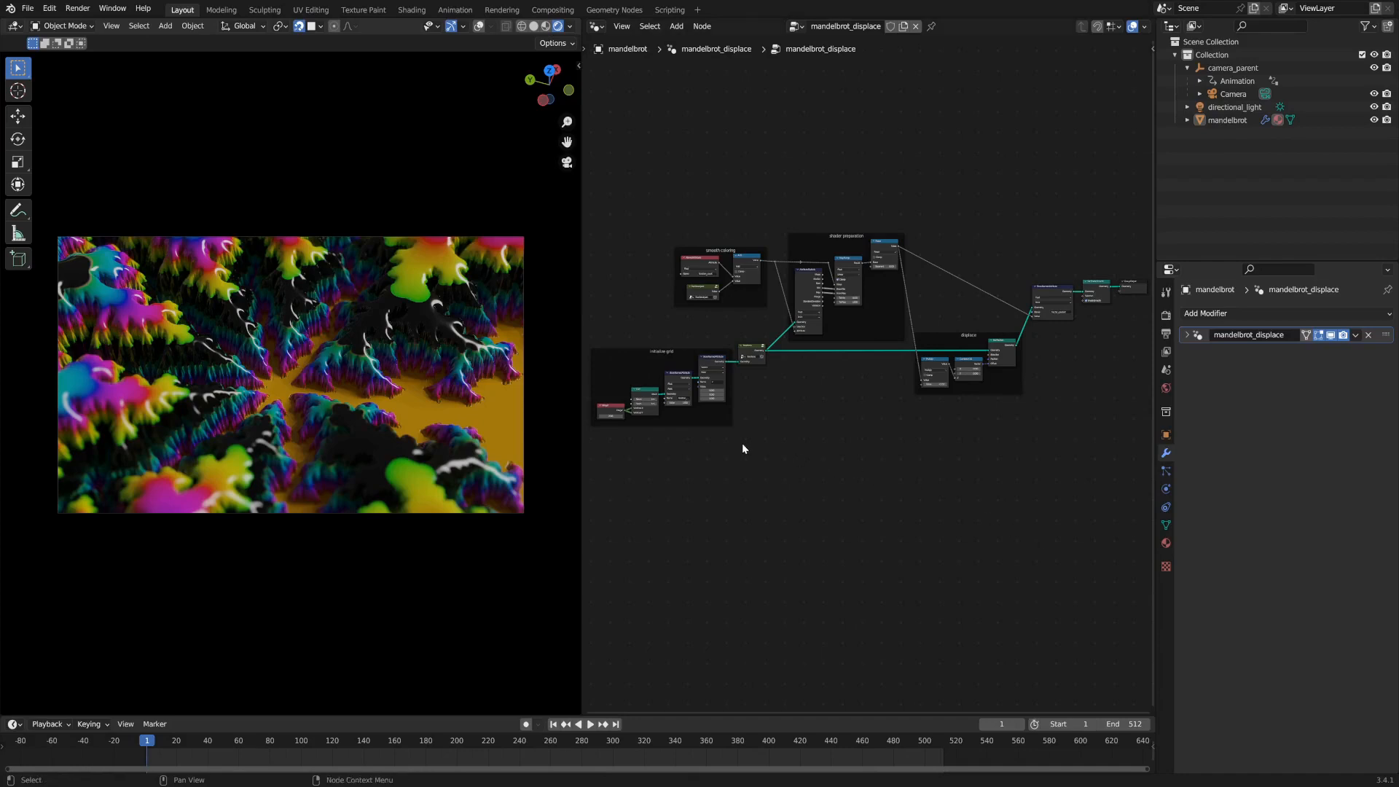
Focus the node editor on the initialize grid frame and show the mesh from above in wireframe shading.
{"action": "scroll", "coordinate": [761, 453], "scroll_direction": "up", "scroll_amount": 4}
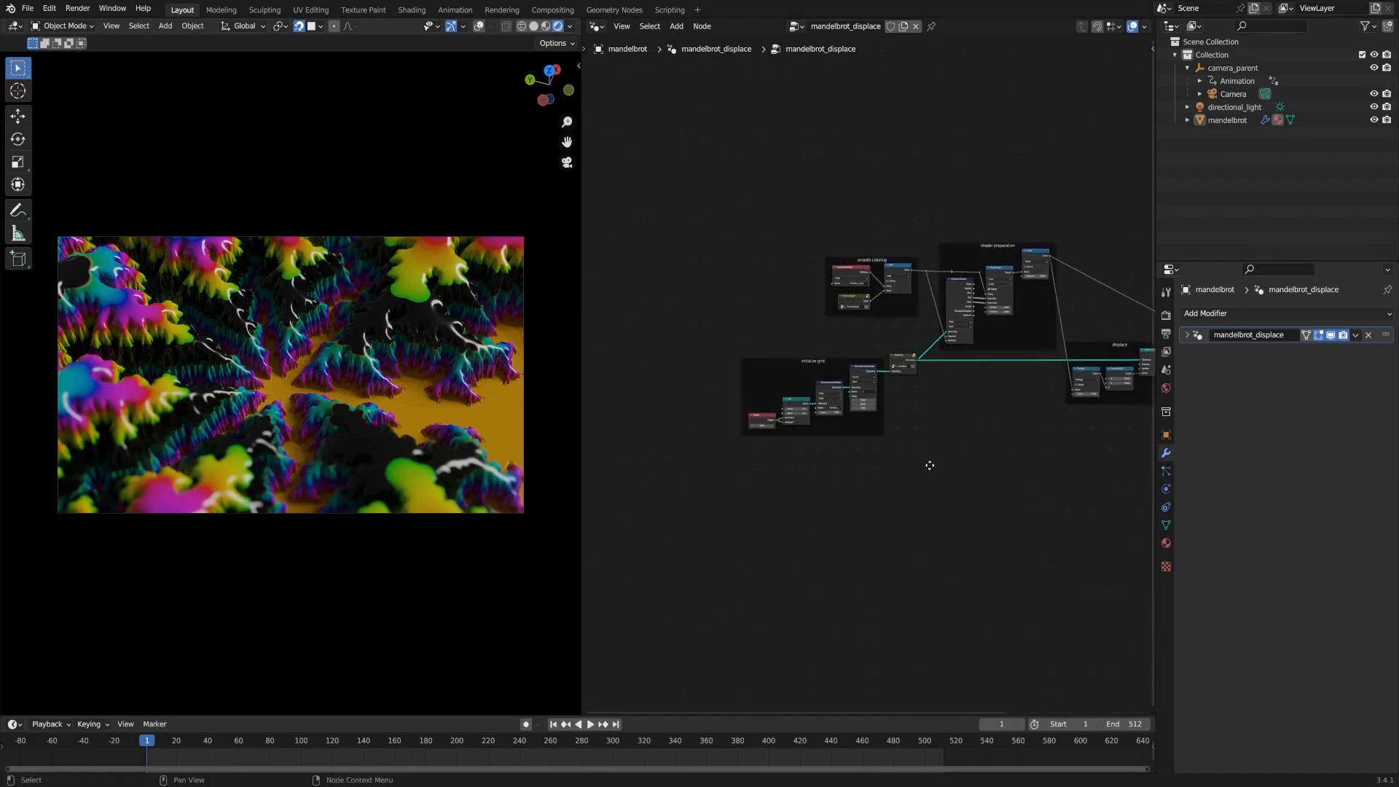
{"action": "left_click", "coordinate": [754, 354]}
{"action": "key", "text": "KP_Decimal"}
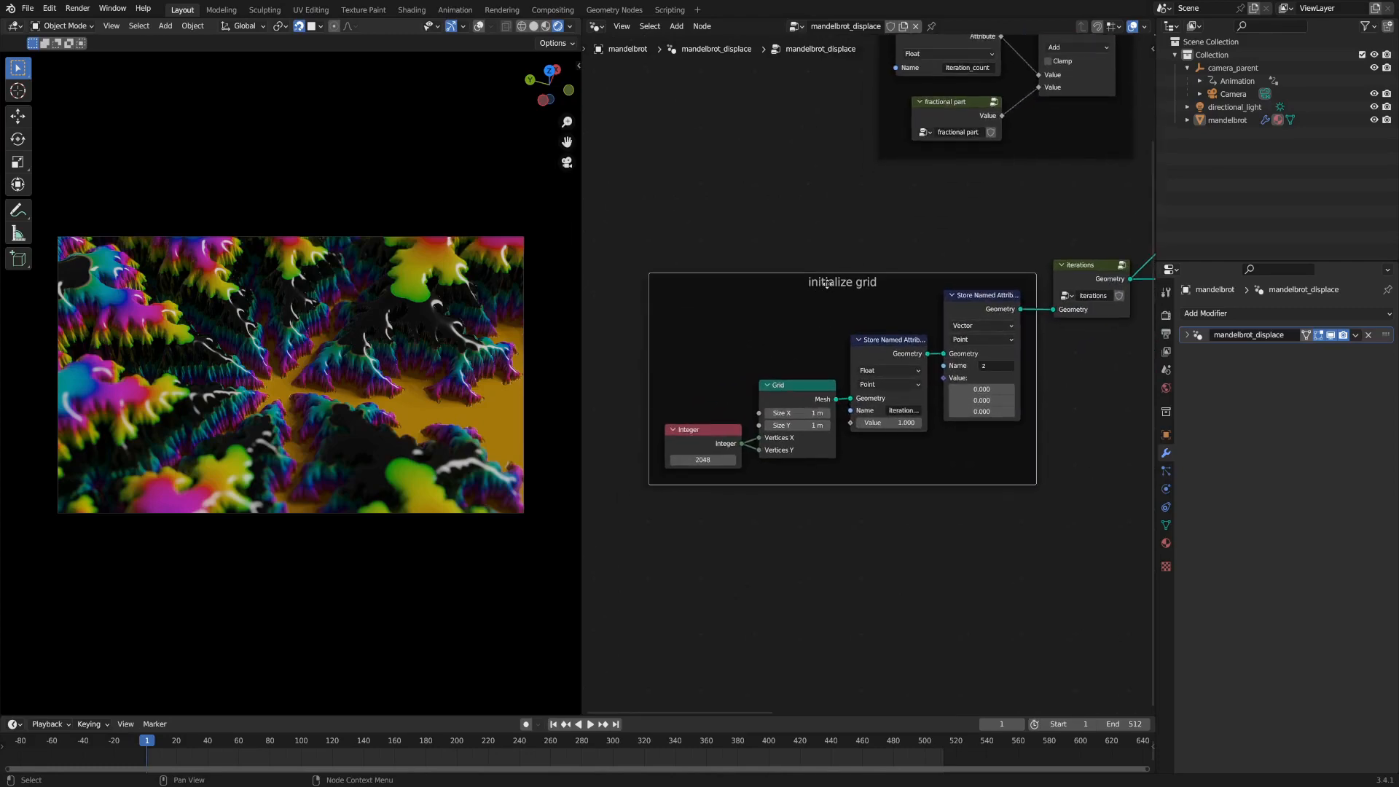
{"action": "mouse_move", "coordinate": [350, 445]}
{"action": "middle_mouse_down"}
{"action": "mouse_move", "coordinate": [400, 478]}
{"action": "mouse_move", "coordinate": [334, 411]}
{"action": "mouse_move", "coordinate": [363, 463]}
{"action": "middle_mouse_up"}
{"action": "scroll", "coordinate": [363, 463], "scroll_direction": "up", "scroll_amount": 1}
{"action": "key", "text": "z"}
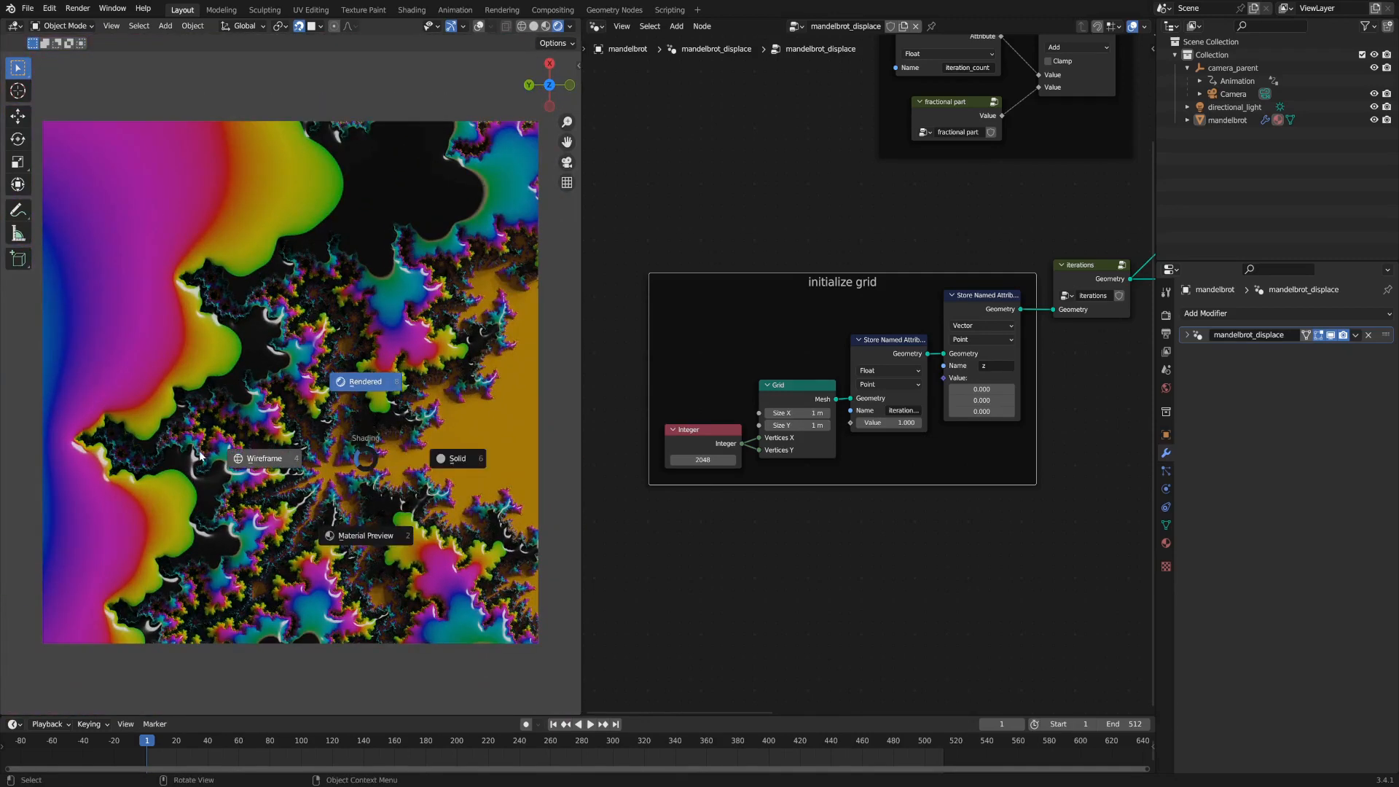
{"action": "left_click", "coordinate": [223, 461]}
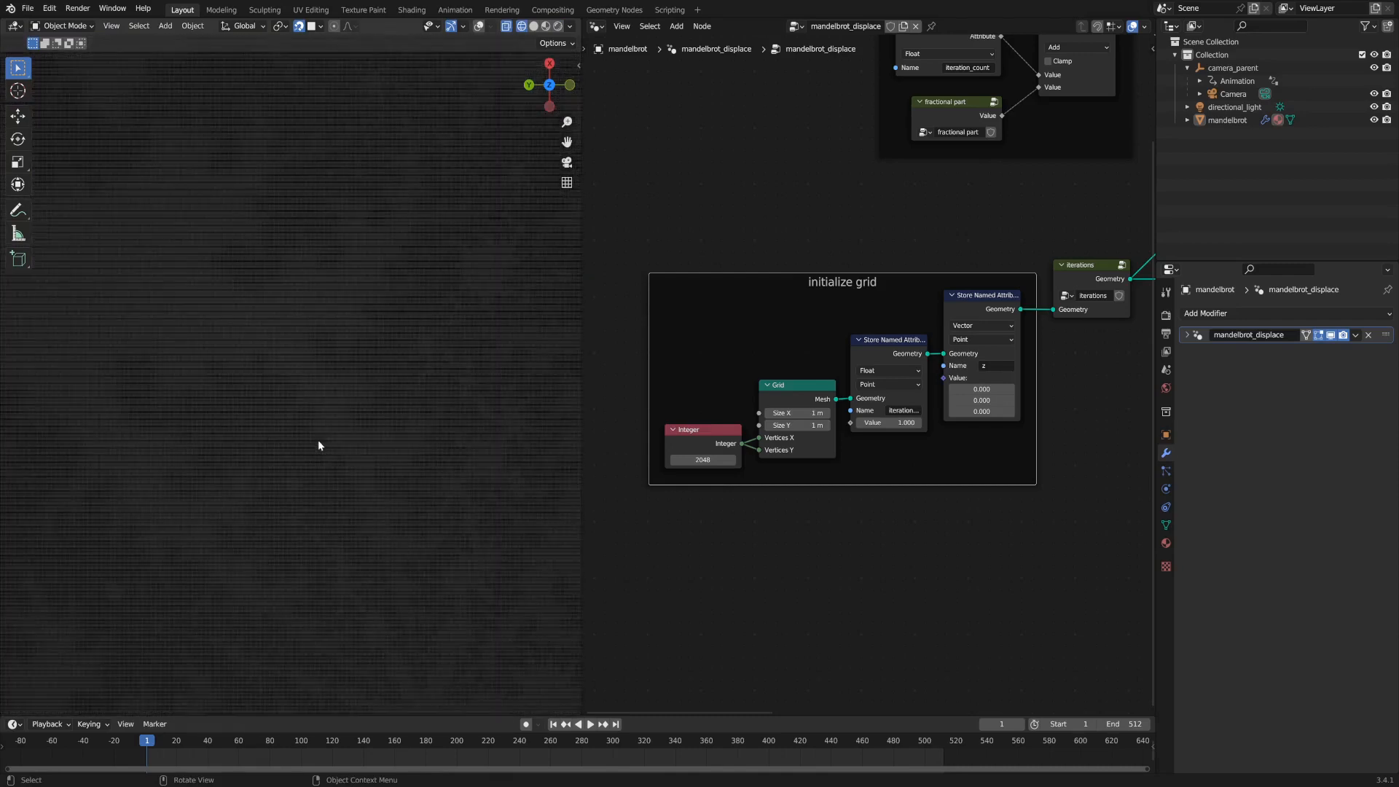
Set the Integer node feeding the grid's vertex counts to 256 and return the viewport to rendered shading.
{"action": "left_click", "coordinate": [697, 460]}
{"action": "type", "text": "256"}
{"action": "key", "text": "Return"}
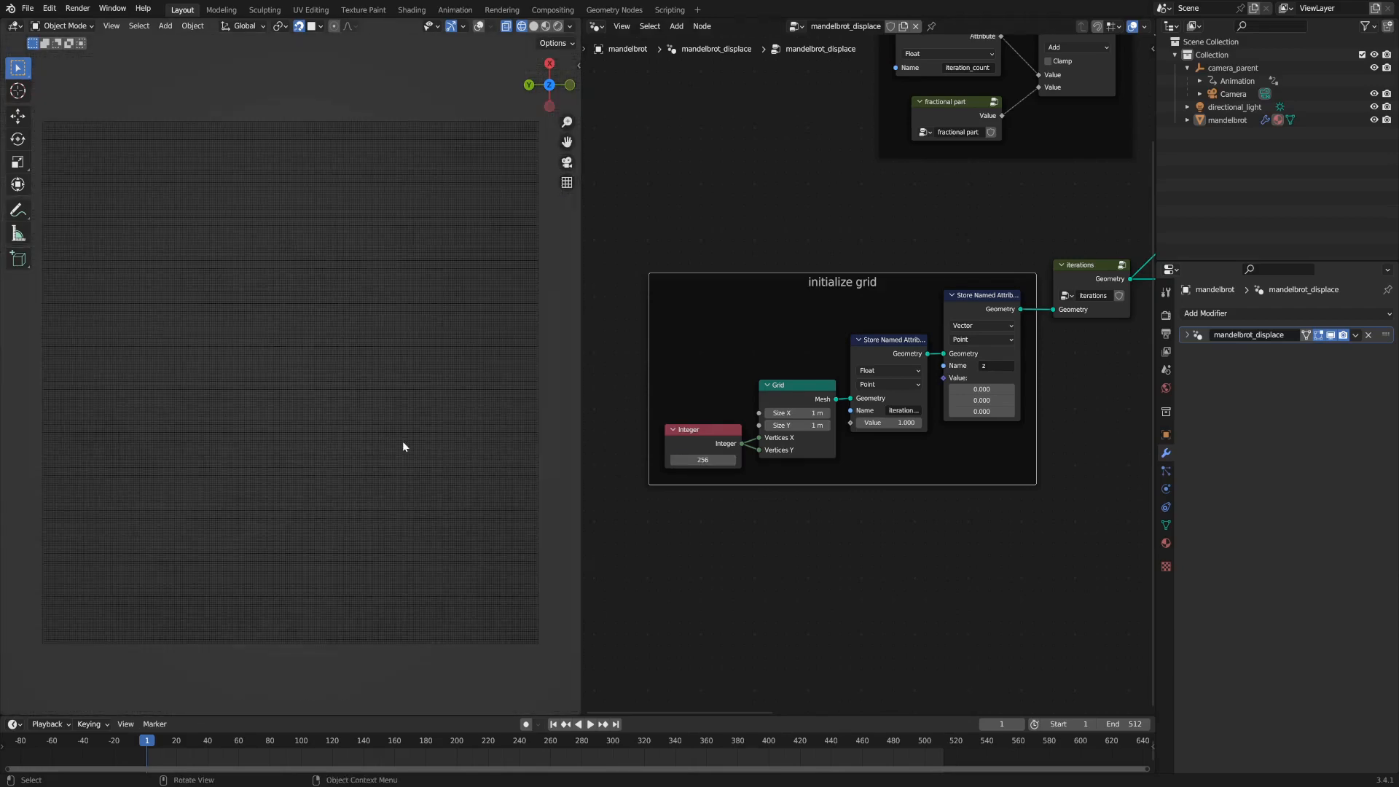
{"action": "scroll", "coordinate": [365, 485], "scroll_direction": "up", "scroll_amount": 1}
{"action": "key", "text": "z"}
{"action": "left_click", "coordinate": [342, 383]}
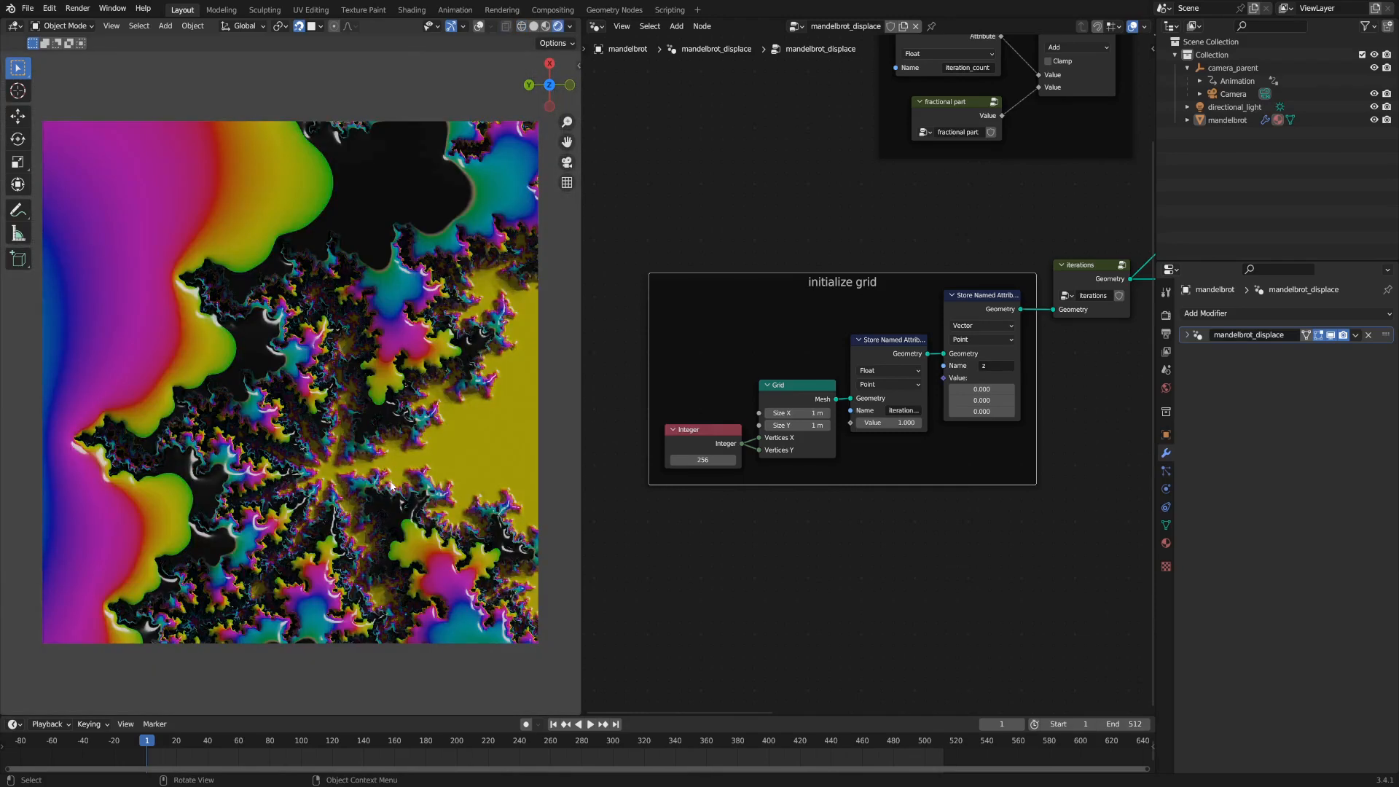
Inspect the displaced fractal surface from an angle and from above, and save the file.
{"action": "middle_click_drag", "start_coordinate": [390, 487], "coordinate": [329, 443]}
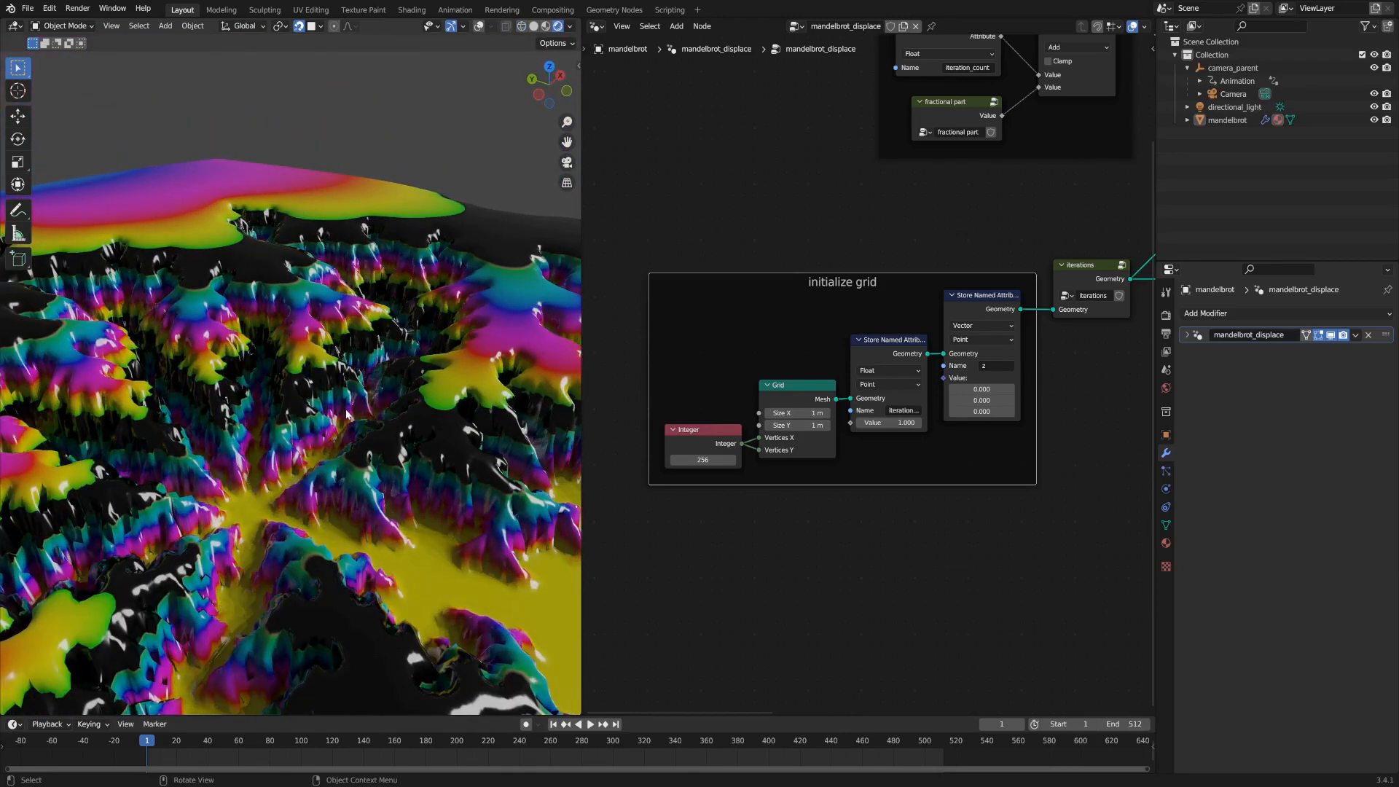
{"action": "middle_click_drag", "start_coordinate": [322, 461], "coordinate": [367, 529]}
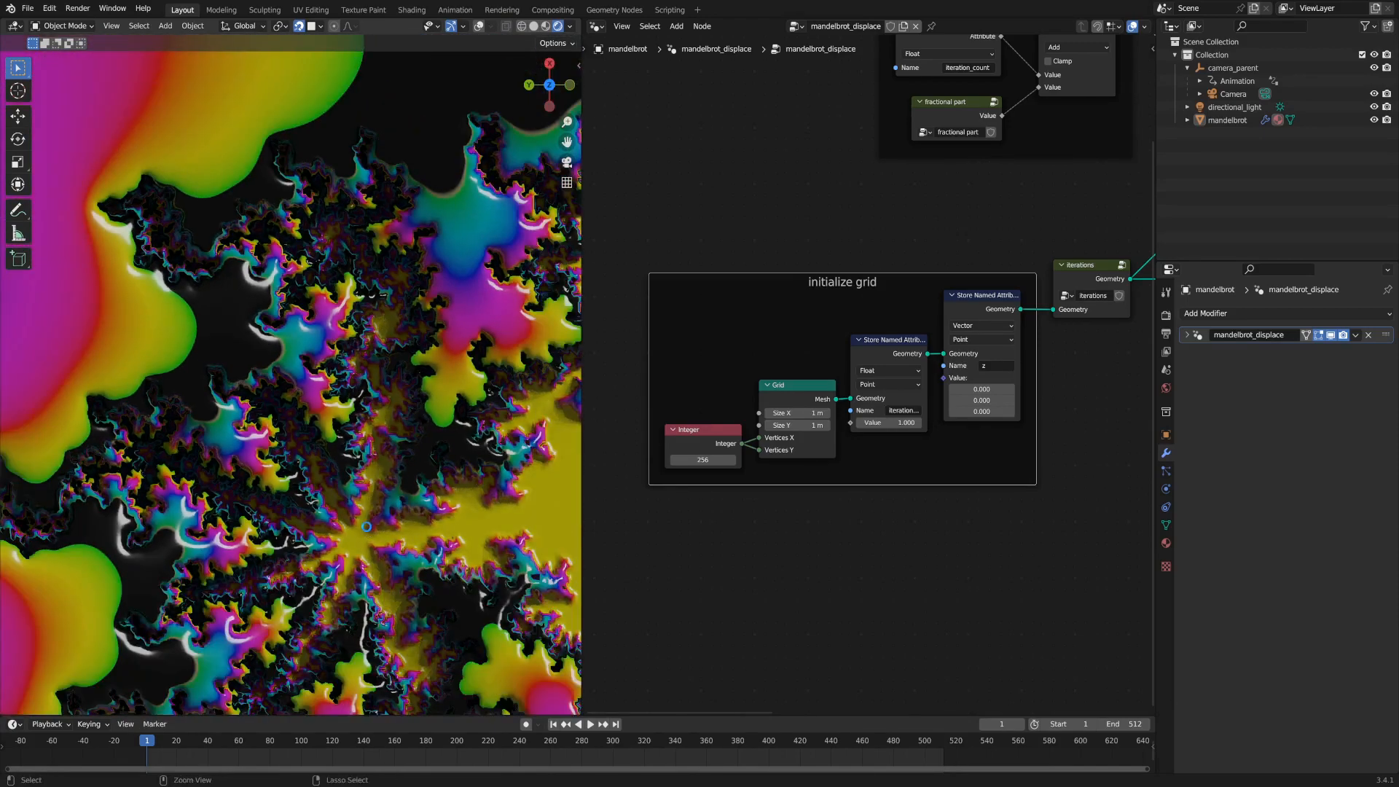
{"action": "key", "text": "ctrl+s"}
{"action": "key", "text": "KP_0"}
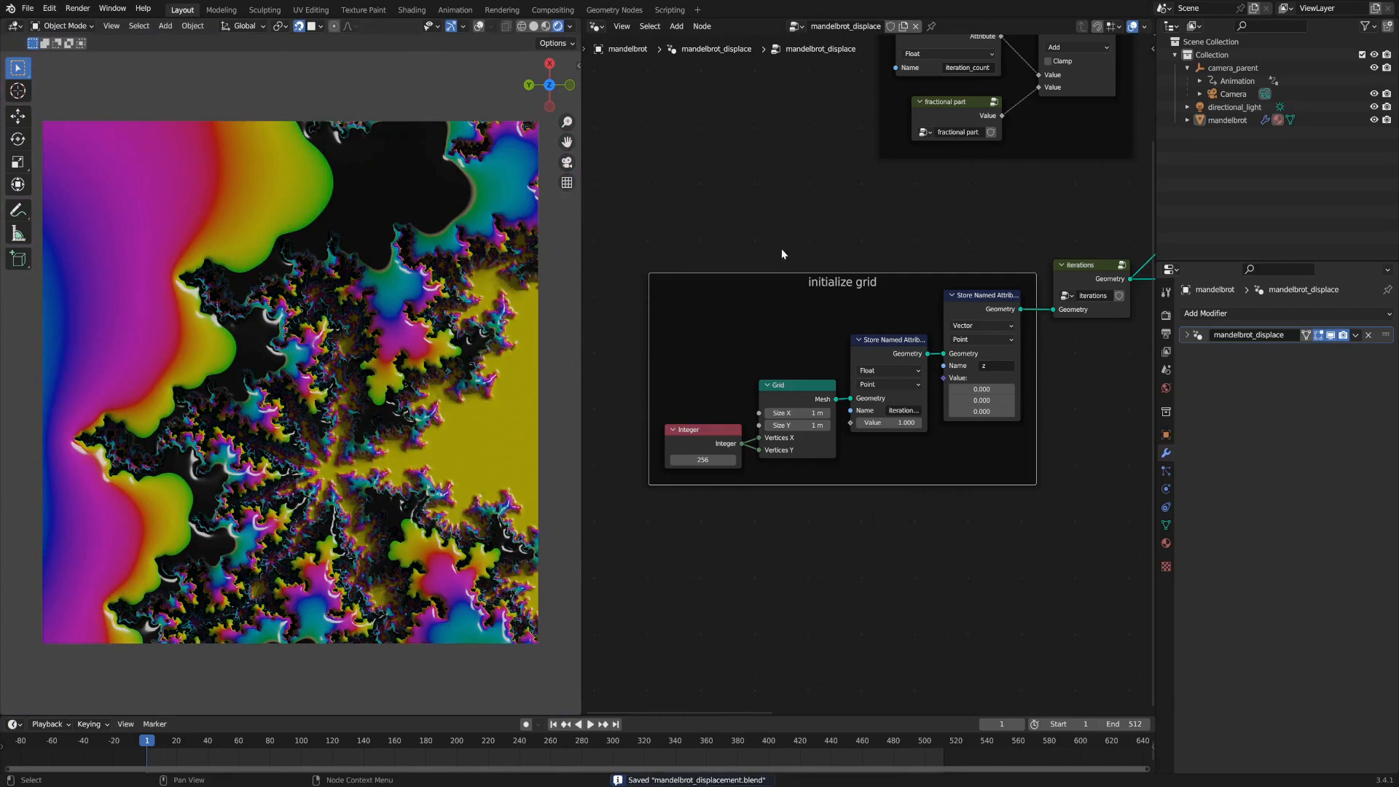
Examine the initialize grid frame, its Grid node and the two Store Named Attribute nodes for the iteration count and z.
{"action": "mouse_move", "coordinate": [822, 284]}
{"action": "left_mouse_down"}
{"action": "mouse_move", "coordinate": [795, 301]}
{"action": "mouse_move", "coordinate": [811, 293]}
{"action": "left_mouse_up"}
{"action": "scroll", "coordinate": [728, 384], "scroll_direction": "up", "scroll_amount": 2}
{"action": "middle_click_drag", "start_coordinate": [739, 377], "coordinate": [735, 323]}
{"action": "left_click_drag", "start_coordinate": [772, 359], "coordinate": [768, 361]}
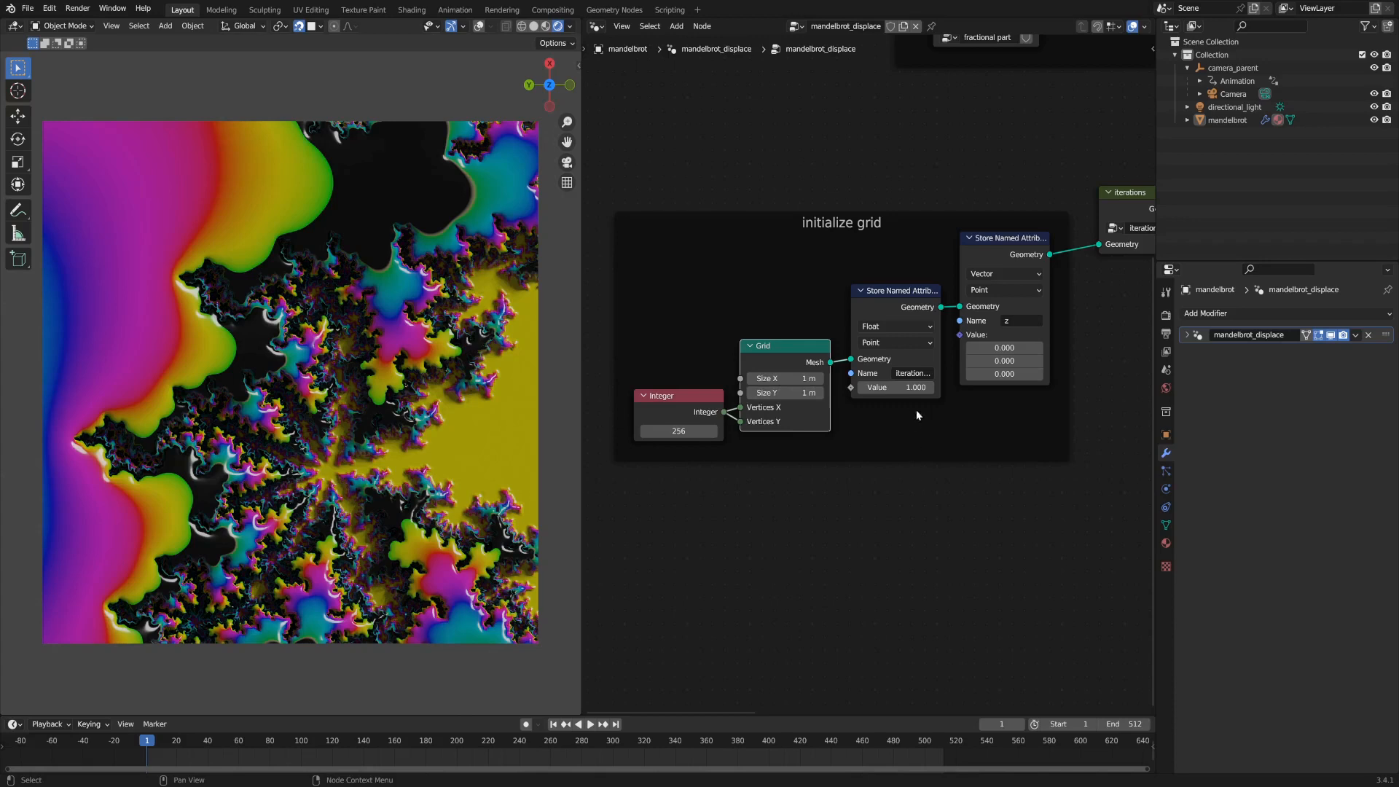
{"action": "middle_click_drag", "start_coordinate": [916, 410], "coordinate": [802, 413]}
{"action": "scroll", "coordinate": [801, 413], "scroll_direction": "up", "scroll_amount": 1}
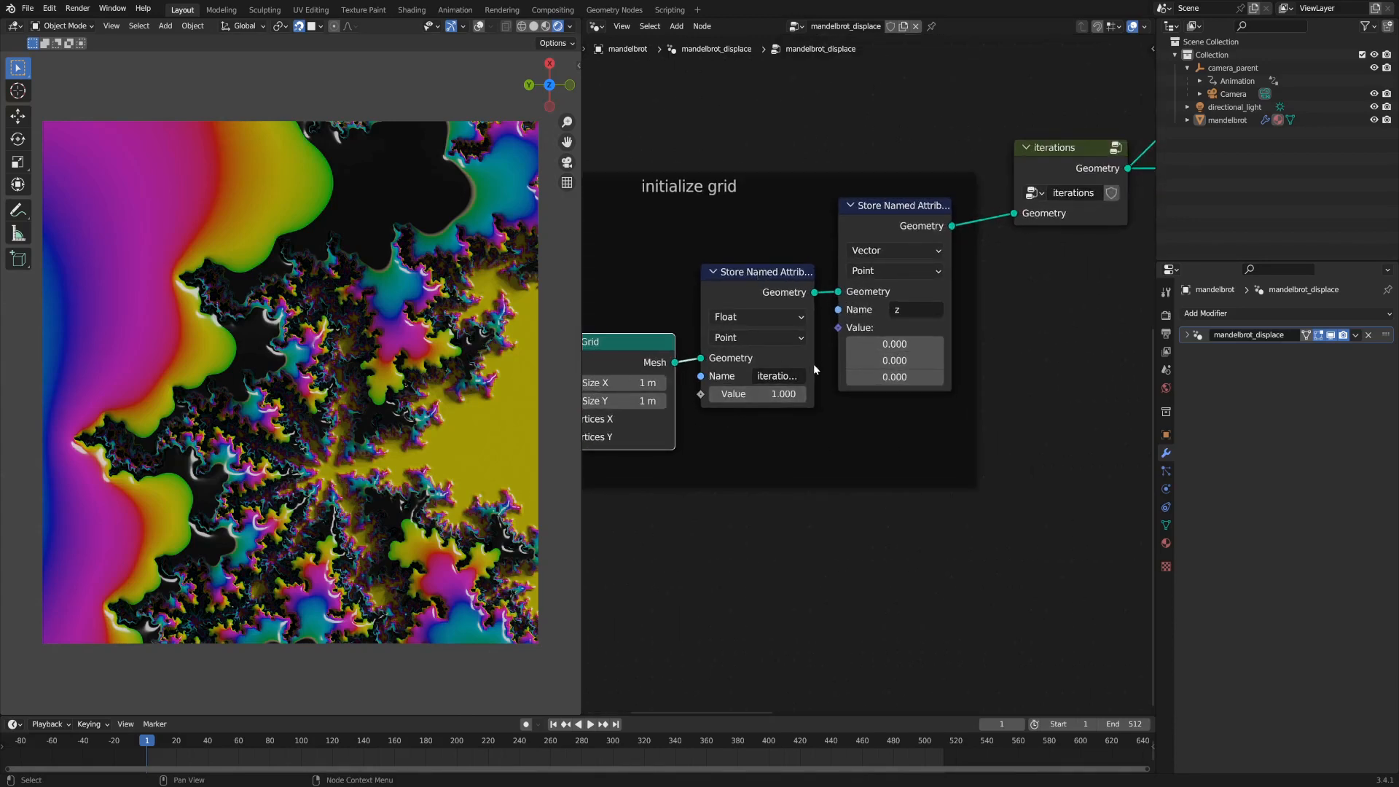
{"action": "mouse_move", "coordinate": [814, 364]}
{"action": "left_mouse_down"}
{"action": "mouse_move", "coordinate": [894, 365]}
{"action": "mouse_move", "coordinate": [811, 370]}
{"action": "left_mouse_up"}
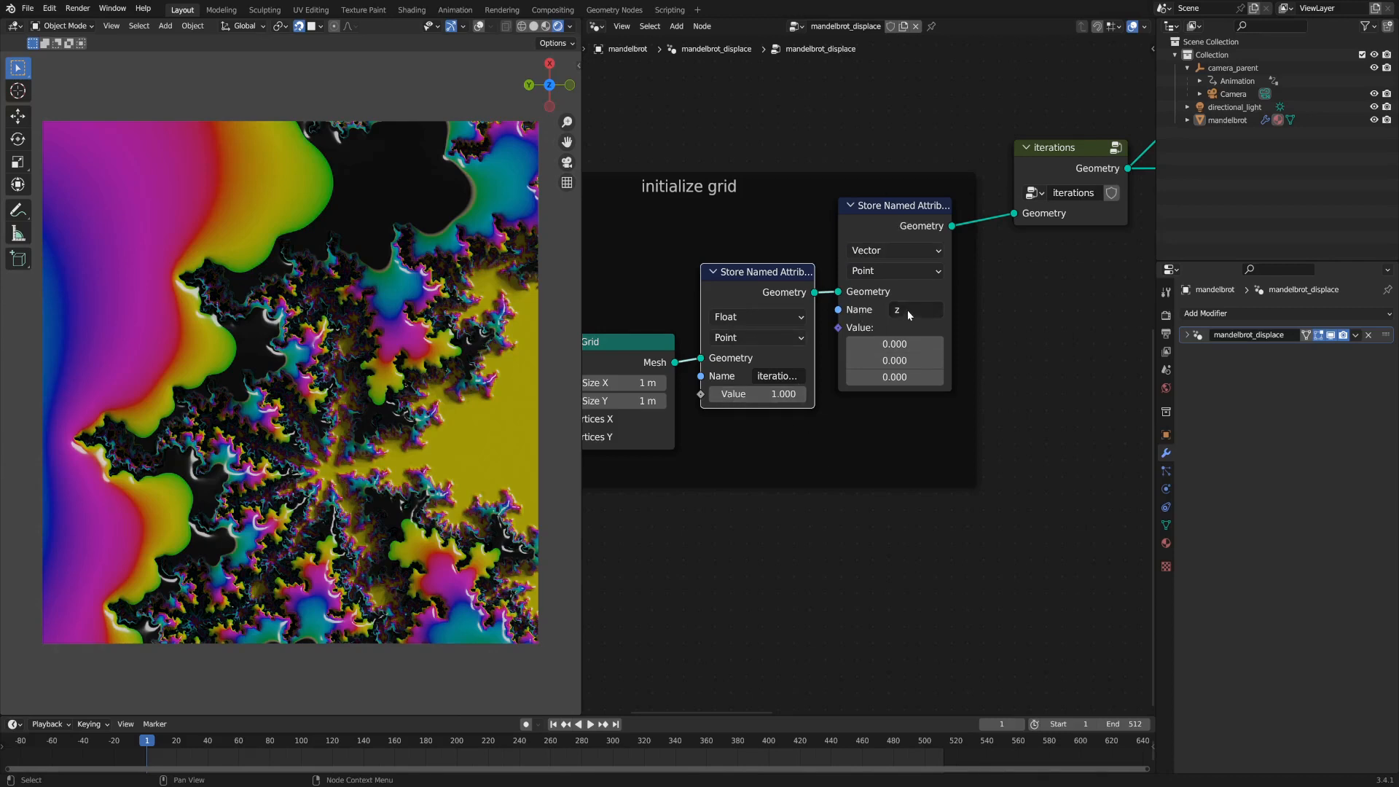
{"action": "middle_click_drag", "start_coordinate": [995, 308], "coordinate": [984, 297]}
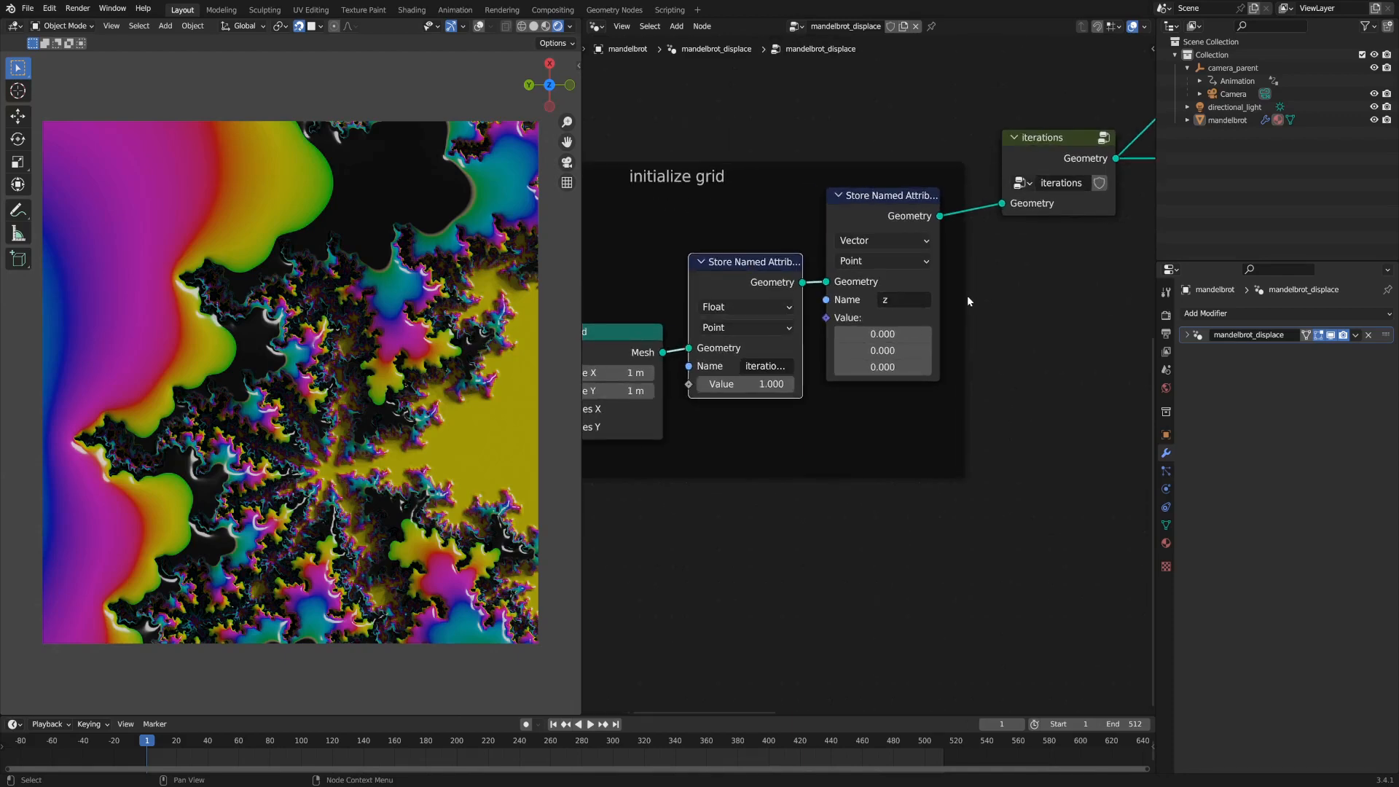
{"action": "left_click", "coordinate": [864, 202]}
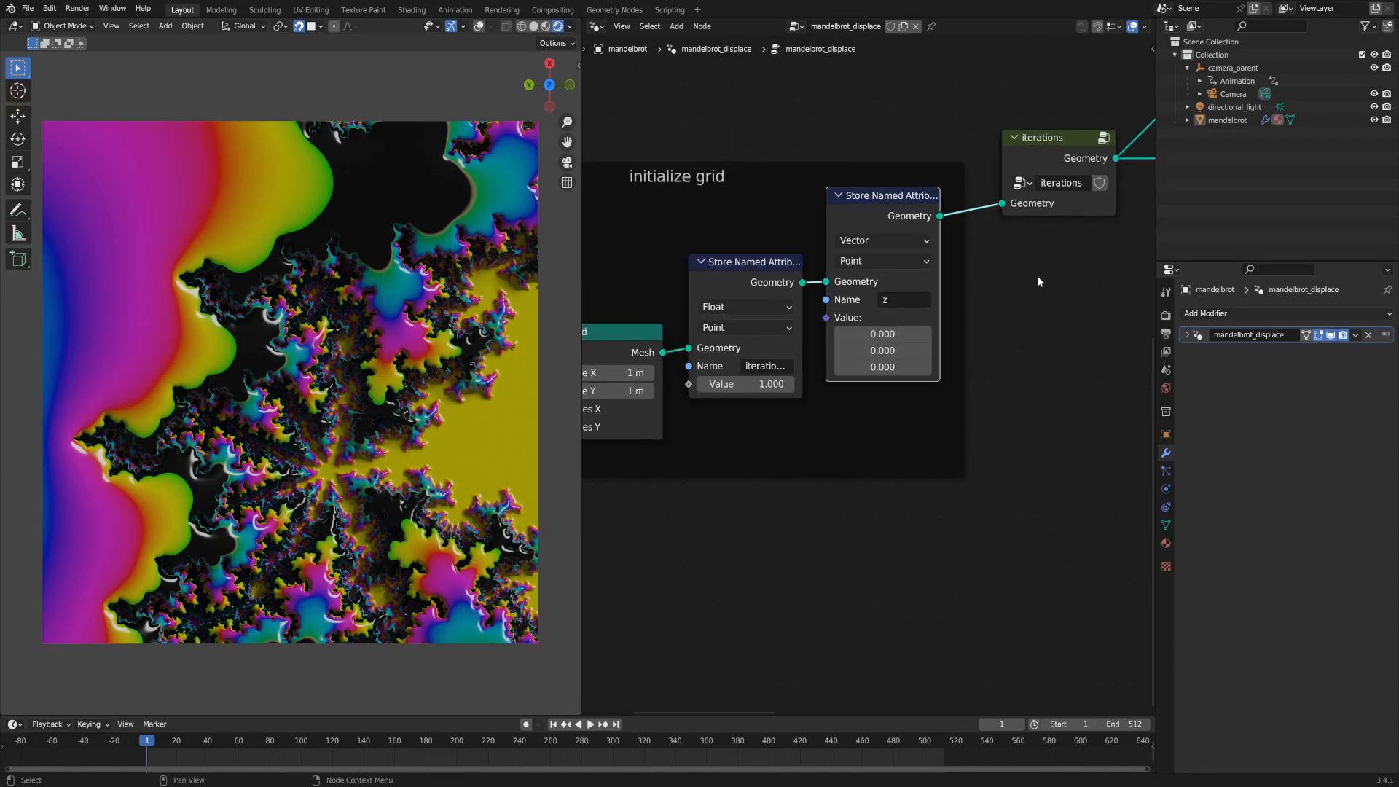
Enter the iterations node group and open the first iteration_group inside it.
{"action": "scroll", "coordinate": [1038, 280], "scroll_direction": "down", "scroll_amount": 2}
{"action": "left_click_drag", "start_coordinate": [854, 233], "coordinate": [860, 234]}
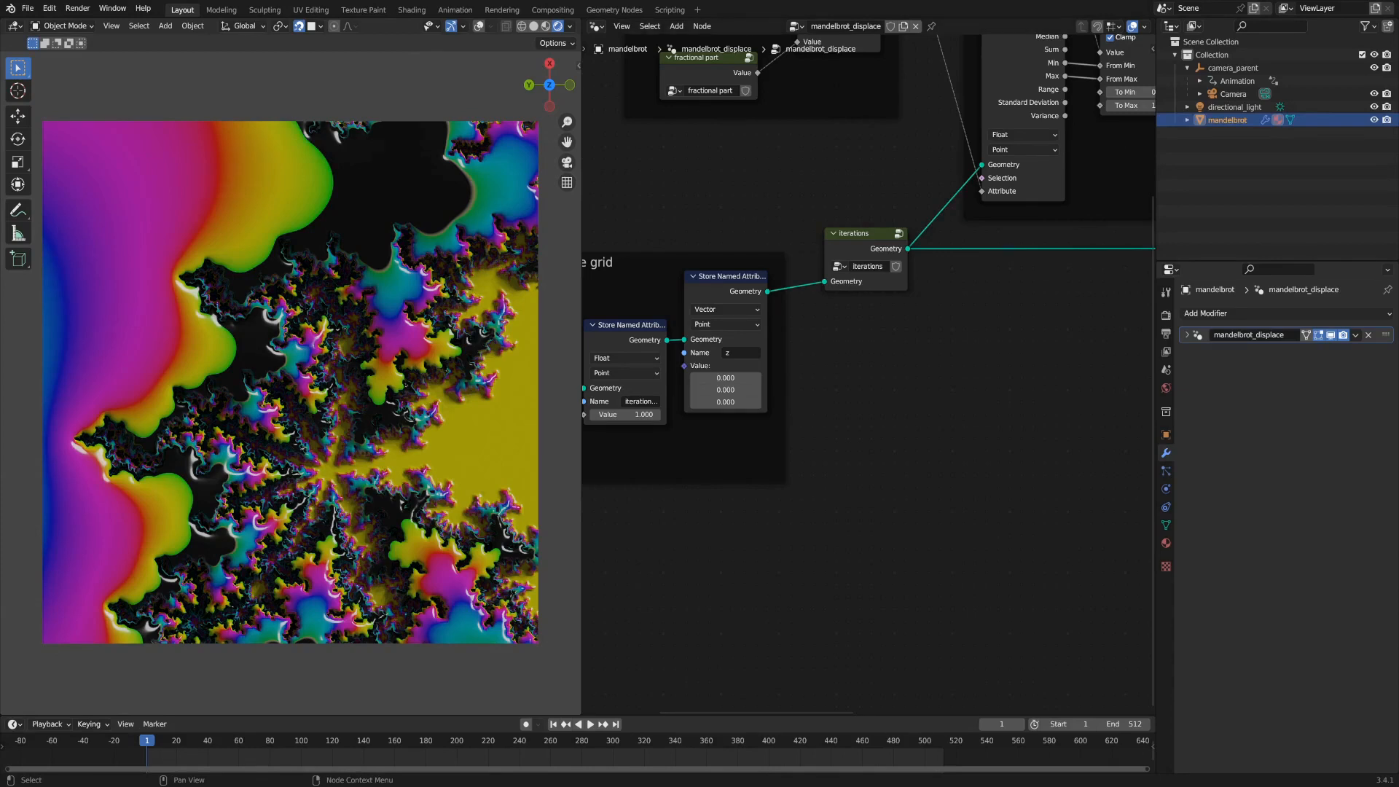
{"action": "left_click", "coordinate": [897, 268]}
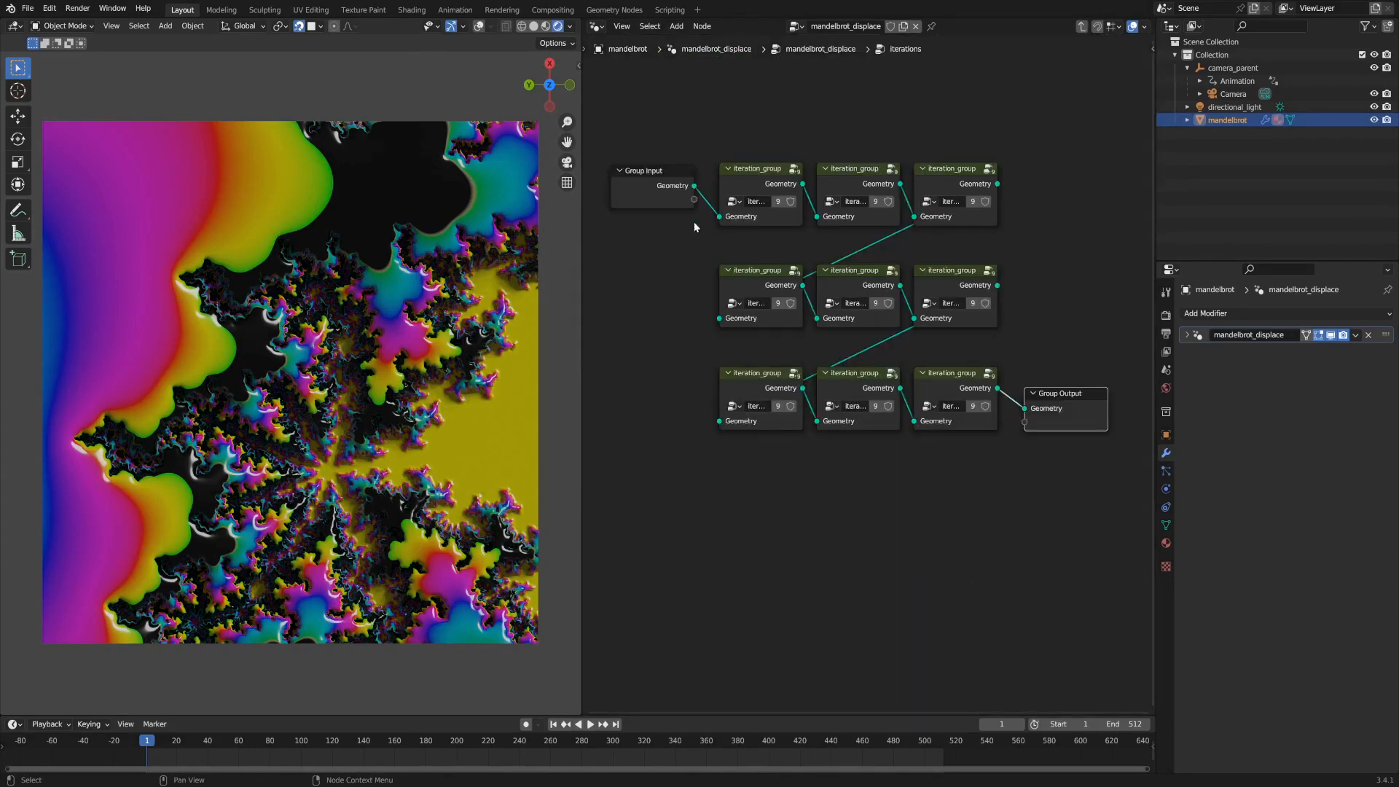
{"action": "left_click", "coordinate": [744, 180]}
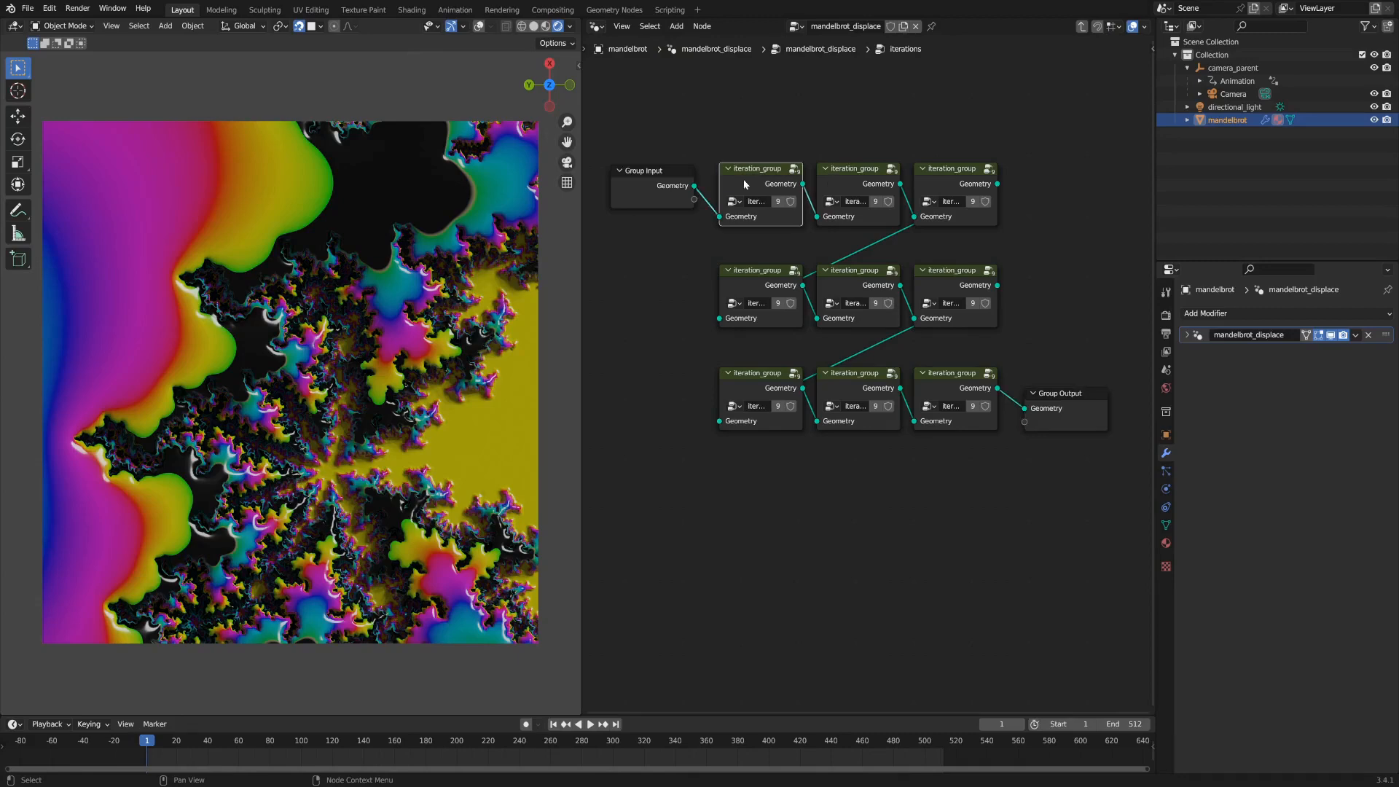
{"action": "key", "text": "Tab"}
{"action": "scroll", "coordinate": [744, 247], "scroll_direction": "down", "scroll_amount": 2}
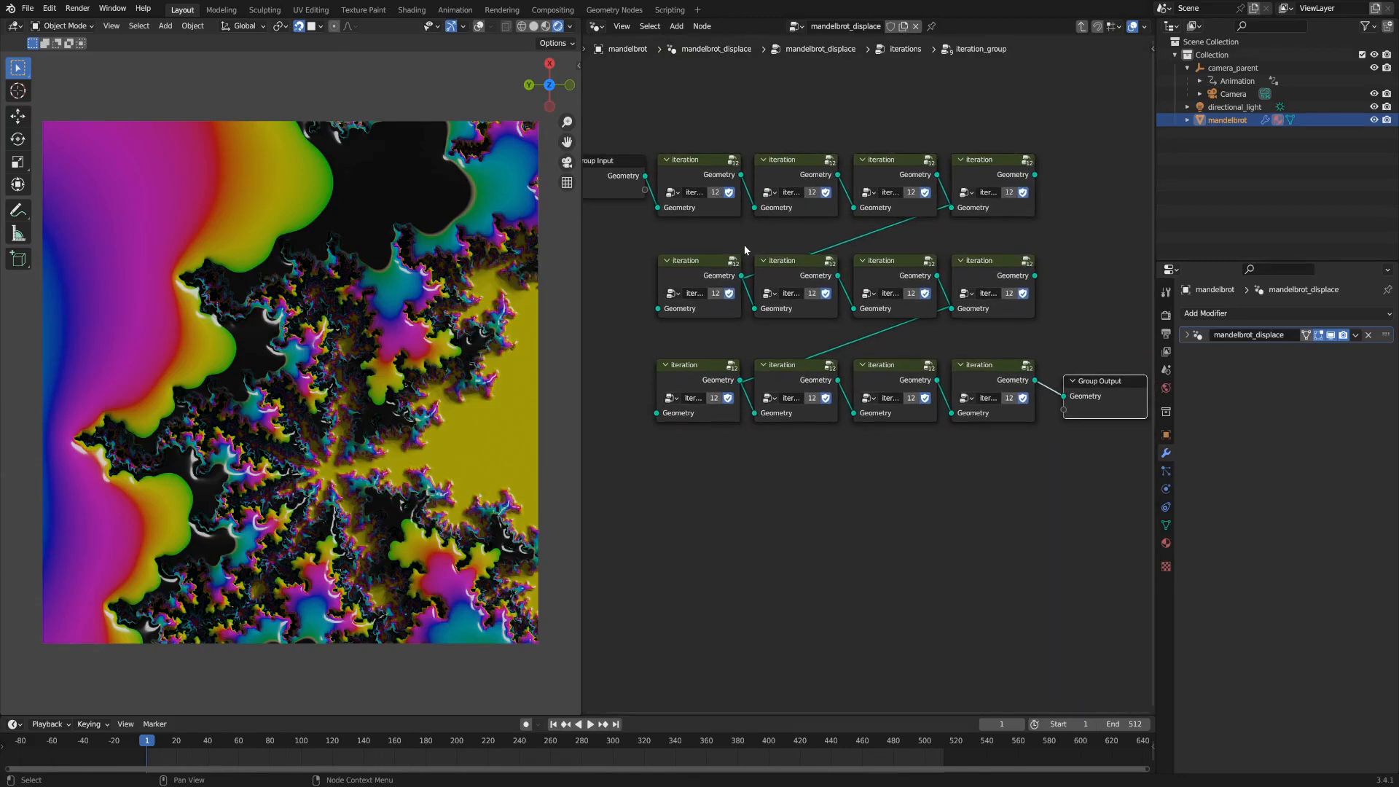
{"action": "scroll", "coordinate": [745, 246], "scroll_direction": "up", "scroll_amount": 1}
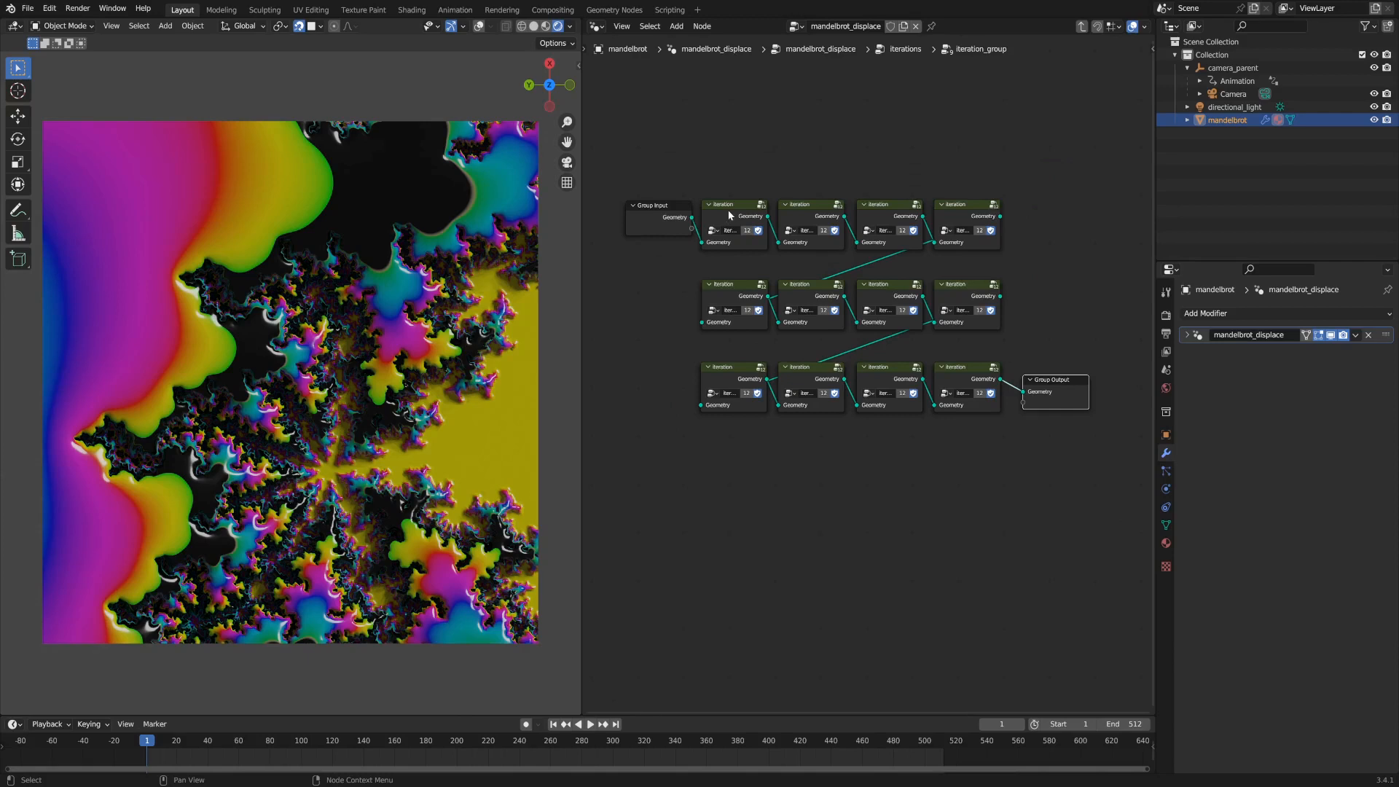
Save the file and open the first iteration node group with all its nodes in view.
{"action": "left_click", "coordinate": [732, 211]}
{"action": "key", "text": "ctrl+s"}
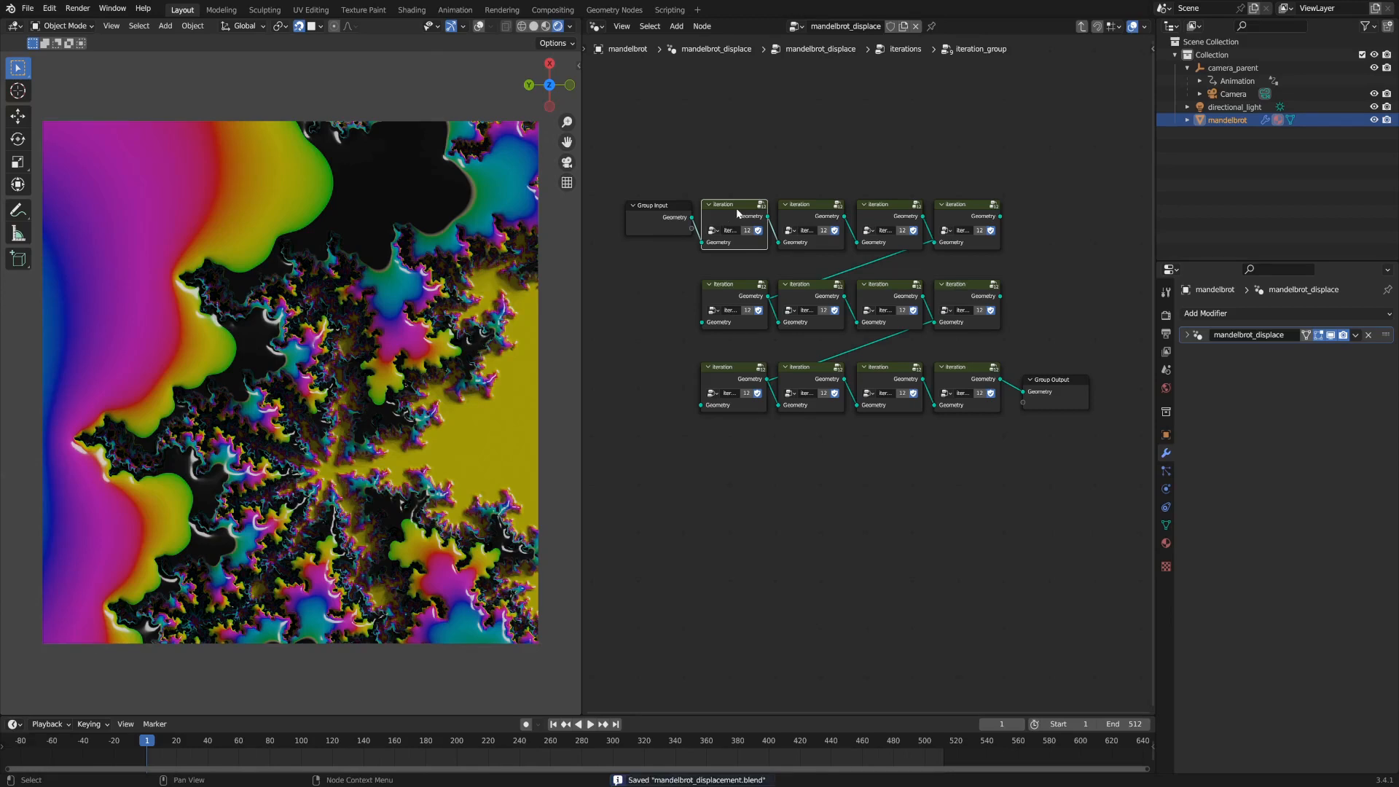
{"action": "key", "text": "Tab"}
{"action": "key", "text": "Home"}
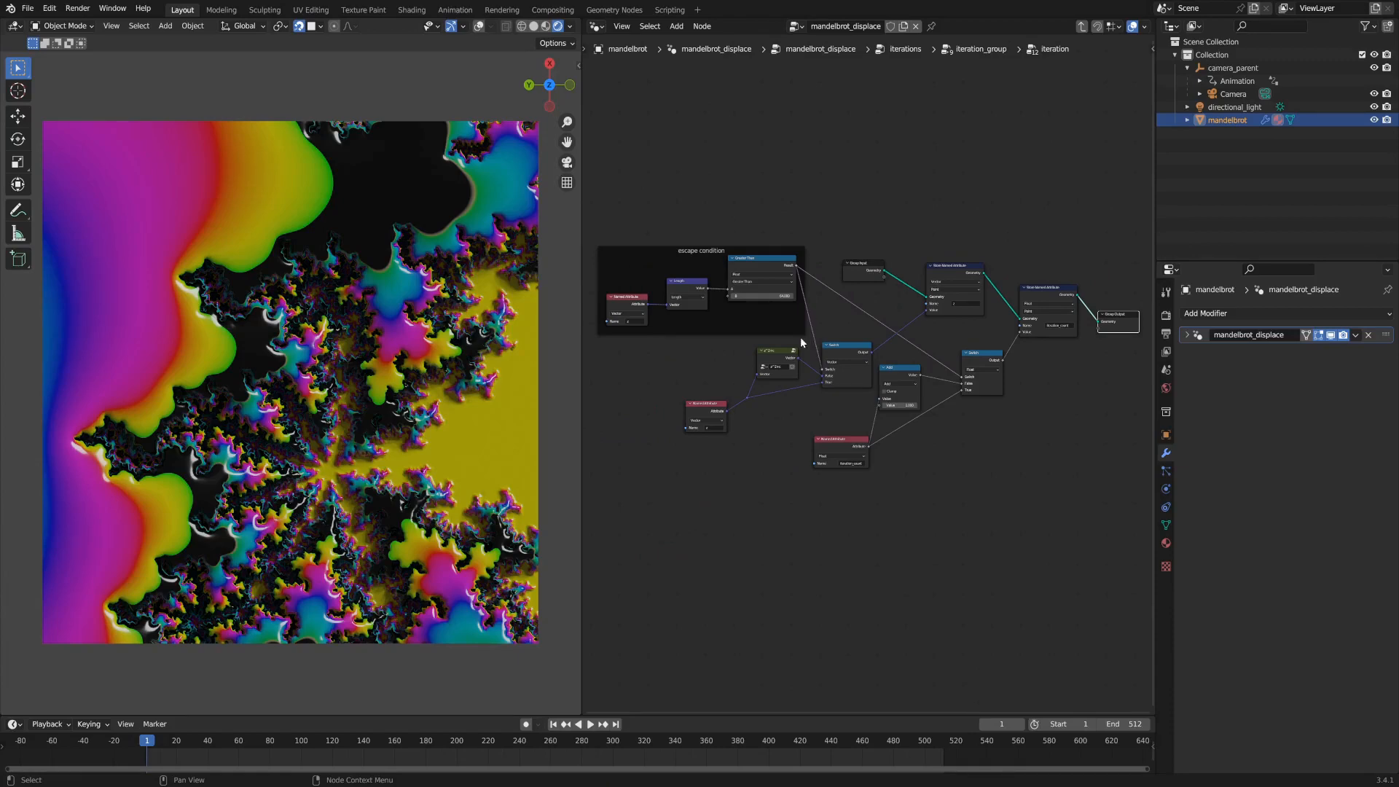
Examine the z^2+c group node and the escape condition's Named Attribute, Length and Greater Than nodes.
{"action": "scroll", "coordinate": [772, 332], "scroll_direction": "up", "scroll_amount": 4}
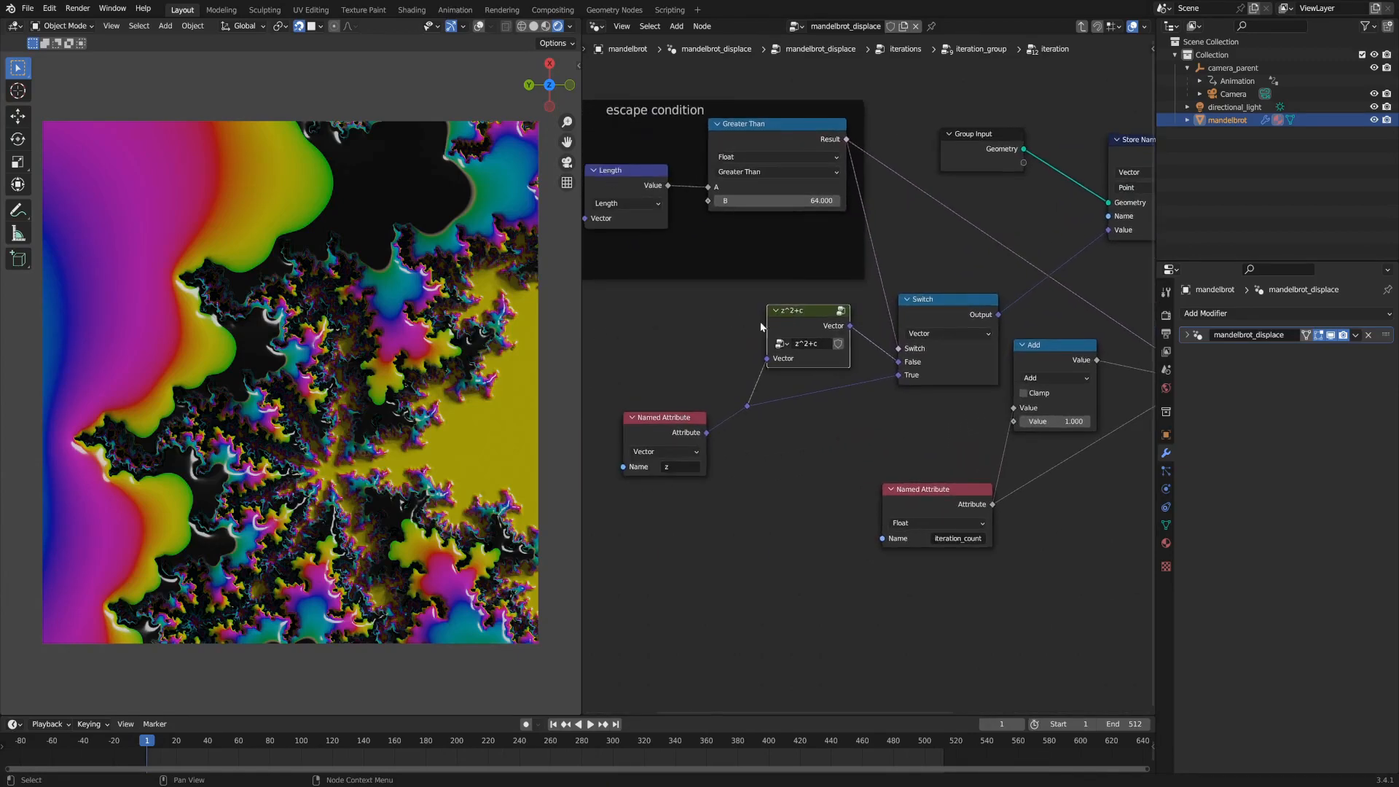
{"action": "scroll", "coordinate": [760, 326], "scroll_direction": "up", "scroll_amount": 2}
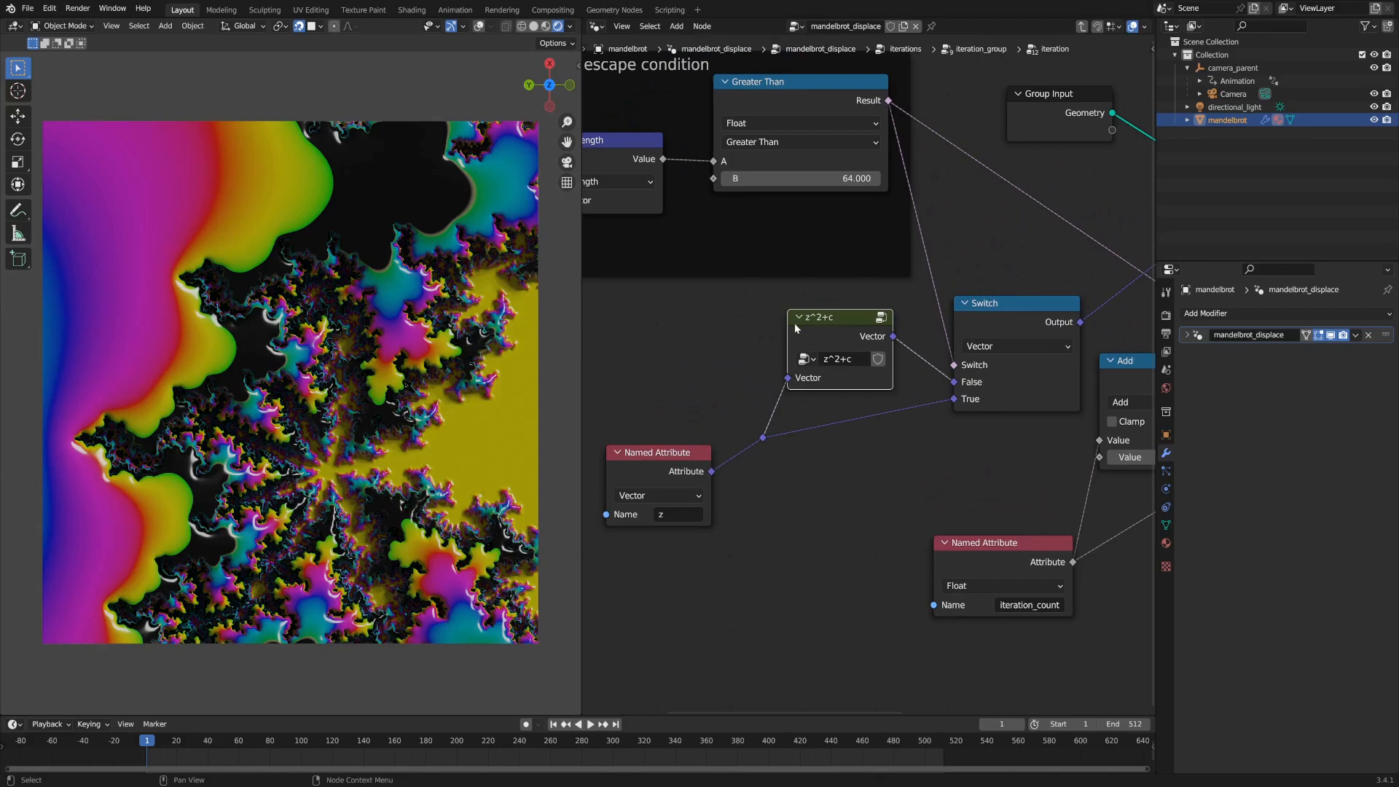
{"action": "scroll", "coordinate": [796, 328], "scroll_direction": "down", "scroll_amount": 5}
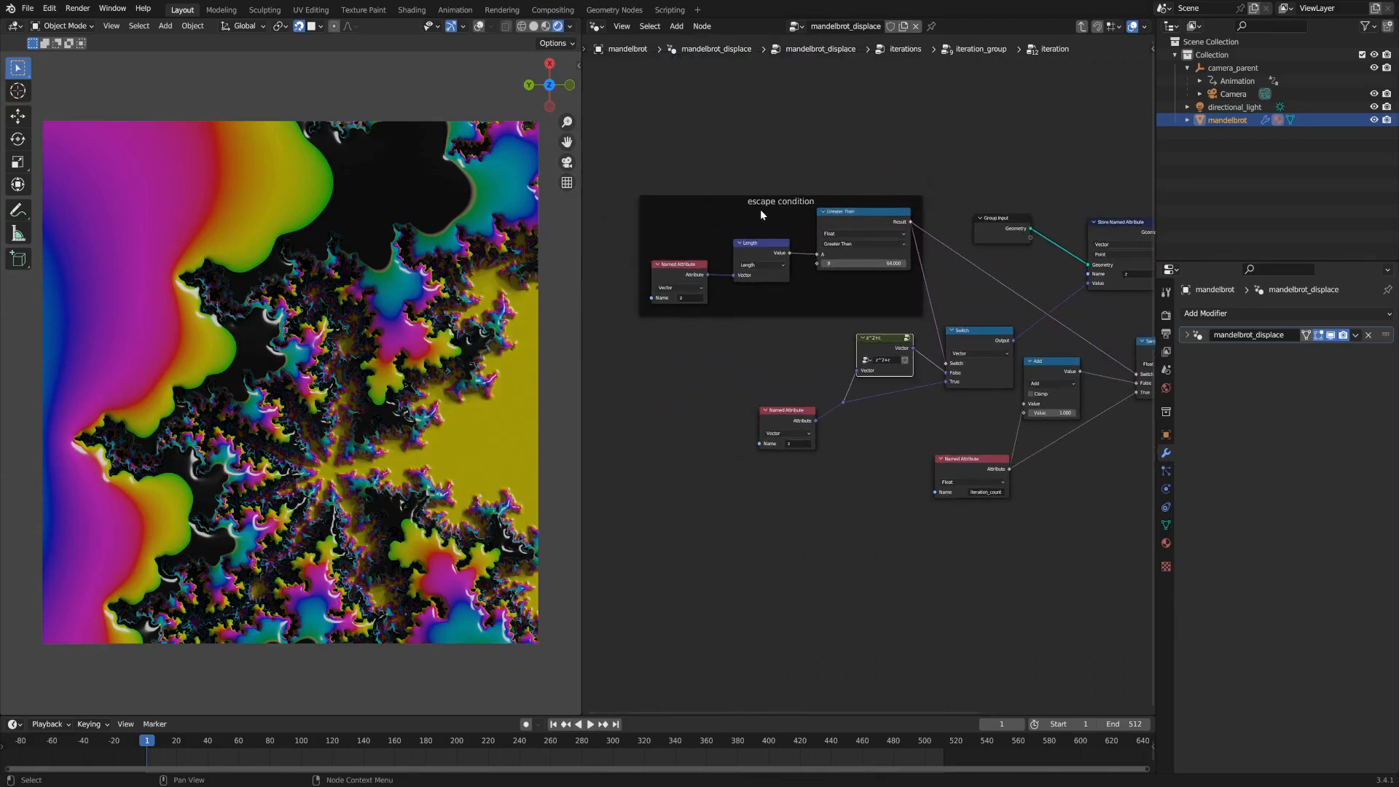
{"action": "left_click", "coordinate": [689, 273]}
{"action": "left_click", "coordinate": [750, 249]}
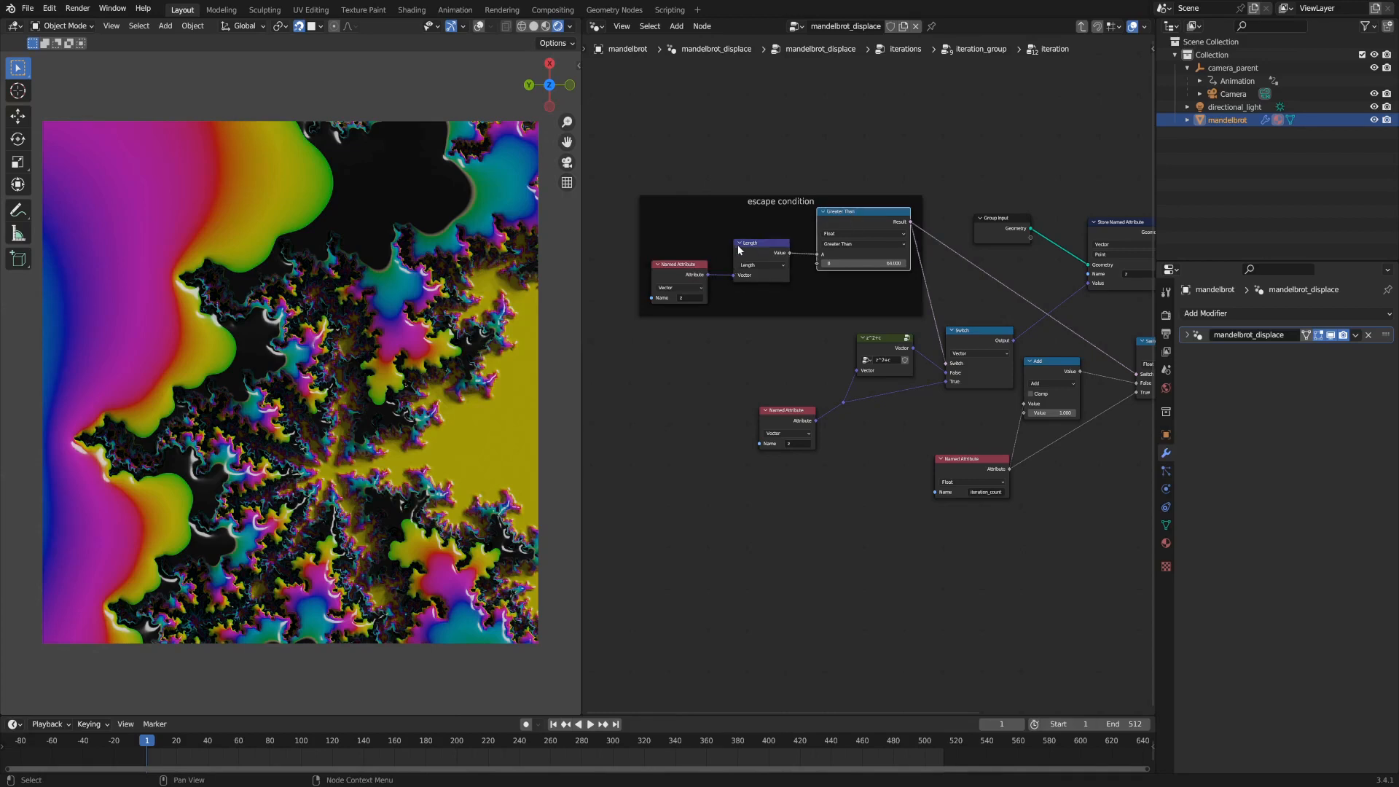
{"action": "scroll", "coordinate": [720, 249], "scroll_direction": "up", "scroll_amount": 2}
{"action": "middle_click_drag", "start_coordinate": [719, 249], "coordinate": [805, 299]}
{"action": "scroll", "coordinate": [805, 298], "scroll_direction": "up", "scroll_amount": 1}
{"action": "left_click", "coordinate": [766, 320]}
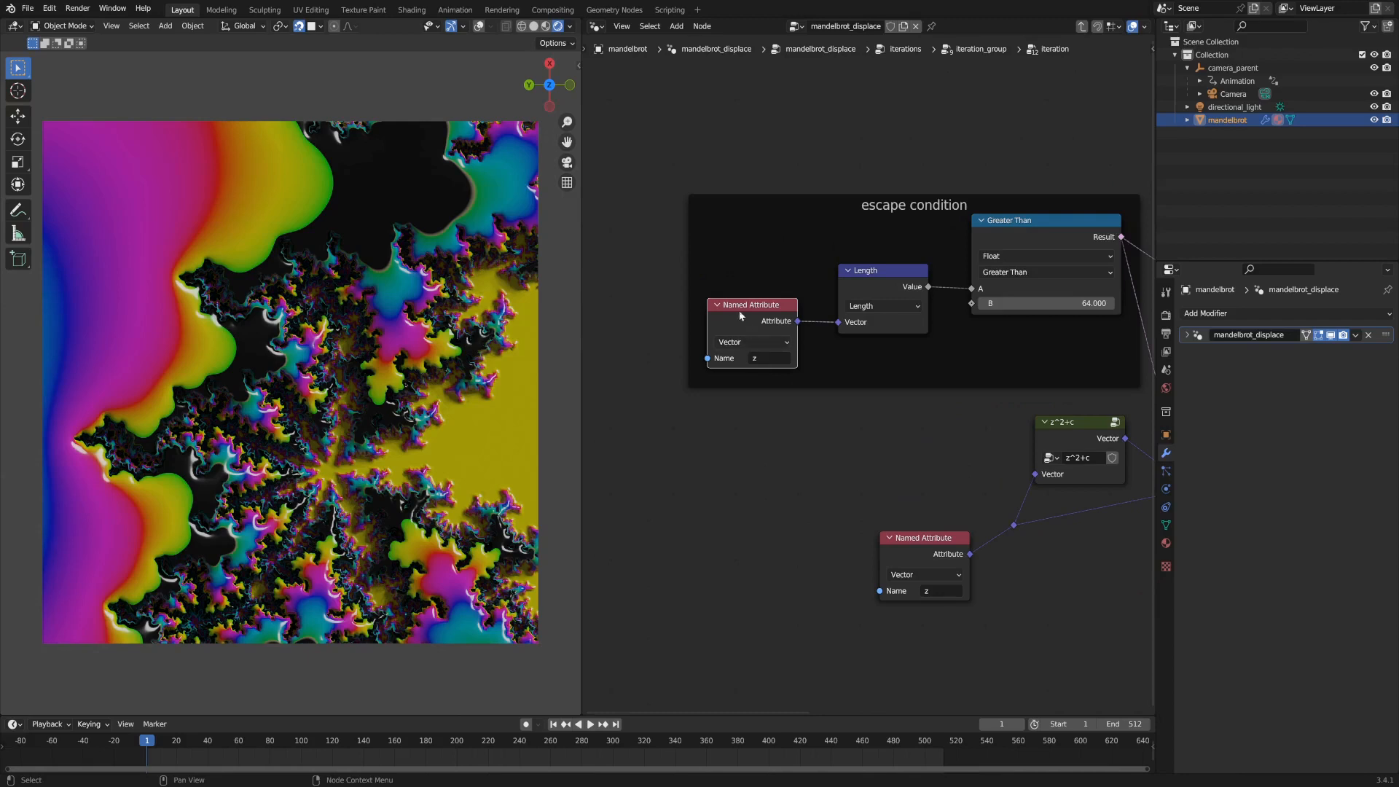
{"action": "middle_click_drag", "start_coordinate": [908, 420], "coordinate": [855, 420]}
{"action": "middle_click_drag", "start_coordinate": [928, 322], "coordinate": [759, 307]}
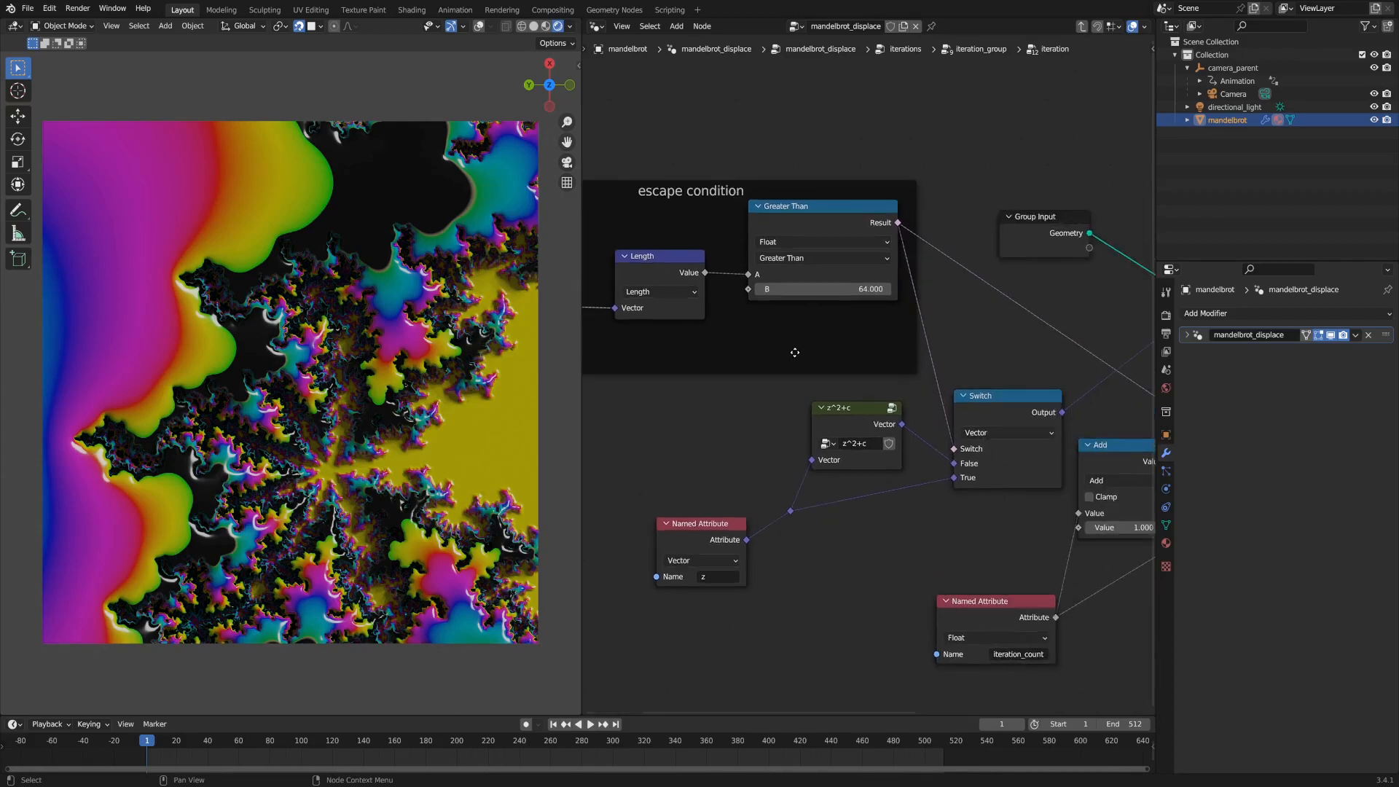
Set the escape condition's Greater Than threshold B to 2 and inspect the fractal's colour transitions up close.
{"action": "left_click", "coordinate": [821, 279]}
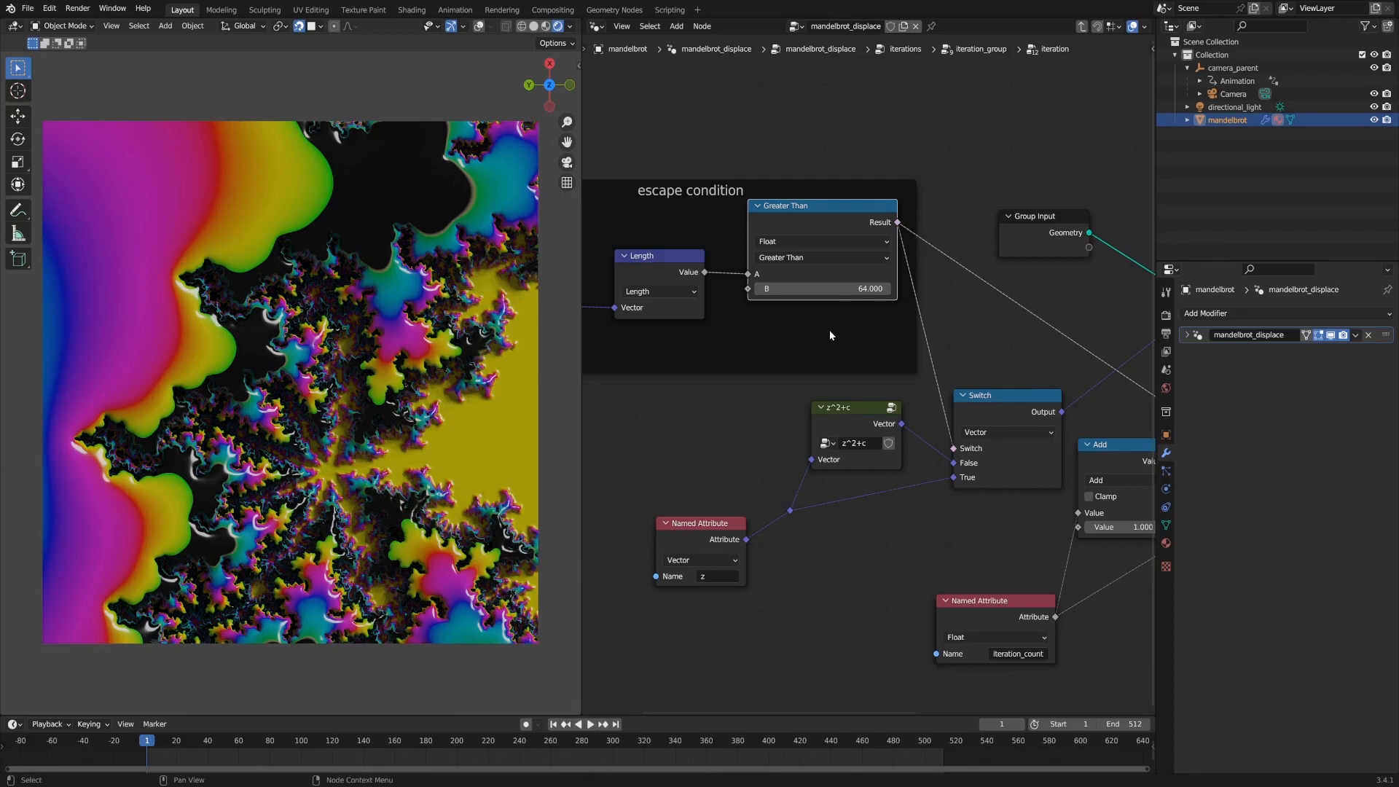
{"action": "left_click", "coordinate": [831, 289]}
{"action": "type", "text": "2"}
{"action": "key", "text": "Return"}
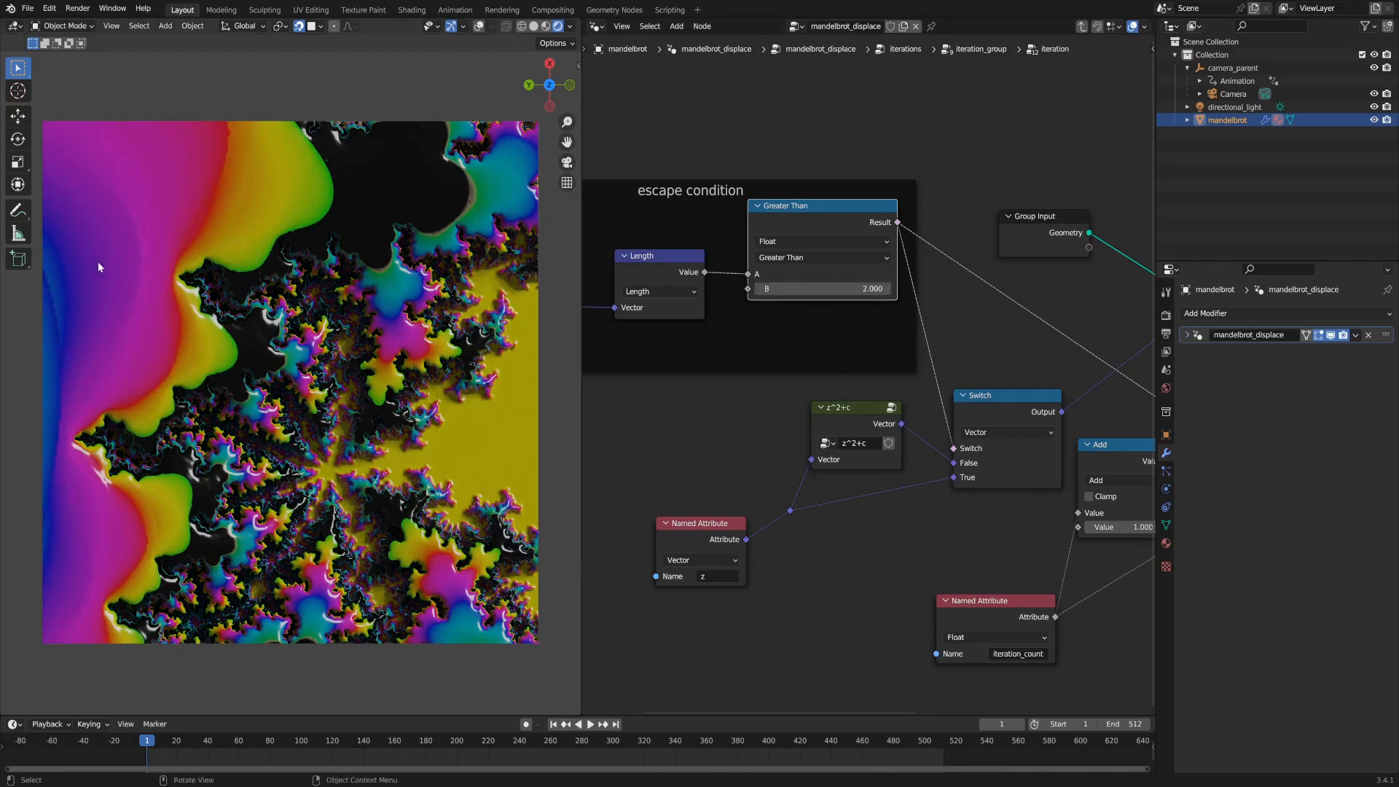
{"action": "scroll", "coordinate": [283, 356], "scroll_direction": "up", "scroll_amount": 8}
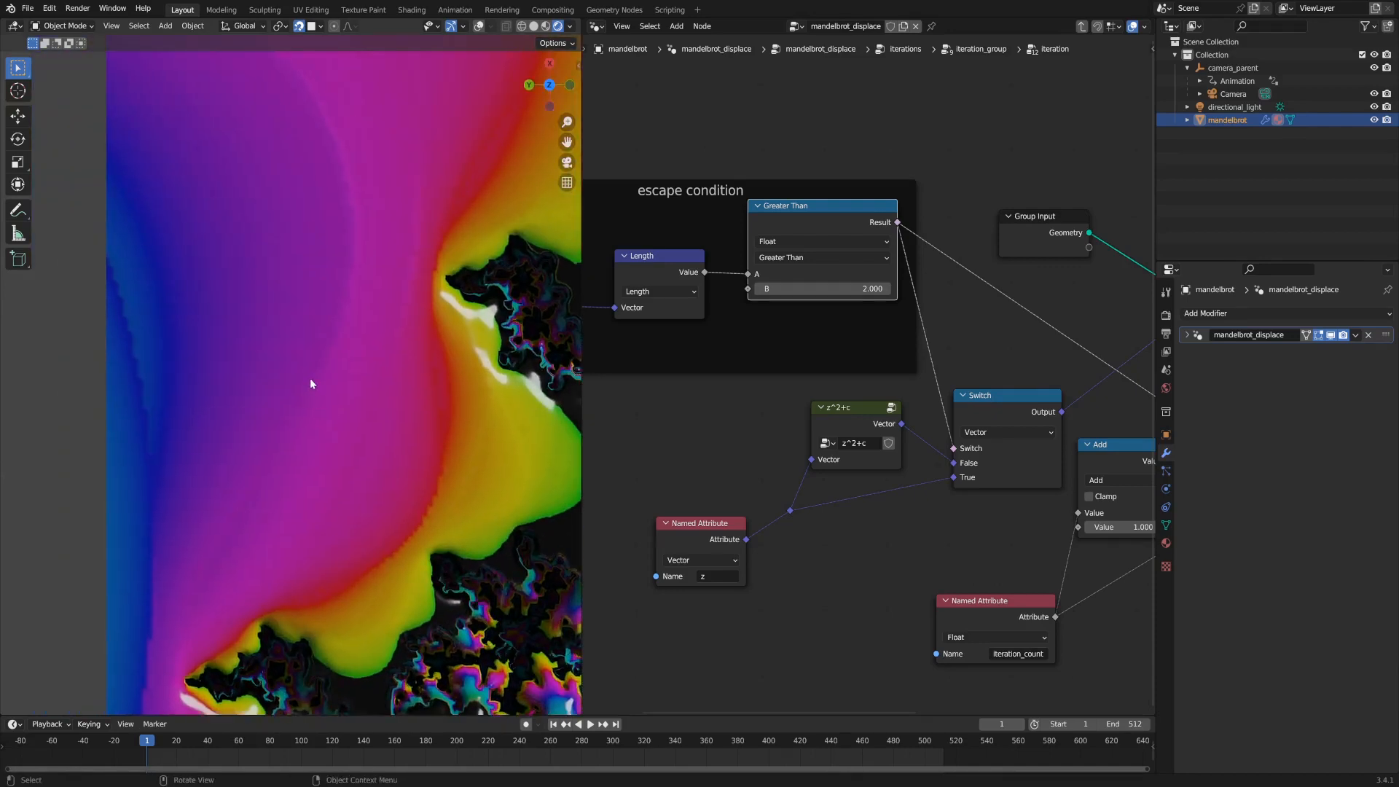
{"action": "scroll", "coordinate": [268, 309], "scroll_direction": "down", "scroll_amount": 2}
Set the escape condition's Greater Than threshold B back to 64.
{"action": "left_click", "coordinate": [823, 289]}
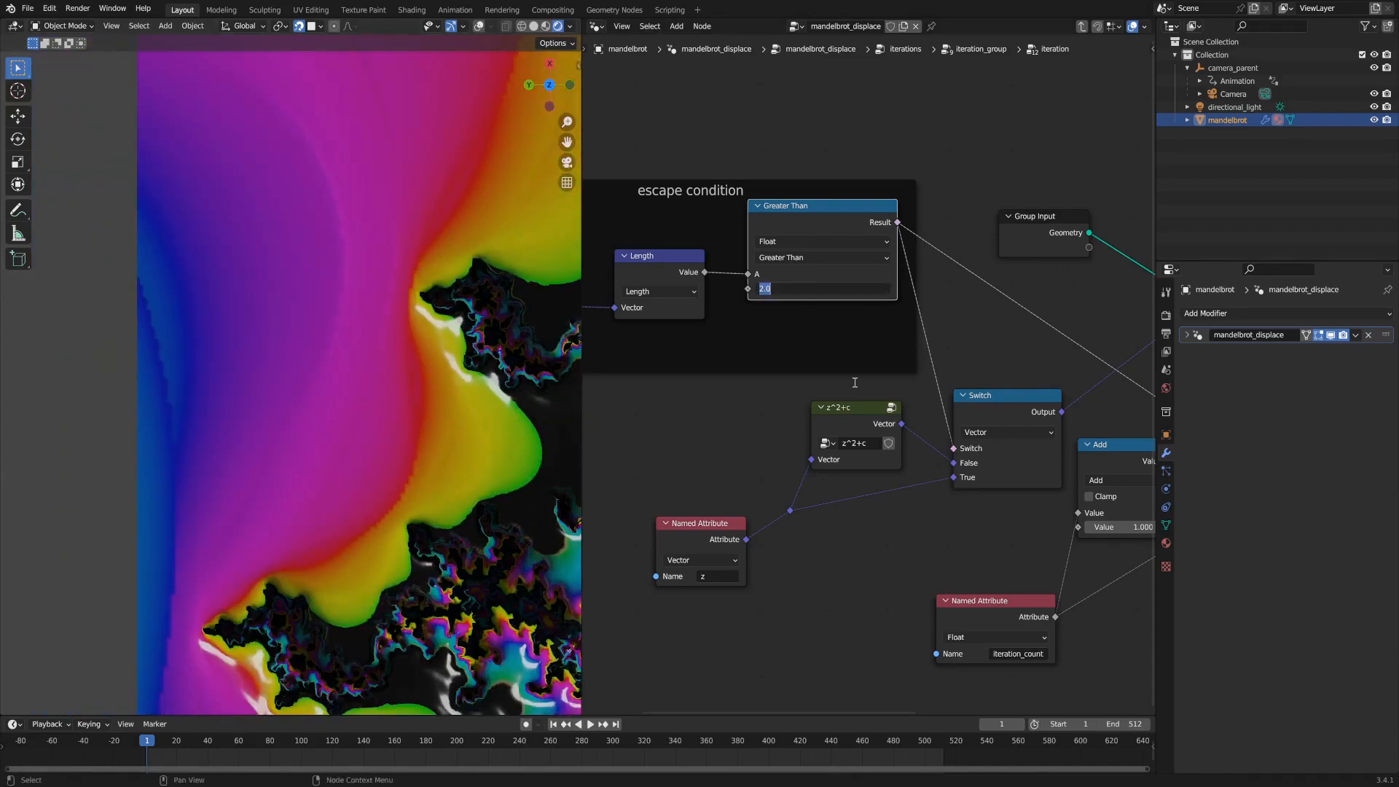
{"action": "type", "text": "64"}
{"action": "key", "text": "Return"}
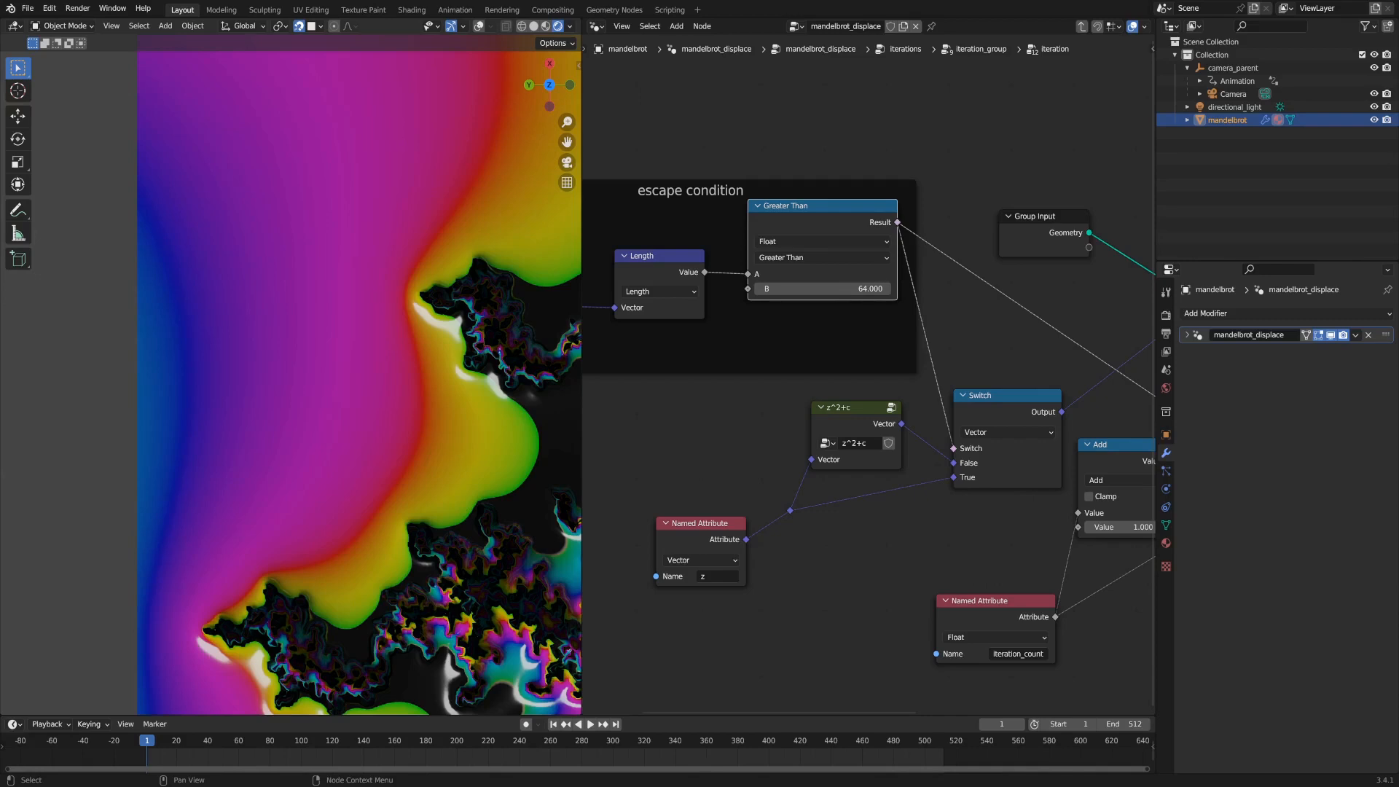
Examine how the escape condition, z^2+c and iteration_count nodes connect to the Switch nodes in the iteration group.
{"action": "scroll", "coordinate": [721, 443], "scroll_direction": "down", "scroll_amount": 4}
{"action": "middle_click_drag", "start_coordinate": [740, 439], "coordinate": [779, 376]}
{"action": "left_click", "coordinate": [767, 171]}
{"action": "scroll", "coordinate": [774, 374], "scroll_direction": "up", "scroll_amount": 2}
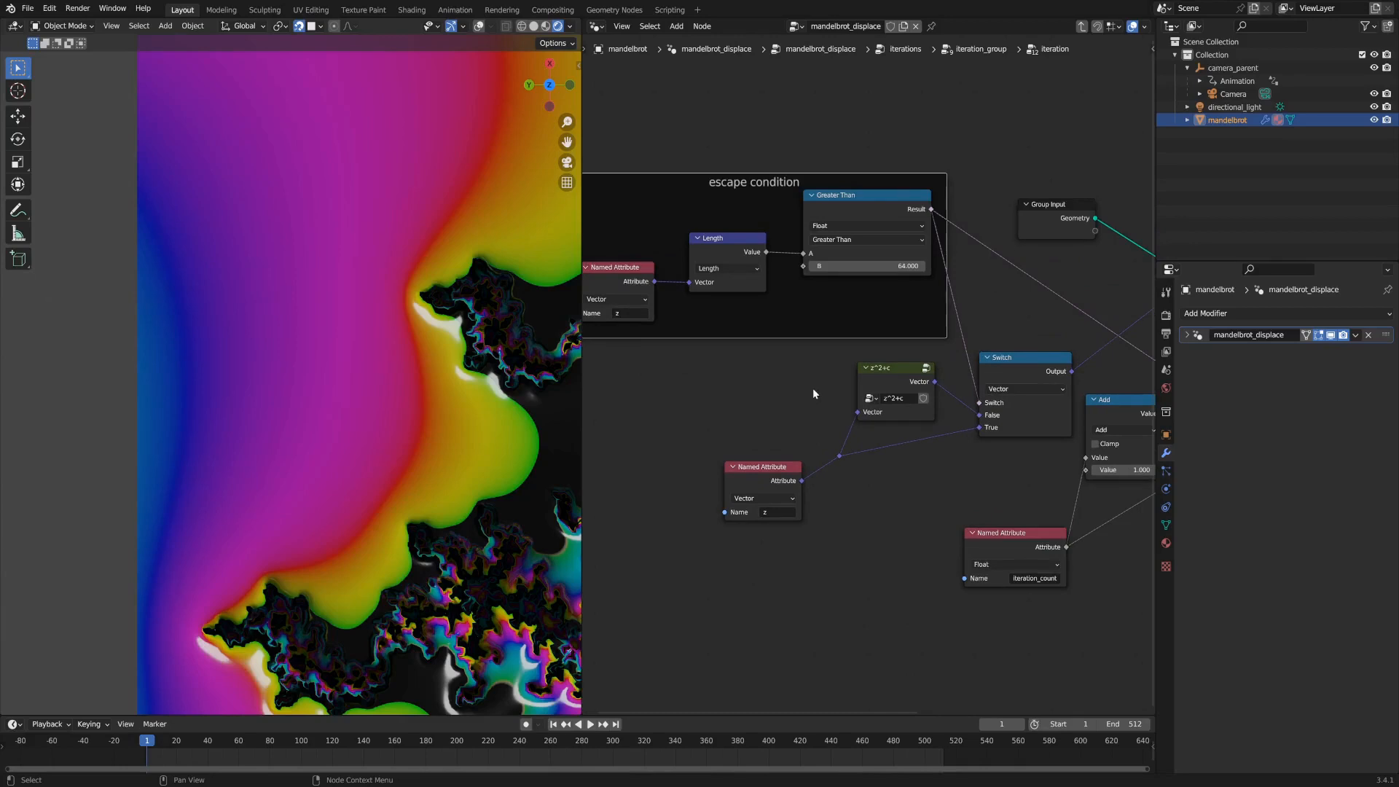
{"action": "scroll", "coordinate": [812, 388], "scroll_direction": "down", "scroll_amount": 2}
{"action": "middle_click_drag", "start_coordinate": [1000, 461], "coordinate": [781, 441]}
{"action": "scroll", "coordinate": [898, 450], "scroll_direction": "down", "scroll_amount": 1}
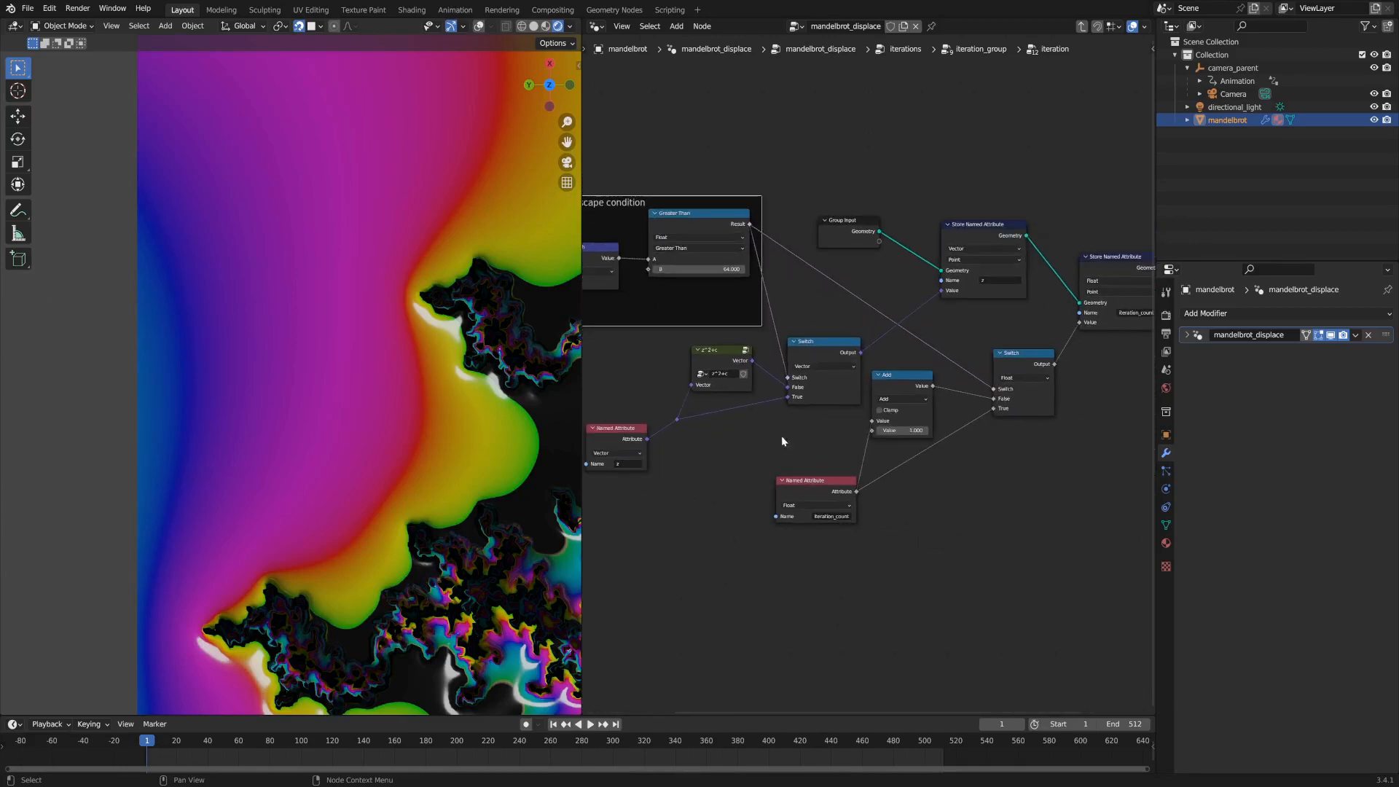
{"action": "left_click", "coordinate": [605, 441]}
{"action": "left_click", "coordinate": [809, 492]}
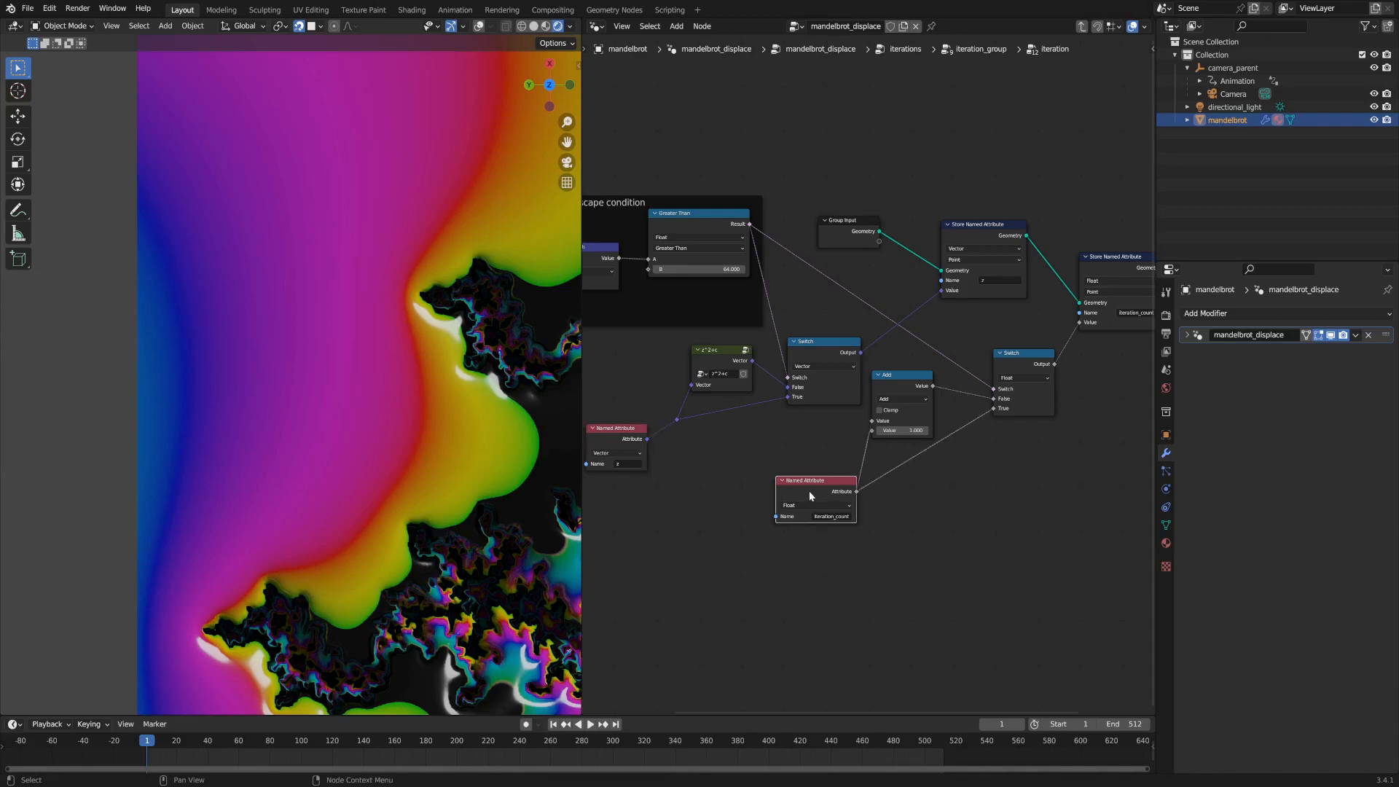
Examine the path from the z and iteration_count Named Attributes through the Switch nodes to the two Store Named Attribute nodes.
{"action": "middle_click_drag", "start_coordinate": [775, 444], "coordinate": [828, 408]}
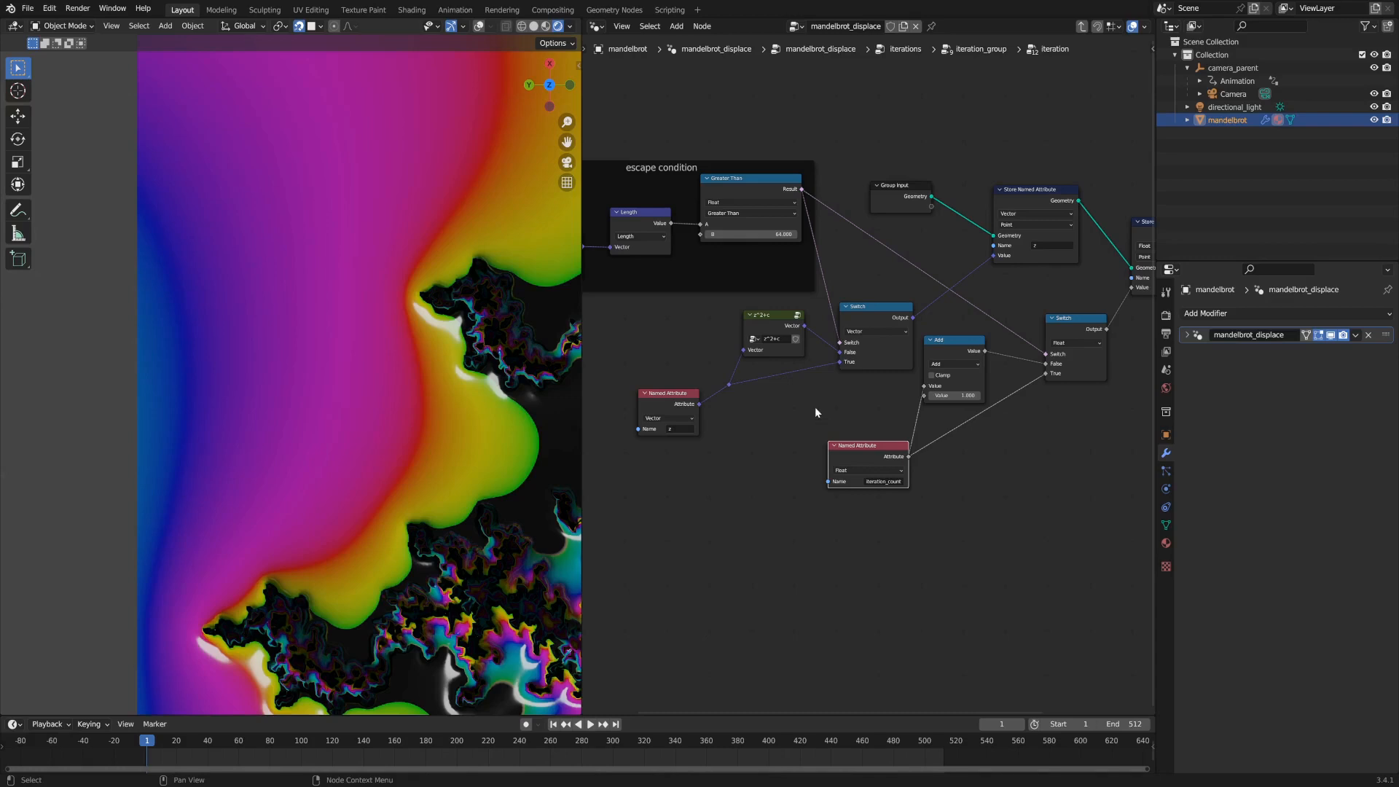
{"action": "mouse_move", "coordinate": [659, 396]}
{"action": "left_mouse_down"}
{"action": "mouse_move", "coordinate": [692, 416]}
{"action": "mouse_move", "coordinate": [655, 388]}
{"action": "left_mouse_up"}
{"action": "left_click_drag", "start_coordinate": [759, 319], "coordinate": [753, 328]}
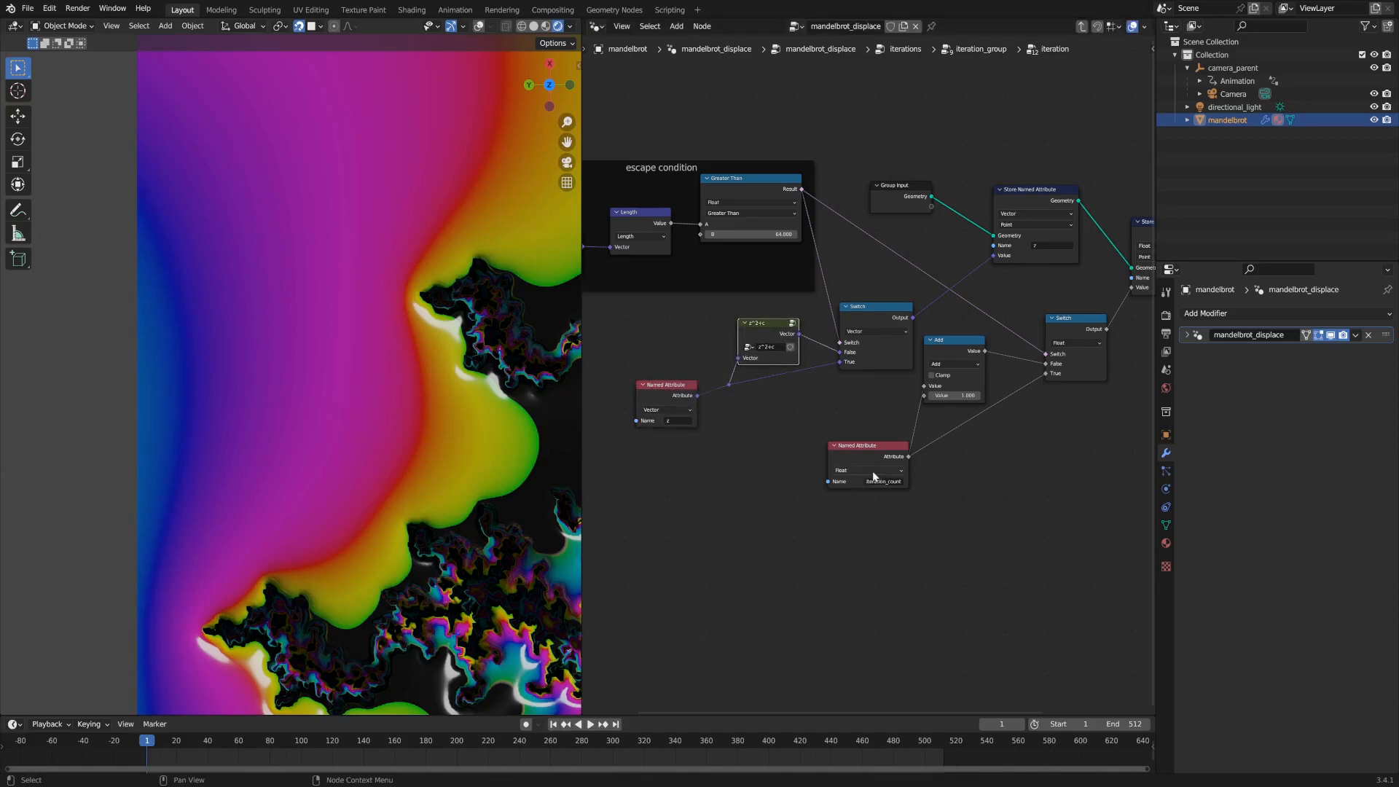
{"action": "left_click_drag", "start_coordinate": [867, 451], "coordinate": [866, 447]}
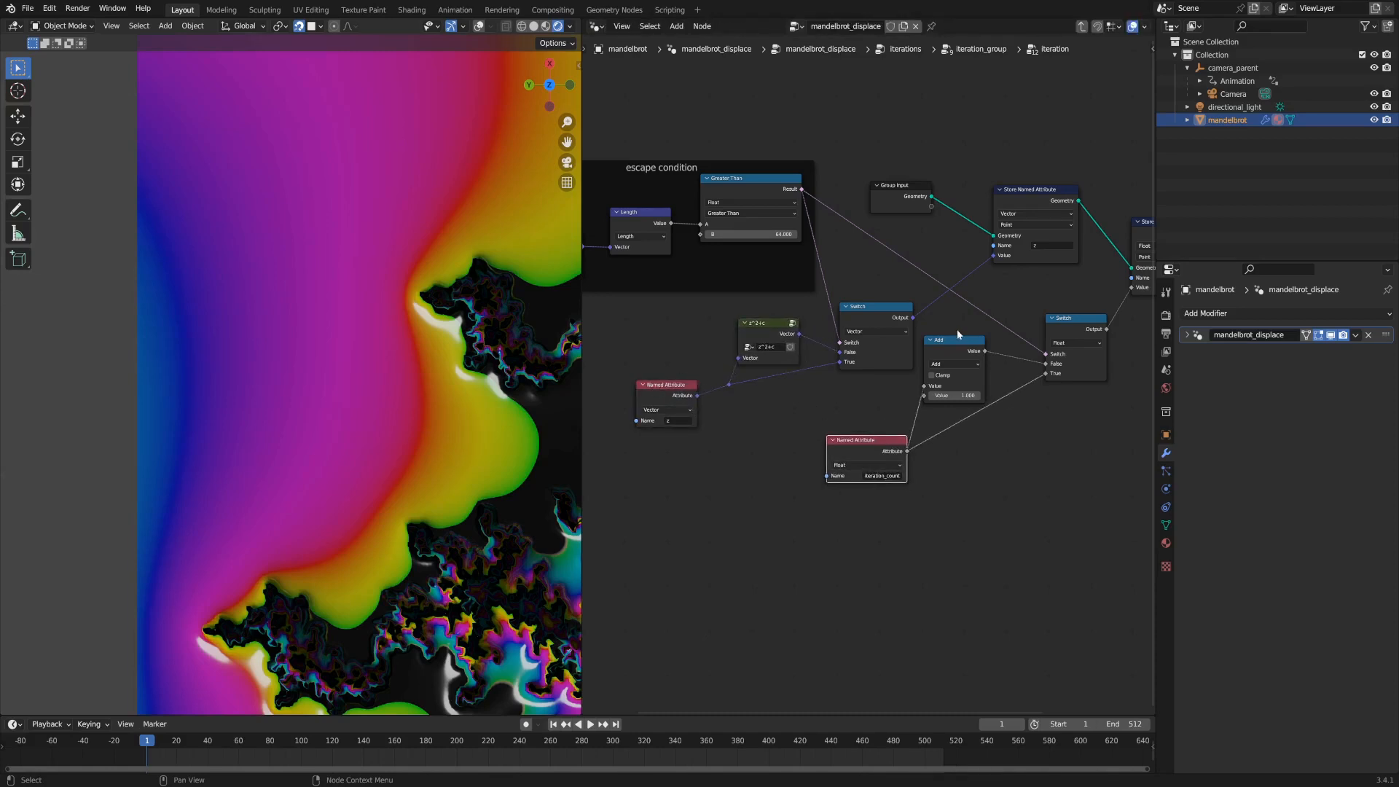
{"action": "middle_click_drag", "start_coordinate": [1024, 291], "coordinate": [863, 318]}
{"action": "left_click", "coordinate": [872, 217]}
{"action": "left_click", "coordinate": [996, 253]}
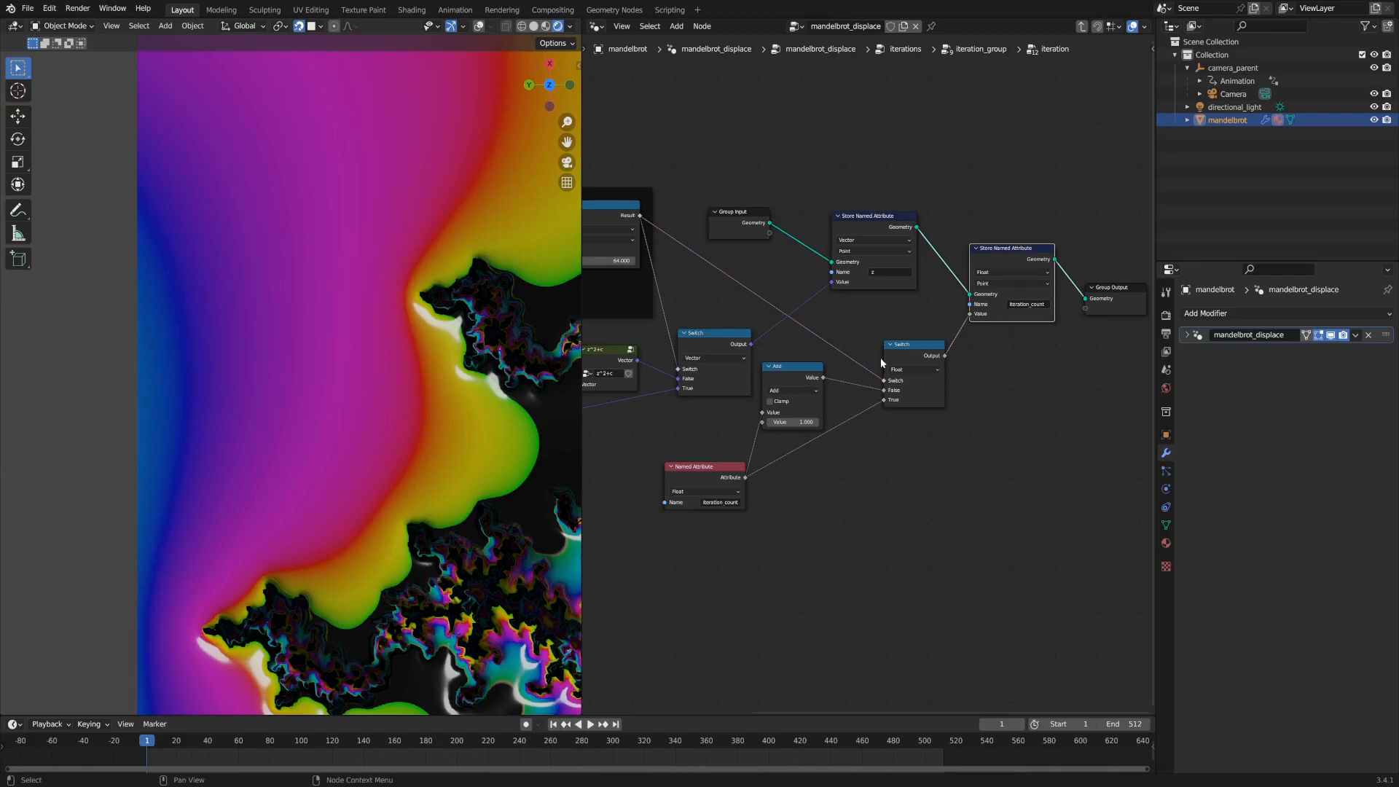
Examine how the escape condition relates to the z^2+c update and the Add node on iteration_count.
{"action": "middle_click_drag", "start_coordinate": [724, 296], "coordinate": [818, 240]}
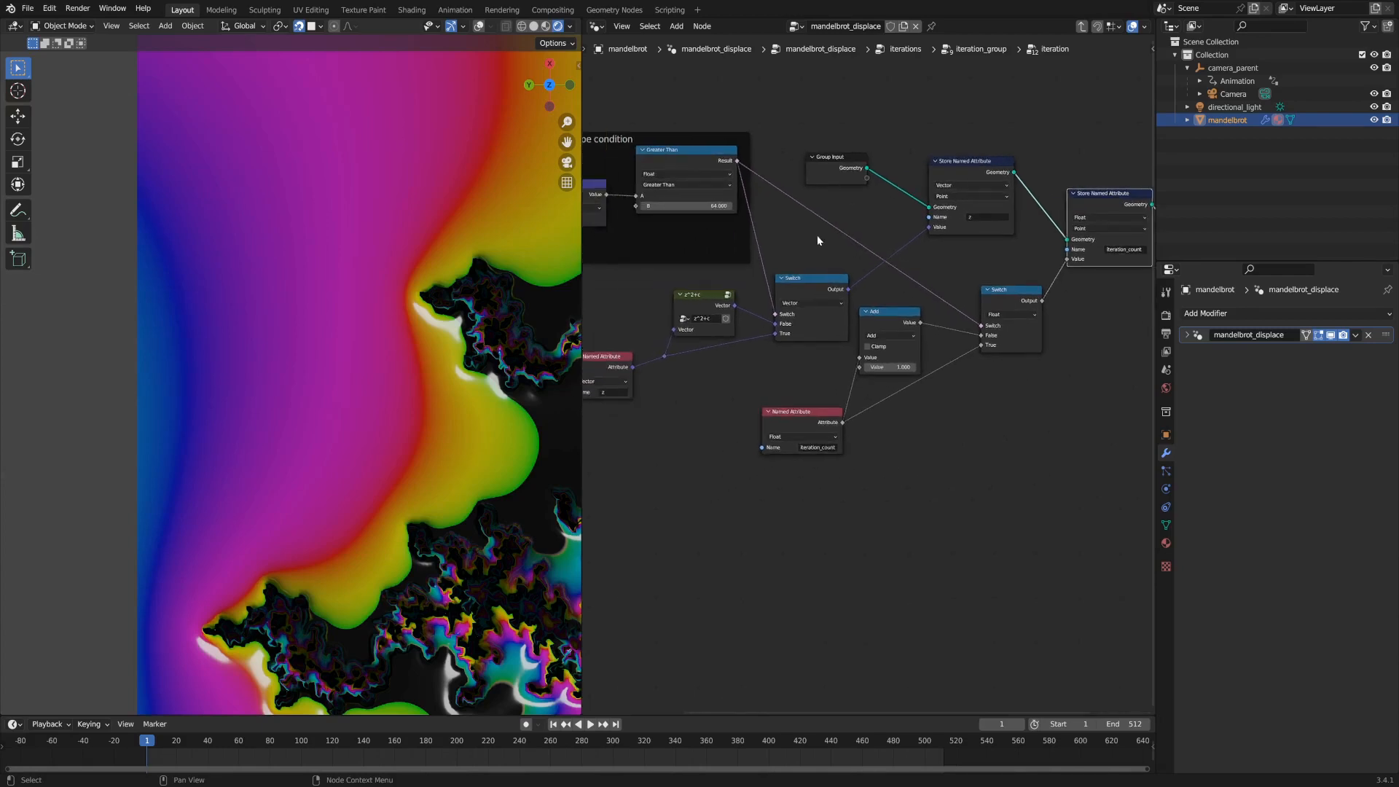
{"action": "left_click_drag", "start_coordinate": [697, 295], "coordinate": [700, 293]}
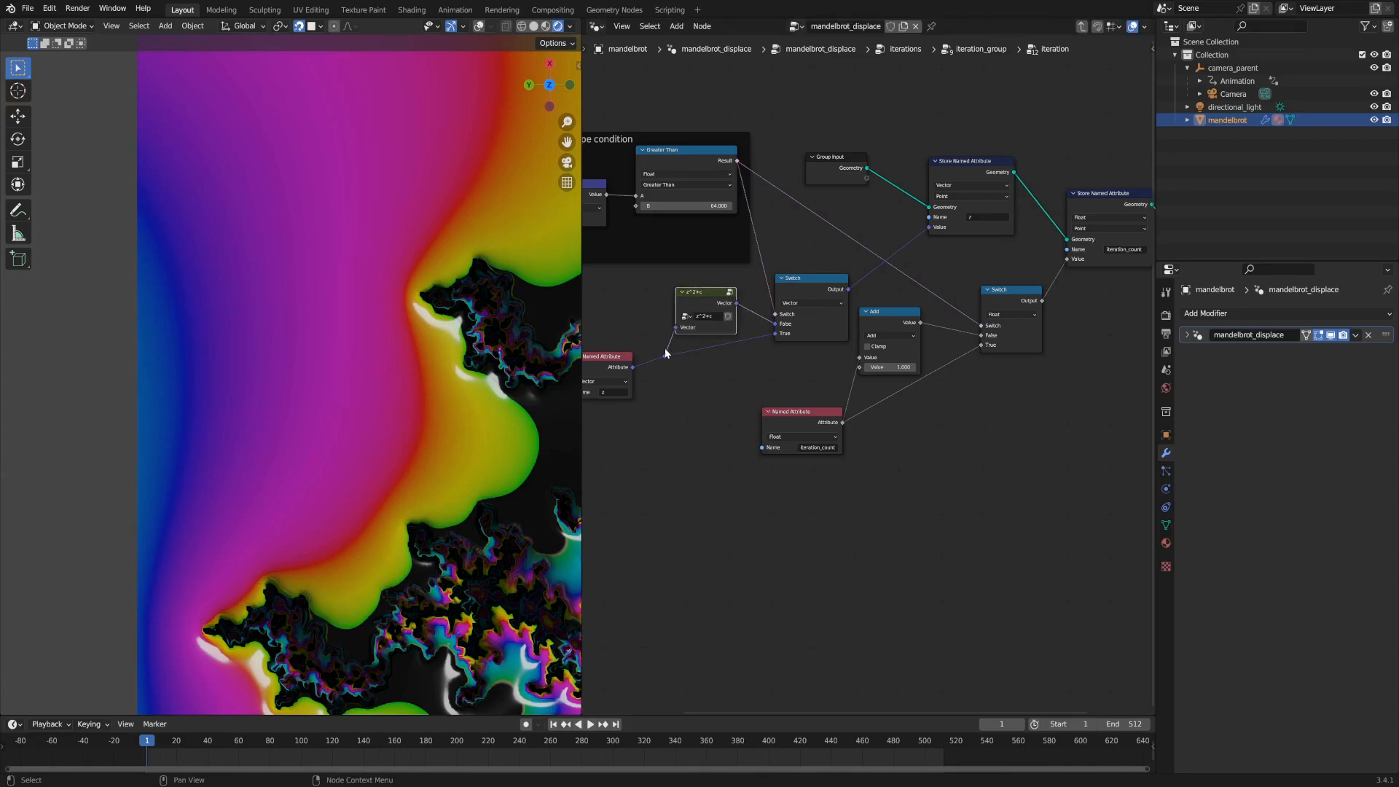
{"action": "middle_click_drag", "start_coordinate": [672, 276], "coordinate": [768, 275]}
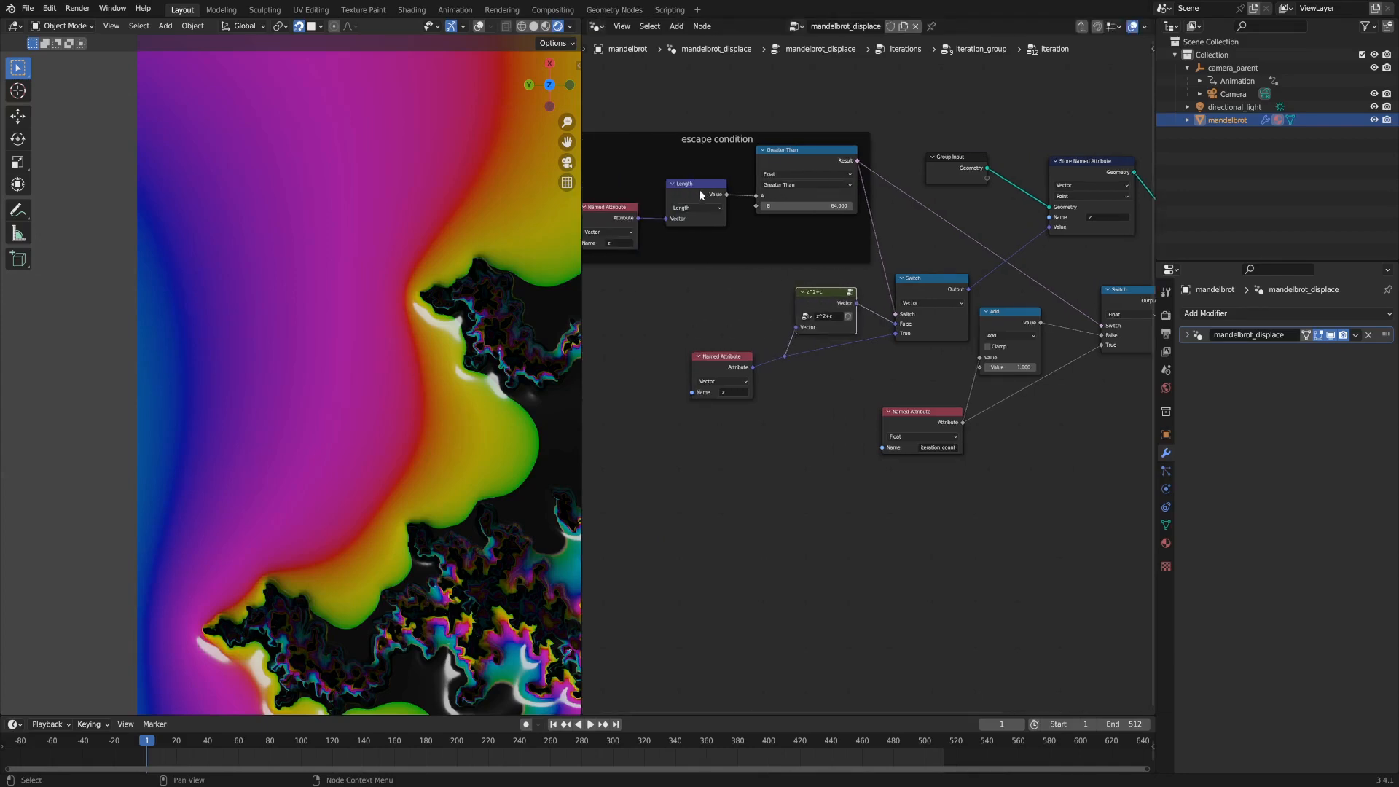
{"action": "scroll", "coordinate": [758, 277], "scroll_direction": "down", "scroll_amount": 1}
{"action": "scroll", "coordinate": [778, 382], "scroll_direction": "up", "scroll_amount": 3}
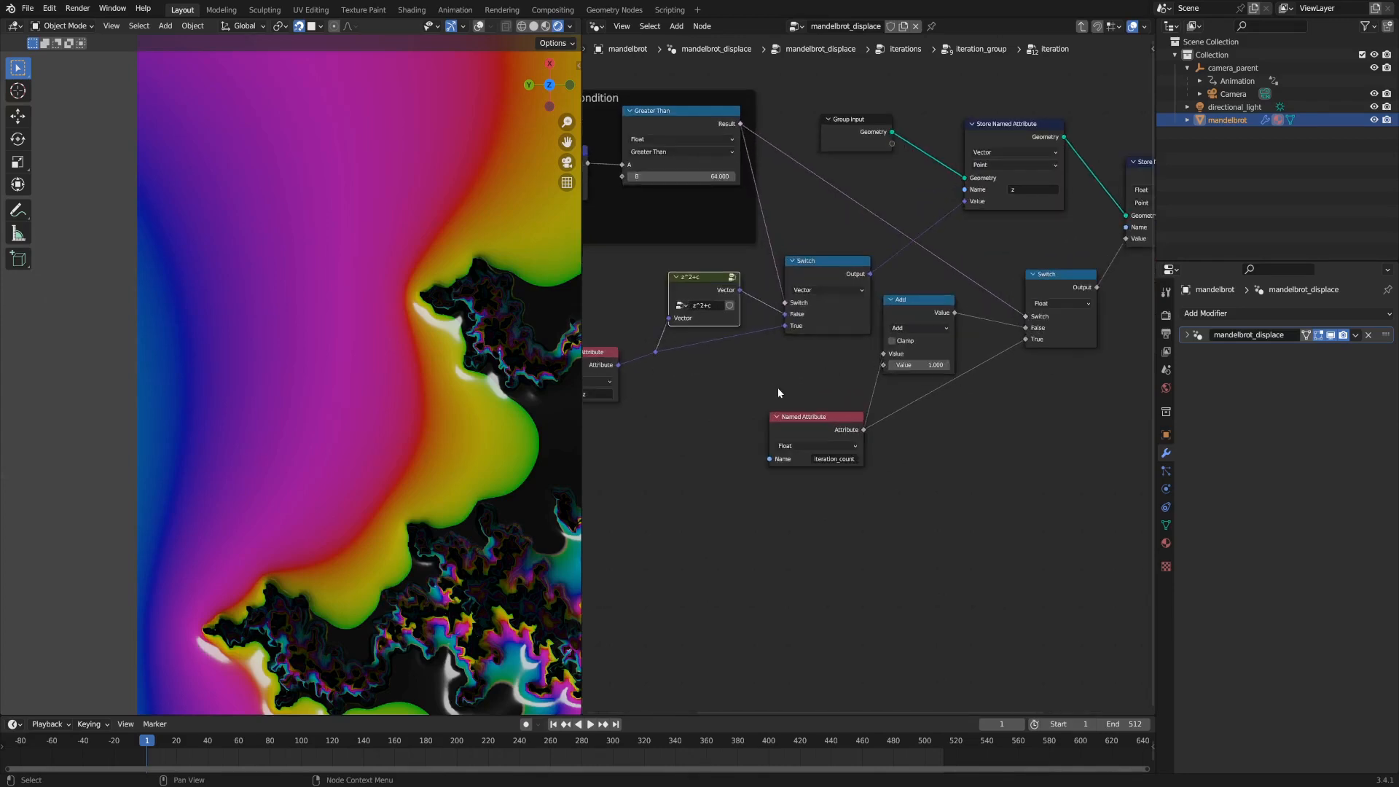
{"action": "left_click", "coordinate": [804, 437]}
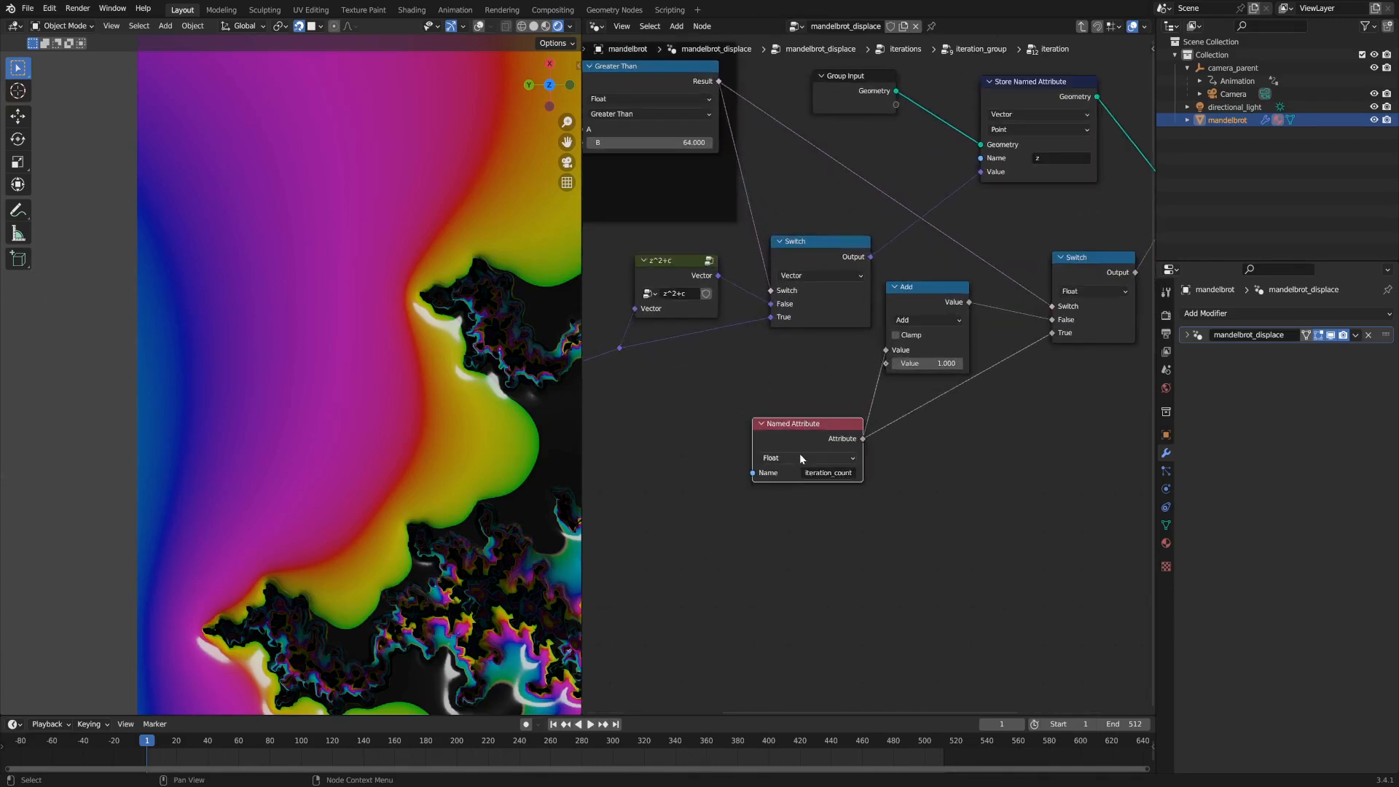
{"action": "scroll", "coordinate": [851, 368], "scroll_direction": "down", "scroll_amount": 1}
{"action": "scroll", "coordinate": [610, 231], "scroll_direction": "down", "scroll_amount": 2}
{"action": "middle_click_drag", "start_coordinate": [610, 240], "coordinate": [788, 262]}
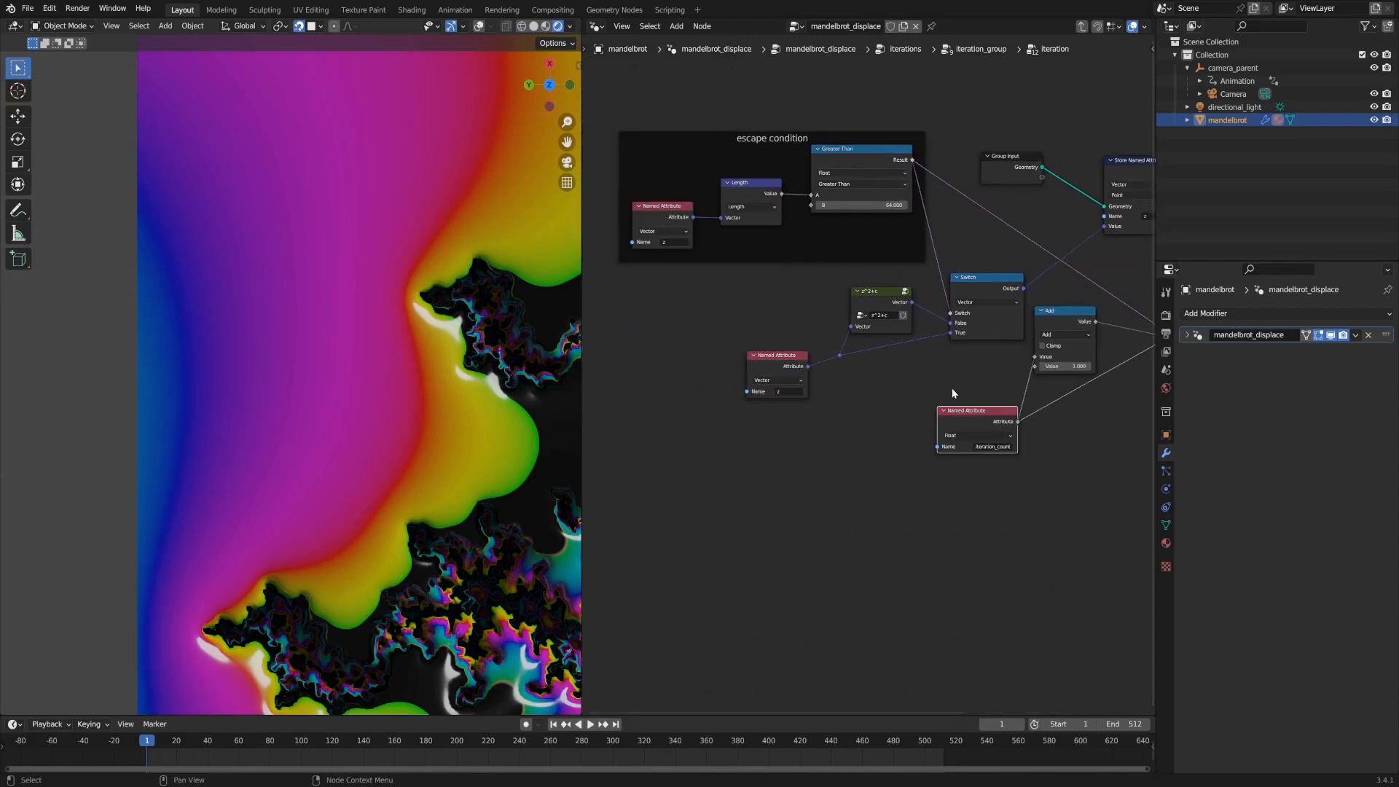
{"action": "middle_click_drag", "start_coordinate": [950, 388], "coordinate": [817, 386]}
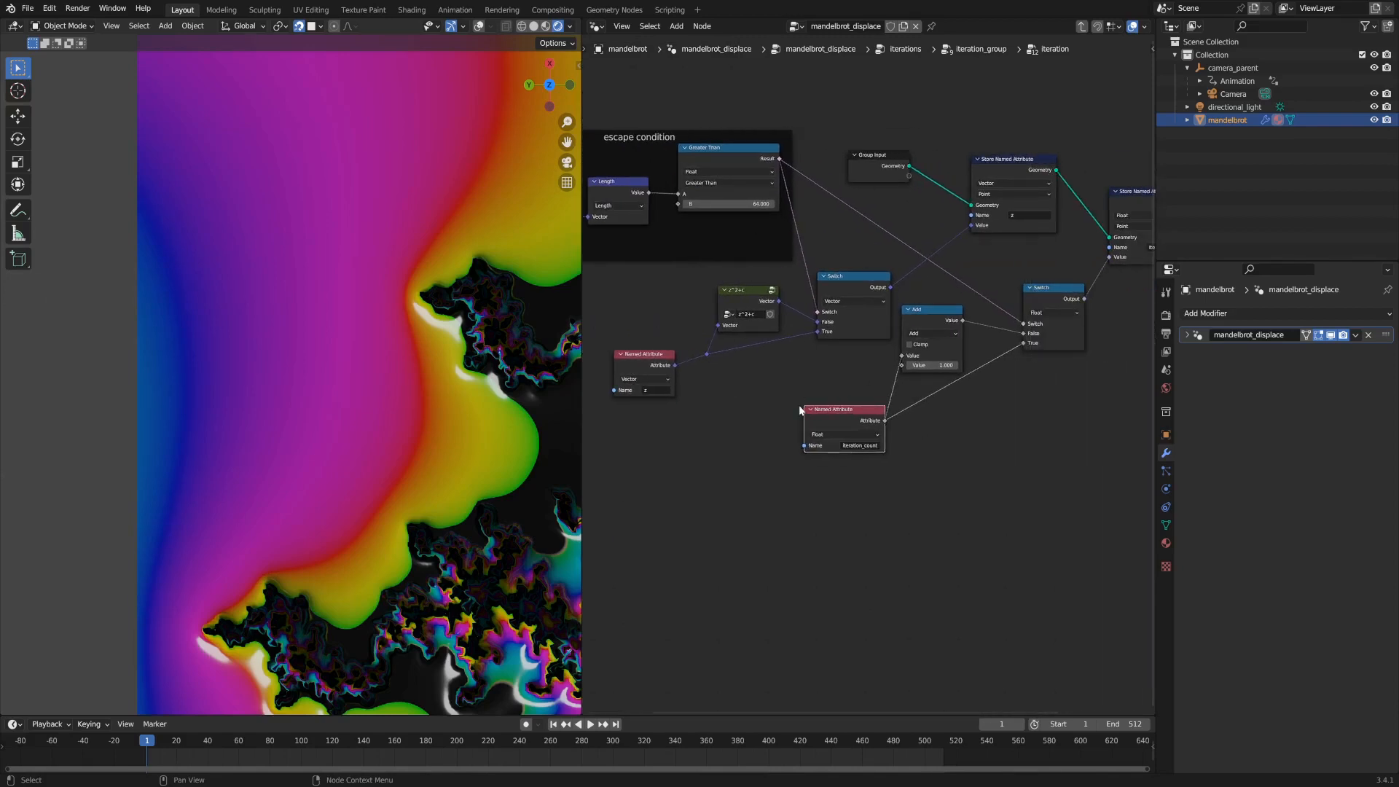
Save the file and open the z^2+c node group for editing.
{"action": "key", "text": "ctrl+s"}
{"action": "middle_click_drag", "start_coordinate": [815, 399], "coordinate": [864, 422]}
{"action": "scroll", "coordinate": [735, 297], "scroll_direction": "up", "scroll_amount": 4}
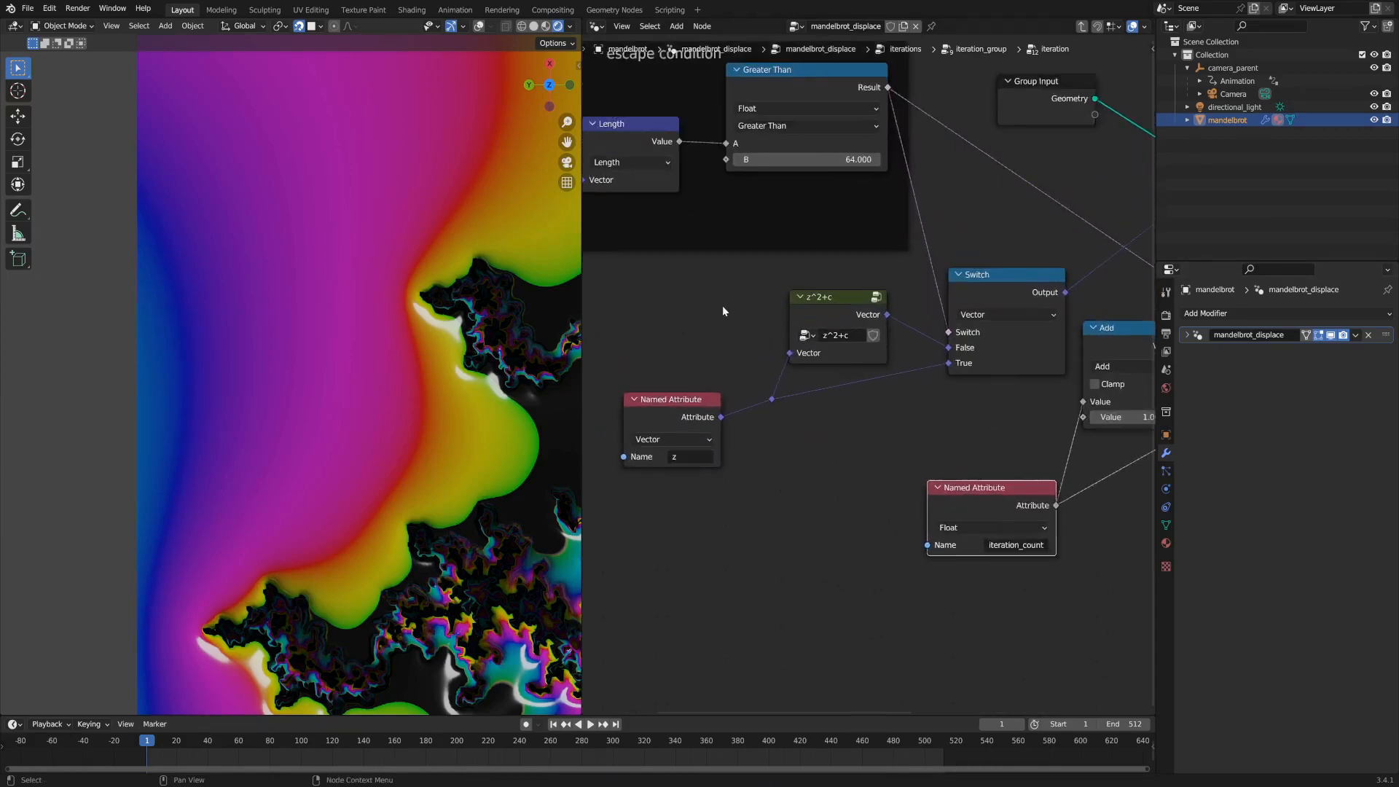
{"action": "left_click", "coordinate": [820, 305]}
{"action": "key", "text": "Tab"}
{"action": "scroll", "coordinate": [829, 318], "scroll_direction": "down", "scroll_amount": 14}
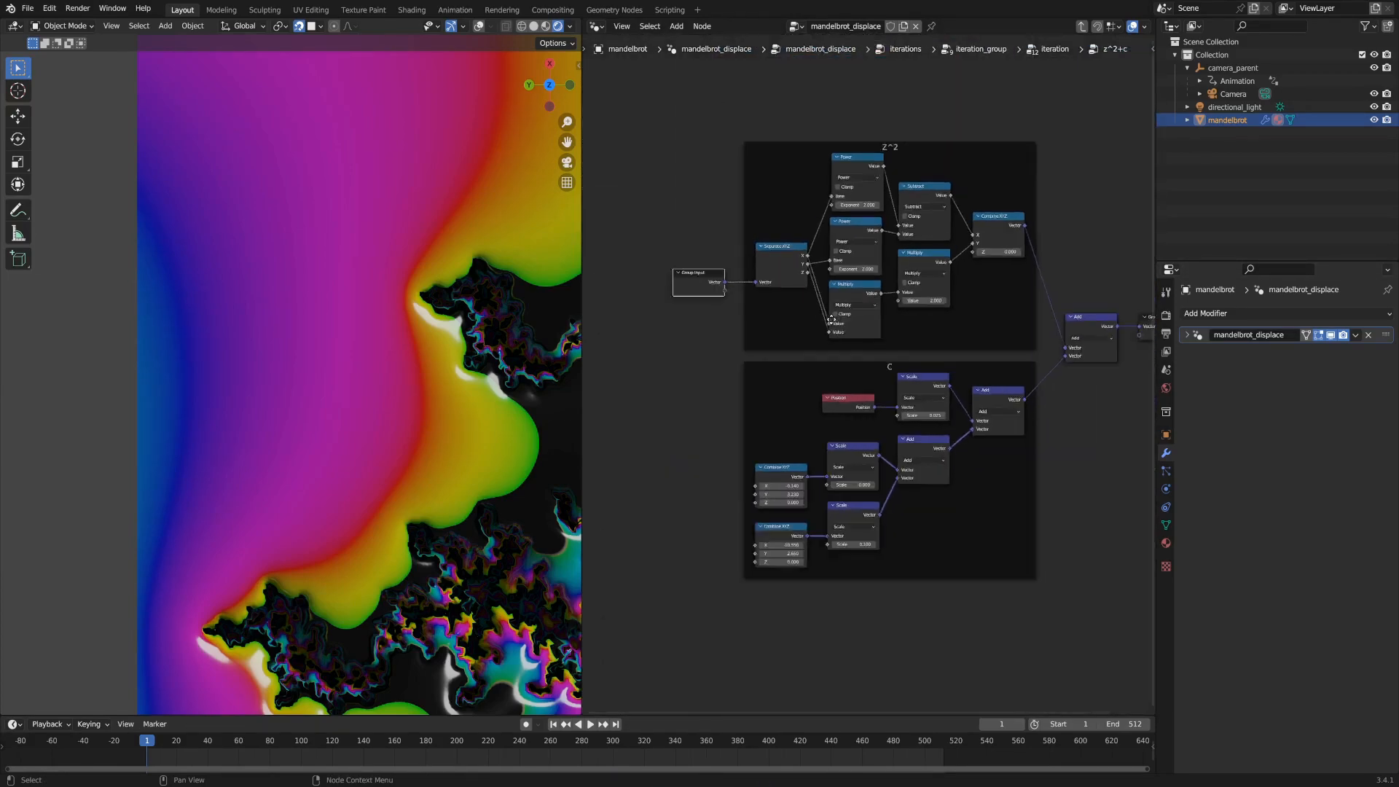
Examine the Z^2 and C frames in the z^2+c group, including the C frame's Position, Scale and Combine XYZ nodes.
{"action": "middle_click_drag", "start_coordinate": [967, 384], "coordinate": [934, 370]}
{"action": "scroll", "coordinate": [839, 385], "scroll_direction": "up", "scroll_amount": 3}
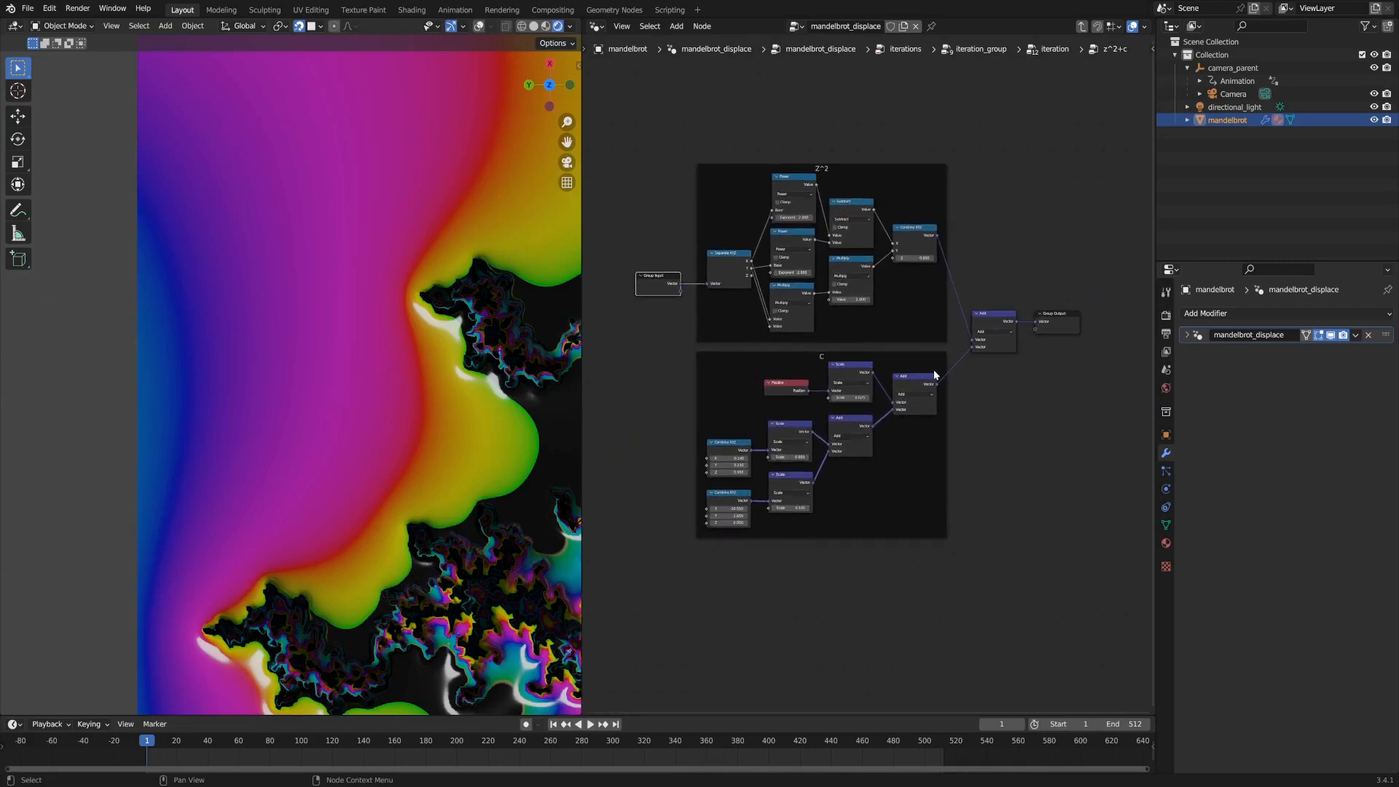
{"action": "left_click", "coordinate": [855, 167]}
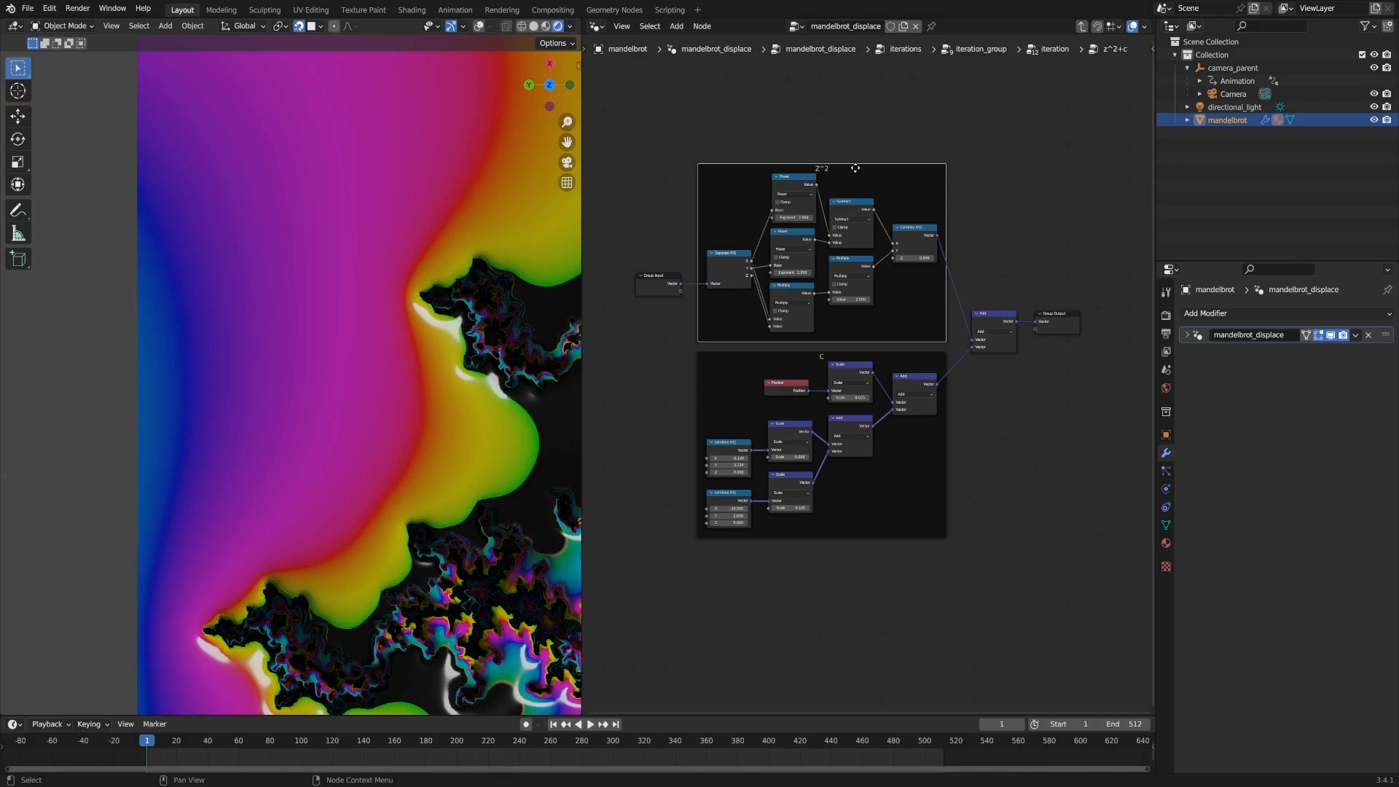
{"action": "left_click", "coordinate": [891, 360]}
{"action": "middle_click_drag", "start_coordinate": [776, 352], "coordinate": [813, 249]}
{"action": "scroll", "coordinate": [790, 282], "scroll_direction": "up", "scroll_amount": 4}
{"action": "scroll", "coordinate": [889, 278], "scroll_direction": "up", "scroll_amount": 1}
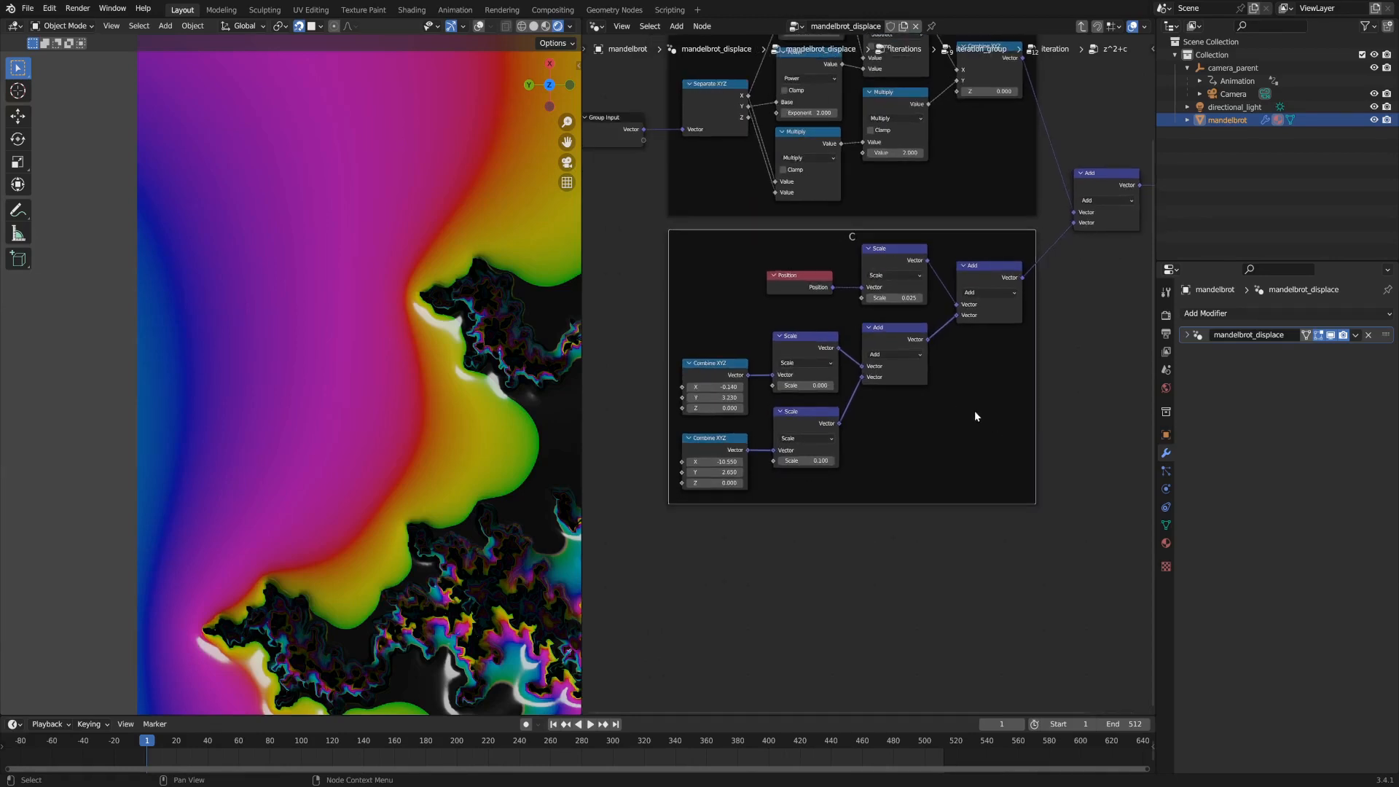
{"action": "scroll", "coordinate": [379, 346], "scroll_direction": "down", "scroll_amount": 5}
{"action": "scroll", "coordinate": [381, 464], "scroll_direction": "up", "scroll_amount": 5}
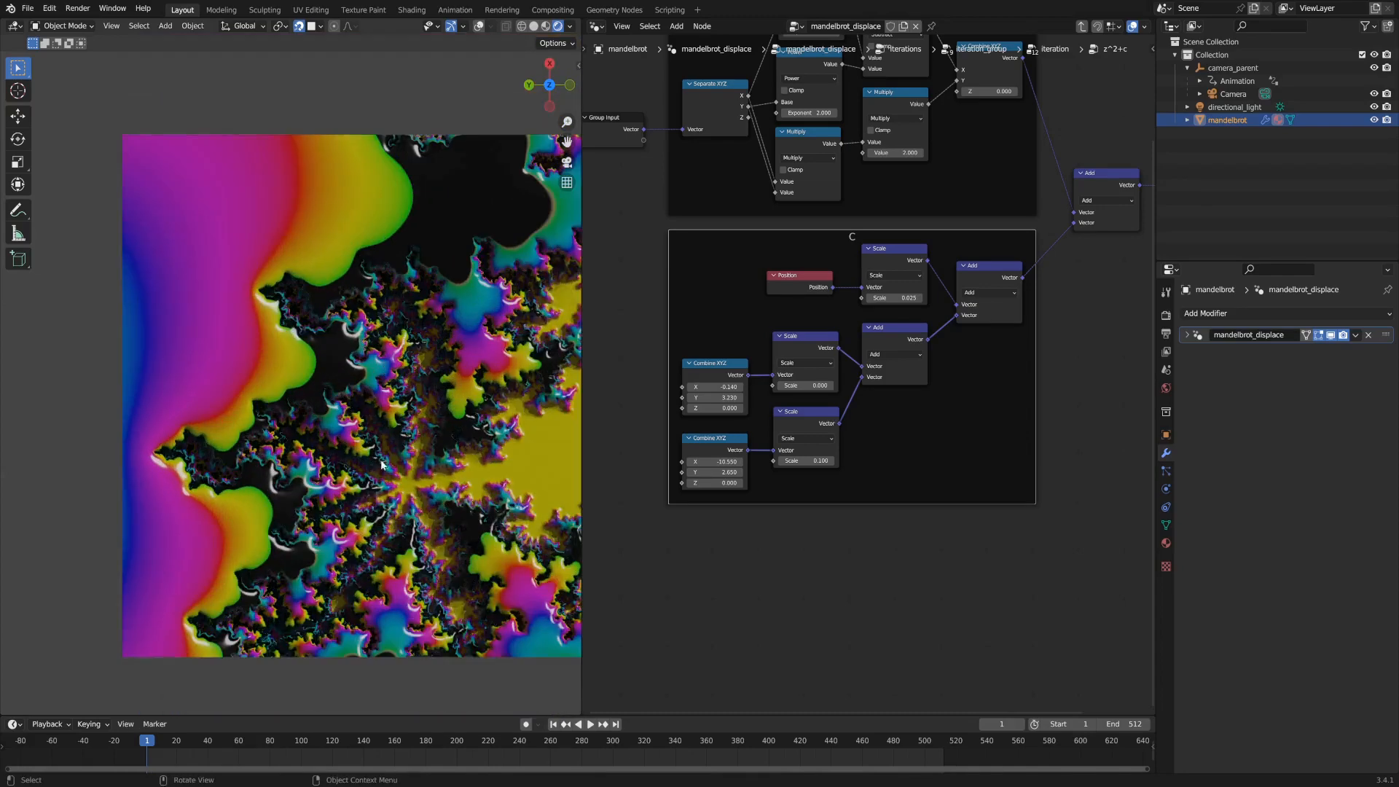
Try changing the Scale applied to Position in the C frame to about -0.505, and undo the change.
{"action": "middle_click_drag", "start_coordinate": [381, 465], "coordinate": [340, 394], "text": "shift"}
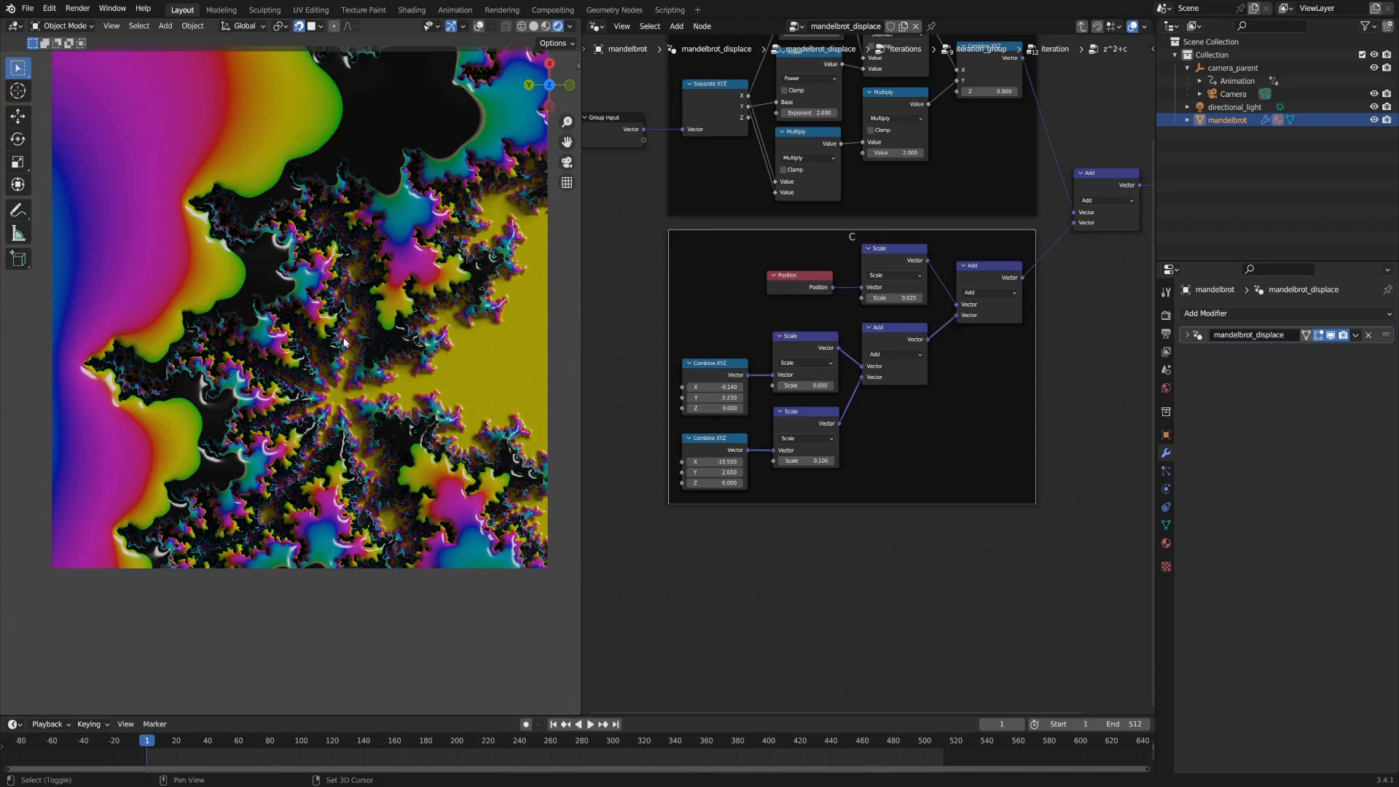
{"action": "middle_click_drag", "start_coordinate": [340, 341], "coordinate": [335, 360], "text": "shift"}
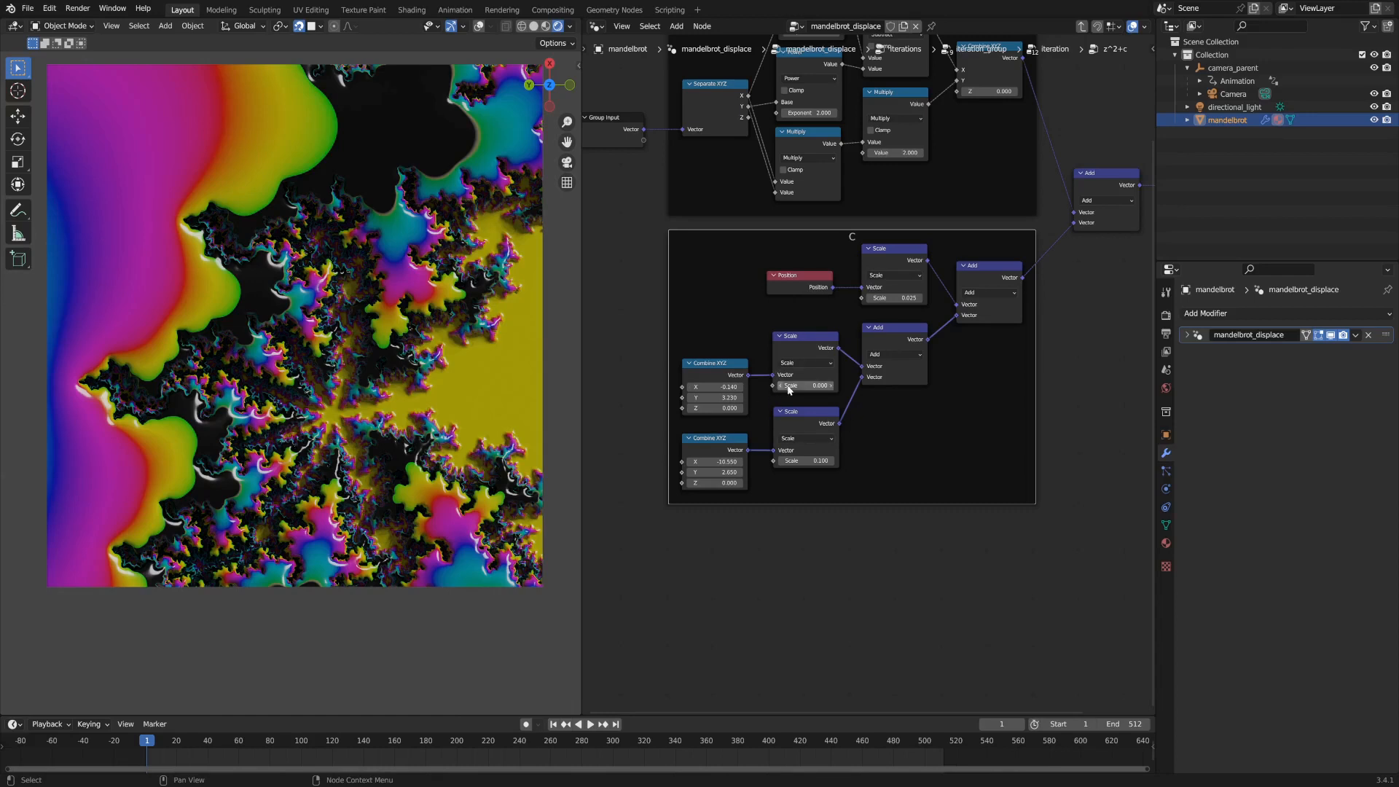
{"action": "key", "text": "BackSpace"}
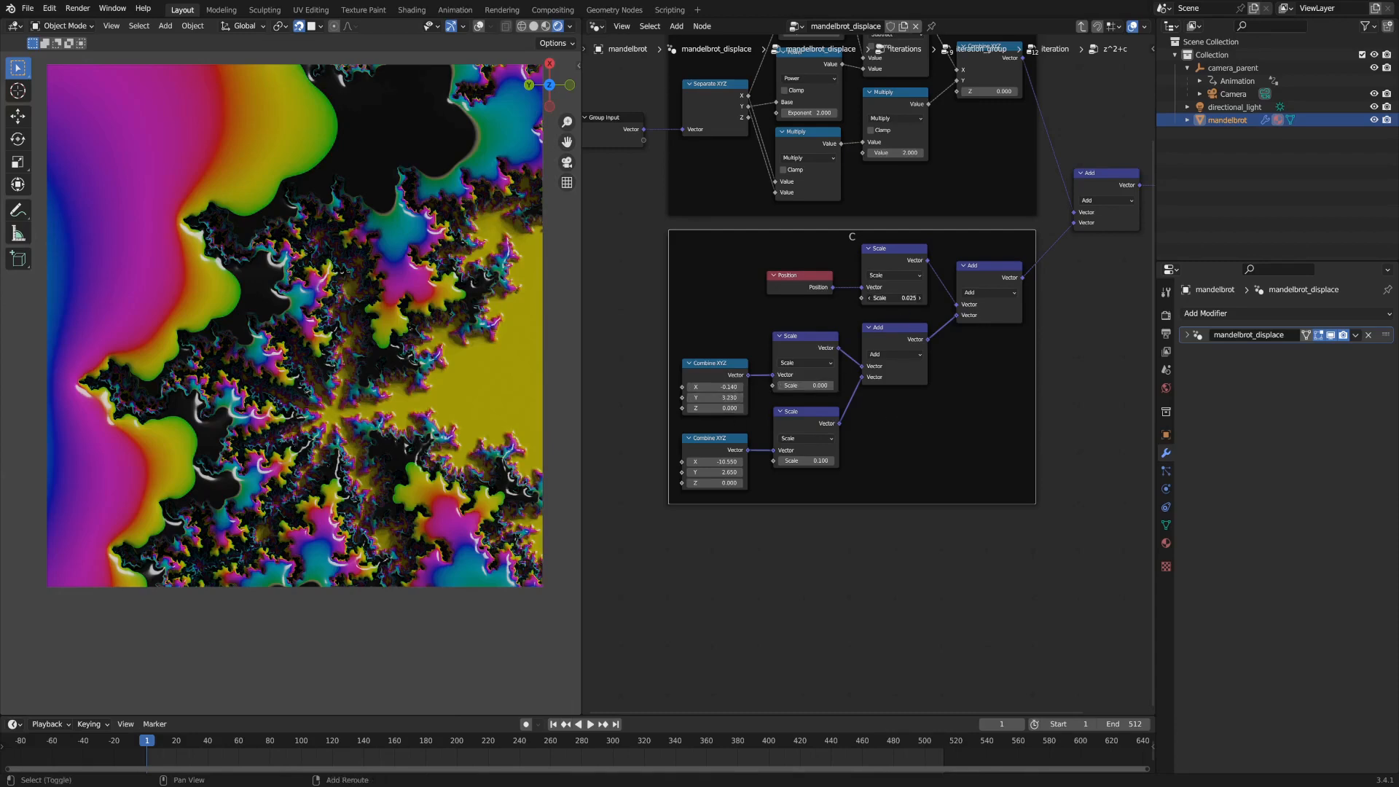
{"action": "mouse_move", "coordinate": [895, 298]}
{"action": "left_mouse_down"}
{"action": "mouse_move", "coordinate": [1096, 298]}
{"action": "mouse_move", "coordinate": [885, 298]}
{"action": "left_mouse_up"}
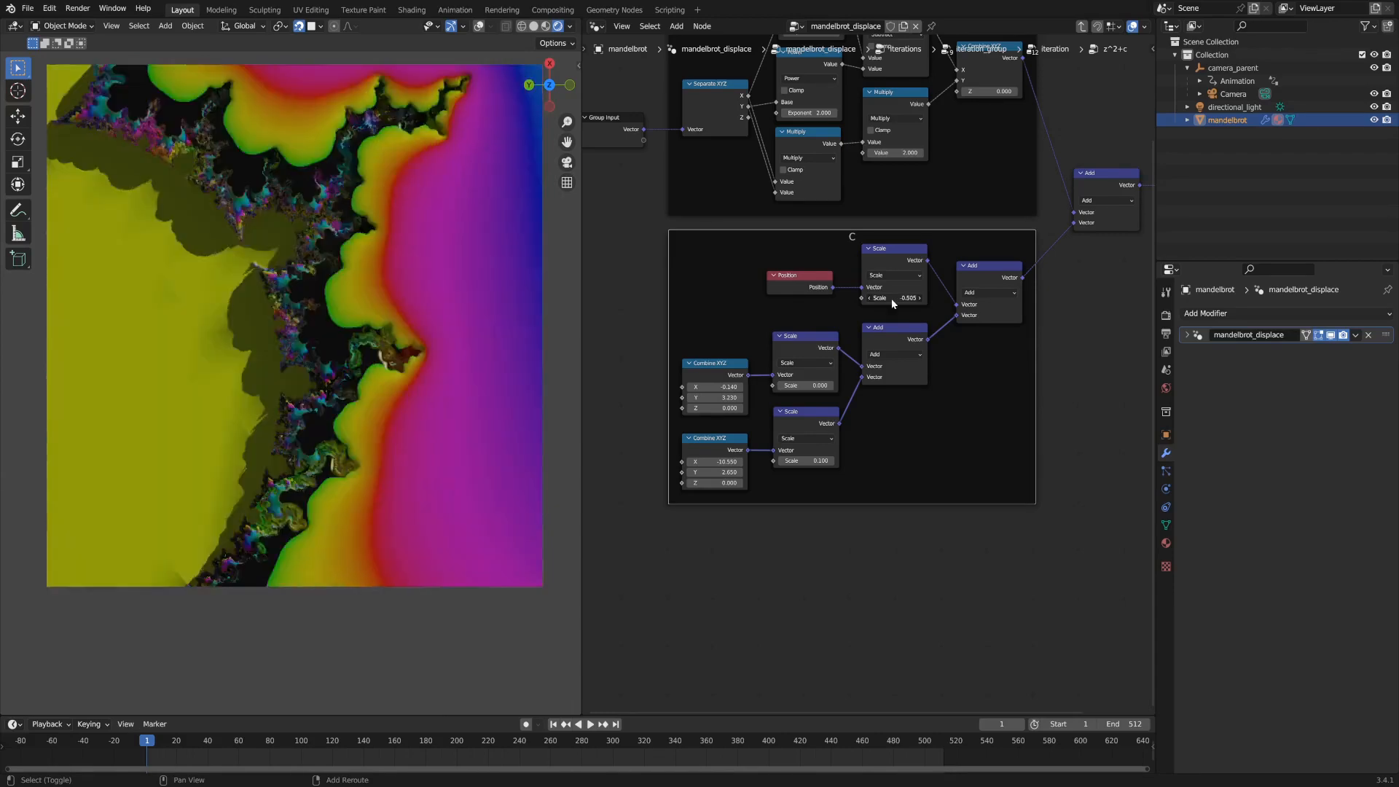
{"action": "key", "text": "ctrl+z"}
Try varying the X and Y values of the C frame's upper Combine XYZ node, and undo the changes.
{"action": "scroll", "coordinate": [805, 387], "scroll_direction": "up", "scroll_amount": 2}
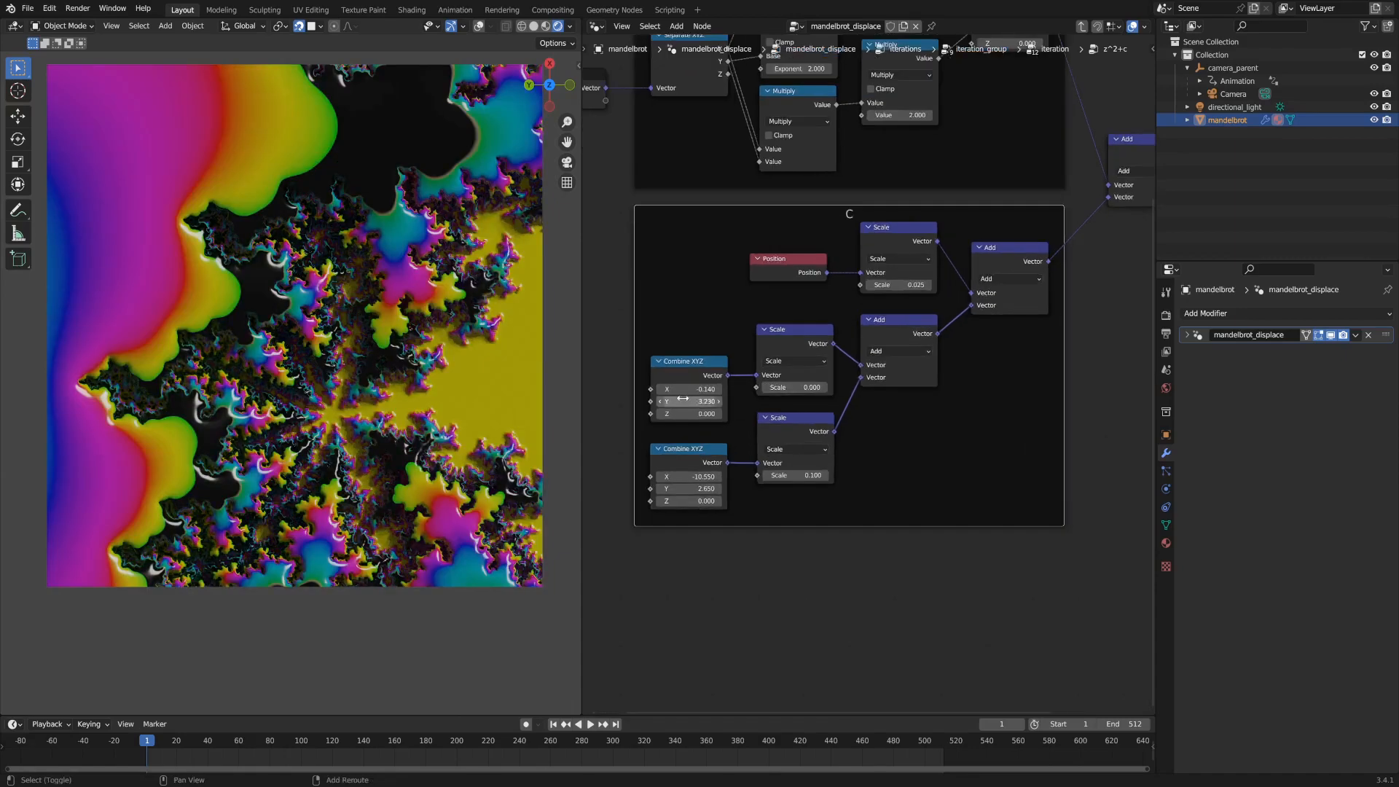
{"action": "left_click_drag", "start_coordinate": [688, 390], "coordinate": [659, 390], "text": "shift"}
{"action": "left_click_drag", "start_coordinate": [688, 389], "coordinate": [786, 389]}
{"action": "left_click_drag", "start_coordinate": [689, 403], "coordinate": [1047, 404]}
{"action": "key", "text": "ctrl+z"}
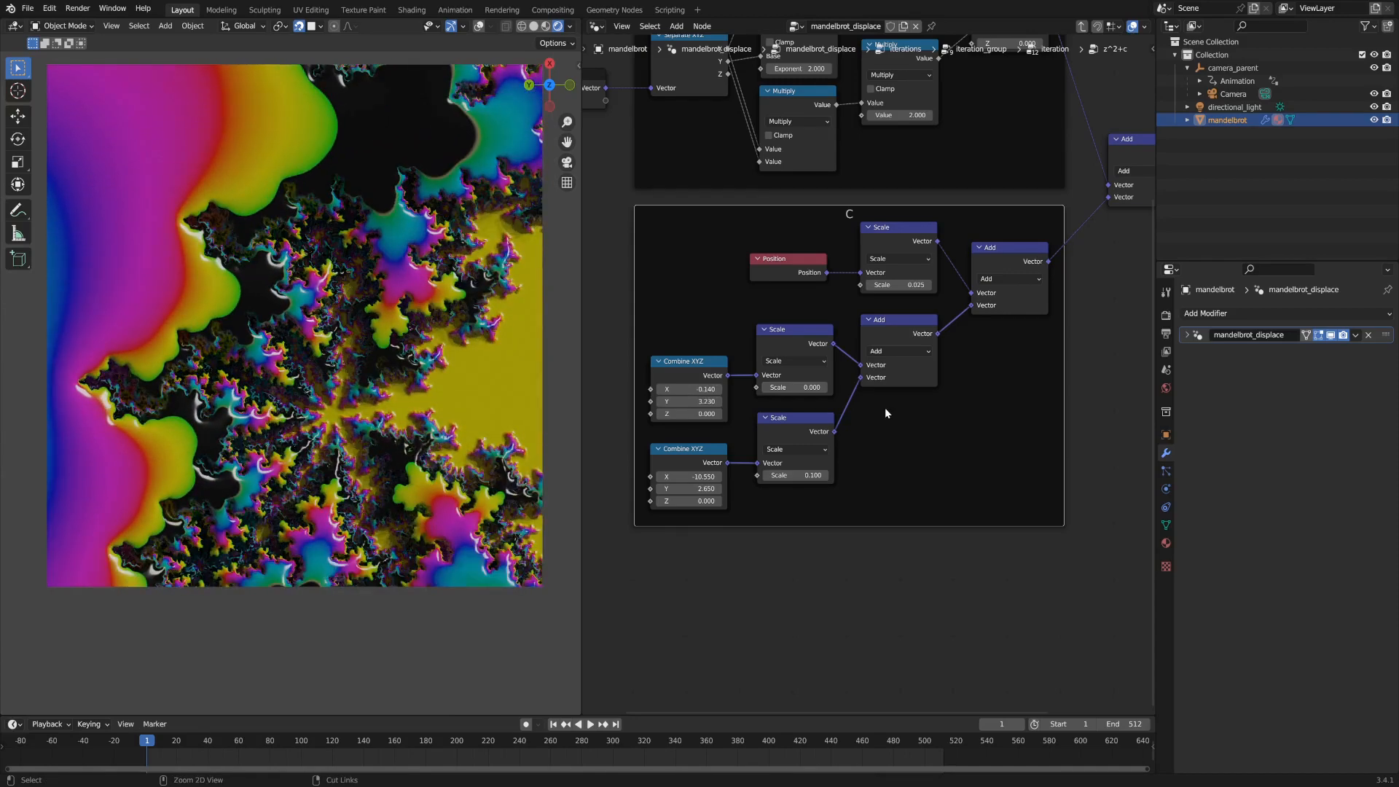
Inspect the C frame's upper Combine XYZ node and the exact factor of the Scale node it feeds.
{"action": "middle_click_drag", "start_coordinate": [787, 535], "coordinate": [776, 476]}
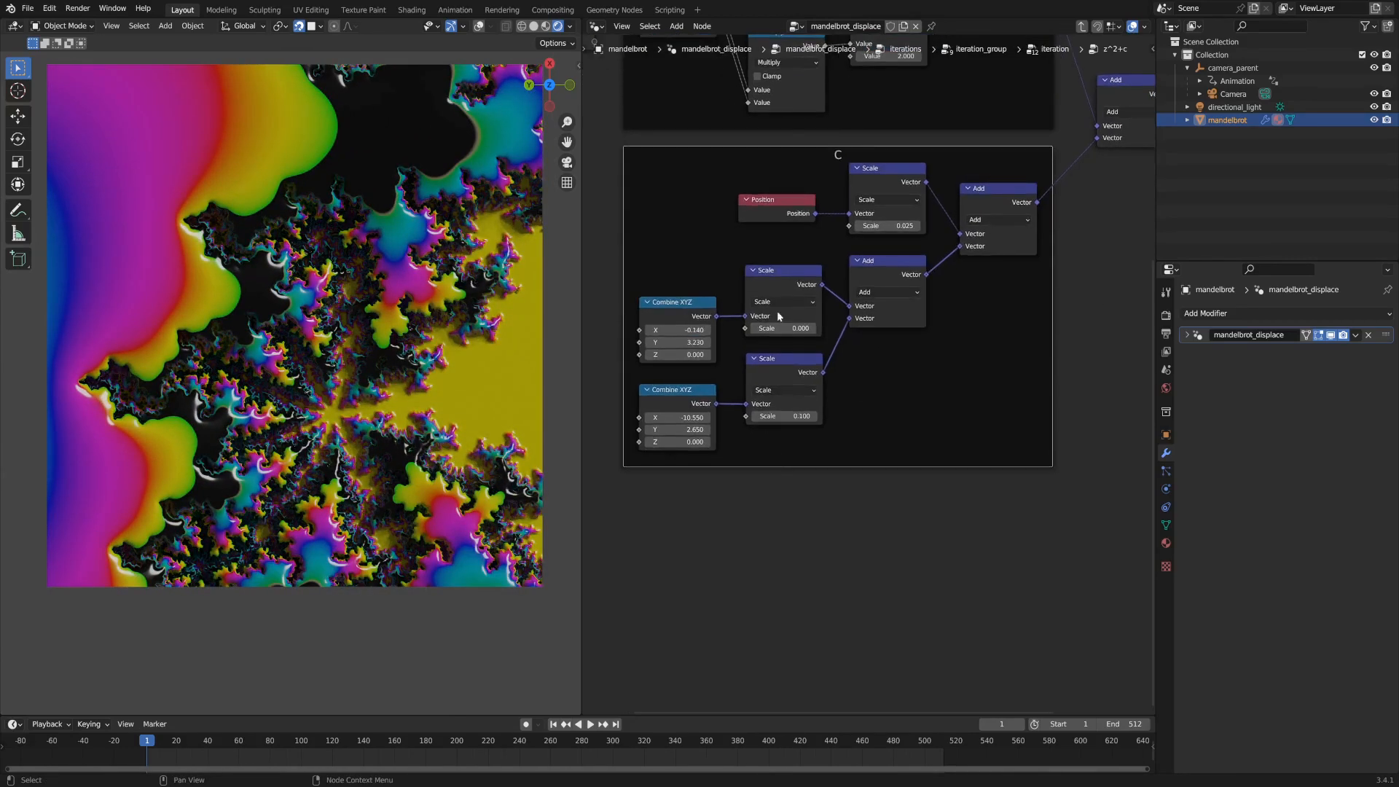
{"action": "left_click", "coordinate": [772, 287]}
{"action": "left_click", "coordinate": [676, 314]}
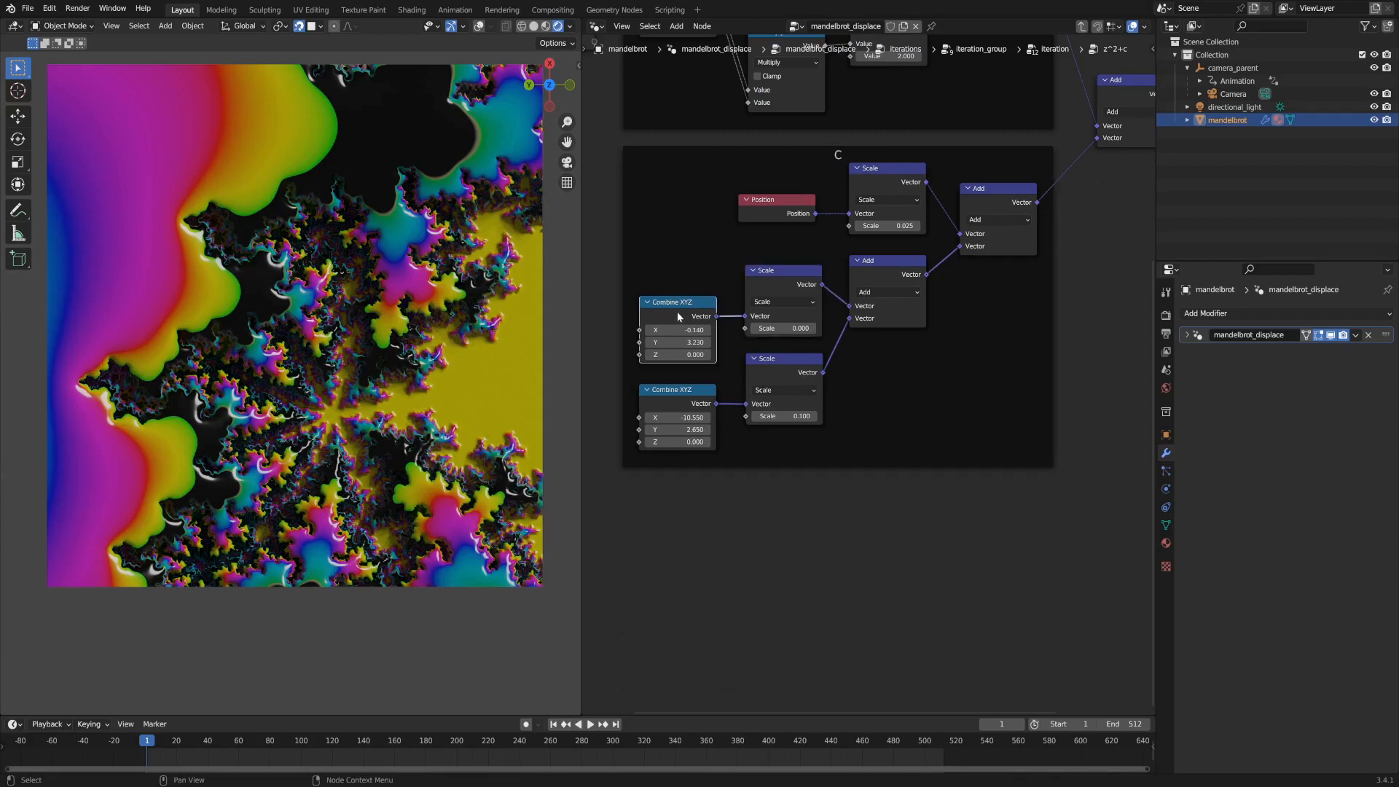
{"action": "left_click", "coordinate": [769, 289]}
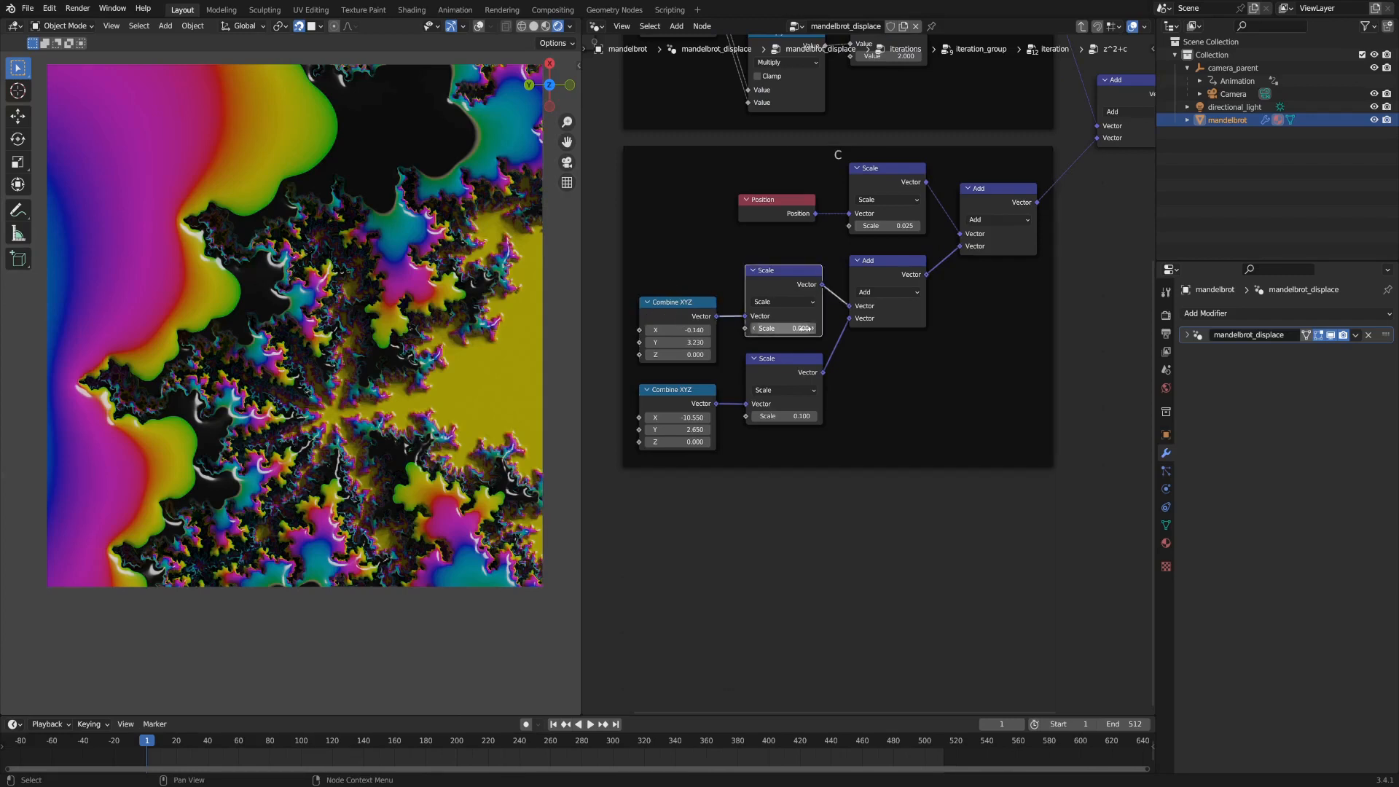
{"action": "mouse_move", "coordinate": [822, 321]}
{"action": "left_mouse_down"}
{"action": "mouse_move", "coordinate": [877, 320]}
{"action": "mouse_move", "coordinate": [824, 320]}
{"action": "left_mouse_up"}
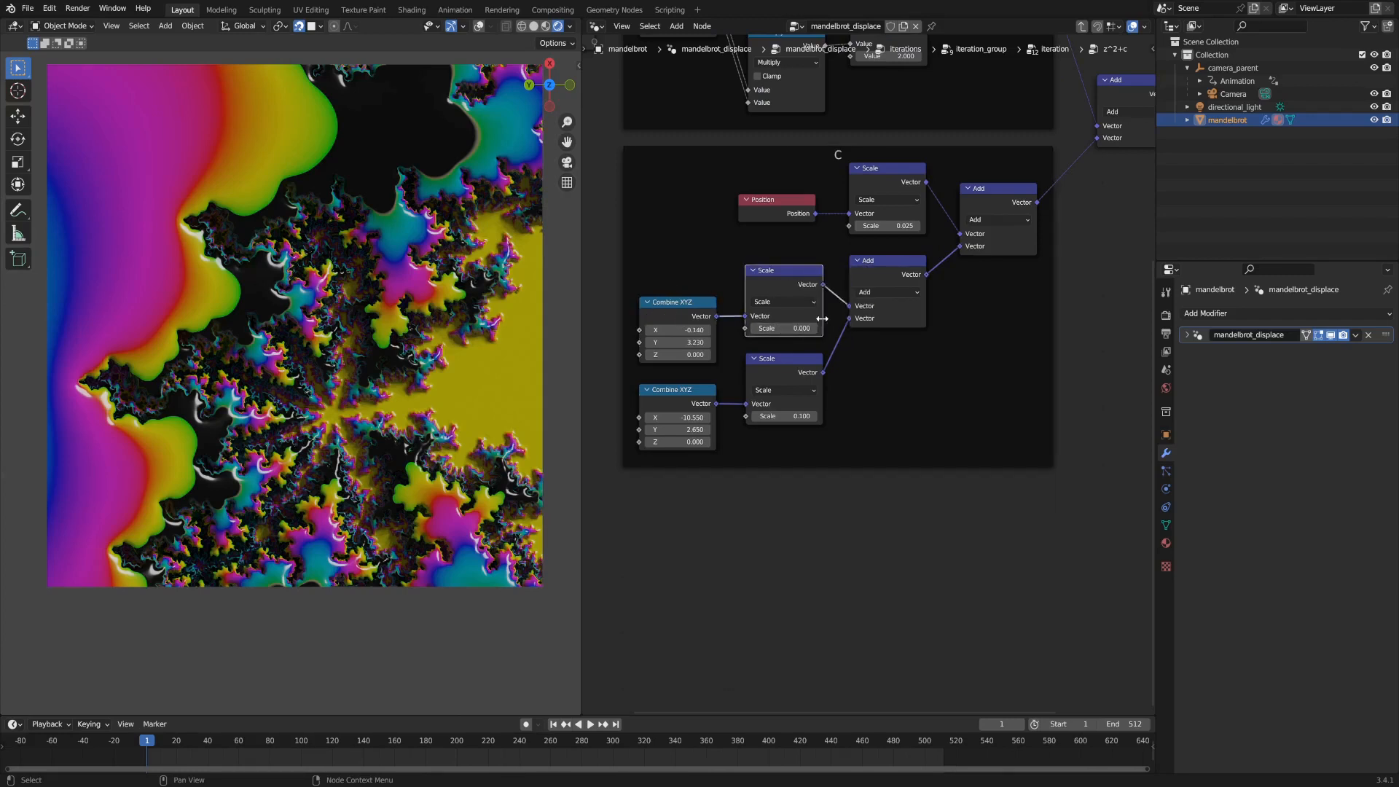
{"action": "left_click", "coordinate": [786, 329]}
{"action": "key", "text": "Return"}
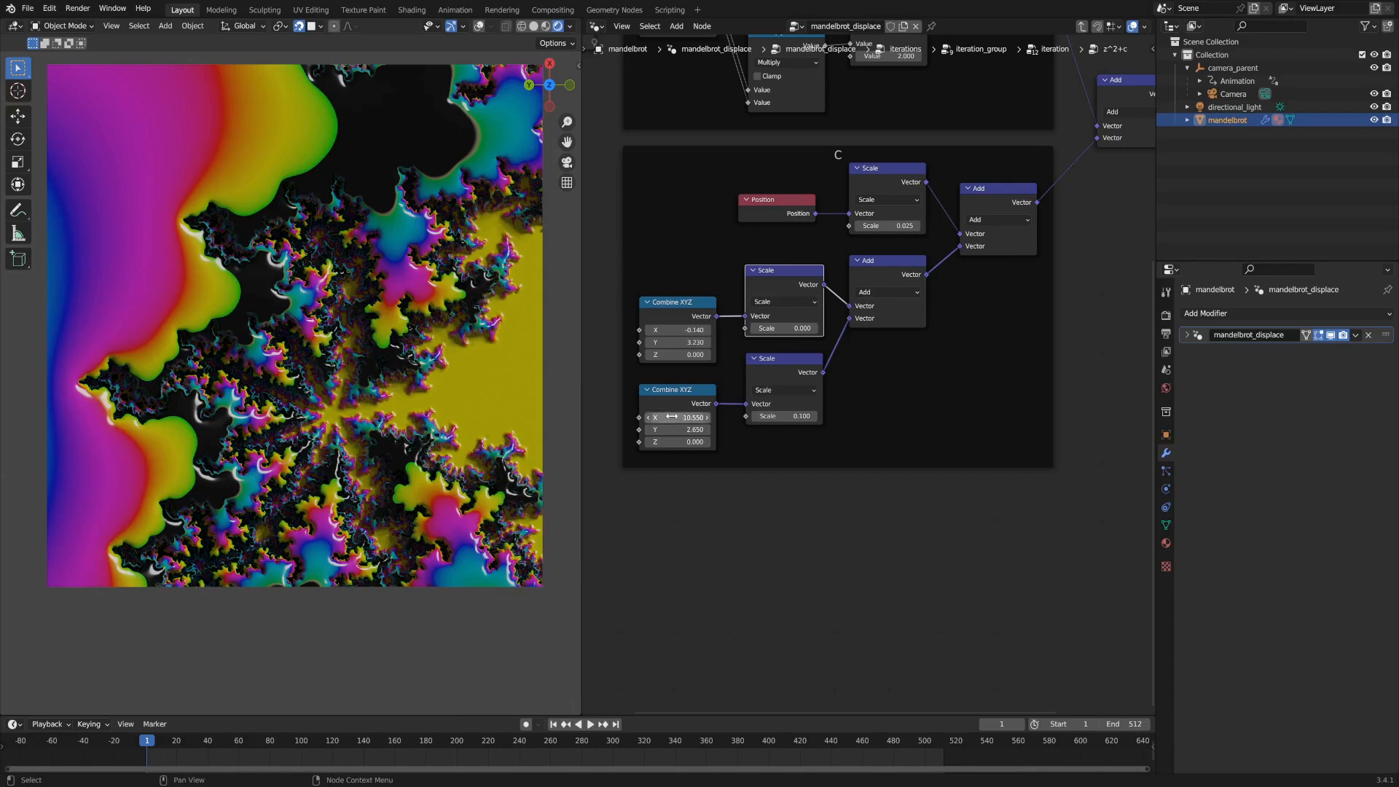
Raise the Scale applied to Position to about 3.805 to view the whole Mandelbrot set, and return it to 0.025.
{"action": "left_click_drag", "start_coordinate": [888, 227], "coordinate": [1025, 228], "text": "shift"}
{"action": "mouse_move", "coordinate": [664, 426]}
{"action": "left_mouse_down"}
{"action": "mouse_move", "coordinate": [635, 426]}
{"action": "mouse_move", "coordinate": [678, 426]}
{"action": "left_mouse_up"}
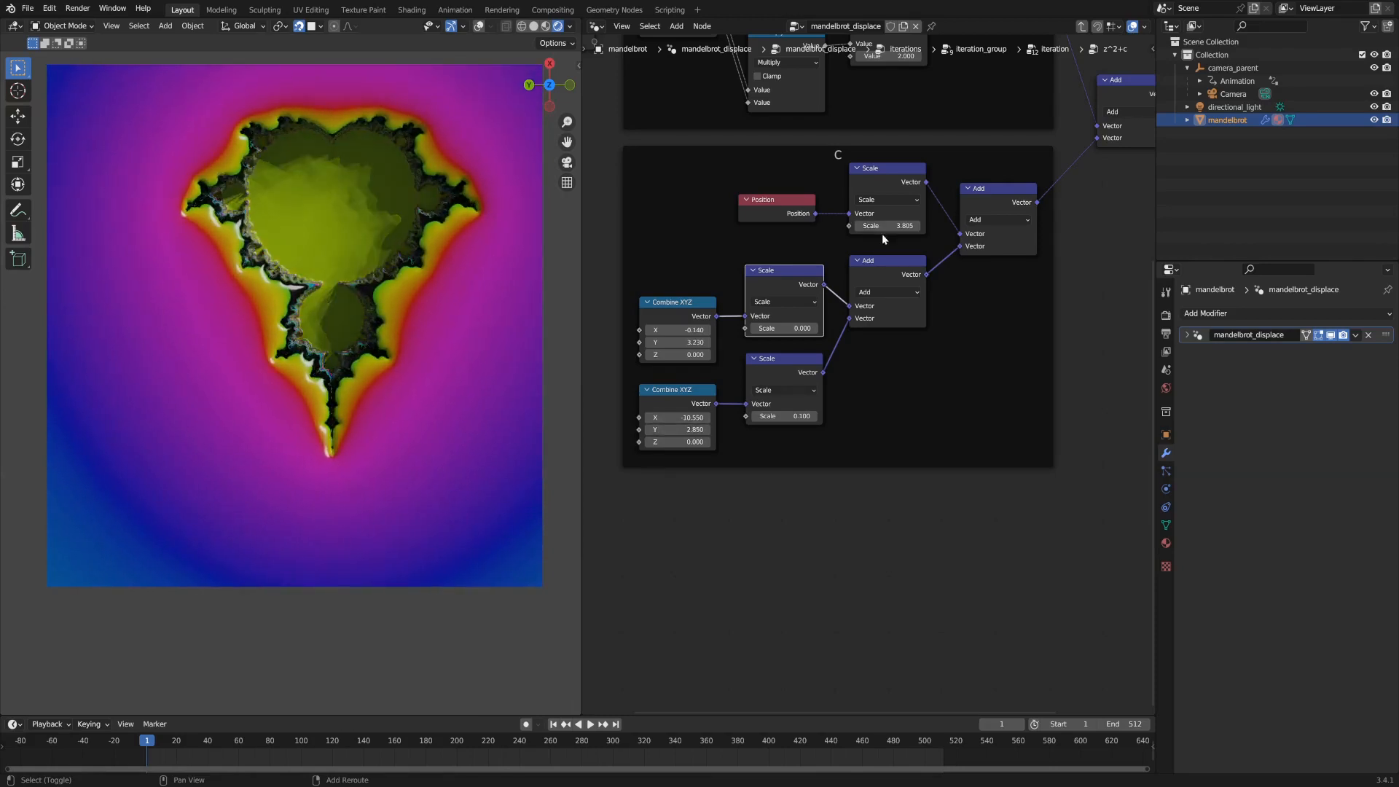
{"action": "left_click", "coordinate": [885, 226]}
{"action": "type", "text": "0.025"}
{"action": "key", "text": "Return"}
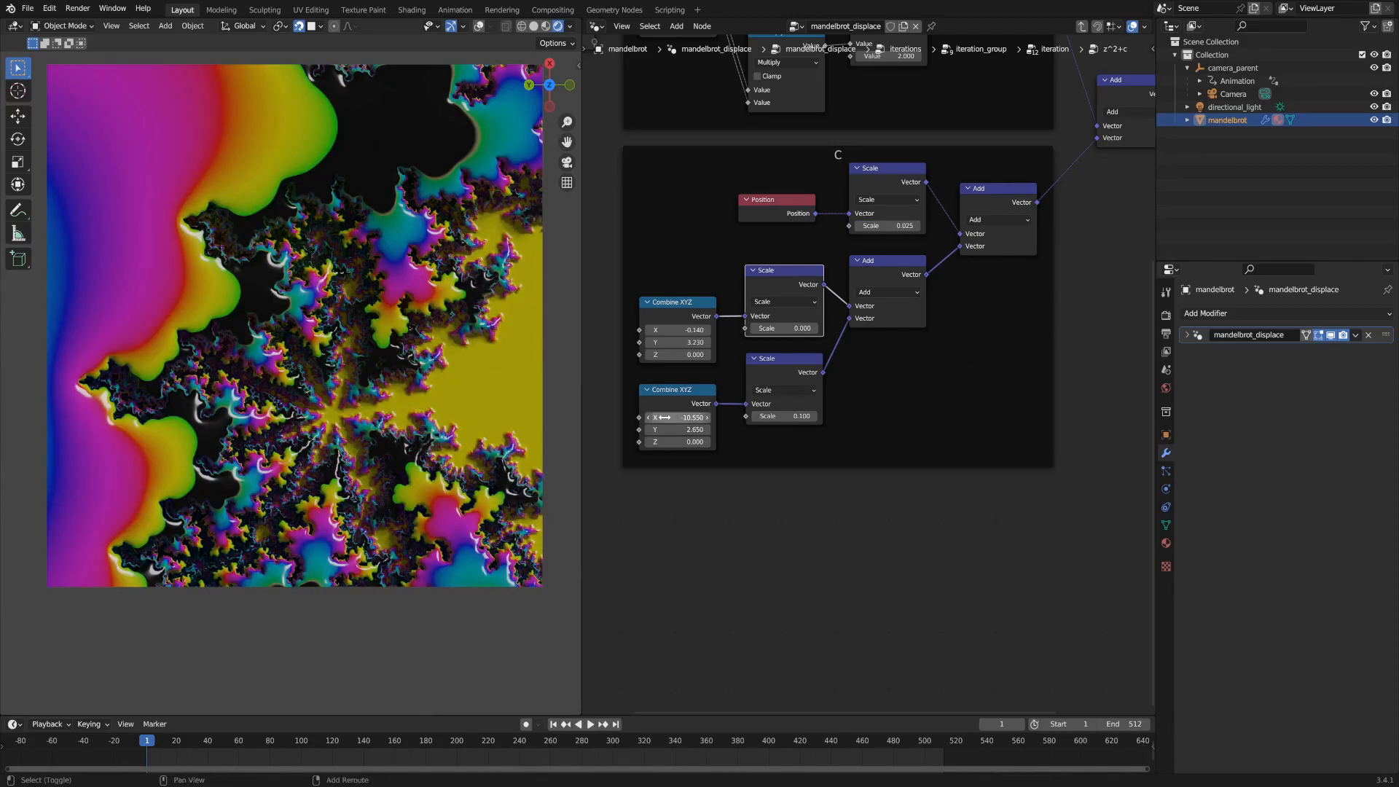
Try shifting the offset values of the lower and upper Combine XYZ nodes in the C frame, and undo each change.
{"action": "mouse_move", "coordinate": [666, 427]}
{"action": "left_mouse_down", "text": "shift"}
{"action": "mouse_move", "coordinate": [677, 427]}
{"action": "mouse_move", "coordinate": [650, 427]}
{"action": "left_mouse_up", "text": "shift"}
{"action": "key", "text": "ctrl+z"}
{"action": "left_click_drag", "start_coordinate": [677, 342], "coordinate": [652, 342], "text": "shift"}
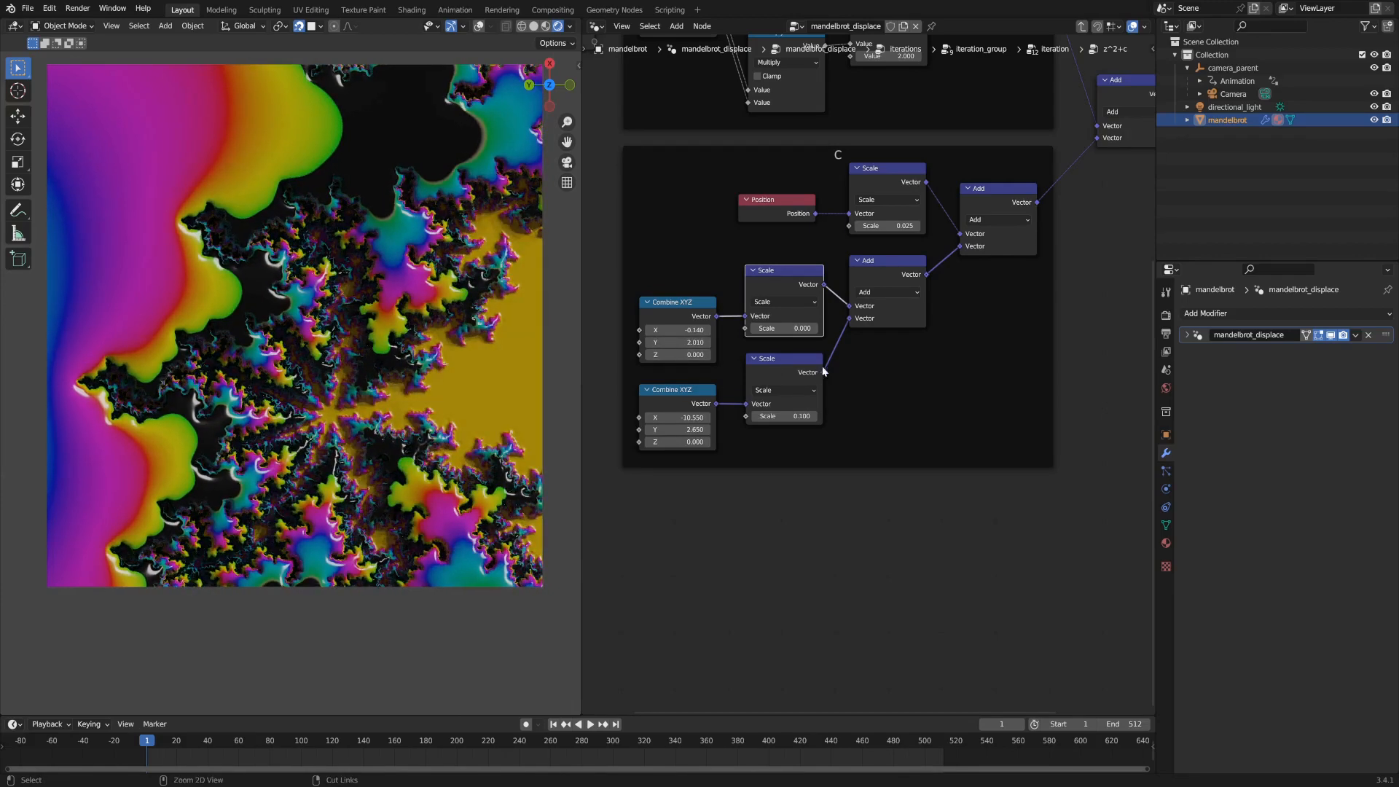
{"action": "key", "text": "ctrl+z"}
Link the Position's Scale output directly to the final Add node, bypassing the offset, and inspect the fractal.
{"action": "middle_click_drag", "start_coordinate": [951, 271], "coordinate": [799, 346]}
{"action": "left_click_drag", "start_coordinate": [951, 213], "coordinate": [896, 226]}
{"action": "left_click_drag", "start_coordinate": [661, 289], "coordinate": [943, 213]}
{"action": "scroll", "coordinate": [286, 360], "scroll_direction": "down", "scroll_amount": 3}
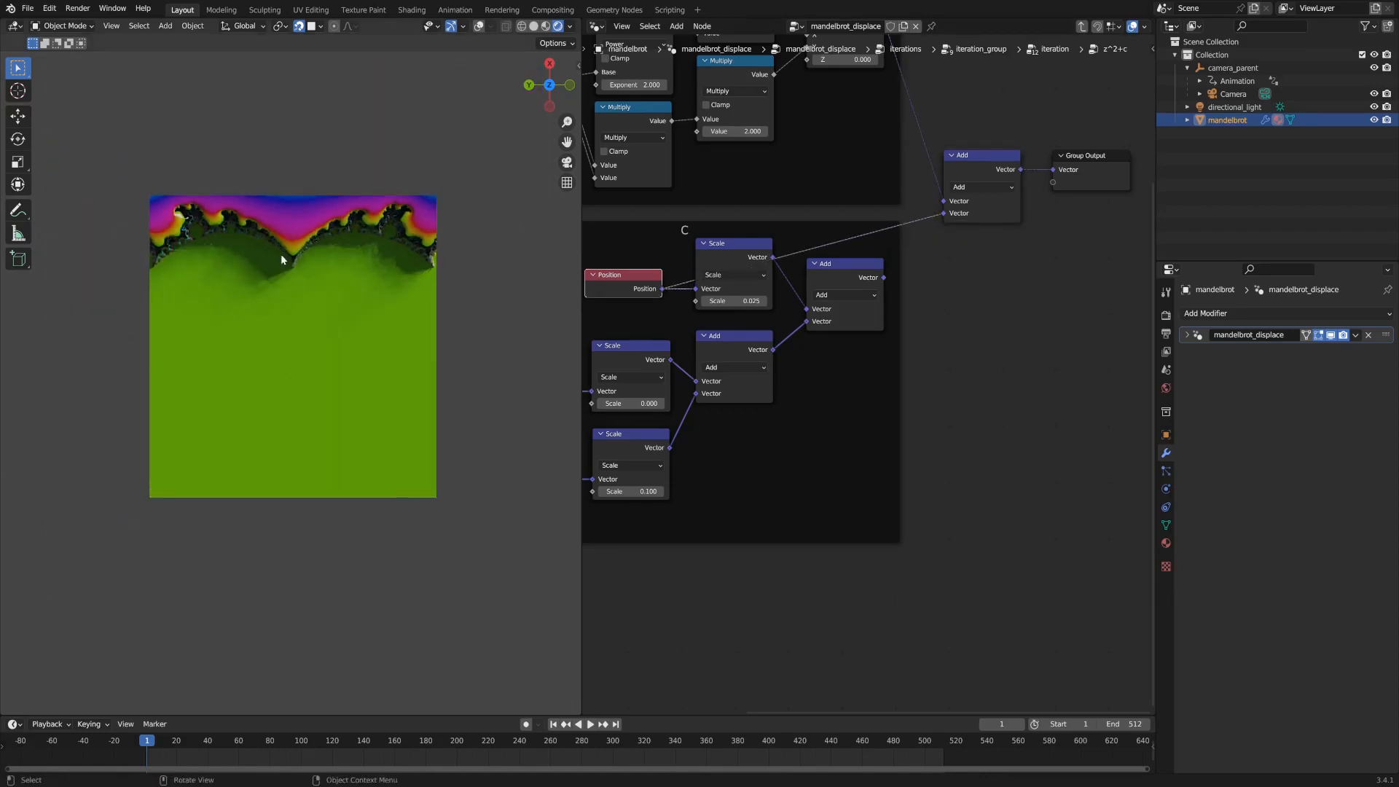
{"action": "scroll", "coordinate": [282, 255], "scroll_direction": "up", "scroll_amount": 1}
{"action": "scroll", "coordinate": [304, 222], "scroll_direction": "up", "scroll_amount": 5}
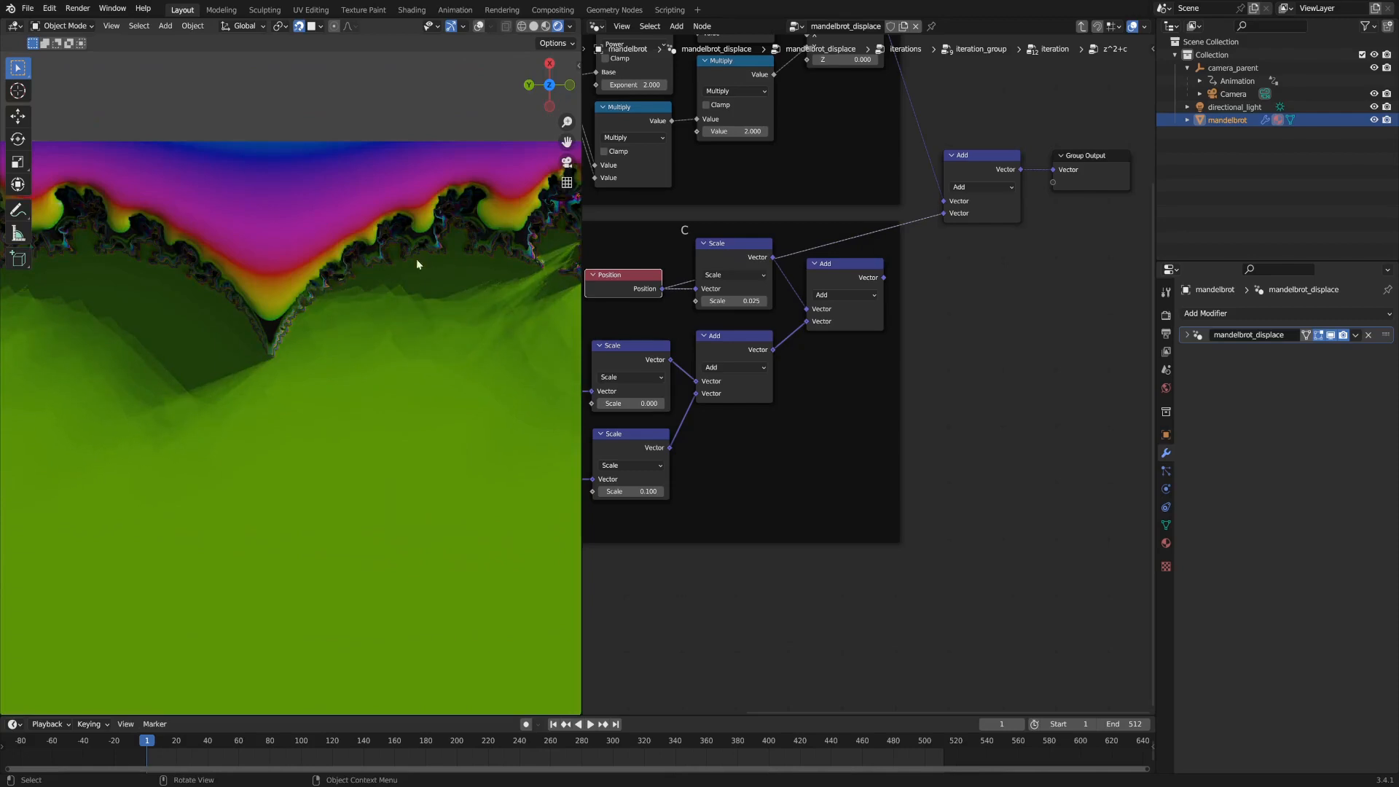
{"action": "scroll", "coordinate": [286, 342], "scroll_direction": "down", "scroll_amount": 2}
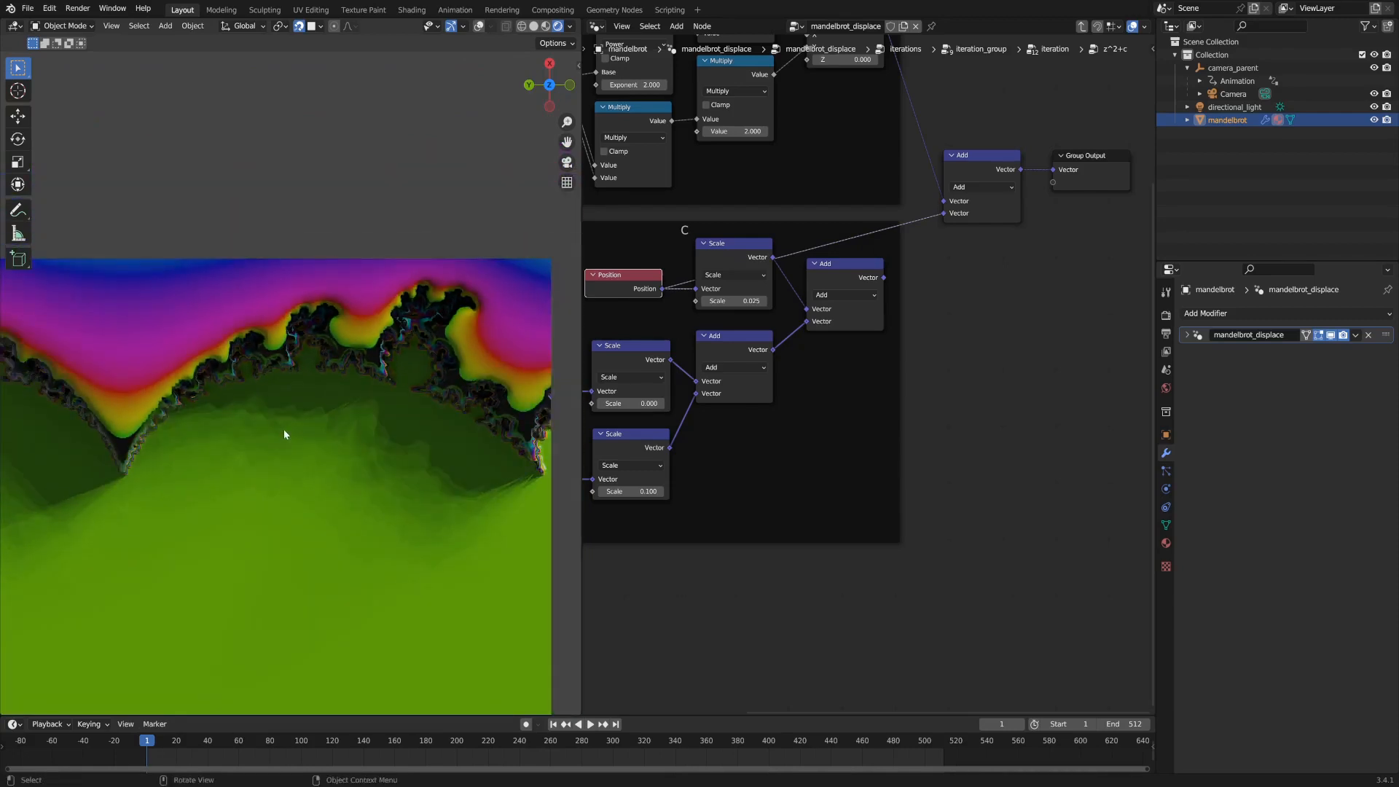
Reconnect the output of the C frame's last Add node to the second input of the final Add node.
{"action": "scroll", "coordinate": [283, 430], "scroll_direction": "down", "scroll_amount": 2}
{"action": "middle_click_drag", "start_coordinate": [282, 453], "coordinate": [325, 379], "text": "shift"}
{"action": "left_click_drag", "start_coordinate": [885, 278], "coordinate": [943, 213]}
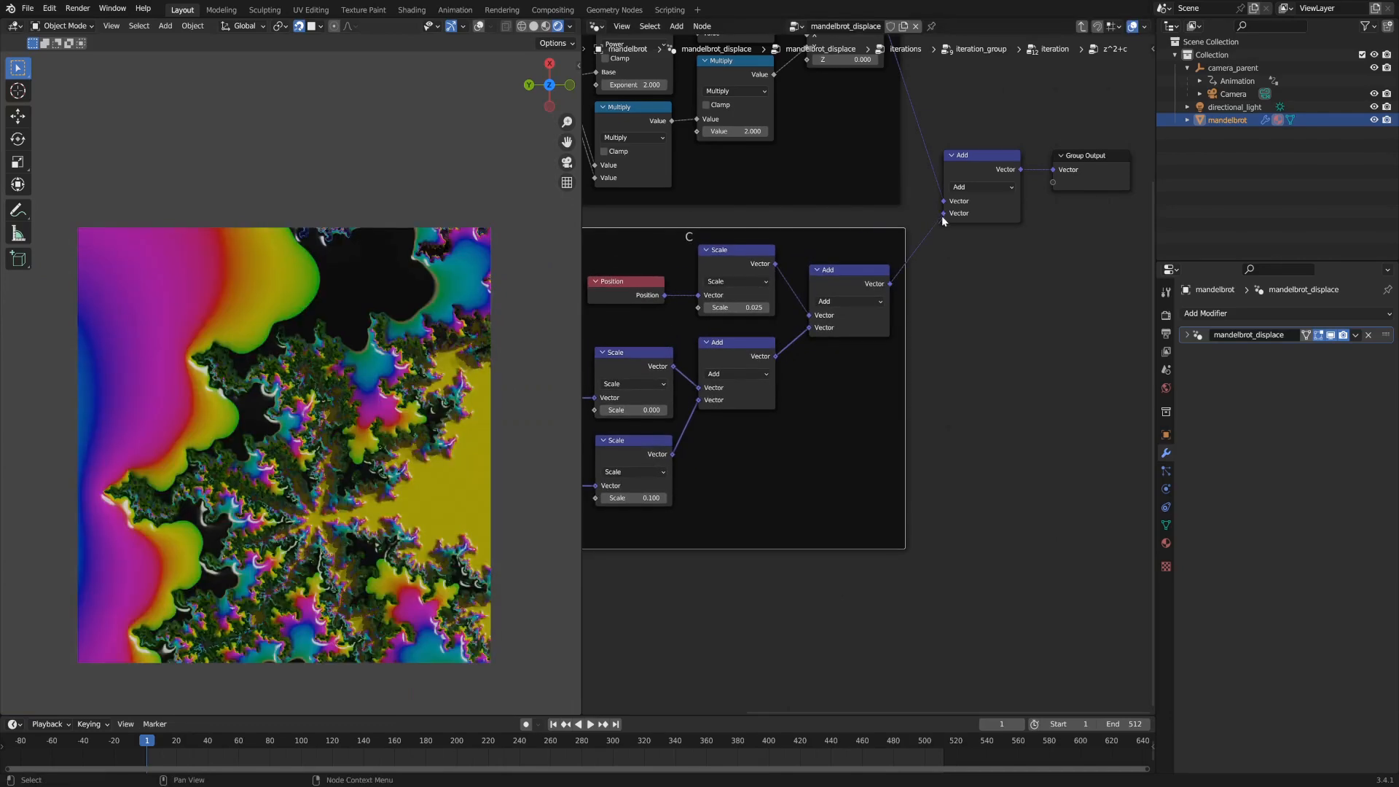
Review the C frame's nodes, from Position and the two Combine XYZ offsets through their Scale and Add nodes.
{"action": "scroll", "coordinate": [900, 340], "scroll_direction": "down", "scroll_amount": 1}
{"action": "middle_click_drag", "start_coordinate": [793, 355], "coordinate": [858, 356]}
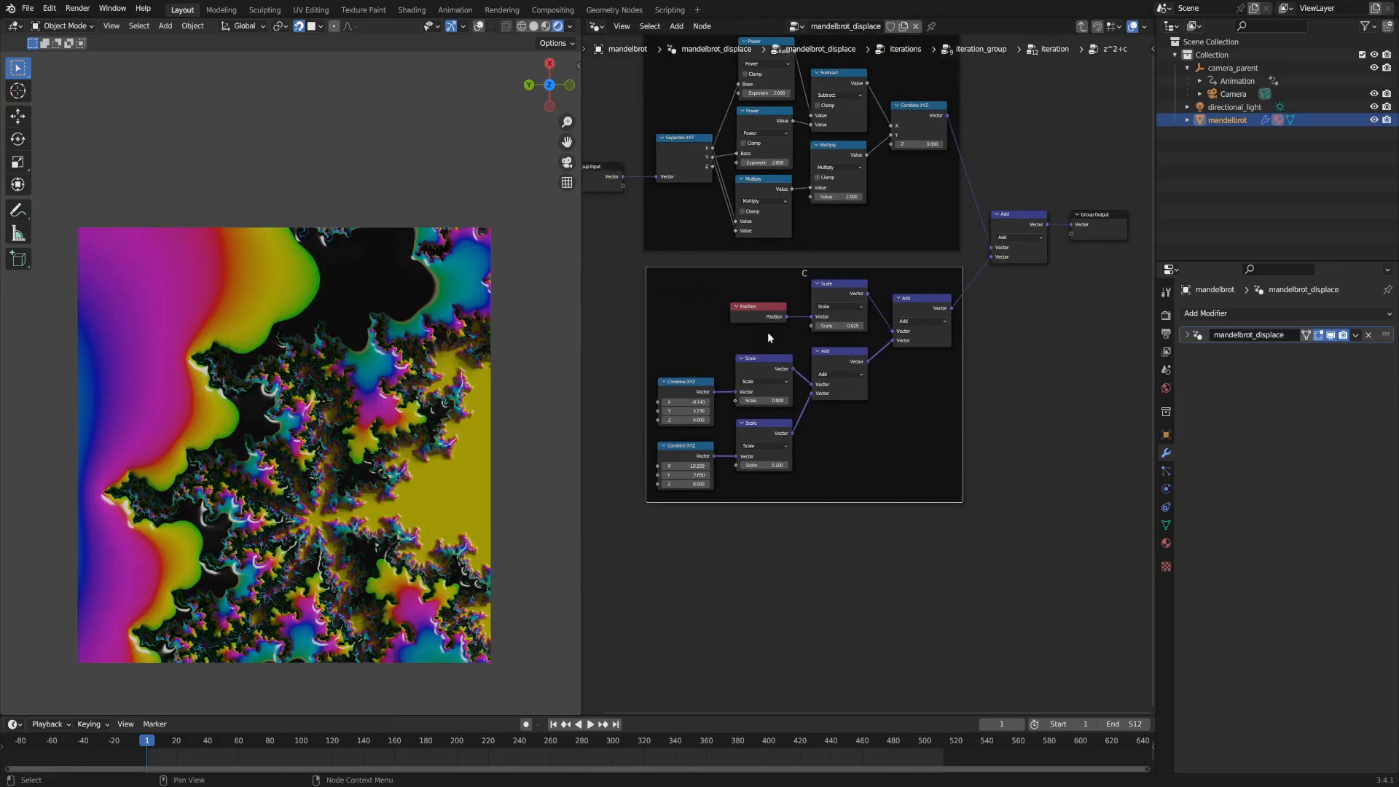
{"action": "scroll", "coordinate": [767, 332], "scroll_direction": "up", "scroll_amount": 5}
{"action": "mouse_move", "coordinate": [725, 290]}
{"action": "left_mouse_down"}
{"action": "mouse_move", "coordinate": [694, 284]}
{"action": "mouse_move", "coordinate": [716, 289]}
{"action": "left_mouse_up"}
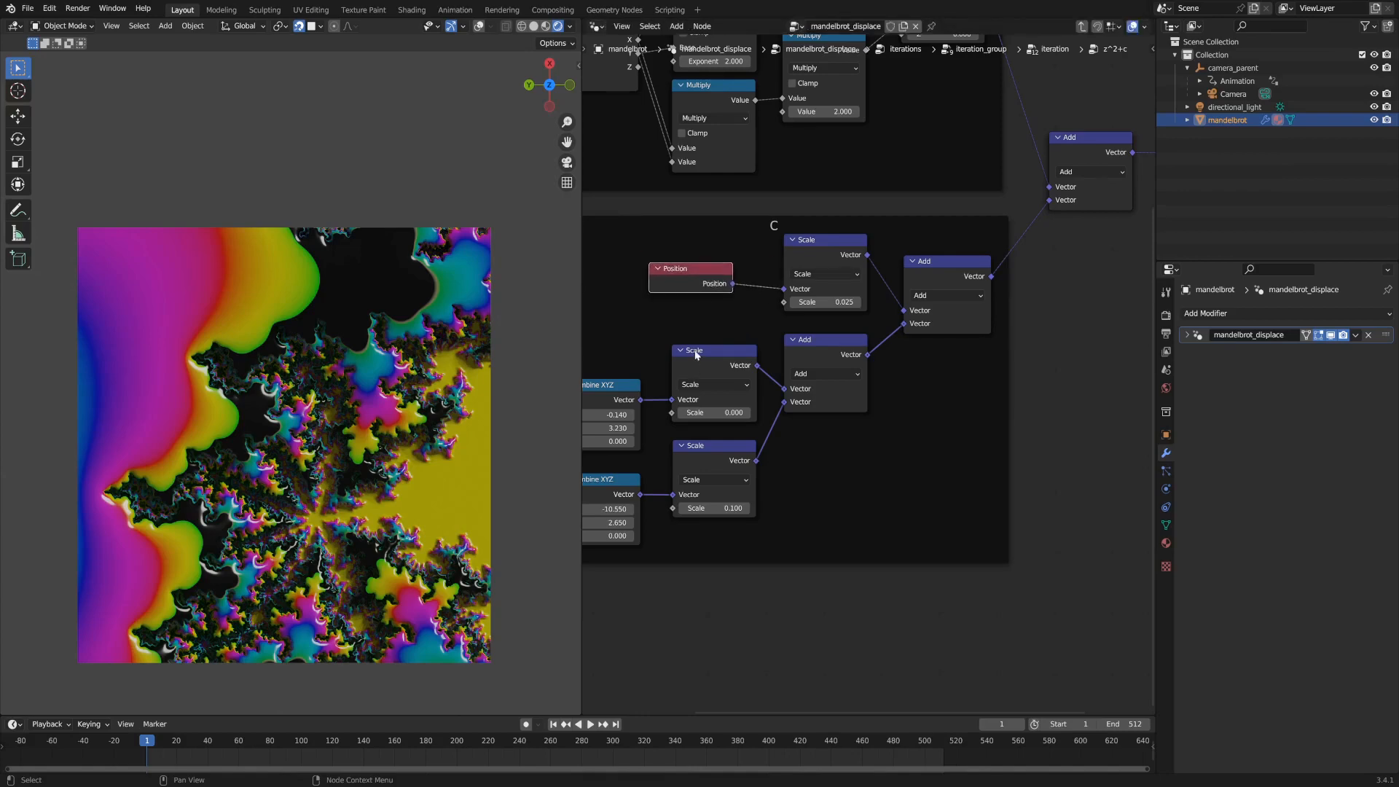
{"action": "middle_click_drag", "start_coordinate": [696, 354], "coordinate": [711, 333]}
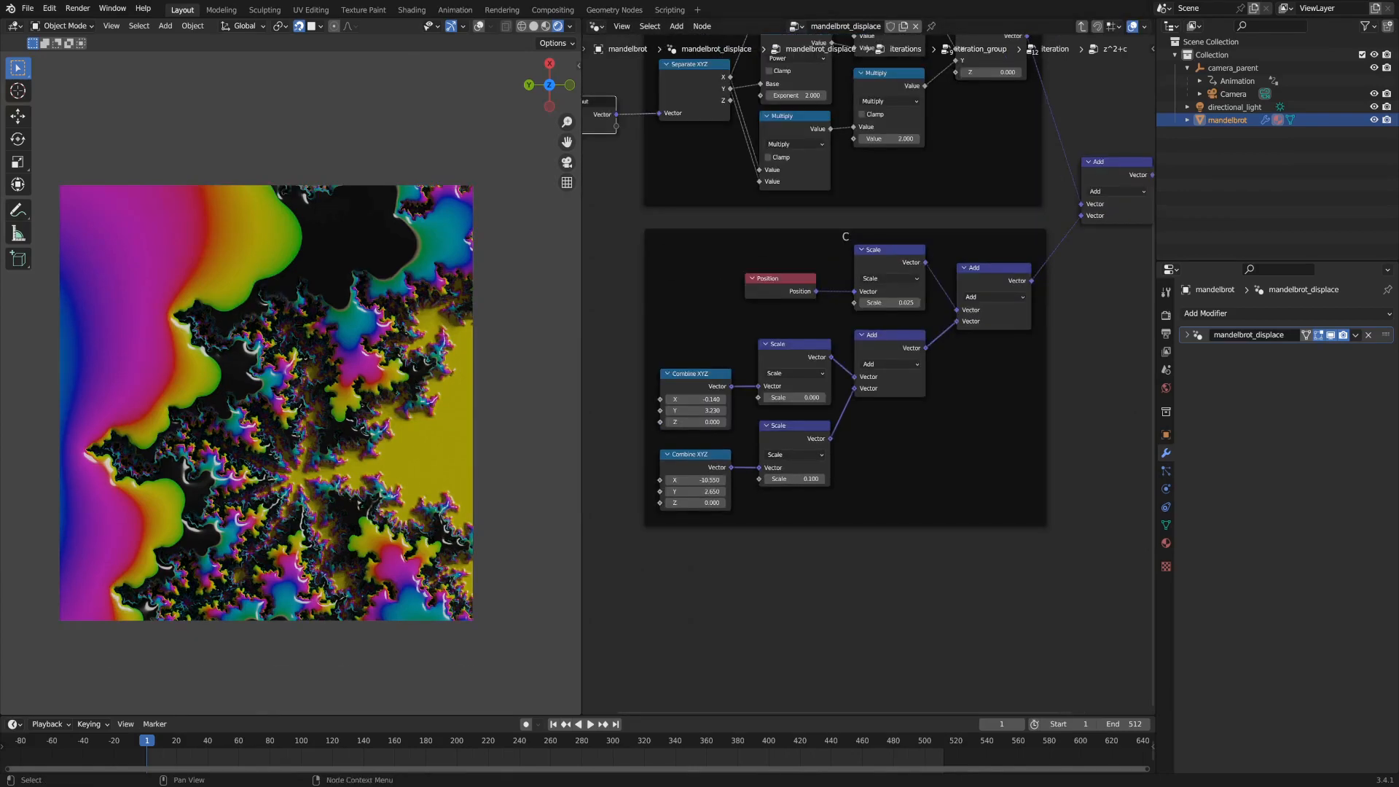
{"action": "left_click", "coordinate": [877, 441]}
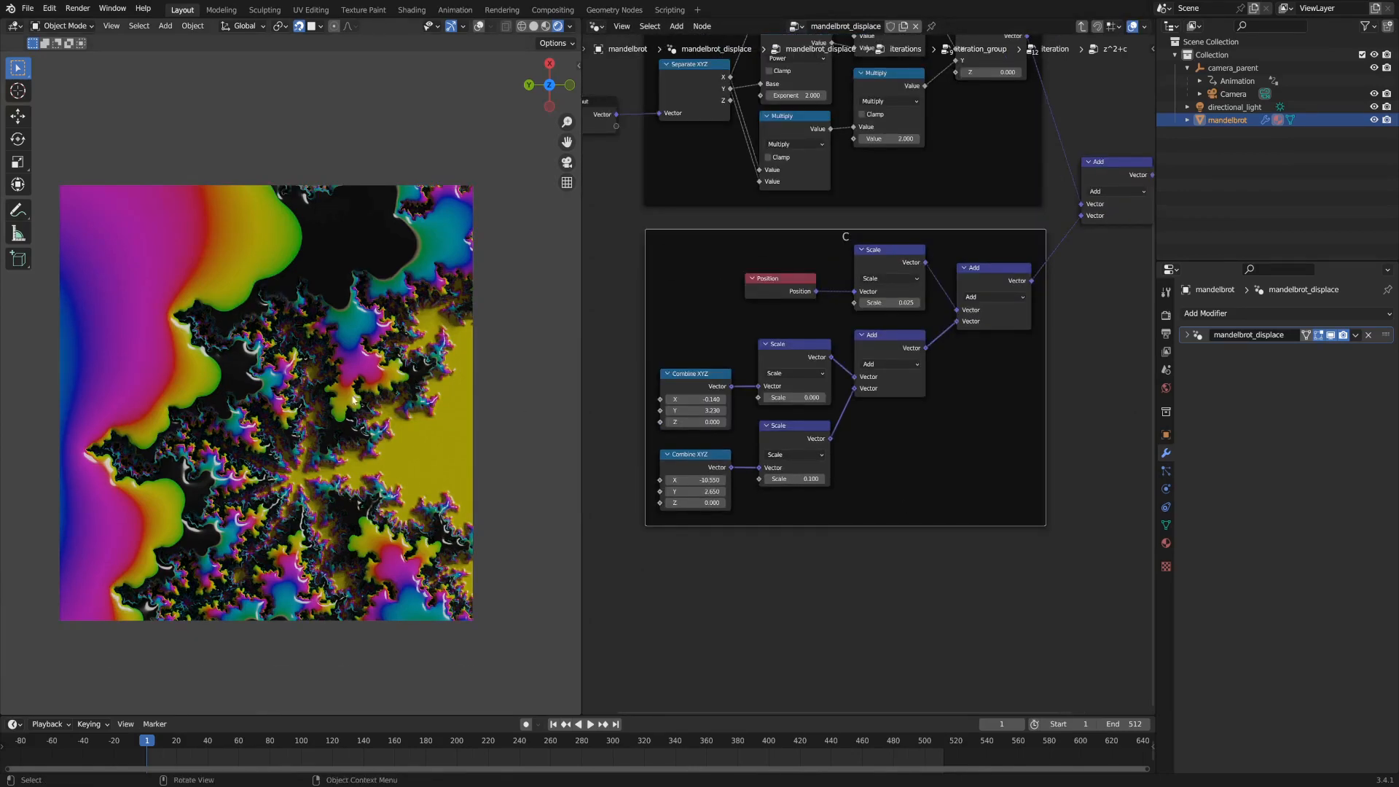
Inspect the displaced grid's geometry in solid and wireframe shading, including a close-up of the mesh density, and return to solid shading.
{"action": "key", "text": "z"}
{"action": "left_click", "coordinate": [425, 399]}
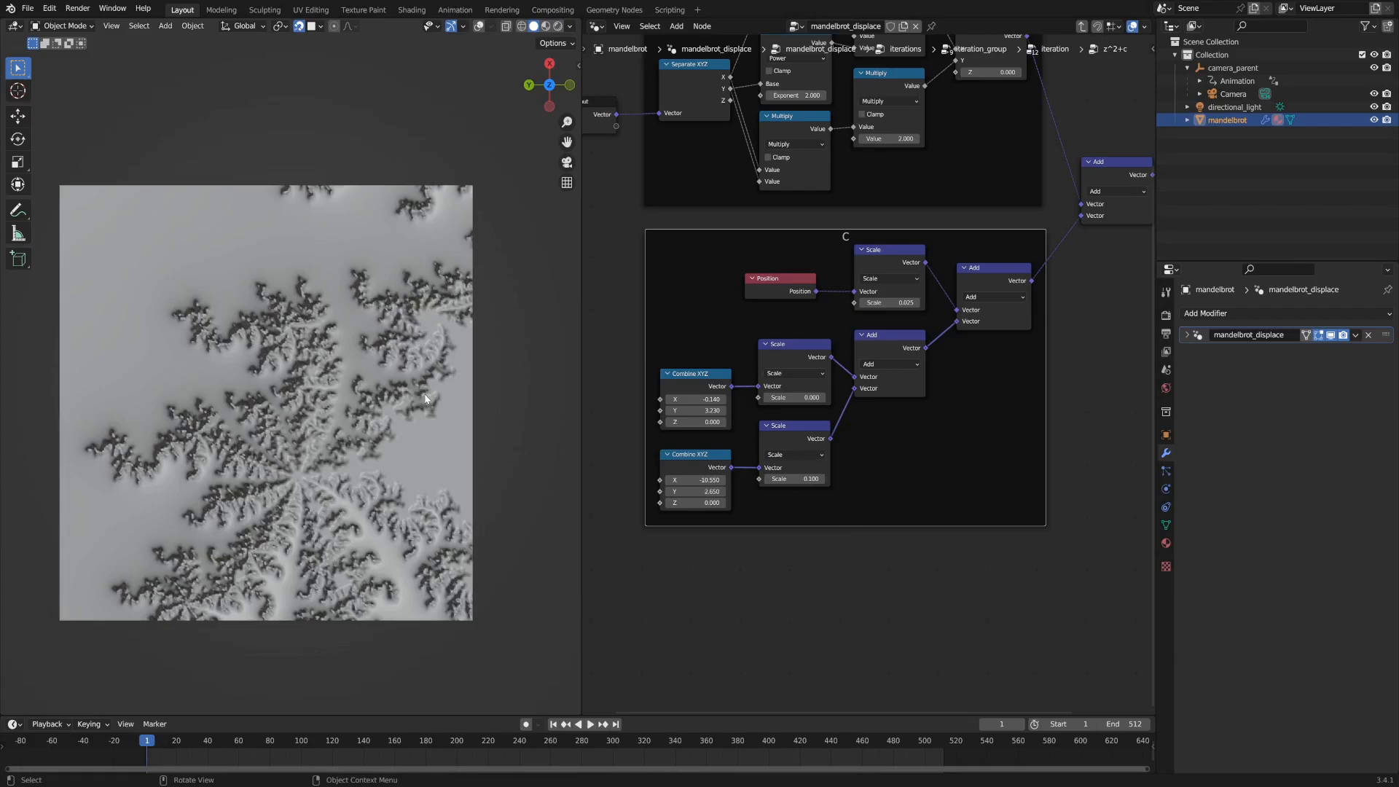
{"action": "key", "text": "shift+z"}
{"action": "scroll", "coordinate": [321, 392], "scroll_direction": "up", "scroll_amount": 5}
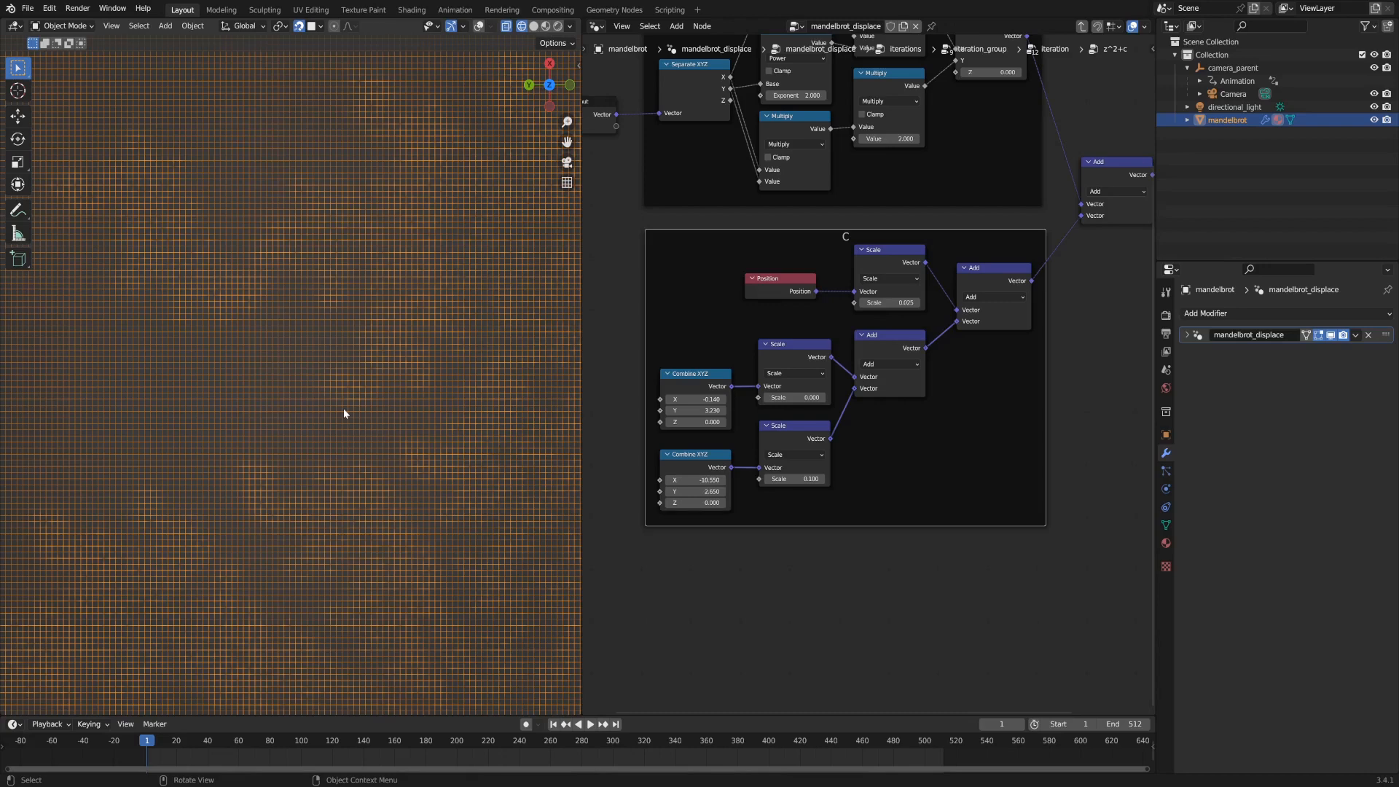
{"action": "scroll", "coordinate": [343, 410], "scroll_direction": "down", "scroll_amount": 6}
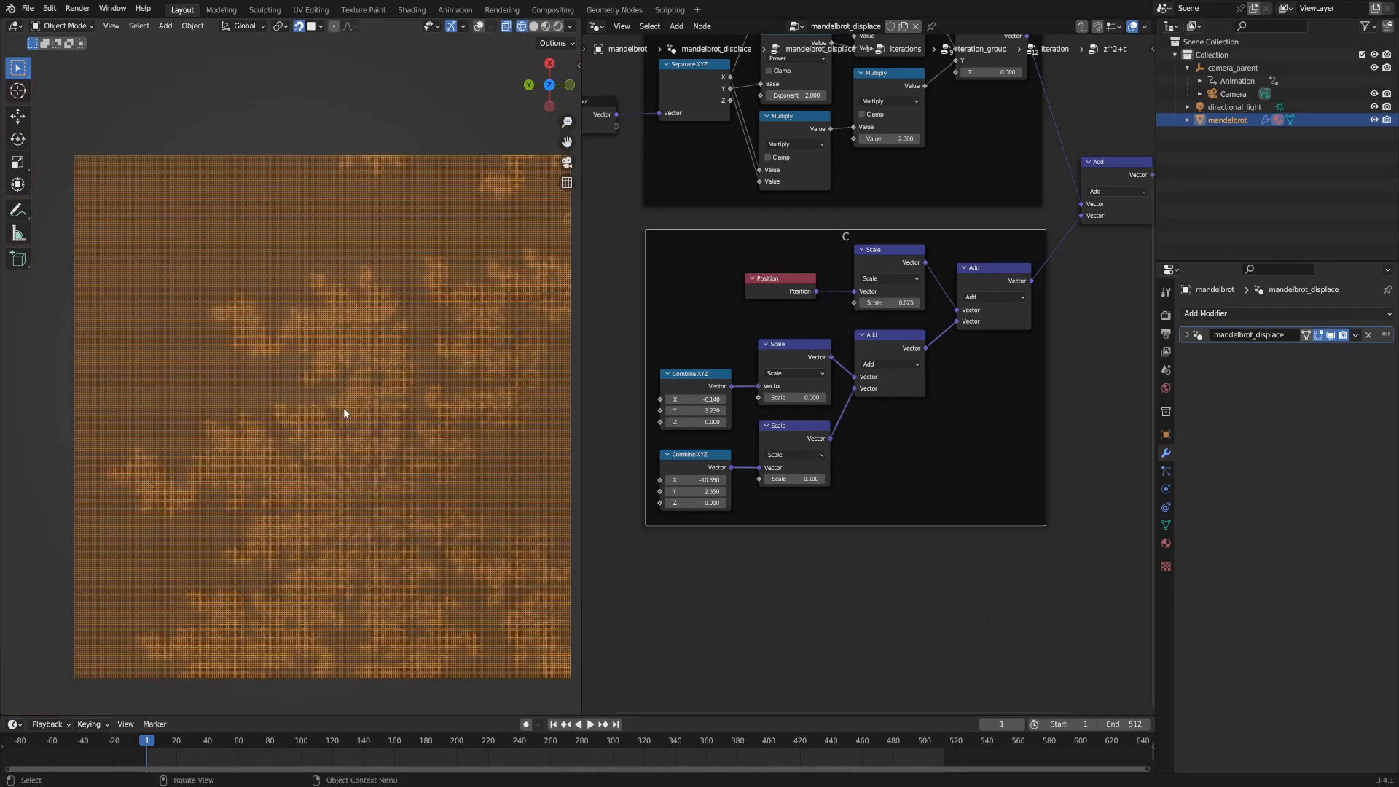
{"action": "scroll", "coordinate": [344, 409], "scroll_direction": "down", "scroll_amount": 1}
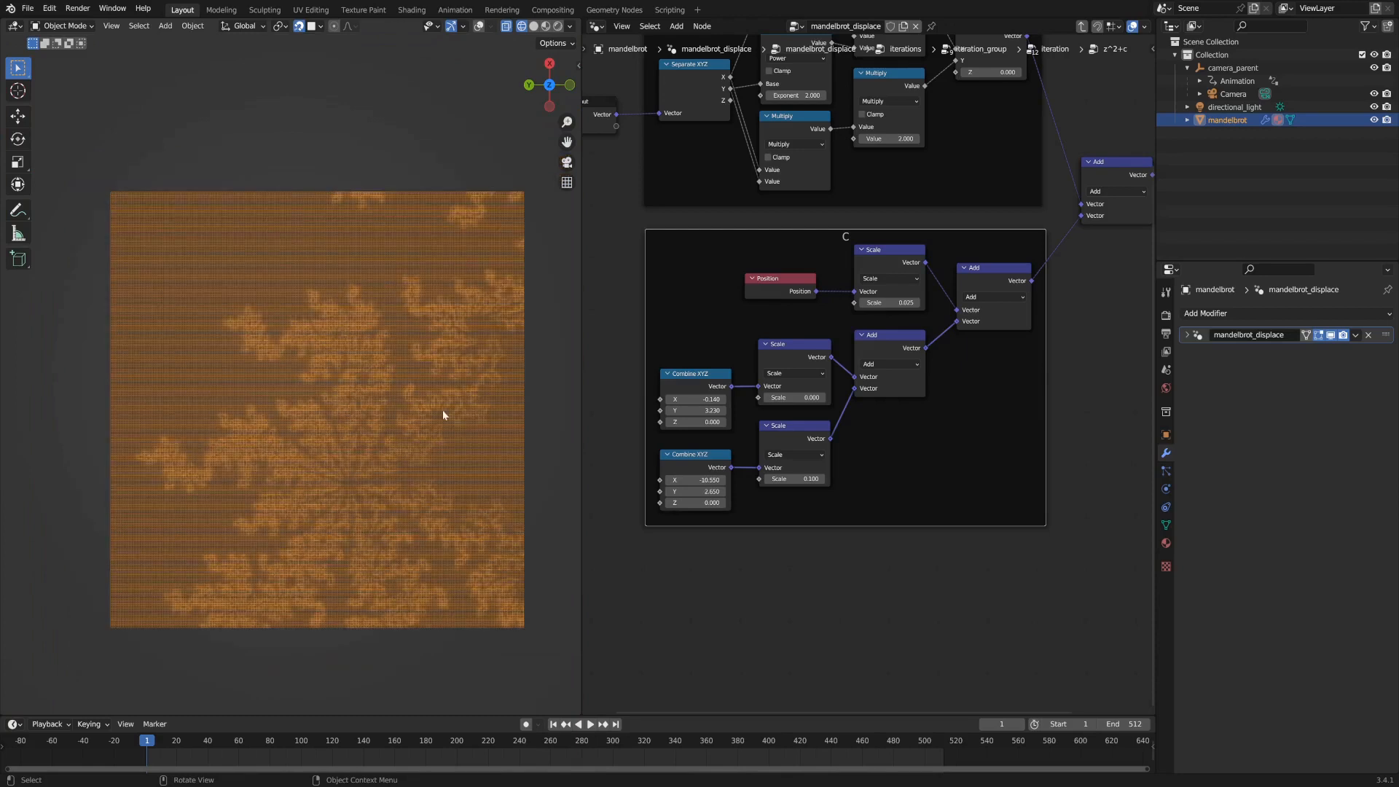
{"action": "middle_click_drag", "start_coordinate": [391, 404], "coordinate": [374, 391], "text": "shift"}
{"action": "key", "text": "z"}
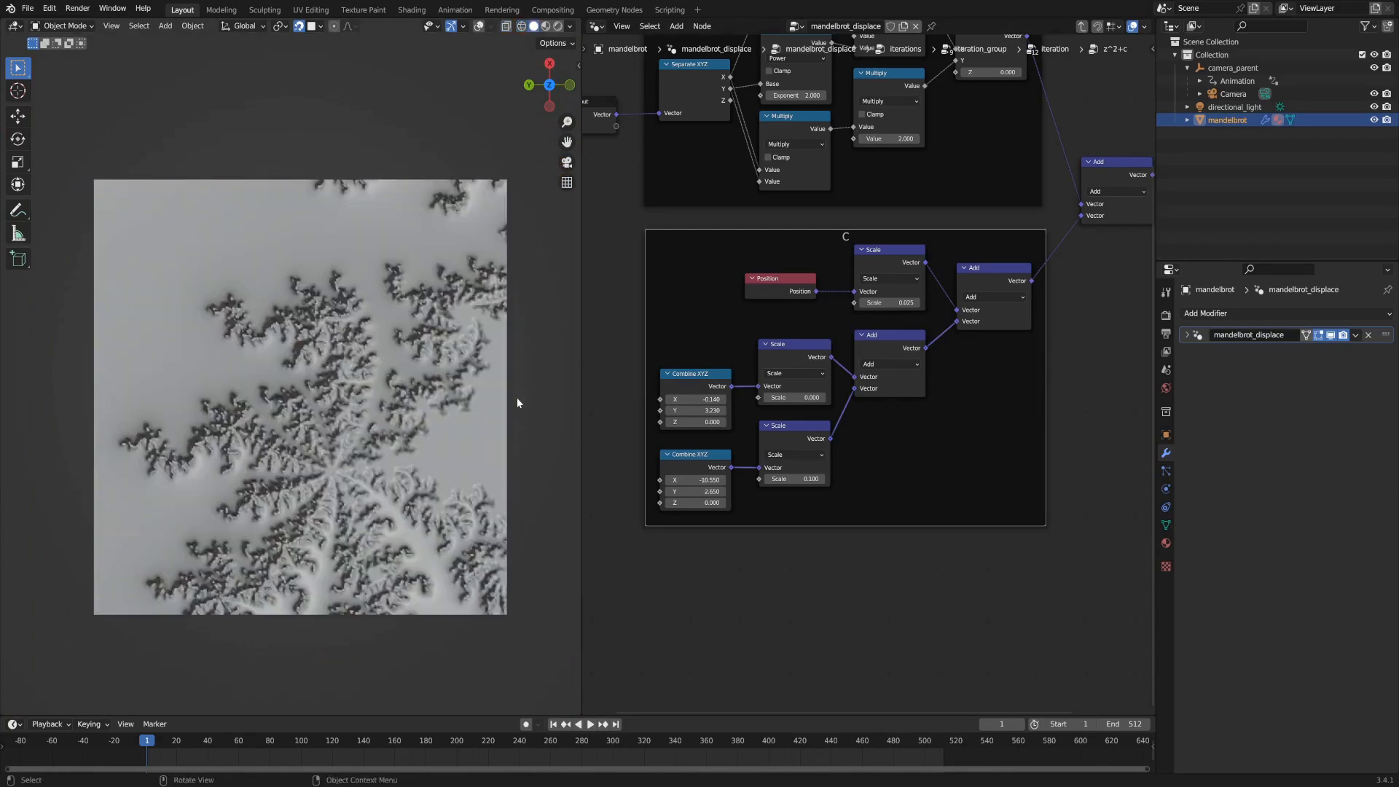
Show the Z^2 and C frames together, clear the node selection and save the file.
{"action": "scroll", "coordinate": [871, 364], "scroll_direction": "down", "scroll_amount": 1}
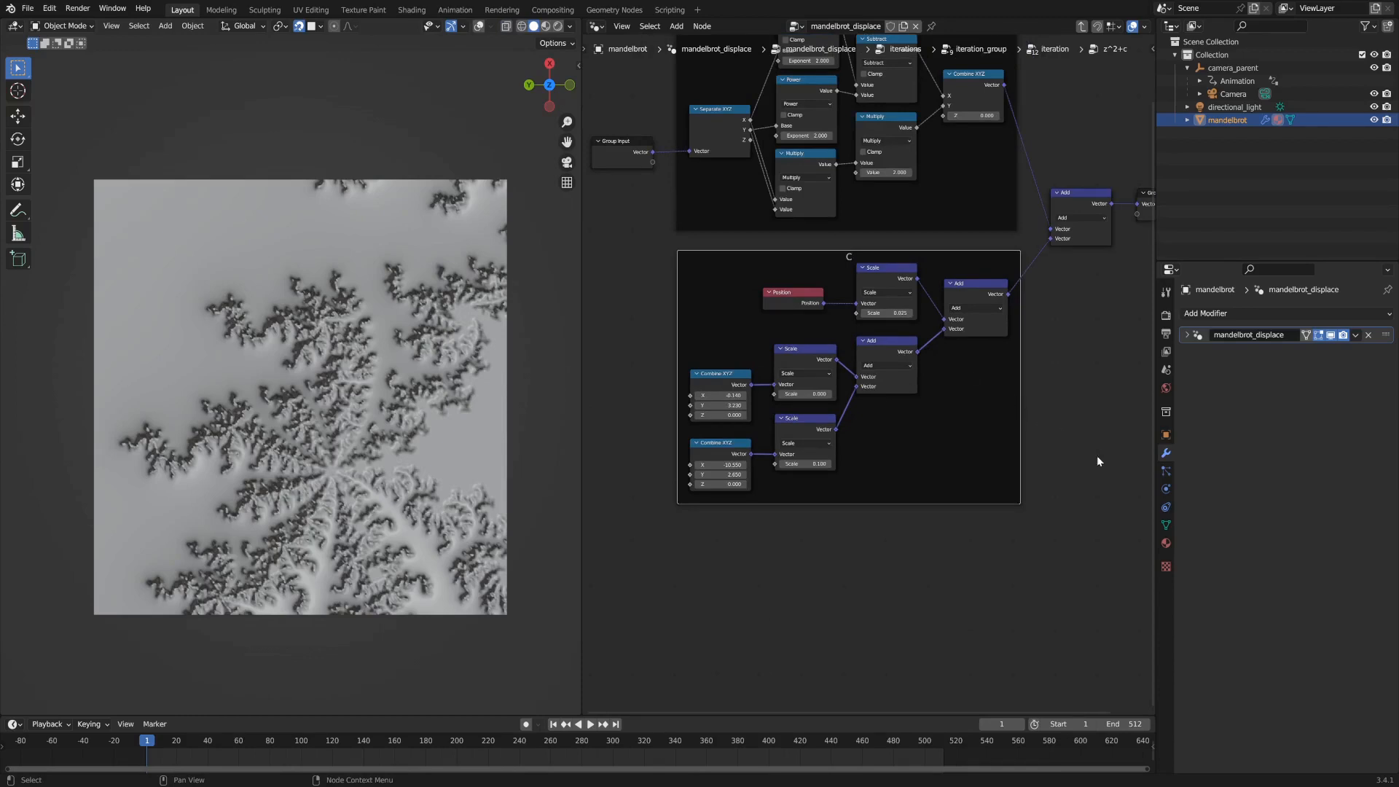
{"action": "middle_click_drag", "start_coordinate": [974, 259], "coordinate": [968, 354]}
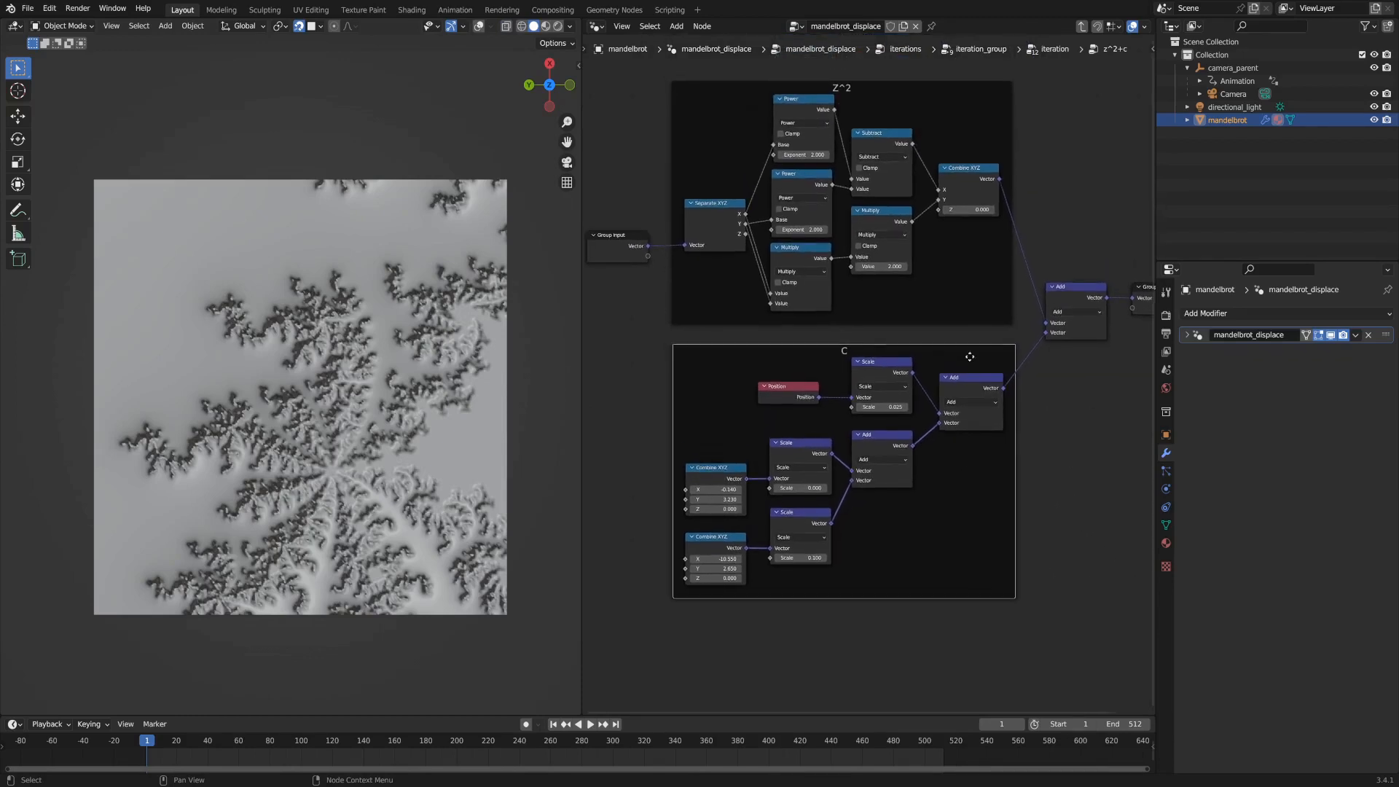
{"action": "middle_click_drag", "start_coordinate": [876, 283], "coordinate": [907, 374]}
{"action": "left_click", "coordinate": [744, 316]}
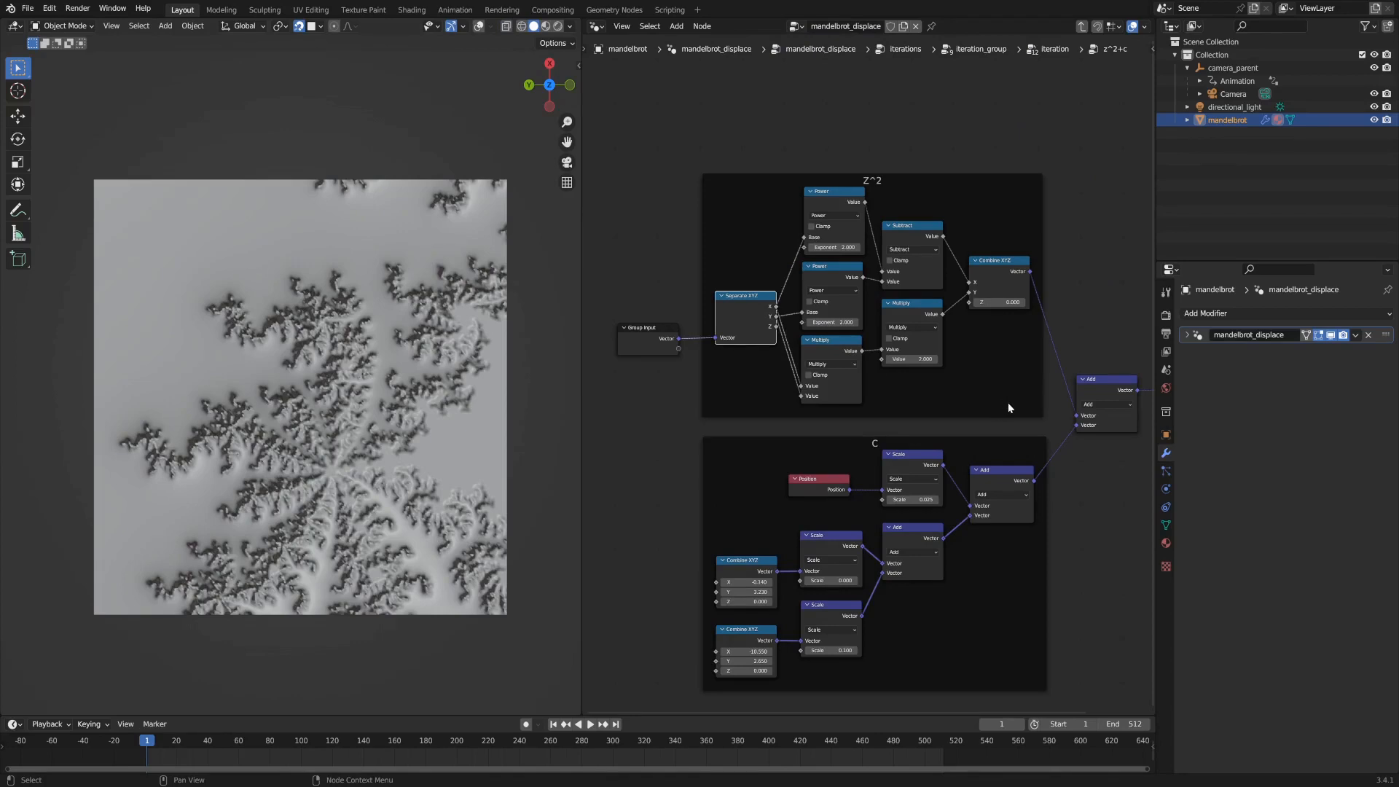
{"action": "key", "text": "alt+a"}
{"action": "key", "text": "ctrl+s"}
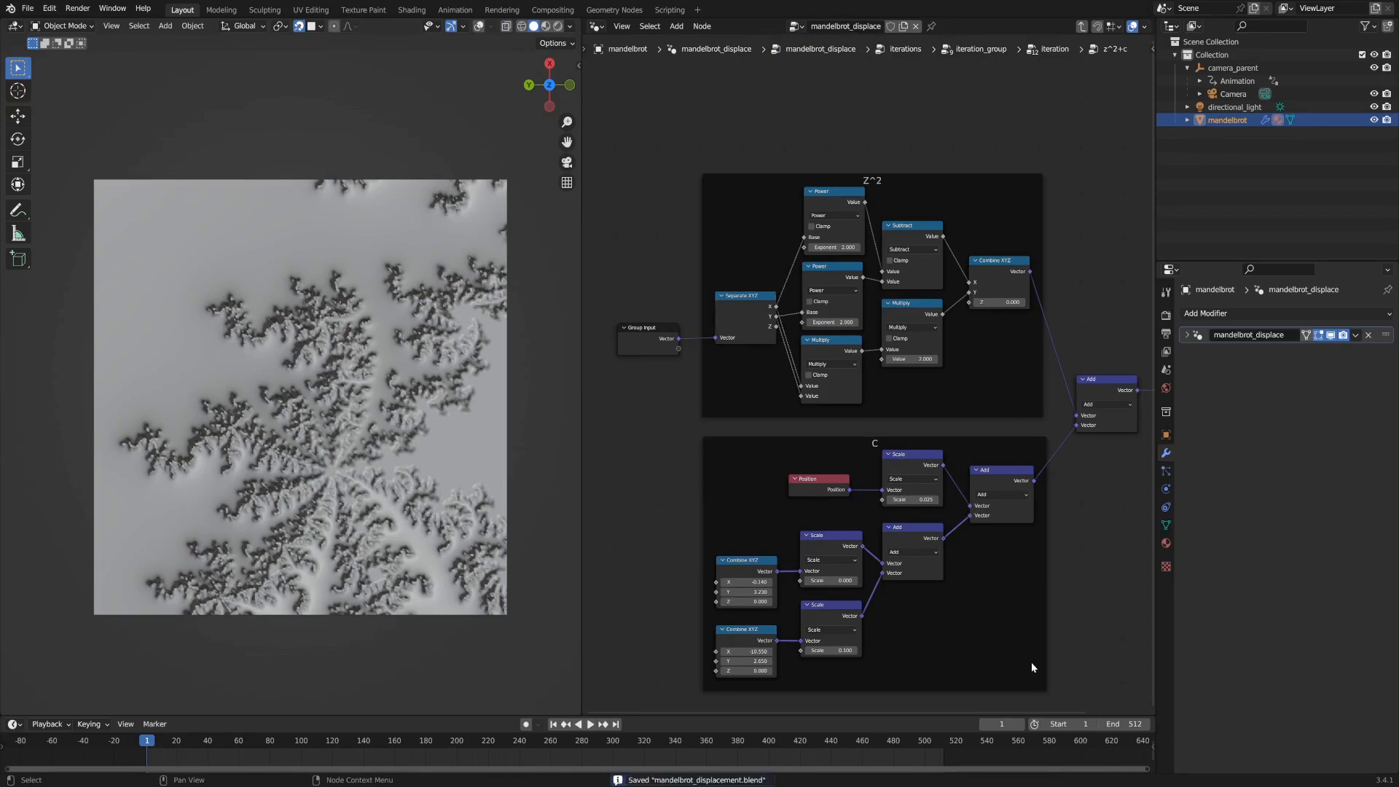
Switch the viewport to rendered shading and save the file again.
{"action": "key", "text": "z"}
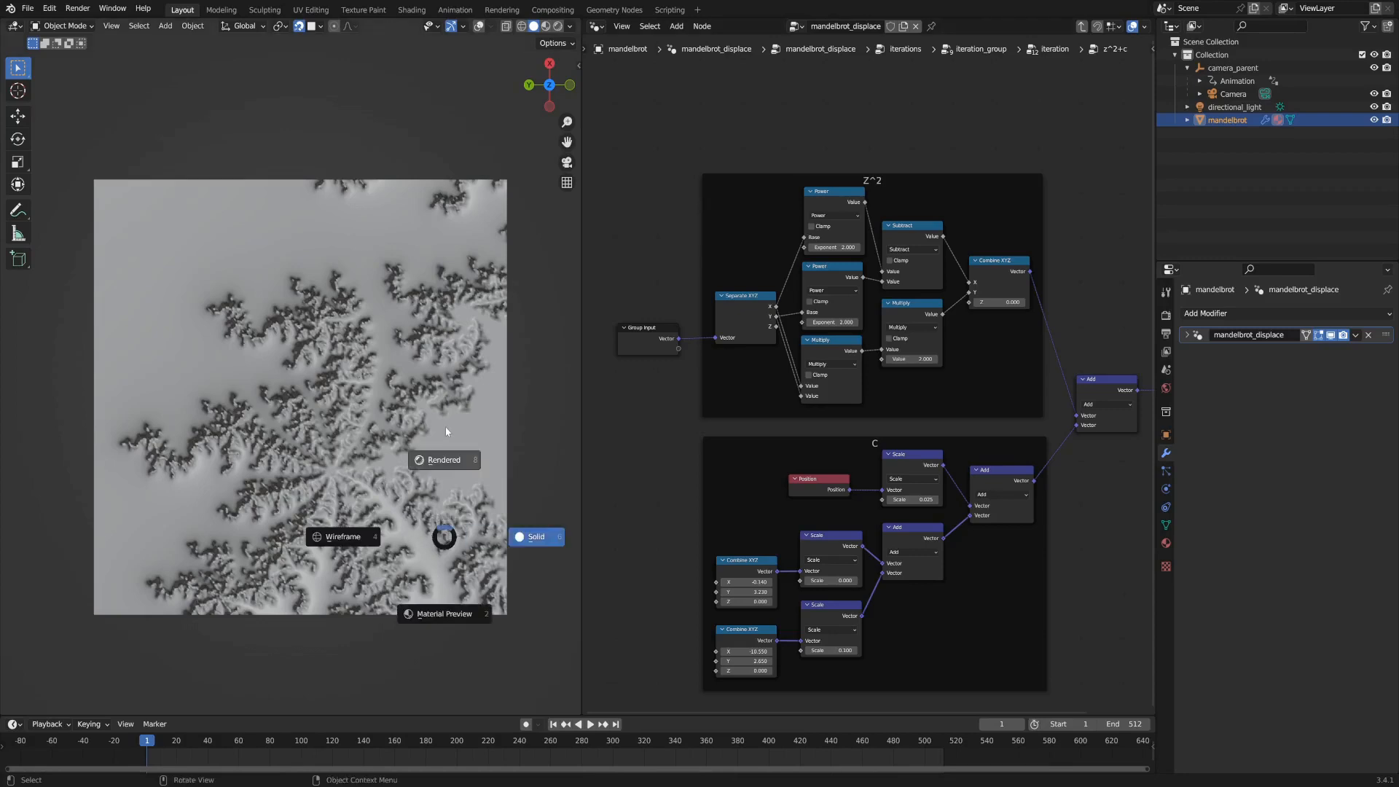
{"action": "left_click", "coordinate": [446, 432]}
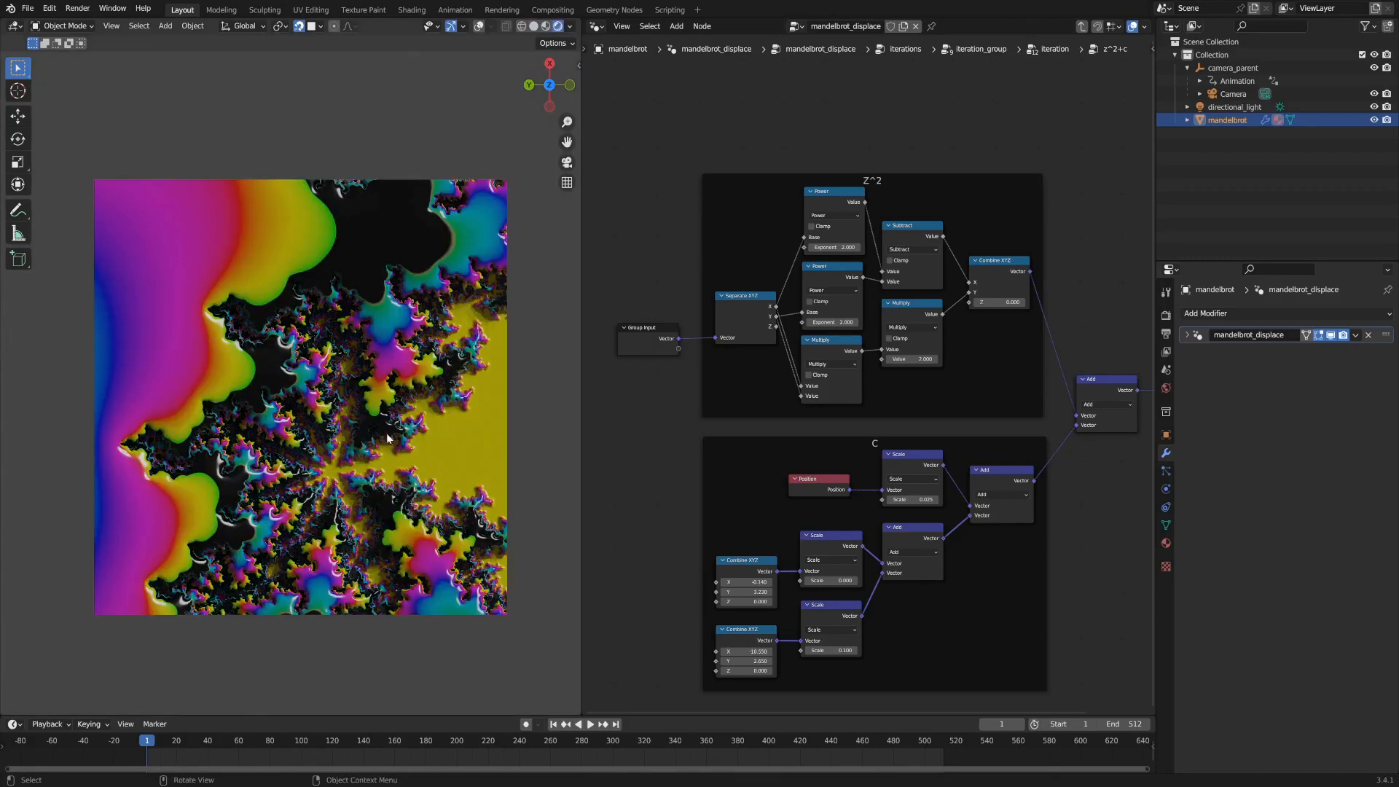
{"action": "key", "text": "ctrl+s"}
Examine the Z^2 frame's path from Separate XYZ through the Power and Subtract nodes to the X input of Combine XYZ.
{"action": "scroll", "coordinate": [897, 498], "scroll_direction": "up", "scroll_amount": 3}
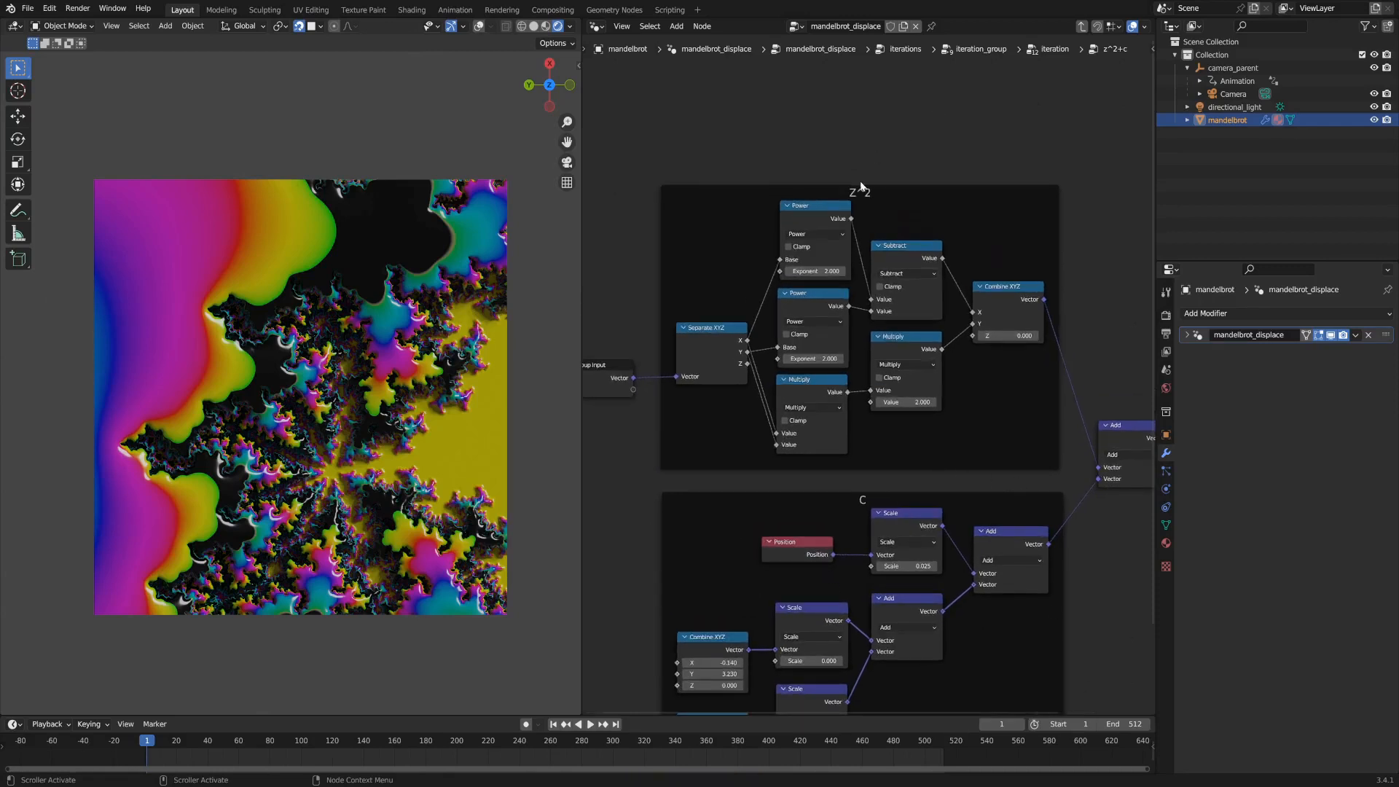
{"action": "left_click", "coordinate": [902, 192]}
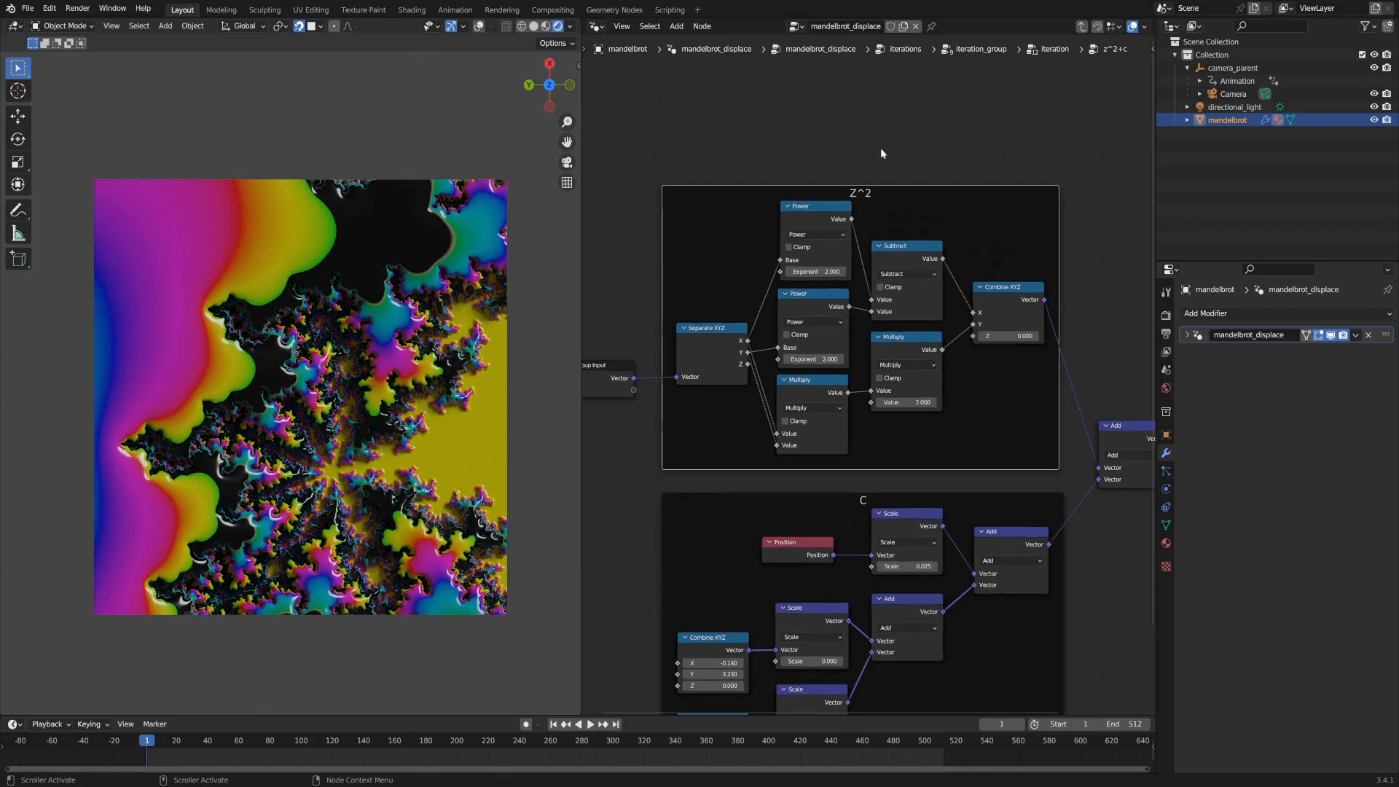
{"action": "middle_click_drag", "start_coordinate": [873, 159], "coordinate": [875, 149]}
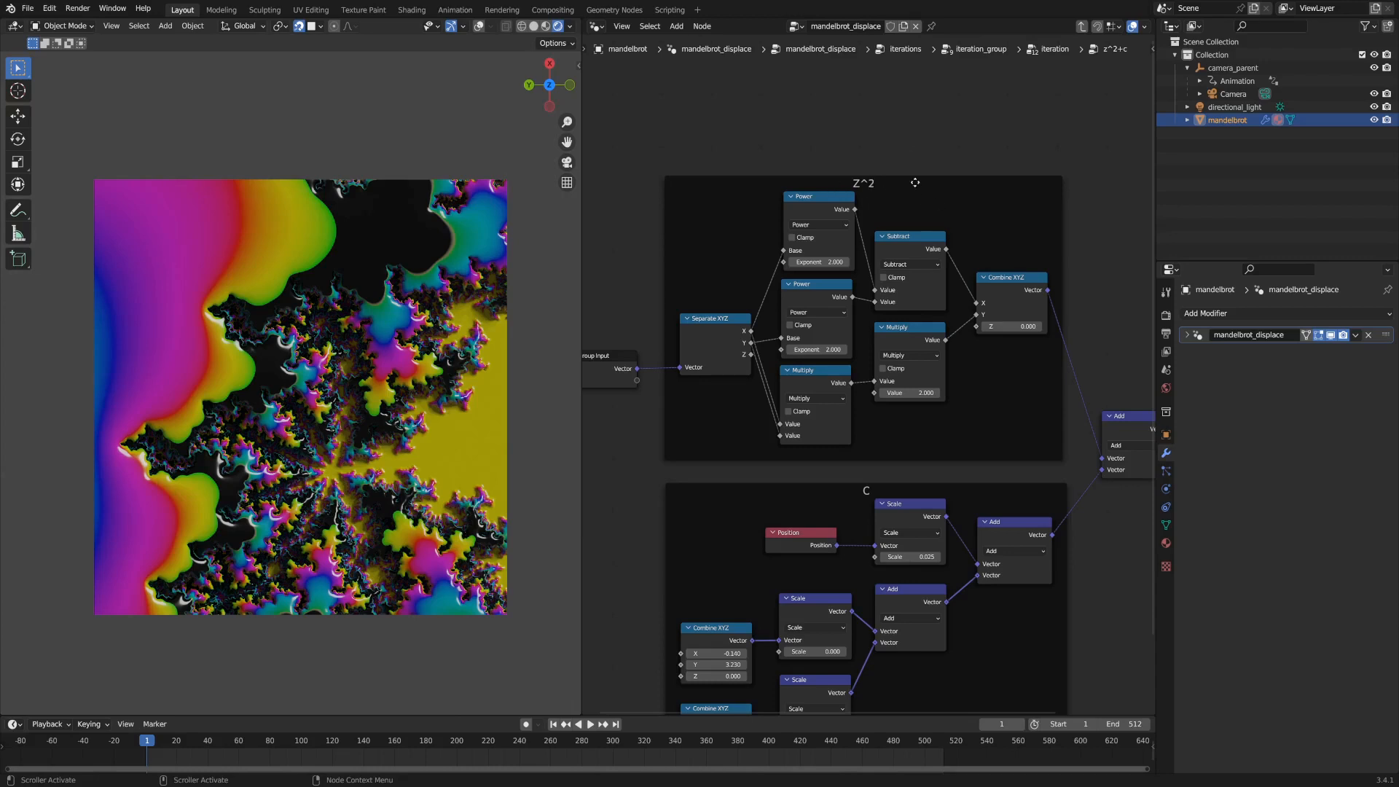
{"action": "middle_click_drag", "start_coordinate": [768, 160], "coordinate": [773, 142]}
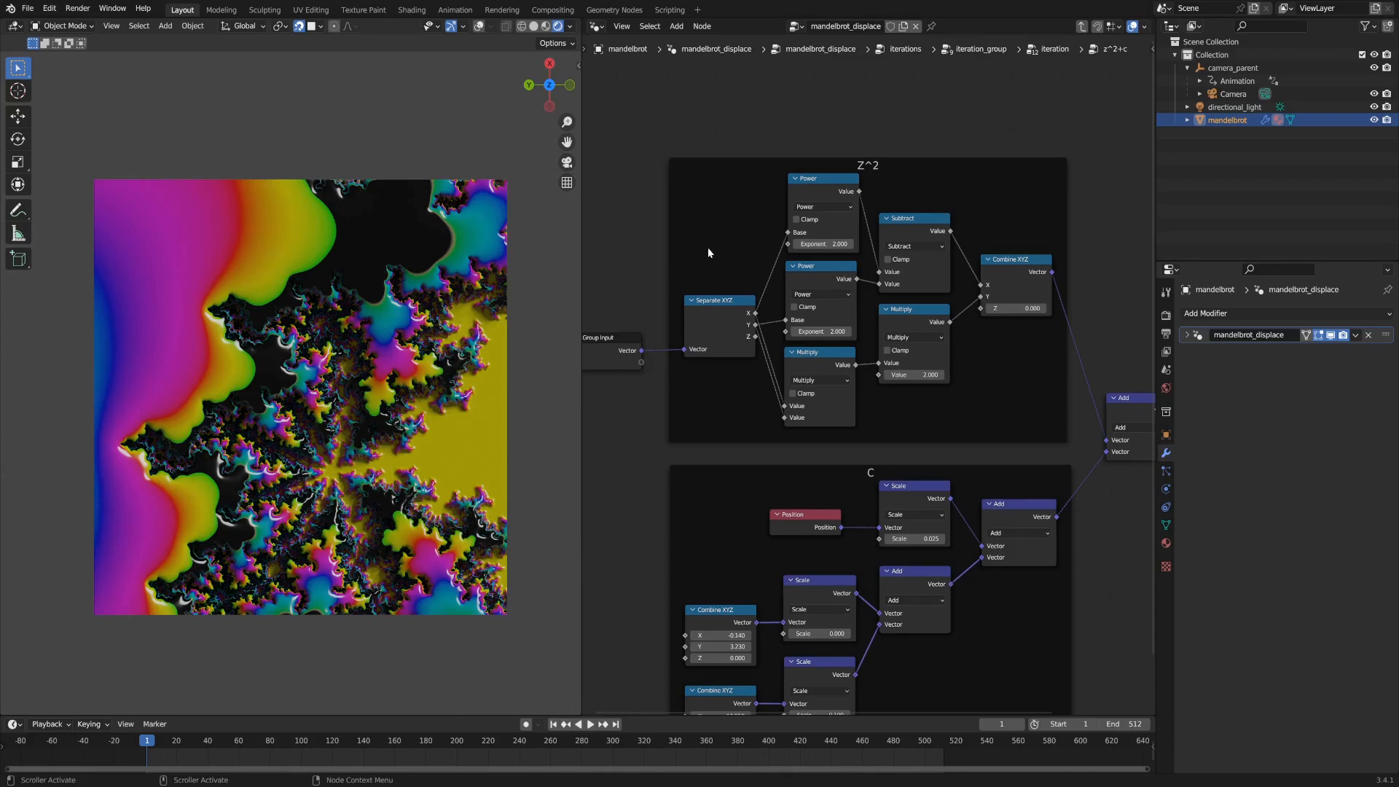
{"action": "scroll", "coordinate": [706, 247], "scroll_direction": "up", "scroll_amount": 2}
{"action": "left_click", "coordinate": [719, 326]}
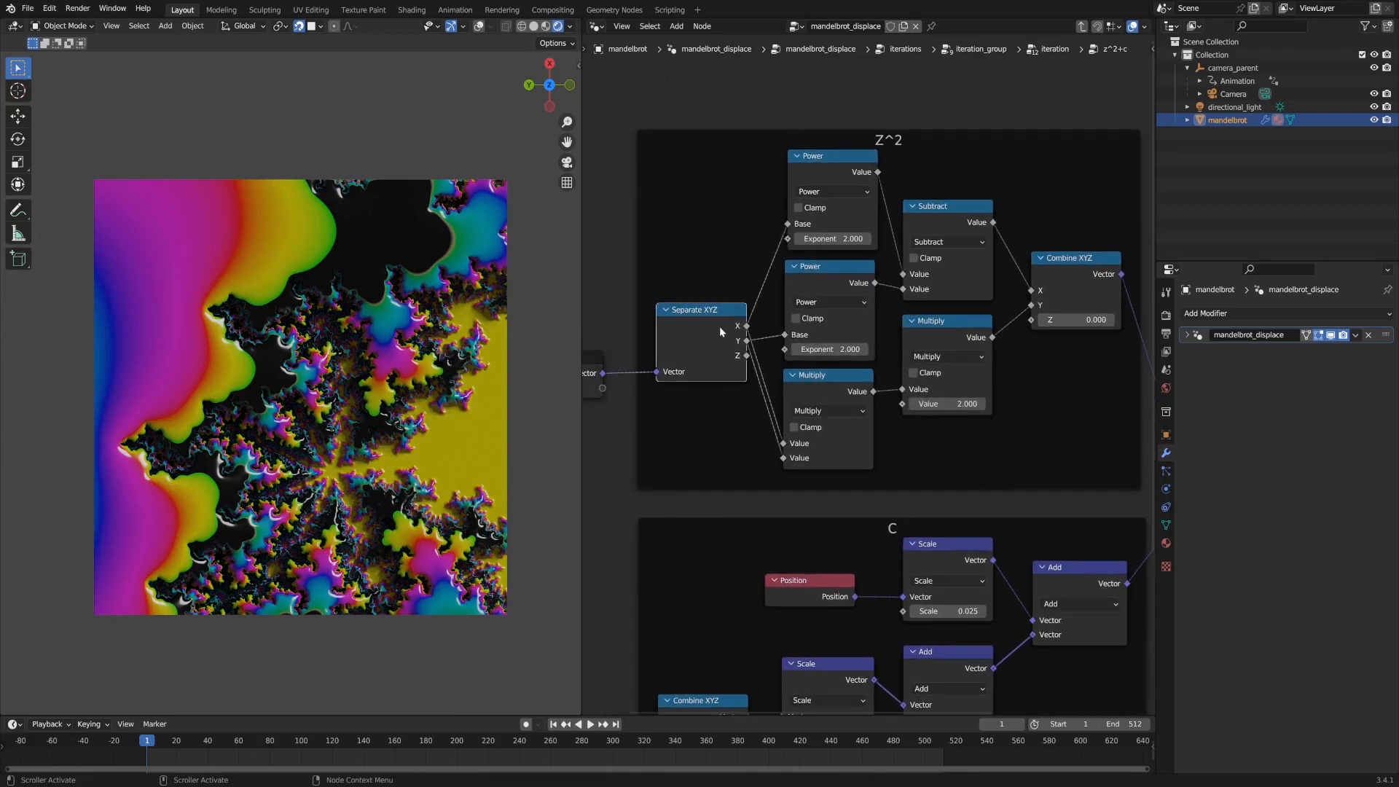
{"action": "left_click", "coordinate": [831, 161]}
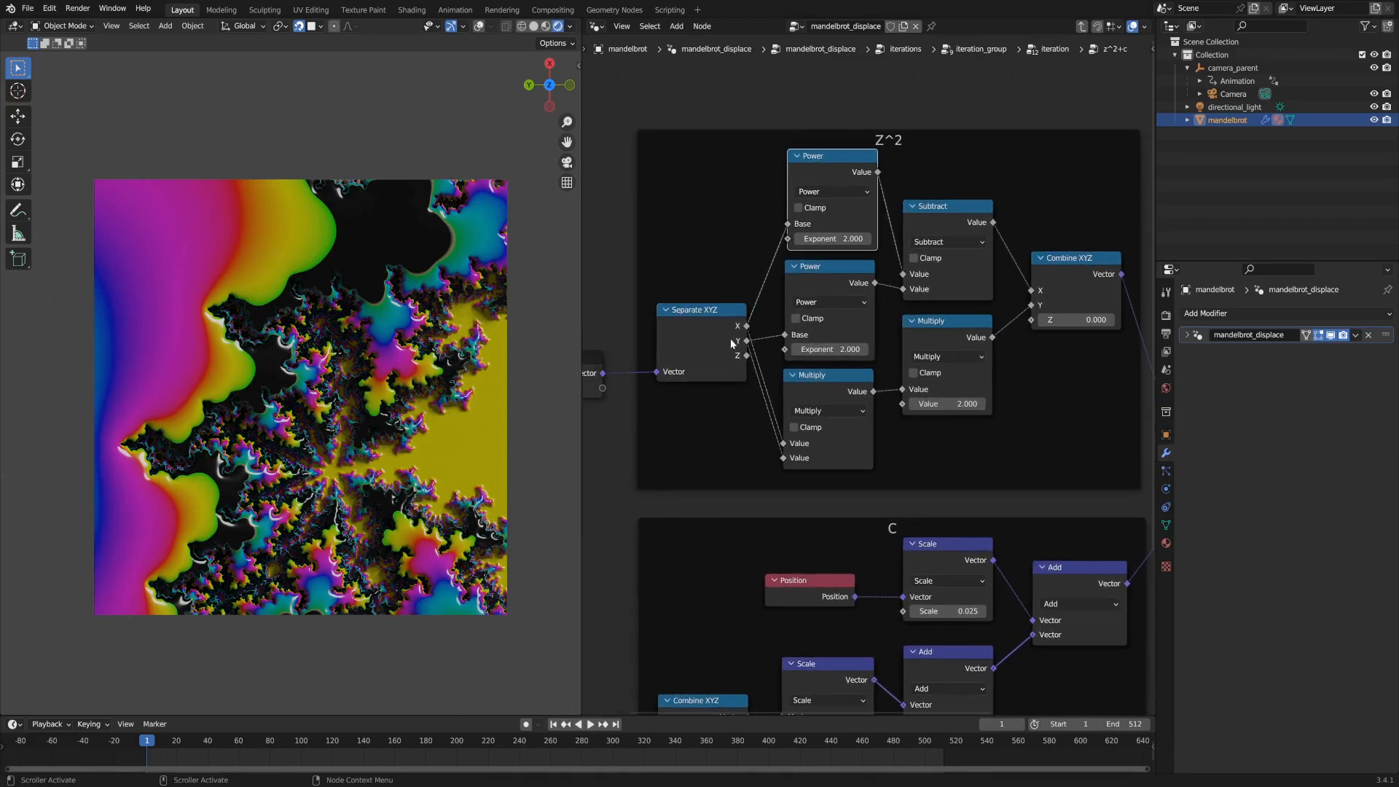
{"action": "left_click", "coordinate": [928, 211]}
{"action": "left_click", "coordinate": [812, 290]}
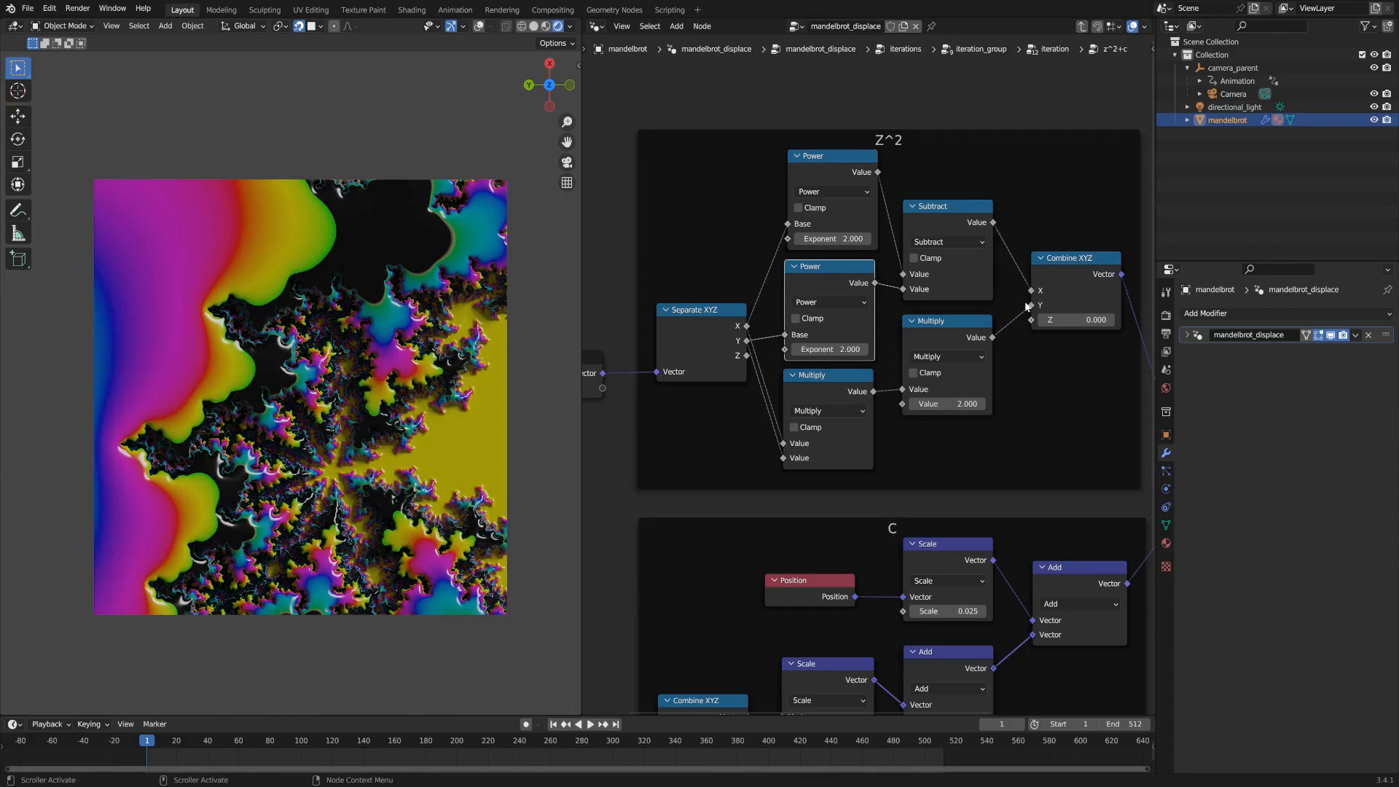
{"action": "middle_click_drag", "start_coordinate": [1068, 349], "coordinate": [991, 261]}
{"action": "left_click", "coordinate": [990, 260]}
{"action": "middle_click_drag", "start_coordinate": [1004, 309], "coordinate": [952, 275]}
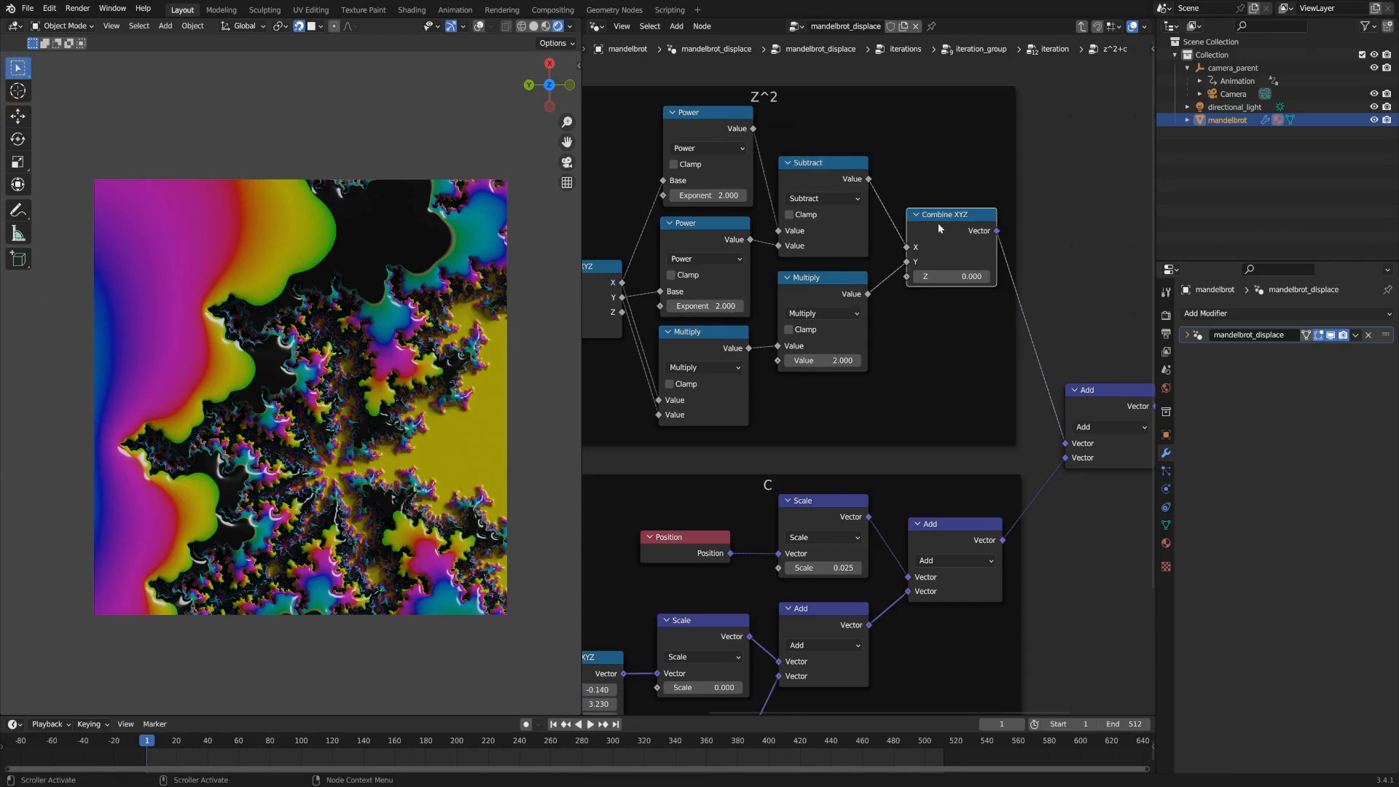
{"action": "middle_click_drag", "start_coordinate": [915, 251], "coordinate": [1014, 245]}
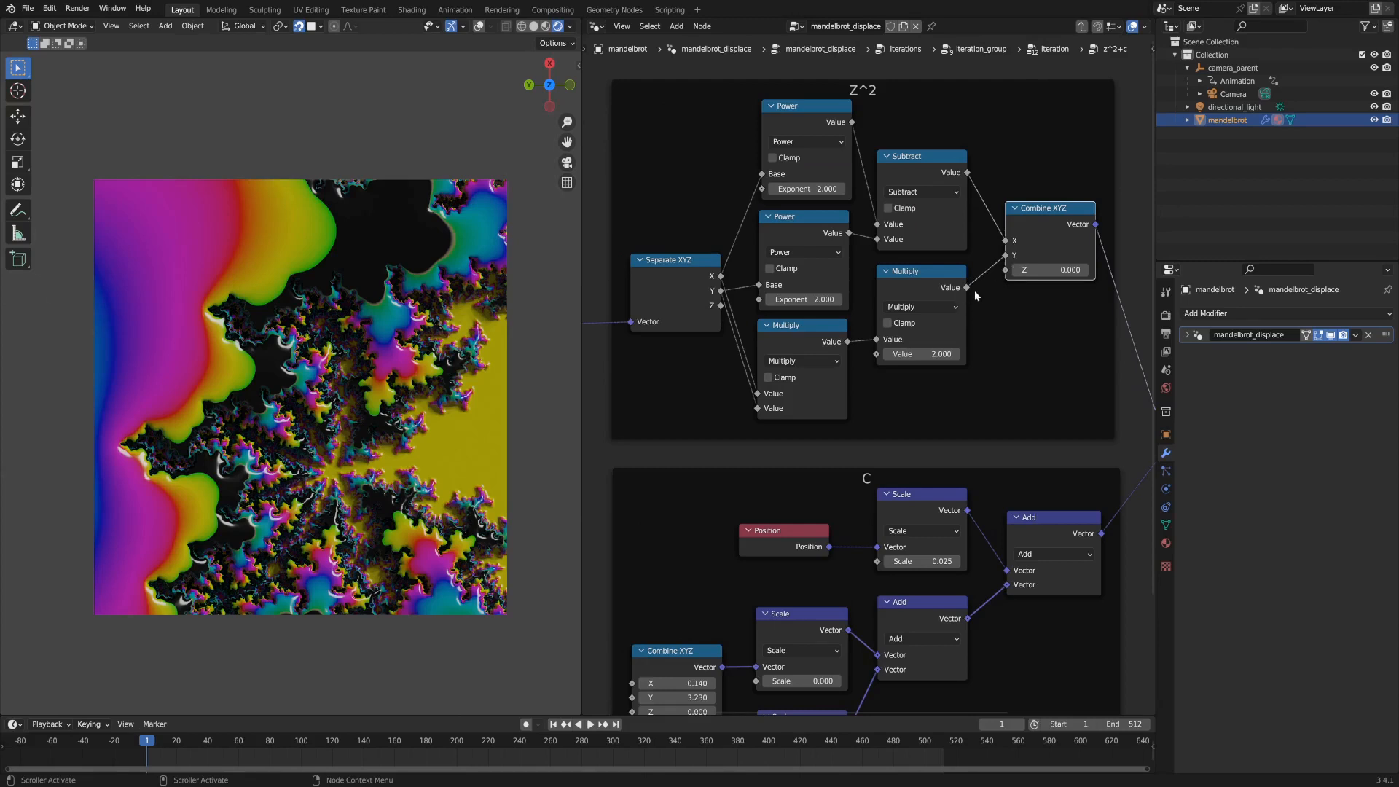
Trace the X and Y outputs of Separate XYZ through the two Multiply nodes to the Y input of Combine XYZ.
{"action": "middle_click_drag", "start_coordinate": [803, 385], "coordinate": [856, 333]}
{"action": "left_click", "coordinate": [763, 234]}
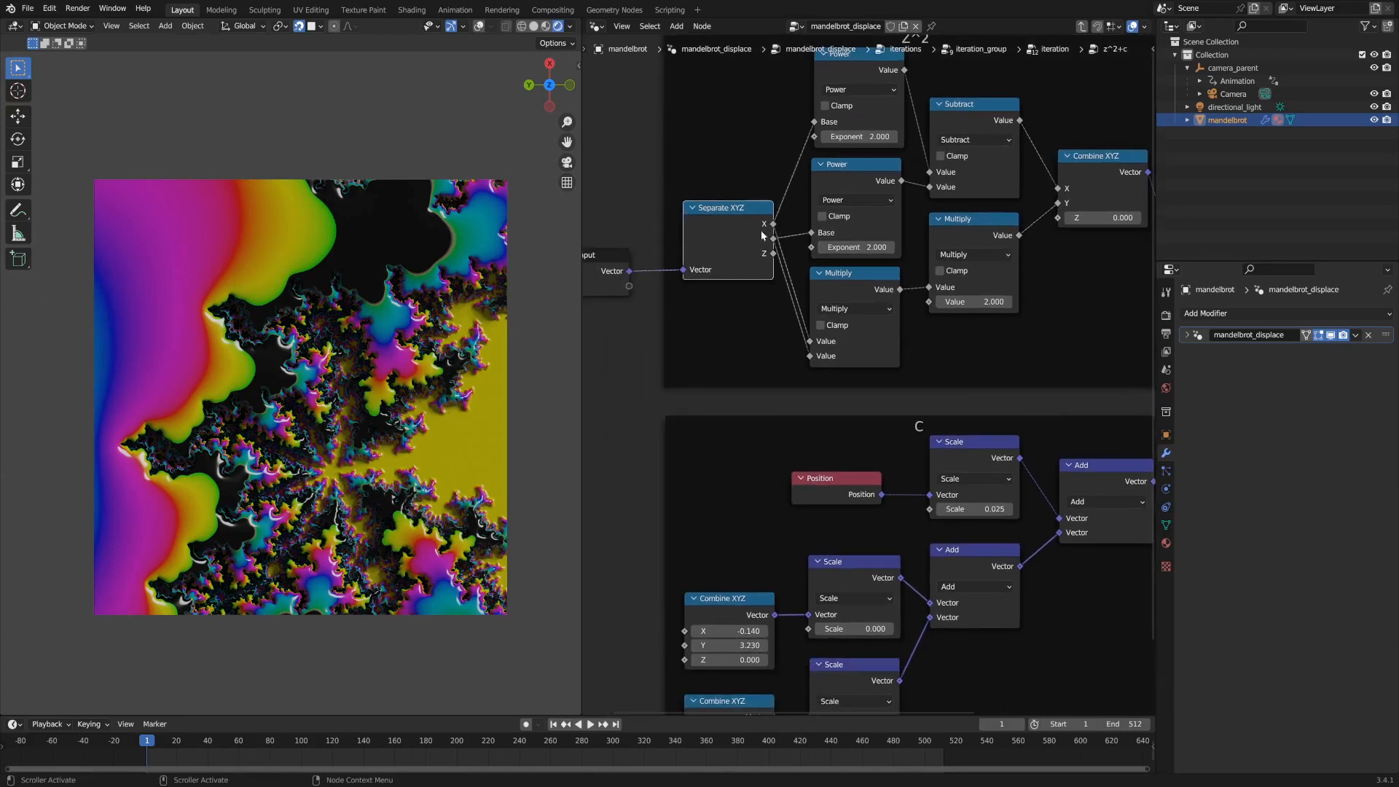
{"action": "left_click", "coordinate": [843, 290]}
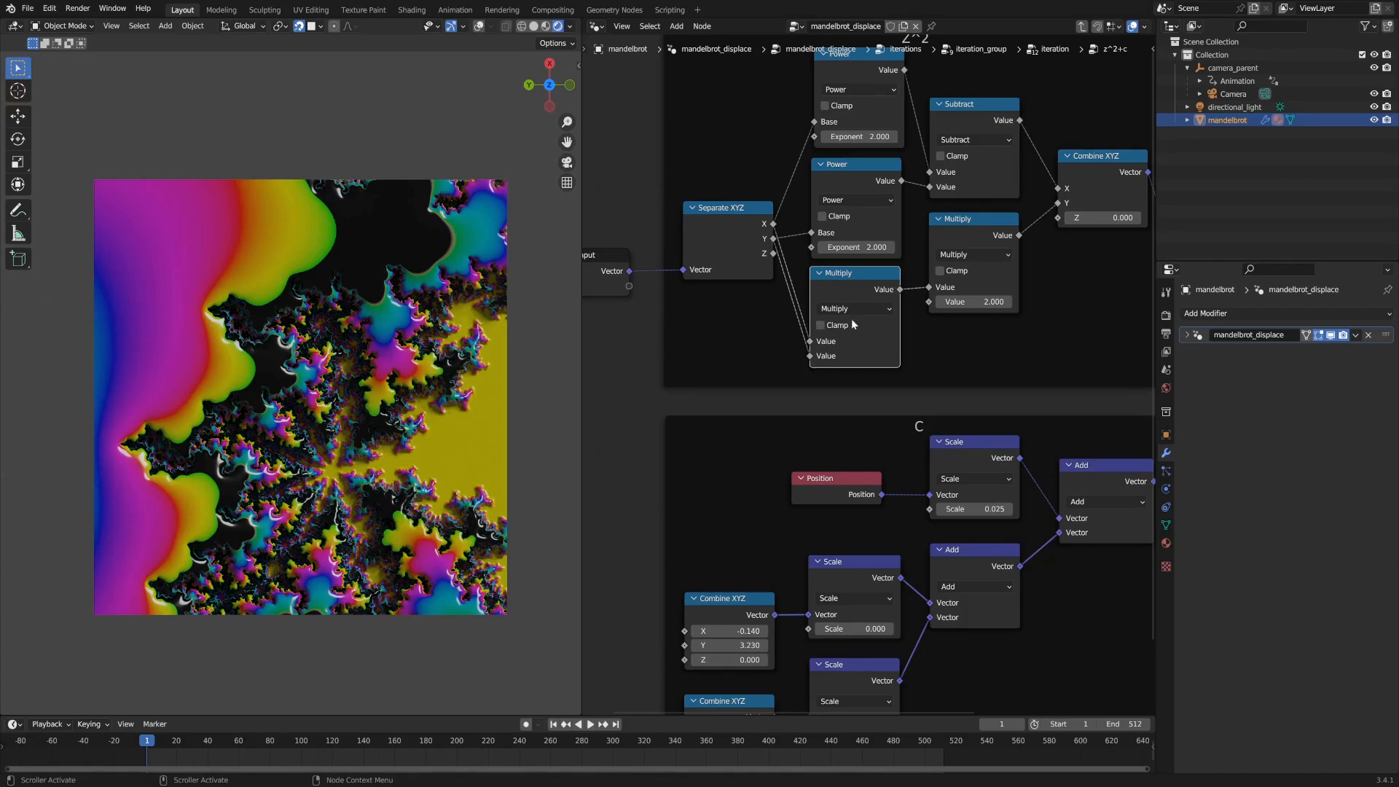
{"action": "left_click", "coordinate": [935, 251]}
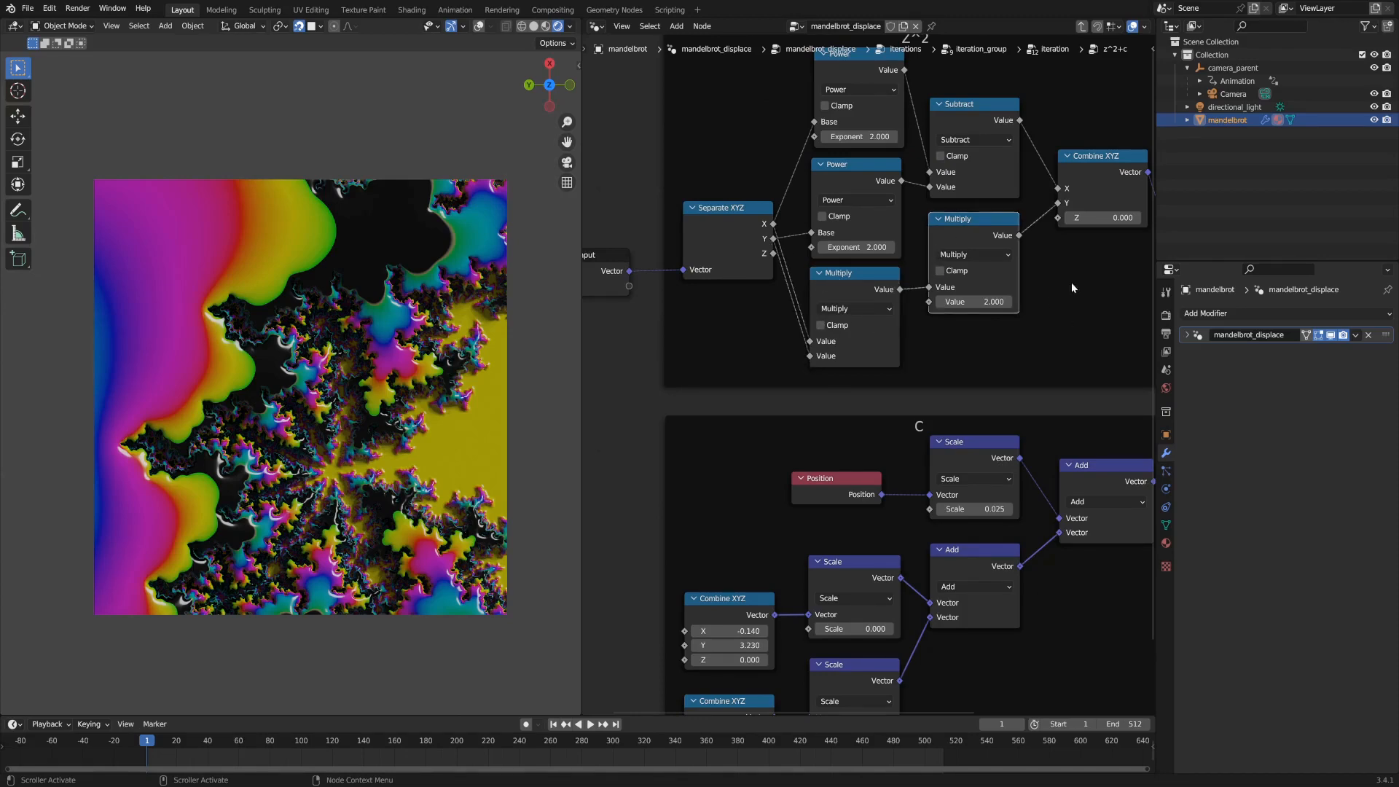
Examine how the final Add node combines the Z^2 and C frames and feeds the Group Output.
{"action": "key", "text": "Home"}
{"action": "left_click", "coordinate": [849, 169]}
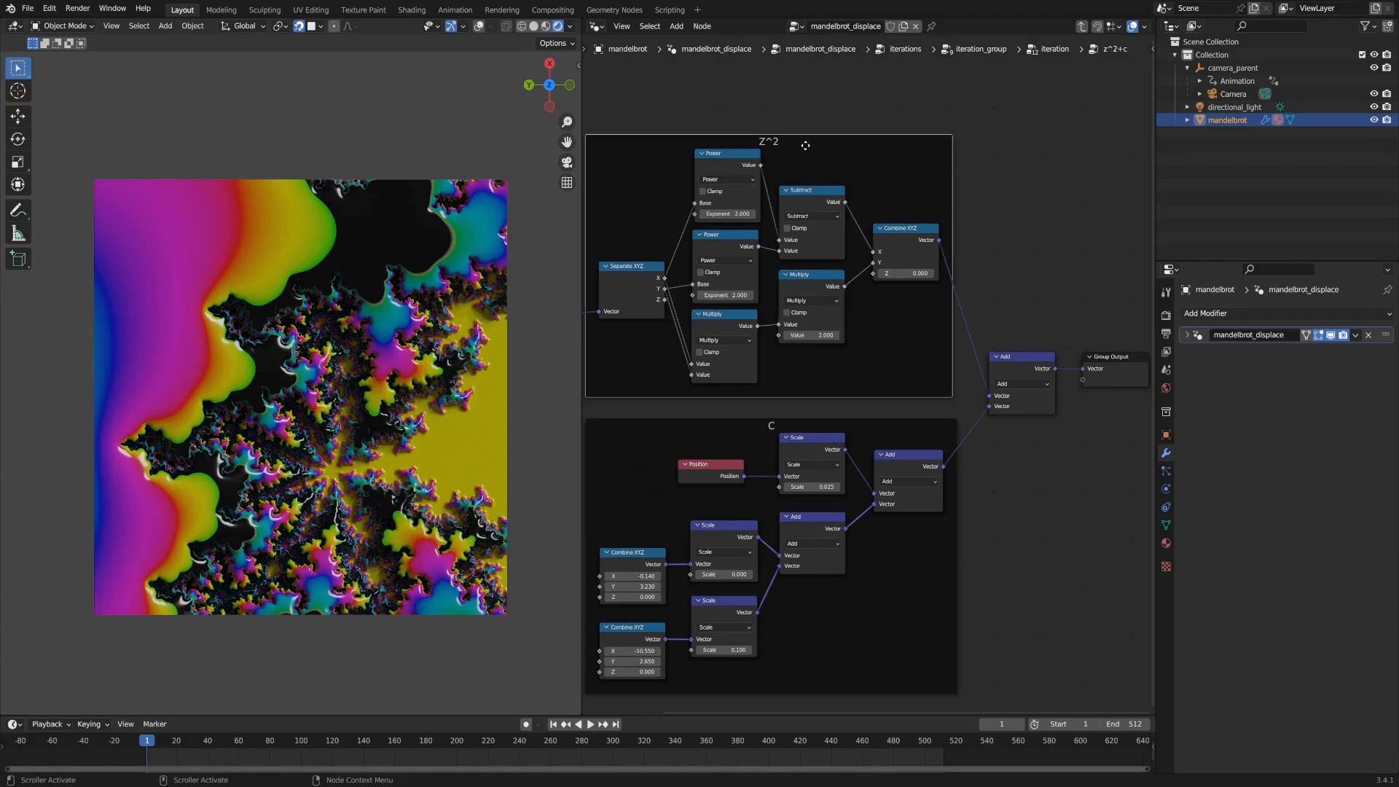
{"action": "left_click", "coordinate": [1013, 368]}
{"action": "middle_click_drag", "start_coordinate": [1073, 542], "coordinate": [1004, 457]}
{"action": "scroll", "coordinate": [1004, 457], "scroll_direction": "up", "scroll_amount": 2}
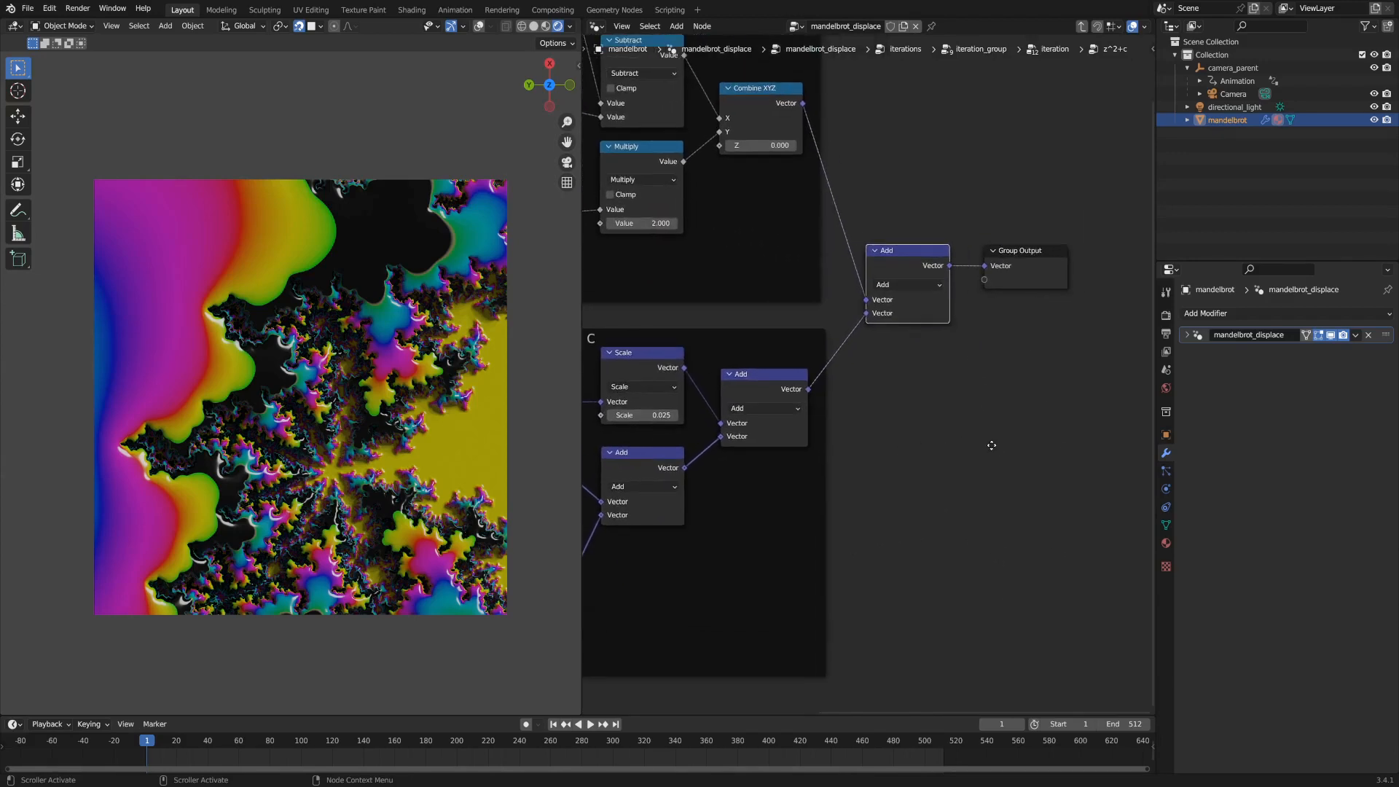
{"action": "mouse_move", "coordinate": [902, 257]}
{"action": "left_mouse_down"}
{"action": "mouse_move", "coordinate": [910, 249]}
{"action": "mouse_move", "coordinate": [902, 257]}
{"action": "left_mouse_up"}
{"action": "scroll", "coordinate": [867, 386], "scroll_direction": "down", "scroll_amount": 3}
{"action": "middle_click_drag", "start_coordinate": [877, 479], "coordinate": [987, 436]}
{"action": "middle_click_drag", "start_coordinate": [742, 317], "coordinate": [876, 363]}
{"action": "scroll", "coordinate": [876, 363], "scroll_direction": "down", "scroll_amount": 3}
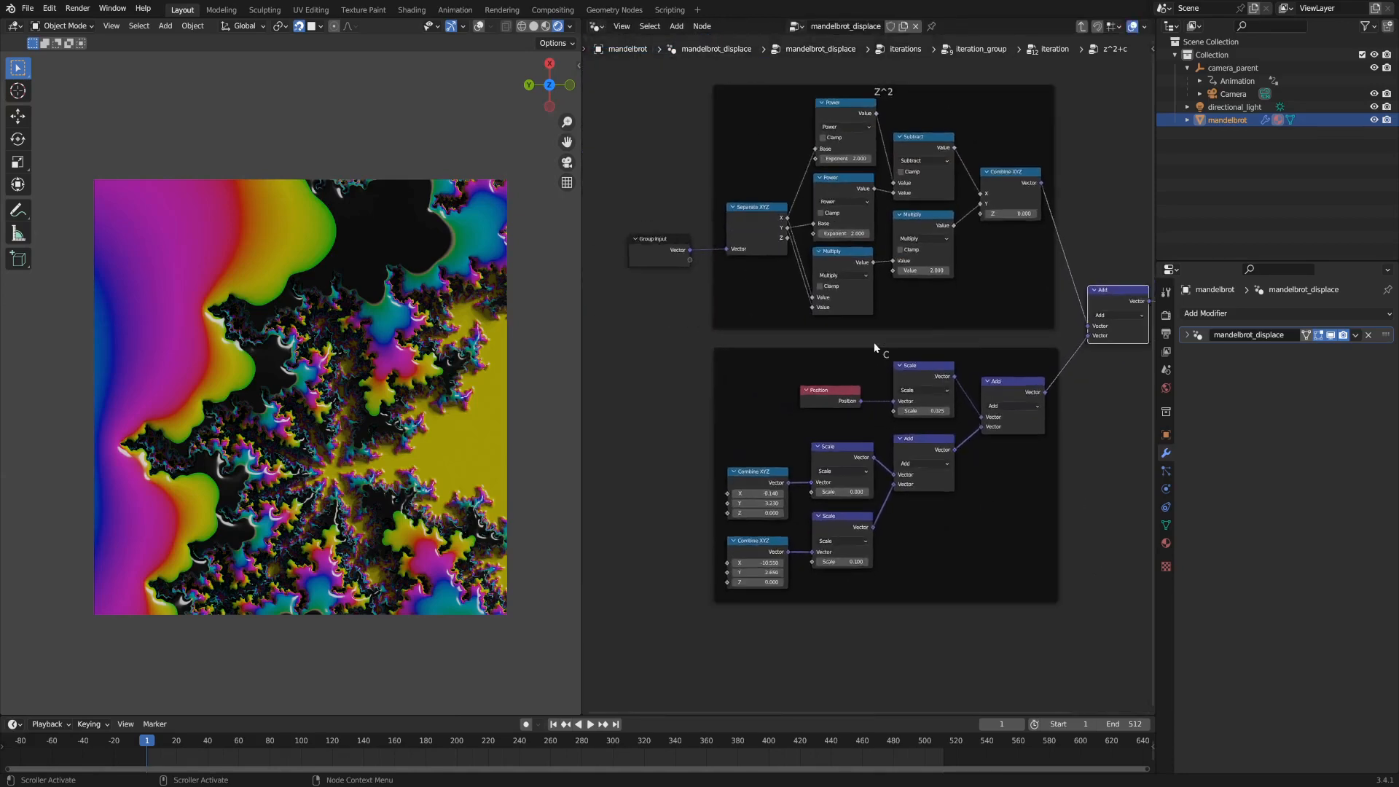
{"action": "middle_click_drag", "start_coordinate": [855, 124], "coordinate": [854, 127]}
{"action": "middle_click_drag", "start_coordinate": [1016, 368], "coordinate": [1074, 372]}
{"action": "scroll", "coordinate": [1038, 366], "scroll_direction": "up", "scroll_amount": 1}
{"action": "left_click", "coordinate": [1112, 330]}
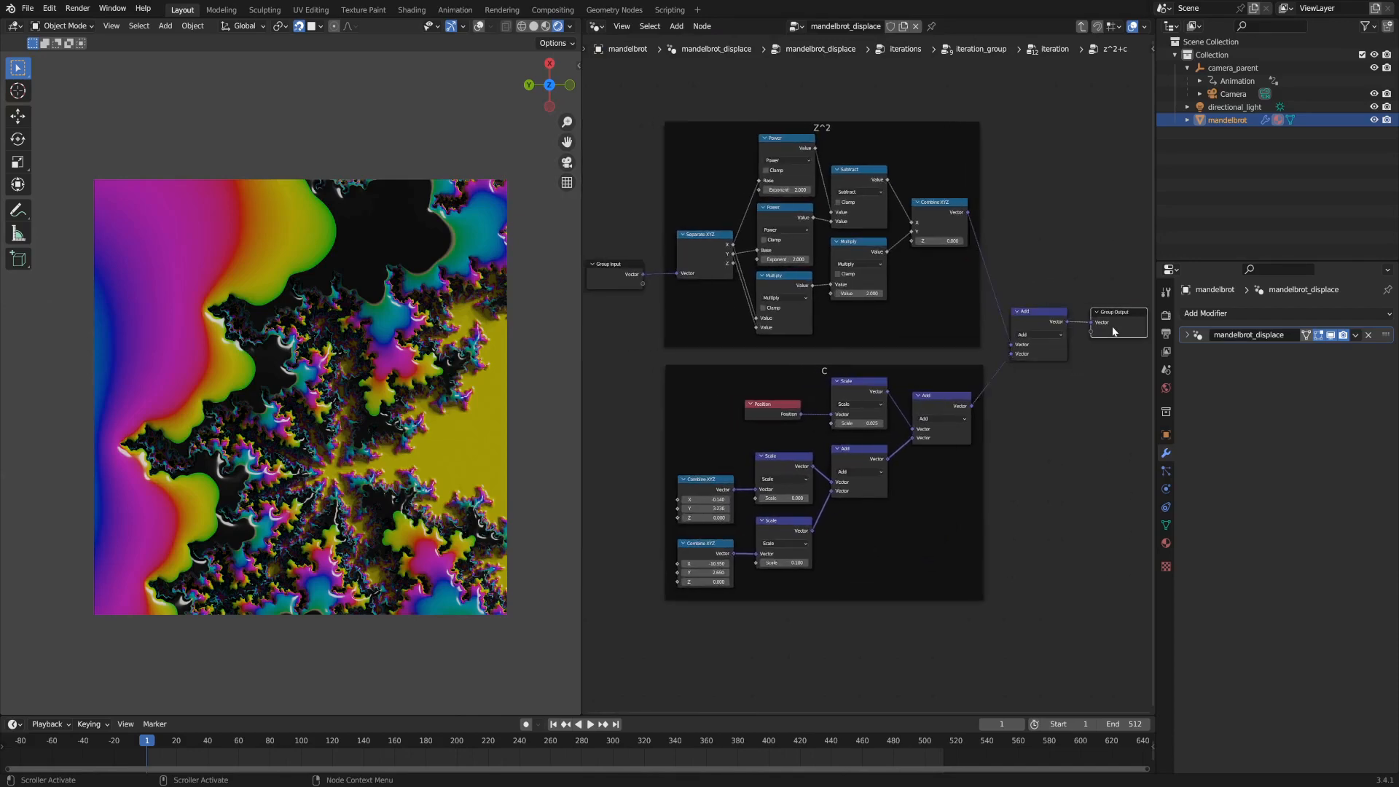
Exit the z^2+c group and examine how it connects to the z Named Attribute and the vector Switch in the iteration group.
{"action": "key", "text": "Tab"}
{"action": "scroll", "coordinate": [895, 350], "scroll_direction": "up", "scroll_amount": 1}
{"action": "scroll", "coordinate": [895, 349], "scroll_direction": "up", "scroll_amount": 4}
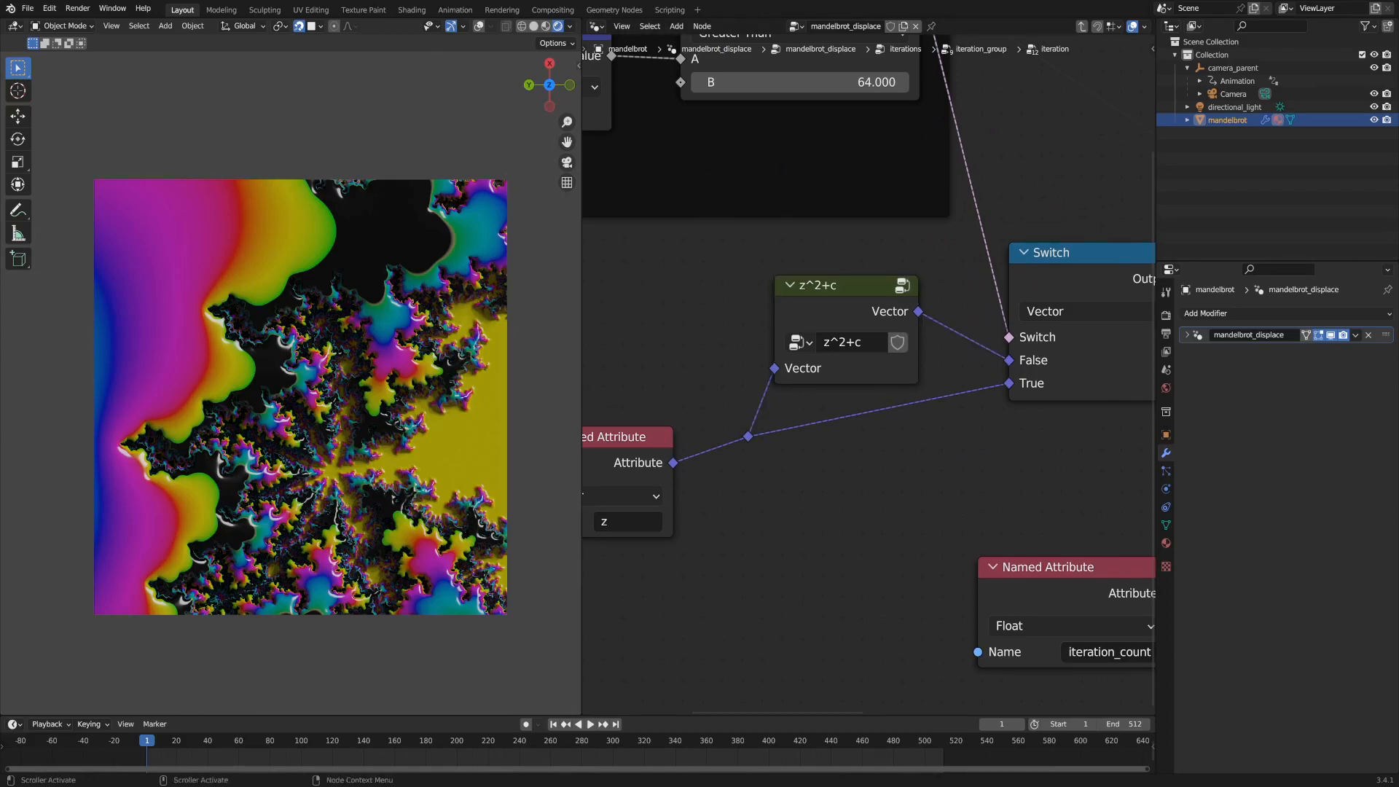
{"action": "scroll", "coordinate": [1015, 503], "scroll_direction": "down", "scroll_amount": 3}
{"action": "mouse_move", "coordinate": [685, 408]}
{"action": "left_mouse_down"}
{"action": "mouse_move", "coordinate": [694, 417]}
{"action": "mouse_move", "coordinate": [682, 406]}
{"action": "left_mouse_up"}
{"action": "left_click", "coordinate": [867, 300]}
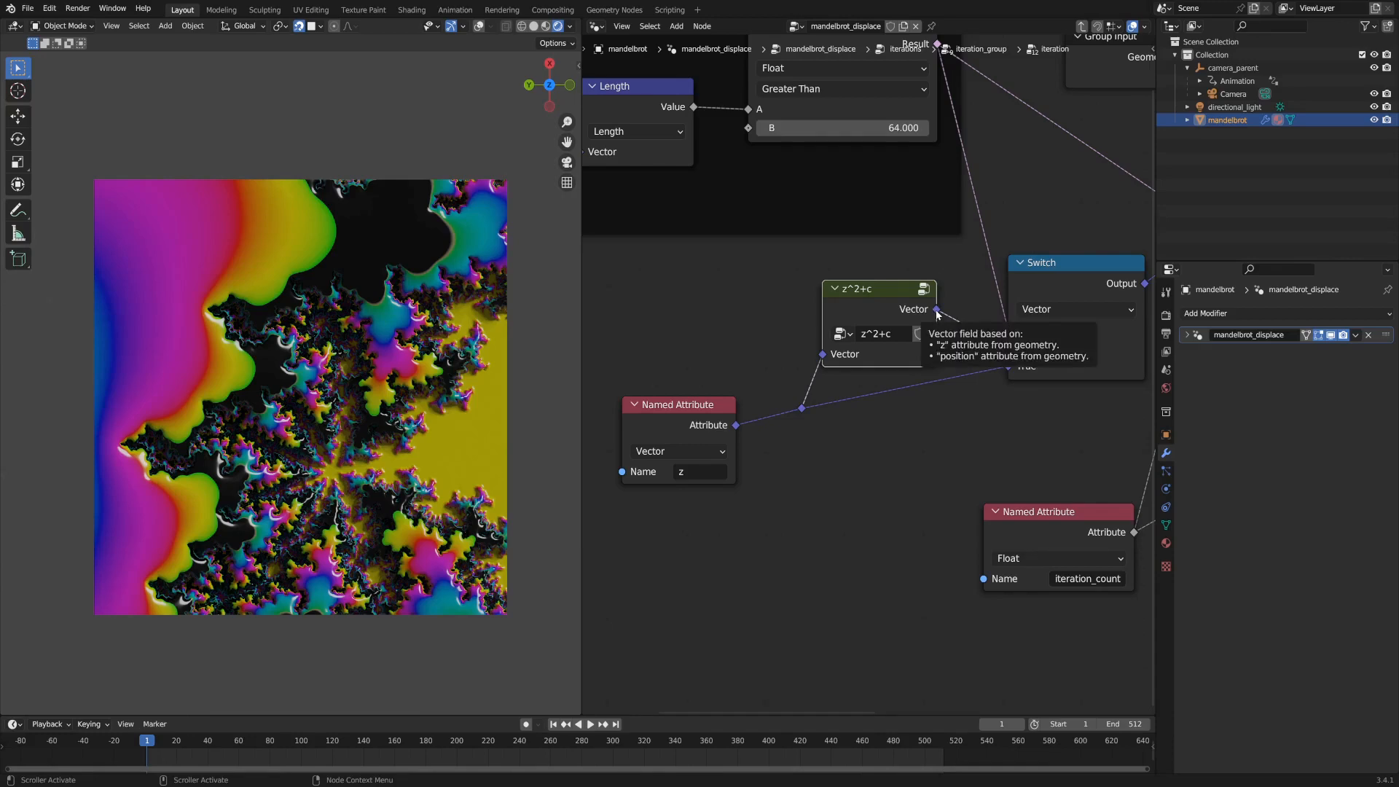
{"action": "scroll", "coordinate": [794, 403], "scroll_direction": "down", "scroll_amount": 4}
{"action": "middle_click_drag", "start_coordinate": [793, 399], "coordinate": [849, 418]}
{"action": "scroll", "coordinate": [848, 418], "scroll_direction": "down", "scroll_amount": 2}
{"action": "scroll", "coordinate": [847, 418], "scroll_direction": "up", "scroll_amount": 1}
{"action": "middle_click_drag", "start_coordinate": [757, 399], "coordinate": [794, 410]}
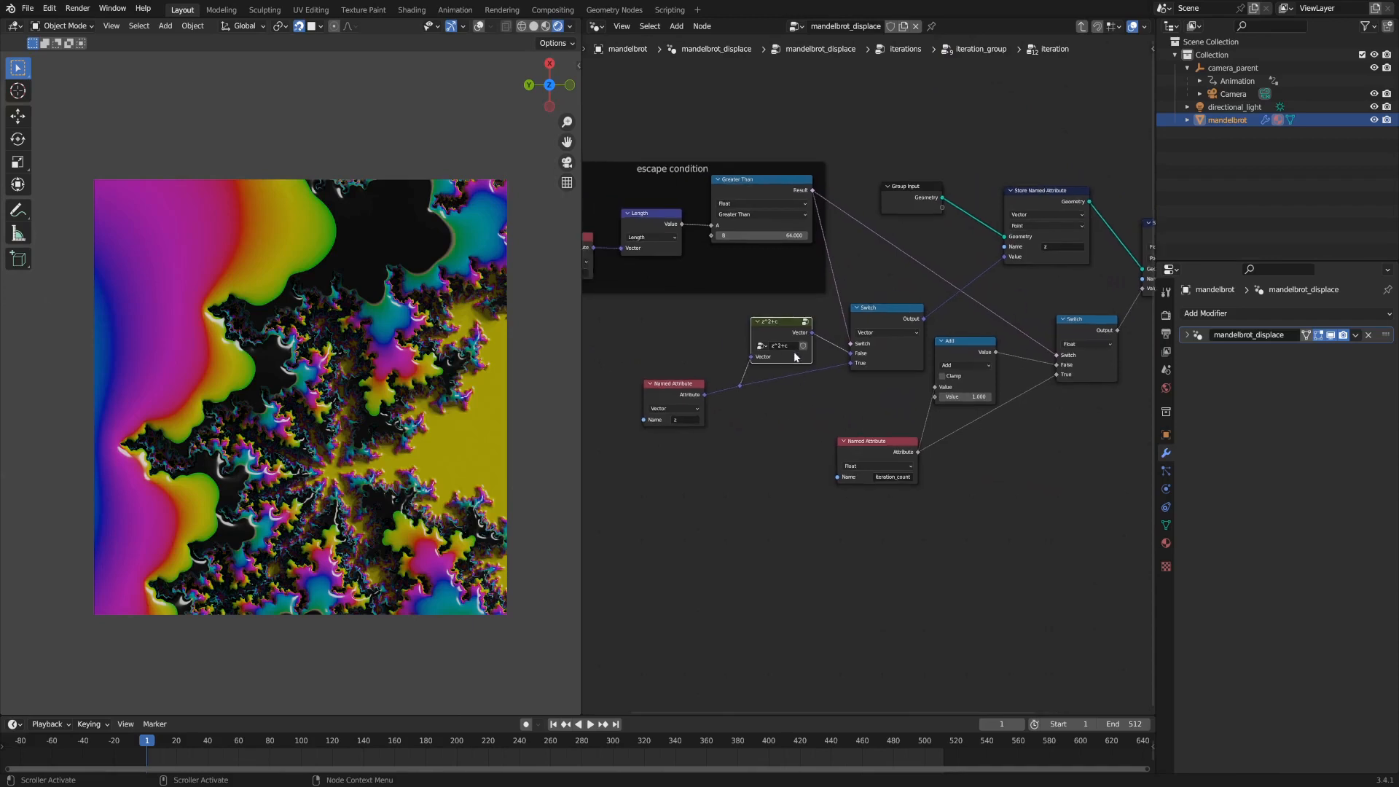
{"action": "scroll", "coordinate": [790, 357], "scroll_direction": "down", "scroll_amount": 1}
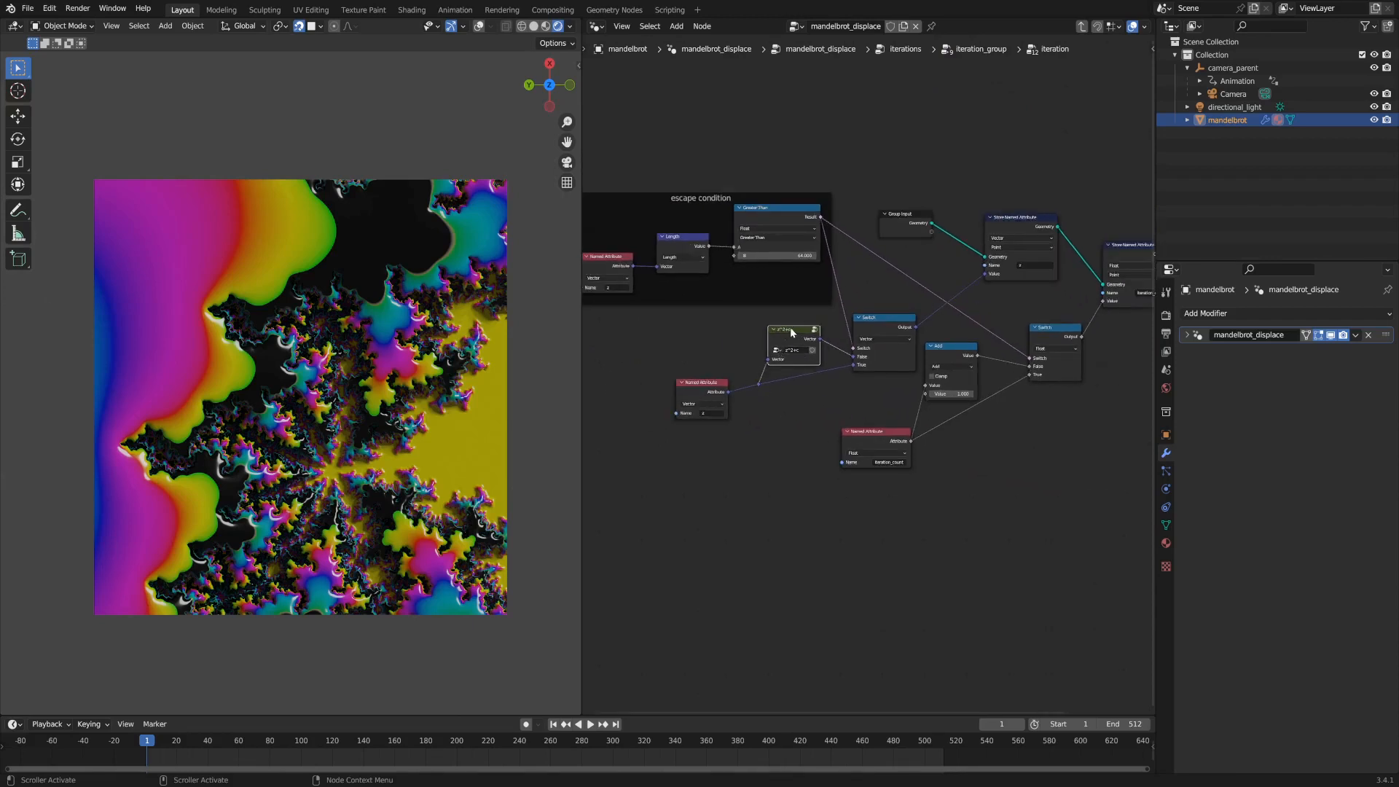
Trace the z^2+c result through the vector Switch to the z Store Named Attribute, and review the escape condition link.
{"action": "left_click_drag", "start_coordinate": [792, 333], "coordinate": [789, 330]}
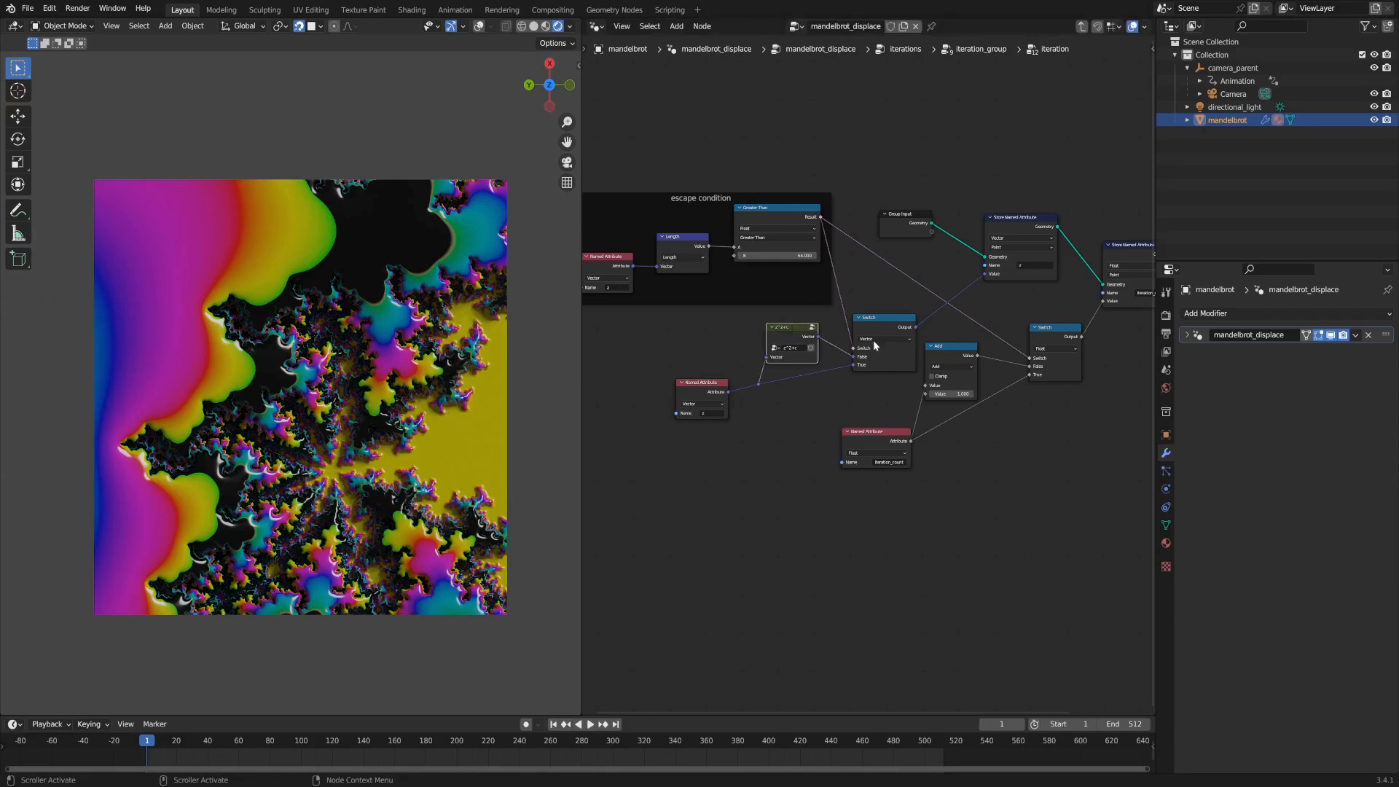
{"action": "left_click", "coordinate": [1024, 225]}
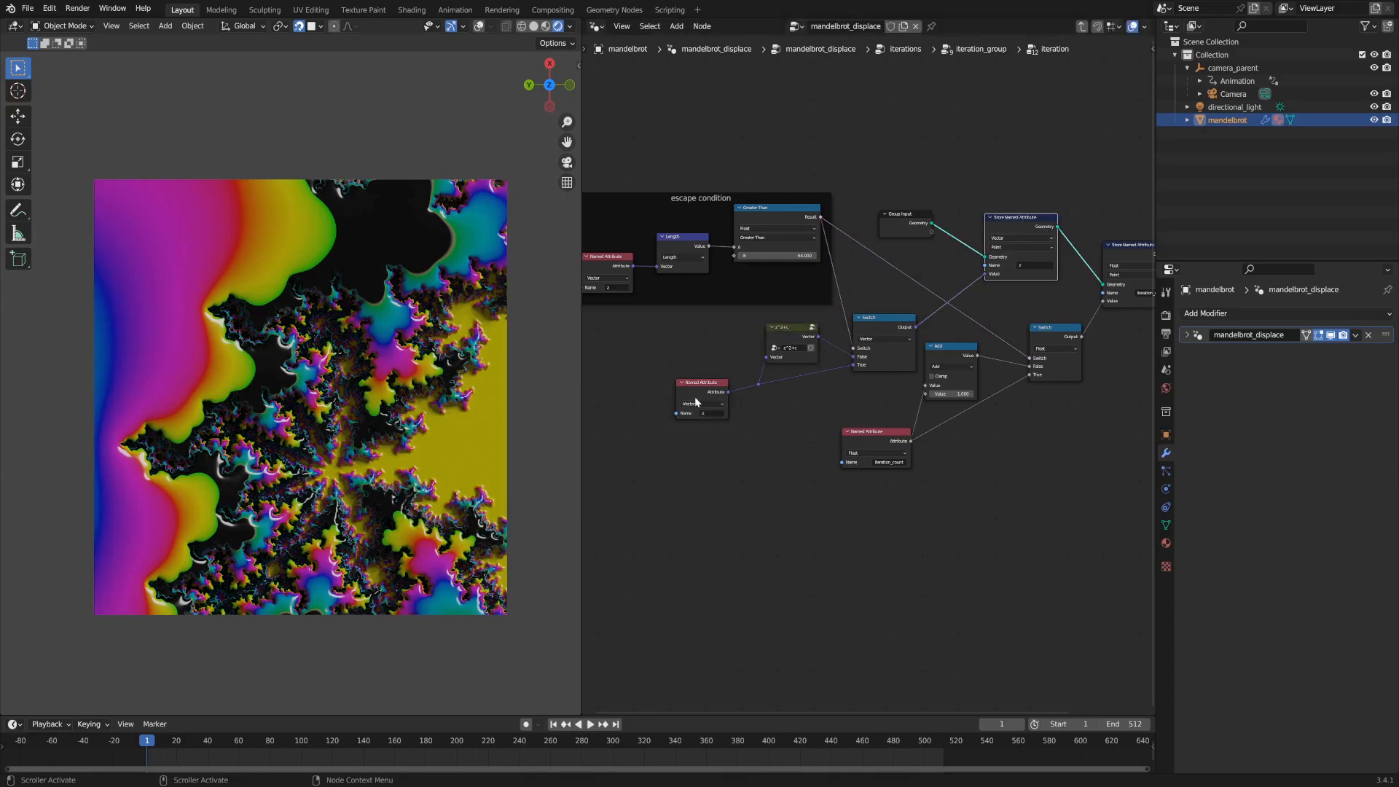
{"action": "middle_click_drag", "start_coordinate": [896, 397], "coordinate": [774, 388]}
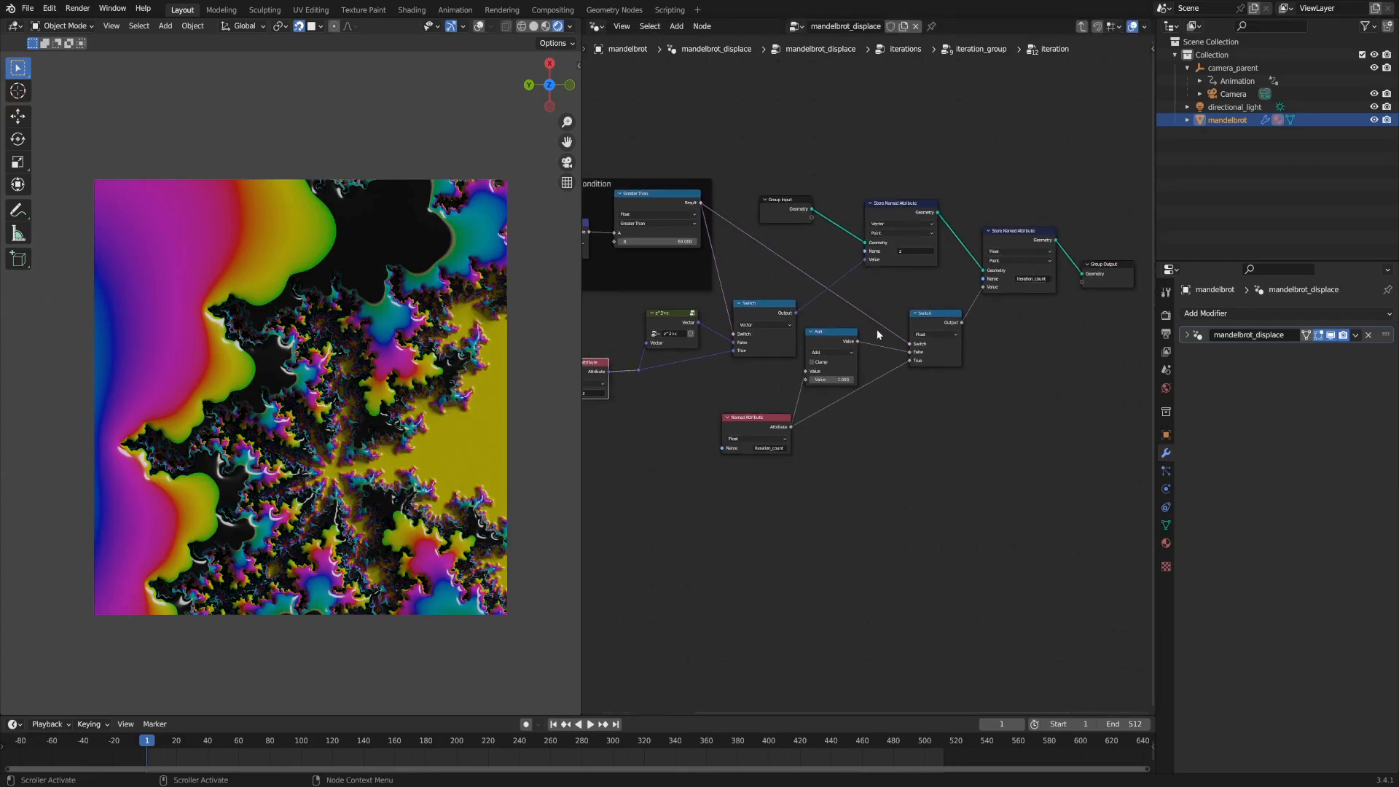
{"action": "scroll", "coordinate": [883, 414], "scroll_direction": "up", "scroll_amount": 2}
{"action": "left_click_drag", "start_coordinate": [740, 439], "coordinate": [732, 417]}
{"action": "scroll", "coordinate": [729, 408], "scroll_direction": "down", "scroll_amount": 3}
{"action": "middle_click_drag", "start_coordinate": [685, 194], "coordinate": [769, 184]}
{"action": "left_click", "coordinate": [681, 187]}
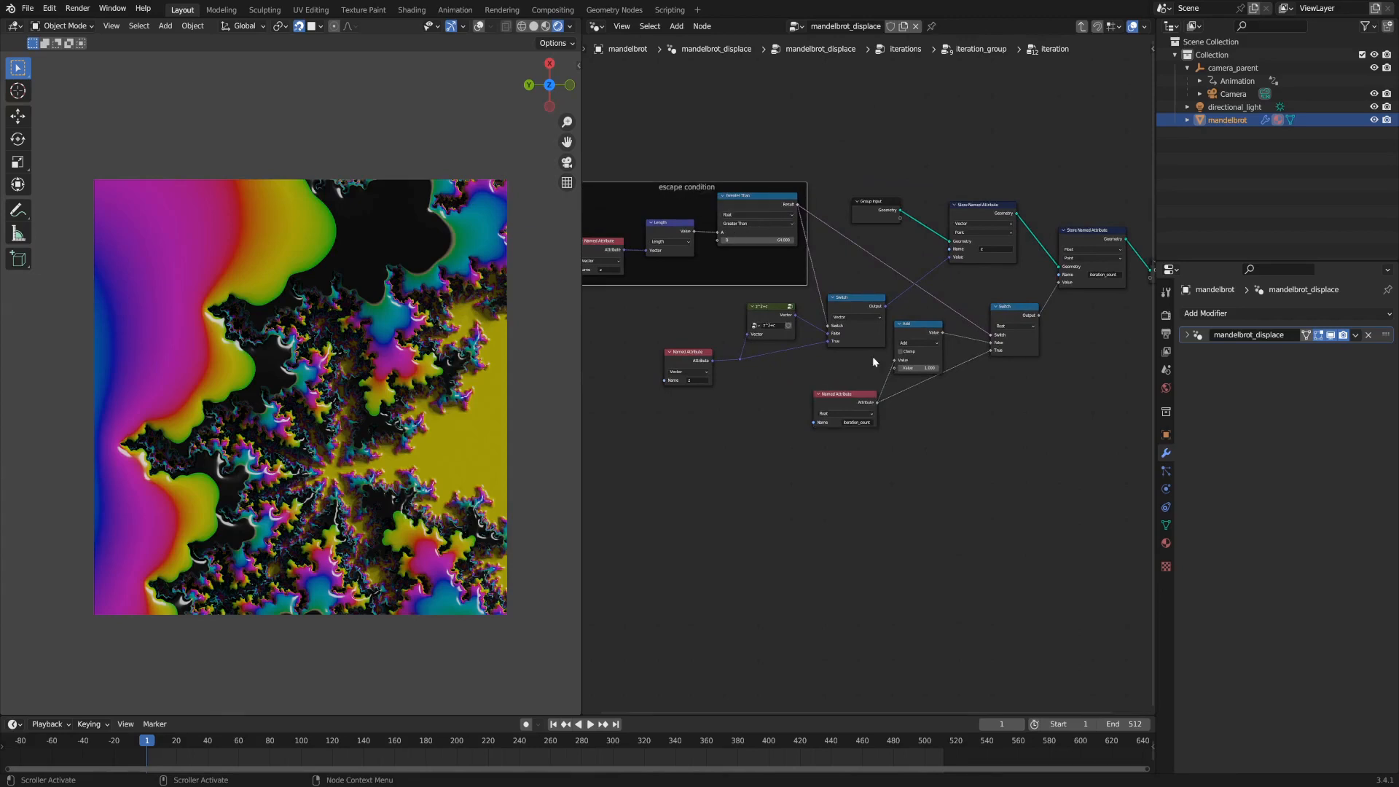
Examine the iteration_count Named Attribute's path through the Add and float Switch nodes to the Group Output.
{"action": "left_click", "coordinate": [838, 410]}
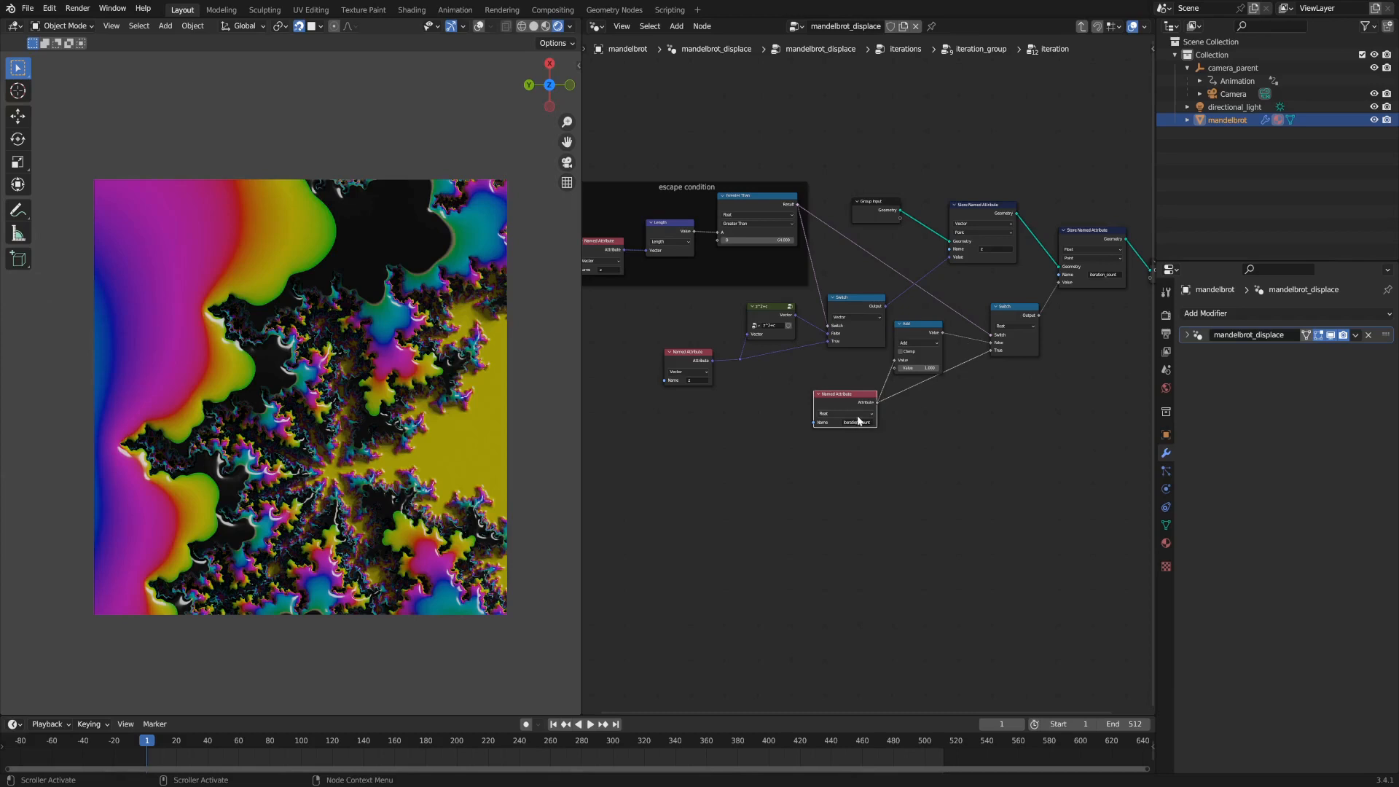
{"action": "scroll", "coordinate": [971, 412], "scroll_direction": "down", "scroll_amount": 1}
{"action": "middle_click_drag", "start_coordinate": [952, 415], "coordinate": [861, 421]}
{"action": "left_click", "coordinate": [1073, 292]}
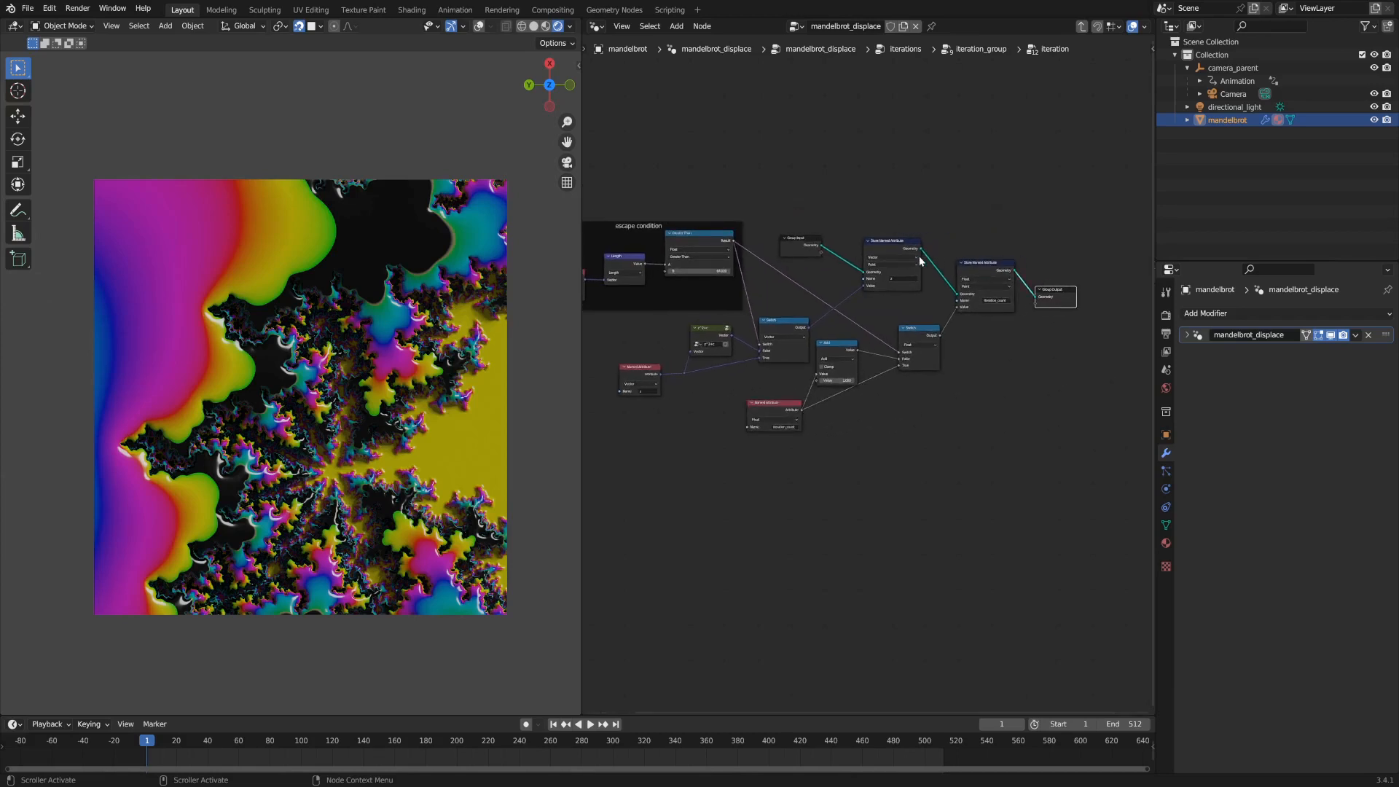
Exit the iteration, iteration_group and iterations groups back to the top-level mandelbrot_displace tree.
{"action": "key", "text": "Tab"}
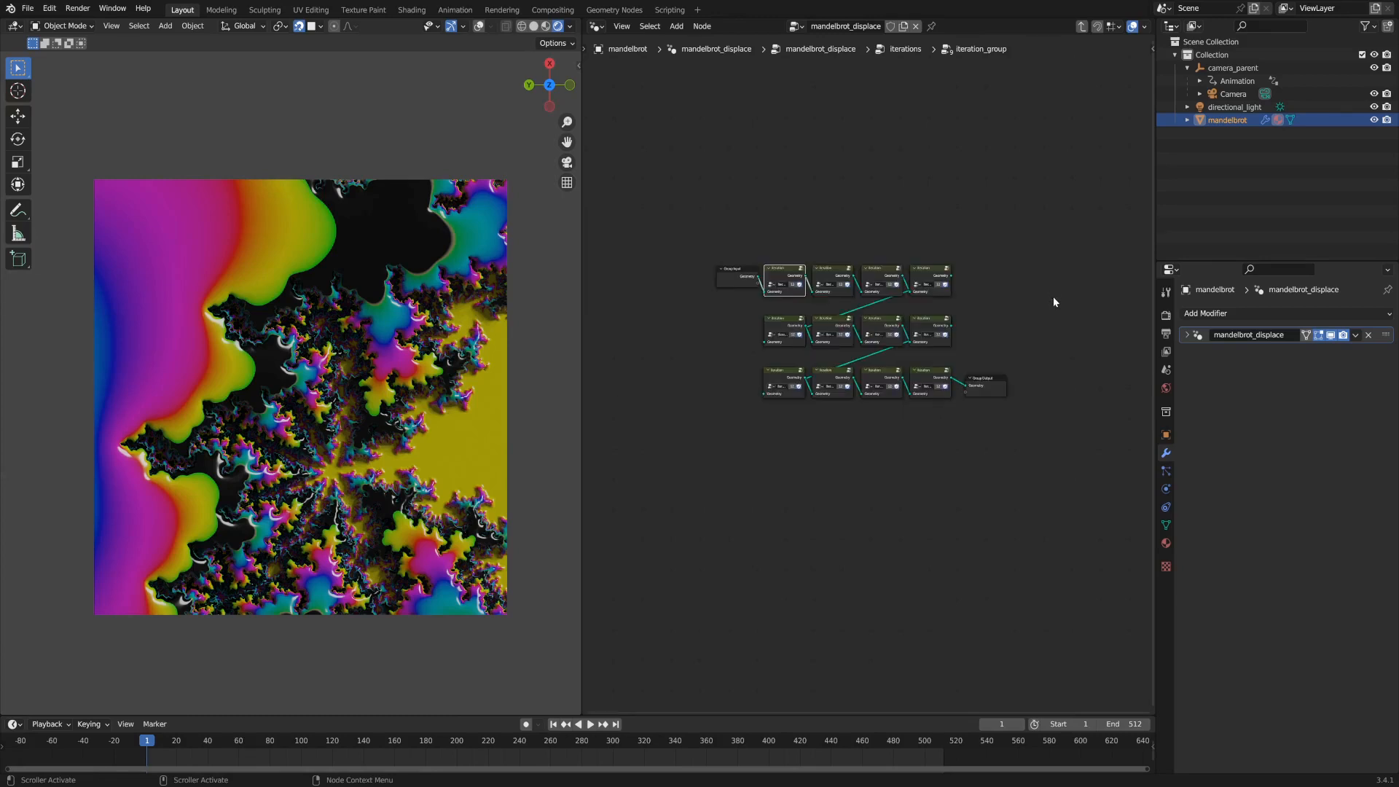
{"action": "scroll", "coordinate": [1007, 357], "scroll_direction": "up", "scroll_amount": 2}
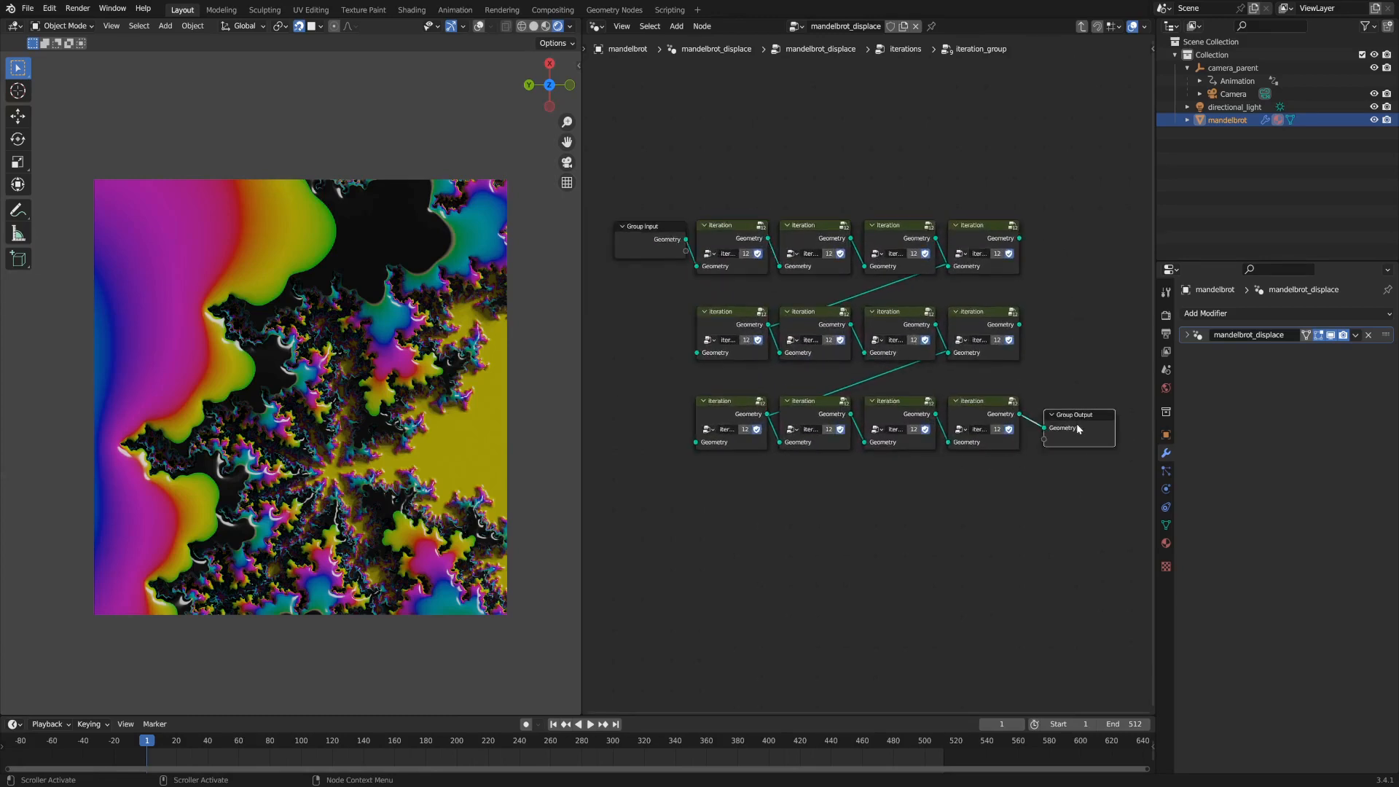
{"action": "key", "text": "Tab"}
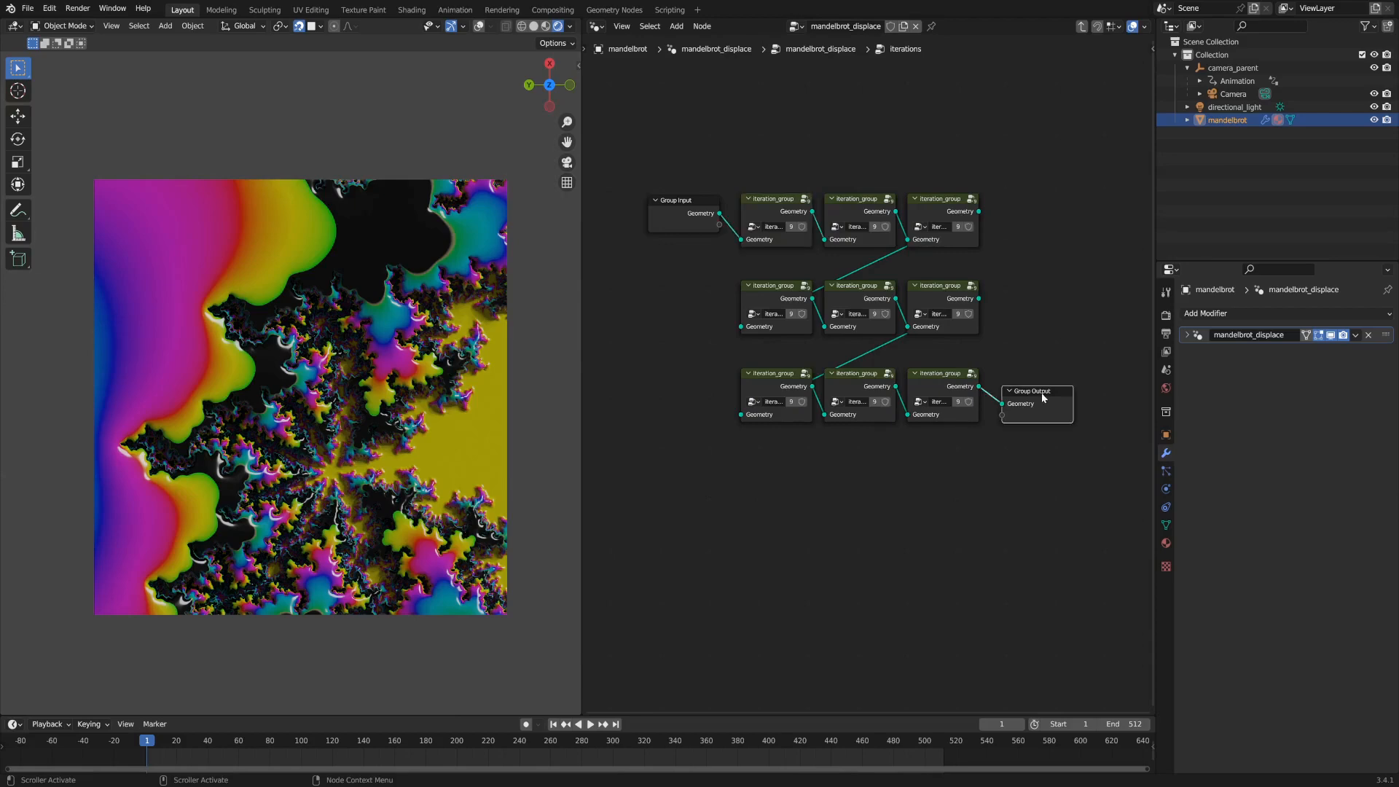
{"action": "key", "text": "Tab"}
{"action": "scroll", "coordinate": [951, 347], "scroll_direction": "down", "scroll_amount": 3}
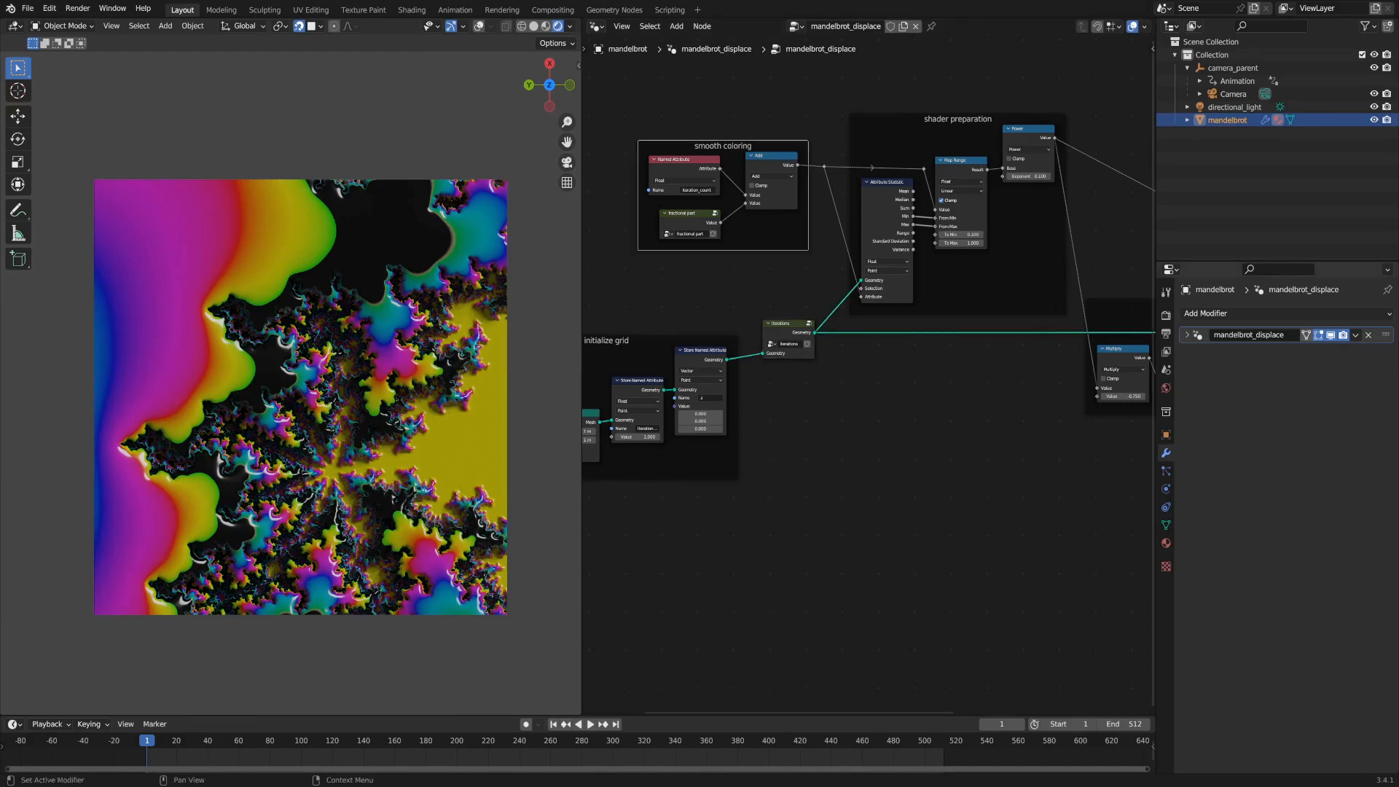
Examine the smooth coloring frame and its connection to the shader preparation frame.
{"action": "middle_click_drag", "start_coordinate": [758, 311], "coordinate": [873, 398]}
{"action": "scroll", "coordinate": [818, 171], "scroll_direction": "up", "scroll_amount": 3}
{"action": "scroll", "coordinate": [836, 182], "scroll_direction": "up", "scroll_amount": 2}
{"action": "left_click_drag", "start_coordinate": [836, 144], "coordinate": [833, 145]}
{"action": "middle_click_drag", "start_coordinate": [956, 368], "coordinate": [852, 345]}
{"action": "scroll", "coordinate": [884, 369], "scroll_direction": "down", "scroll_amount": 2}
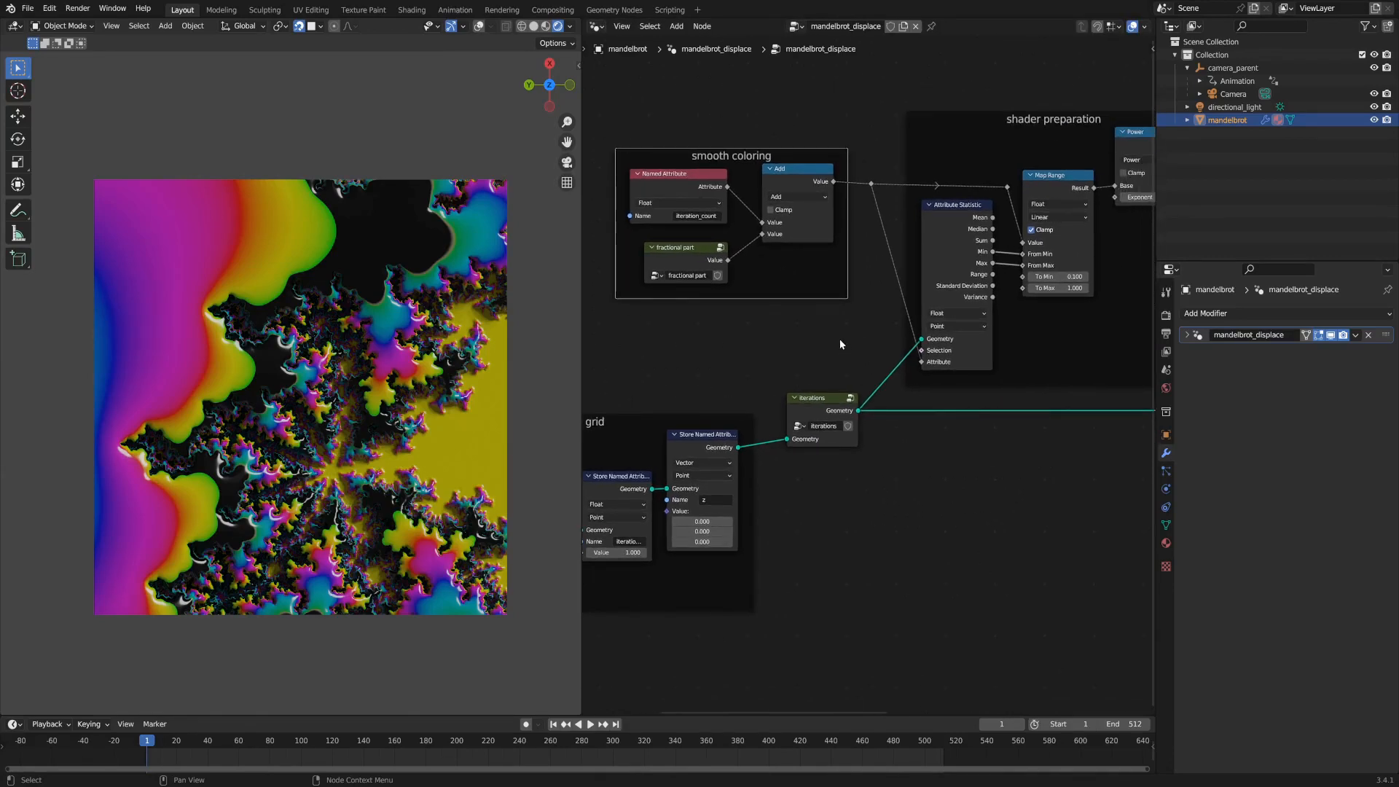
Link iteration_count directly to the reroute past the Add node to compare the coloring, and restore the Add link.
{"action": "left_click_drag", "start_coordinate": [680, 181], "coordinate": [673, 174]}
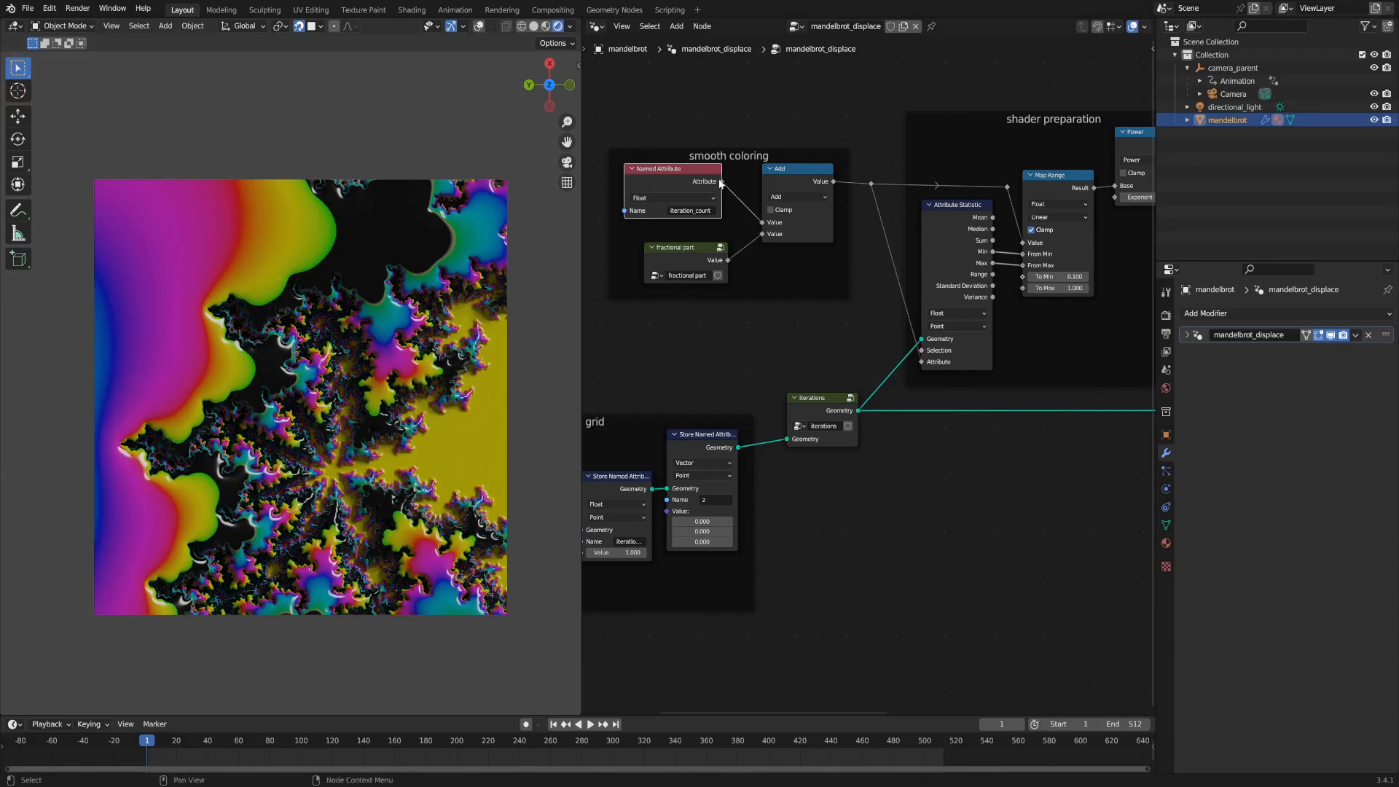
{"action": "left_click_drag", "start_coordinate": [720, 184], "coordinate": [869, 185]}
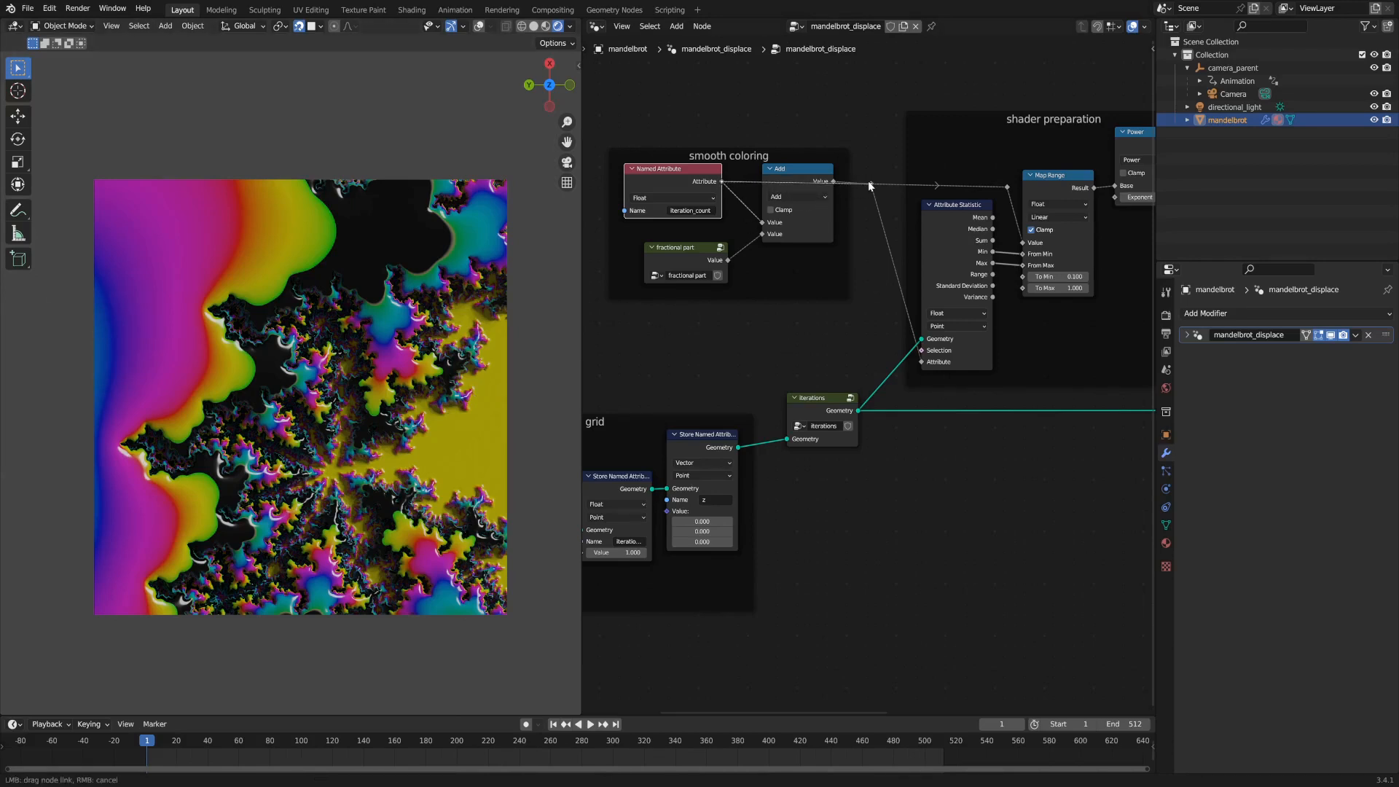
{"action": "scroll", "coordinate": [204, 349], "scroll_direction": "up", "scroll_amount": 1}
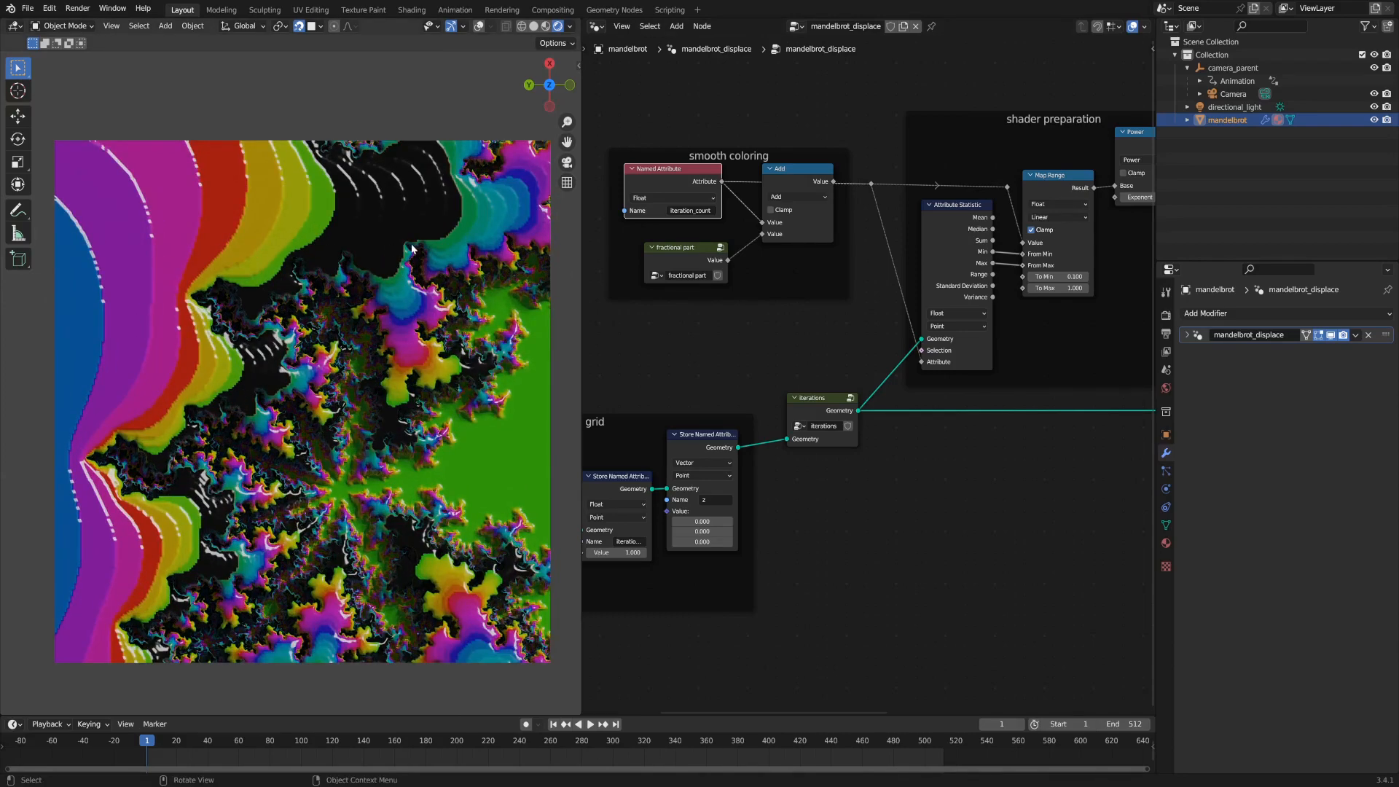
{"action": "left_click_drag", "start_coordinate": [833, 182], "coordinate": [870, 190]}
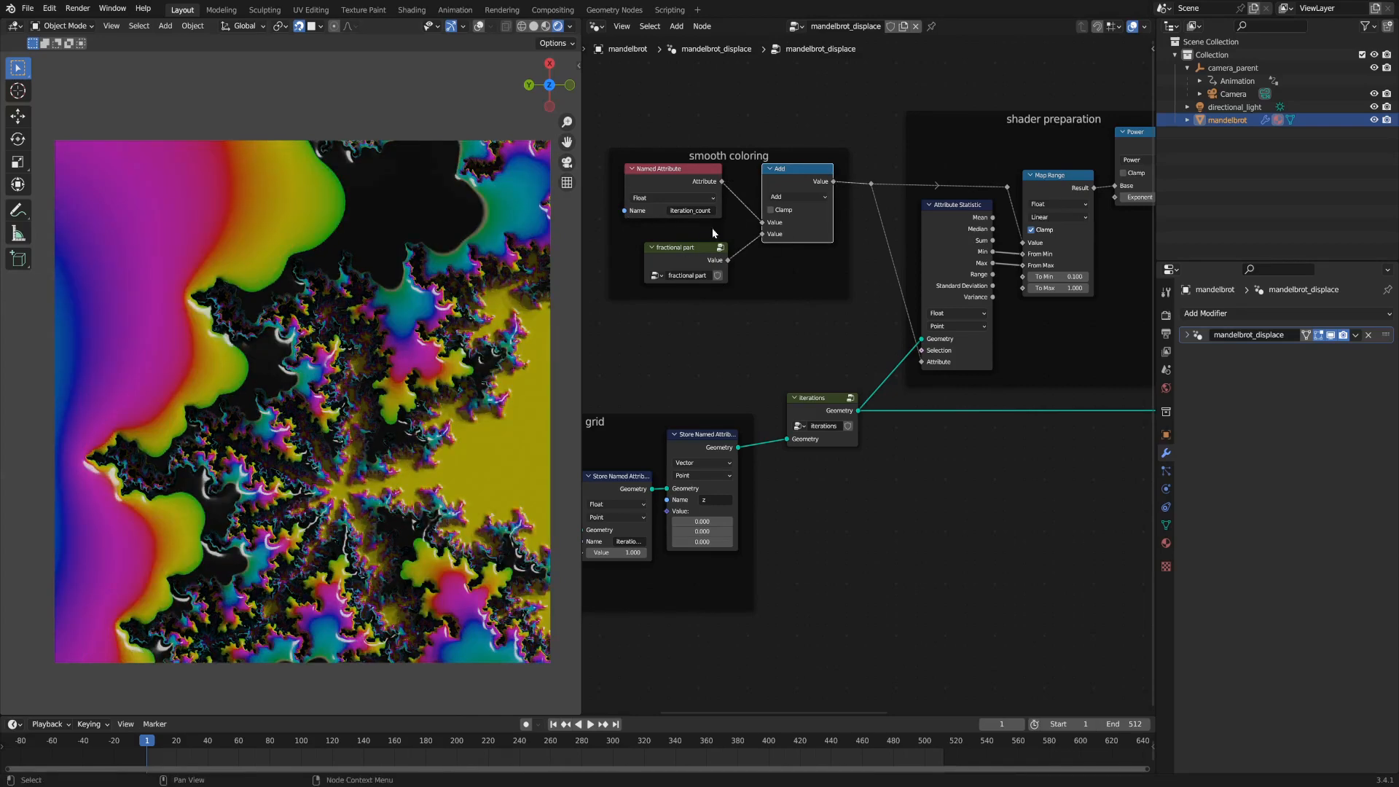
Enter the fractional part group in the smooth coloring frame and view its whole node chain.
{"action": "mouse_move", "coordinate": [686, 260]}
{"action": "left_mouse_down"}
{"action": "mouse_move", "coordinate": [683, 249]}
{"action": "mouse_move", "coordinate": [693, 272]}
{"action": "left_mouse_up"}
{"action": "left_click_drag", "start_coordinate": [685, 182], "coordinate": [697, 184]}
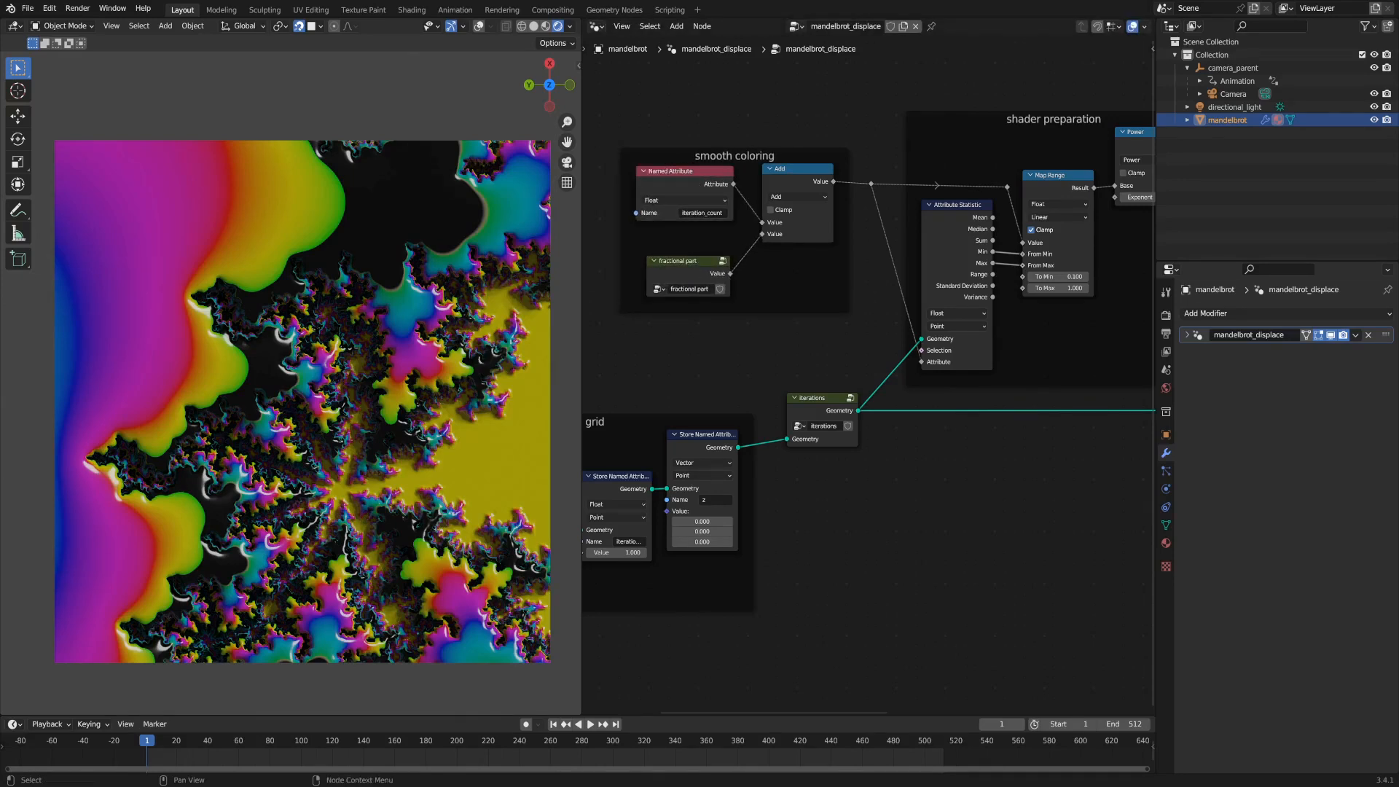
{"action": "left_click", "coordinate": [682, 279]}
{"action": "scroll", "coordinate": [764, 281], "scroll_direction": "up", "scroll_amount": 2}
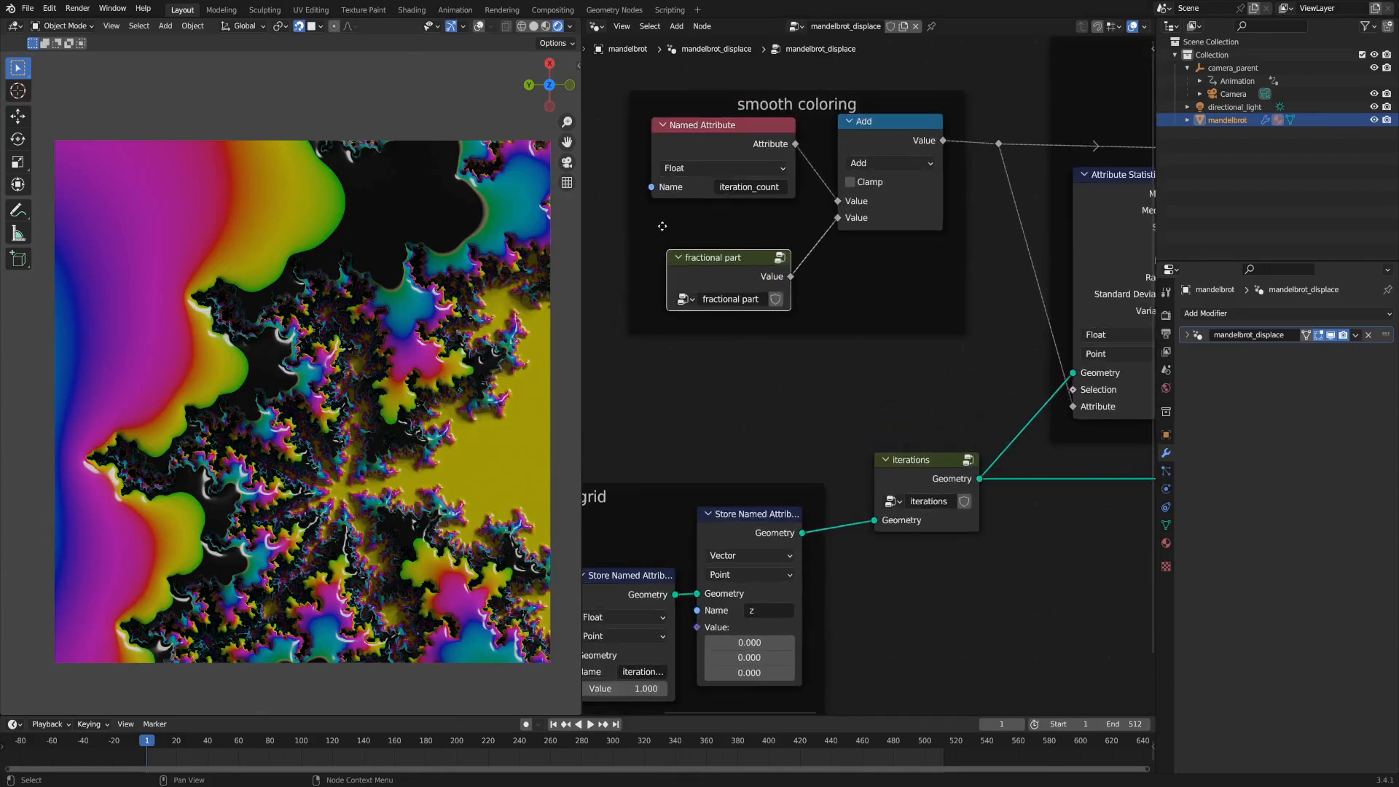
{"action": "key", "text": "Tab"}
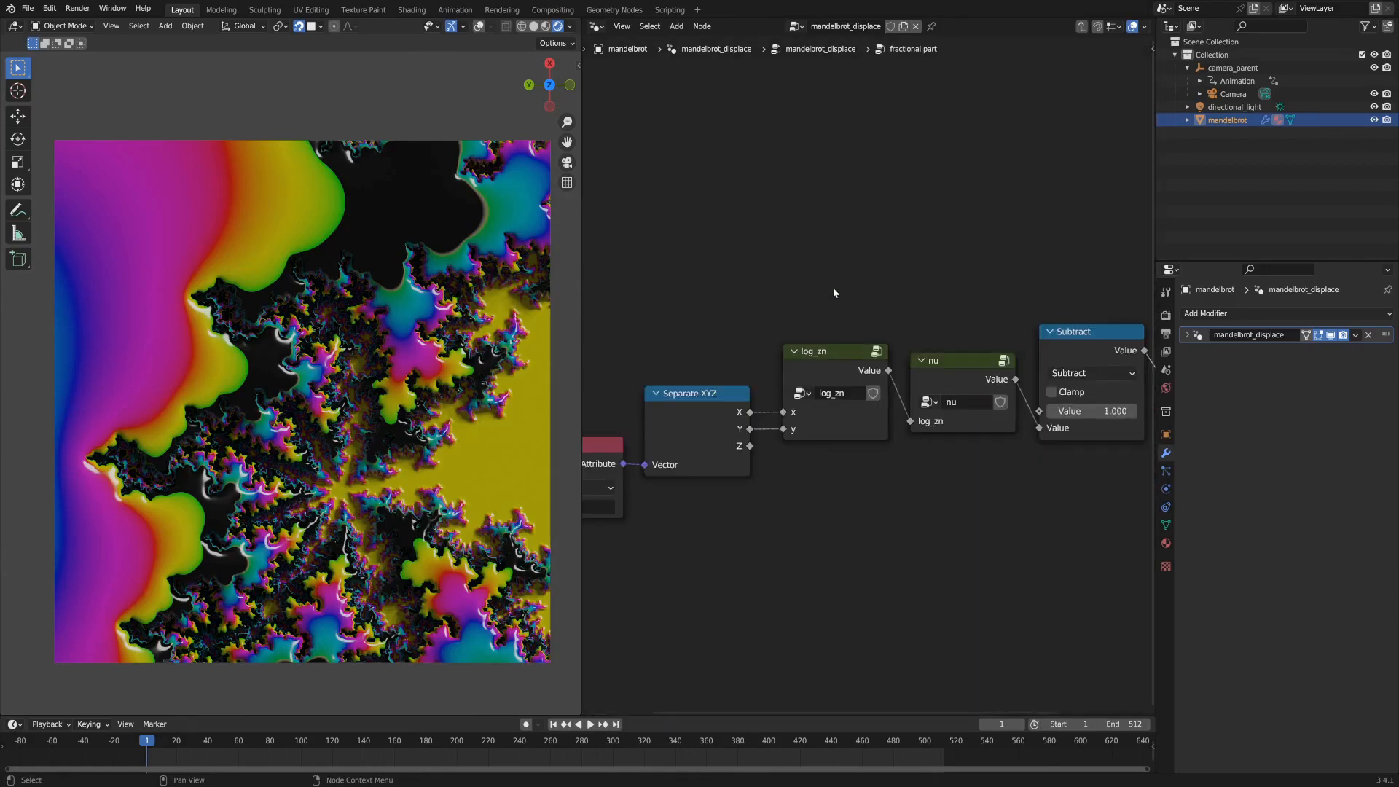
{"action": "key", "text": "Home"}
{"action": "middle_click_drag", "start_coordinate": [919, 278], "coordinate": [869, 241]}
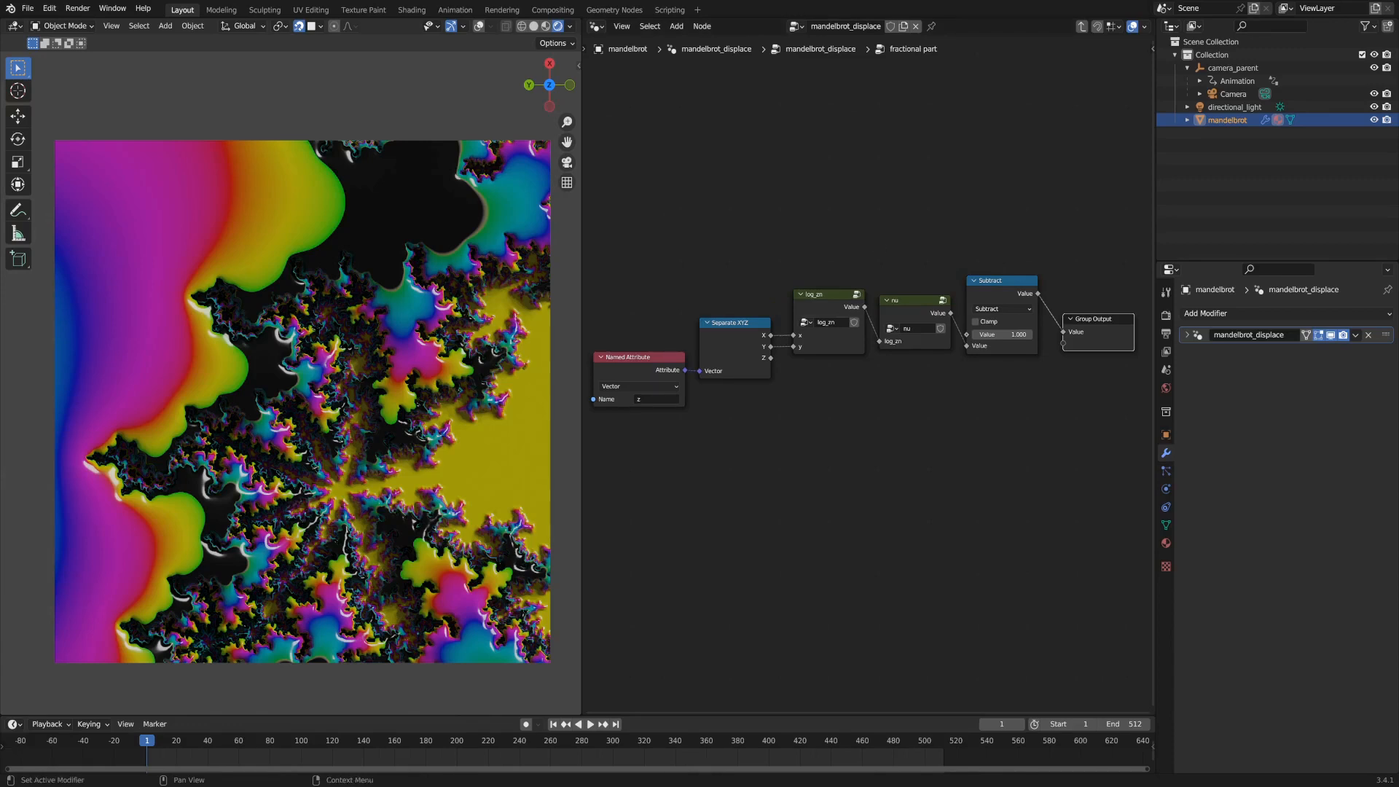
Examine how the z Named Attribute is split by Separate XYZ into the x and y inputs of log_zn.
{"action": "left_click", "coordinate": [926, 463]}
{"action": "left_click", "coordinate": [635, 367]}
{"action": "left_click", "coordinate": [807, 429]}
{"action": "left_click", "coordinate": [739, 339]}
{"action": "scroll", "coordinate": [739, 339], "scroll_direction": "up", "scroll_amount": 3}
{"action": "middle_click_drag", "start_coordinate": [680, 311], "coordinate": [791, 293]}
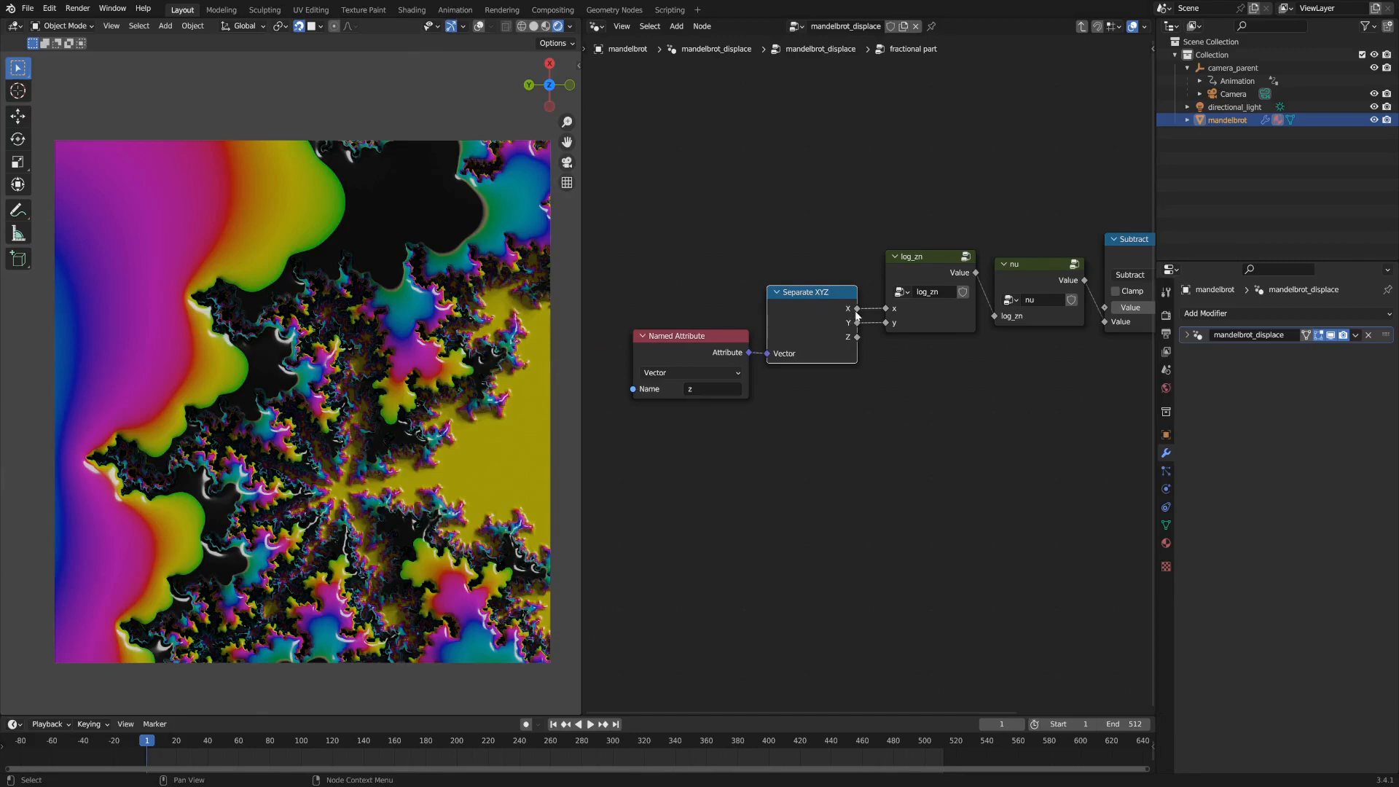
{"action": "middle_click_drag", "start_coordinate": [916, 274], "coordinate": [808, 282]}
Enter the log_zn group and bring its complete node chain into view.
{"action": "left_click", "coordinate": [806, 269]}
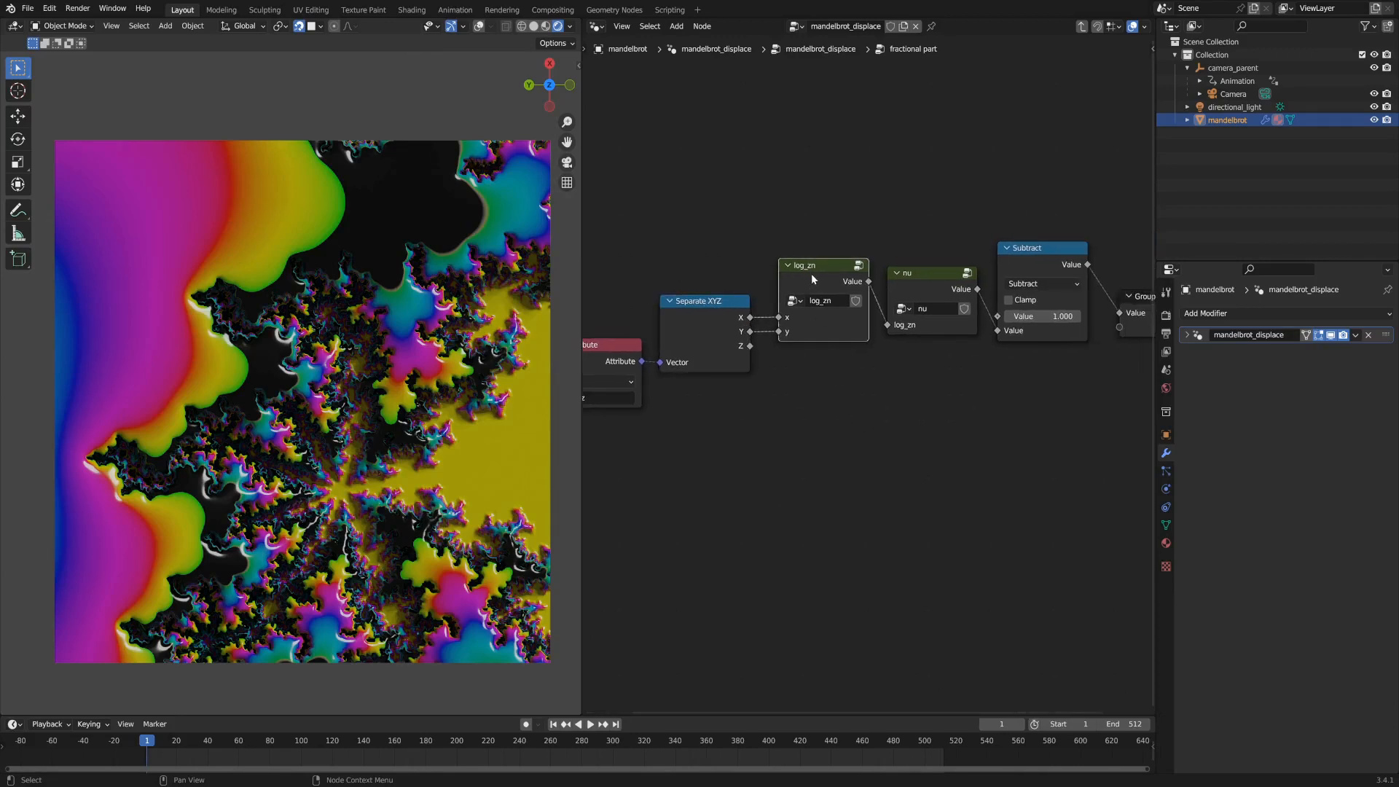
{"action": "key", "text": "Tab"}
{"action": "scroll", "coordinate": [813, 270], "scroll_direction": "down", "scroll_amount": 5}
{"action": "middle_click_drag", "start_coordinate": [813, 270], "coordinate": [806, 350]}
{"action": "scroll", "coordinate": [800, 357], "scroll_direction": "up", "scroll_amount": 2}
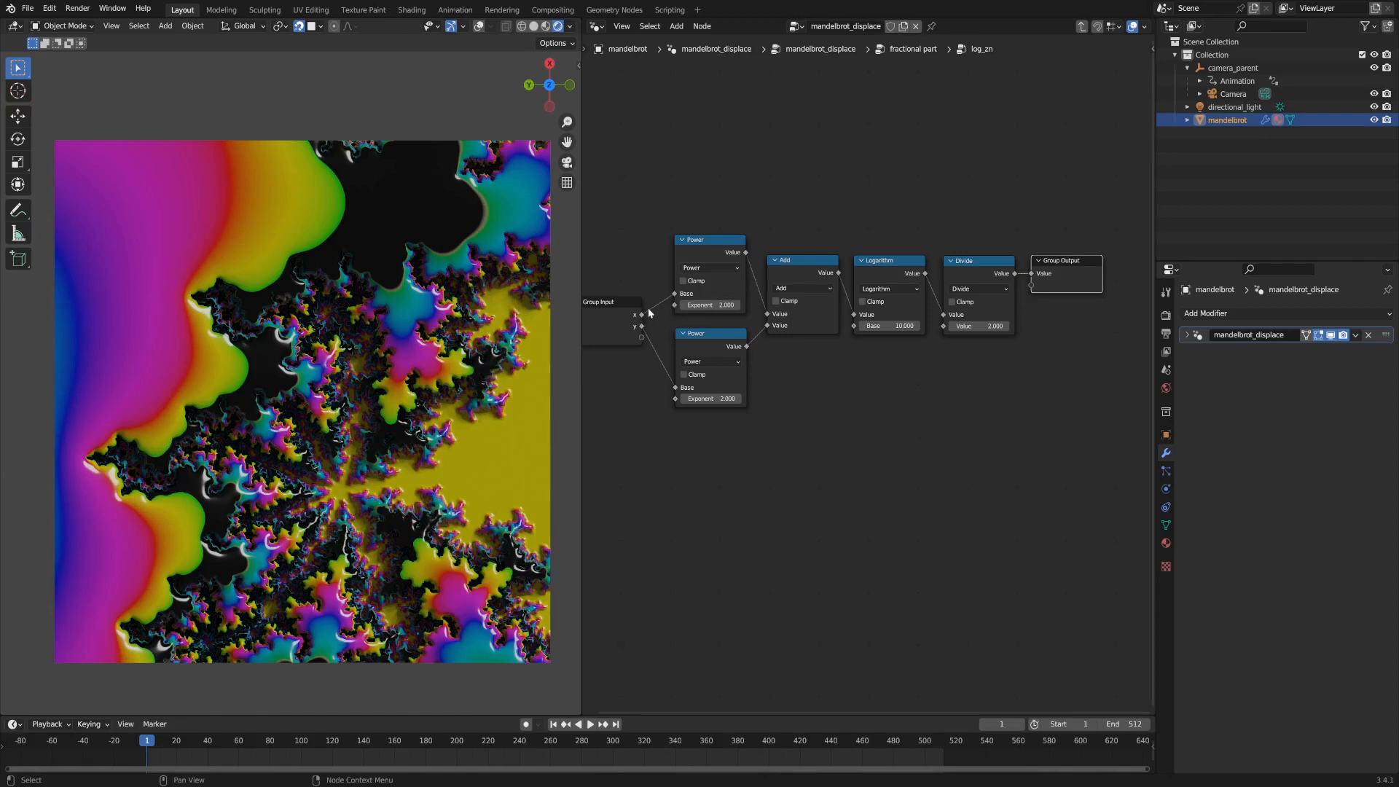
Trace the squared x and y values through the Add, Logarithm and Divide nodes to the Group Output.
{"action": "left_click", "coordinate": [808, 267]}
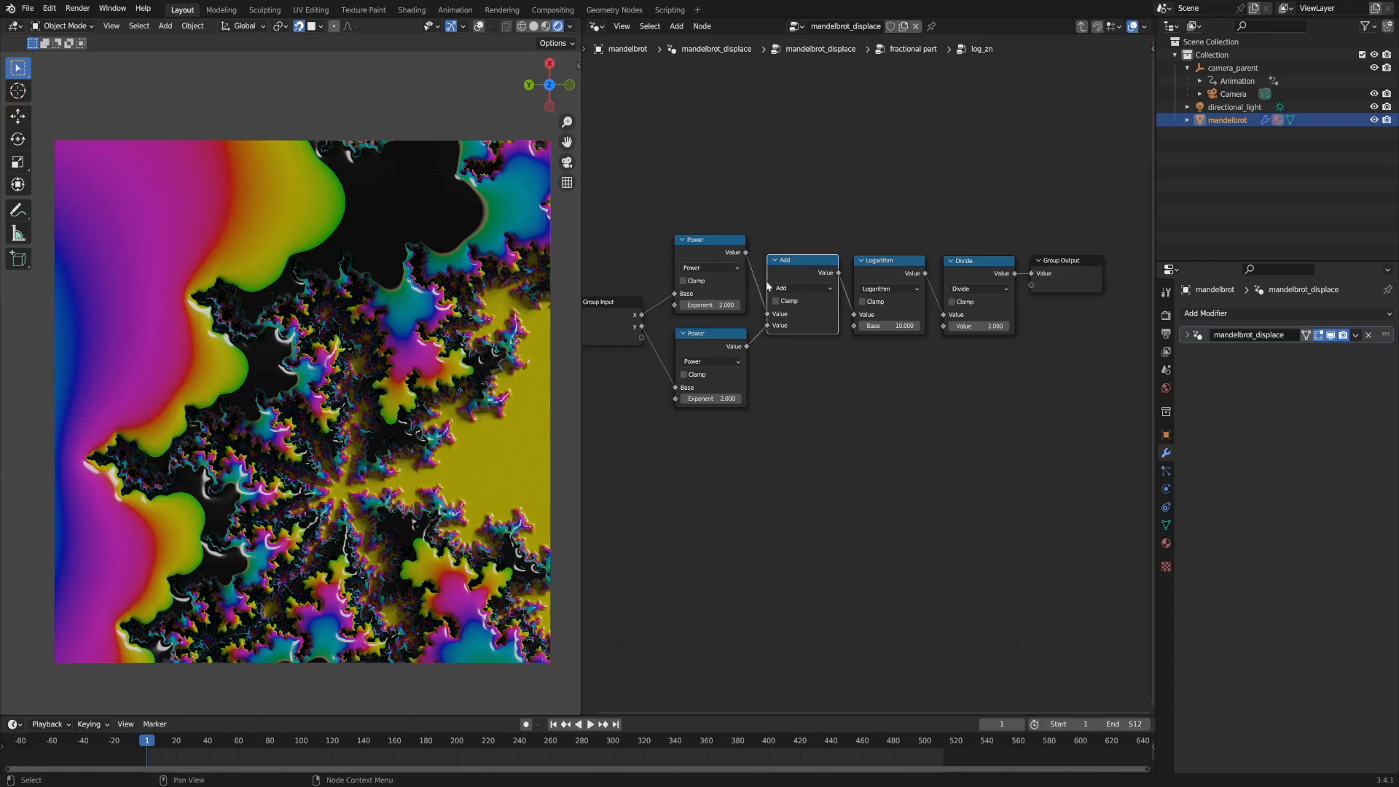
{"action": "left_click", "coordinate": [890, 271]}
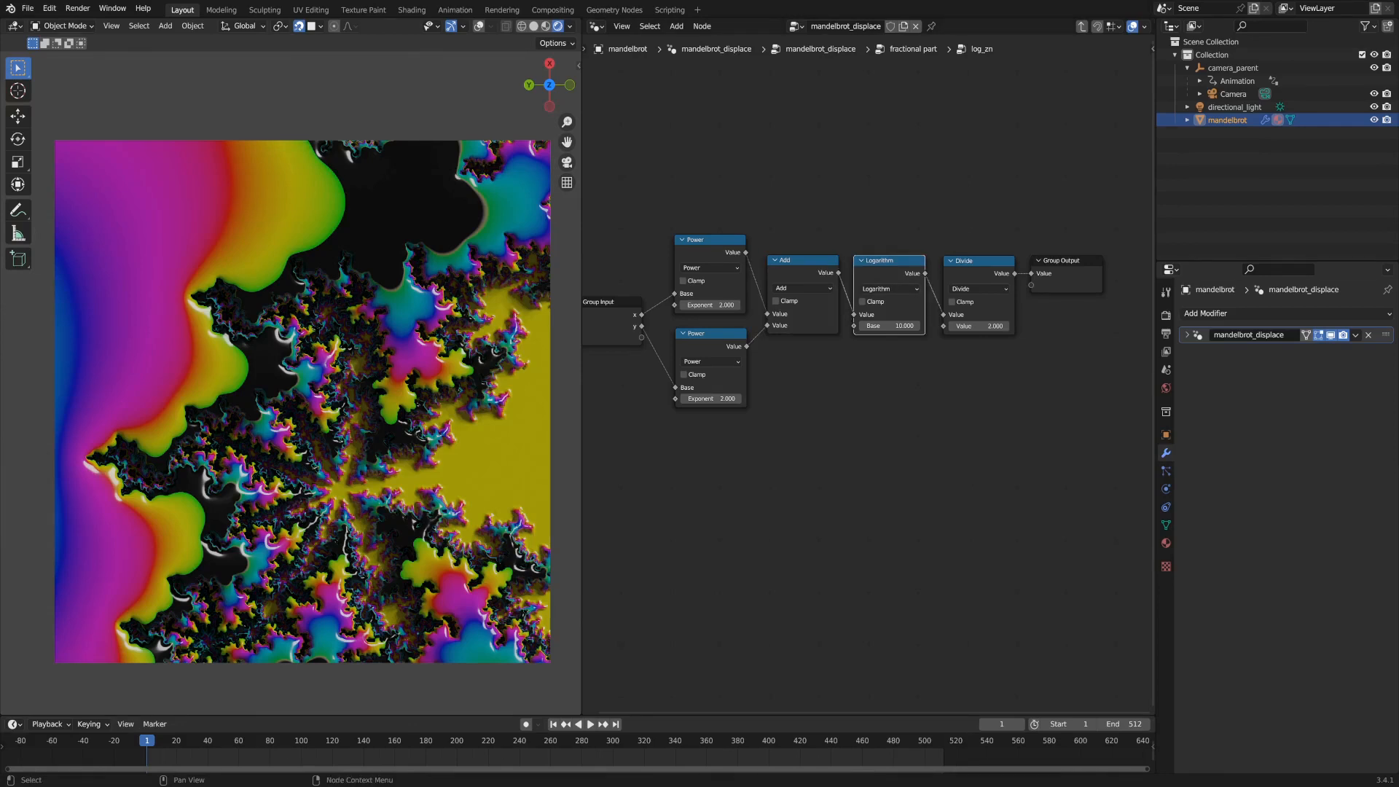
{"action": "left_click", "coordinate": [788, 267]}
{"action": "left_click", "coordinate": [890, 272]}
{"action": "left_click", "coordinate": [967, 268]}
{"action": "left_click", "coordinate": [1064, 262]}
Exit the log_zn group, check how it feeds nu, and enter the nu group to view its nodes.
{"action": "key", "text": "Tab"}
{"action": "scroll", "coordinate": [920, 361], "scroll_direction": "up", "scroll_amount": 2}
{"action": "left_click", "coordinate": [932, 272]}
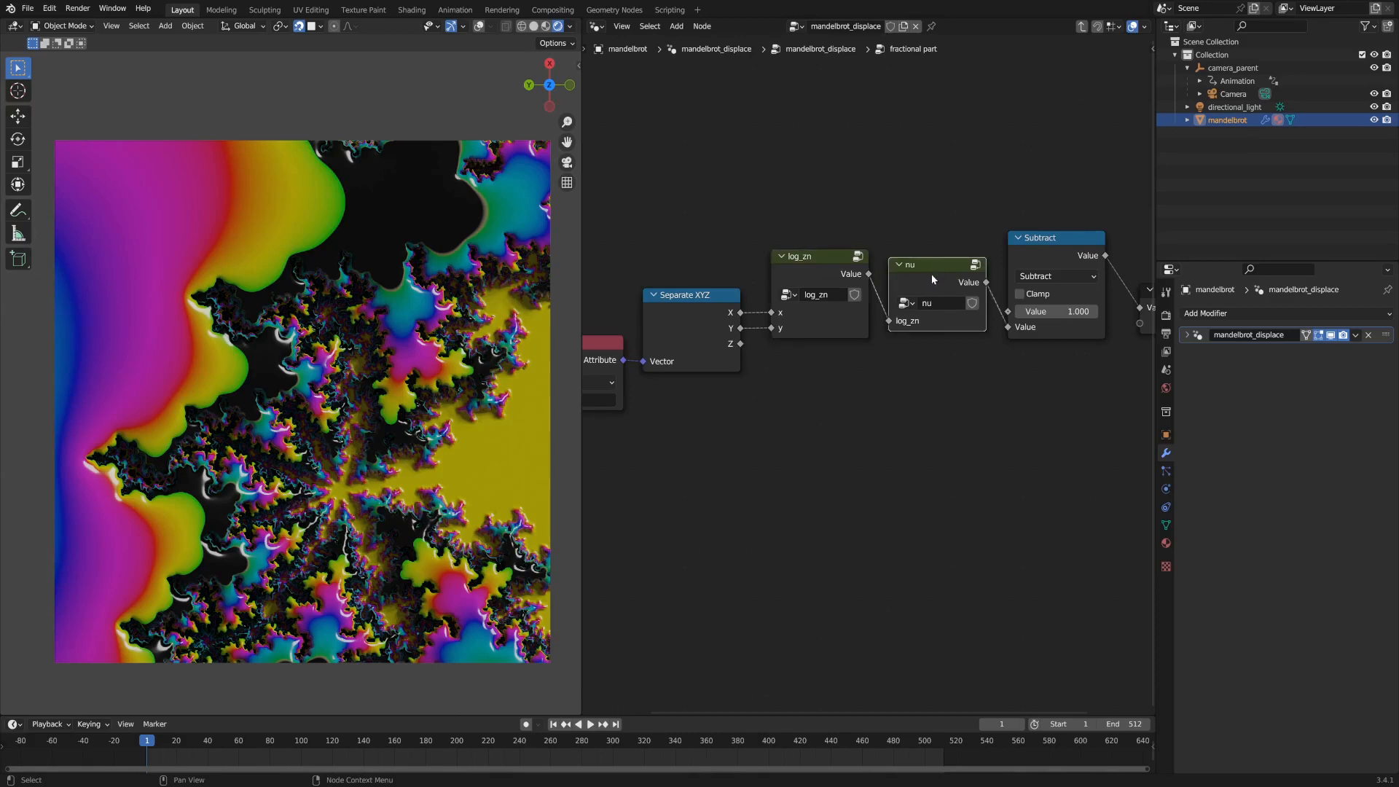
{"action": "middle_click_drag", "start_coordinate": [932, 273], "coordinate": [831, 287]}
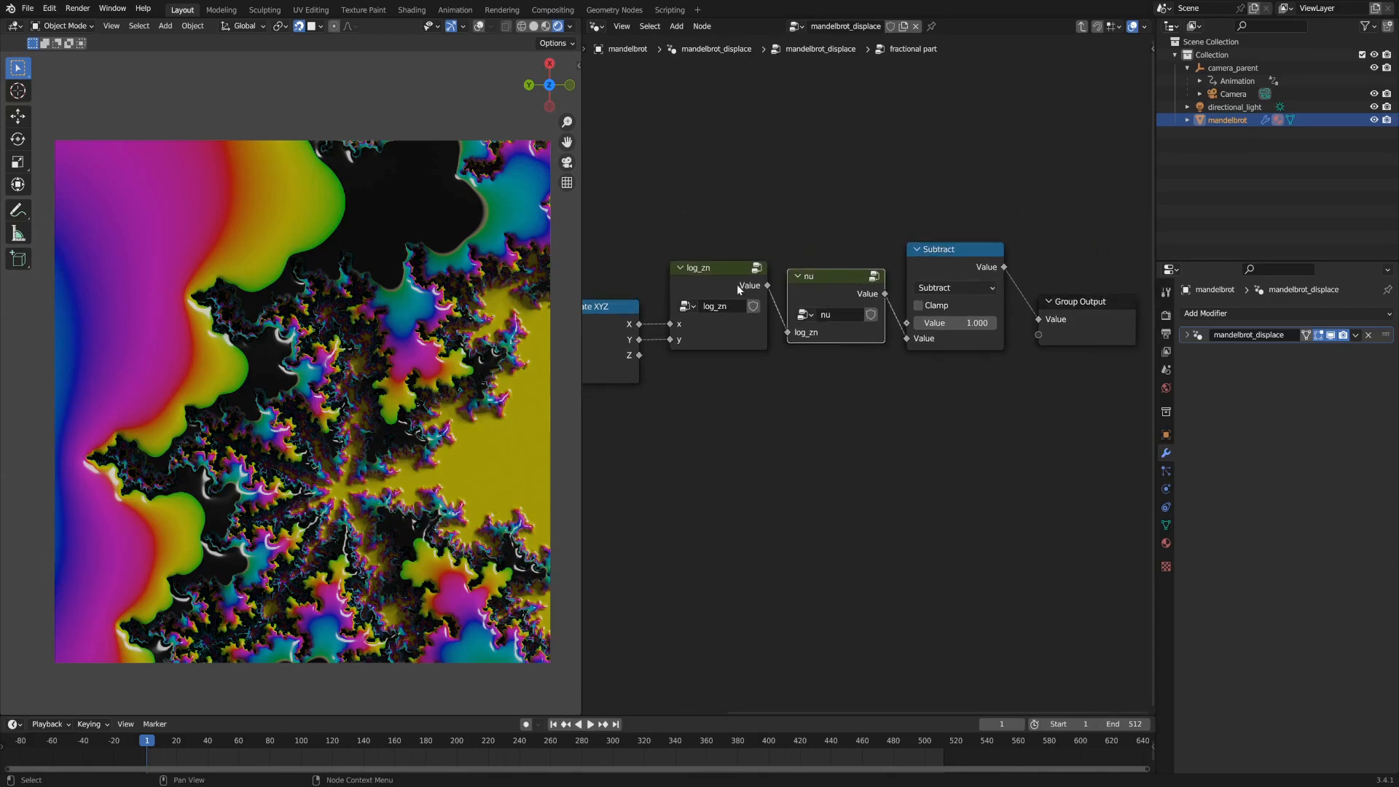
{"action": "left_click", "coordinate": [705, 281]}
{"action": "left_click", "coordinate": [827, 281]}
{"action": "key", "text": "Tab"}
{"action": "key", "text": "Home"}
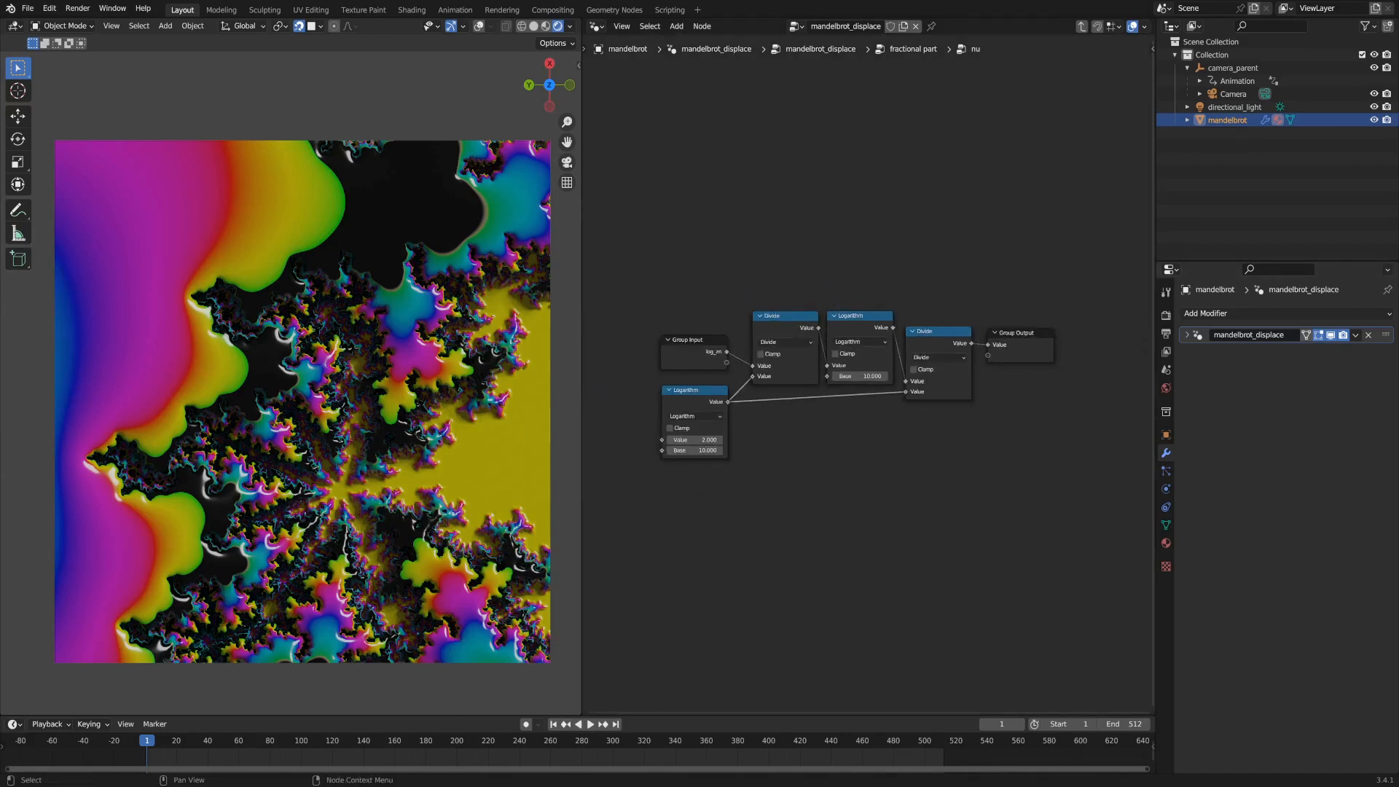
{"action": "scroll", "coordinate": [784, 448], "scroll_direction": "up", "scroll_amount": 2}
{"action": "scroll", "coordinate": [744, 458], "scroll_direction": "up", "scroll_amount": 1}
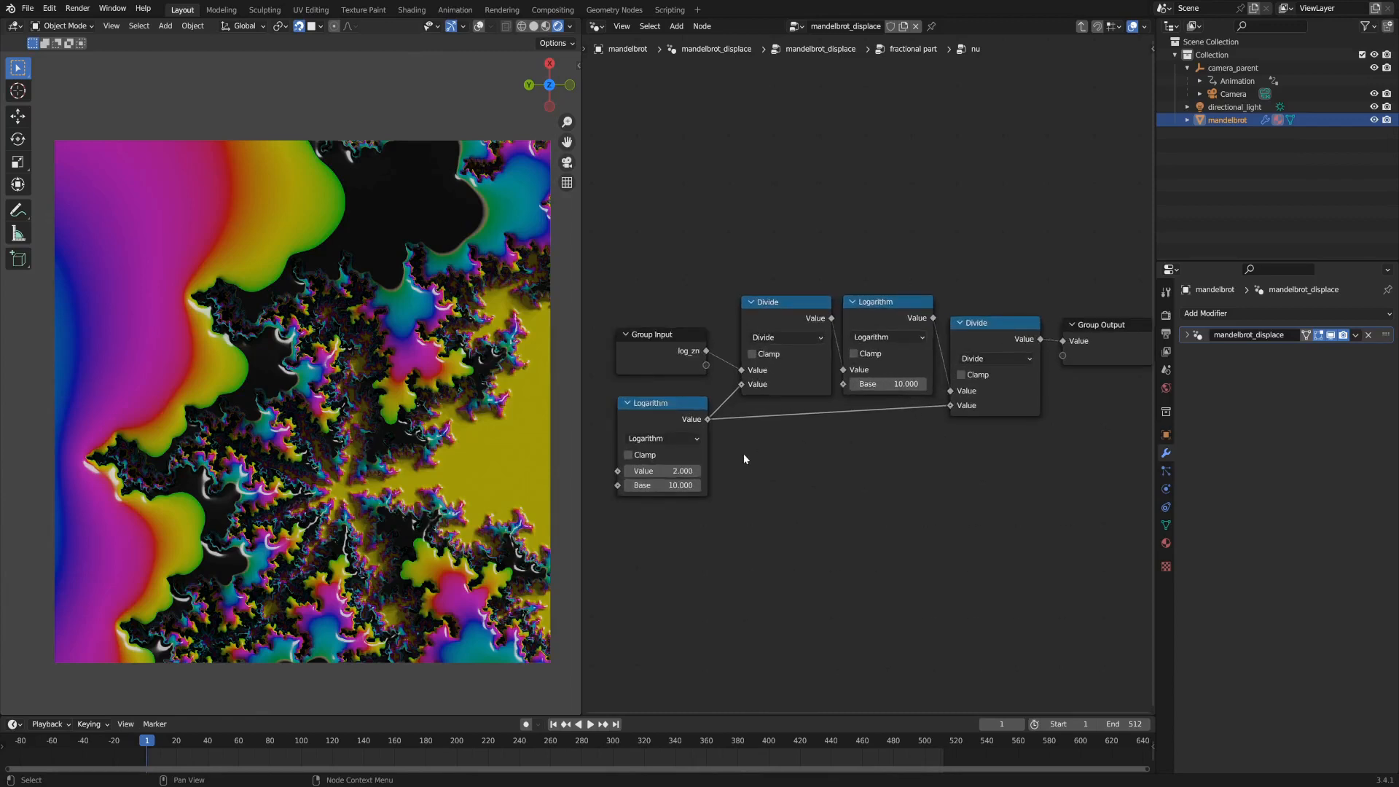
Examine how the first Divide node combines the log_zn input with the lower Logarithm node's output.
{"action": "left_click", "coordinate": [645, 429]}
{"action": "left_click", "coordinate": [781, 317]}
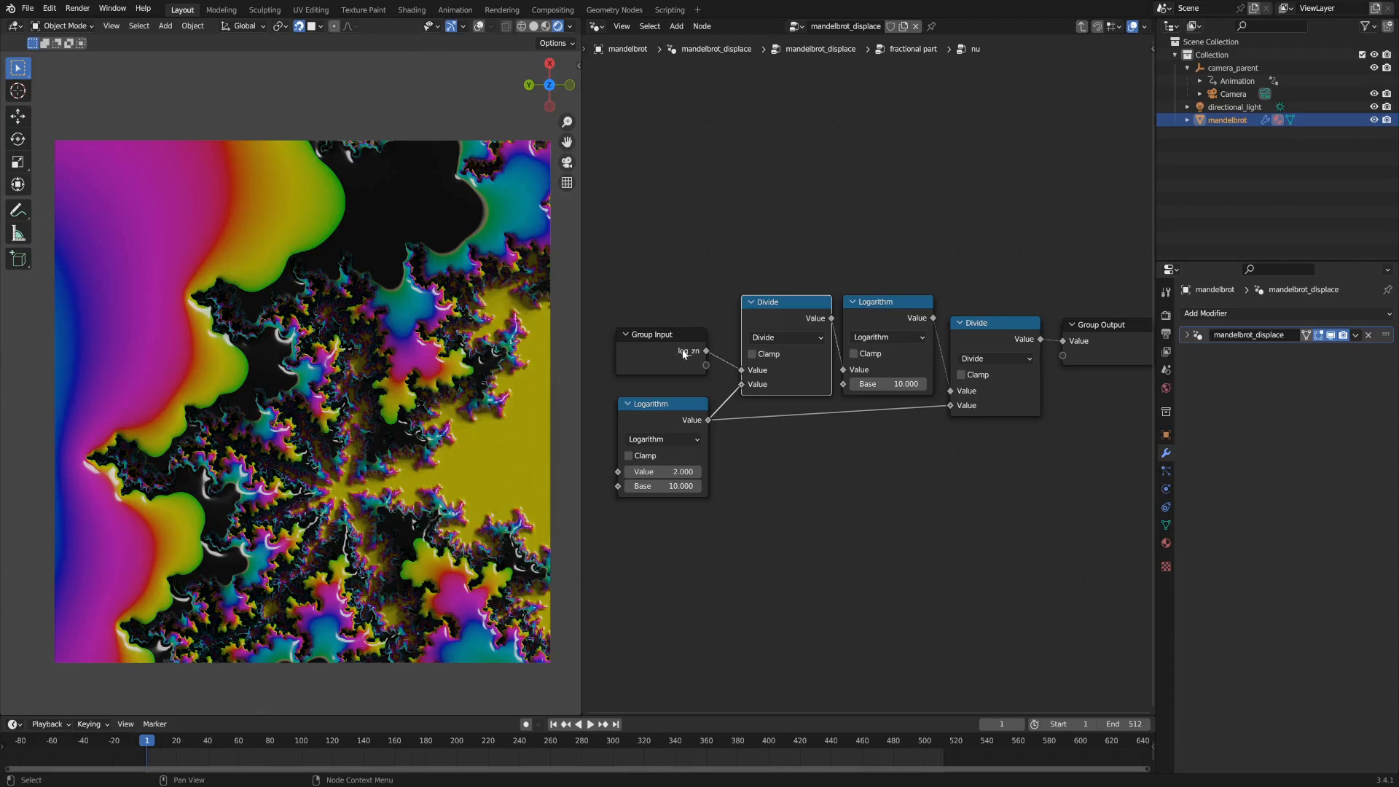
{"action": "left_click_drag", "start_coordinate": [663, 408], "coordinate": [659, 410]}
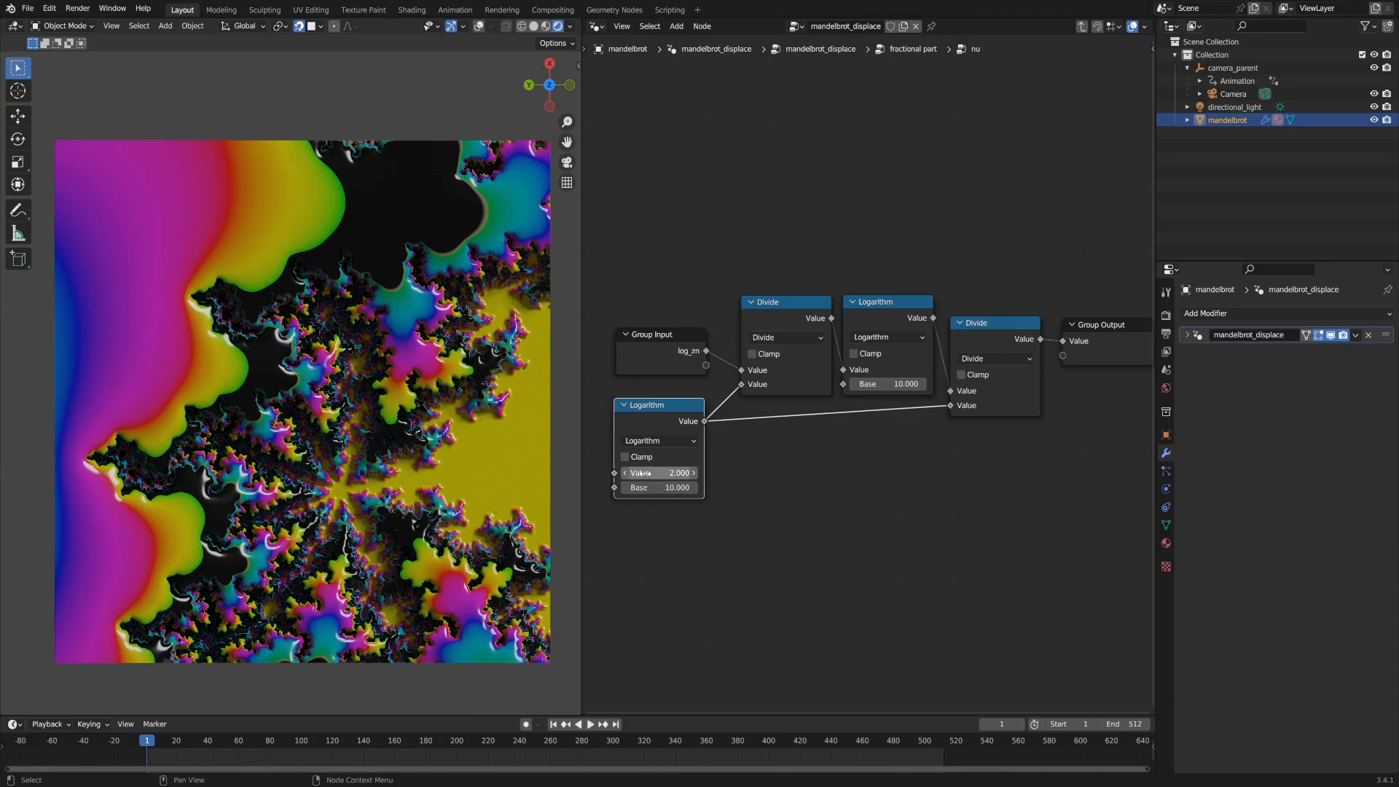
{"action": "left_click", "coordinate": [885, 307]}
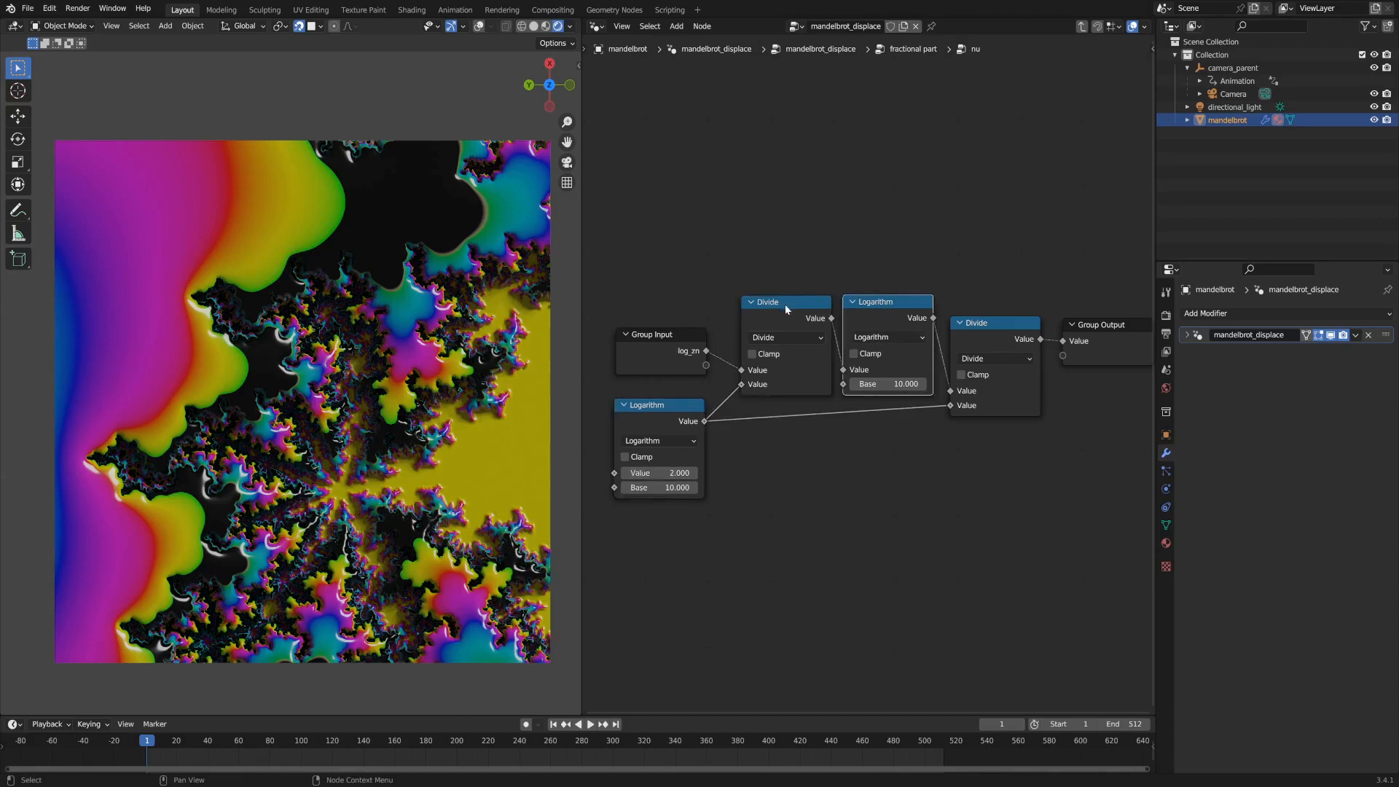
{"action": "left_click", "coordinate": [787, 307]}
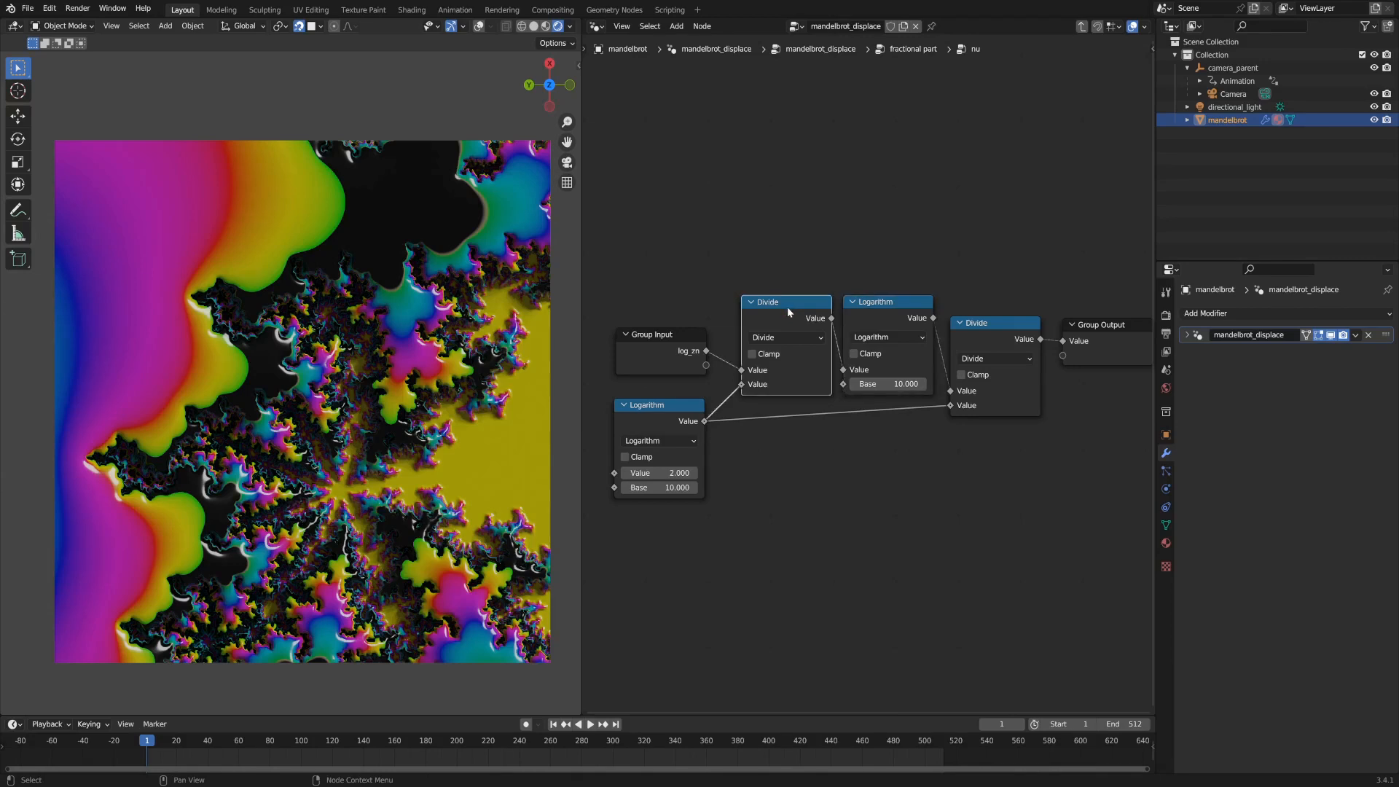
Trace the second Logarithm and final Divide nodes to the Group Output, and exit the nu group.
{"action": "middle_click_drag", "start_coordinate": [948, 401], "coordinate": [871, 376]}
{"action": "left_click", "coordinate": [807, 292]}
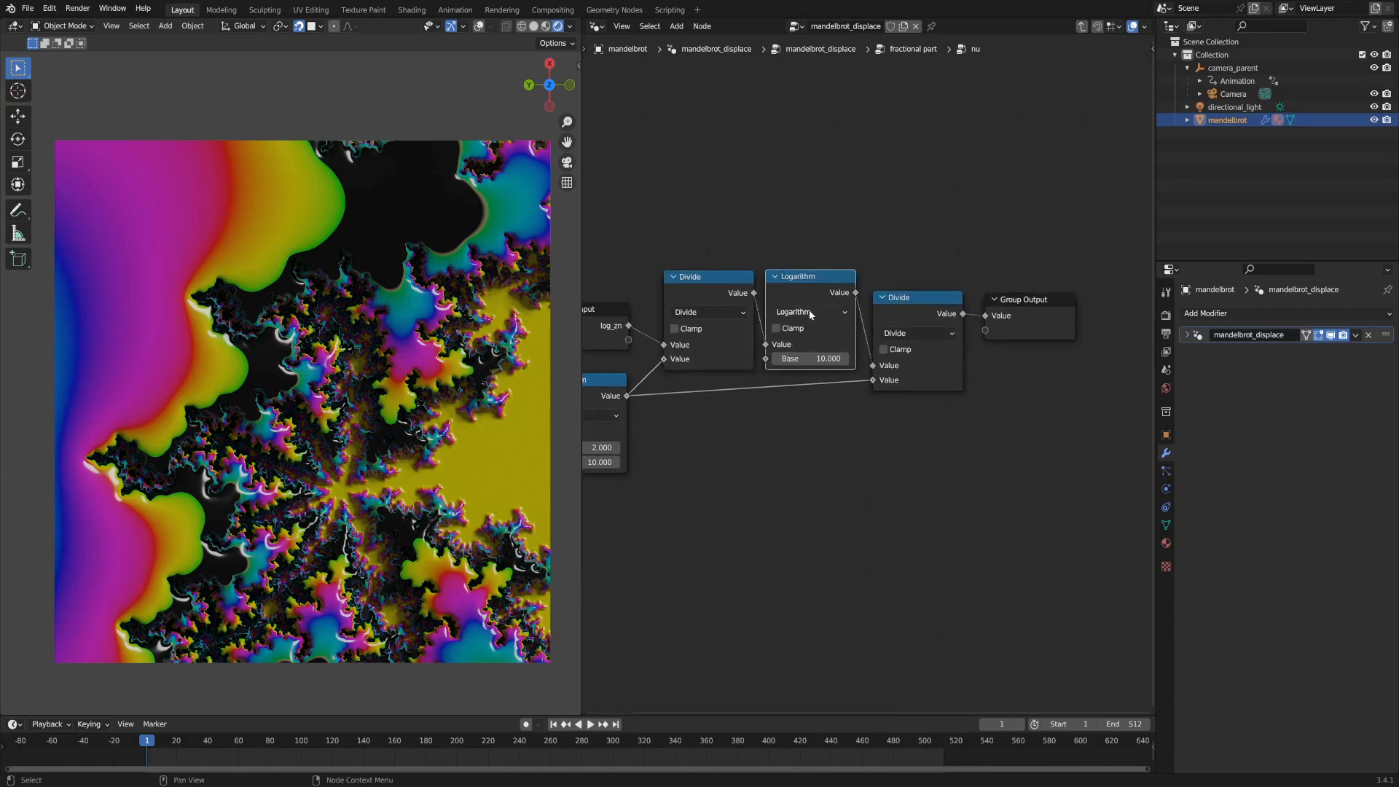
{"action": "scroll", "coordinate": [829, 293], "scroll_direction": "down", "scroll_amount": 1}
{"action": "middle_click_drag", "start_coordinate": [805, 223], "coordinate": [837, 143]}
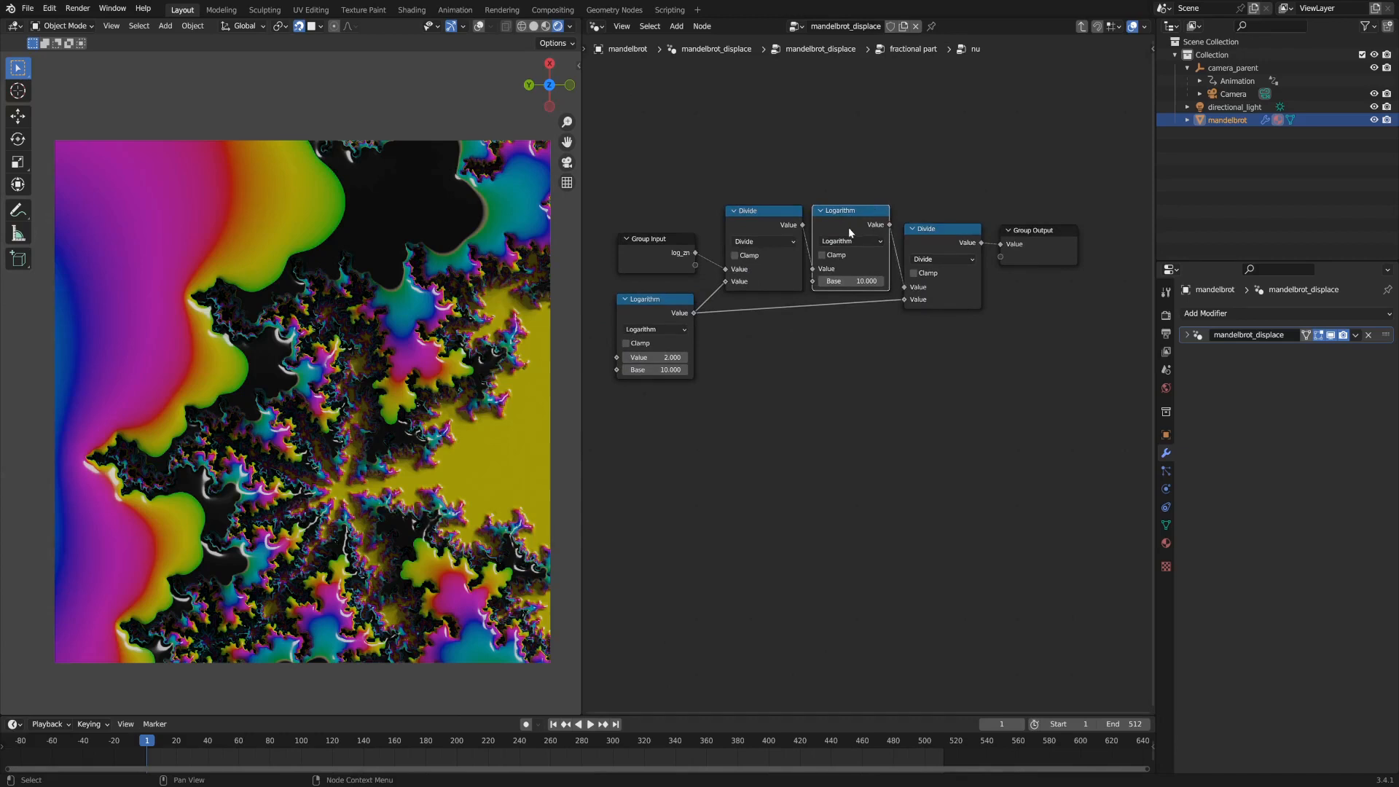
{"action": "left_click", "coordinate": [929, 244]}
{"action": "left_click_drag", "start_coordinate": [663, 312], "coordinate": [659, 316]}
{"action": "left_click", "coordinate": [947, 230]}
{"action": "left_click", "coordinate": [1039, 234]}
{"action": "key", "text": "Tab"}
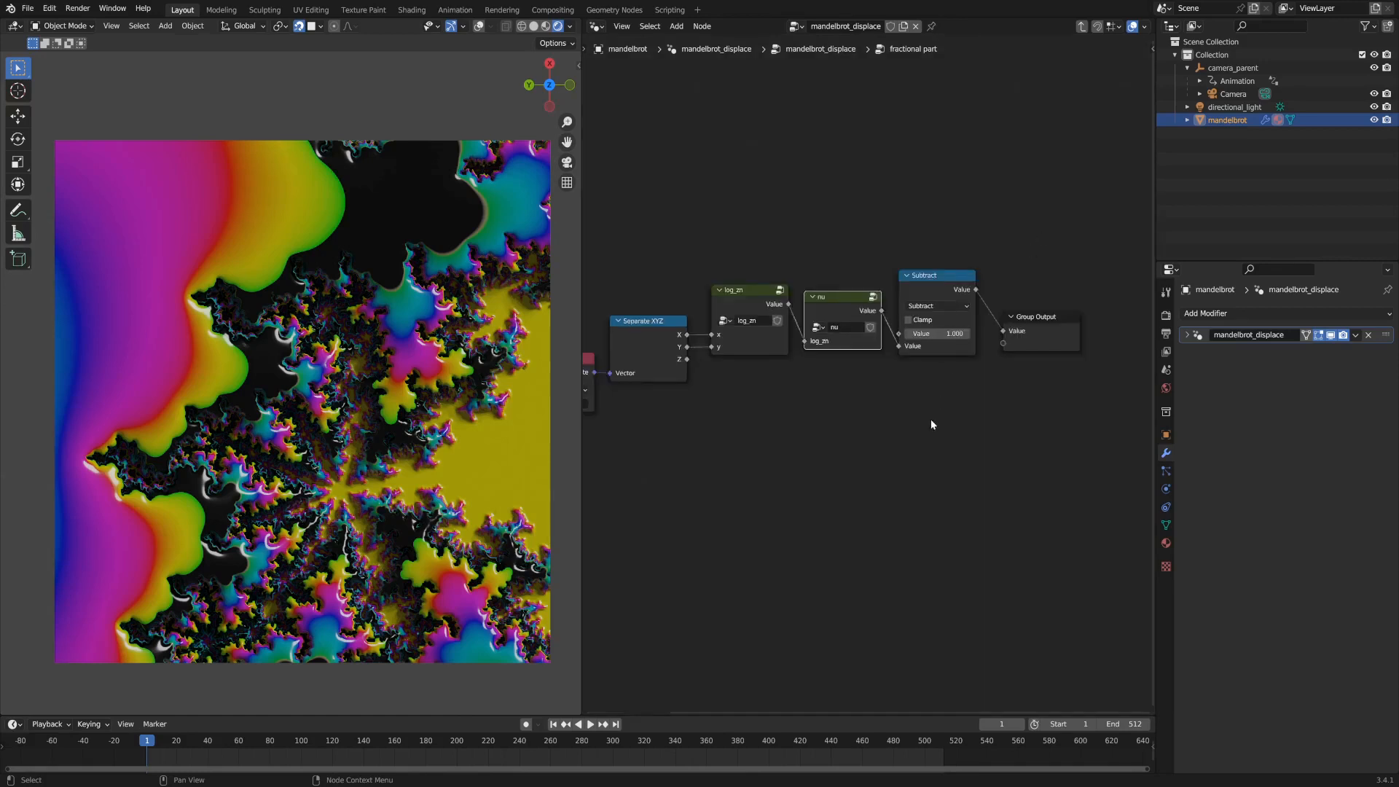
Examine how the Subtract node combines its 1.000 value with the nu output and feeds the Group Output.
{"action": "middle_click_drag", "start_coordinate": [953, 279], "coordinate": [908, 247]}
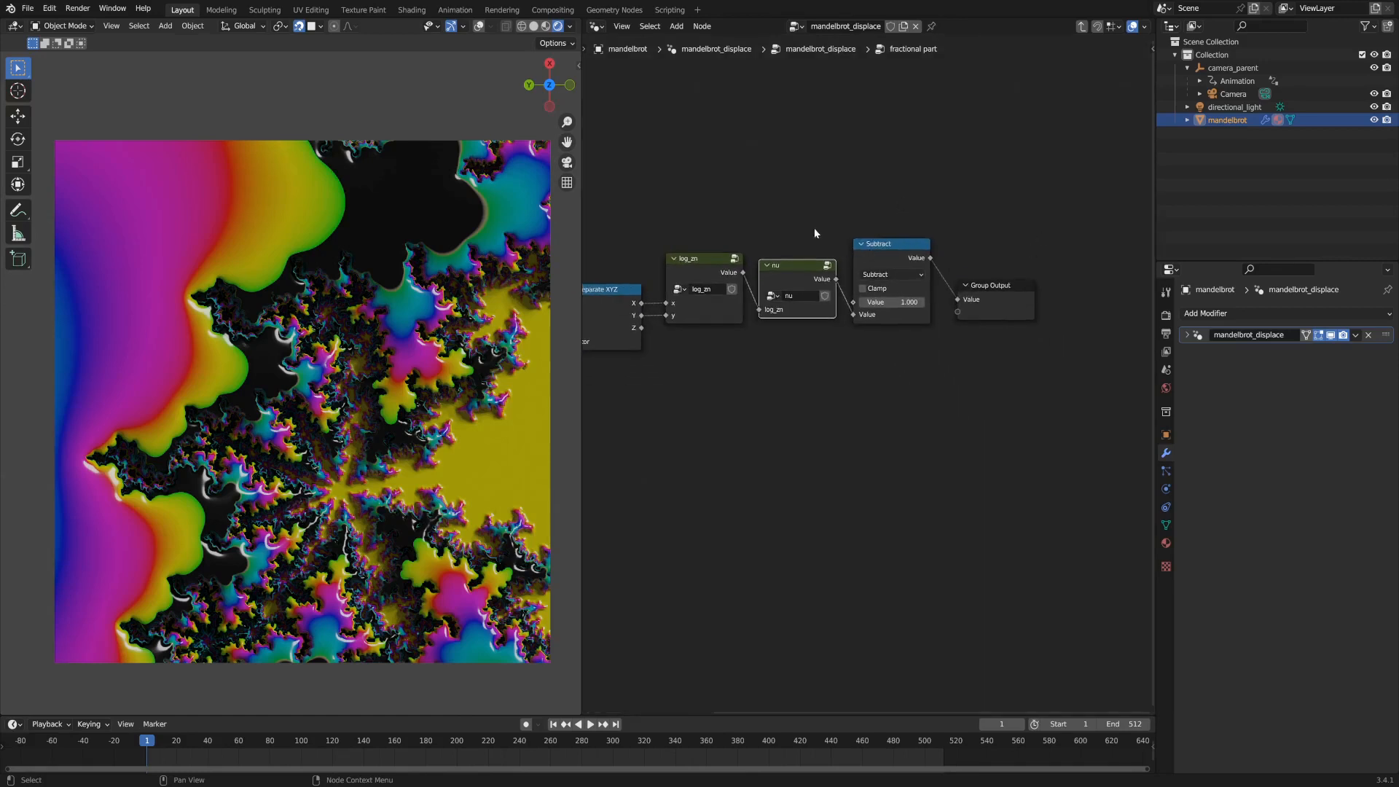
{"action": "scroll", "coordinate": [874, 306], "scroll_direction": "up", "scroll_amount": 2}
{"action": "middle_click_drag", "start_coordinate": [883, 356], "coordinate": [833, 413]}
{"action": "scroll", "coordinate": [834, 413], "scroll_direction": "up", "scroll_amount": 3}
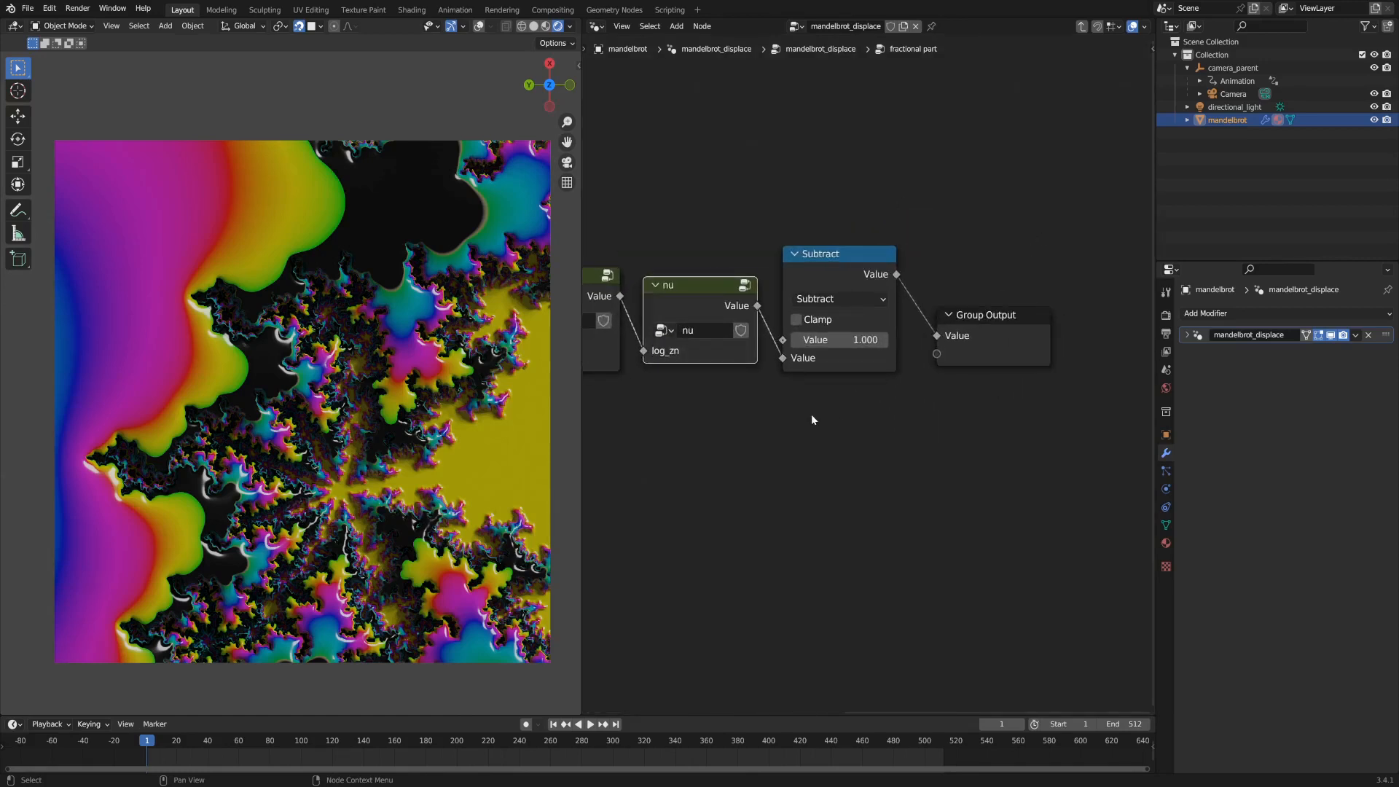
{"action": "left_click_drag", "start_coordinate": [833, 264], "coordinate": [837, 254]}
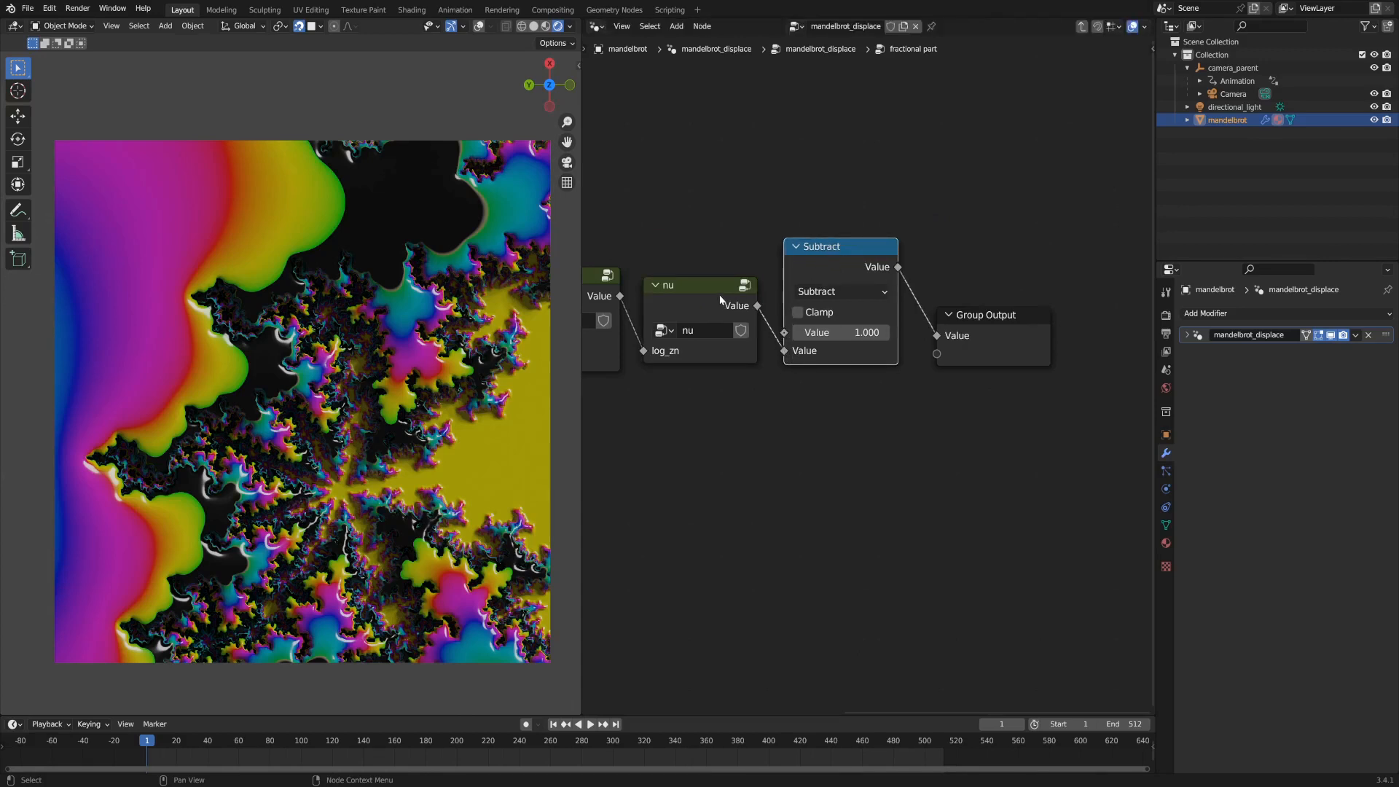
{"action": "left_click", "coordinate": [679, 297]}
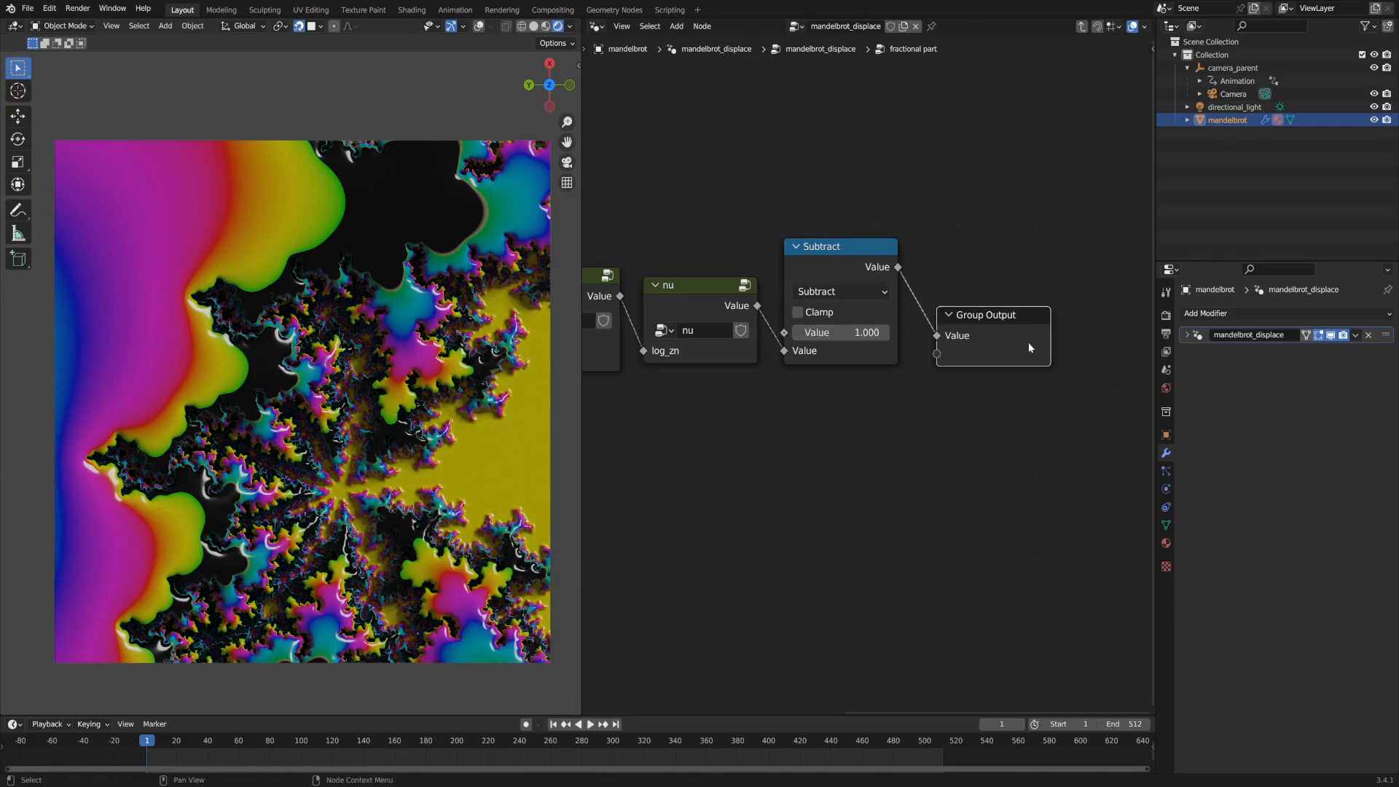
Exit the fractional part group and trace iteration_count and the fractional part through the smooth coloring frame's Add node to the shader preparation frame.
{"action": "key", "text": "Tab"}
{"action": "middle_click_drag", "start_coordinate": [985, 331], "coordinate": [896, 338]}
{"action": "left_click_drag", "start_coordinate": [758, 310], "coordinate": [748, 310]}
{"action": "left_click_drag", "start_coordinate": [751, 159], "coordinate": [743, 172]}
{"action": "scroll", "coordinate": [787, 299], "scroll_direction": "down", "scroll_amount": 5}
{"action": "middle_click_drag", "start_coordinate": [824, 292], "coordinate": [720, 268]}
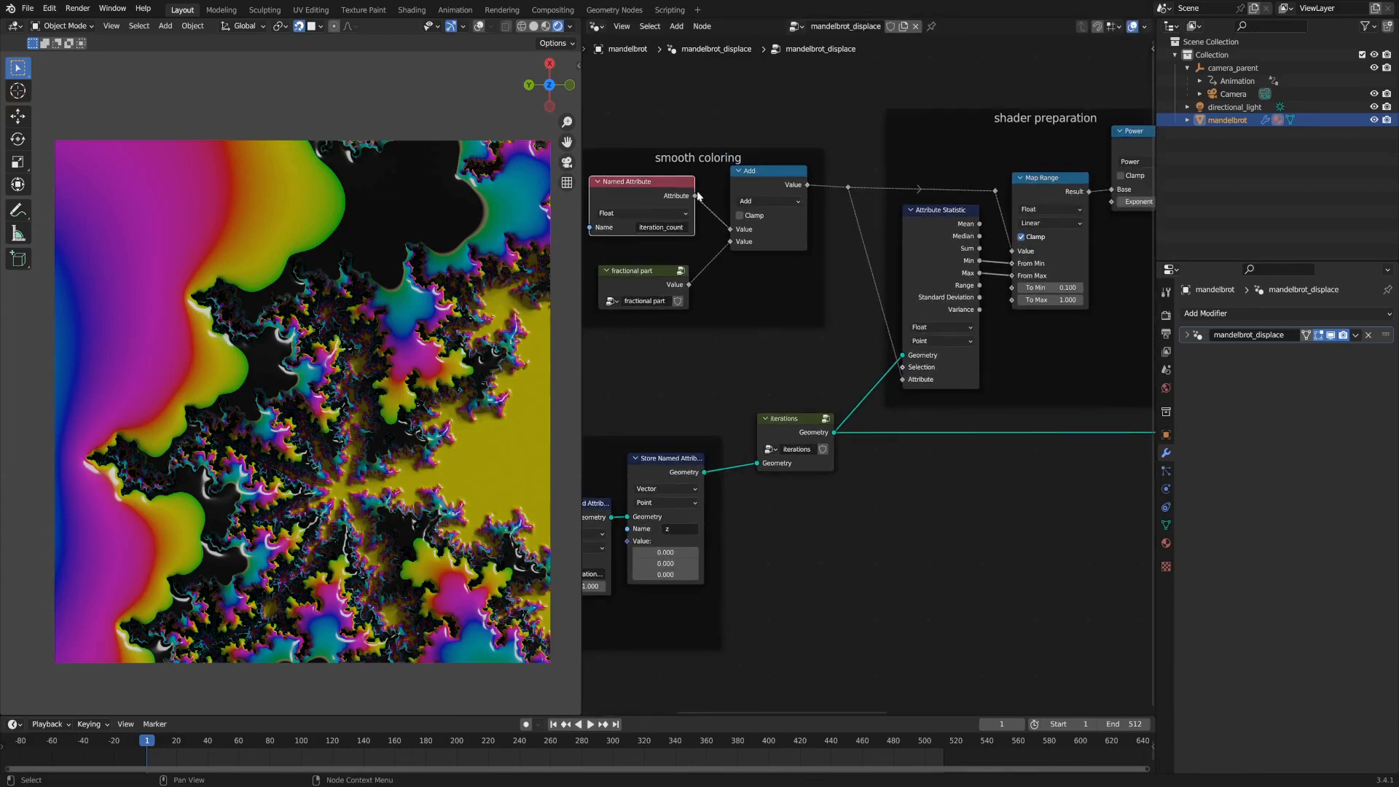
{"action": "left_click_drag", "start_coordinate": [695, 195], "coordinate": [836, 192]}
{"action": "left_click_drag", "start_coordinate": [848, 191], "coordinate": [848, 188]}
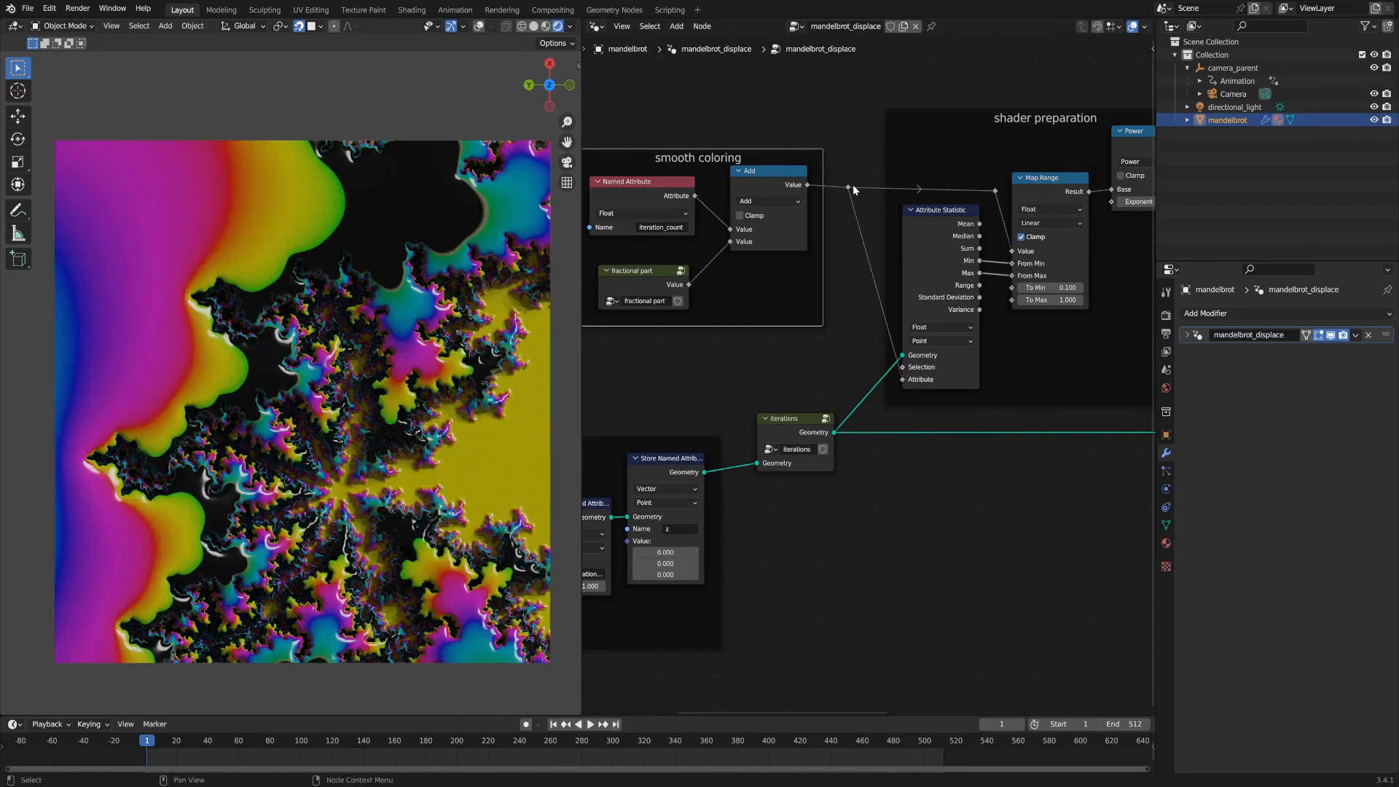
{"action": "key", "text": "ctrl+s"}
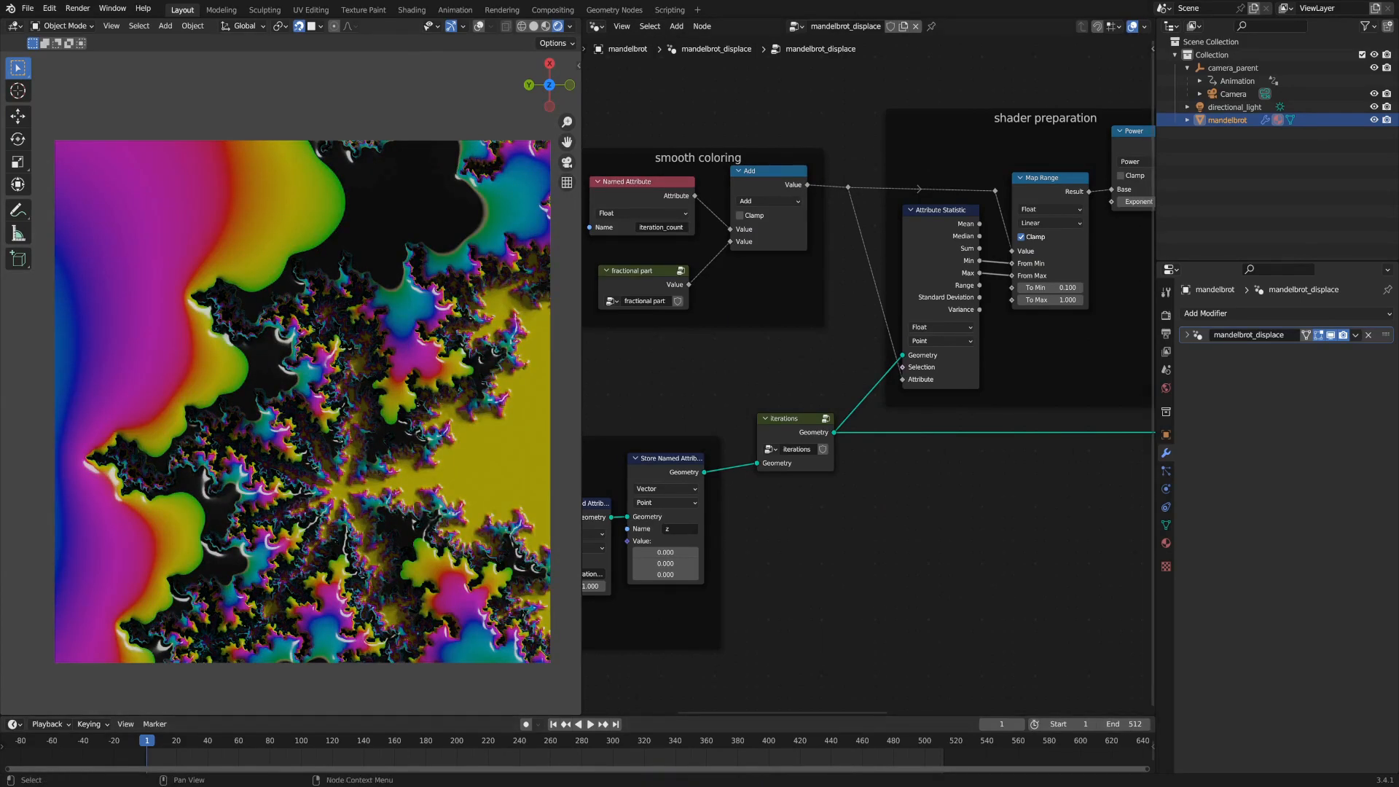
Review the shader preparation frame, including how the smooth coloring value reaches its Attribute Statistic and Map Range nodes.
{"action": "scroll", "coordinate": [1013, 508], "scroll_direction": "down", "scroll_amount": 2}
{"action": "middle_click_drag", "start_coordinate": [1013, 508], "coordinate": [847, 524]}
{"action": "scroll", "coordinate": [856, 518], "scroll_direction": "up", "scroll_amount": 1}
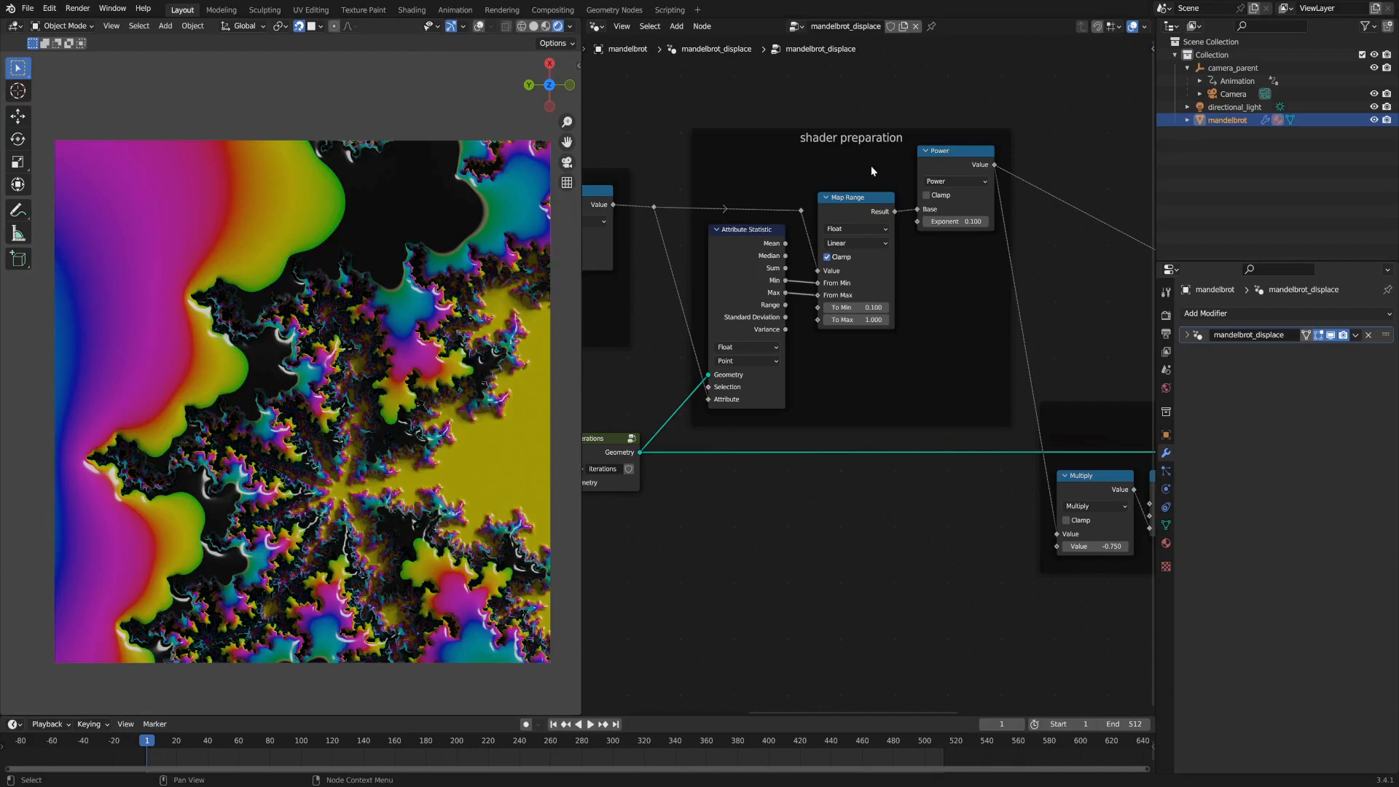
{"action": "left_click", "coordinate": [864, 141]}
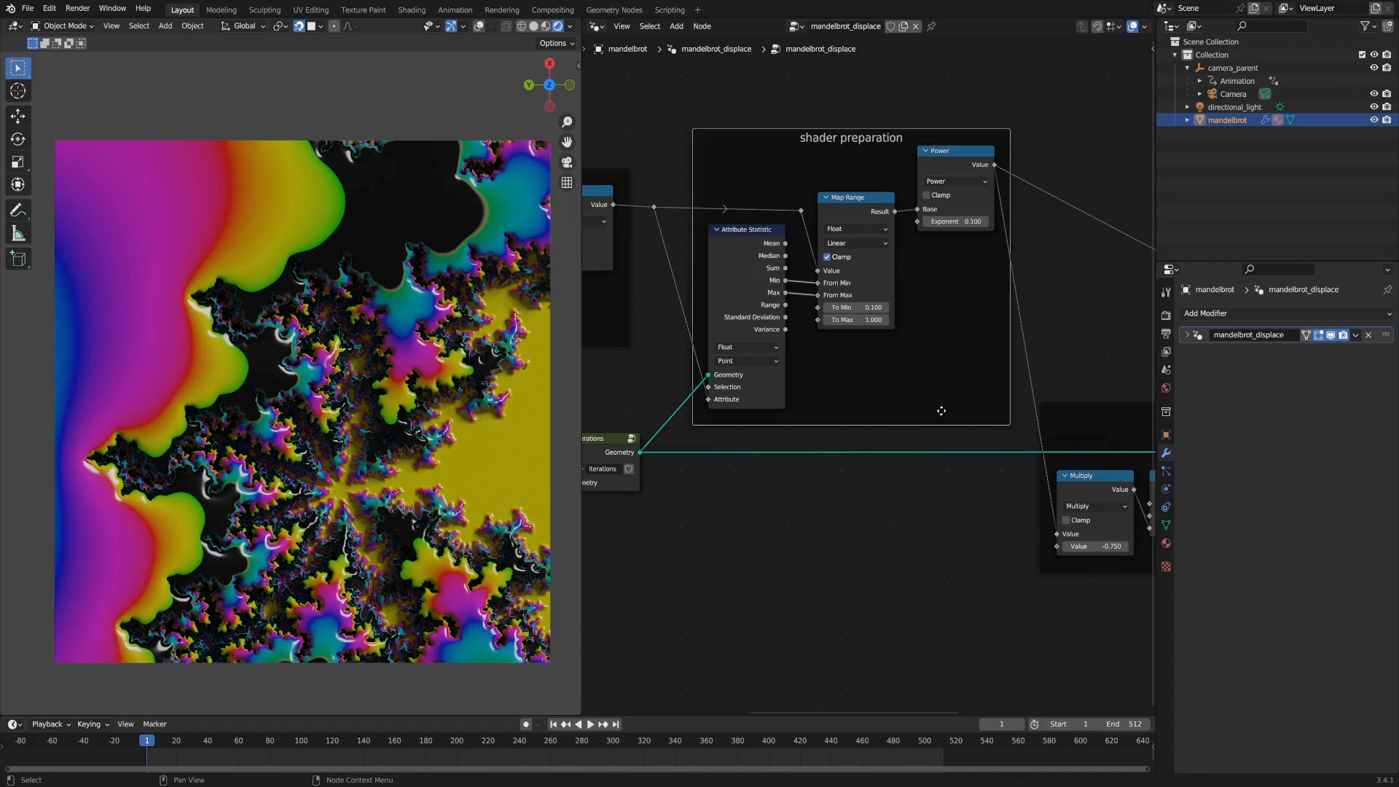
{"action": "scroll", "coordinate": [839, 371], "scroll_direction": "down", "scroll_amount": 3}
{"action": "middle_click_drag", "start_coordinate": [838, 371], "coordinate": [963, 330]}
{"action": "left_click_drag", "start_coordinate": [716, 172], "coordinate": [717, 165]}
{"action": "left_click", "coordinate": [876, 223]}
{"action": "middle_click_drag", "start_coordinate": [1027, 306], "coordinate": [915, 353]}
{"action": "scroll", "coordinate": [961, 343], "scroll_direction": "up", "scroll_amount": 3}
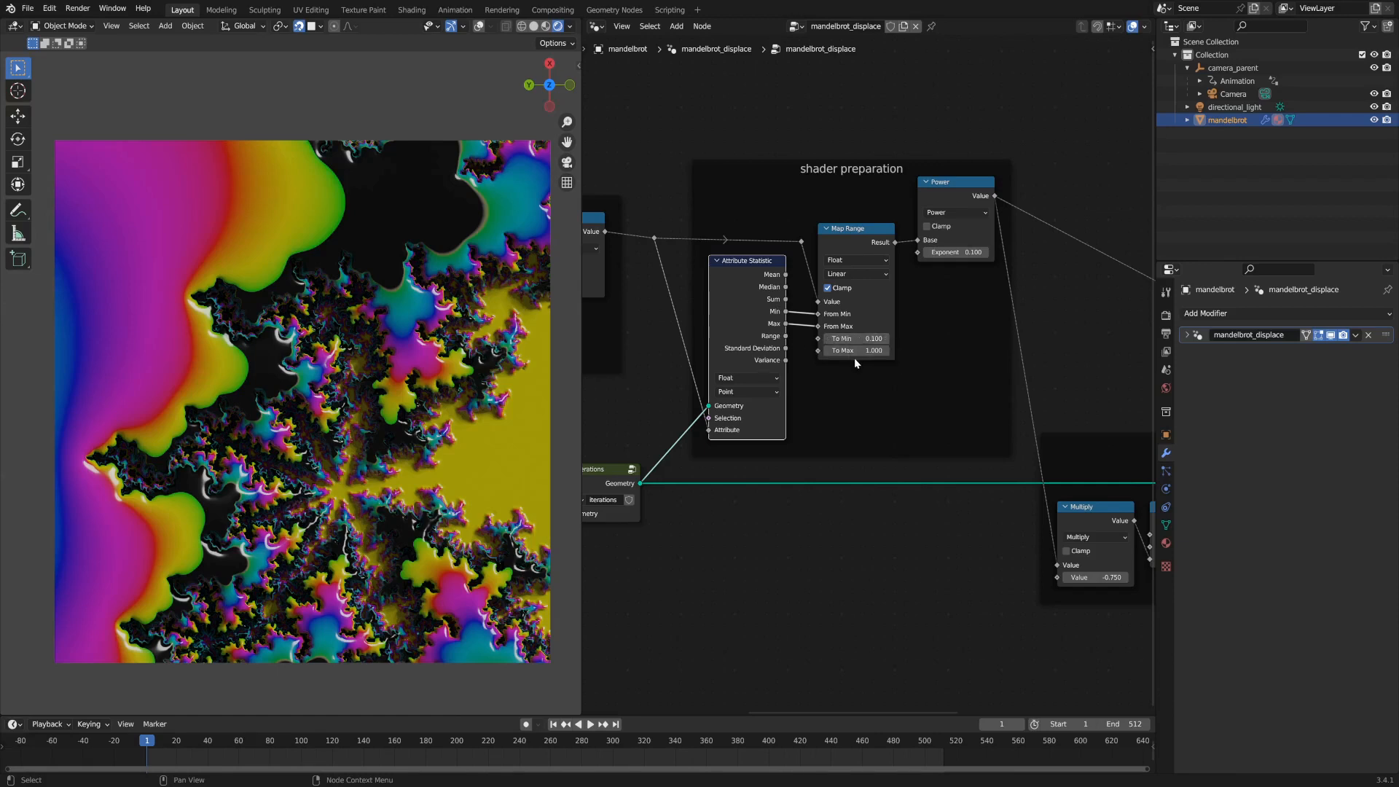
Check the Power node's exponent and follow its output towards the displace frame.
{"action": "left_click_drag", "start_coordinate": [957, 190], "coordinate": [954, 193]}
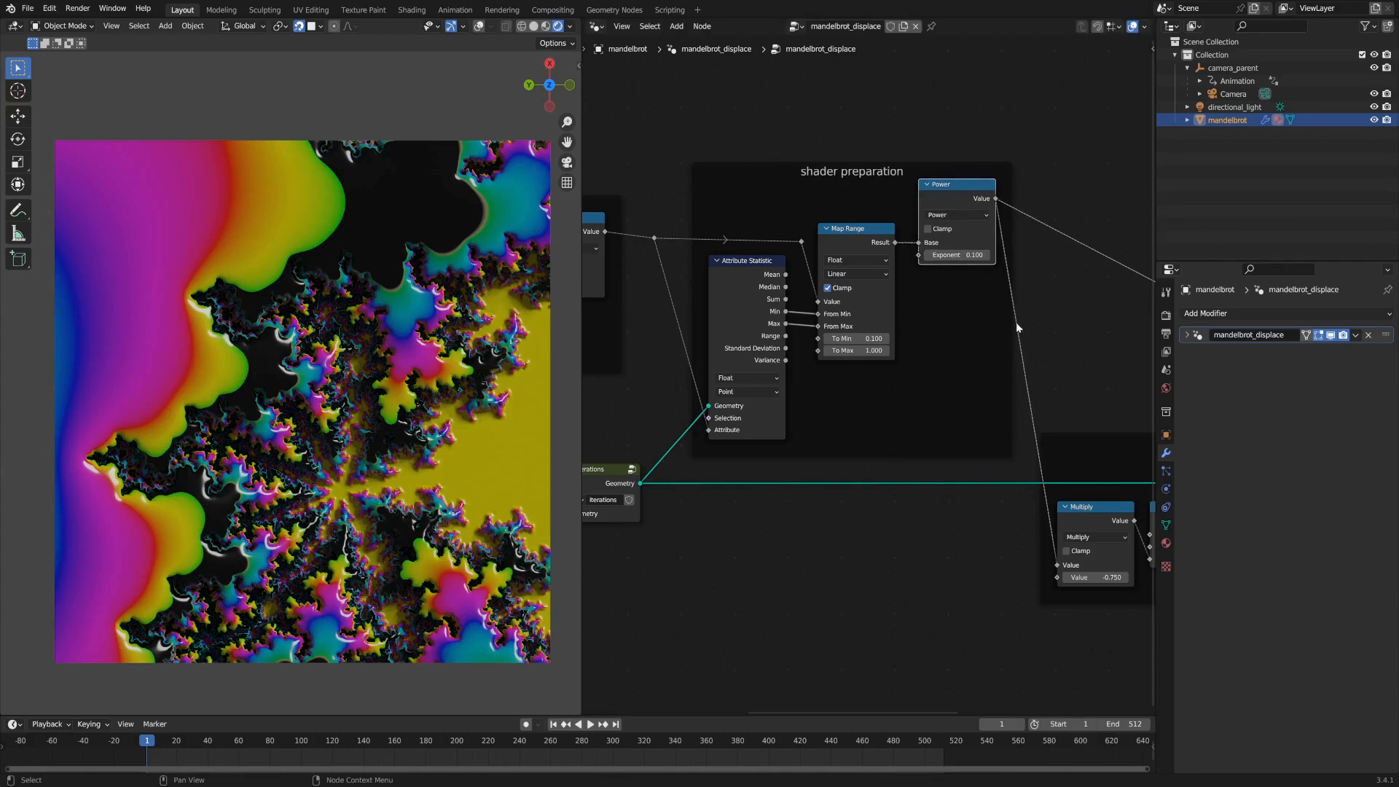
{"action": "middle_click_drag", "start_coordinate": [1062, 259], "coordinate": [1020, 246]}
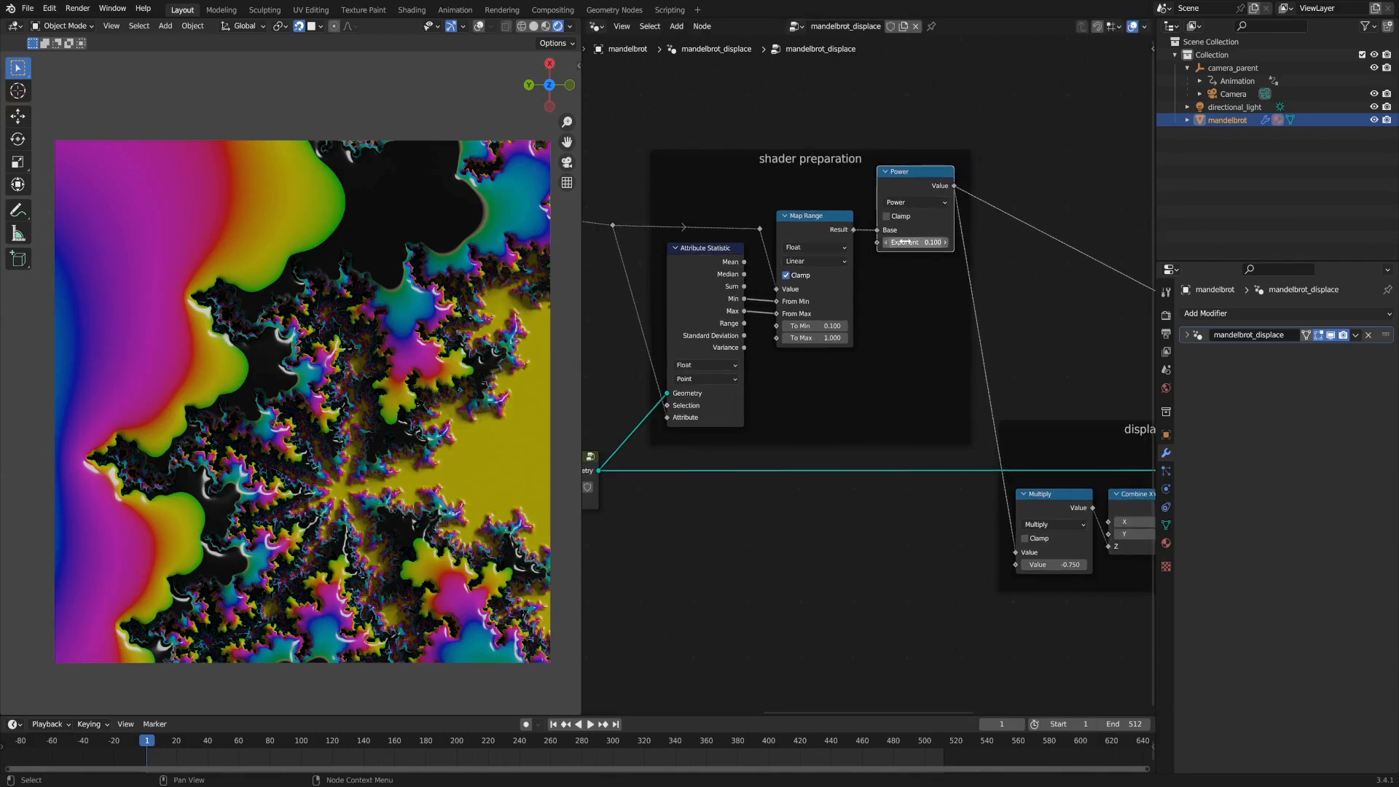
{"action": "scroll", "coordinate": [875, 254], "scroll_direction": "down", "scroll_amount": 2}
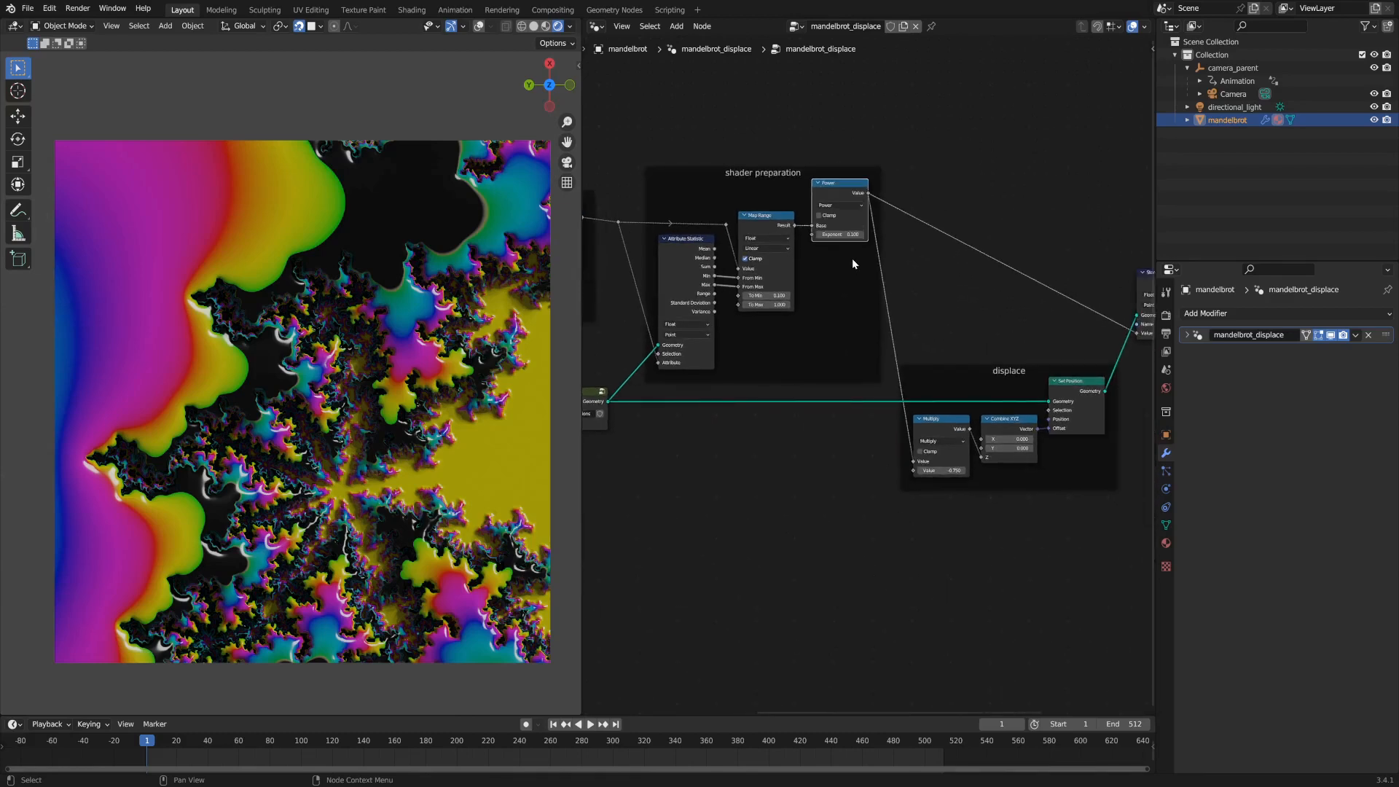
{"action": "middle_click_drag", "start_coordinate": [821, 302], "coordinate": [897, 301]}
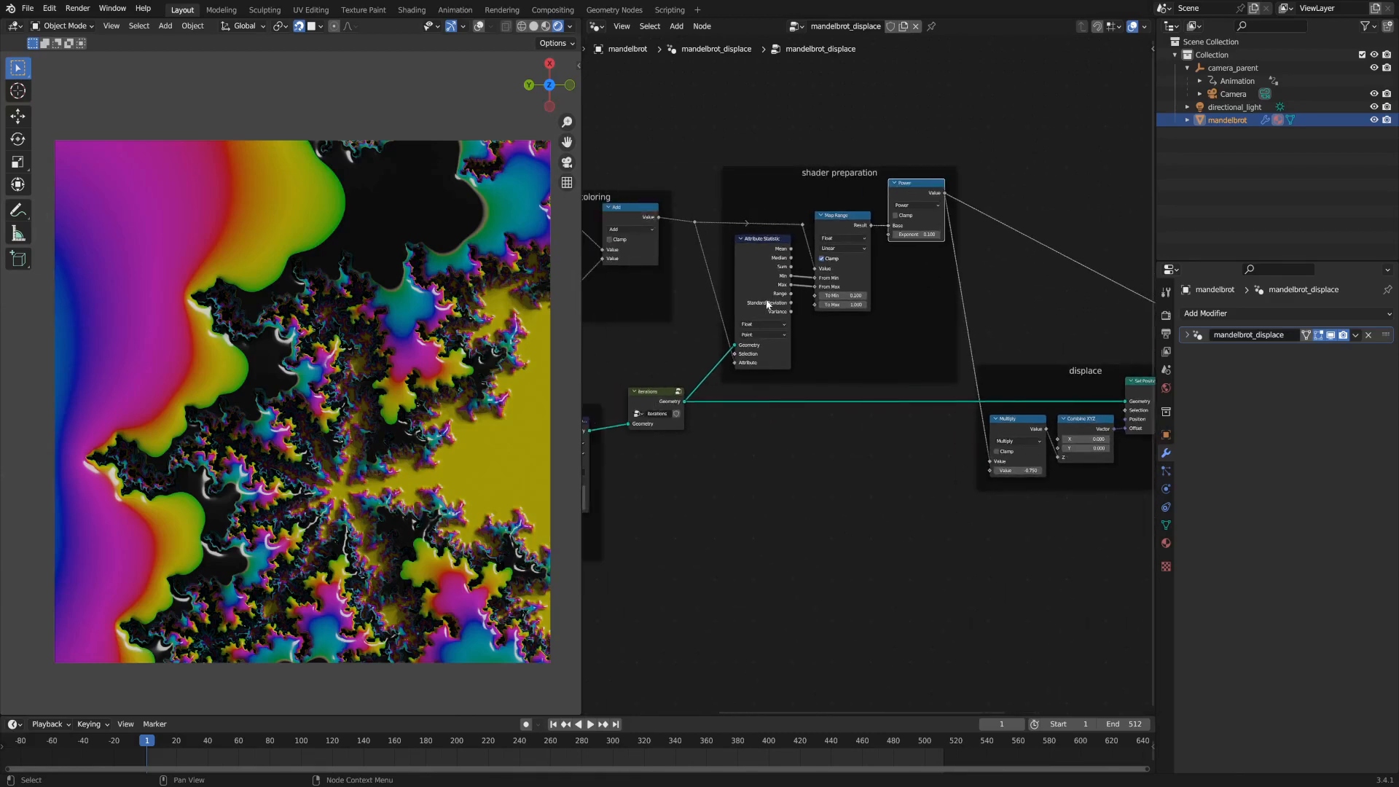
{"action": "scroll", "coordinate": [683, 264], "scroll_direction": "up", "scroll_amount": 3}
{"action": "middle_click_drag", "start_coordinate": [686, 262], "coordinate": [741, 265]}
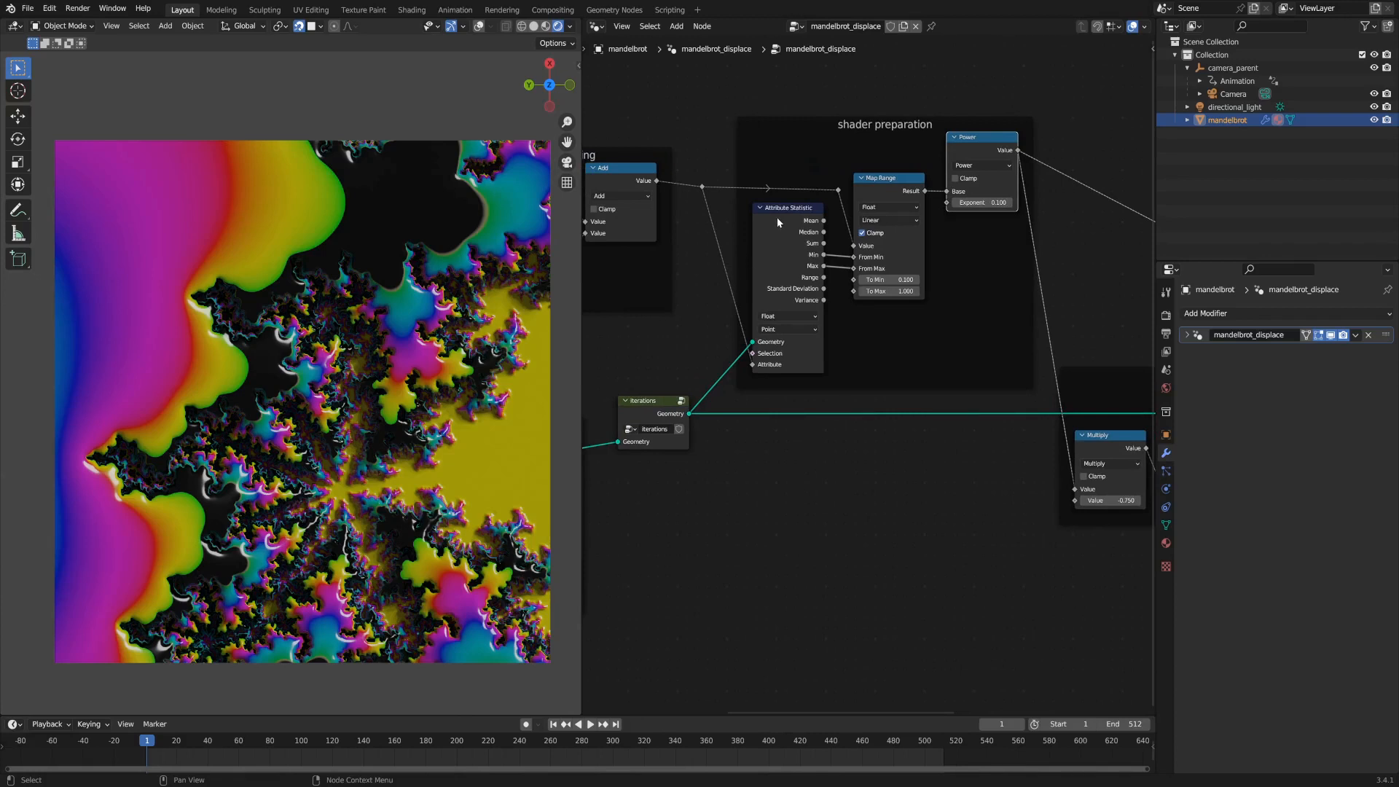
Trace the iterations geometry and the smooth coloring Add value into the Attribute Statistic node's inputs.
{"action": "left_click_drag", "start_coordinate": [769, 221], "coordinate": [775, 222]}
{"action": "middle_click_drag", "start_coordinate": [715, 263], "coordinate": [770, 243]}
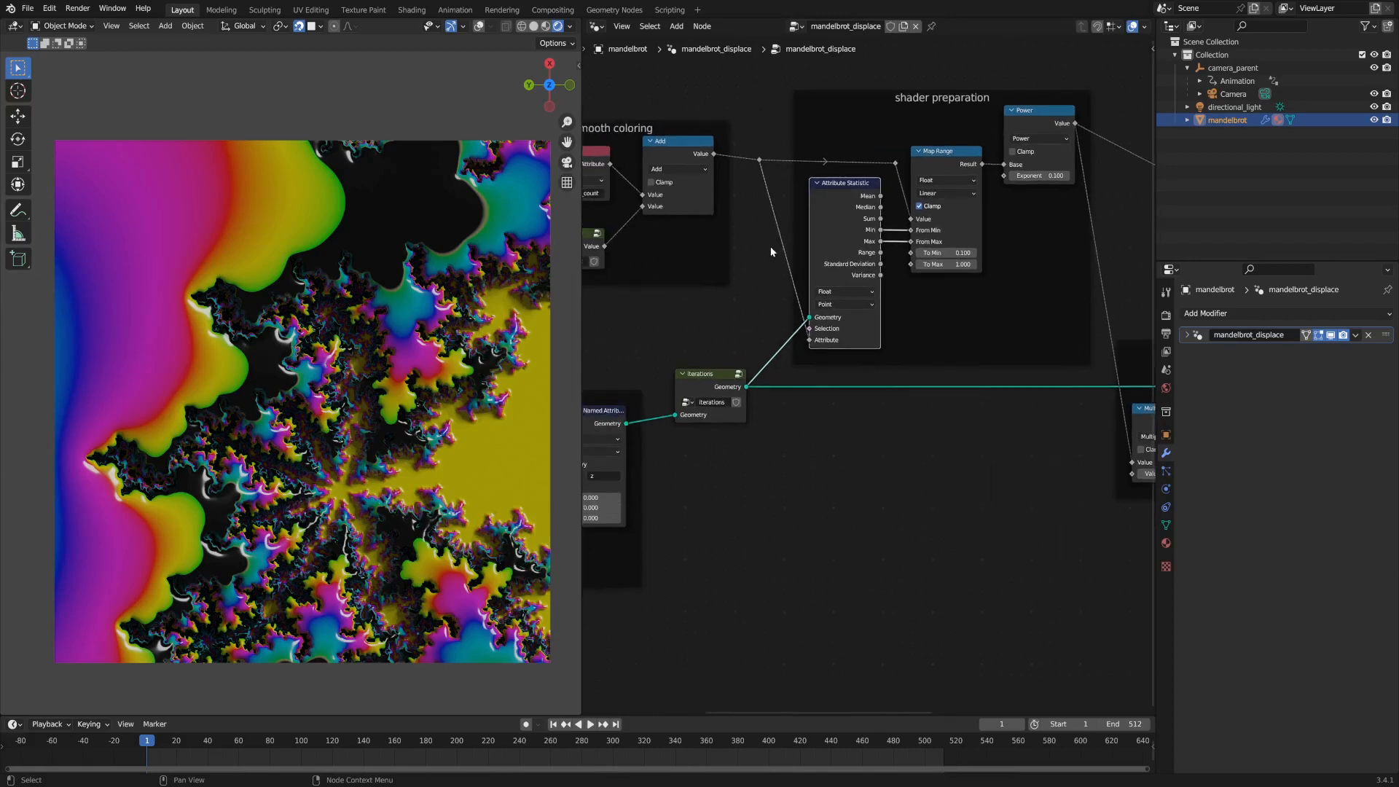
{"action": "middle_click_drag", "start_coordinate": [729, 311], "coordinate": [853, 288]}
{"action": "scroll", "coordinate": [852, 288], "scroll_direction": "down", "scroll_amount": 1}
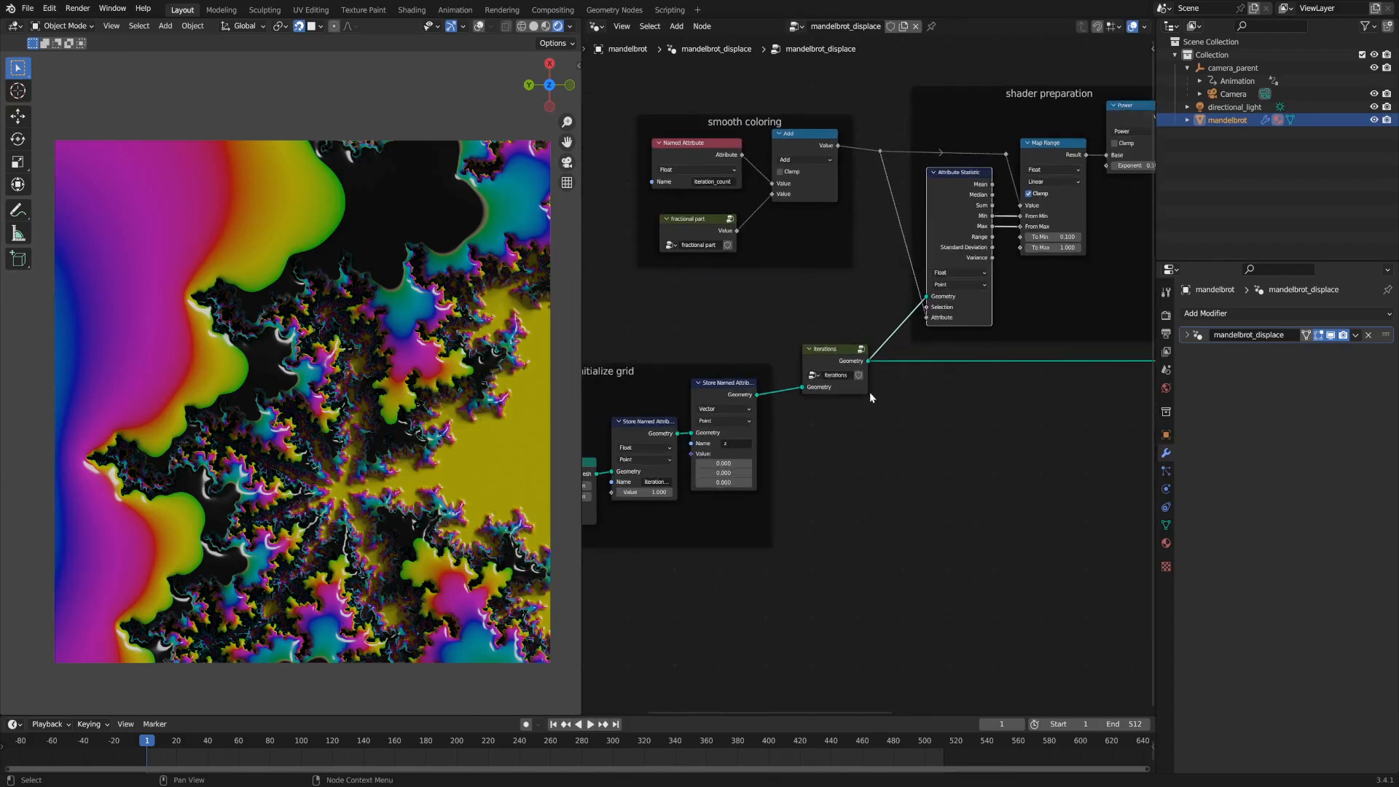
{"action": "scroll", "coordinate": [870, 402], "scroll_direction": "up", "scroll_amount": 1}
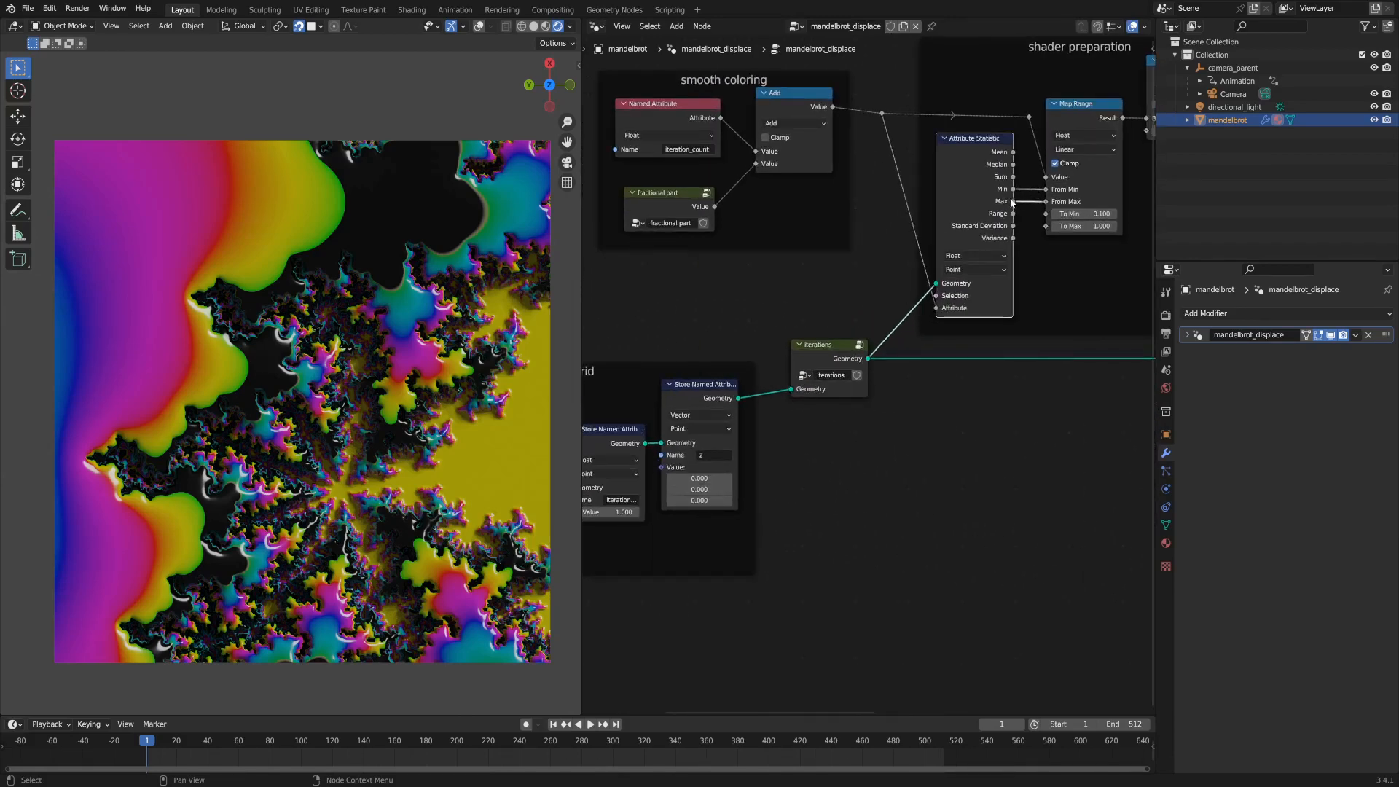
{"action": "left_click_drag", "start_coordinate": [804, 103], "coordinate": [801, 105]}
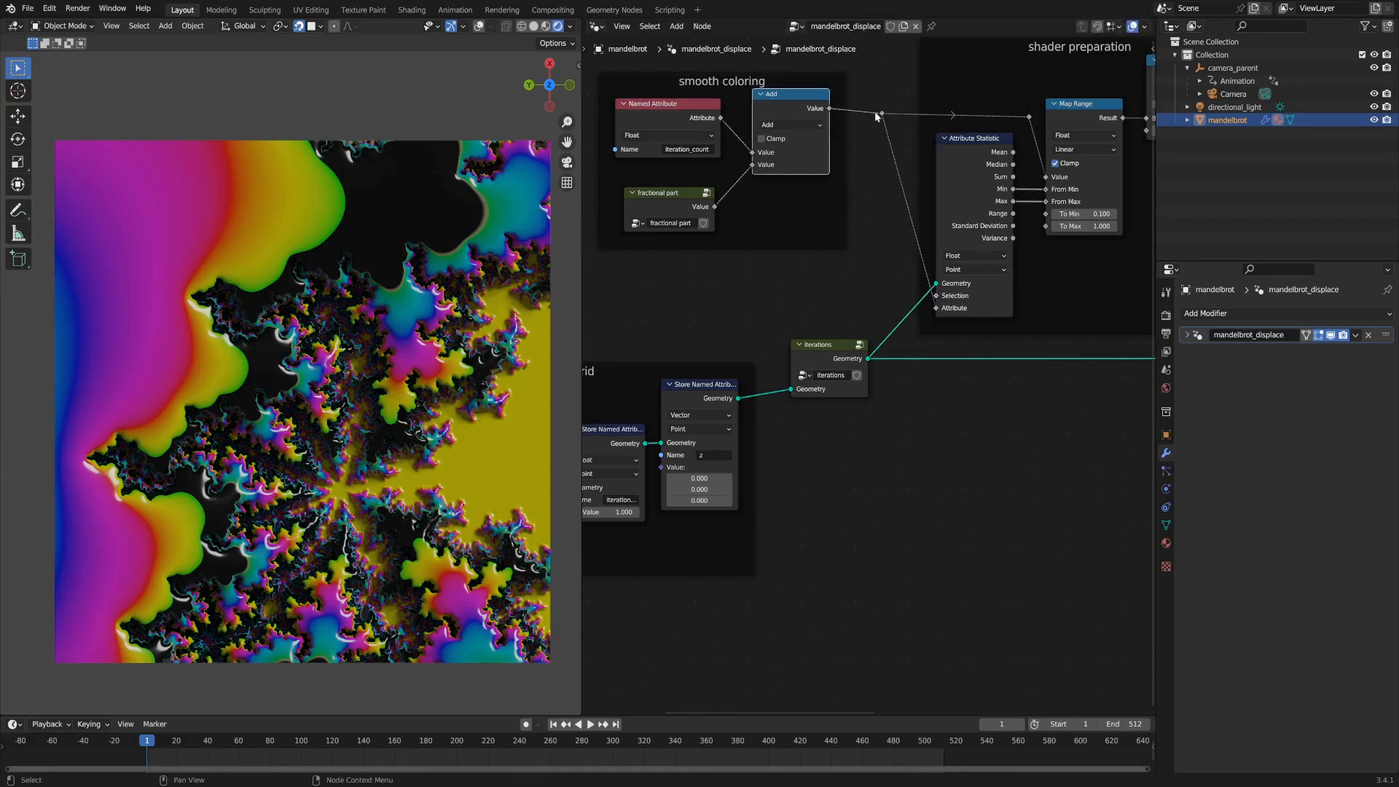
{"action": "middle_click_drag", "start_coordinate": [934, 316], "coordinate": [830, 328]}
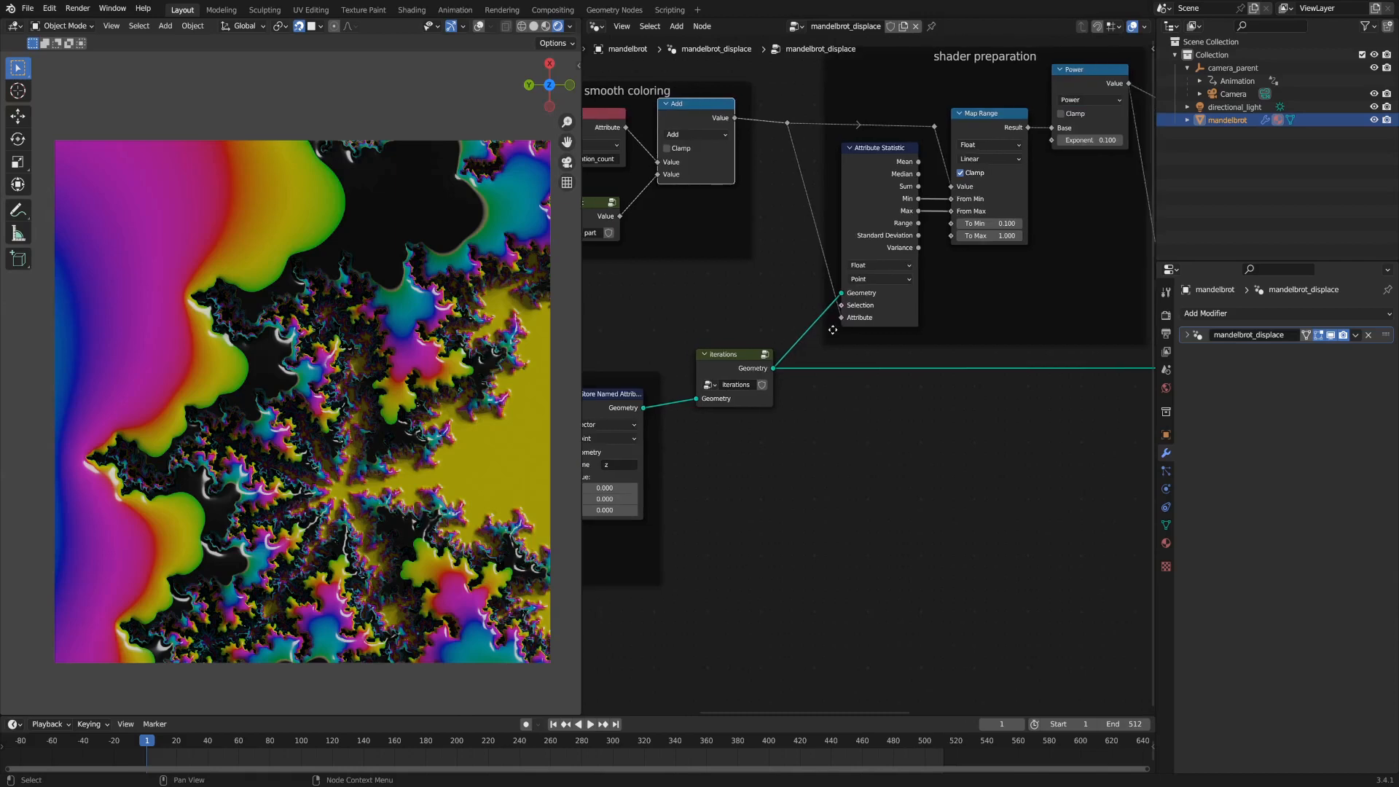
{"action": "scroll", "coordinate": [772, 370], "scroll_direction": "up", "scroll_amount": 2}
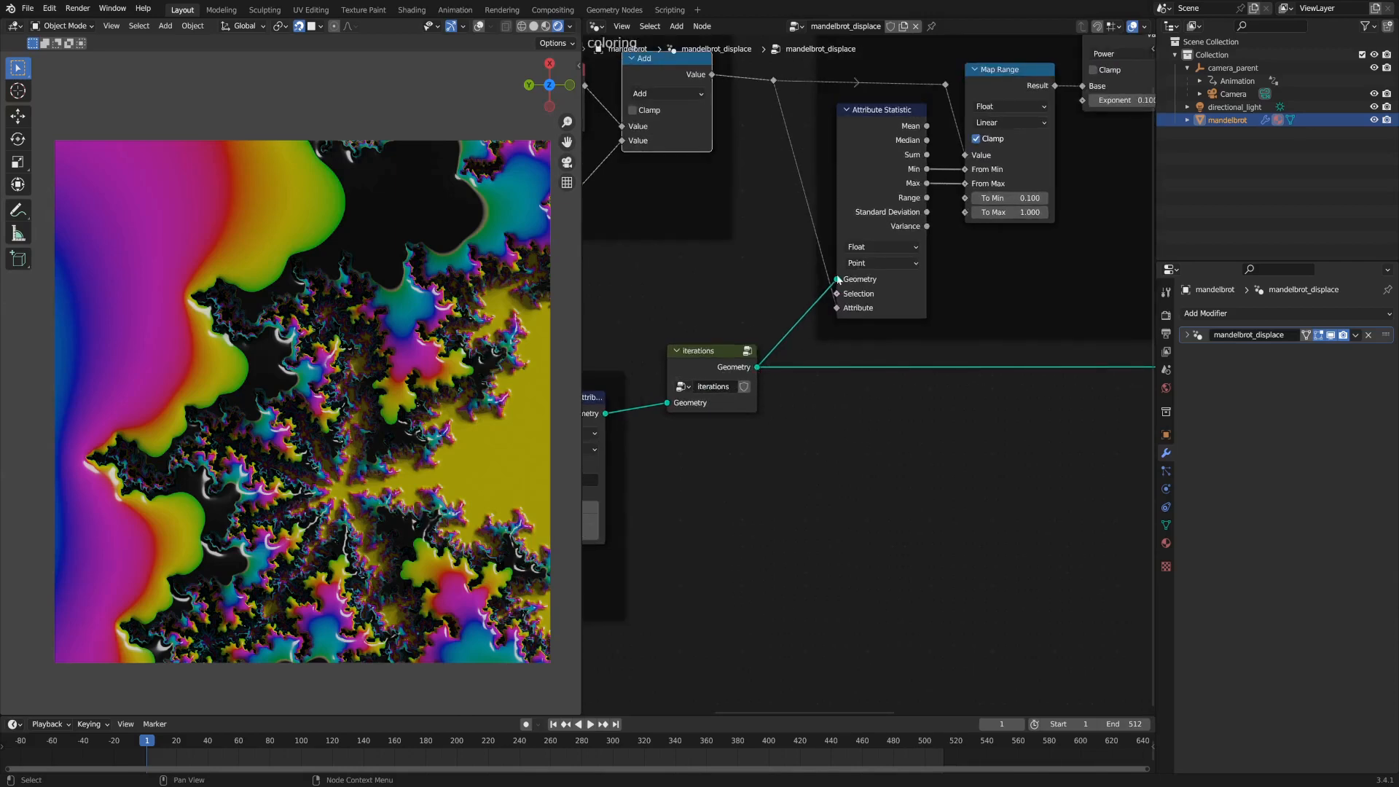
Examine how the Attribute Statistic Min and Max outputs feed Map Range, its To Min and To Max settings, and its link to Power.
{"action": "middle_click_drag", "start_coordinate": [948, 236], "coordinate": [827, 284]}
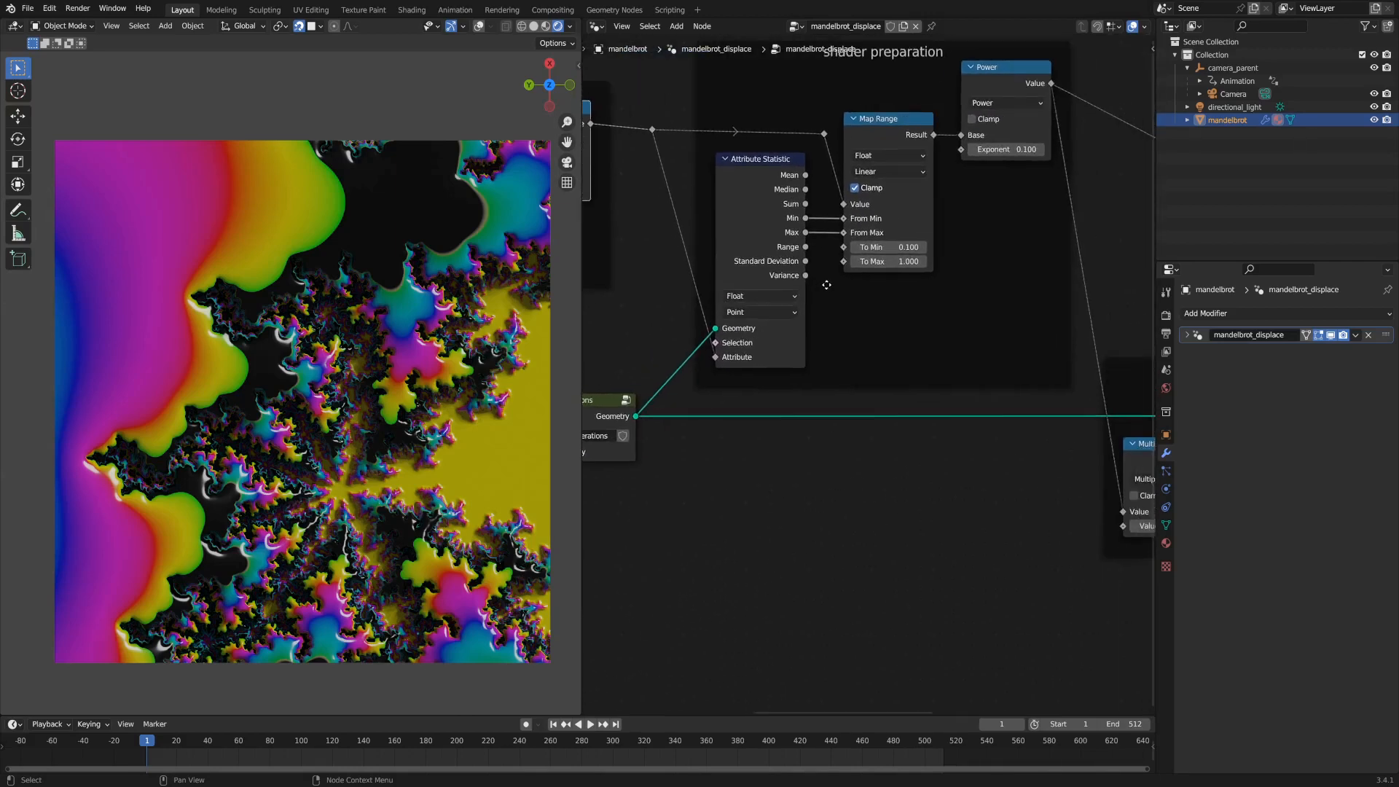
{"action": "scroll", "coordinate": [989, 171], "scroll_direction": "up", "scroll_amount": 3}
{"action": "middle_click_drag", "start_coordinate": [968, 180], "coordinate": [933, 280]}
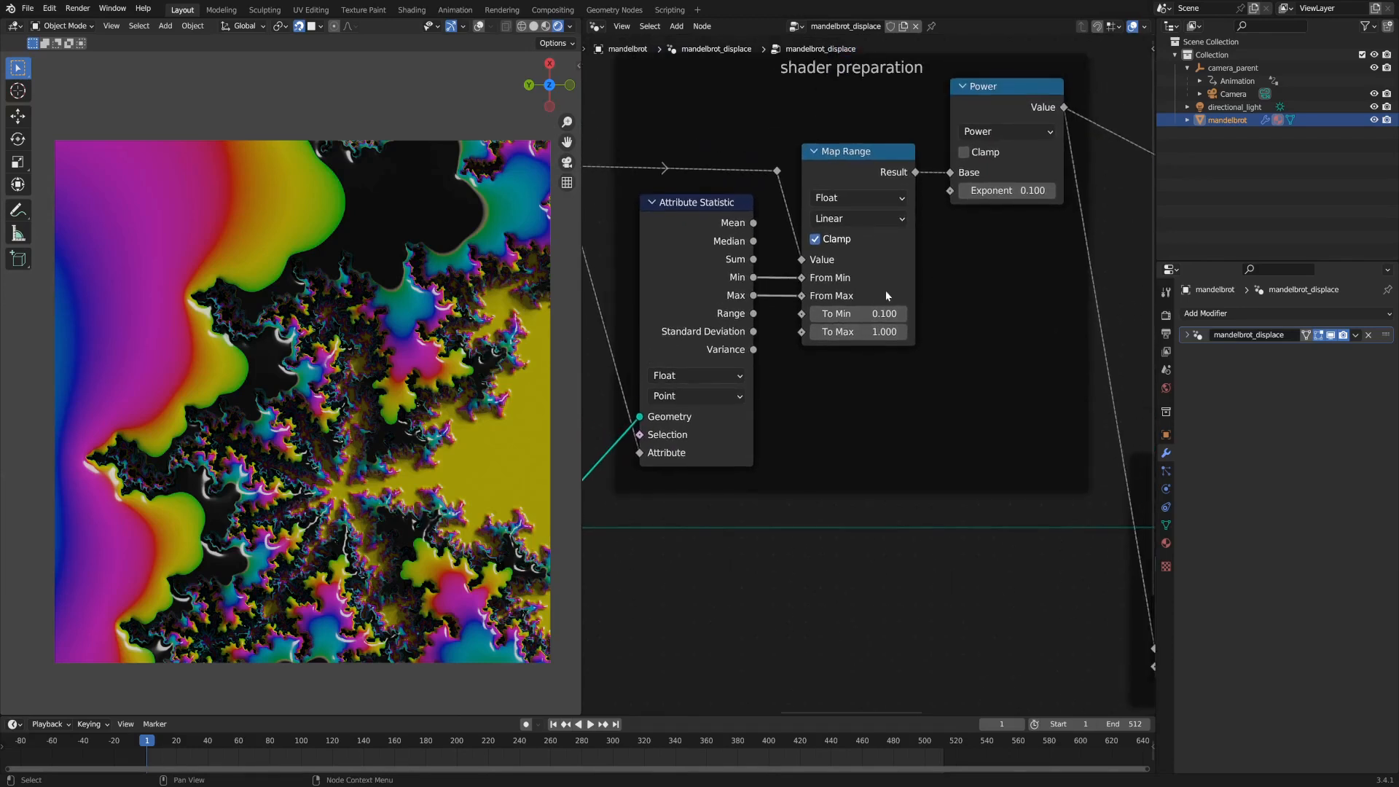
{"action": "scroll", "coordinate": [847, 284], "scroll_direction": "up", "scroll_amount": 1}
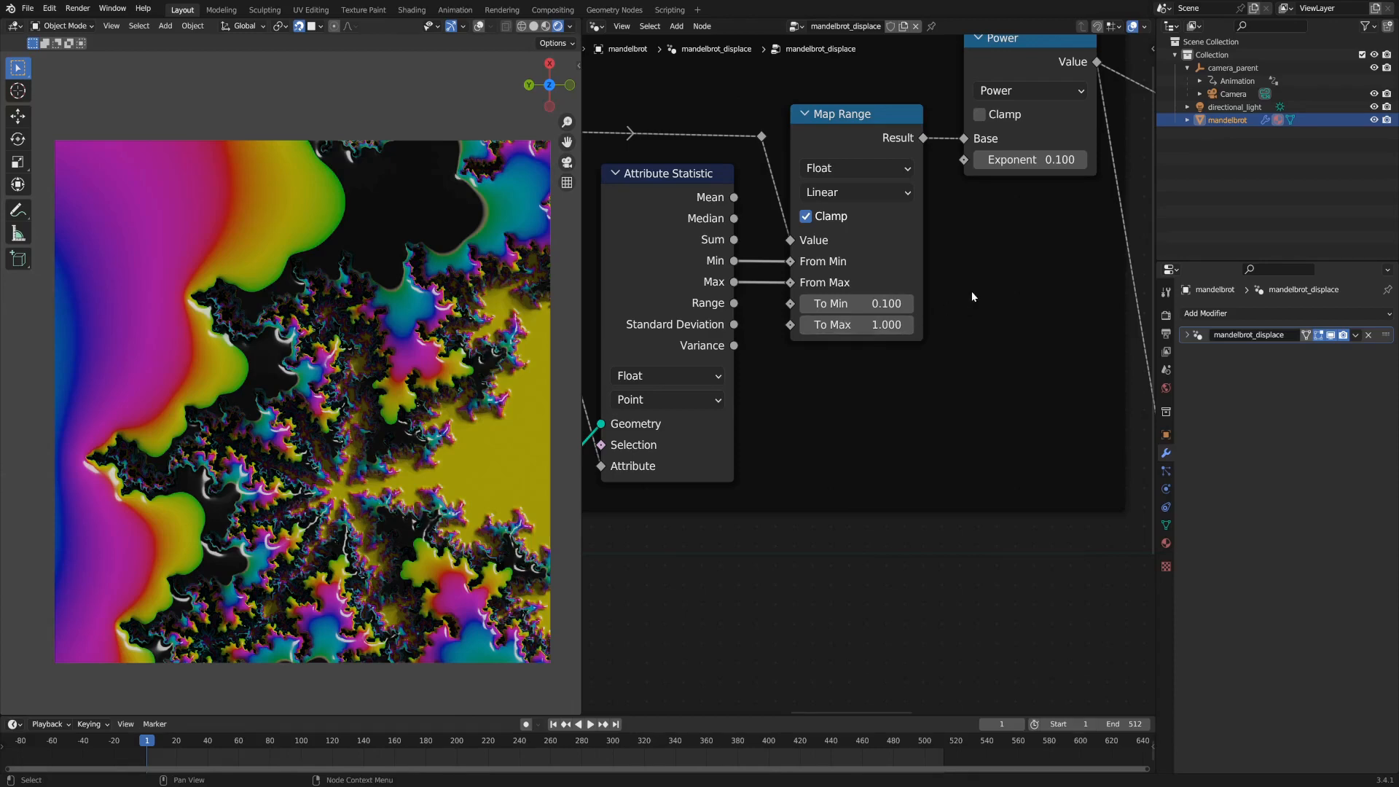
{"action": "middle_click_drag", "start_coordinate": [991, 252], "coordinate": [912, 269]}
{"action": "scroll", "coordinate": [899, 265], "scroll_direction": "down", "scroll_amount": 3}
{"action": "scroll", "coordinate": [912, 268], "scroll_direction": "up", "scroll_amount": 1}
{"action": "scroll", "coordinate": [912, 268], "scroll_direction": "down", "scroll_amount": 2}
{"action": "scroll", "coordinate": [912, 268], "scroll_direction": "up", "scroll_amount": 1}
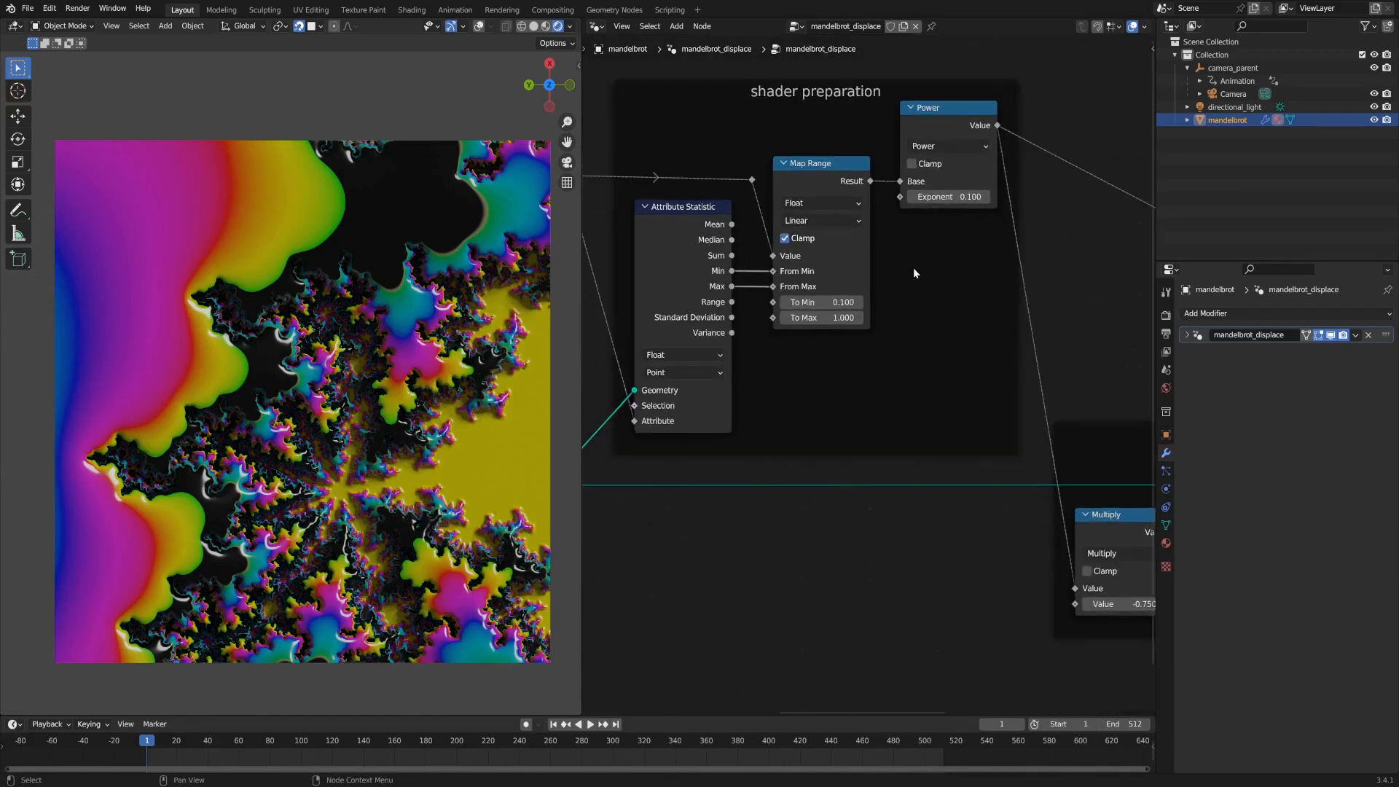
{"action": "middle_click_drag", "start_coordinate": [912, 268], "coordinate": [871, 267]}
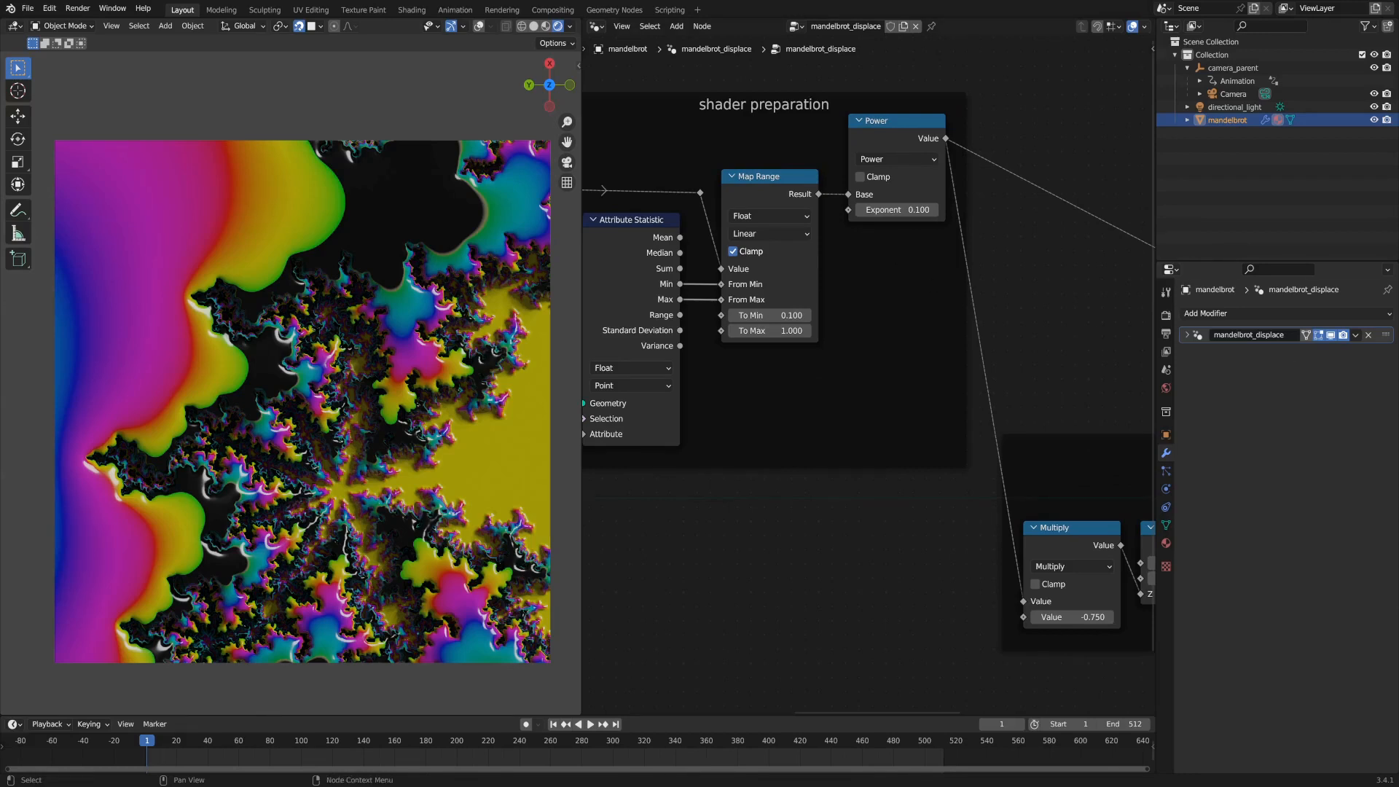
Set the exponent of the Power node in the shader preparation frame to 1.
{"action": "left_click", "coordinate": [880, 140]}
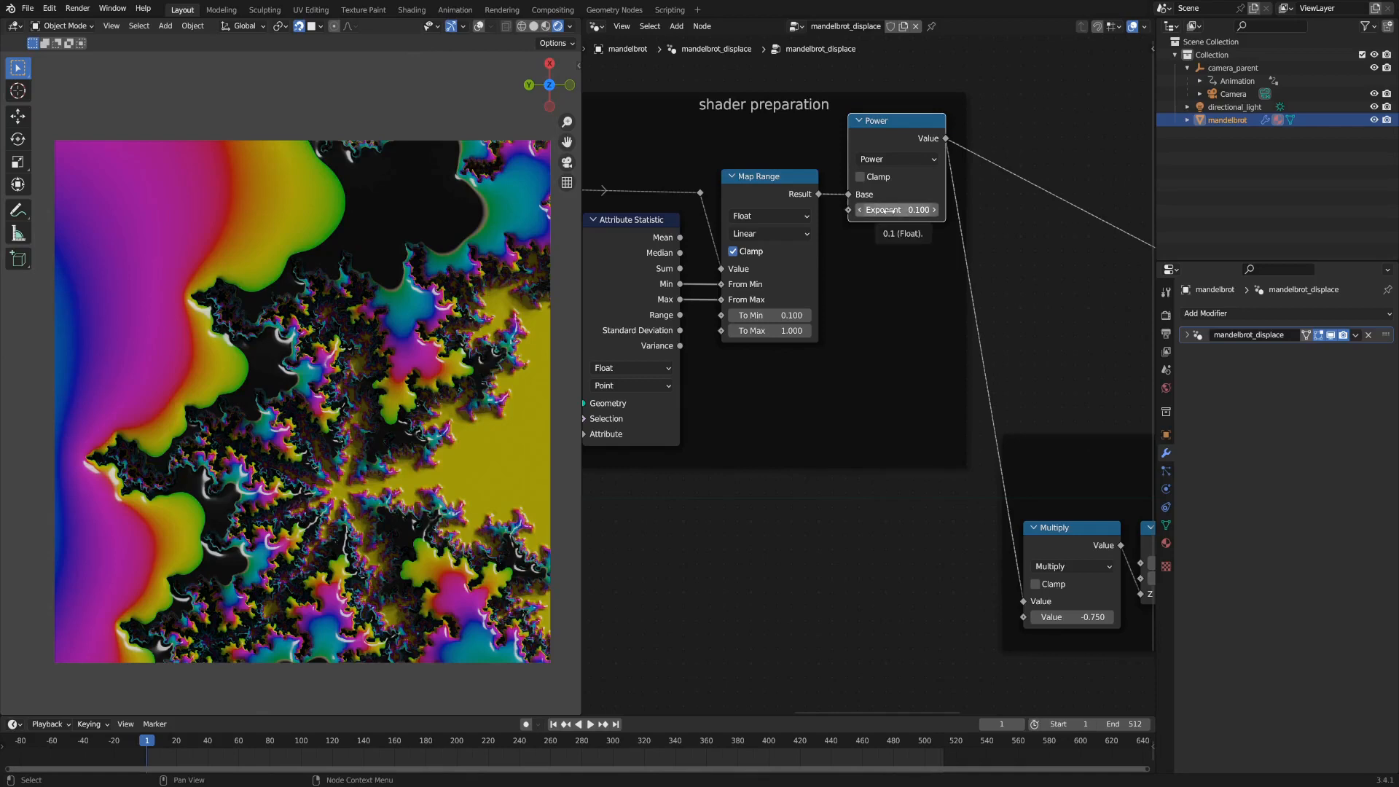
{"action": "left_click", "coordinate": [887, 210]}
{"action": "type", "text": "1"}
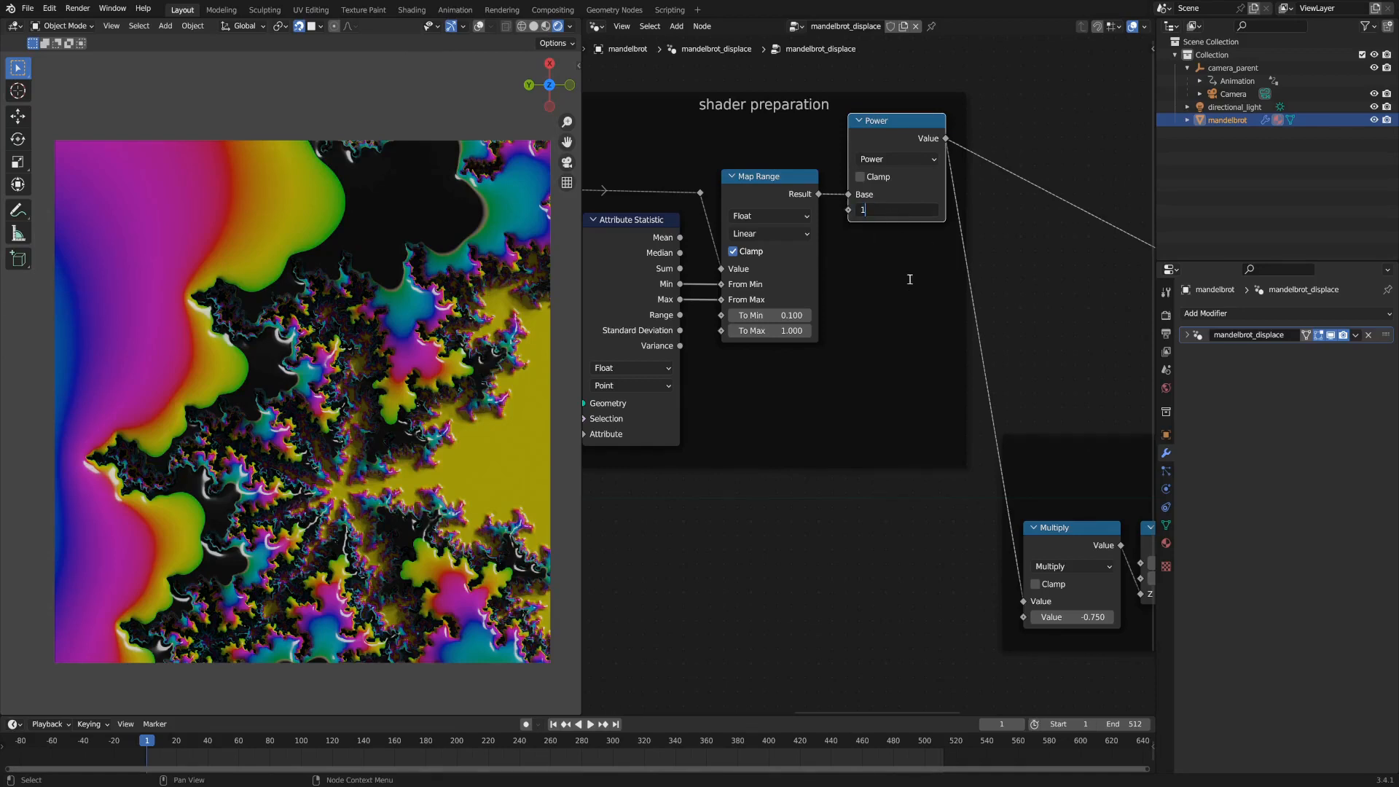
{"action": "key", "text": "Return"}
Inspect the displaced fractal surface in the 3D viewport from the side and from above.
{"action": "scroll", "coordinate": [409, 555], "scroll_direction": "down", "scroll_amount": 3}
{"action": "middle_click_drag", "start_coordinate": [409, 555], "coordinate": [321, 462]}
{"action": "scroll", "coordinate": [312, 430], "scroll_direction": "up", "scroll_amount": 3}
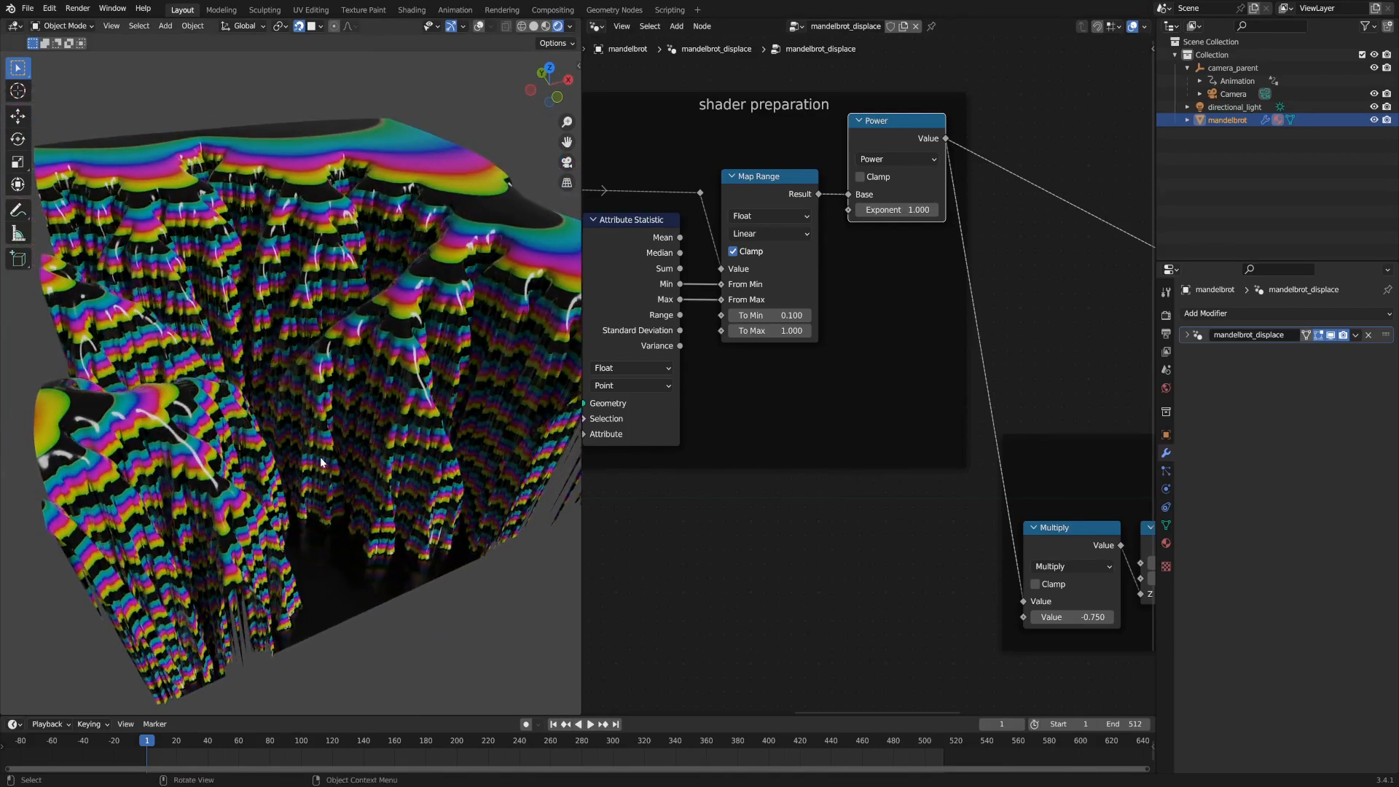
{"action": "scroll", "coordinate": [321, 462], "scroll_direction": "up", "scroll_amount": 2}
{"action": "scroll", "coordinate": [390, 325], "scroll_direction": "down", "scroll_amount": 3}
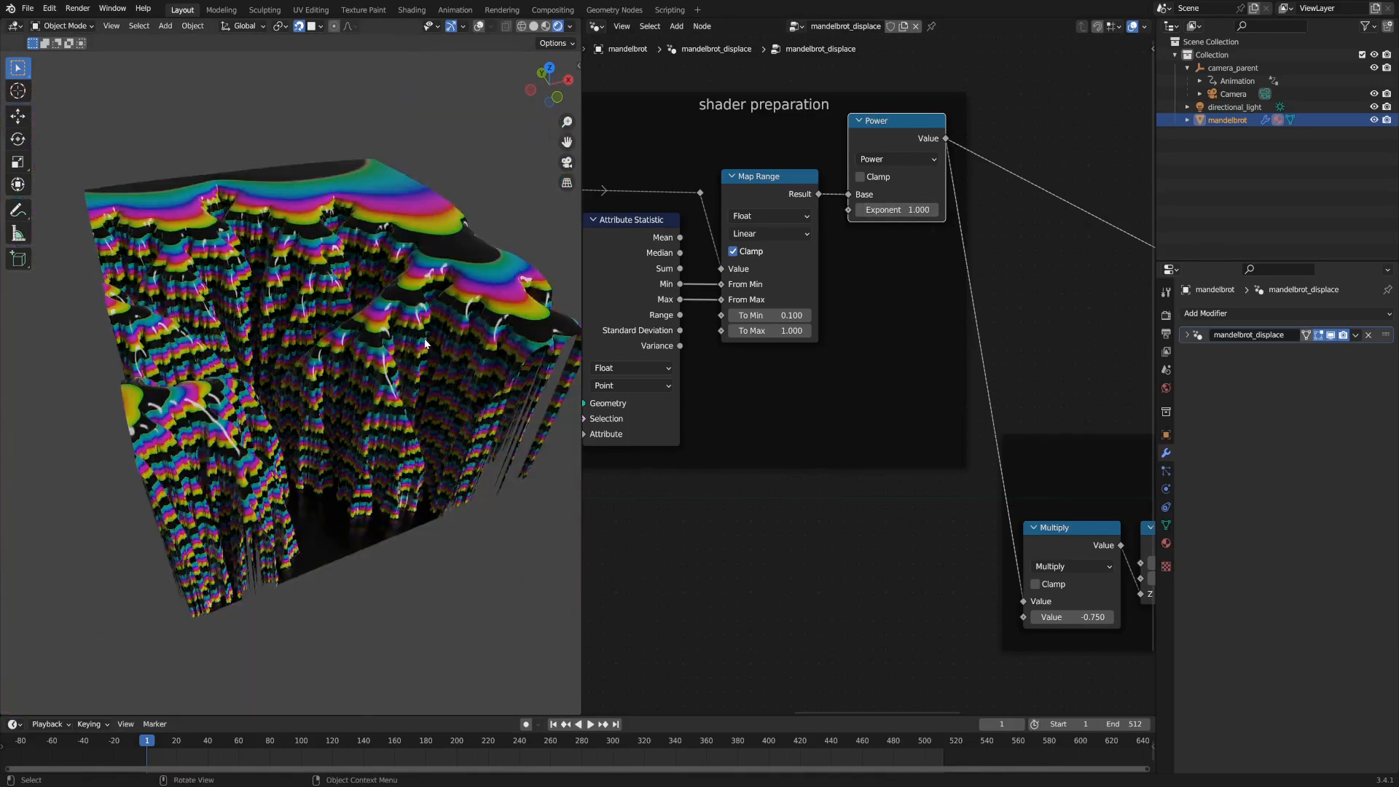
{"action": "middle_click_drag", "start_coordinate": [391, 325], "coordinate": [400, 399]}
{"action": "middle_click_drag", "start_coordinate": [277, 436], "coordinate": [427, 507]}
{"action": "scroll", "coordinate": [321, 437], "scroll_direction": "up", "scroll_amount": 4}
{"action": "scroll", "coordinate": [426, 509], "scroll_direction": "down", "scroll_amount": 6}
{"action": "middle_click_drag", "start_coordinate": [351, 539], "coordinate": [378, 526]}
{"action": "scroll", "coordinate": [372, 523], "scroll_direction": "up", "scroll_amount": 5}
{"action": "scroll", "coordinate": [366, 521], "scroll_direction": "up", "scroll_amount": 3}
Set the Power node's exponent back to 0.1 and view the fractal surface.
{"action": "double_click", "coordinate": [913, 209]}
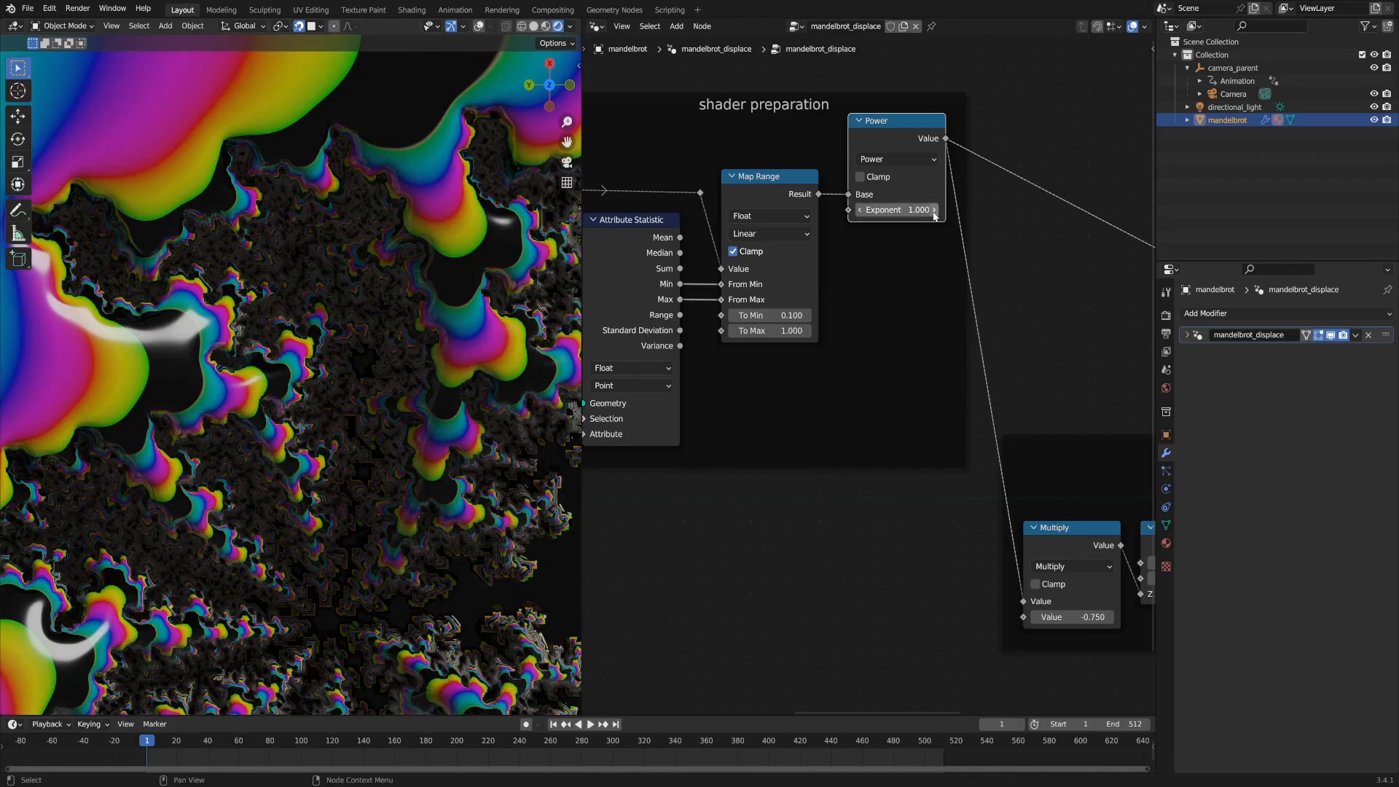
{"action": "type", "text": "0.1"}
{"action": "key", "text": "Return"}
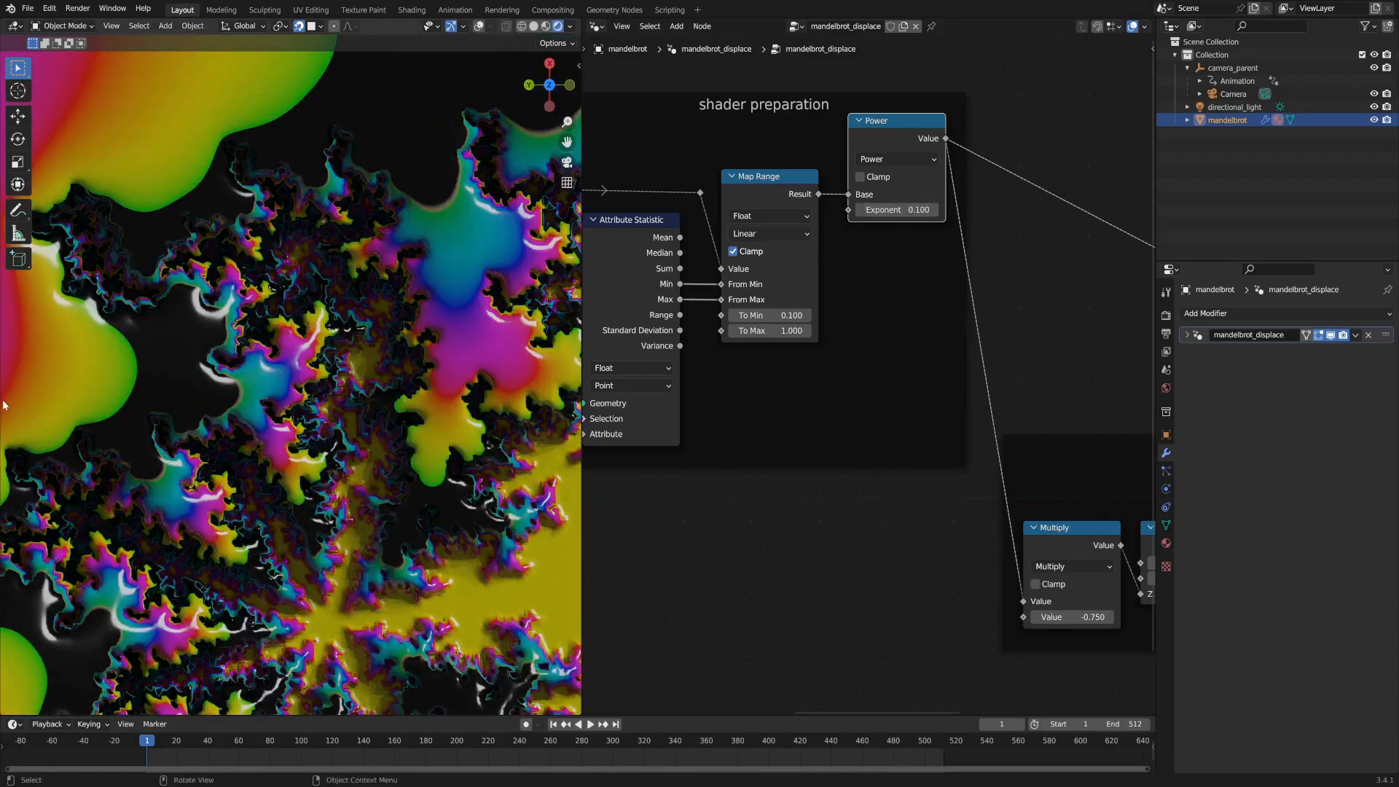
{"action": "scroll", "coordinate": [405, 572], "scroll_direction": "down", "scroll_amount": 3}
{"action": "middle_click_drag", "start_coordinate": [406, 573], "coordinate": [373, 461]}
Try a Power exponent of 0.02 and view the fractal's coloring from above.
{"action": "left_click", "coordinate": [893, 210]}
{"action": "type", "text": ".02"}
{"action": "key", "text": "Return"}
{"action": "middle_click_drag", "start_coordinate": [320, 438], "coordinate": [382, 450]}
{"action": "scroll", "coordinate": [387, 459], "scroll_direction": "down", "scroll_amount": 2}
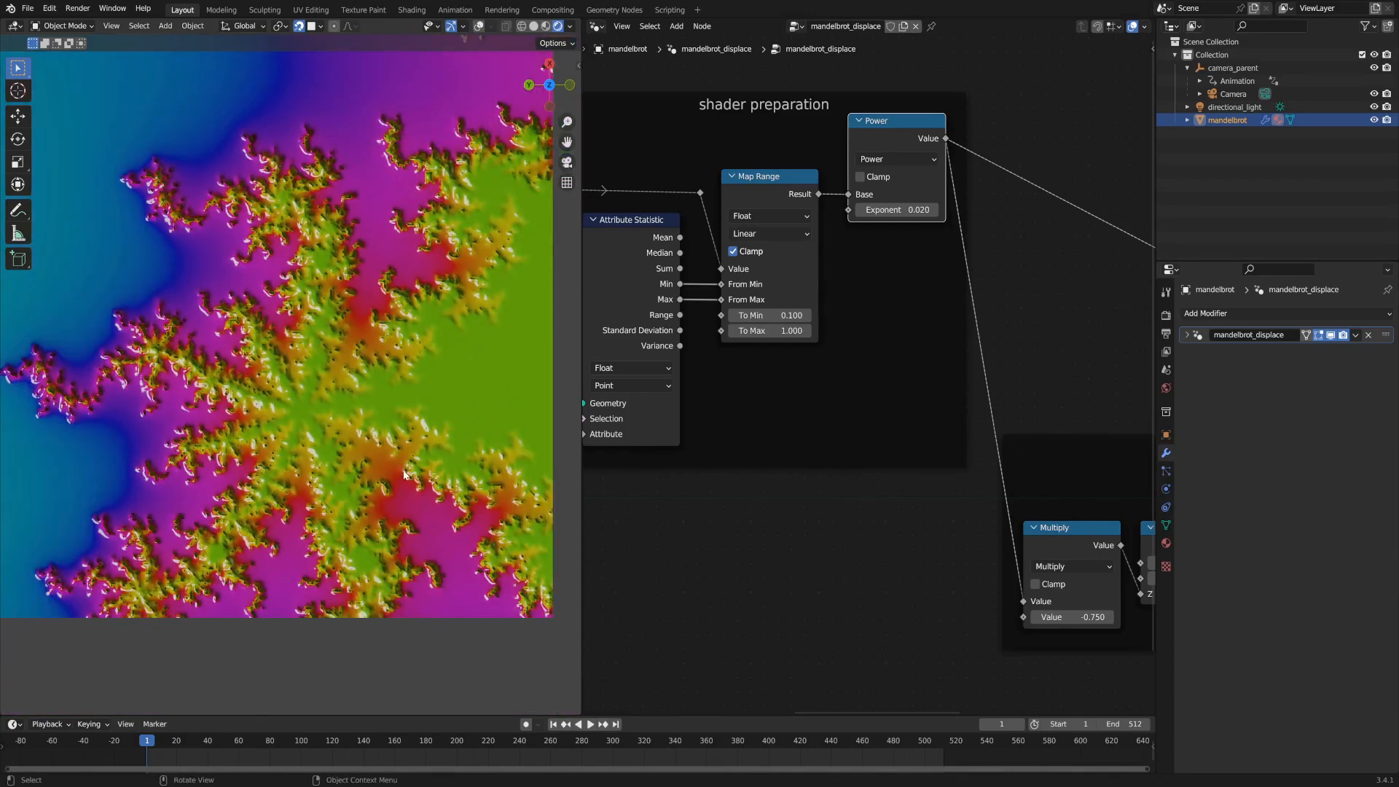
Restore the Power node's exponent to 0.1 and bring the displace frame into view.
{"action": "left_click", "coordinate": [908, 208]}
{"action": "type", "text": ".1"}
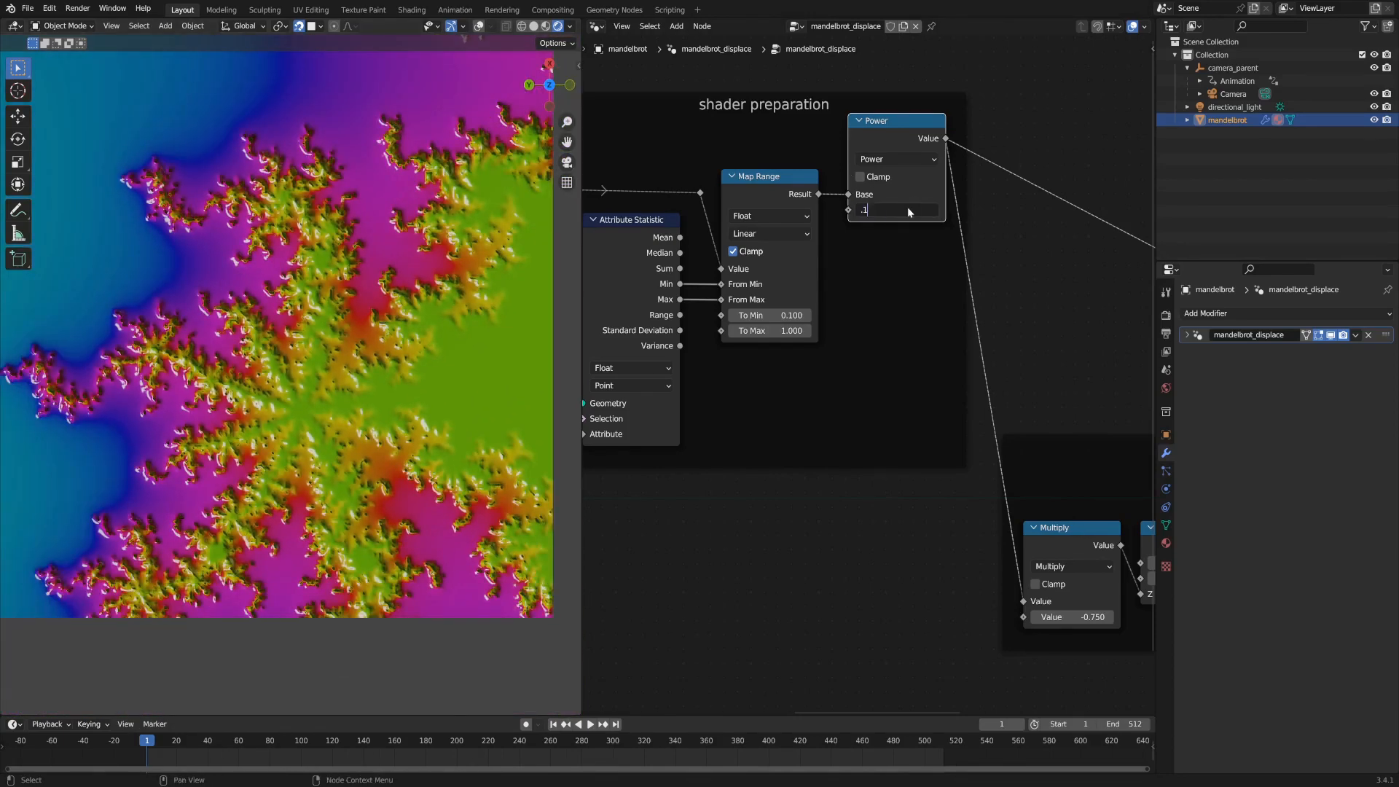
{"action": "key", "text": "Return"}
{"action": "left_click", "coordinate": [957, 250]}
{"action": "scroll", "coordinate": [1062, 312], "scroll_direction": "down", "scroll_amount": 5}
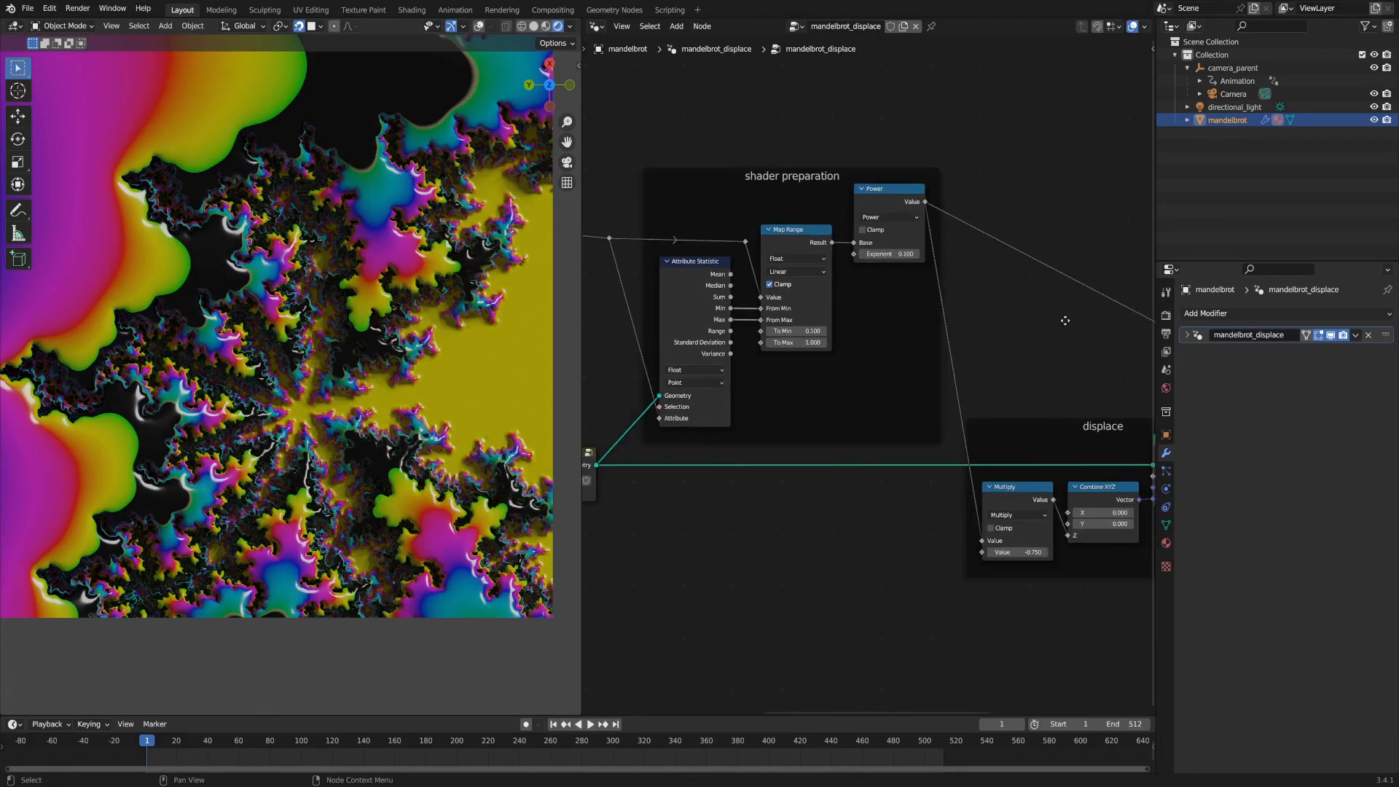
Select the Power node, and nudge the Store Named Attribute node holding fractal_gradient slightly upward.
{"action": "left_click", "coordinate": [690, 212]}
{"action": "scroll", "coordinate": [840, 275], "scroll_direction": "up", "scroll_amount": 3}
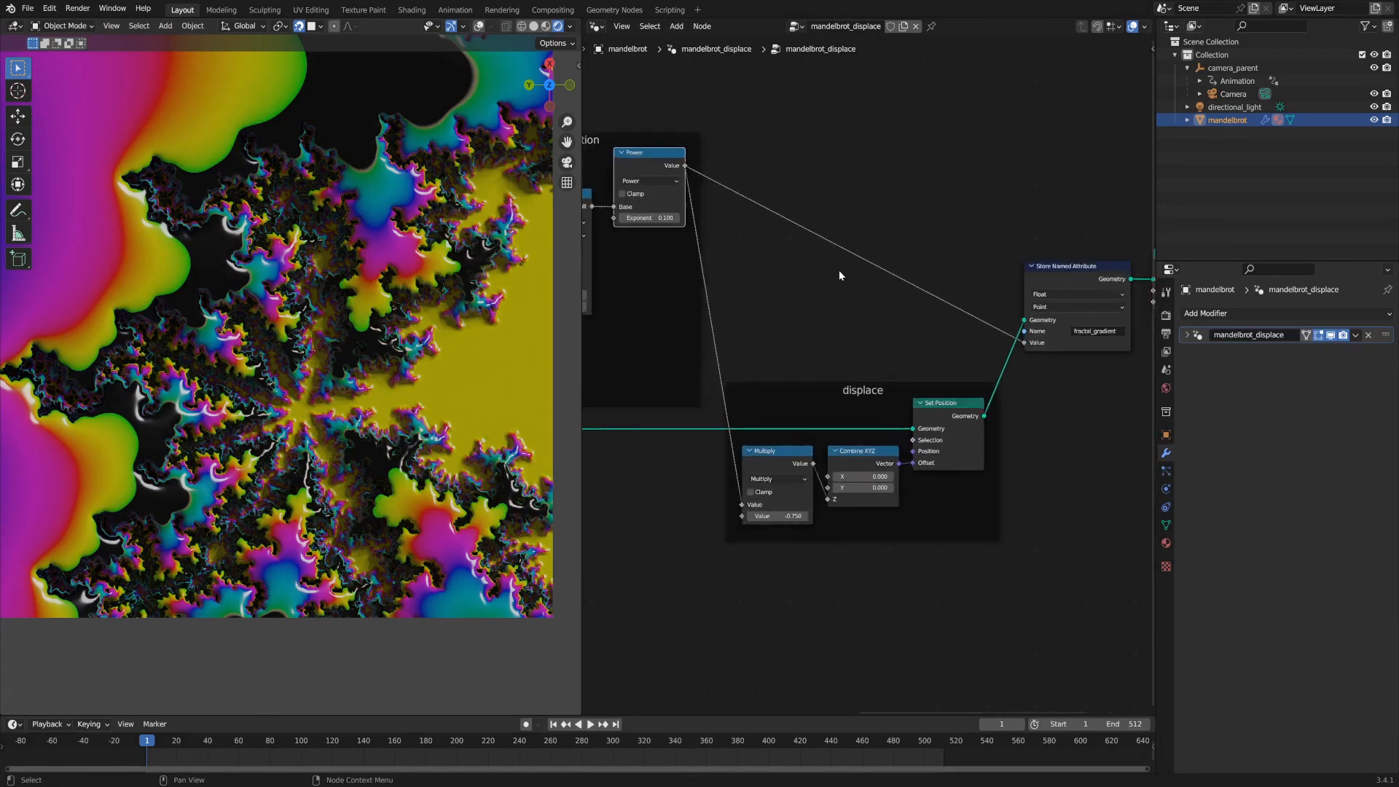
{"action": "middle_click_drag", "start_coordinate": [648, 119], "coordinate": [588, 102]}
{"action": "left_click_drag", "start_coordinate": [1027, 259], "coordinate": [1029, 264]}
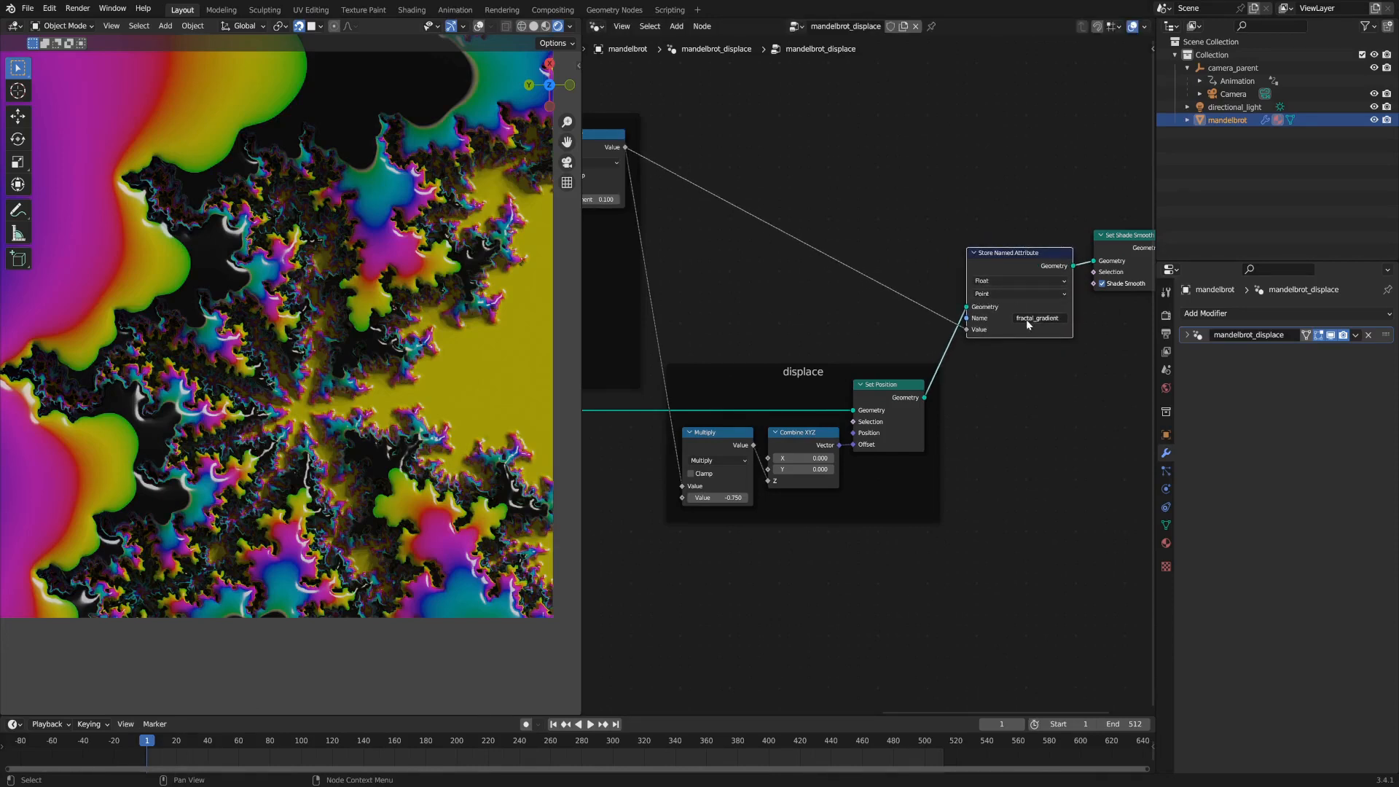
{"action": "left_click_drag", "start_coordinate": [1009, 251], "coordinate": [1008, 244]}
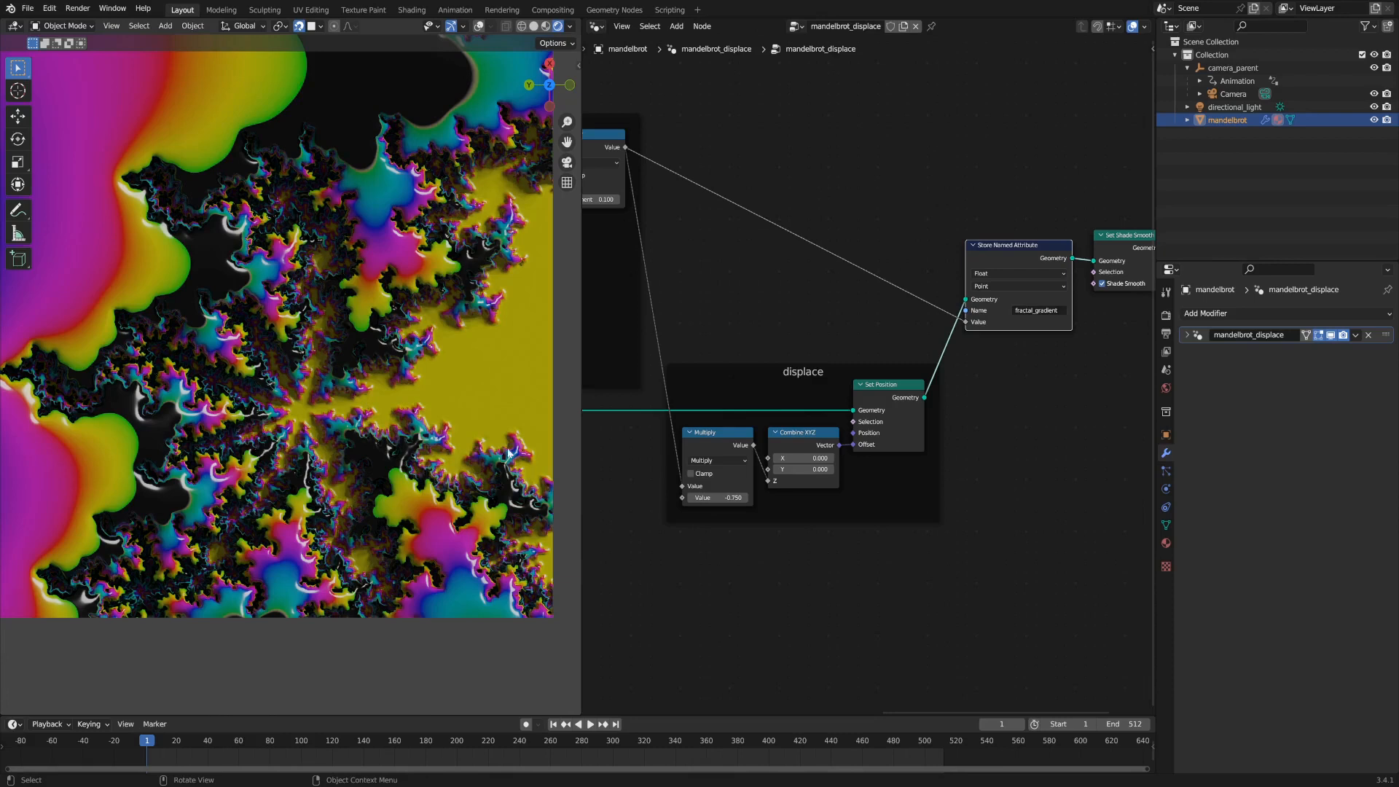
Move the displace frame with its nodes slightly up, keeping the shader preparation frame in view.
{"action": "middle_click_drag", "start_coordinate": [818, 312], "coordinate": [898, 275]}
{"action": "left_click", "coordinate": [852, 367]}
{"action": "scroll", "coordinate": [895, 275], "scroll_direction": "up", "scroll_amount": 1}
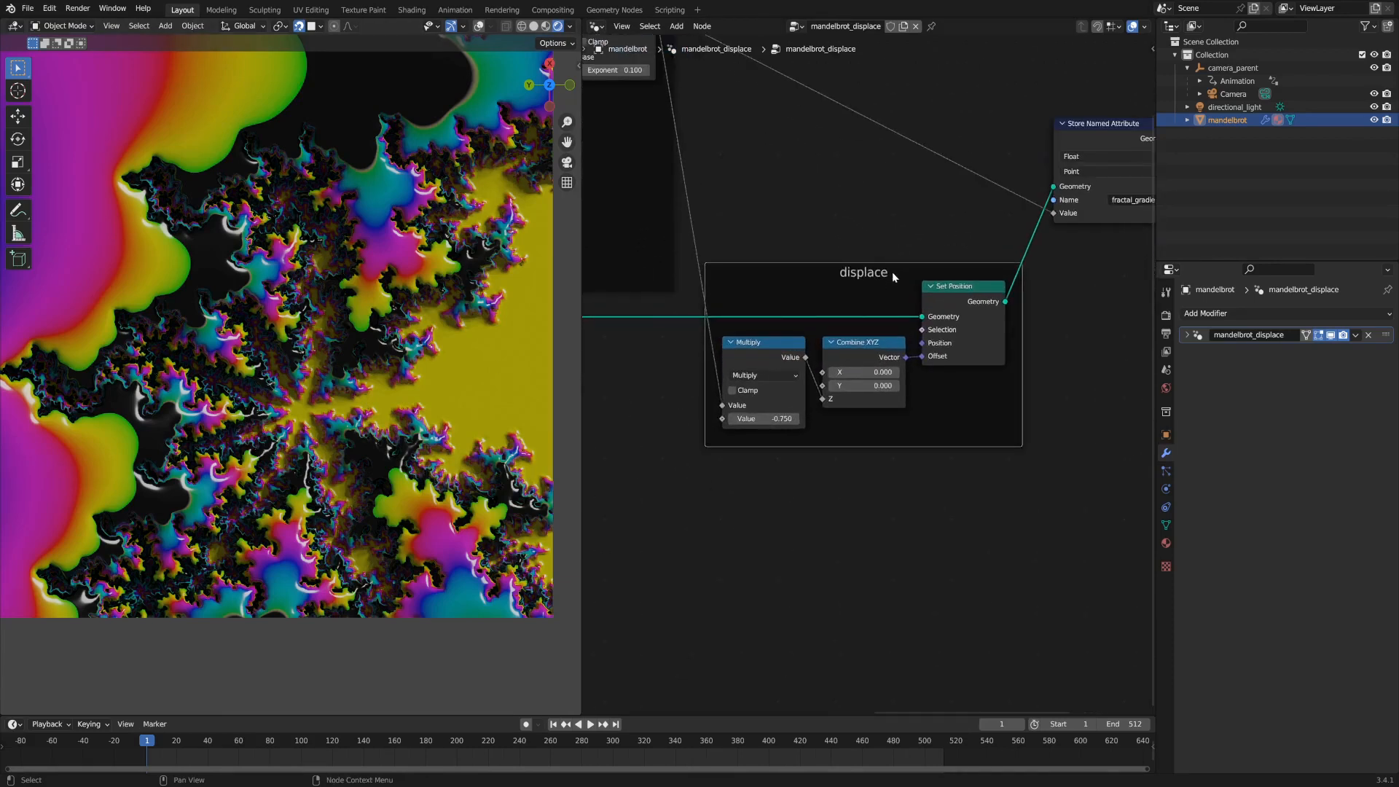
{"action": "mouse_move", "coordinate": [864, 273]}
{"action": "left_mouse_down"}
{"action": "mouse_move", "coordinate": [846, 269]}
{"action": "mouse_move", "coordinate": [870, 260]}
{"action": "left_mouse_up"}
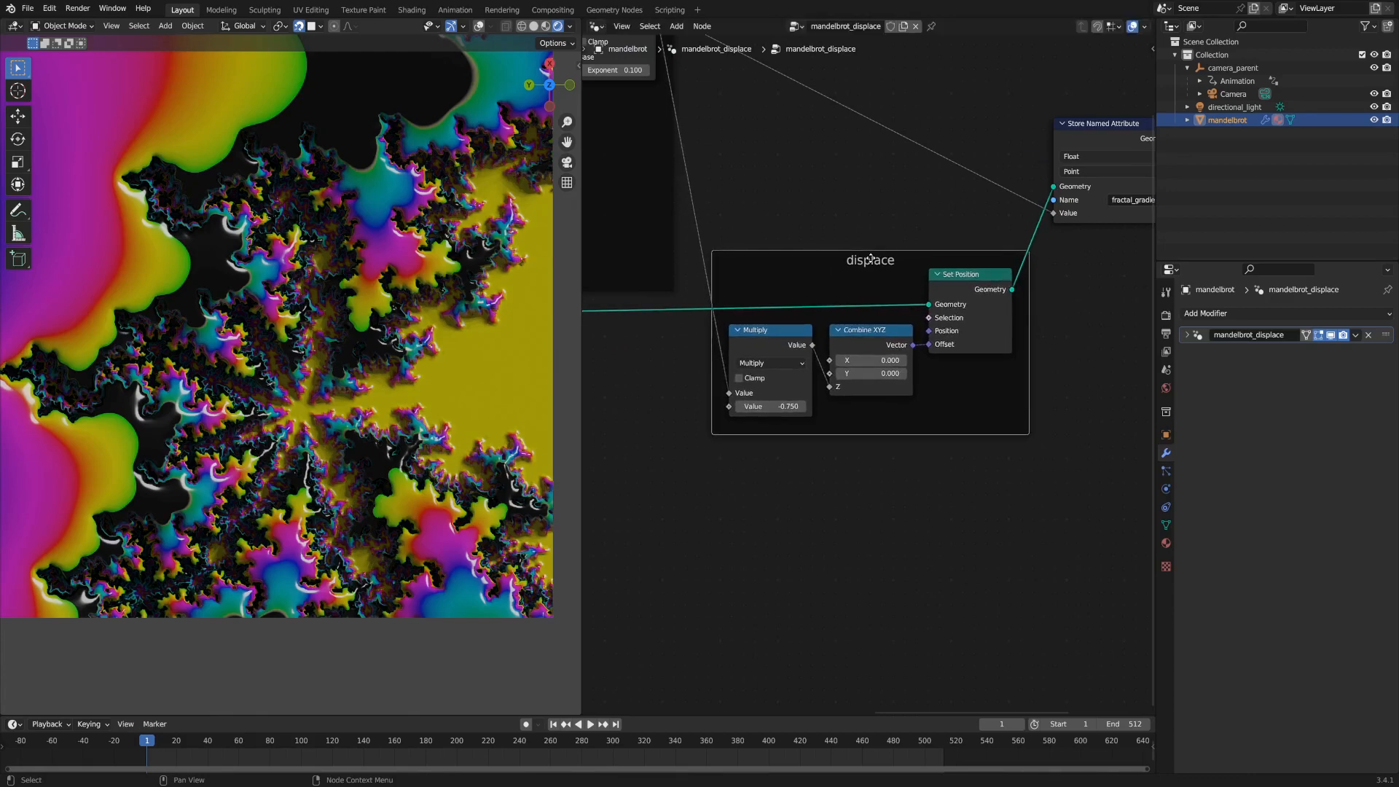
{"action": "middle_click_drag", "start_coordinate": [807, 210], "coordinate": [899, 308]}
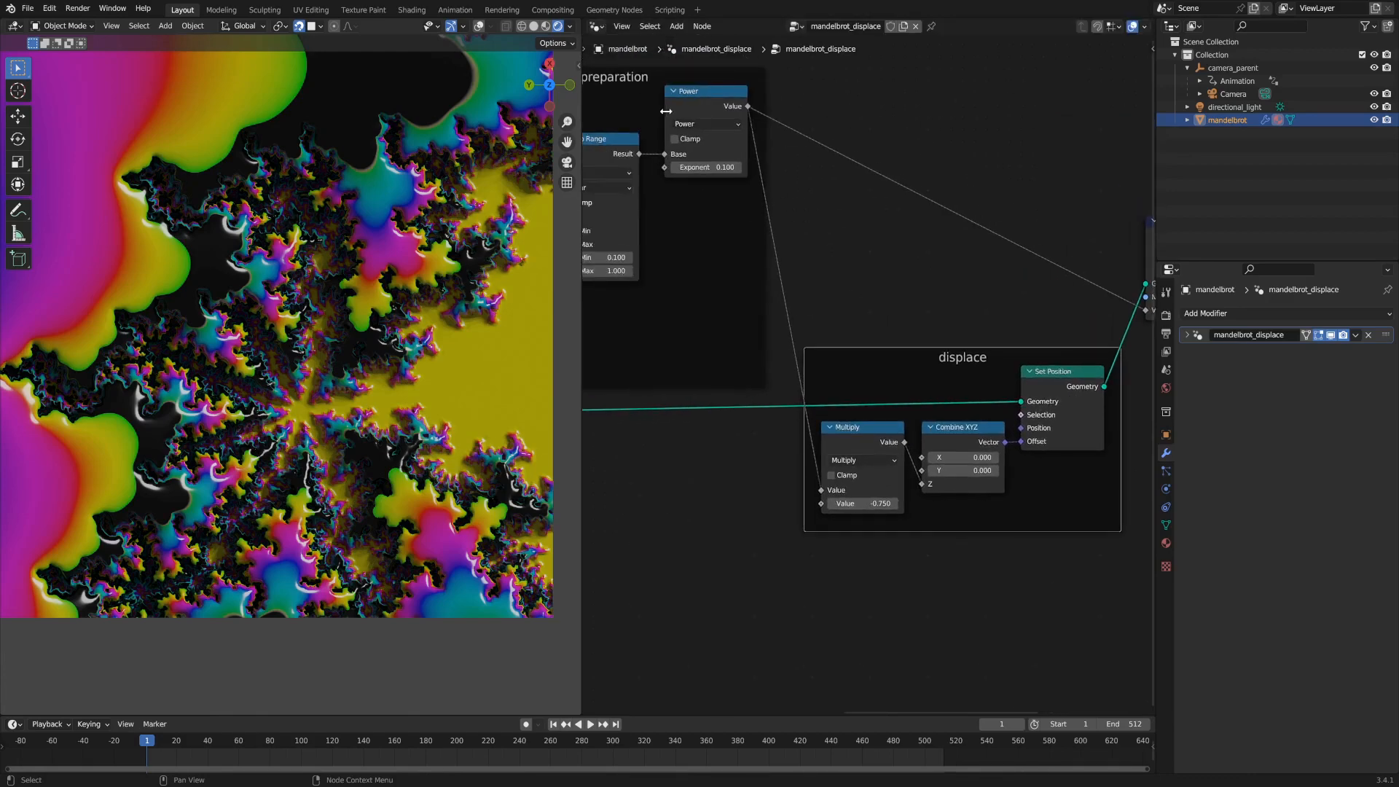
Select the Multiply node in the displace frame, save the file, and select the Power node that feeds it.
{"action": "left_click", "coordinate": [685, 108]}
{"action": "left_click", "coordinate": [858, 445]}
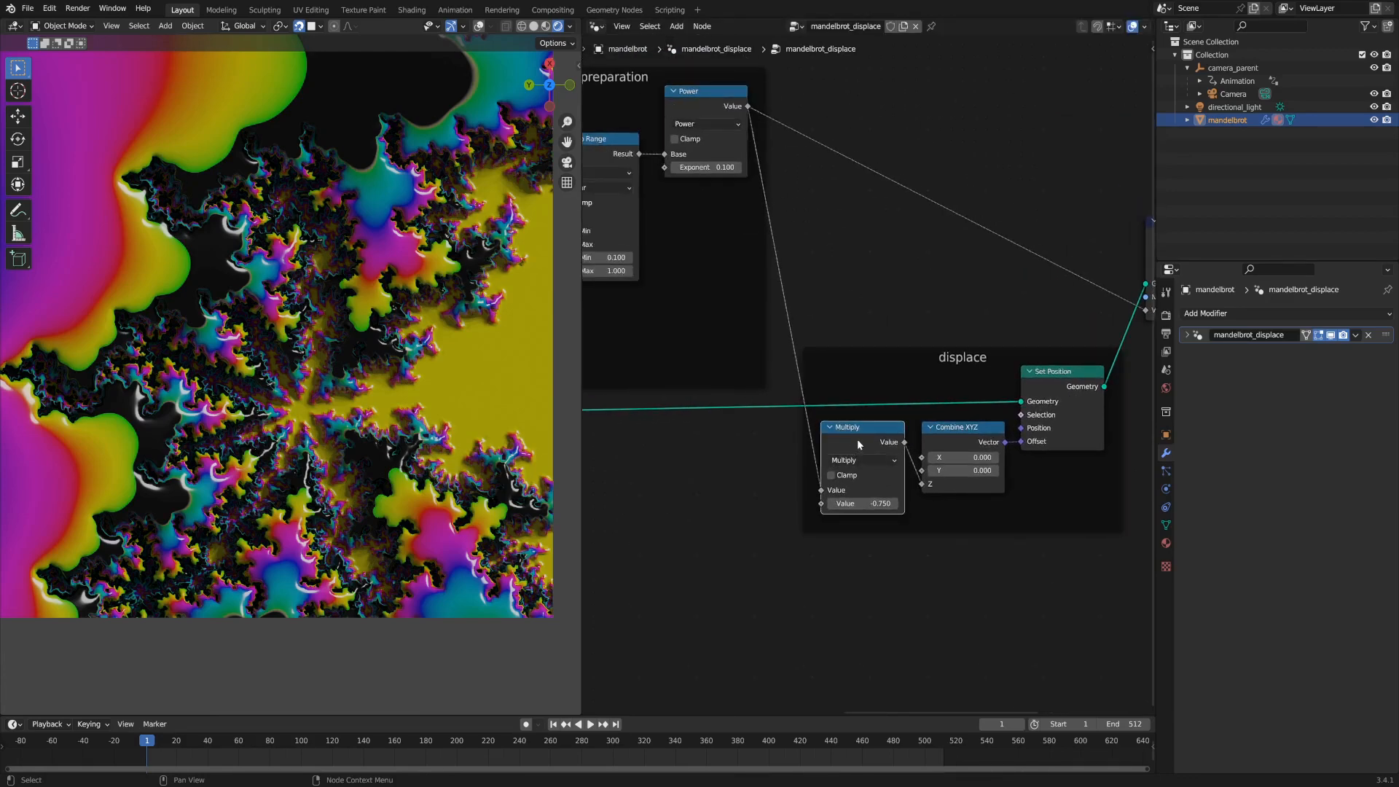
{"action": "key", "text": "ctrl+s"}
{"action": "left_click", "coordinate": [699, 104]}
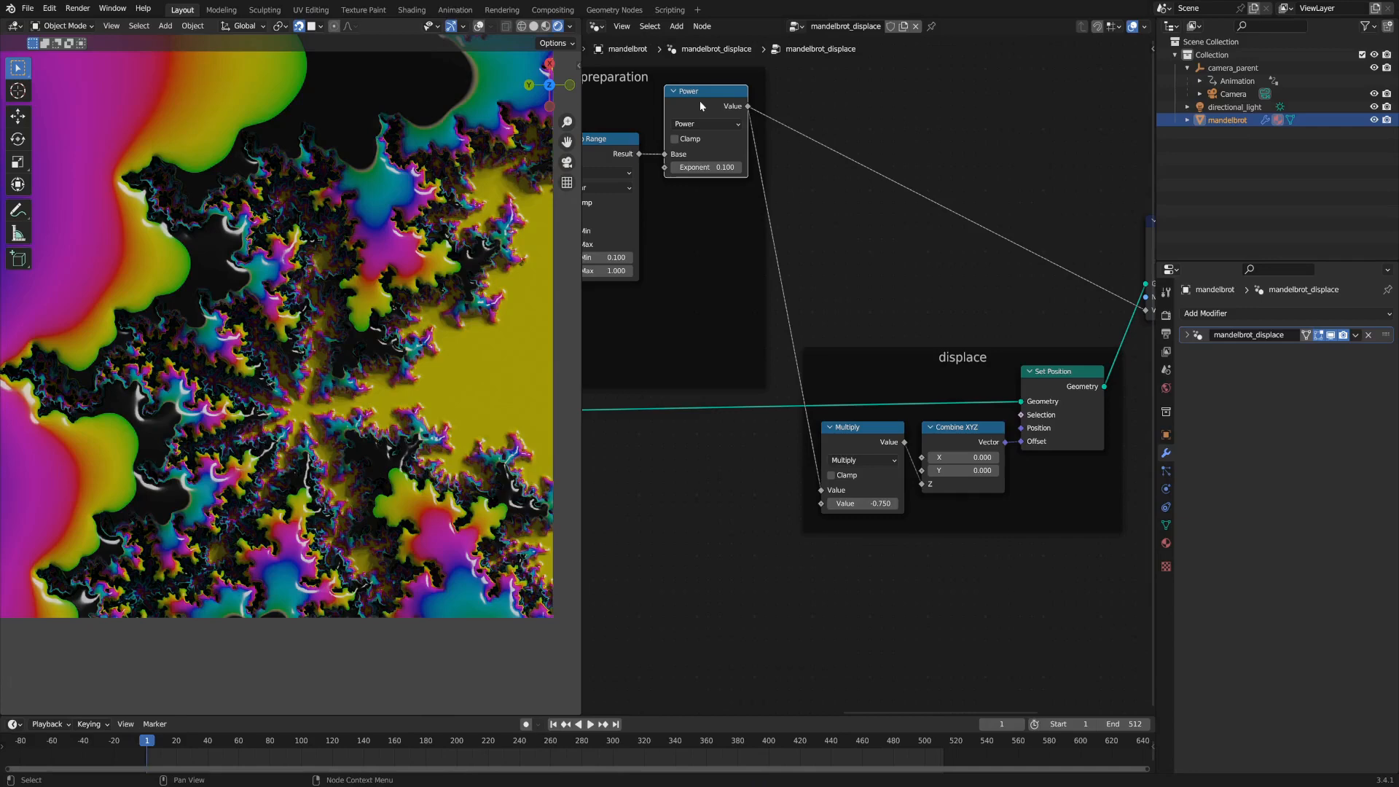
{"action": "scroll", "coordinate": [706, 194], "scroll_direction": "down", "scroll_amount": 3}
{"action": "middle_click_drag", "start_coordinate": [720, 302], "coordinate": [749, 300]}
{"action": "scroll", "coordinate": [890, 392], "scroll_direction": "up", "scroll_amount": 3}
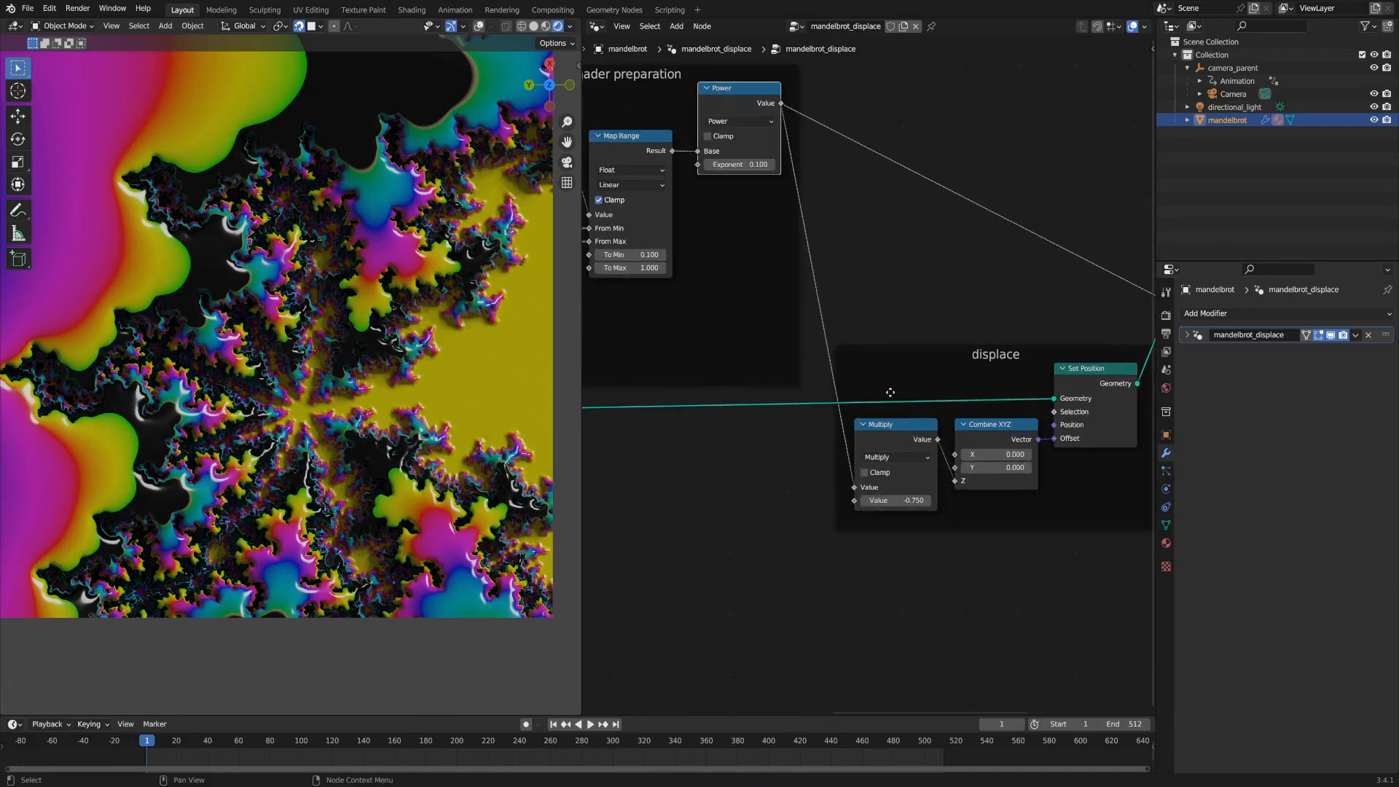
Go through the displace frame's Multiply, Combine XYZ and Set Position nodes, shifting Set Position slightly up.
{"action": "middle_click_drag", "start_coordinate": [890, 392], "coordinate": [829, 332]}
{"action": "scroll", "coordinate": [832, 394], "scroll_direction": "up", "scroll_amount": 2}
{"action": "left_click_drag", "start_coordinate": [815, 367], "coordinate": [823, 368]}
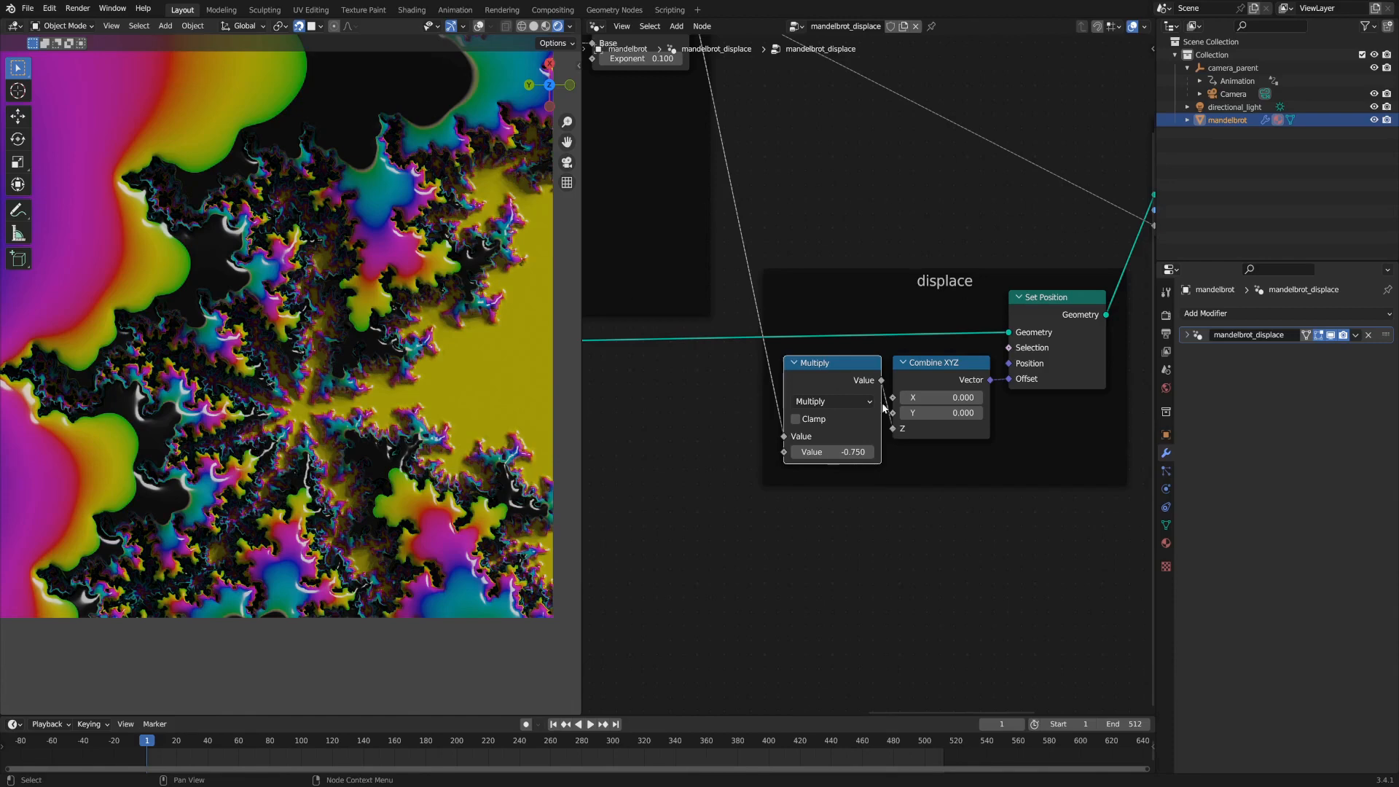
{"action": "left_click", "coordinate": [962, 374]}
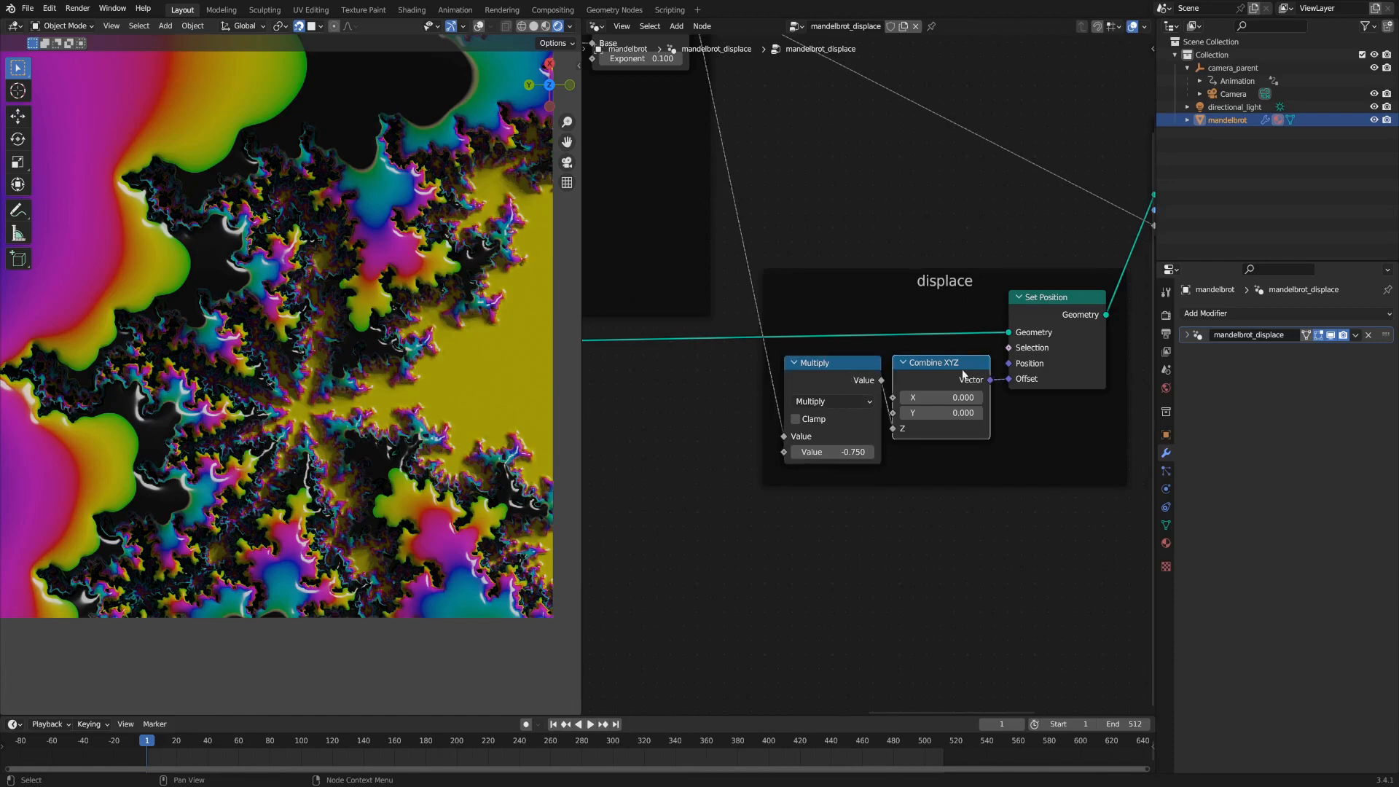
{"action": "left_click_drag", "start_coordinate": [1059, 314], "coordinate": [1064, 309]}
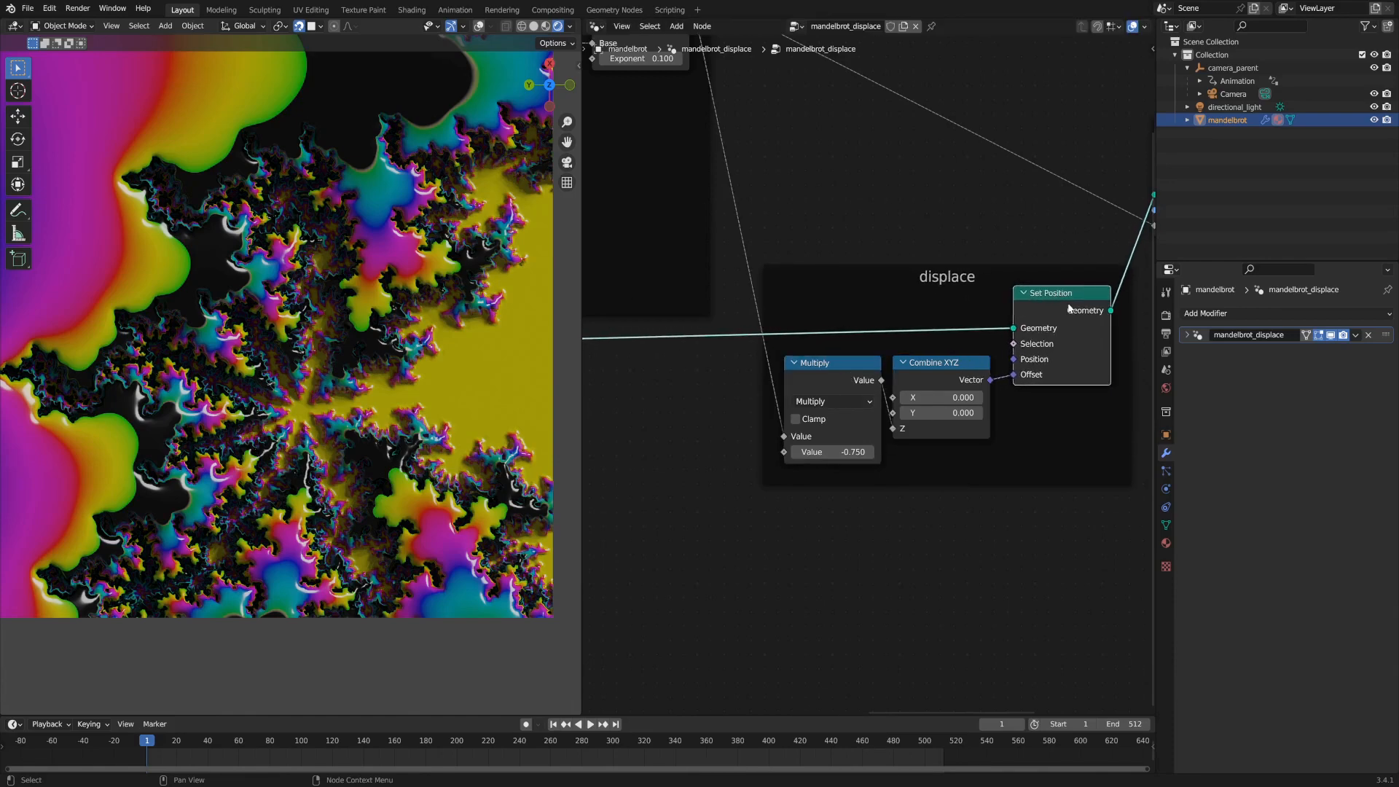
Bypass the displacement by adding a reroute on the geometry link before Set Position and connecting it to Store Named Attribute's geometry input.
{"action": "scroll", "coordinate": [884, 412], "scroll_direction": "down", "scroll_amount": 5}
{"action": "middle_click_drag", "start_coordinate": [794, 430], "coordinate": [1016, 364]}
{"action": "scroll", "coordinate": [872, 387], "scroll_direction": "down", "scroll_amount": 5}
{"action": "middle_click_drag", "start_coordinate": [807, 385], "coordinate": [1035, 397]}
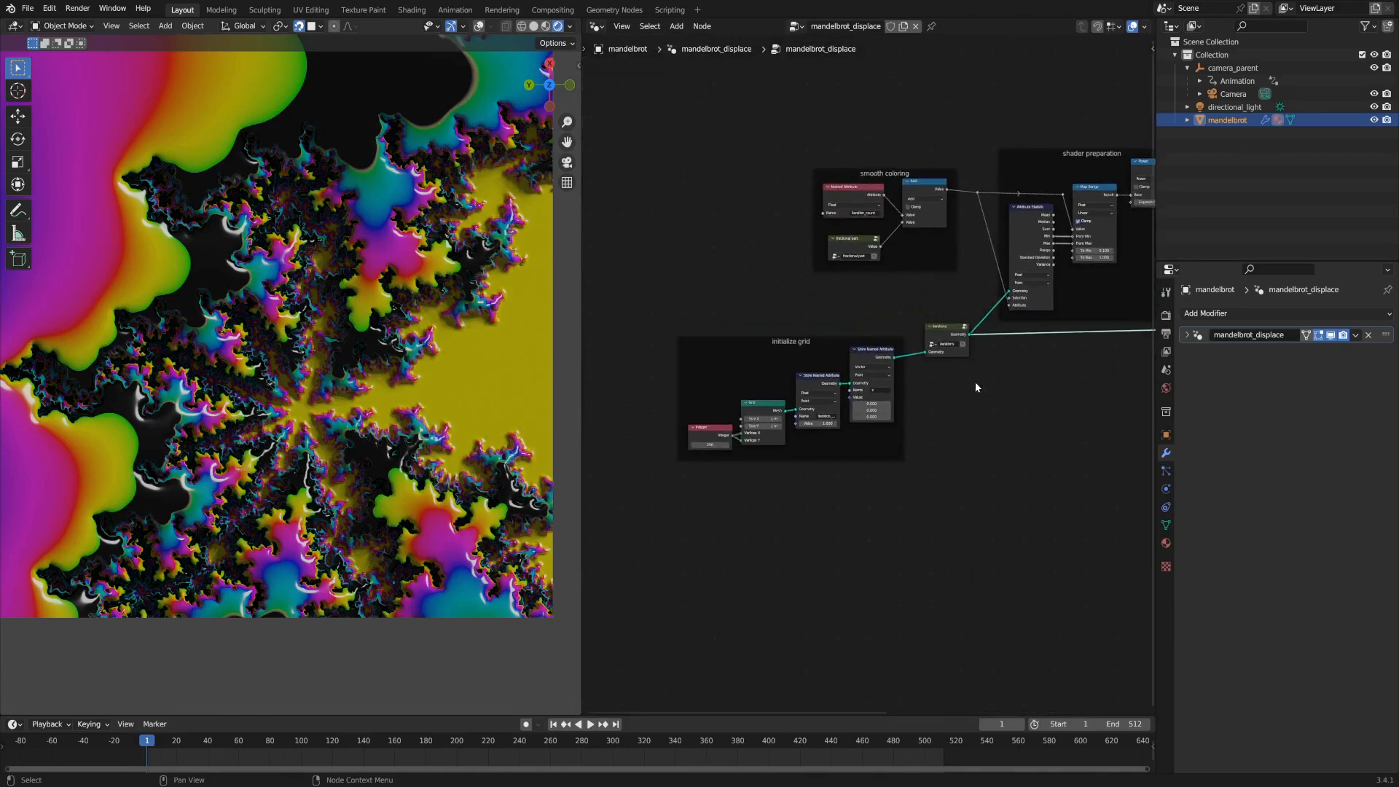
{"action": "scroll", "coordinate": [874, 384], "scroll_direction": "up", "scroll_amount": 5}
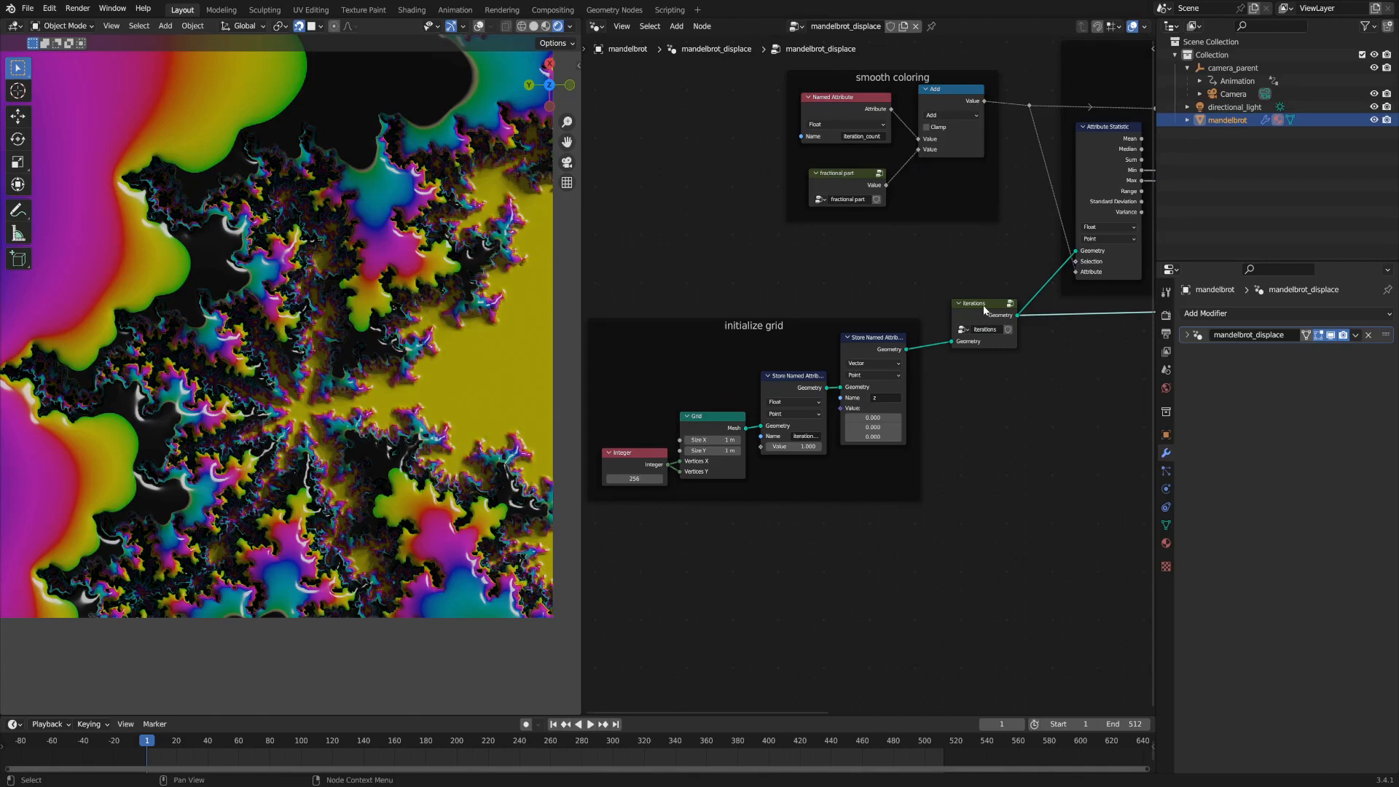
{"action": "scroll", "coordinate": [983, 310], "scroll_direction": "down", "scroll_amount": 3}
{"action": "middle_click_drag", "start_coordinate": [1049, 390], "coordinate": [794, 392]}
{"action": "middle_click_drag", "start_coordinate": [379, 437], "coordinate": [385, 397]}
{"action": "middle_click_drag", "start_coordinate": [972, 446], "coordinate": [691, 473]}
{"action": "scroll", "coordinate": [768, 415], "scroll_direction": "up", "scroll_amount": 2}
{"action": "middle_click_drag", "start_coordinate": [768, 415], "coordinate": [940, 415]}
{"action": "right_click_drag", "start_coordinate": [720, 362], "coordinate": [717, 384], "text": "shift"}
{"action": "left_click_drag", "start_coordinate": [720, 368], "coordinate": [976, 295]}
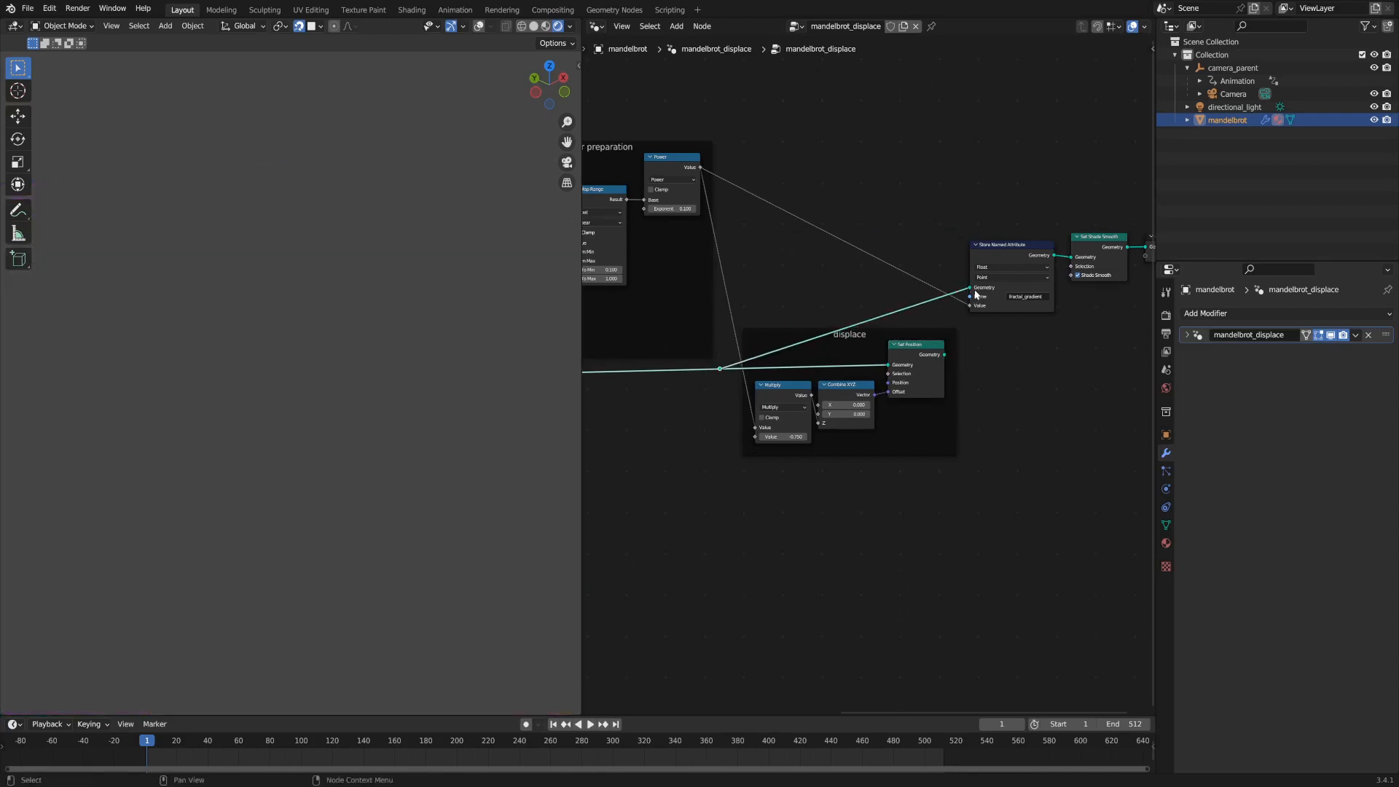
Examine the undisplaced flat fractal from above in the 3D viewport.
{"action": "scroll", "coordinate": [941, 356], "scroll_direction": "down", "scroll_amount": 2}
{"action": "middle_click_drag", "start_coordinate": [429, 375], "coordinate": [352, 433]}
{"action": "scroll", "coordinate": [352, 433], "scroll_direction": "up", "scroll_amount": 10}
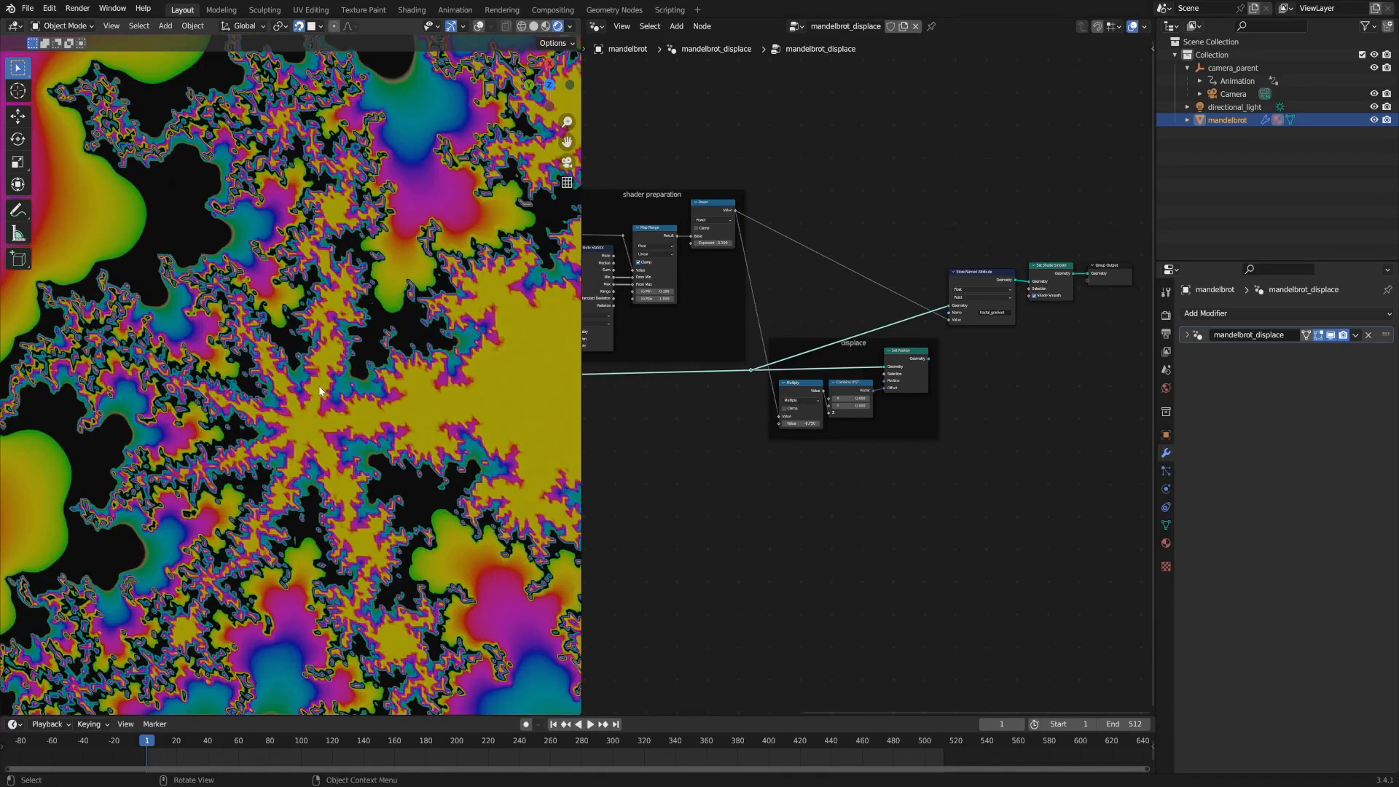
{"action": "scroll", "coordinate": [915, 436], "scroll_direction": "up", "scroll_amount": 1}
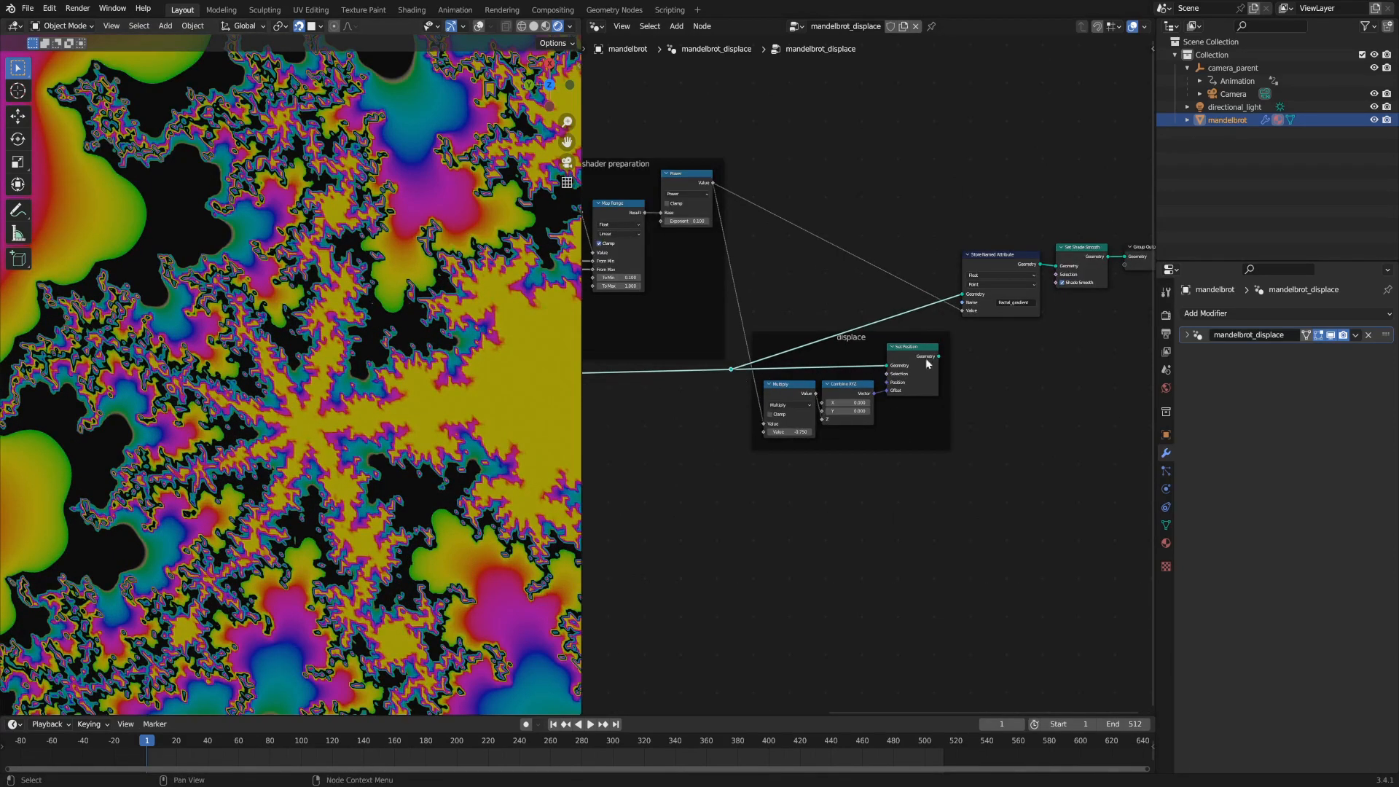
Reconnect Set Position's geometry output to the Store Named Attribute node and remove the reroute from the geometry link.
{"action": "left_click_drag", "start_coordinate": [939, 356], "coordinate": [963, 294]}
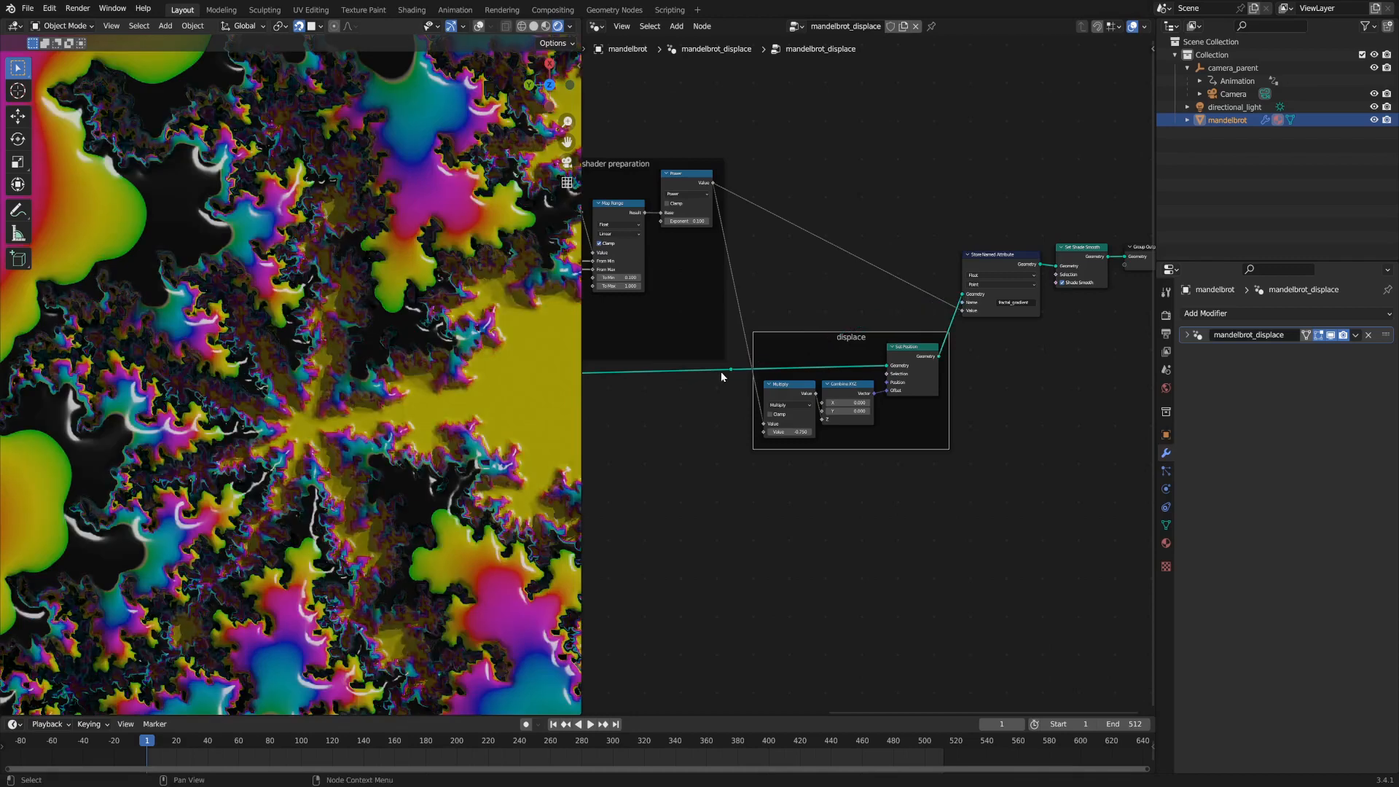
{"action": "left_click", "coordinate": [732, 364]}
{"action": "mouse_move", "coordinate": [734, 374]}
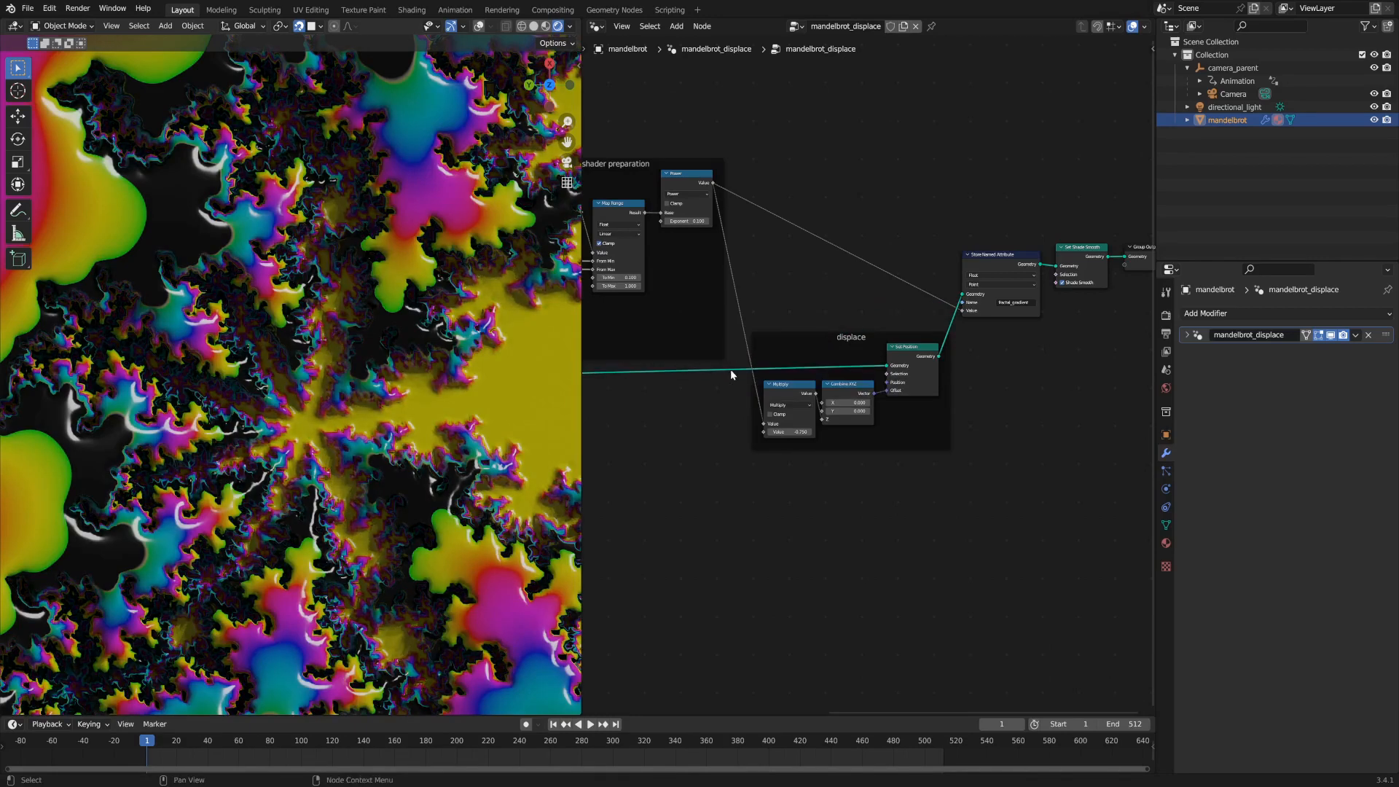
Turn off Shade Smooth on the Set Shade Smooth node to compare the faceted surface, and turn it back on.
{"action": "scroll", "coordinate": [1007, 445], "scroll_direction": "down", "scroll_amount": 2}
{"action": "middle_click_drag", "start_coordinate": [1007, 445], "coordinate": [773, 461]}
{"action": "scroll", "coordinate": [819, 401], "scroll_direction": "up", "scroll_amount": 7}
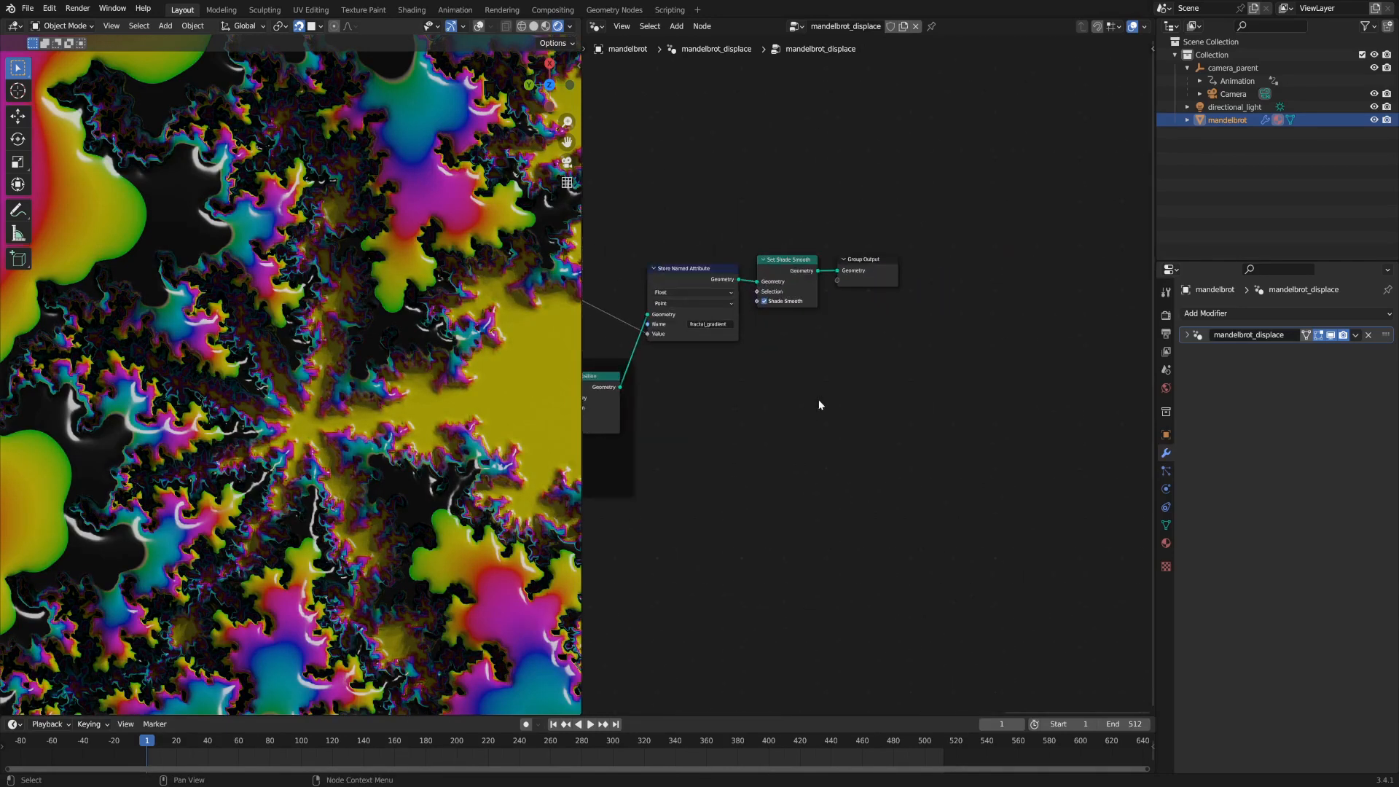
{"action": "middle_click_drag", "start_coordinate": [762, 410], "coordinate": [869, 440]}
{"action": "left_click", "coordinate": [873, 269]}
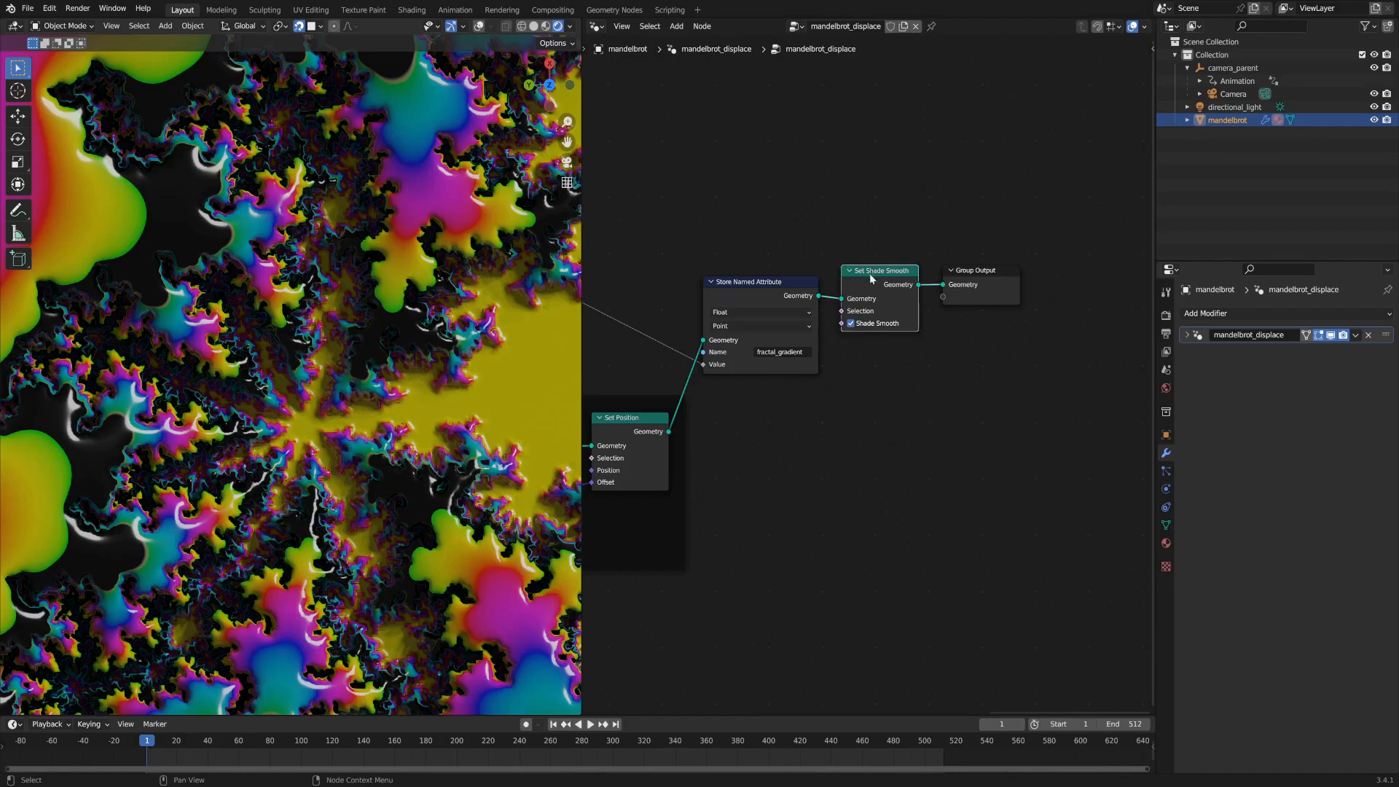
{"action": "left_click", "coordinate": [851, 323]}
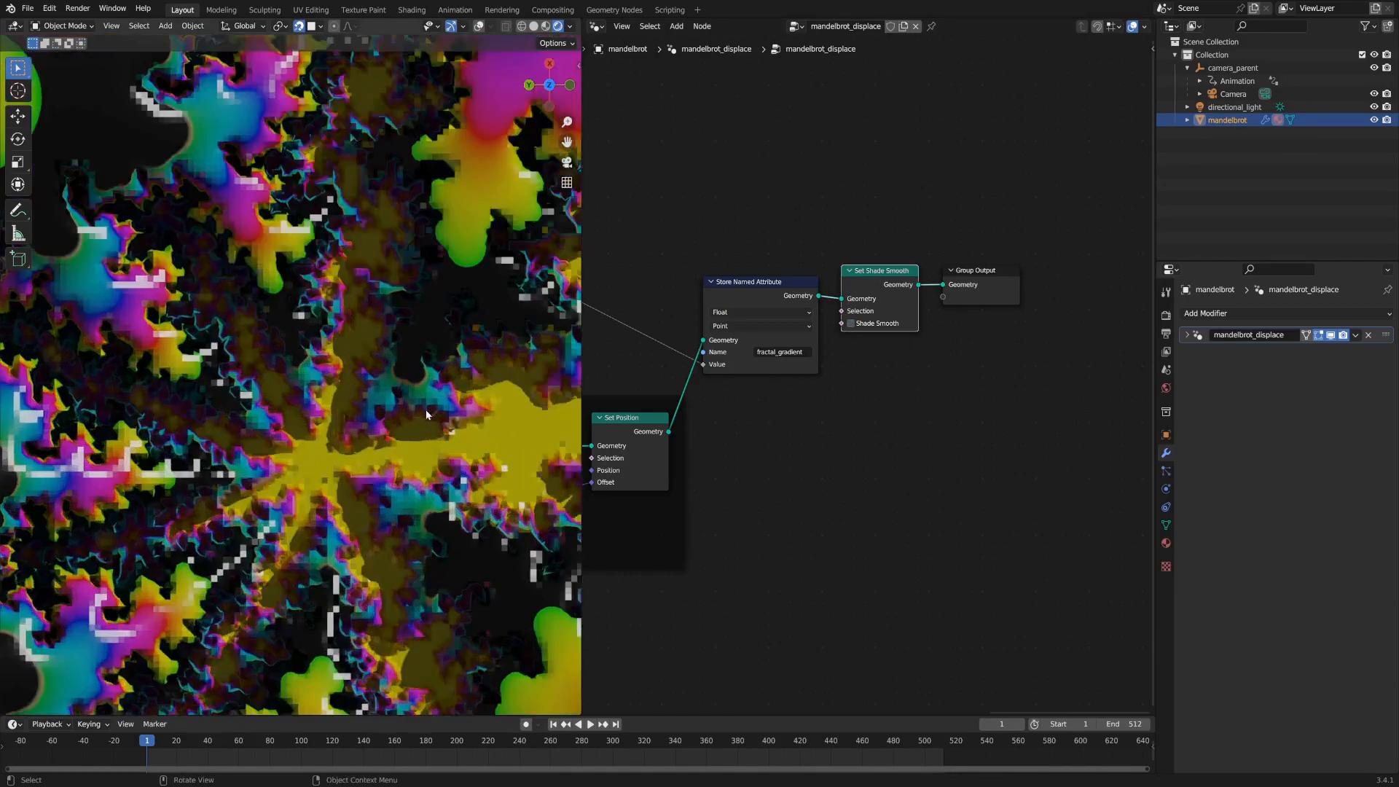
{"action": "middle_click_drag", "start_coordinate": [343, 320], "coordinate": [372, 350]}
{"action": "left_click", "coordinate": [851, 324]}
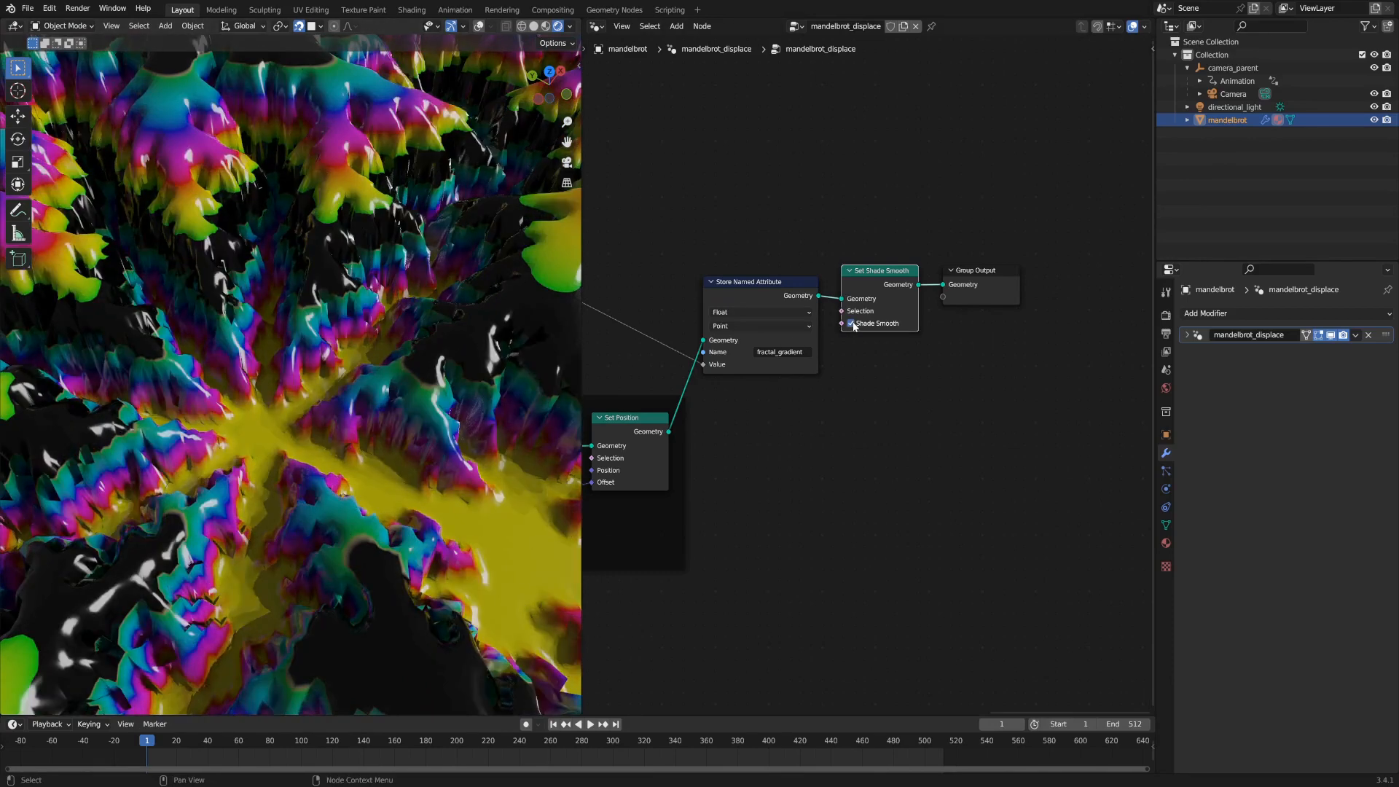
{"action": "scroll", "coordinate": [874, 343], "scroll_direction": "down", "scroll_amount": 1}
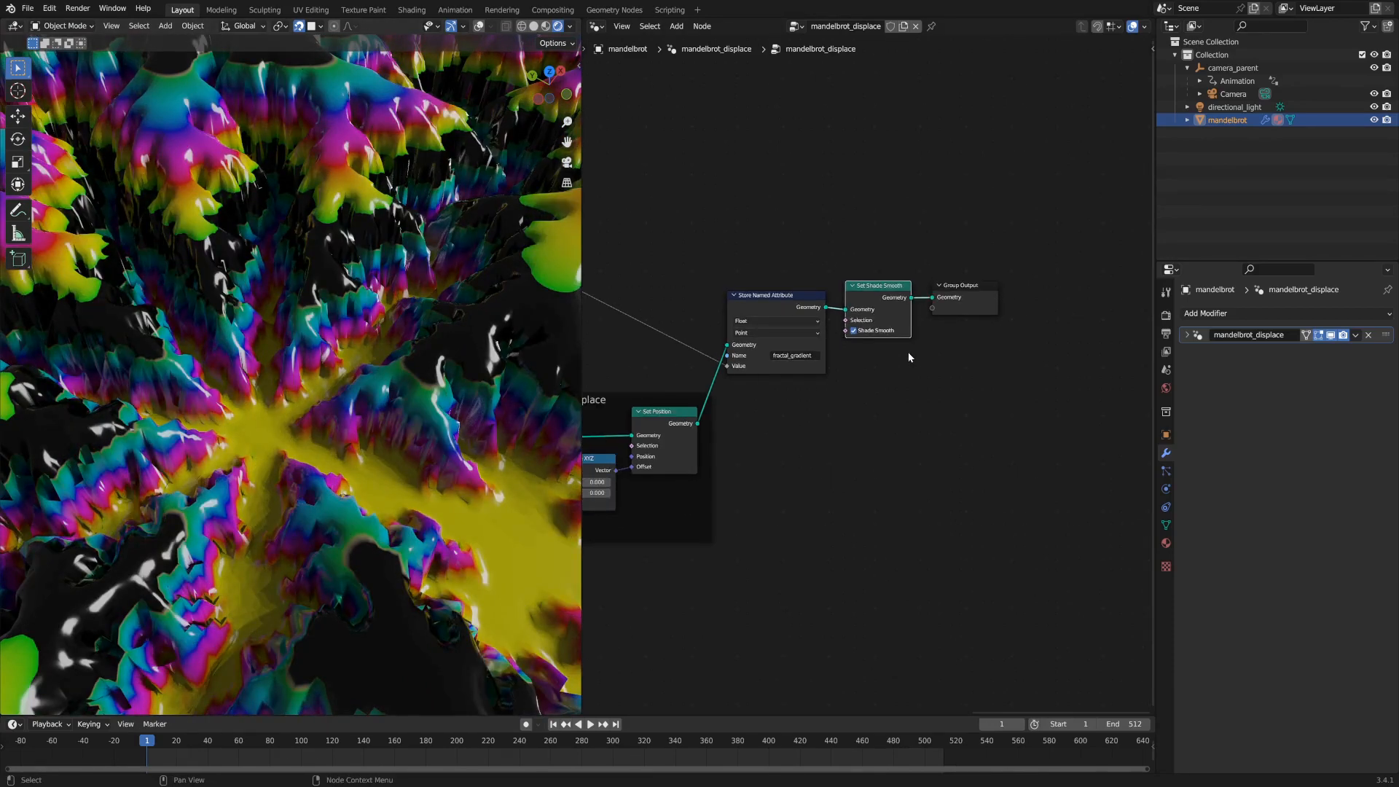
Save the file and set the Integer node in the initialize grid frame to 2048.
{"action": "key", "text": "ctrl+s"}
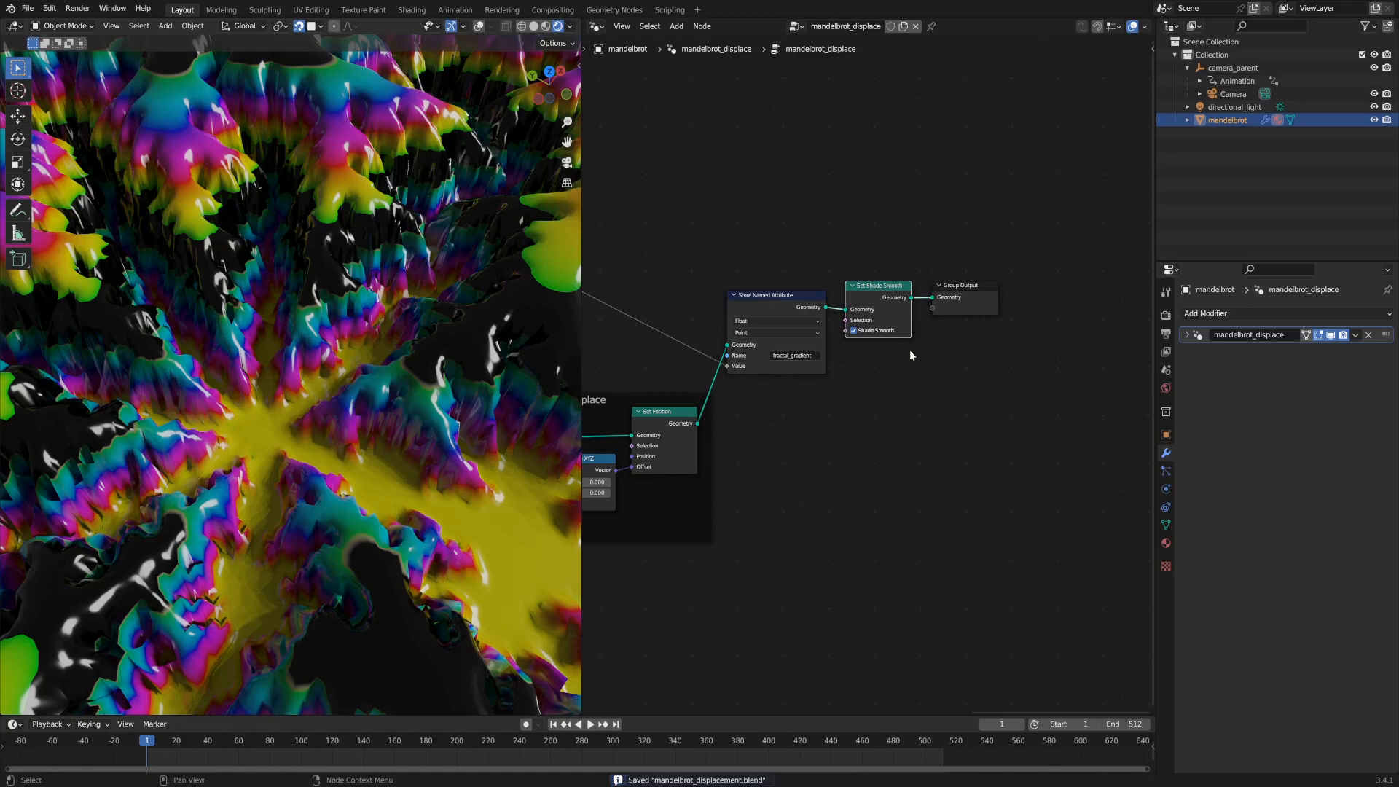
{"action": "scroll", "coordinate": [747, 568], "scroll_direction": "down", "scroll_amount": 3}
{"action": "middle_click_drag", "start_coordinate": [748, 568], "coordinate": [1112, 487]}
{"action": "middle_click_drag", "start_coordinate": [713, 480], "coordinate": [863, 486]}
{"action": "scroll", "coordinate": [863, 486], "scroll_direction": "up", "scroll_amount": 13}
{"action": "middle_click_drag", "start_coordinate": [840, 620], "coordinate": [822, 500]}
{"action": "left_click", "coordinate": [765, 361]}
{"action": "type", "text": "2048"}
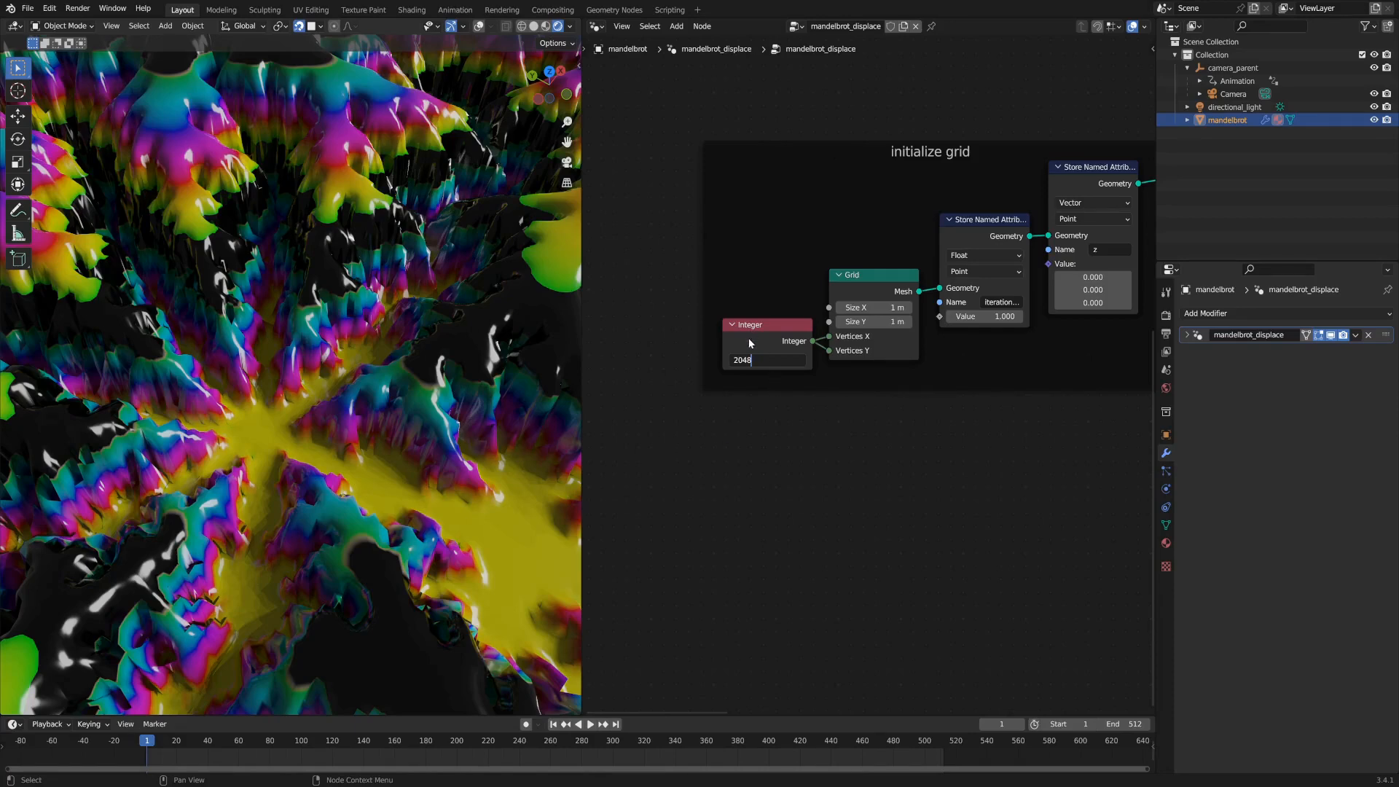
{"action": "key", "text": "Return"}
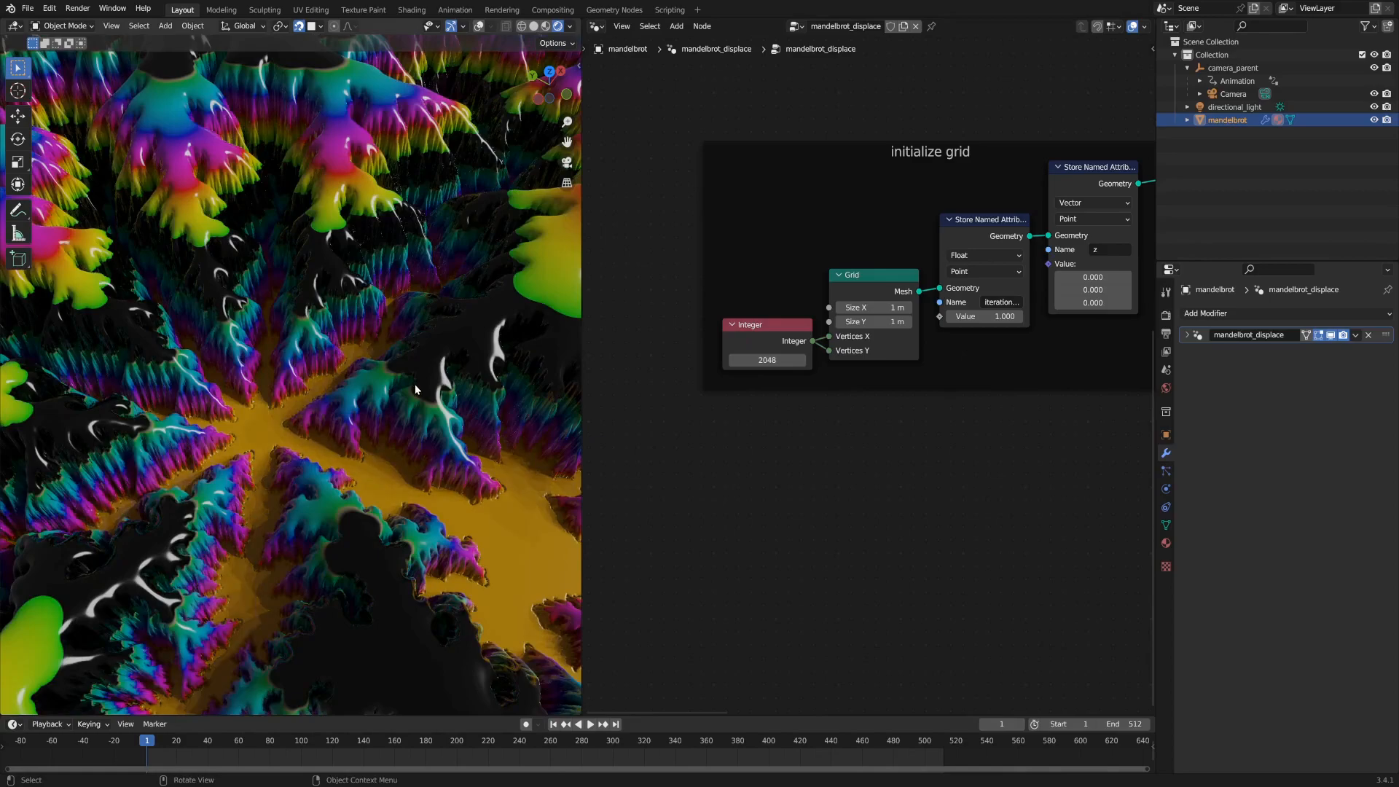
Play the animation while viewing the high-resolution displaced fractal from a low angle, and stop the playback.
{"action": "scroll", "coordinate": [418, 386], "scroll_direction": "down", "scroll_amount": 3}
{"action": "mouse_move", "coordinate": [418, 386]}
{"action": "middle_mouse_down"}
{"action": "mouse_move", "coordinate": [292, 408]}
{"action": "mouse_move", "coordinate": [225, 408]}
{"action": "mouse_move", "coordinate": [224, 391]}
{"action": "mouse_move", "coordinate": [417, 417]}
{"action": "mouse_move", "coordinate": [421, 401]}
{"action": "middle_mouse_up"}
{"action": "key", "text": "space"}
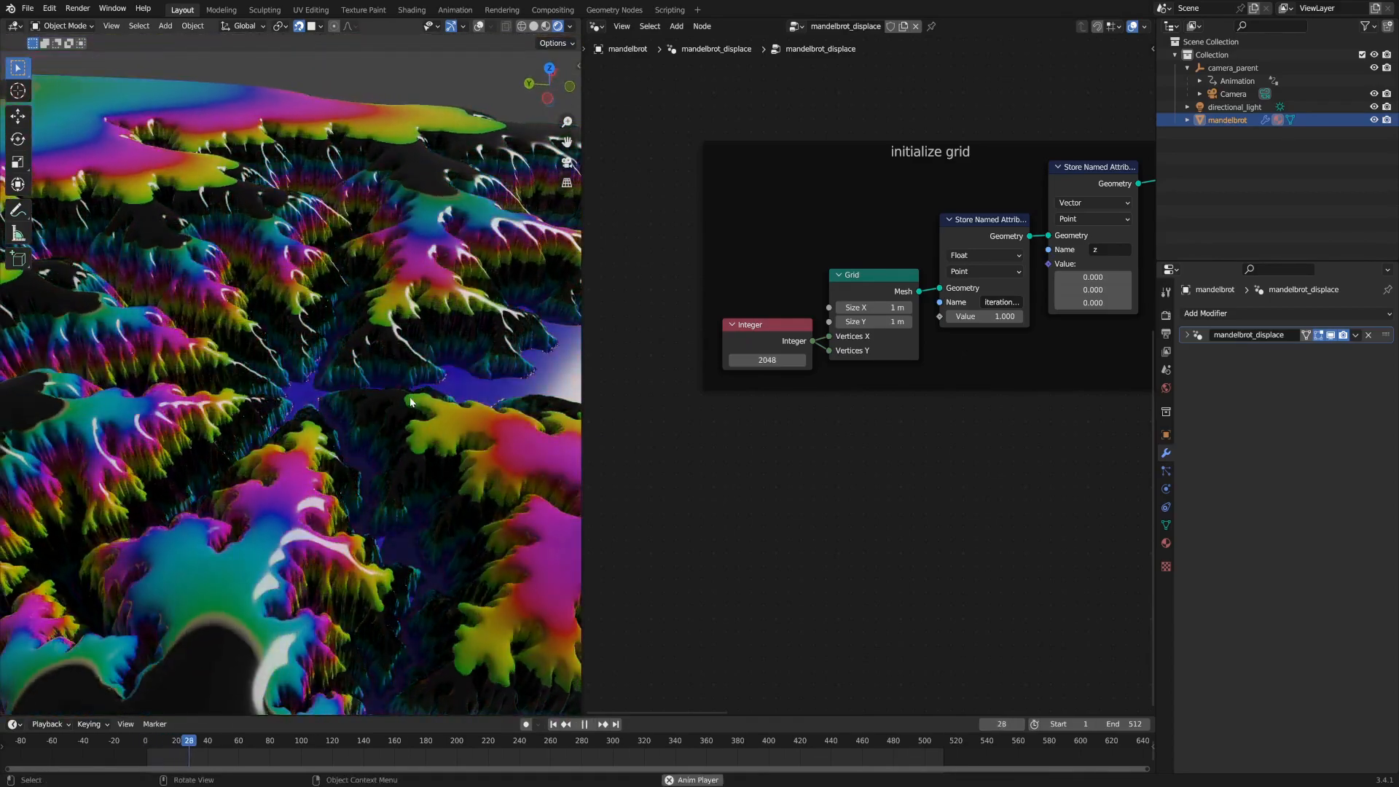
{"action": "middle_click_drag", "start_coordinate": [409, 397], "coordinate": [342, 384]}
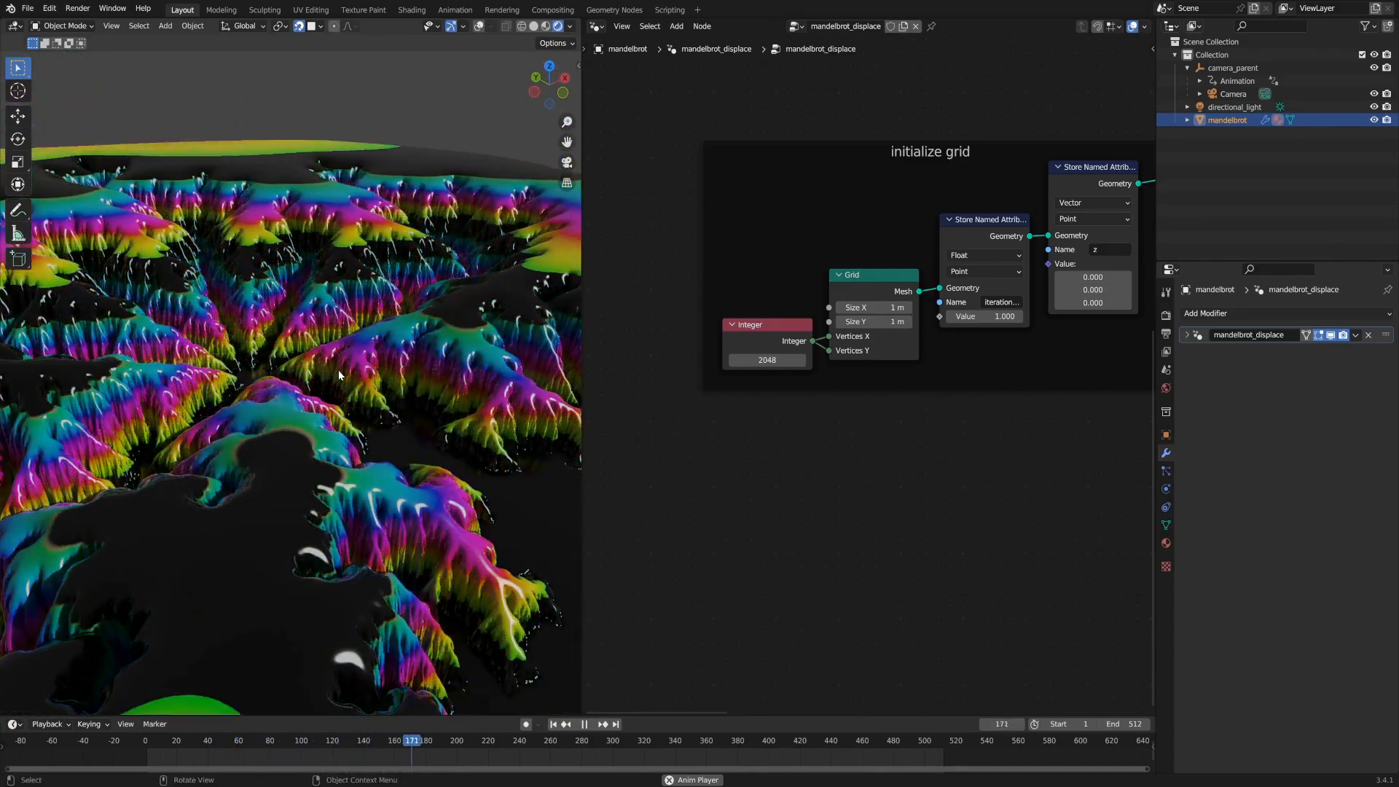
{"action": "key", "text": "space"}
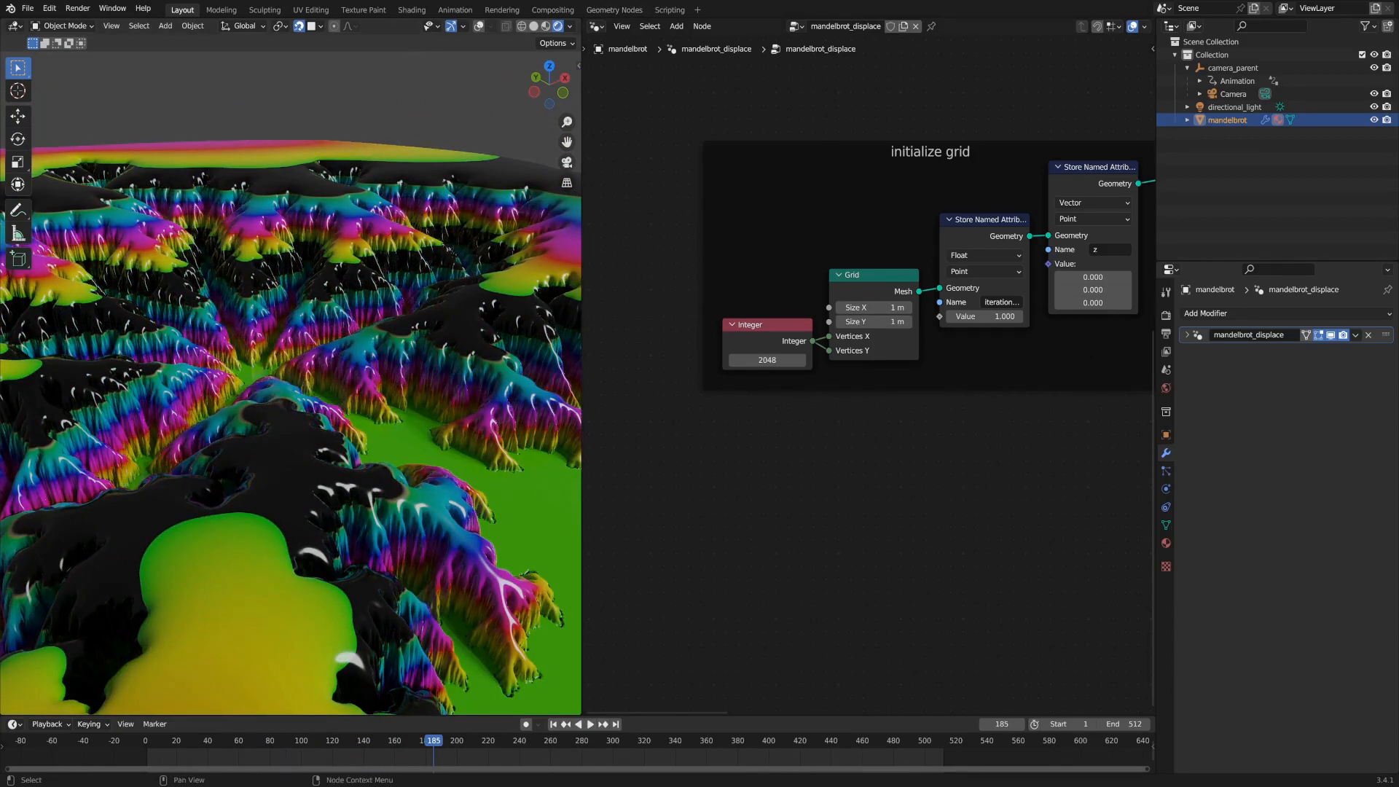
Switch the node editor area to the Shader Editor and frame all nodes of the fractal material.
{"action": "left_click", "coordinate": [596, 26]}
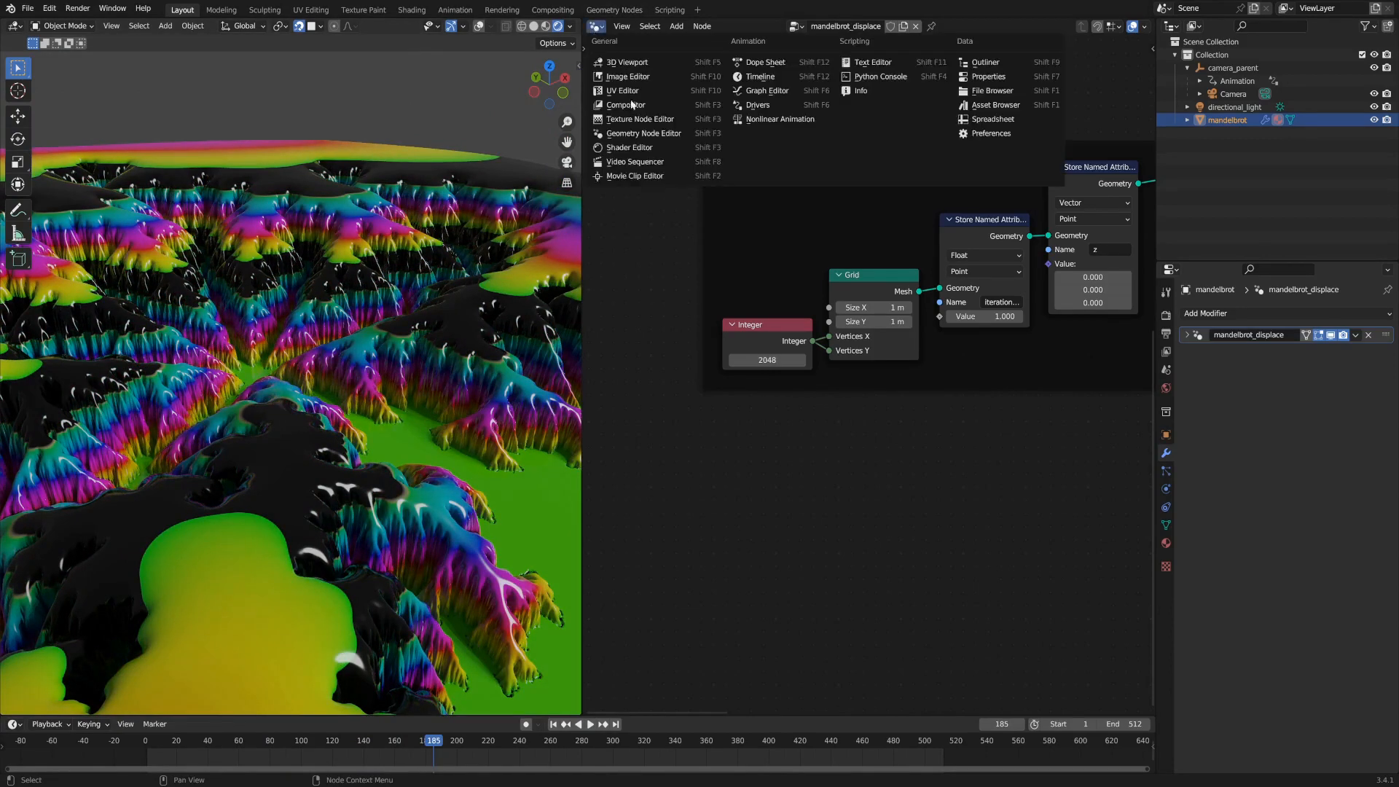
{"action": "left_click", "coordinate": [656, 148]}
{"action": "key", "text": "Home"}
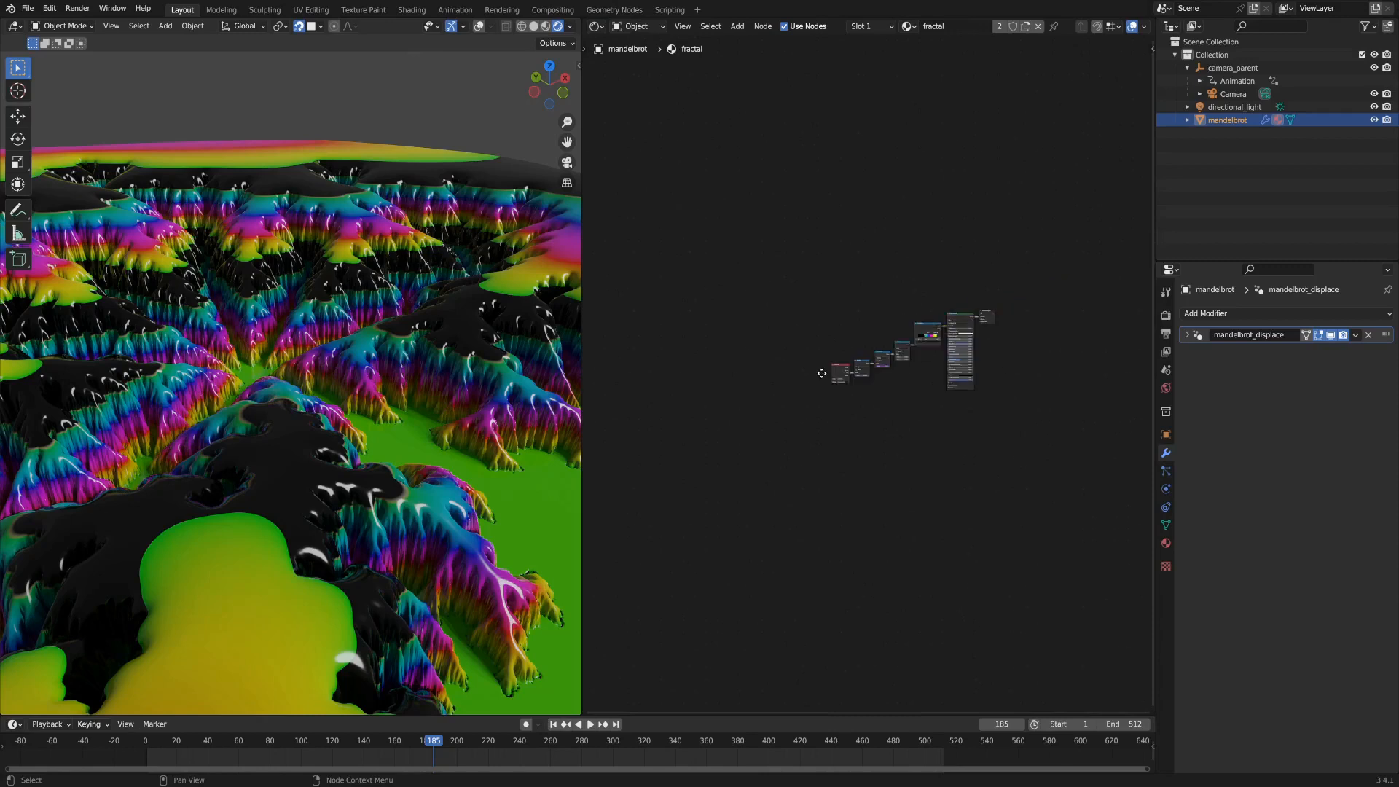
{"action": "scroll", "coordinate": [1004, 345], "scroll_direction": "up", "scroll_amount": 3}
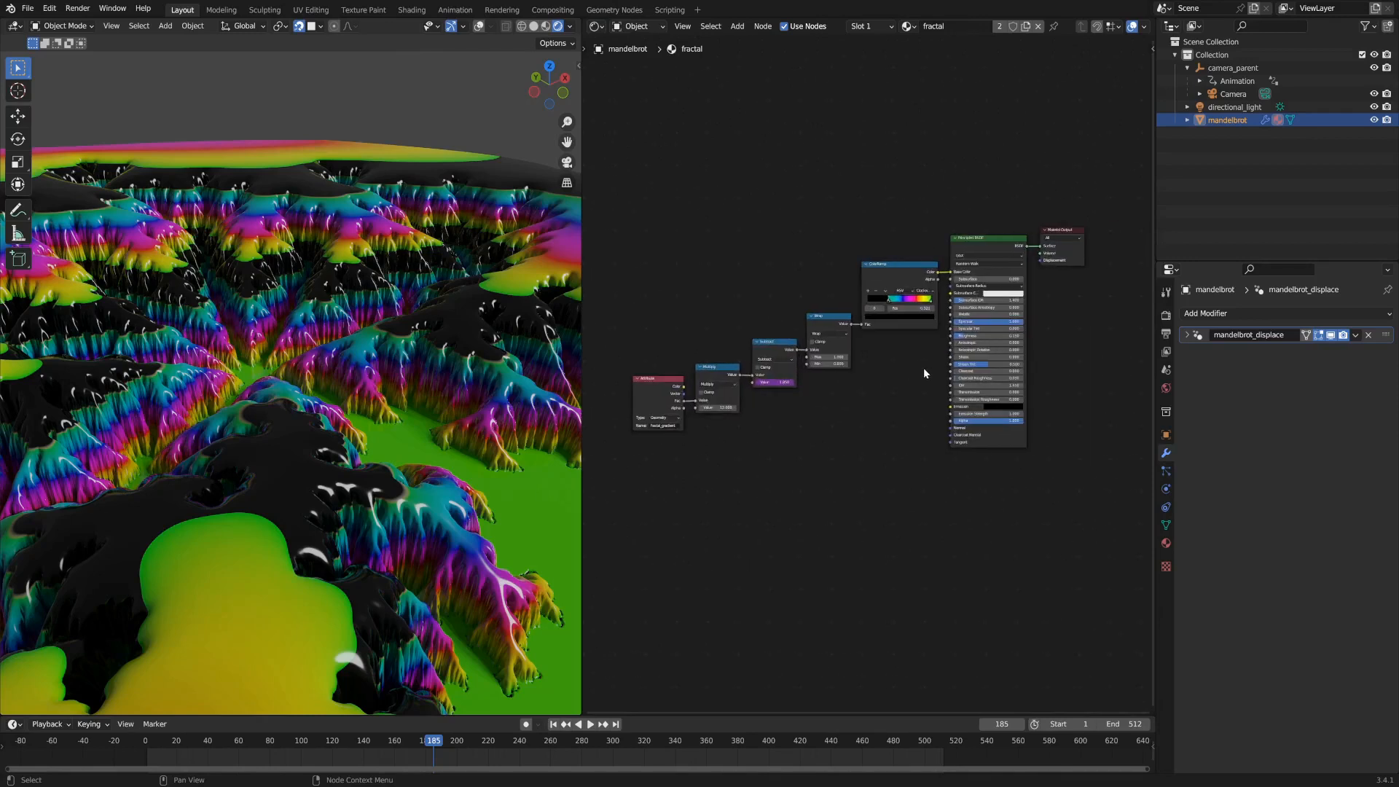
Bring the Attribute node that reads fractal_gradient into close view and nudge it slightly away from the Multiply node.
{"action": "scroll", "coordinate": [910, 376], "scroll_direction": "up", "scroll_amount": 1}
{"action": "middle_click_drag", "start_coordinate": [792, 427], "coordinate": [817, 404]}
{"action": "scroll", "coordinate": [735, 377], "scroll_direction": "up", "scroll_amount": 2}
{"action": "scroll", "coordinate": [1025, 426], "scroll_direction": "up", "scroll_amount": 5}
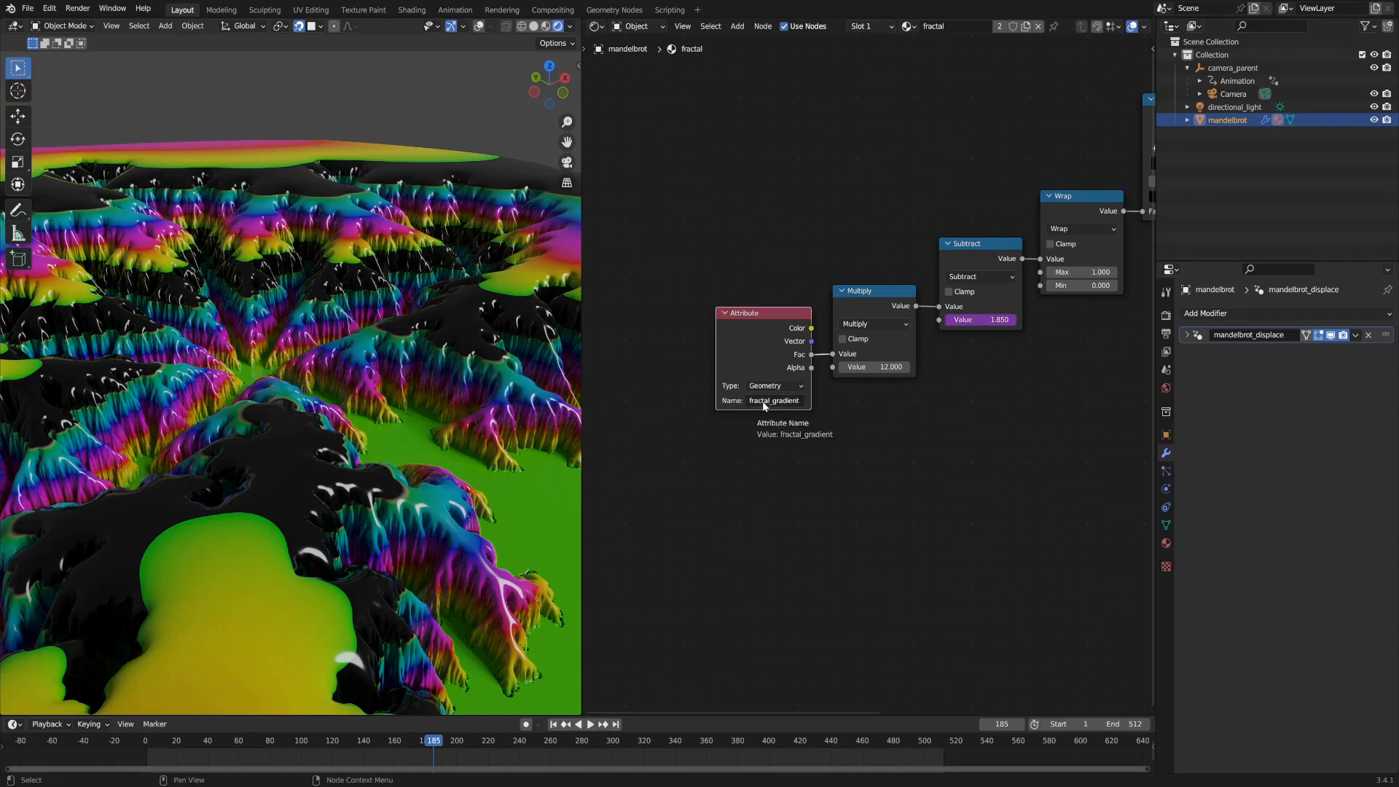
{"action": "left_click_drag", "start_coordinate": [776, 335], "coordinate": [769, 333]}
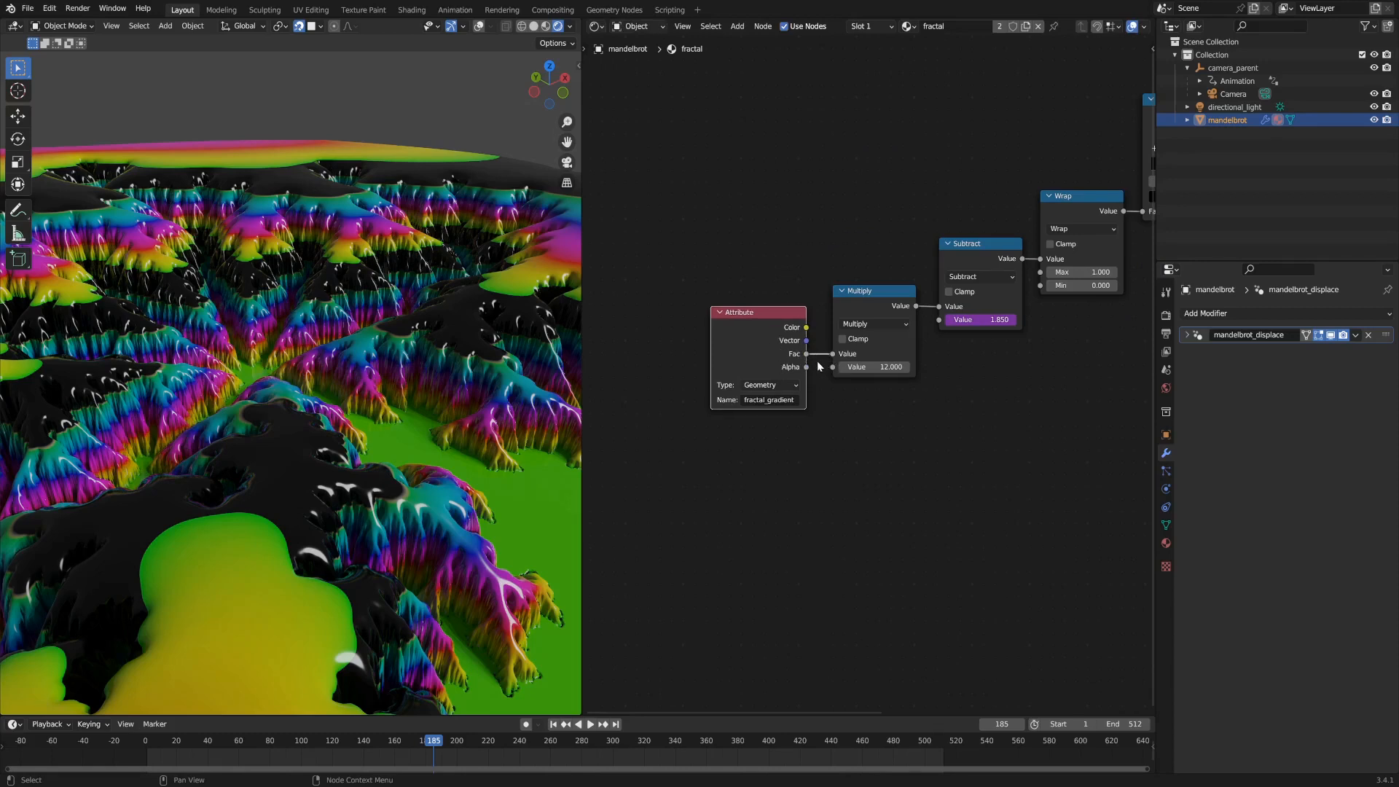
Inspect the driver expression of the Subtract node's value, and play the animation briefly to watch the colors shift.
{"action": "middle_click_drag", "start_coordinate": [890, 425], "coordinate": [768, 430]}
{"action": "scroll", "coordinate": [810, 412], "scroll_direction": "down", "scroll_amount": 3}
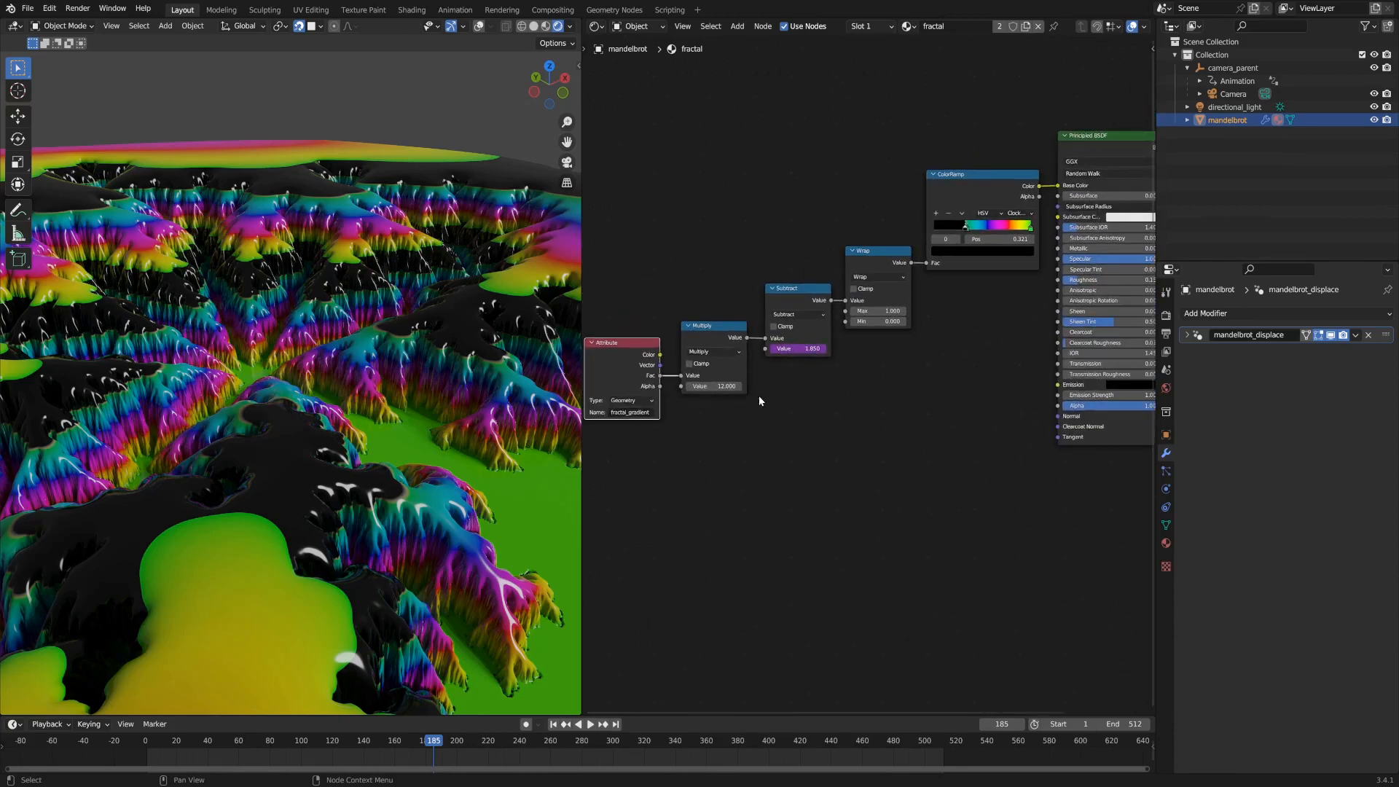
{"action": "double_click", "coordinate": [795, 348]}
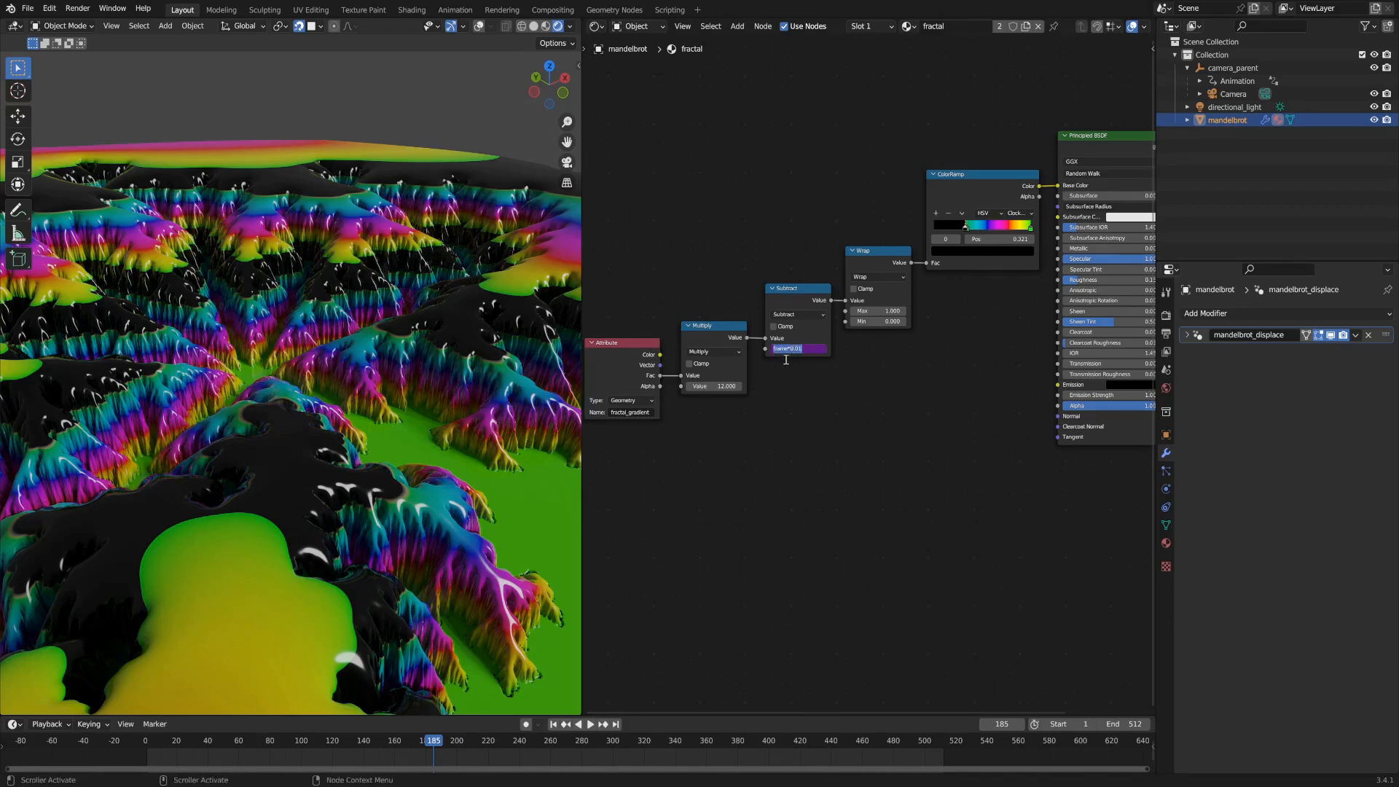
{"action": "key", "text": "Escape"}
{"action": "key", "text": "space"}
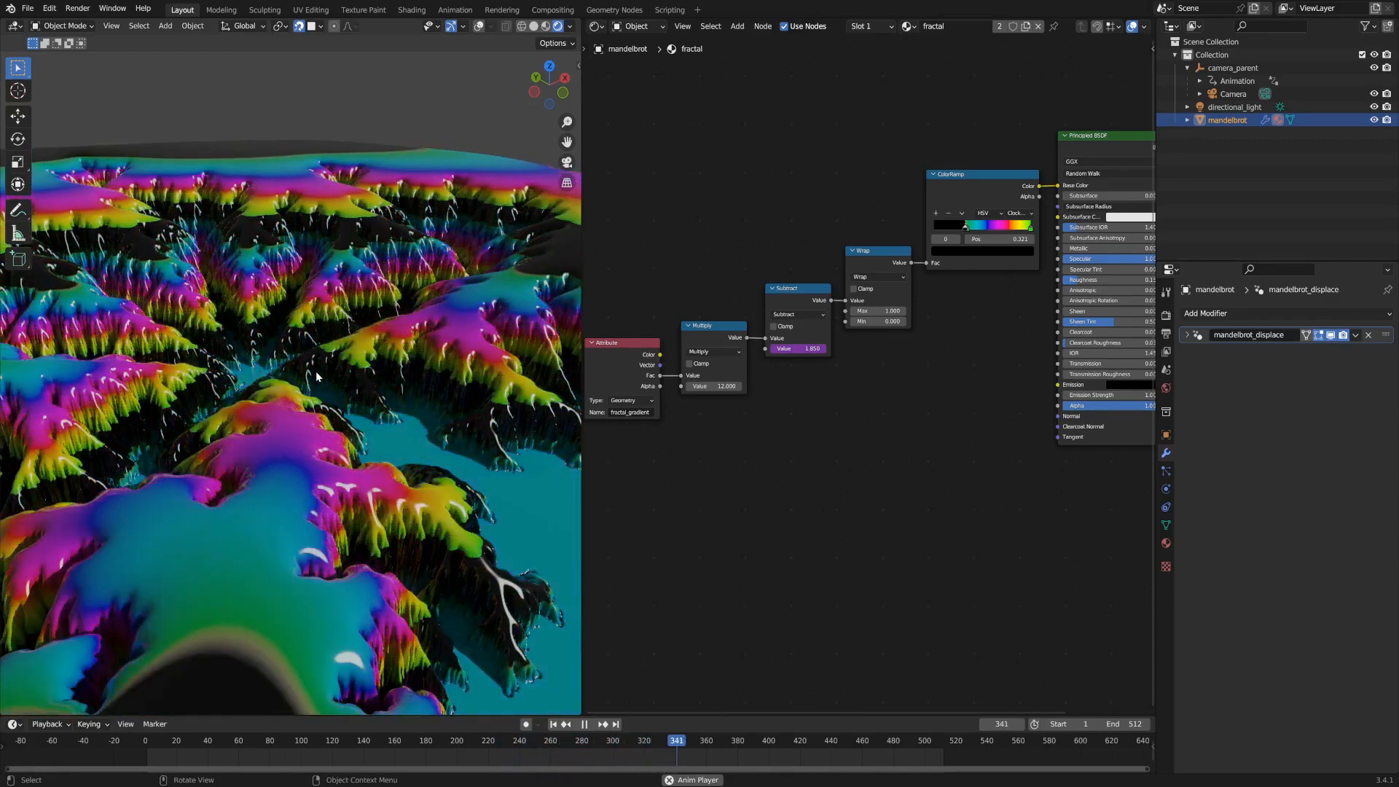
{"action": "key", "text": "space"}
Examine the ColorRamp and the Principled BSDF settings, including specular and roughness, and return to the whole node chain.
{"action": "middle_click_drag", "start_coordinate": [988, 235], "coordinate": [880, 271]}
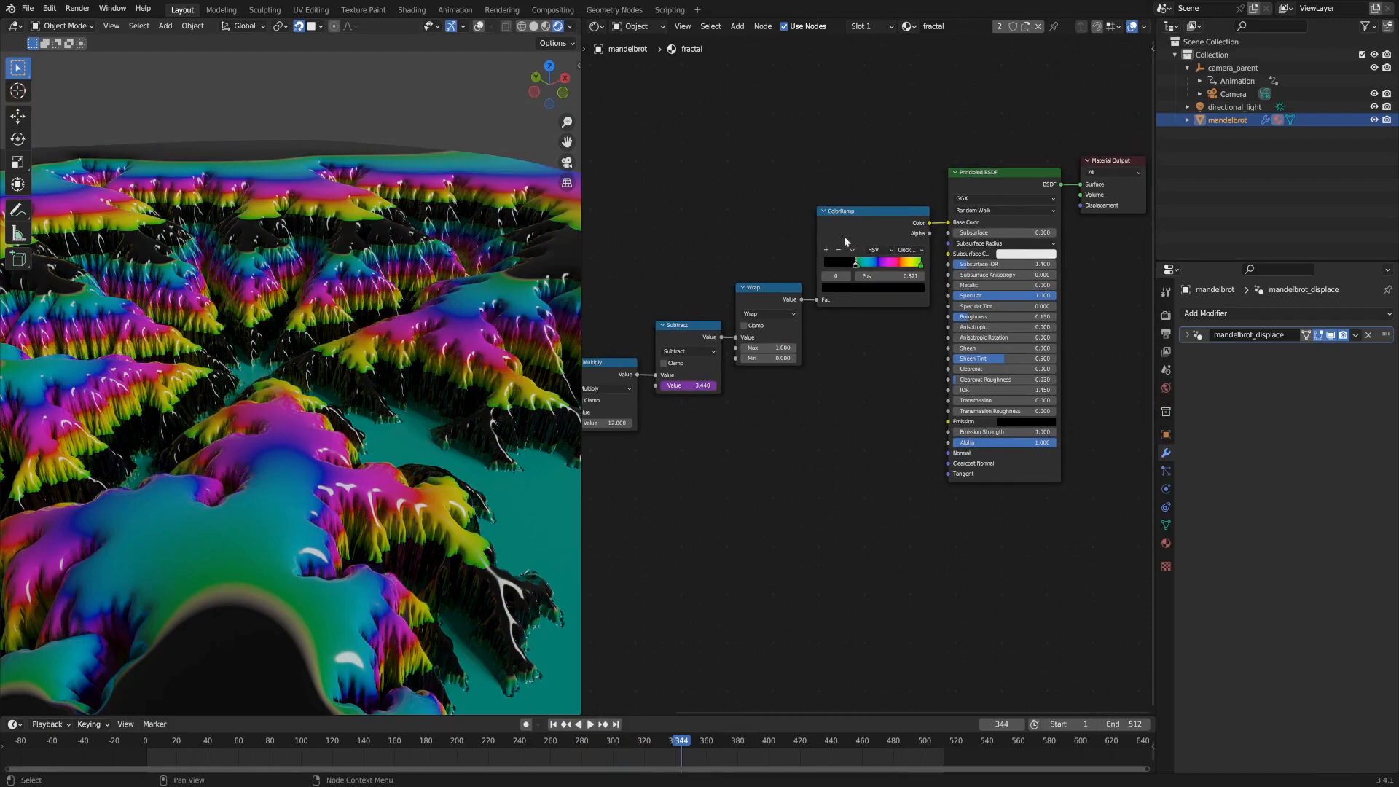
{"action": "scroll", "coordinate": [687, 344], "scroll_direction": "down", "scroll_amount": 1}
{"action": "middle_click_drag", "start_coordinate": [690, 343], "coordinate": [748, 294]}
{"action": "scroll", "coordinate": [748, 294], "scroll_direction": "down", "scroll_amount": 1}
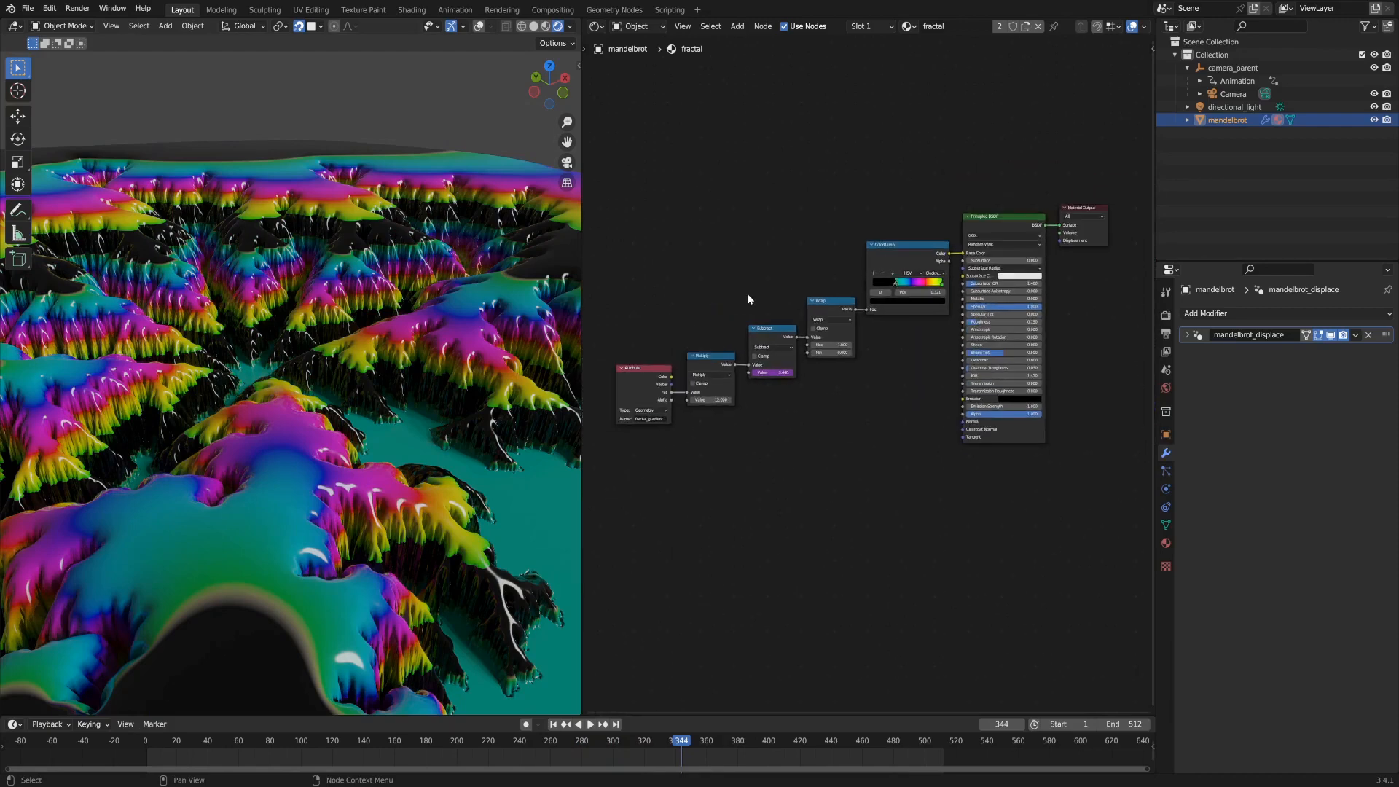
{"action": "left_click", "coordinate": [985, 220]}
{"action": "scroll", "coordinate": [1001, 308], "scroll_direction": "up", "scroll_amount": 3}
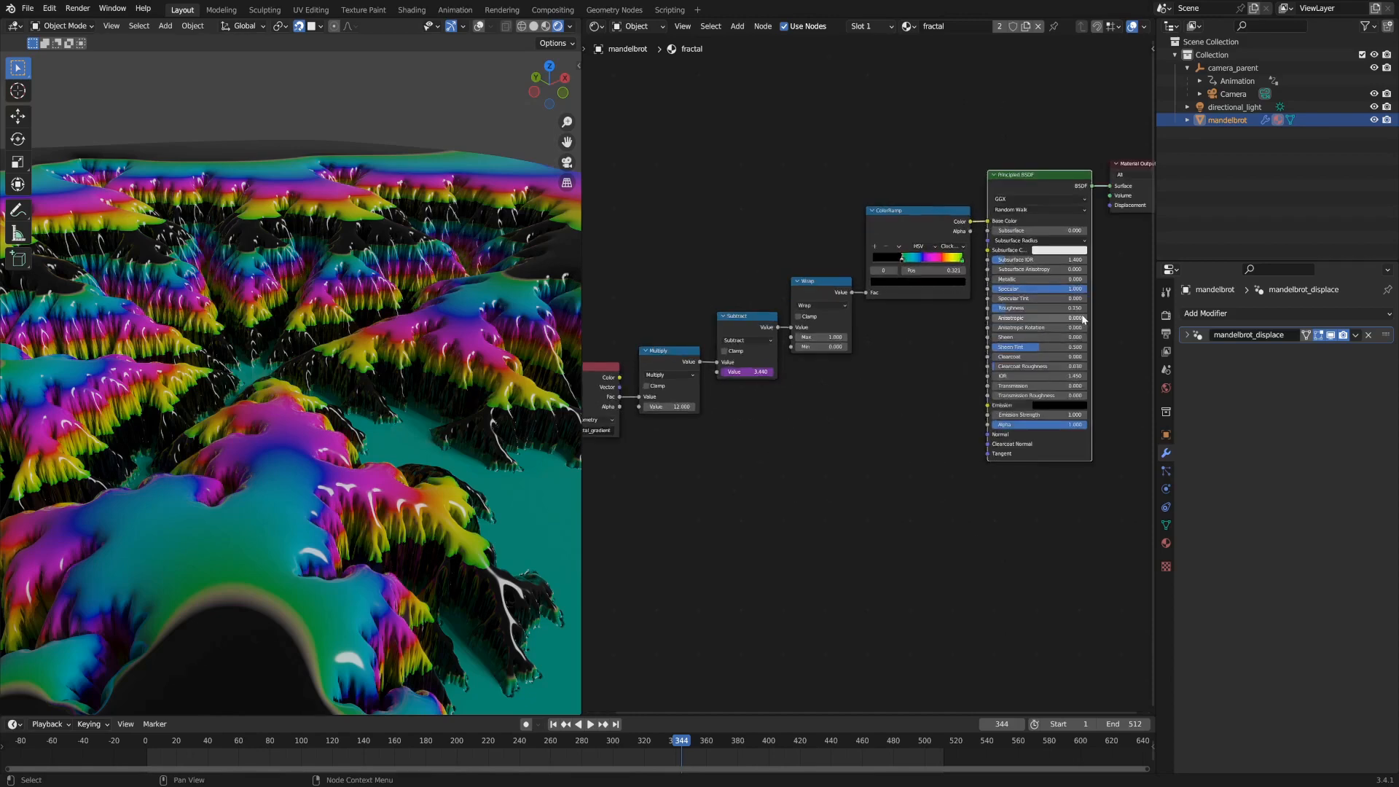
{"action": "scroll", "coordinate": [1011, 313], "scroll_direction": "up", "scroll_amount": 1}
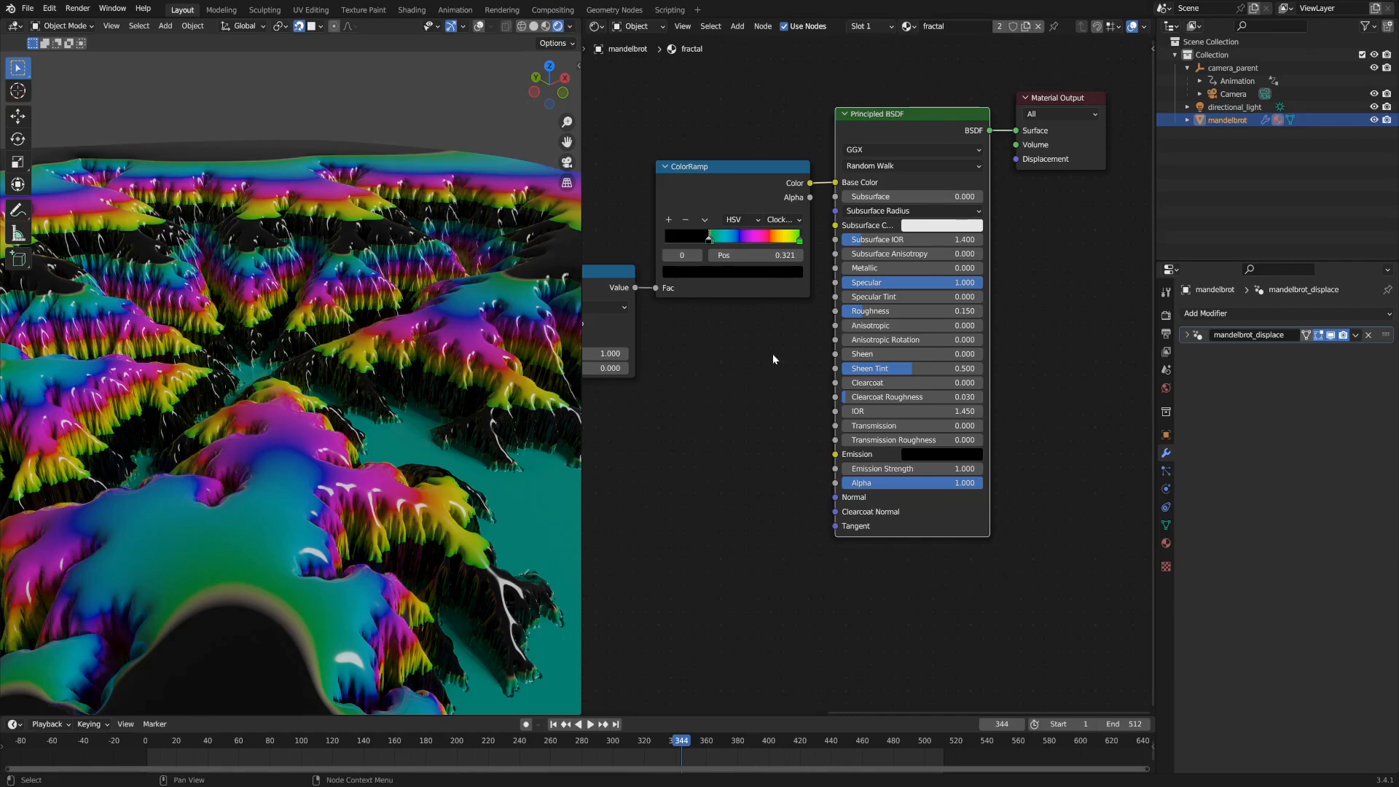
{"action": "key", "text": "Home"}
{"action": "middle_click_drag", "start_coordinate": [852, 386], "coordinate": [928, 334]}
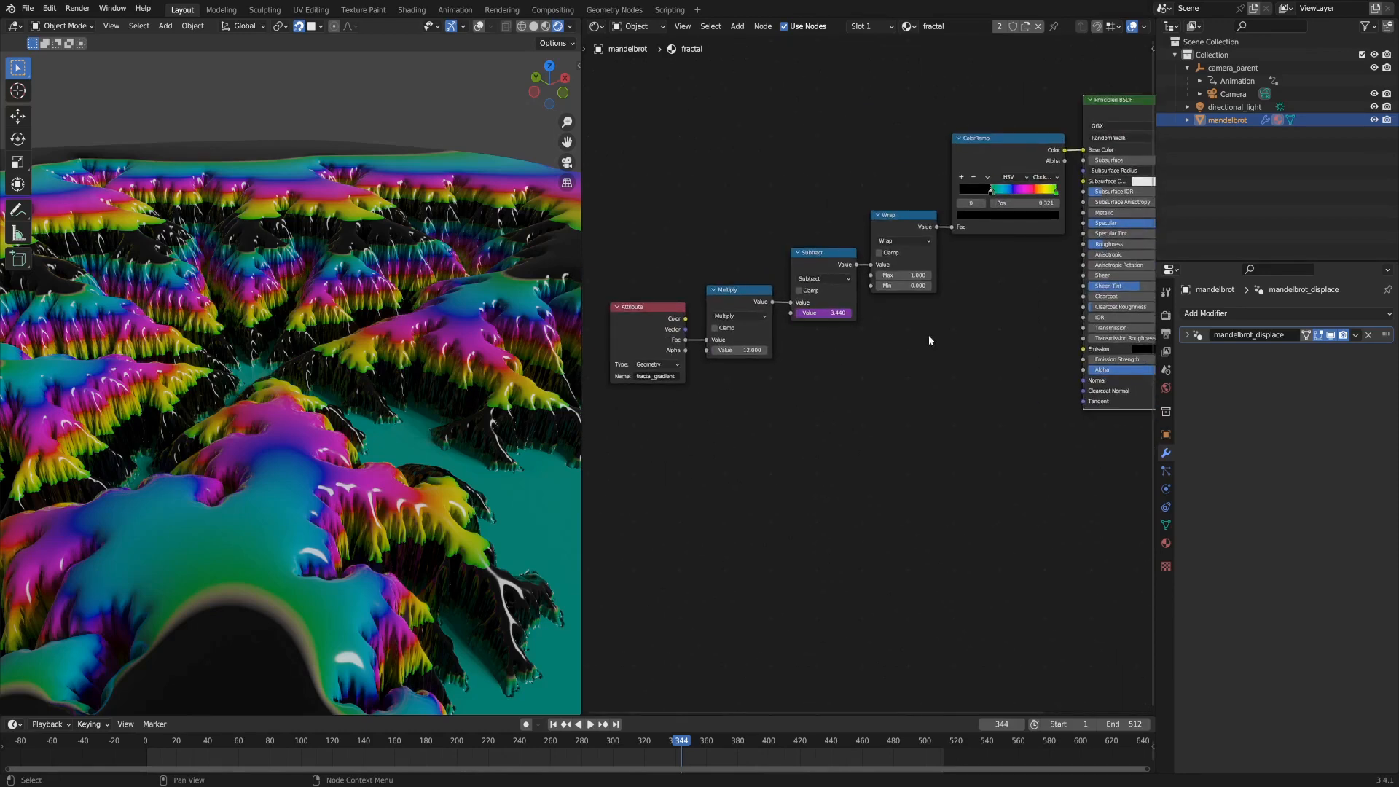
Try a value of 116.4 in the Multiply node and play the animation to see the denser color bands.
{"action": "scroll", "coordinate": [867, 376], "scroll_direction": "up", "scroll_amount": 3}
{"action": "middle_click_drag", "start_coordinate": [736, 377], "coordinate": [830, 379]}
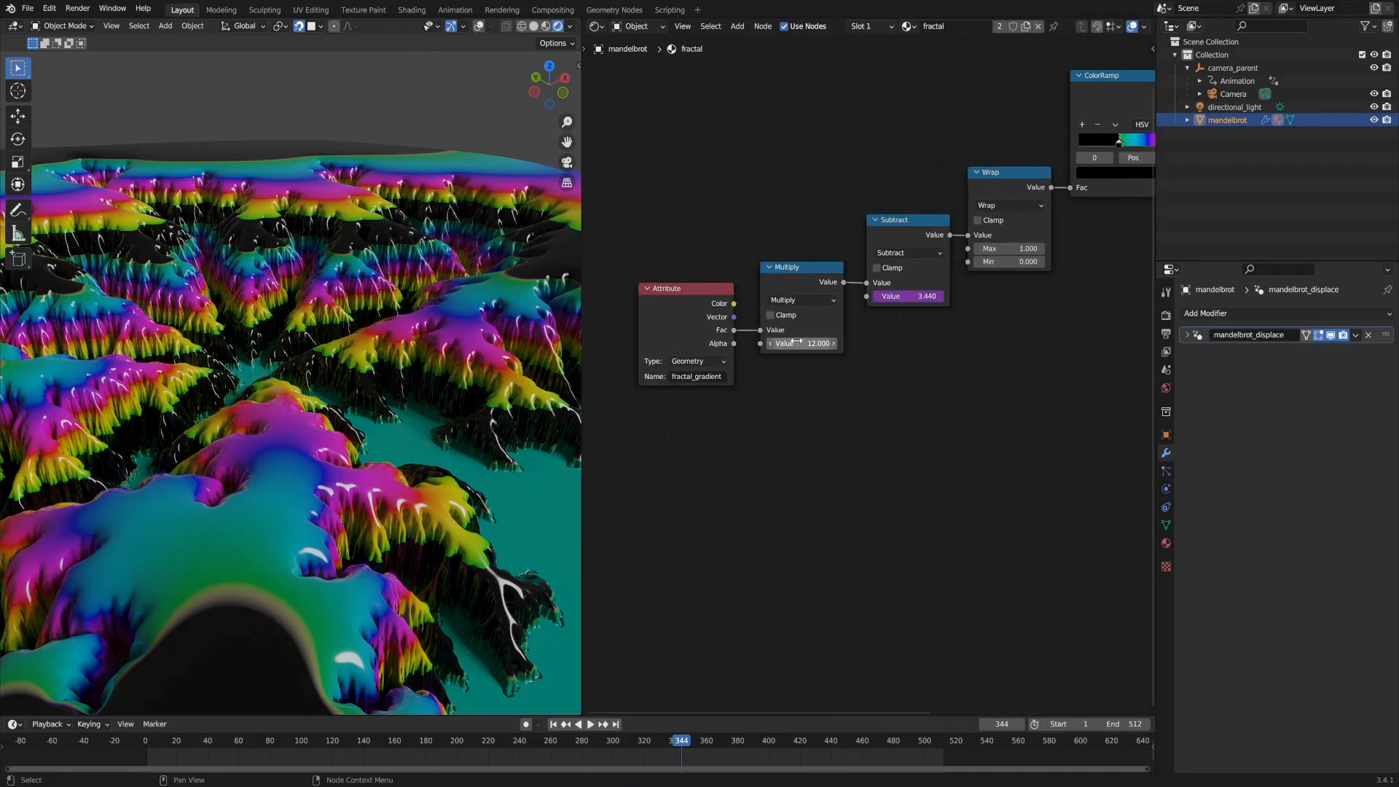
{"action": "left_click_drag", "start_coordinate": [795, 341], "coordinate": [899, 341]}
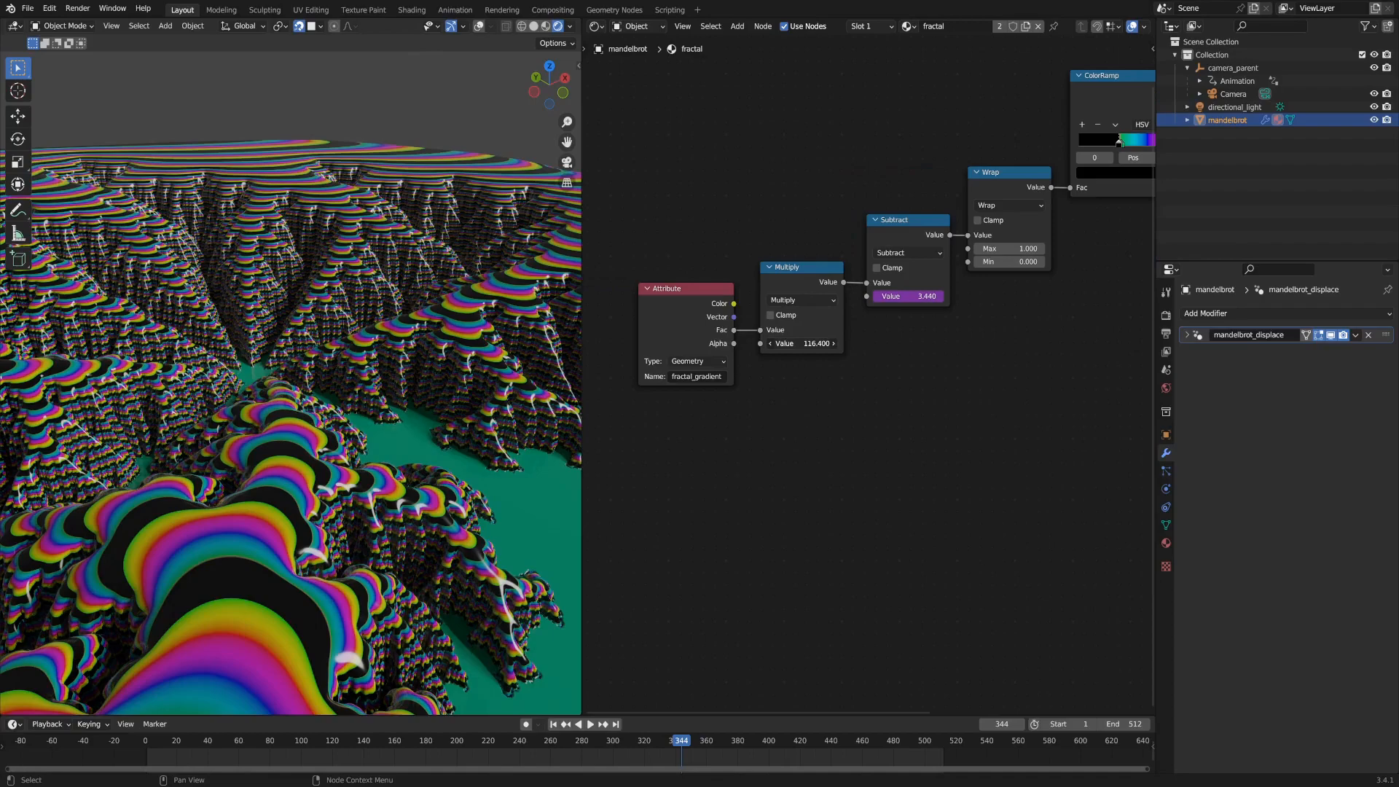
{"action": "key", "text": "space"}
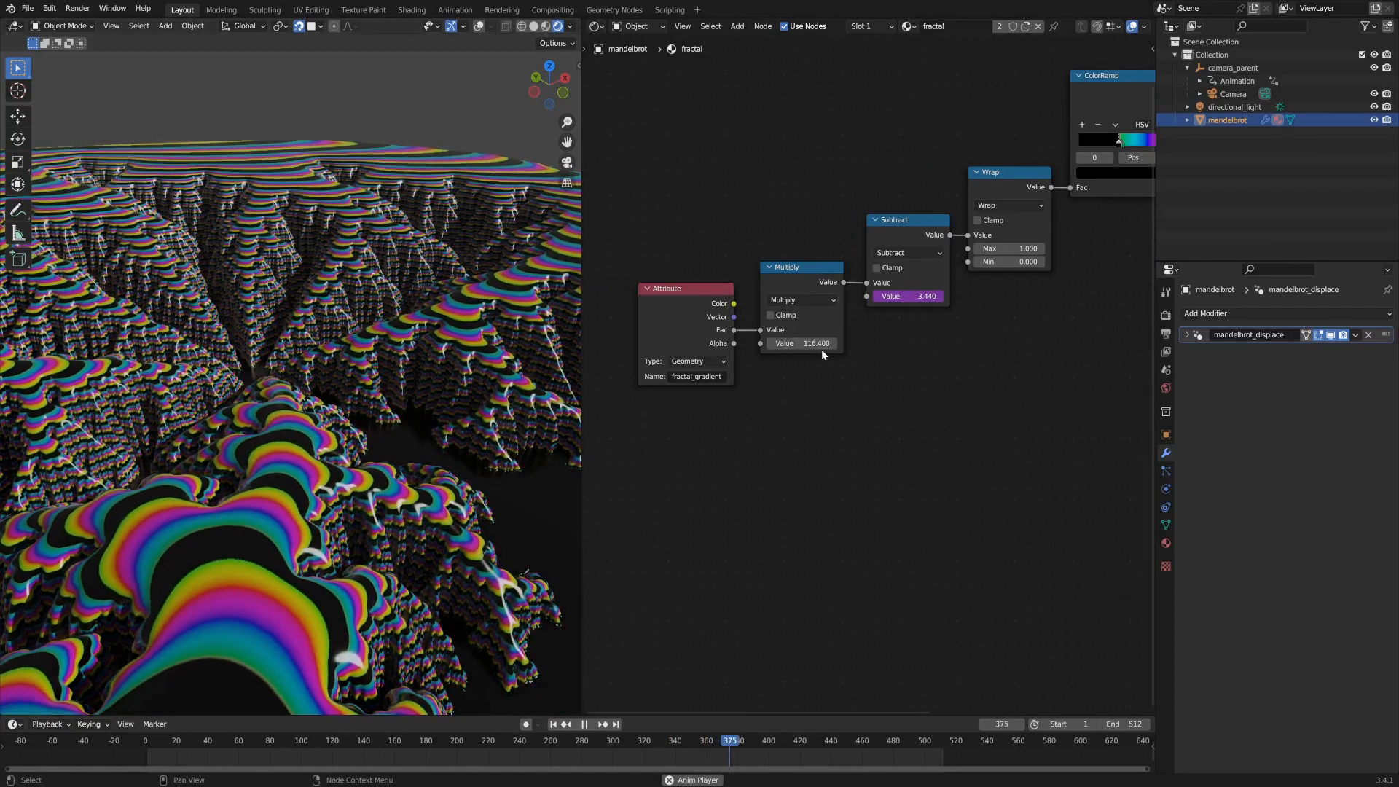
Try a Multiply value of 0.1 and raise it gradually while the animation plays.
{"action": "left_click", "coordinate": [807, 346]}
{"action": "type", "text": "0.1"}
{"action": "key", "text": "Return"}
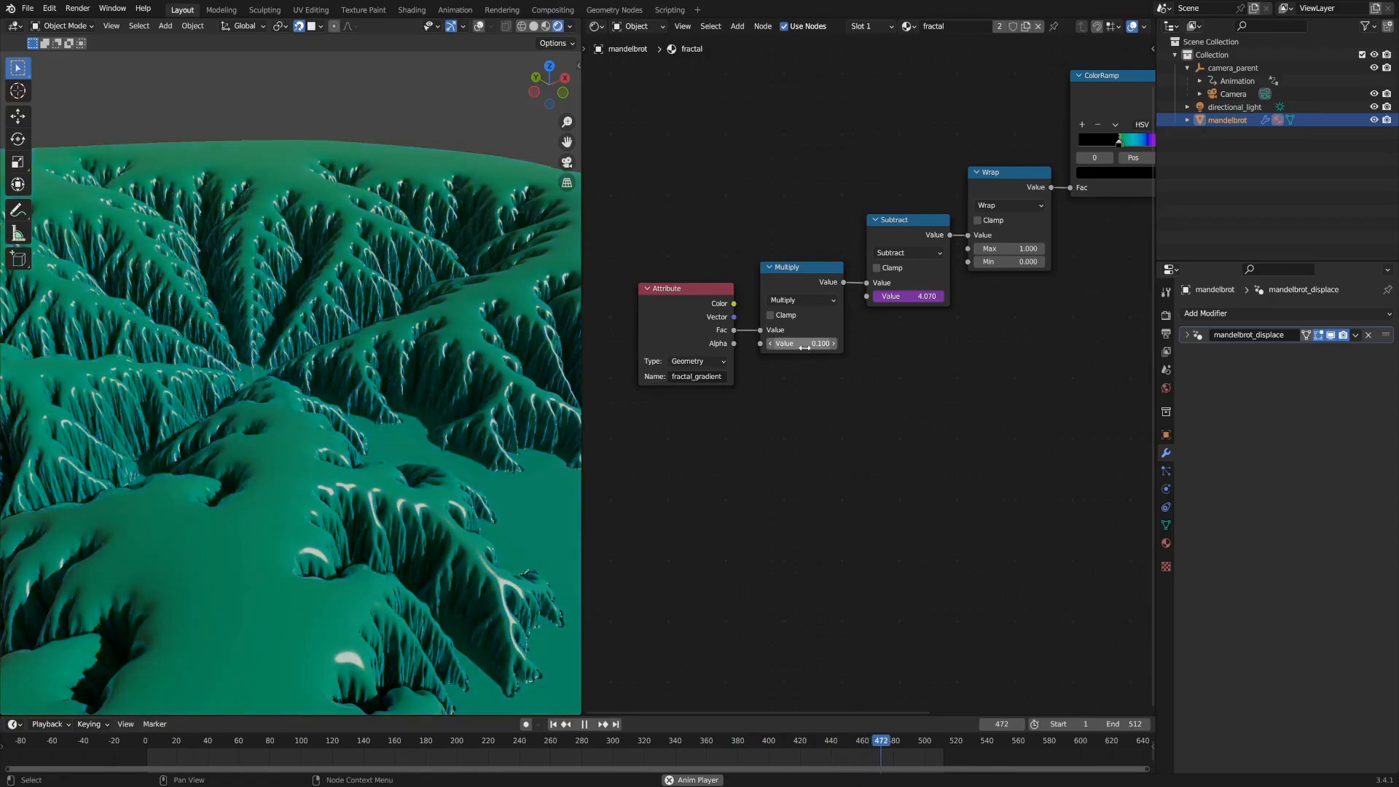
{"action": "left_click_drag", "start_coordinate": [801, 345], "coordinate": [849, 344]}
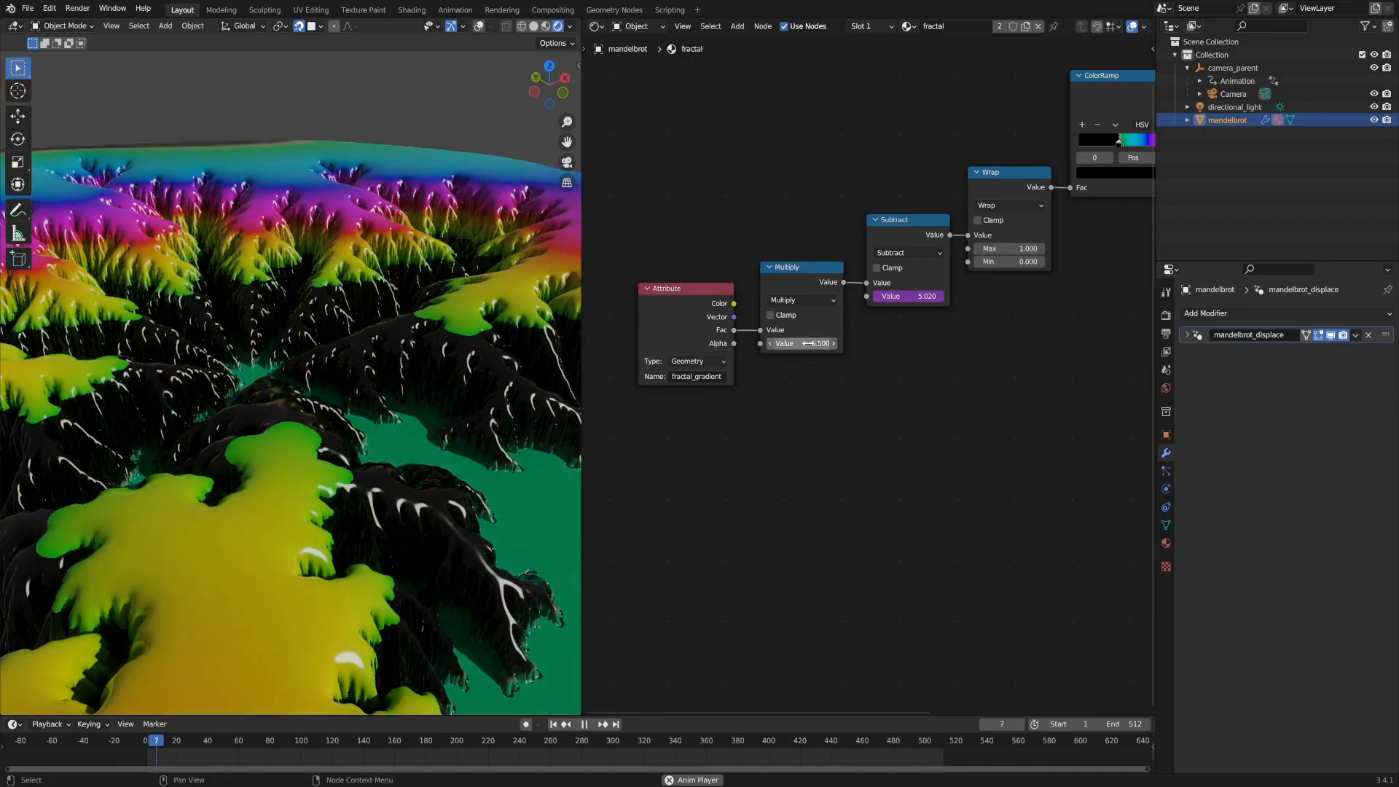
Set the Multiply node's value to 12.
{"action": "double_click", "coordinate": [793, 343]}
{"action": "type", "text": "12"}
{"action": "key", "text": "Return"}
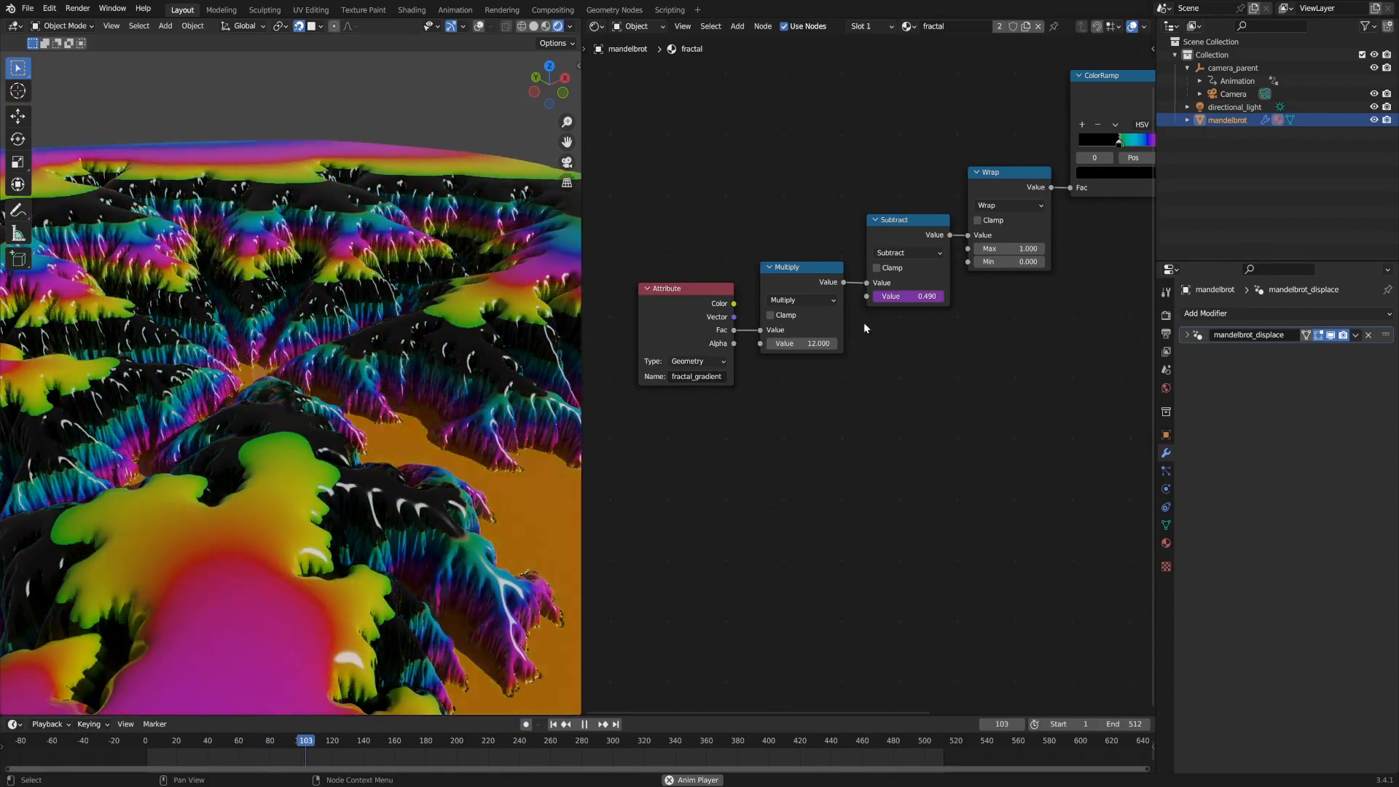
Stop the playback and try to change the driven value of the Subtract node, undoing any change.
{"action": "left_click", "coordinate": [908, 220]}
{"action": "scroll", "coordinate": [879, 375], "scroll_direction": "up", "scroll_amount": 3}
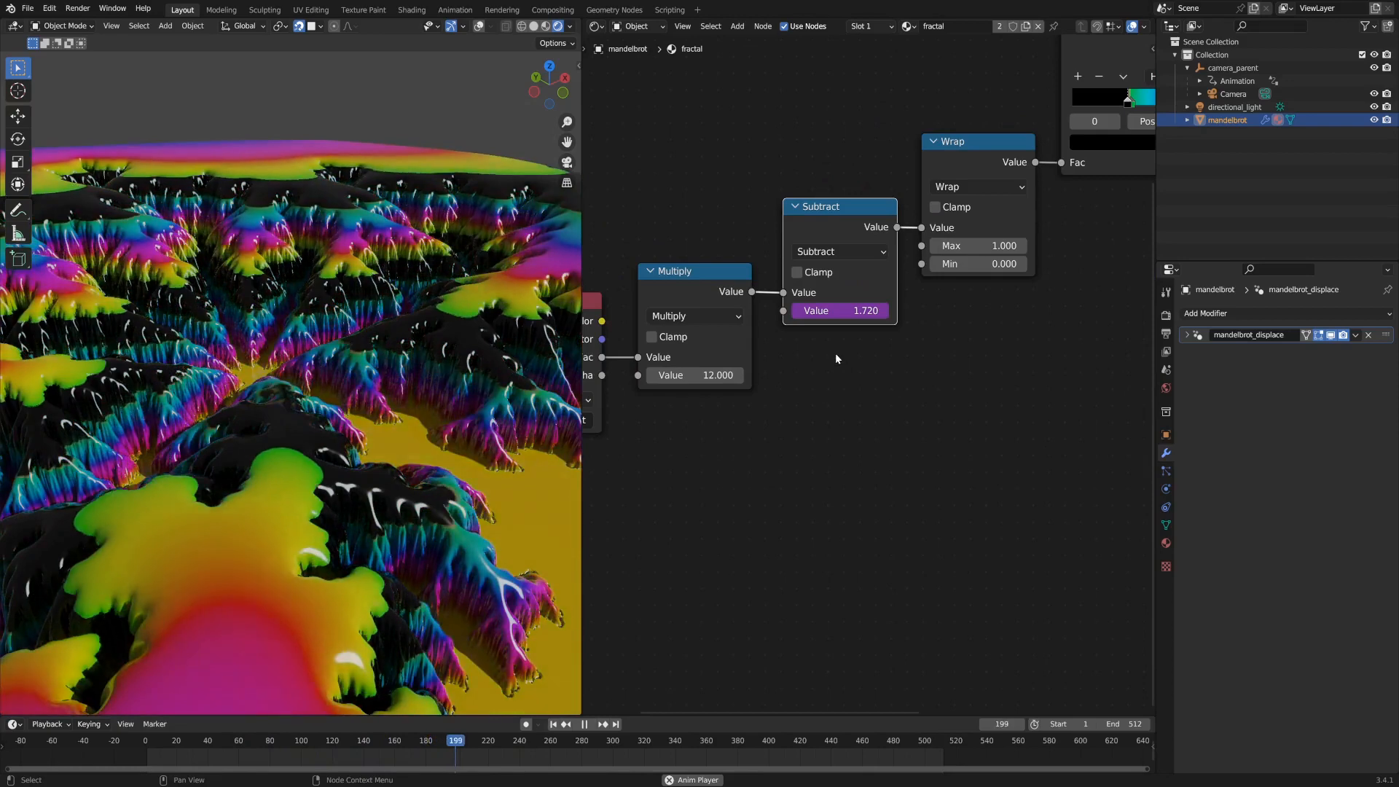
{"action": "key", "text": "space"}
{"action": "left_click_drag", "start_coordinate": [823, 310], "coordinate": [847, 310]}
{"action": "key", "text": "ctrl+z"}
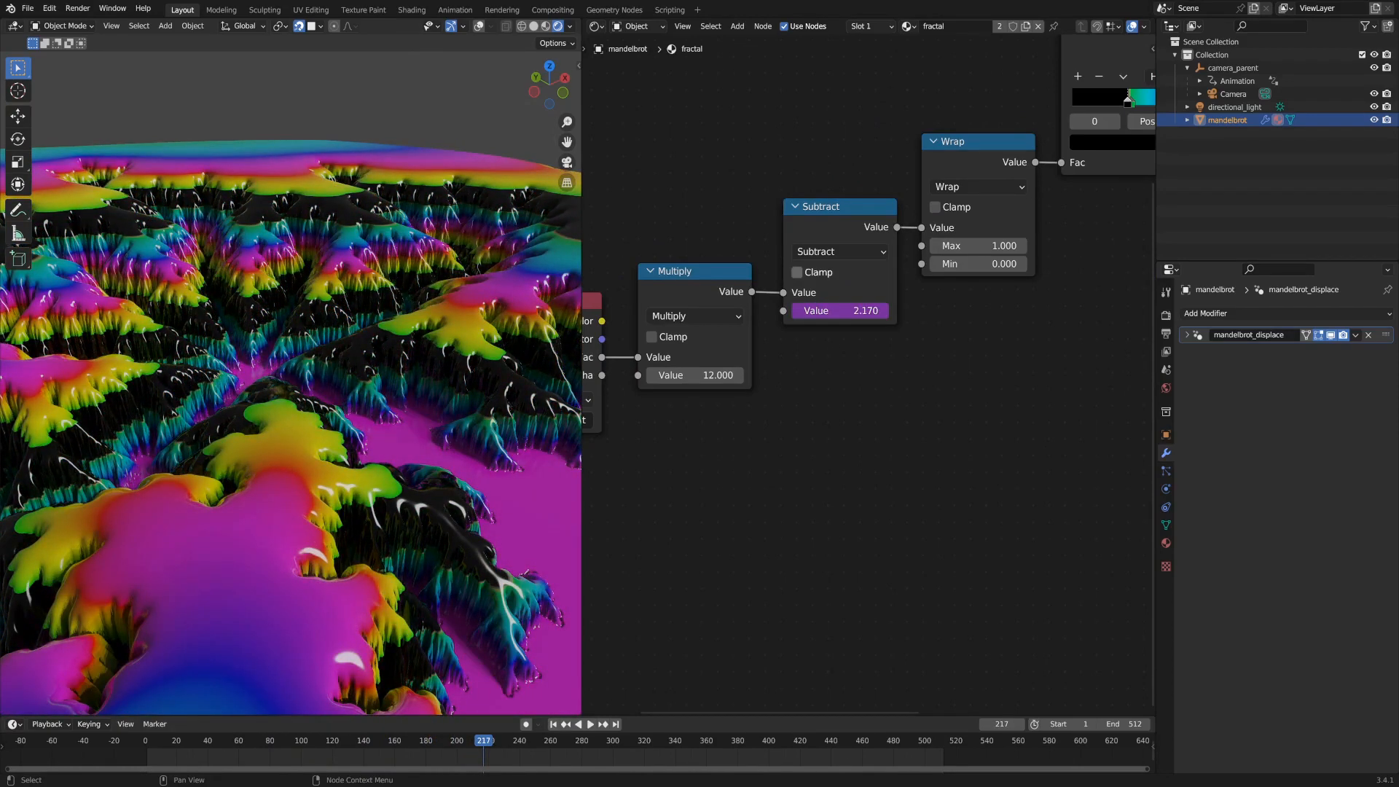
Try a duplicated Subtract node without a driver between Multiply and Wrap, and delete it to restore the original chain.
{"action": "key", "text": "shift+d"}
{"action": "left_click", "coordinate": [737, 306]}
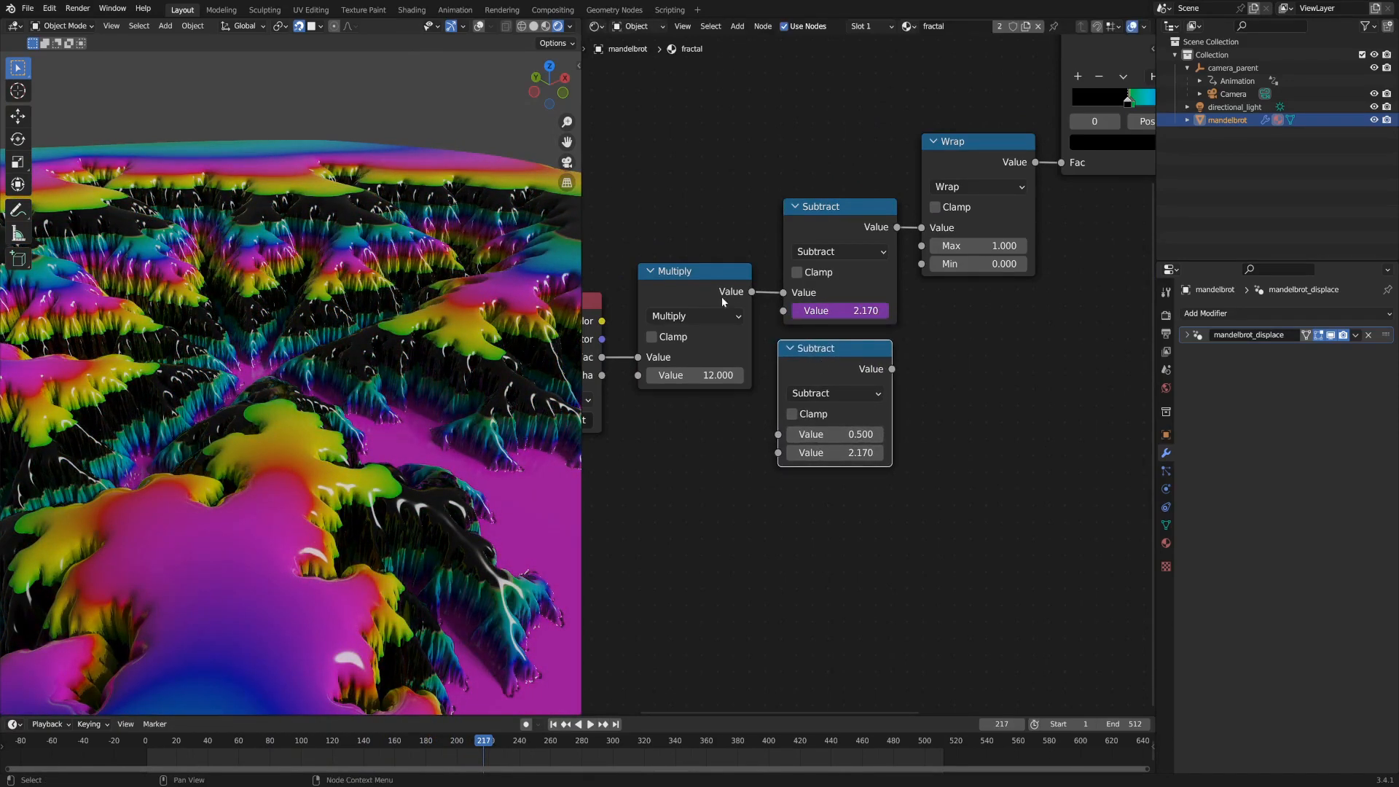
{"action": "left_click_drag", "start_coordinate": [745, 291], "coordinate": [778, 435]}
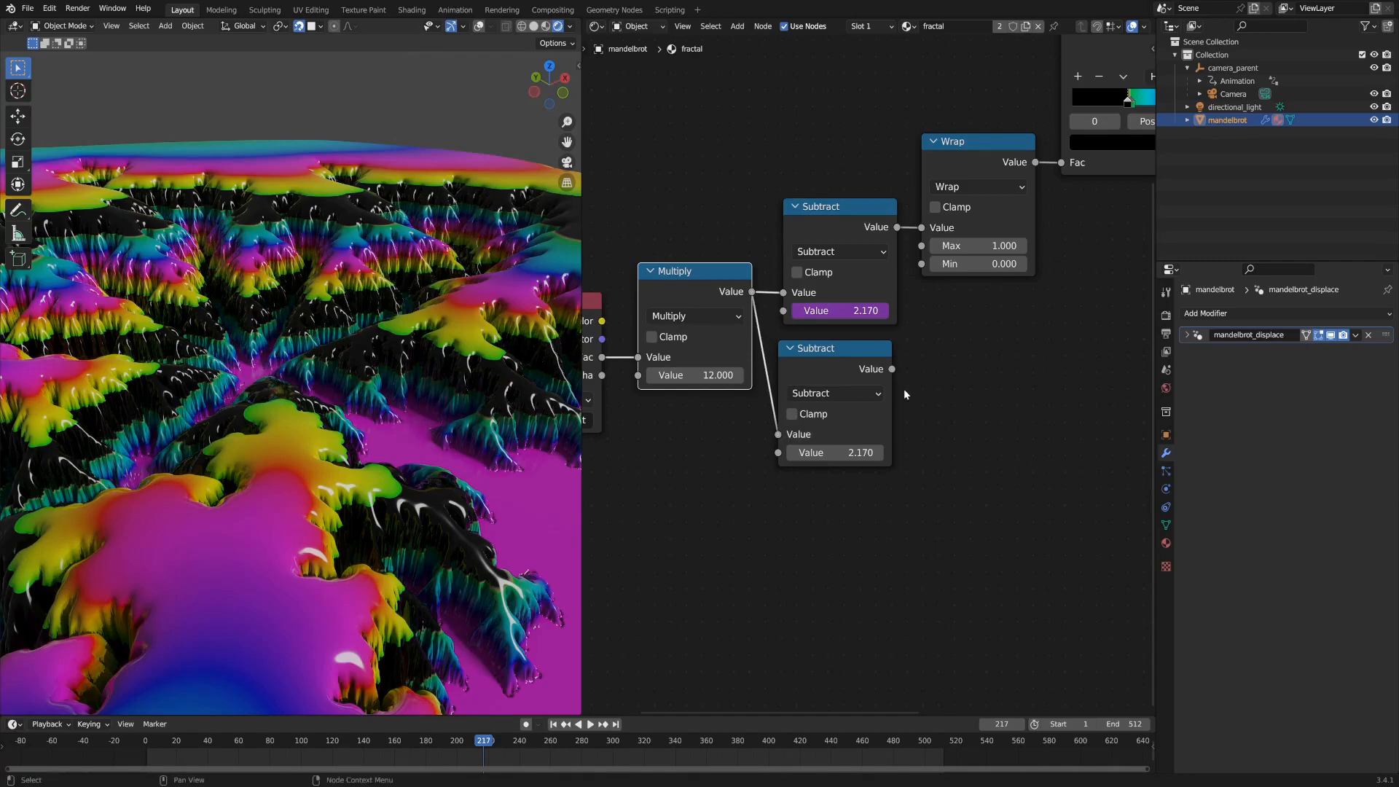
{"action": "mouse_move", "coordinate": [891, 368]}
{"action": "left_mouse_down"}
{"action": "mouse_move", "coordinate": [919, 230]}
{"action": "mouse_move", "coordinate": [922, 245]}
{"action": "mouse_move", "coordinate": [890, 229]}
{"action": "mouse_move", "coordinate": [922, 228]}
{"action": "left_mouse_up"}
{"action": "mouse_move", "coordinate": [821, 453]}
{"action": "left_mouse_down"}
{"action": "mouse_move", "coordinate": [808, 452]}
{"action": "mouse_move", "coordinate": [869, 452]}
{"action": "mouse_move", "coordinate": [815, 452]}
{"action": "left_mouse_up"}
{"action": "left_click", "coordinate": [800, 349]}
{"action": "key", "text": "x"}
{"action": "mouse_move", "coordinate": [897, 226]}
{"action": "left_mouse_down"}
{"action": "mouse_move", "coordinate": [922, 227]}
{"action": "mouse_move", "coordinate": [837, 214]}
{"action": "left_mouse_up"}
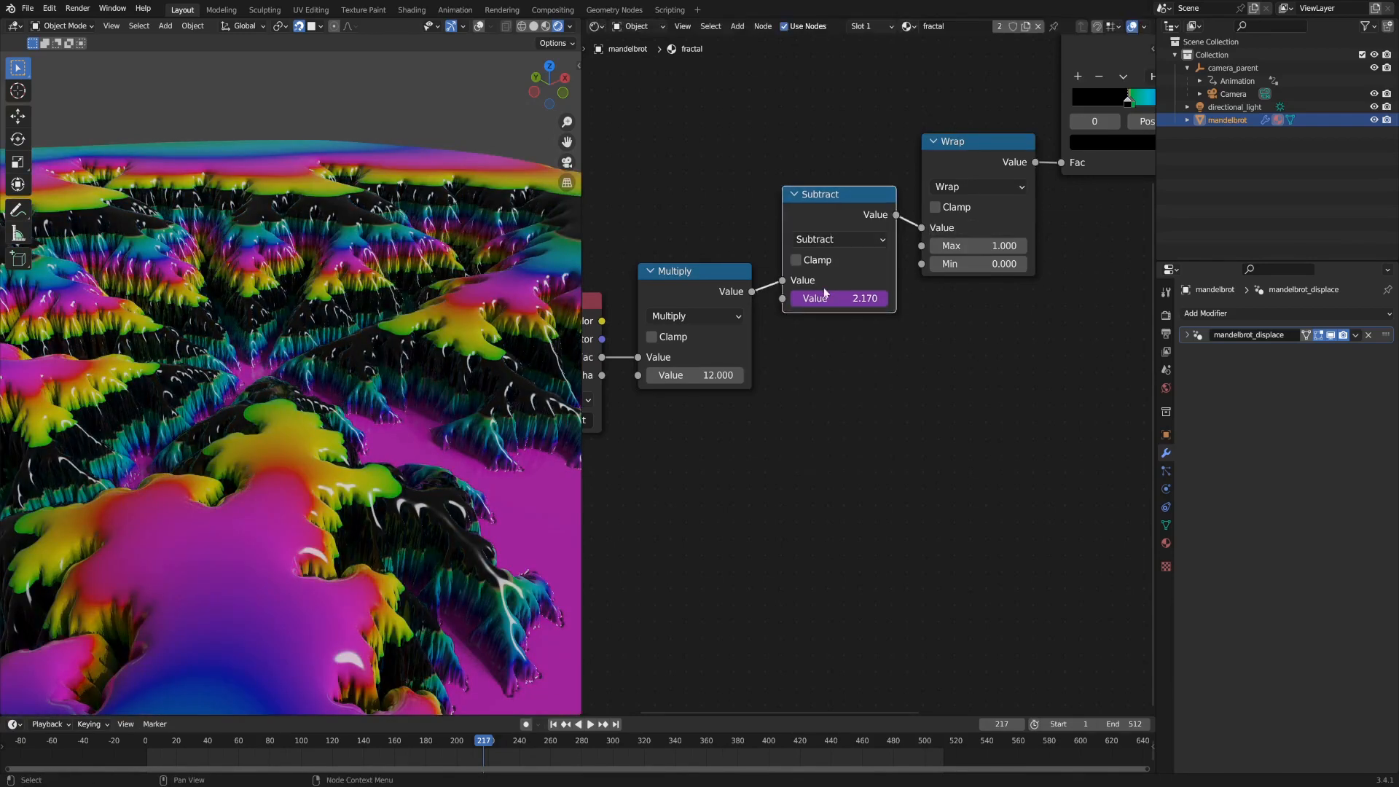
View the Subtract node's driver expression frame*0.01, and place a duplicate of the node below it.
{"action": "left_click", "coordinate": [825, 298]}
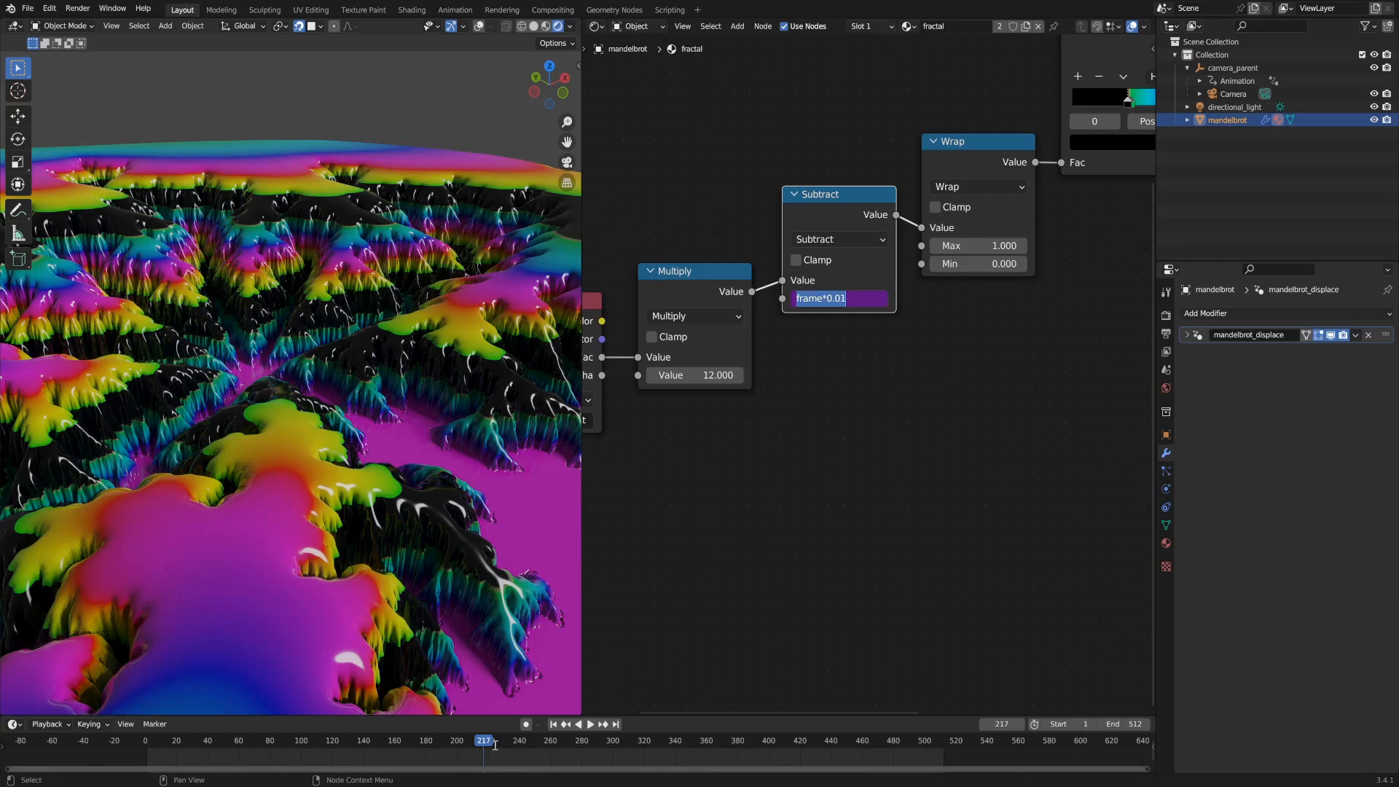
{"action": "key", "text": "Return"}
{"action": "key", "text": "shift+d"}
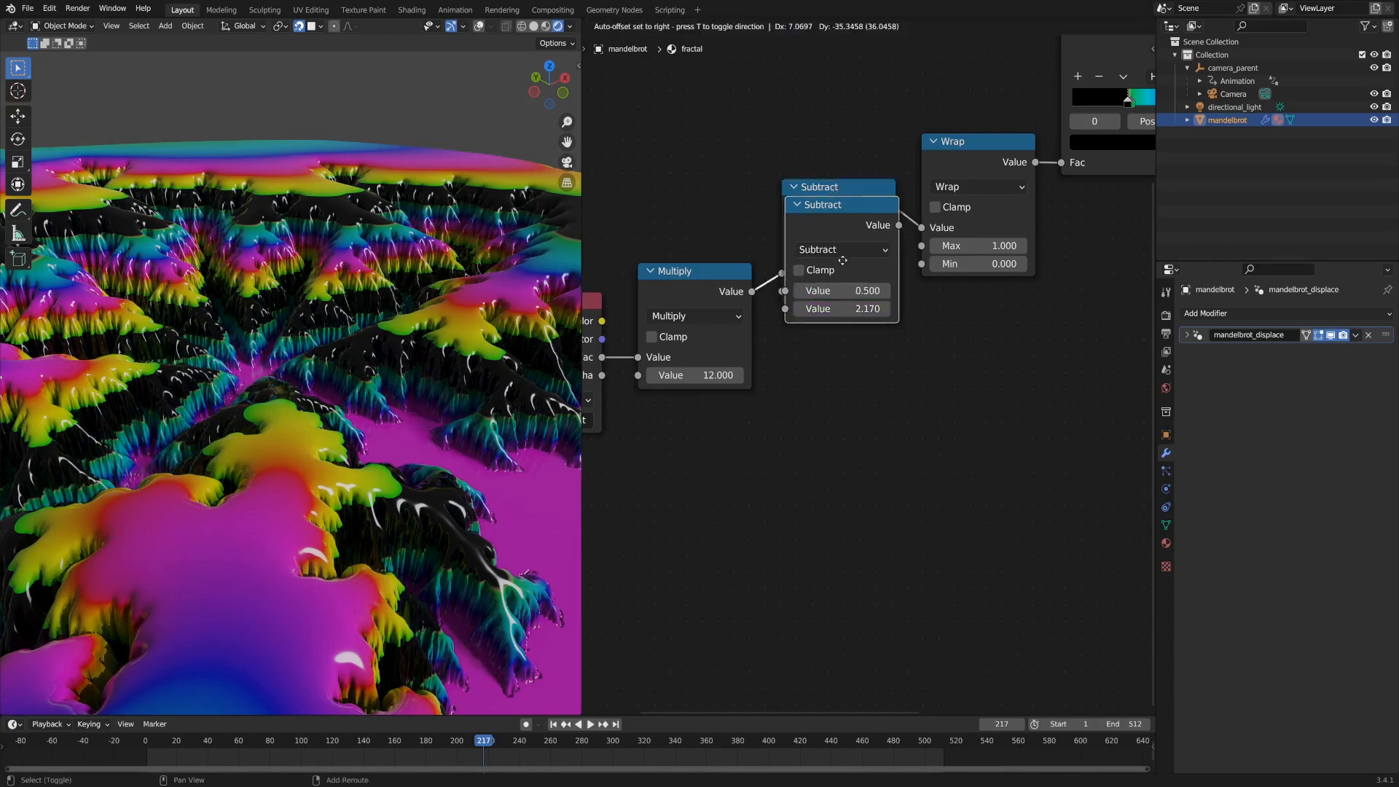
{"action": "left_click", "coordinate": [839, 403]}
{"action": "scroll", "coordinate": [871, 376], "scroll_direction": "up", "scroll_amount": 3}
{"action": "middle_click_drag", "start_coordinate": [906, 446], "coordinate": [876, 363]}
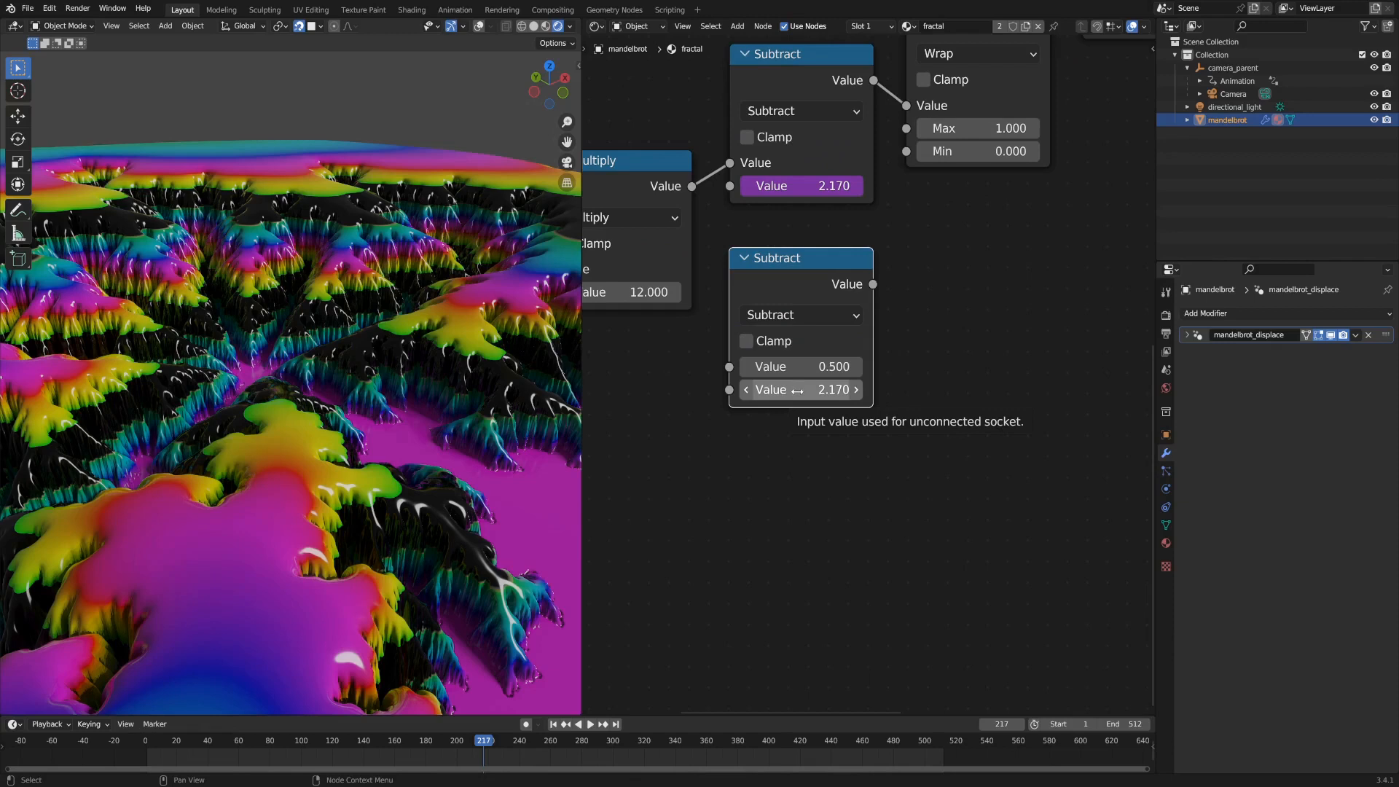
Drive the second value of the duplicated Subtract node with the expression #frame*0.1.
{"action": "left_click", "coordinate": [797, 393]}
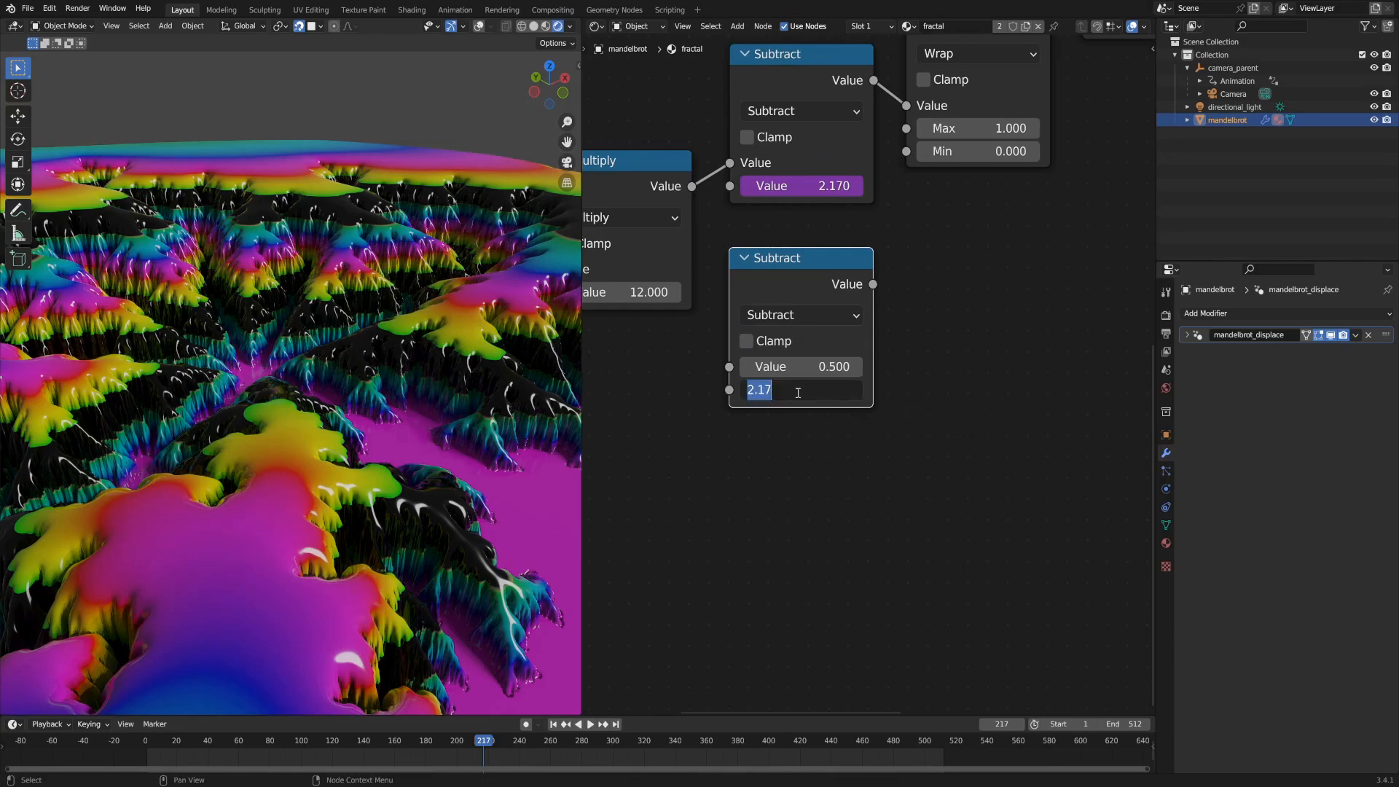
{"action": "type", "text": "#"}
{"action": "type", "text": "frame *0.1"}
{"action": "key", "text": "BackSpace"}
{"action": "key", "text": "BackSpace"}
{"action": "type", "text": ".1"}
{"action": "key", "text": "Return"}
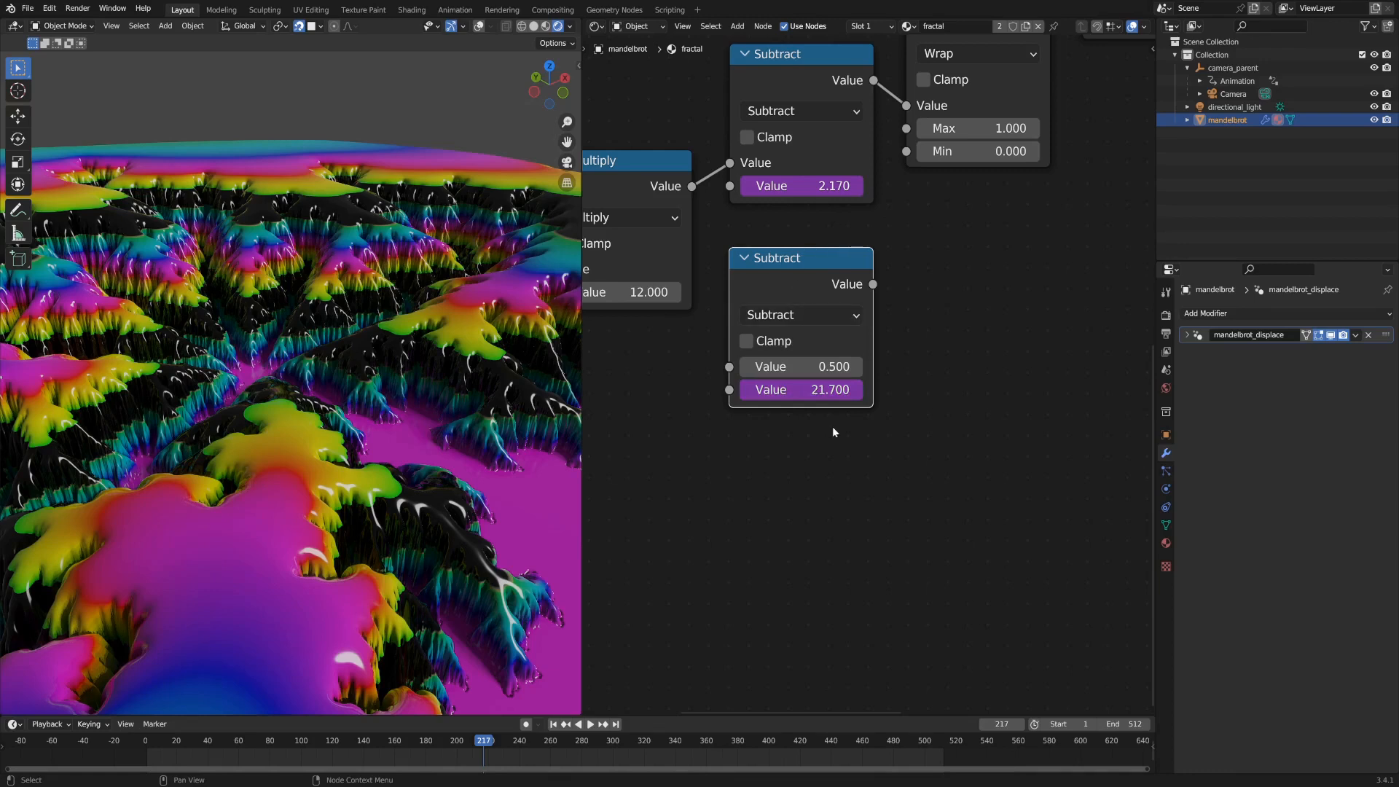
Try editing the multiplier in the duplicated Subtract node's driver expression, and delete the duplicate.
{"action": "left_click", "coordinate": [815, 185]}
{"action": "left_click", "coordinate": [801, 387]}
{"action": "left_click", "coordinate": [810, 391]}
{"action": "key", "text": "Left"}
{"action": "type", "text": "0"}
{"action": "key", "text": "Return"}
{"action": "key", "text": "x"}
Nudge the Subtract and Wrap nodes slightly within the chain leading to the ColorRamp.
{"action": "scroll", "coordinate": [837, 255], "scroll_direction": "down", "scroll_amount": 2}
{"action": "middle_click_drag", "start_coordinate": [837, 255], "coordinate": [797, 397]}
{"action": "scroll", "coordinate": [797, 397], "scroll_direction": "up", "scroll_amount": 1}
{"action": "left_click_drag", "start_coordinate": [739, 285], "coordinate": [734, 300]}
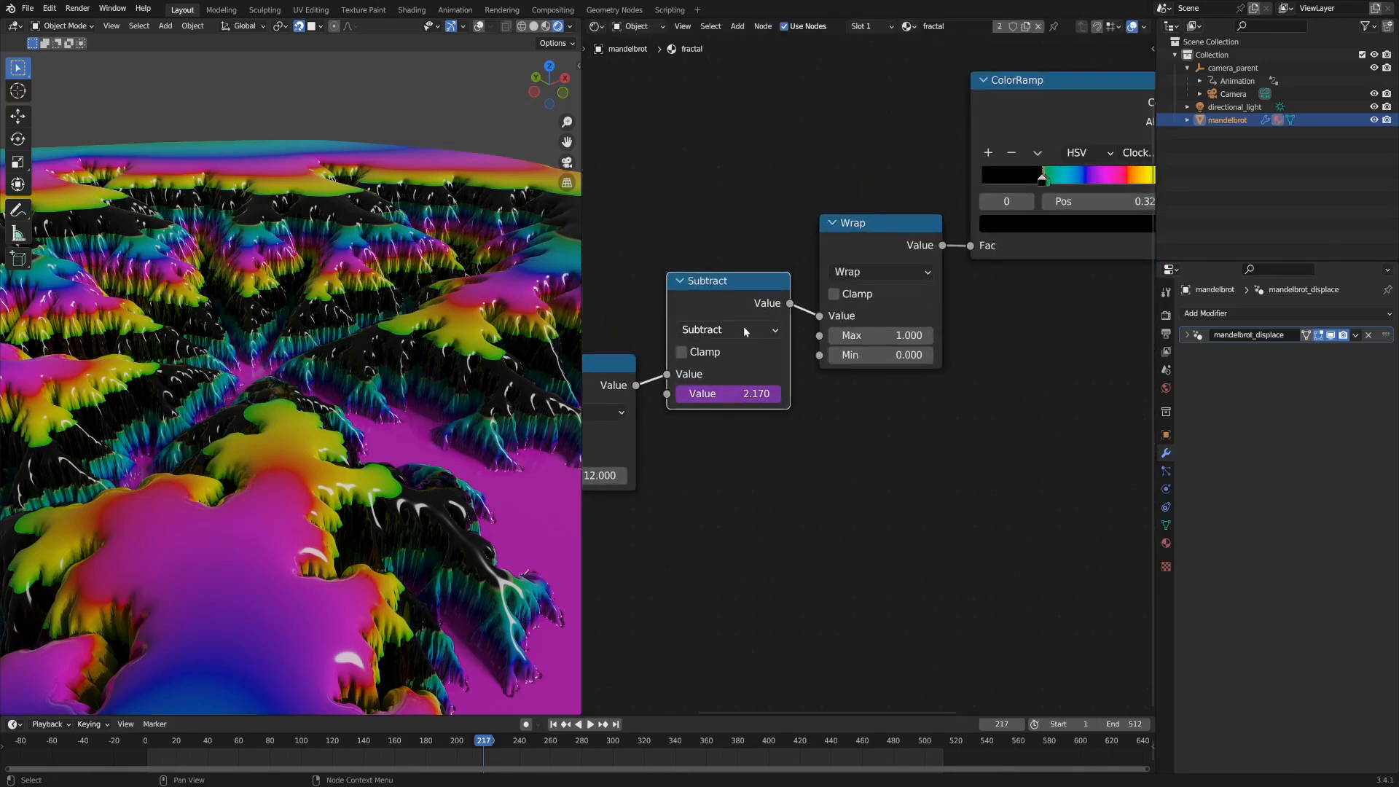
{"action": "left_click_drag", "start_coordinate": [874, 235], "coordinate": [870, 236]}
{"action": "middle_click_drag", "start_coordinate": [1004, 395], "coordinate": [780, 395]}
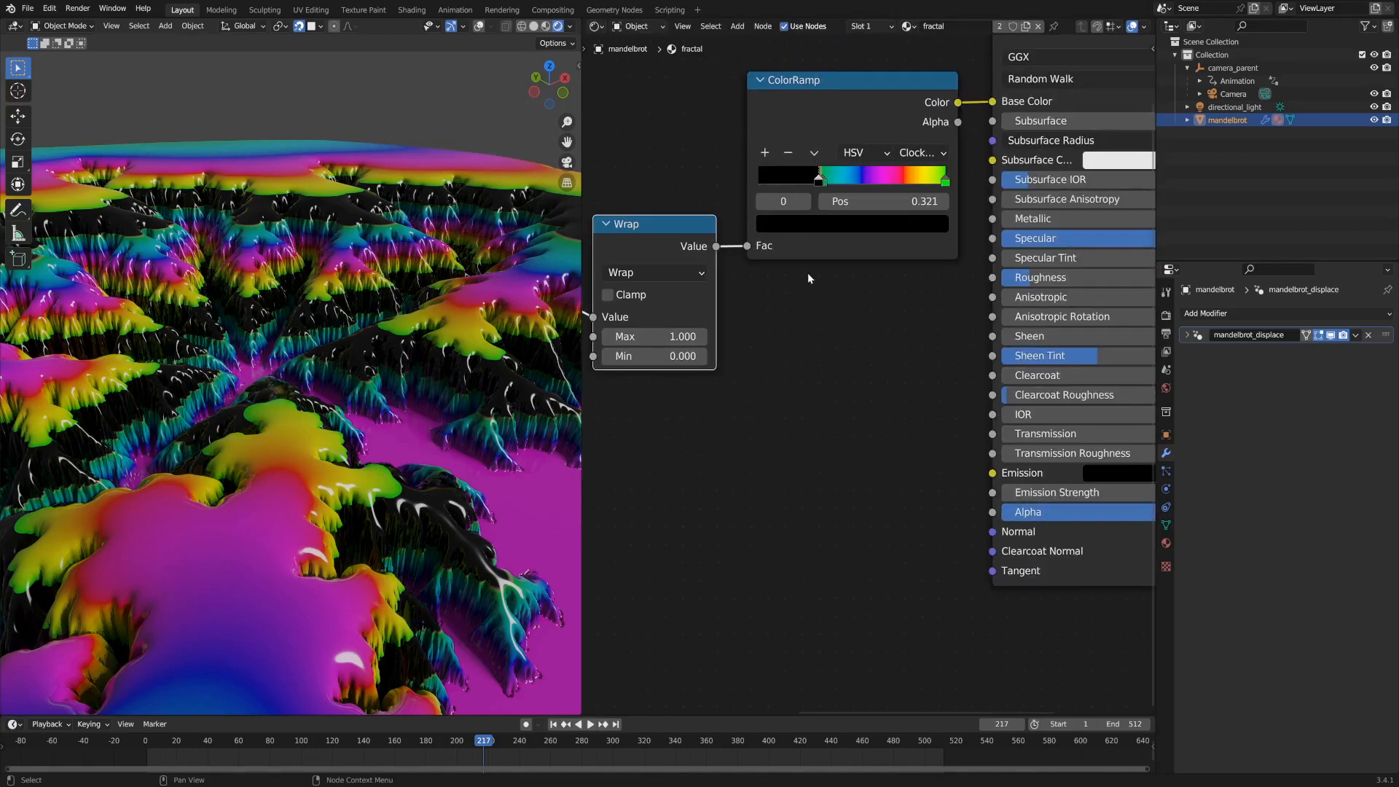
Play the animation and link the Subtract node straight to the ColorRamp's Fac, bypassing the Wrap node.
{"action": "key", "text": "space"}
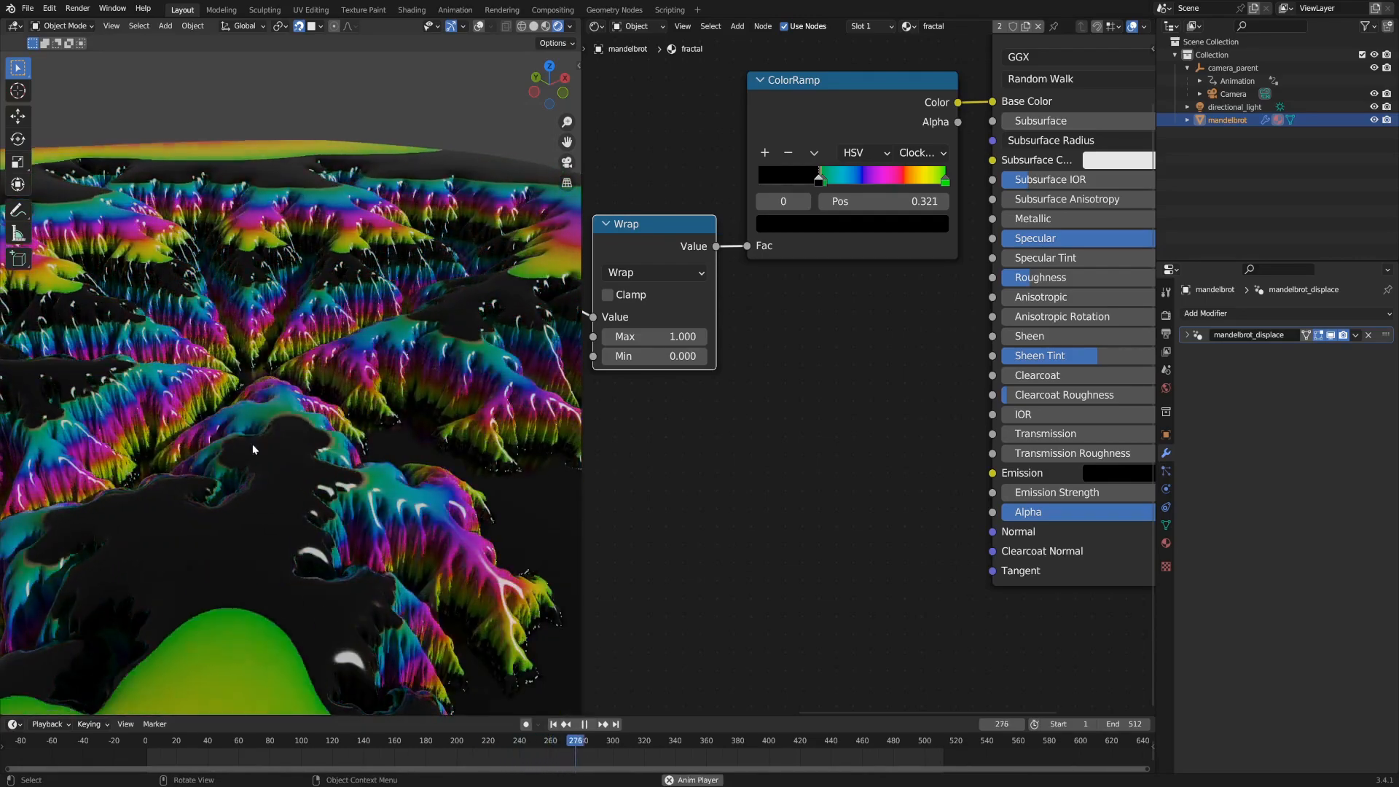
{"action": "scroll", "coordinate": [832, 372], "scroll_direction": "down", "scroll_amount": 1}
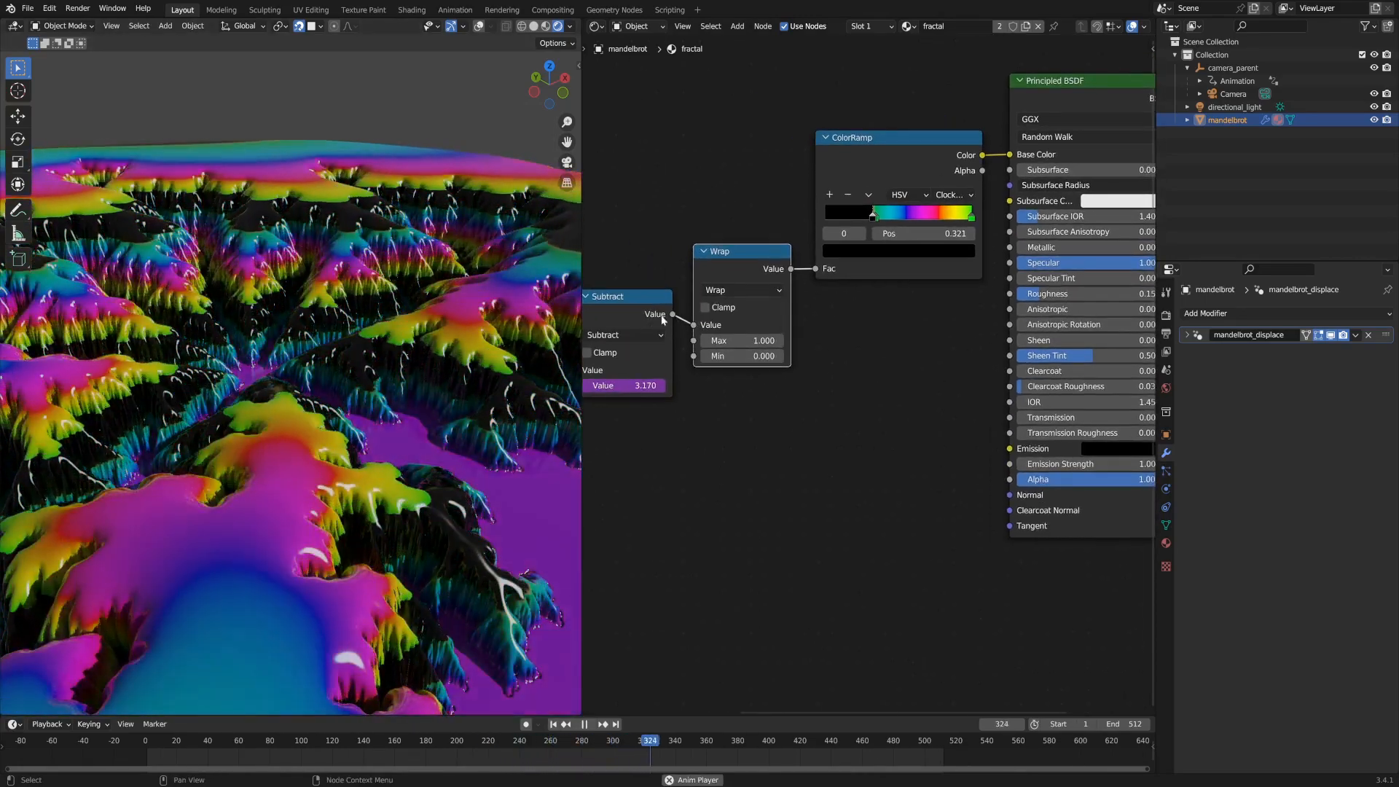
{"action": "left_click_drag", "start_coordinate": [672, 314], "coordinate": [821, 268]}
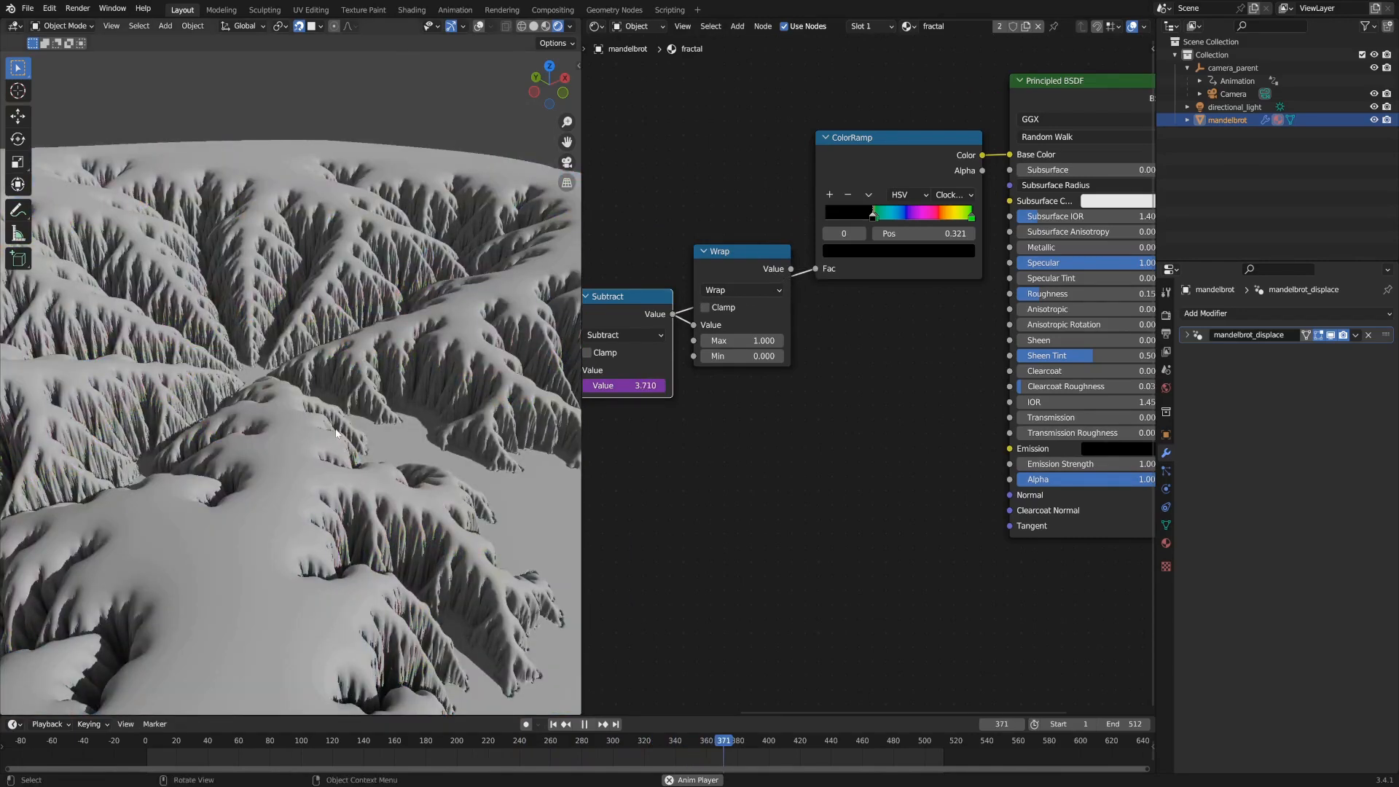
Scrub the timeline back to frame 0 and forward to frame 573 to examine the coloring without Wrap.
{"action": "left_click_drag", "start_coordinate": [340, 739], "coordinate": [180, 744]}
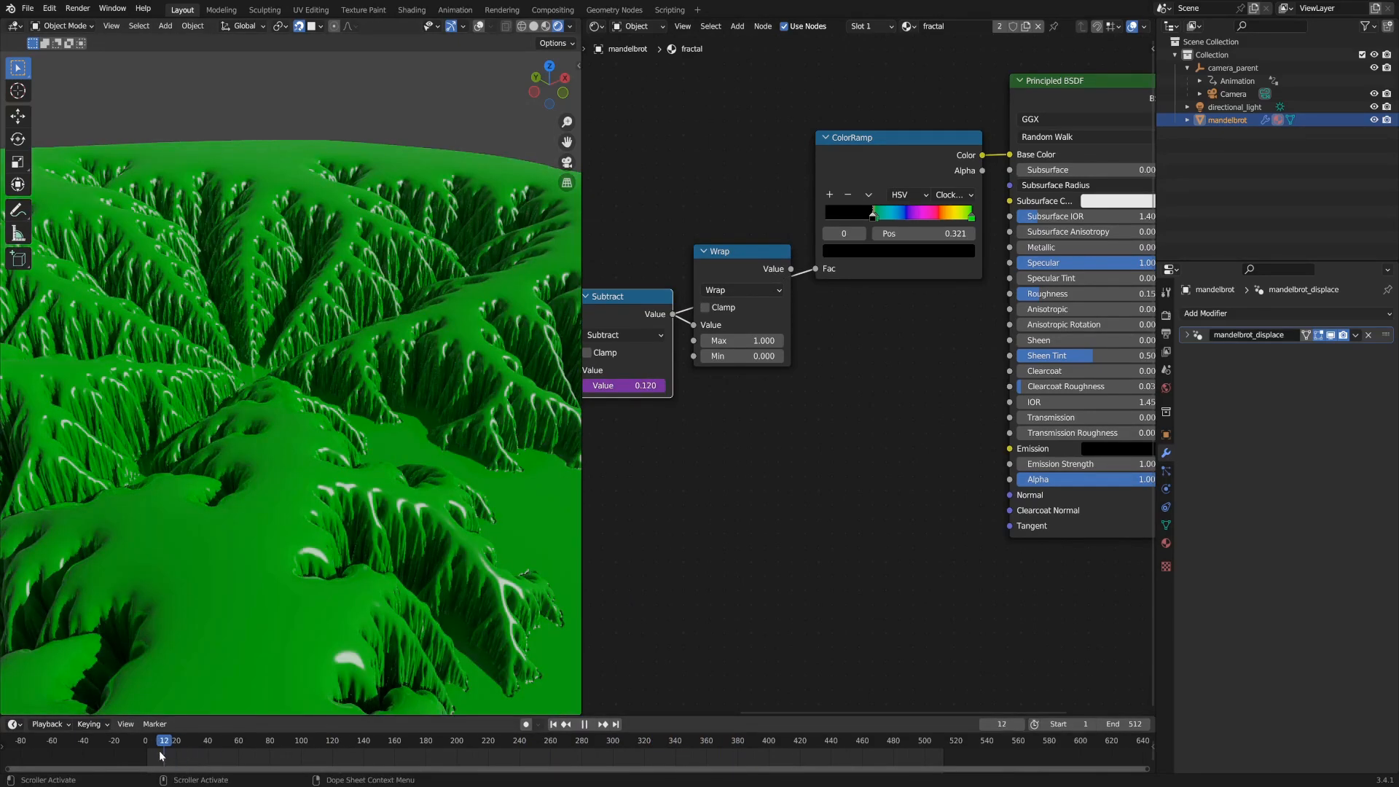
{"action": "scroll", "coordinate": [124, 750], "scroll_direction": "down", "scroll_amount": 4}
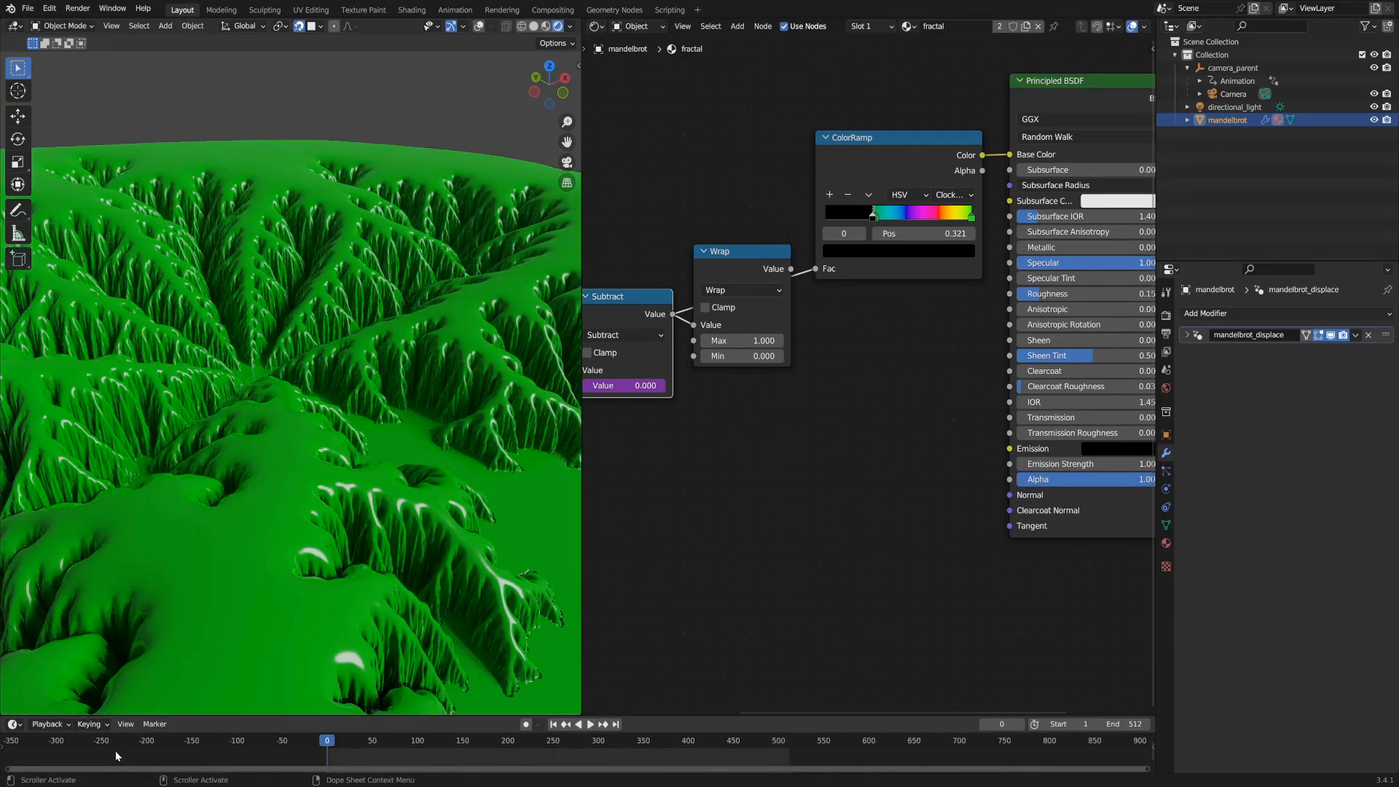
{"action": "left_click", "coordinate": [432, 743]}
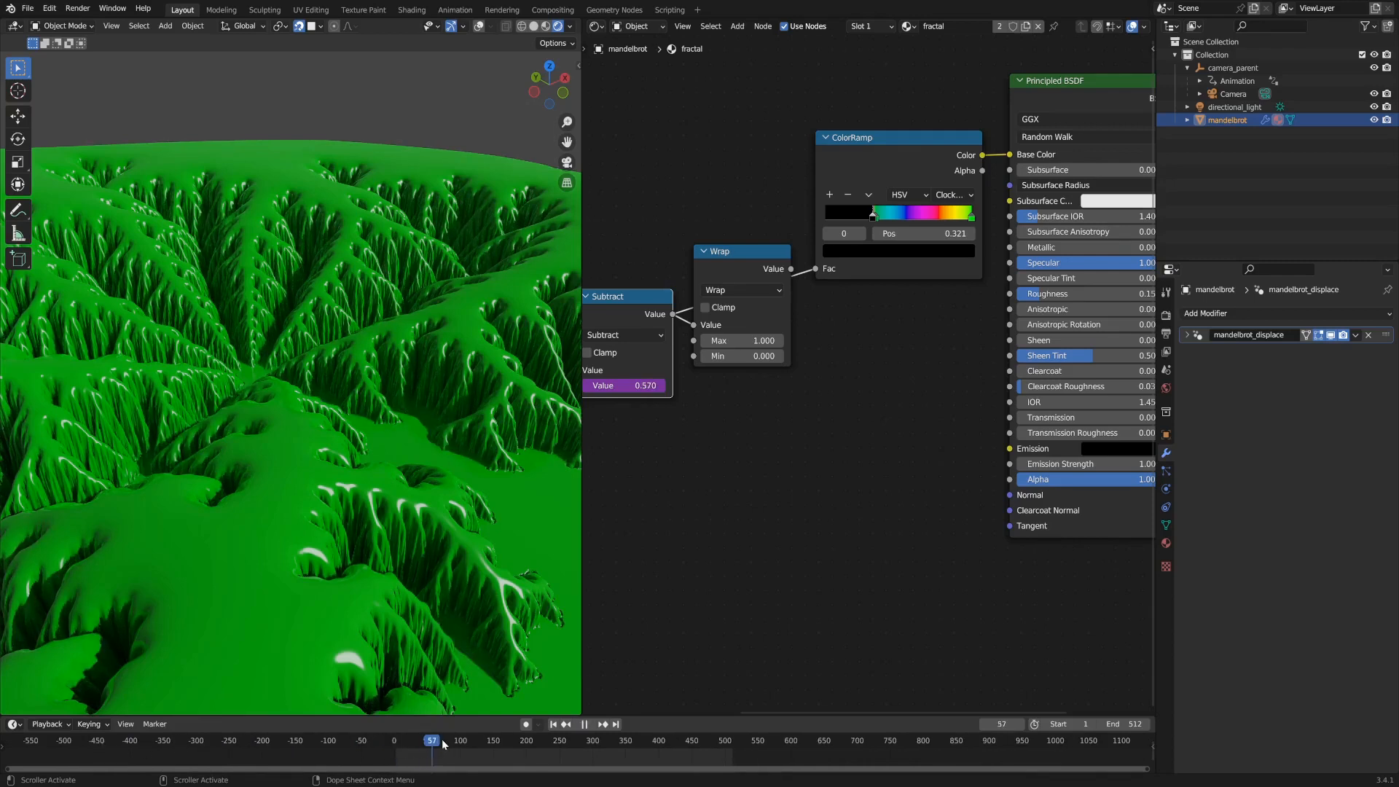
{"action": "left_click_drag", "start_coordinate": [570, 740], "coordinate": [772, 726]}
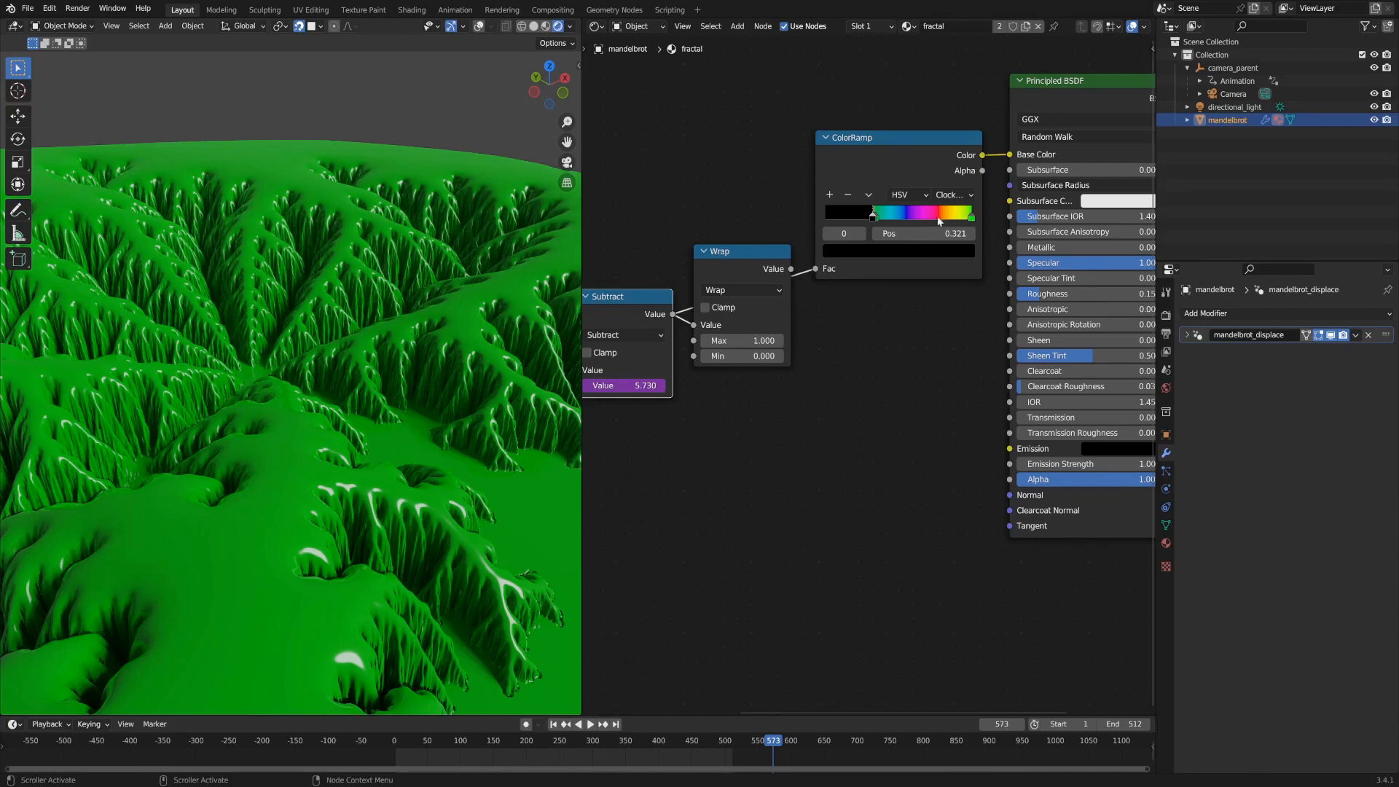
Put the Wrap node back between the Subtract node and the ColorRamp's Fac input.
{"action": "scroll", "coordinate": [953, 188], "scroll_direction": "up", "scroll_amount": 1}
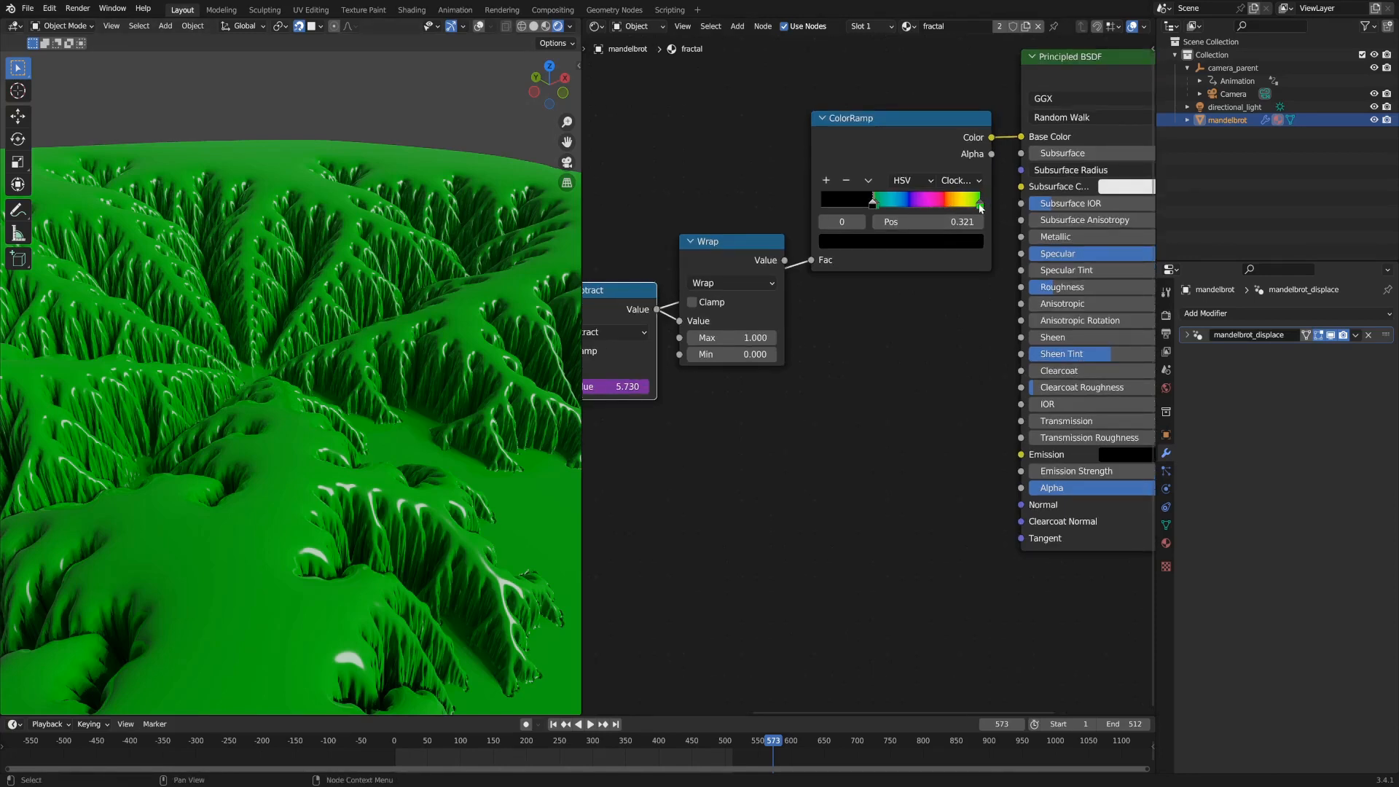
{"action": "left_click_drag", "start_coordinate": [743, 248], "coordinate": [811, 260]}
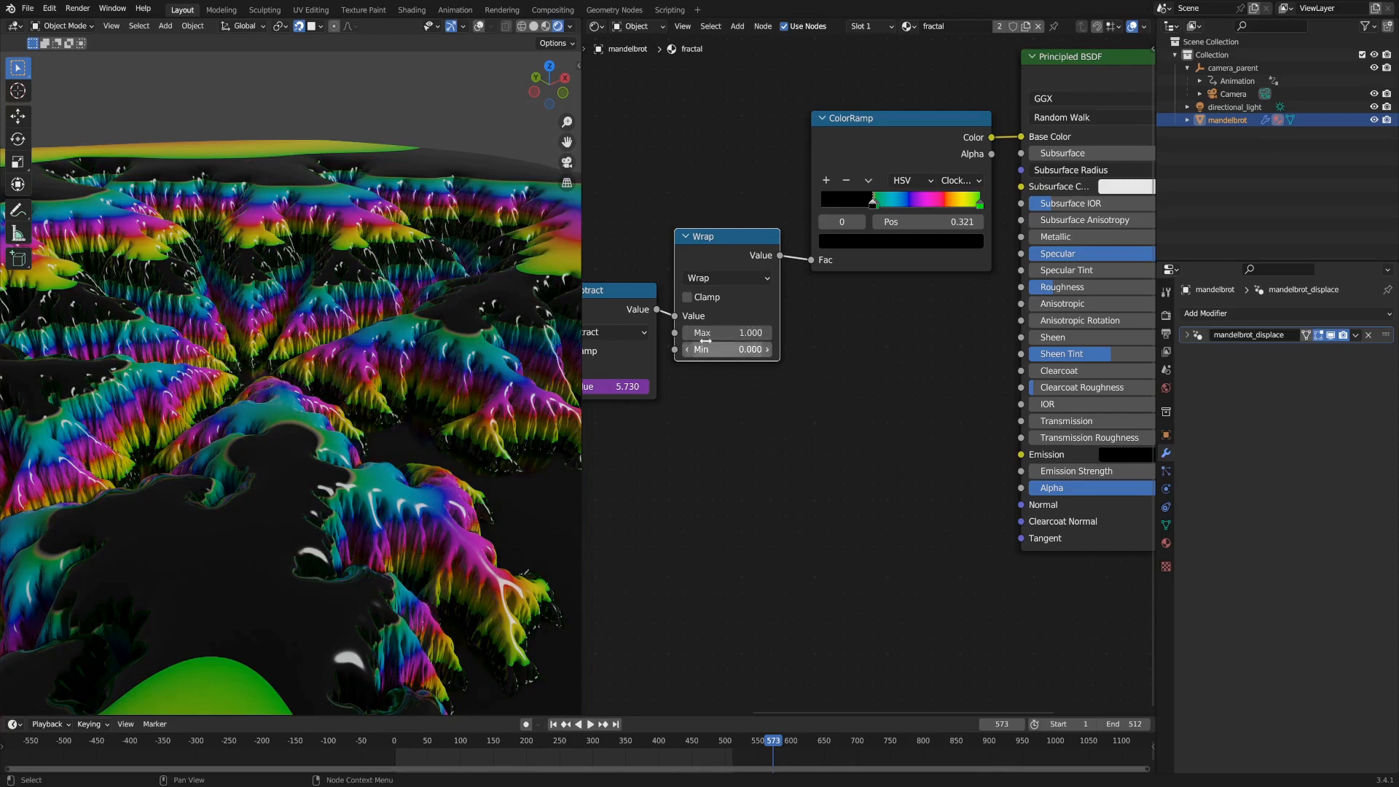
Focus on the ColorRamp node and save mandelbrot_displacement.blend.
{"action": "middle_click_drag", "start_coordinate": [751, 343], "coordinate": [851, 271]}
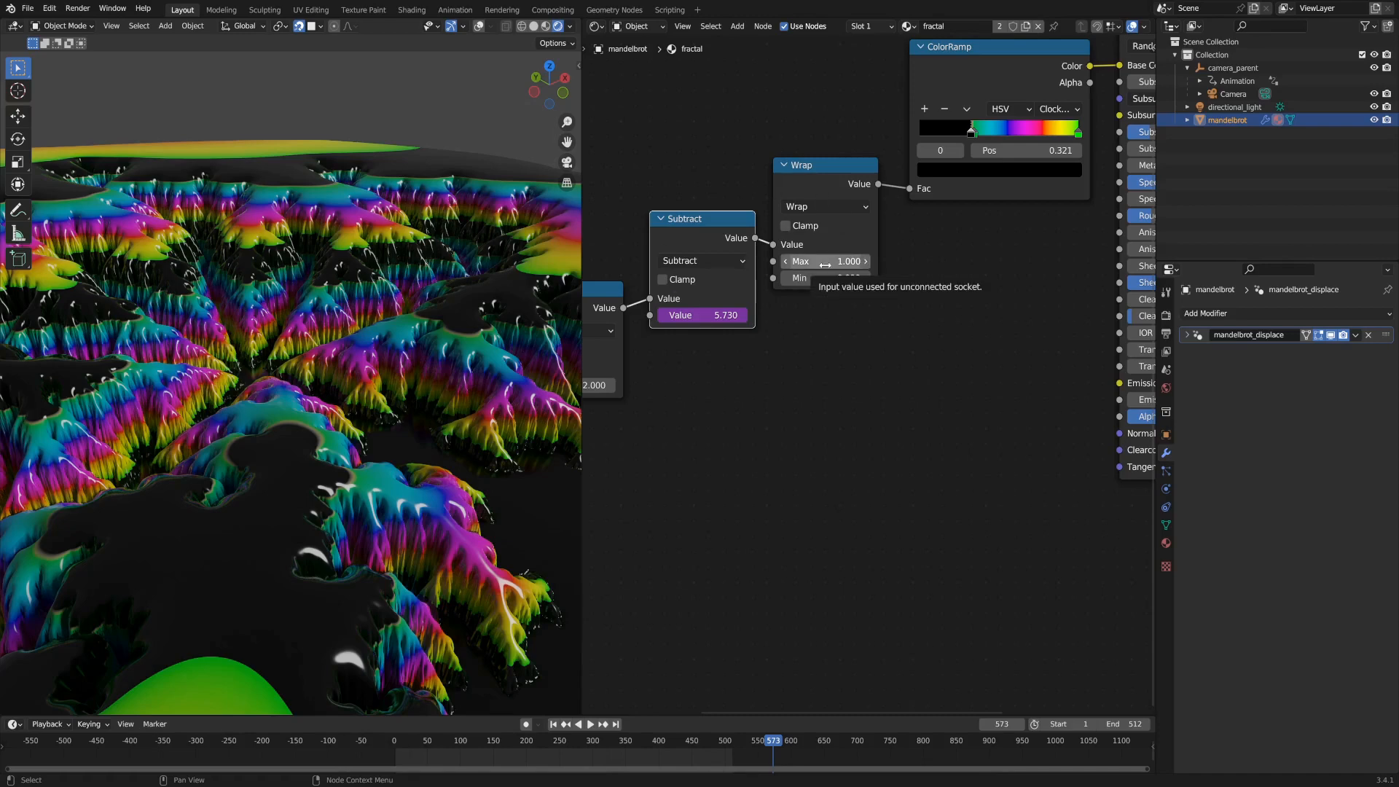
{"action": "scroll", "coordinate": [729, 328], "scroll_direction": "down", "scroll_amount": 2}
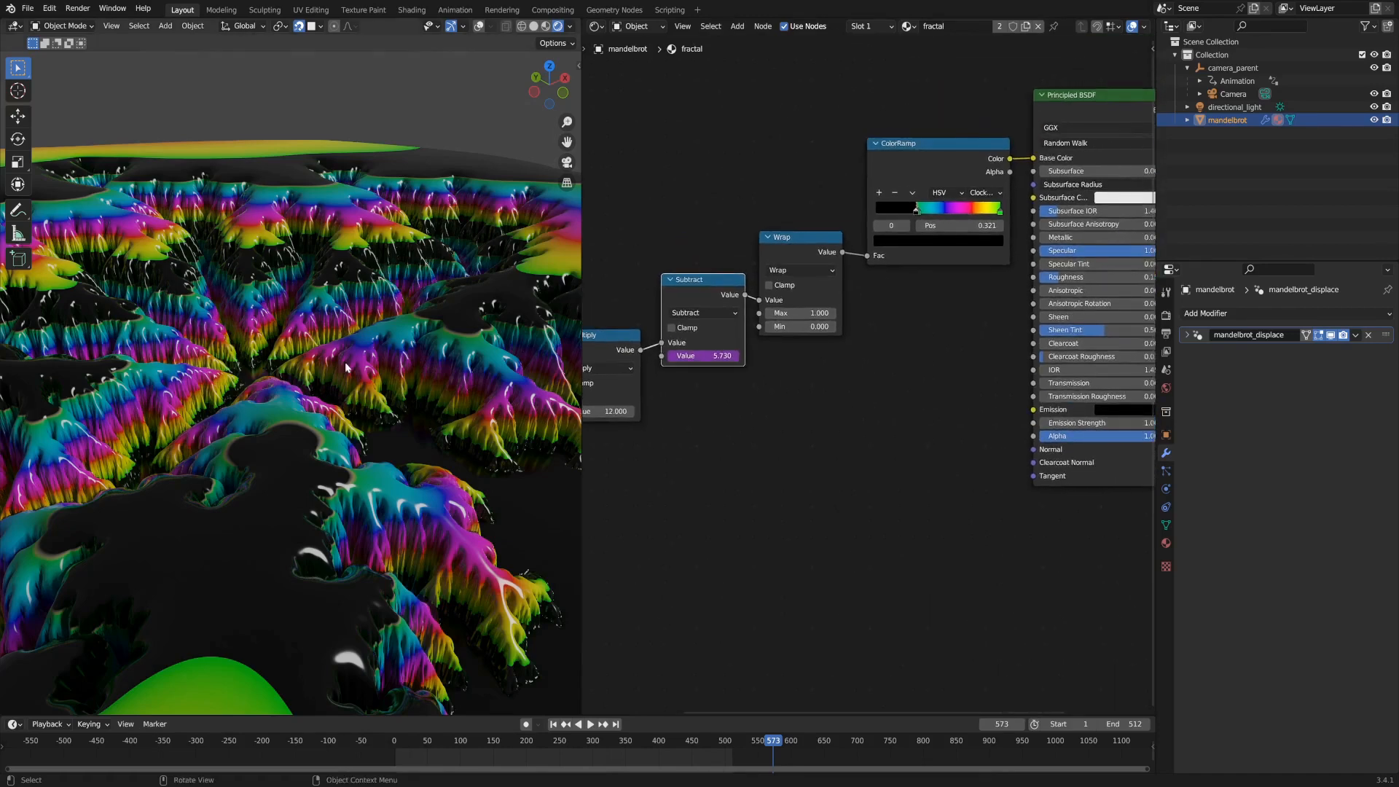
{"action": "scroll", "coordinate": [916, 332], "scroll_direction": "up", "scroll_amount": 4}
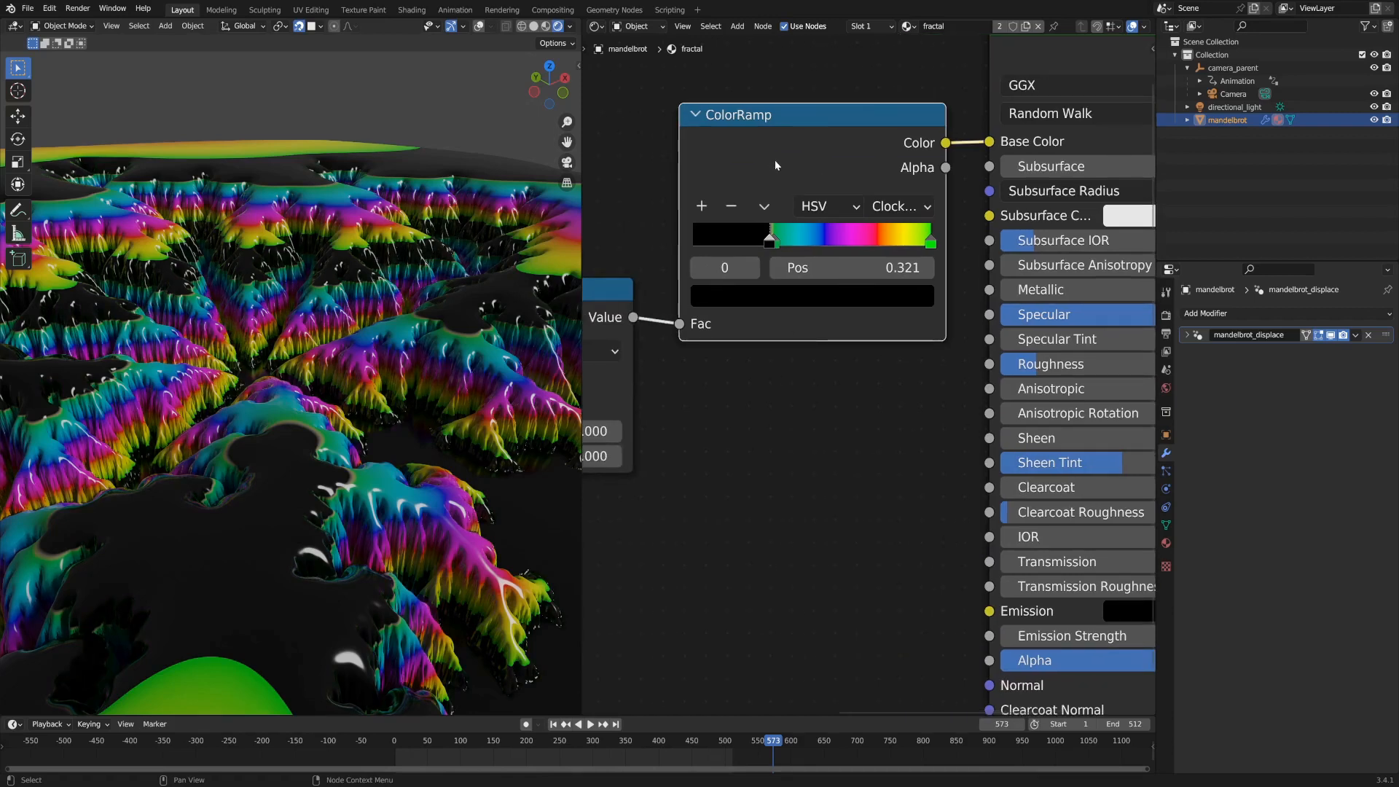
{"action": "key", "text": "ctrl+s"}
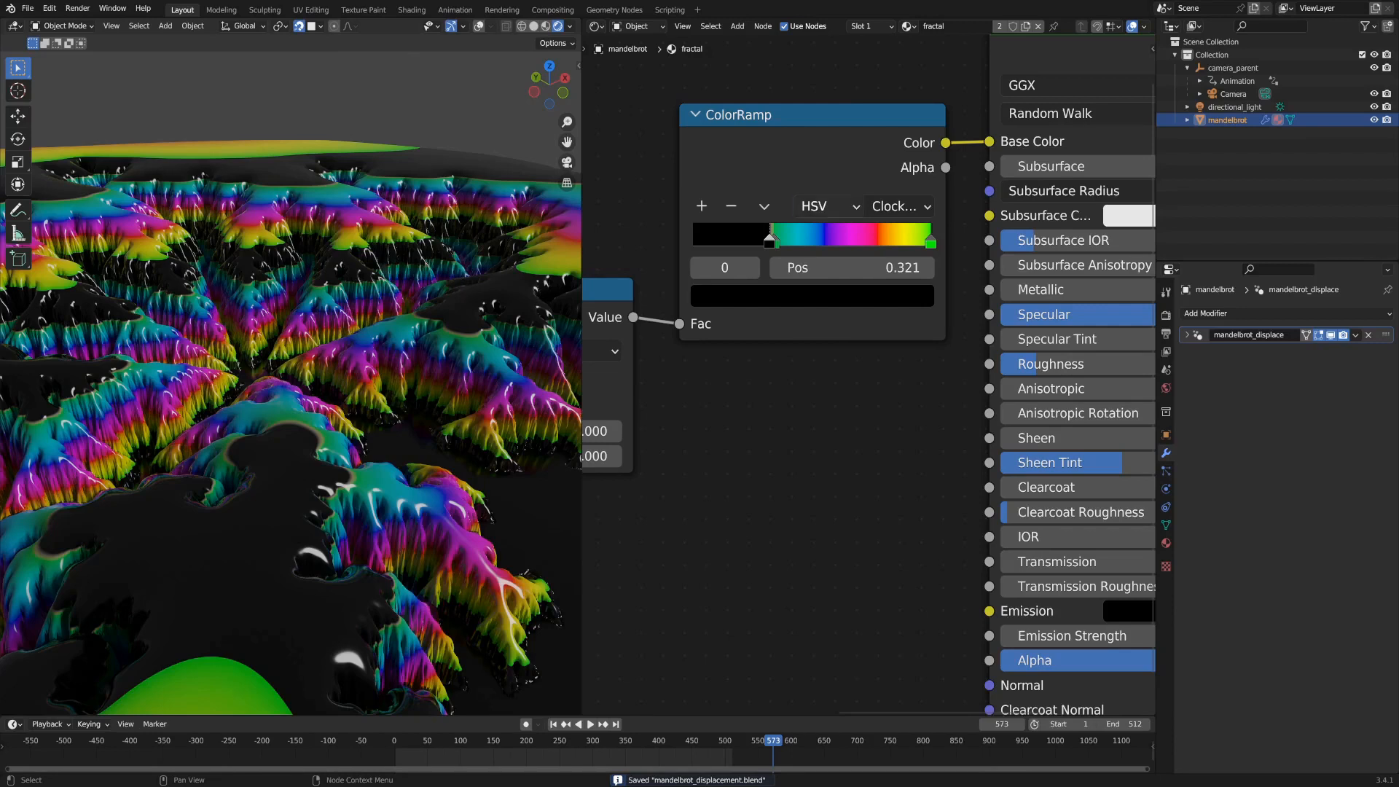
Keep the ColorRamp in HSV mode, try Counter-Clockwise interpolation and return it to Clockwise.
{"action": "left_click", "coordinate": [823, 206]}
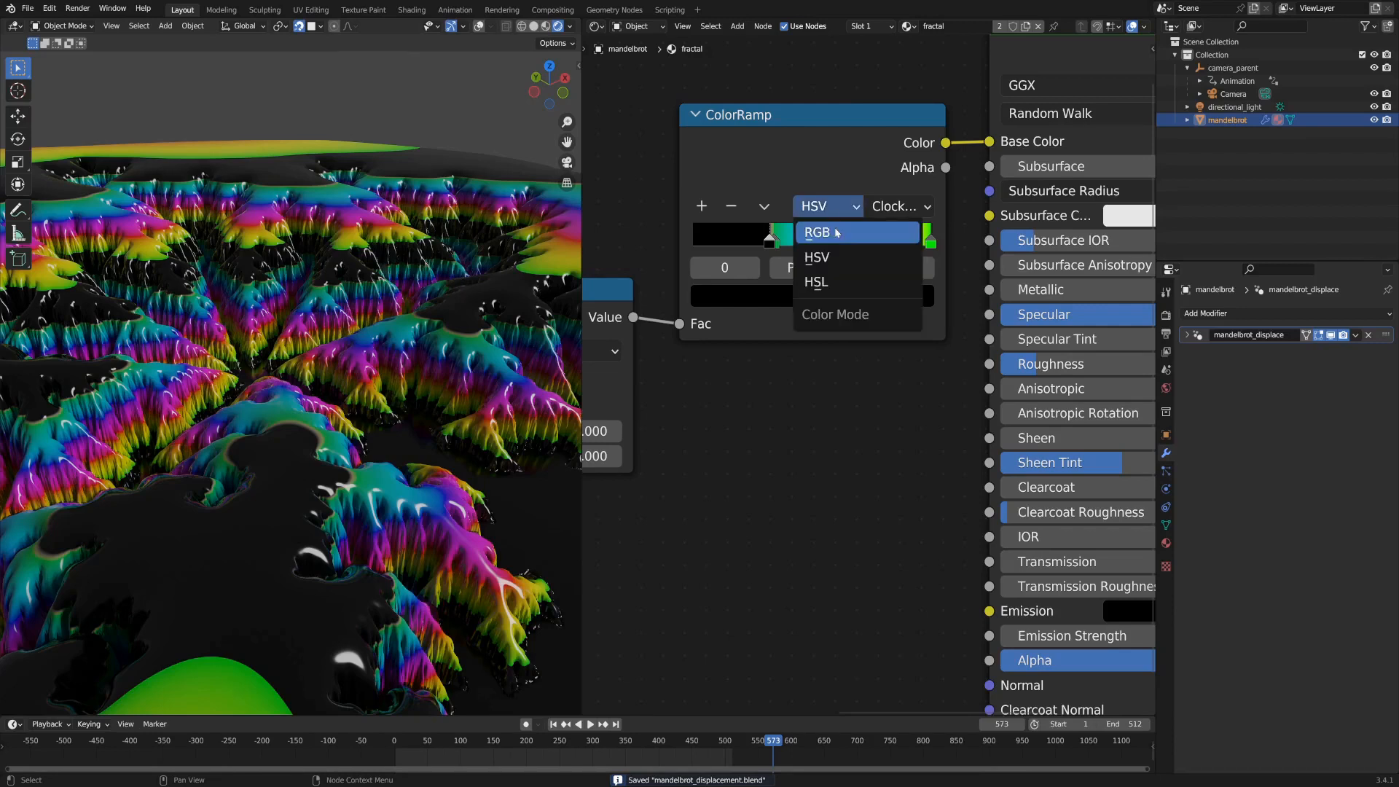
{"action": "left_click", "coordinate": [839, 267]}
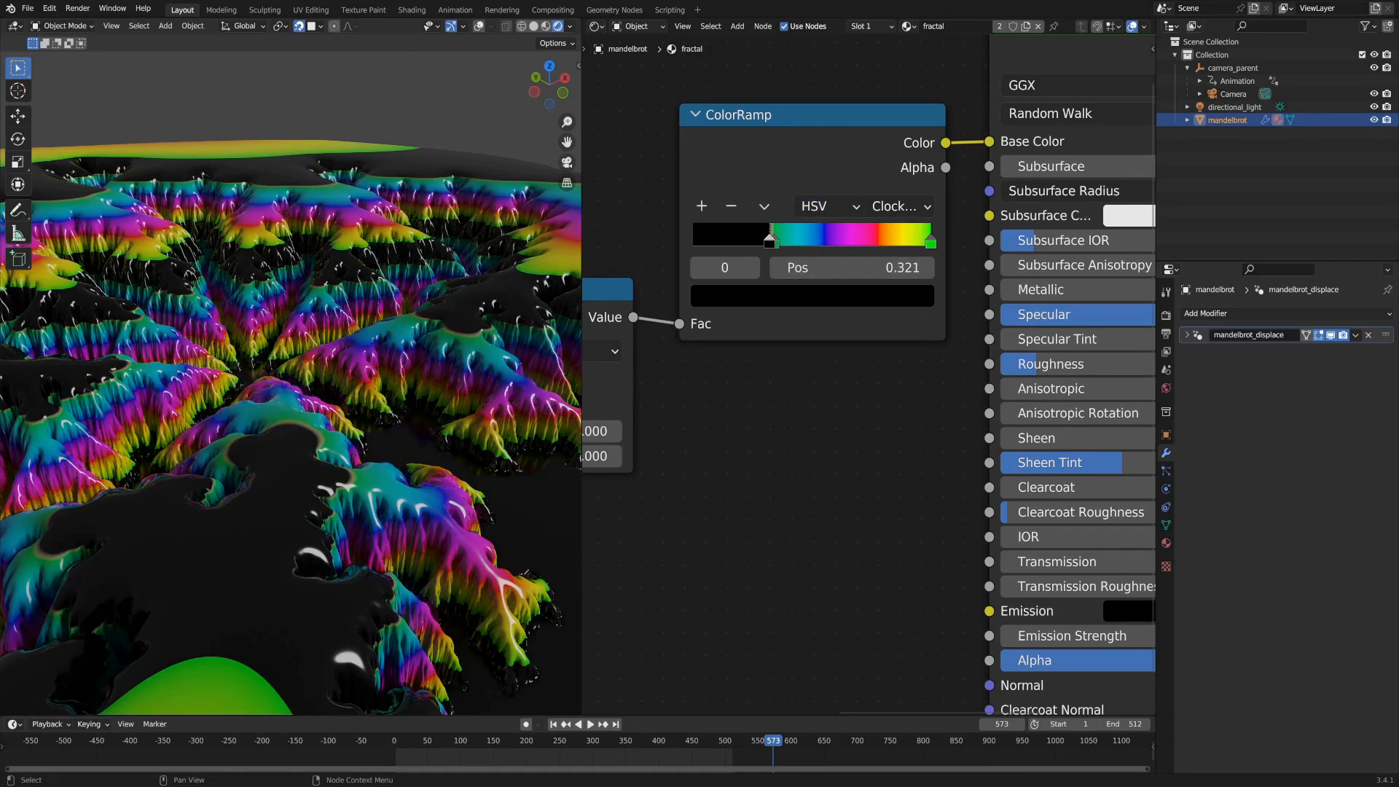
{"action": "left_click", "coordinate": [900, 207]}
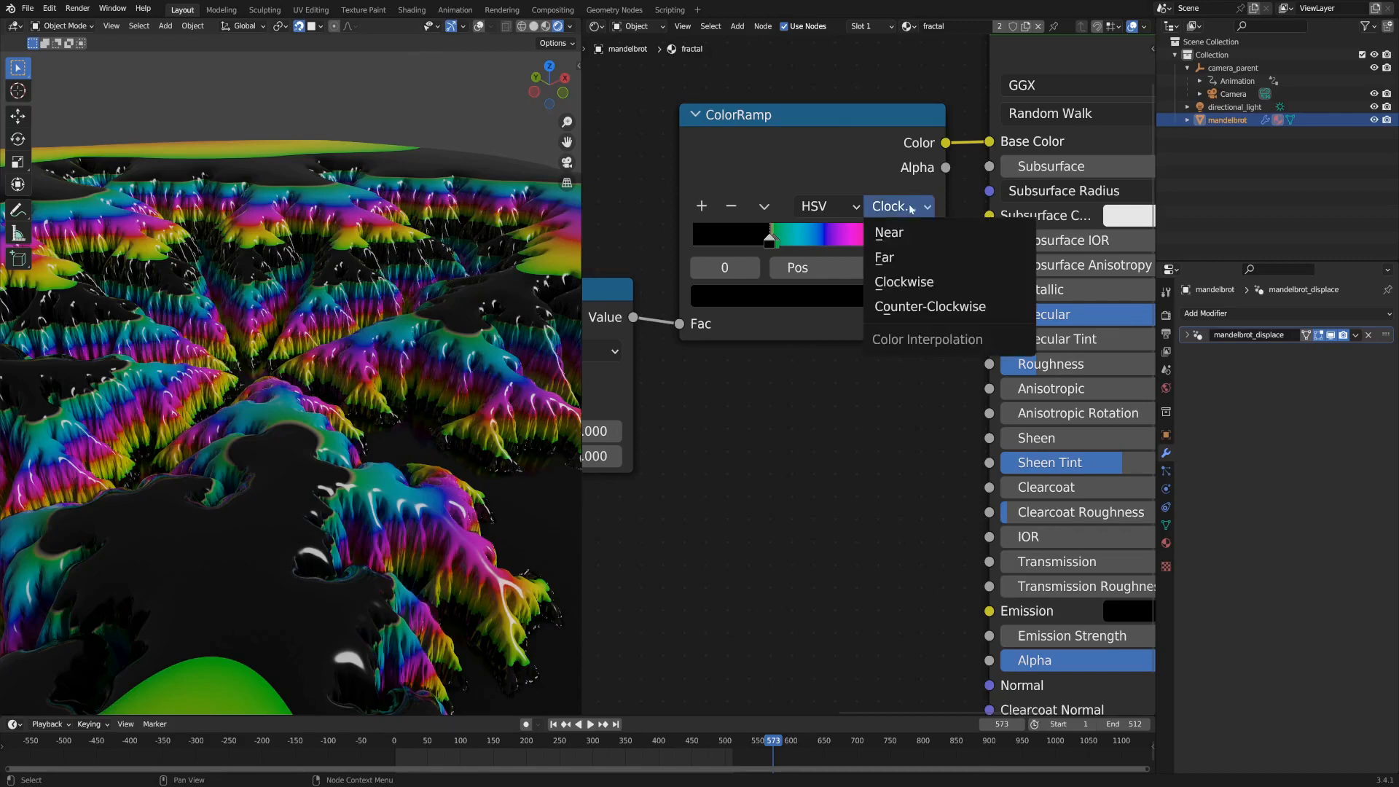
{"action": "left_click", "coordinate": [931, 306]}
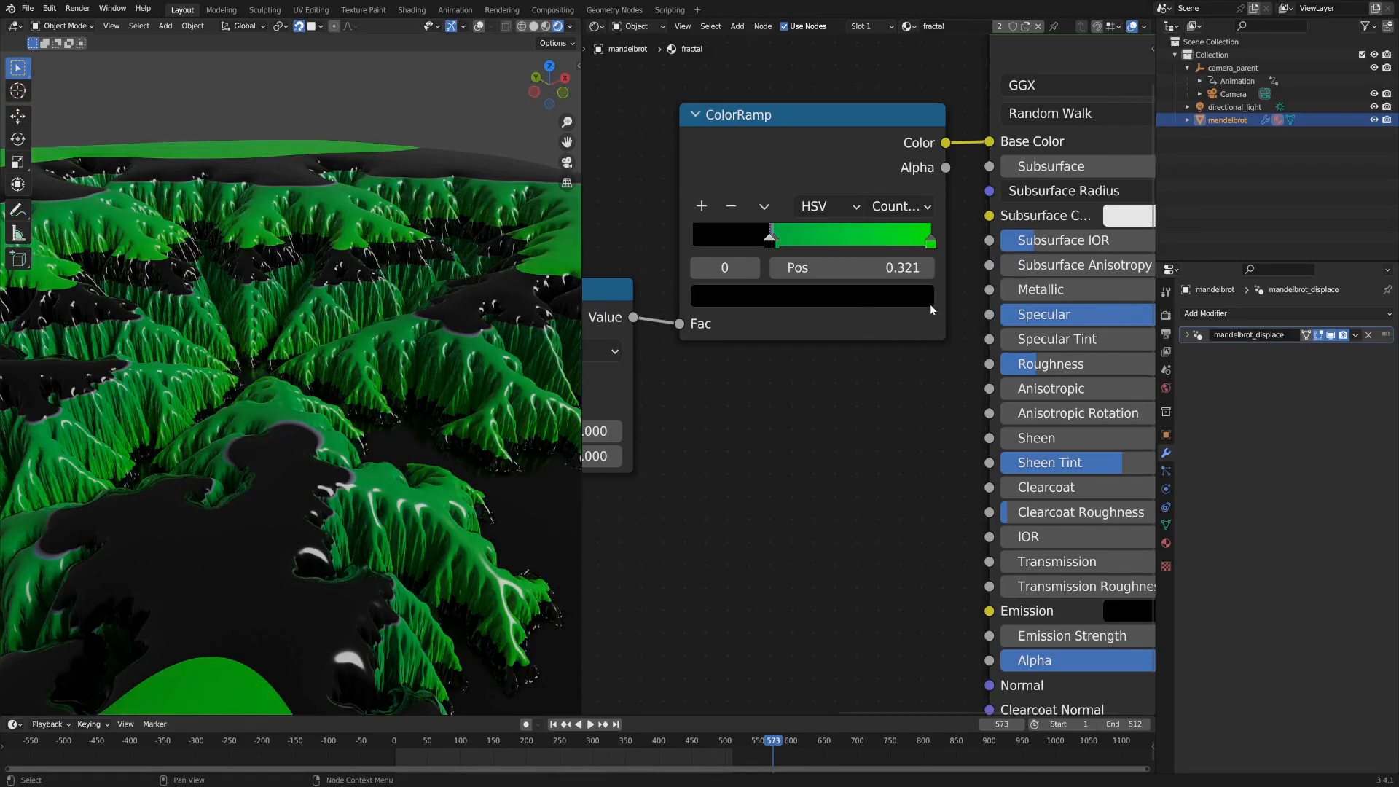
{"action": "left_click", "coordinate": [899, 207]}
{"action": "left_click", "coordinate": [912, 280]}
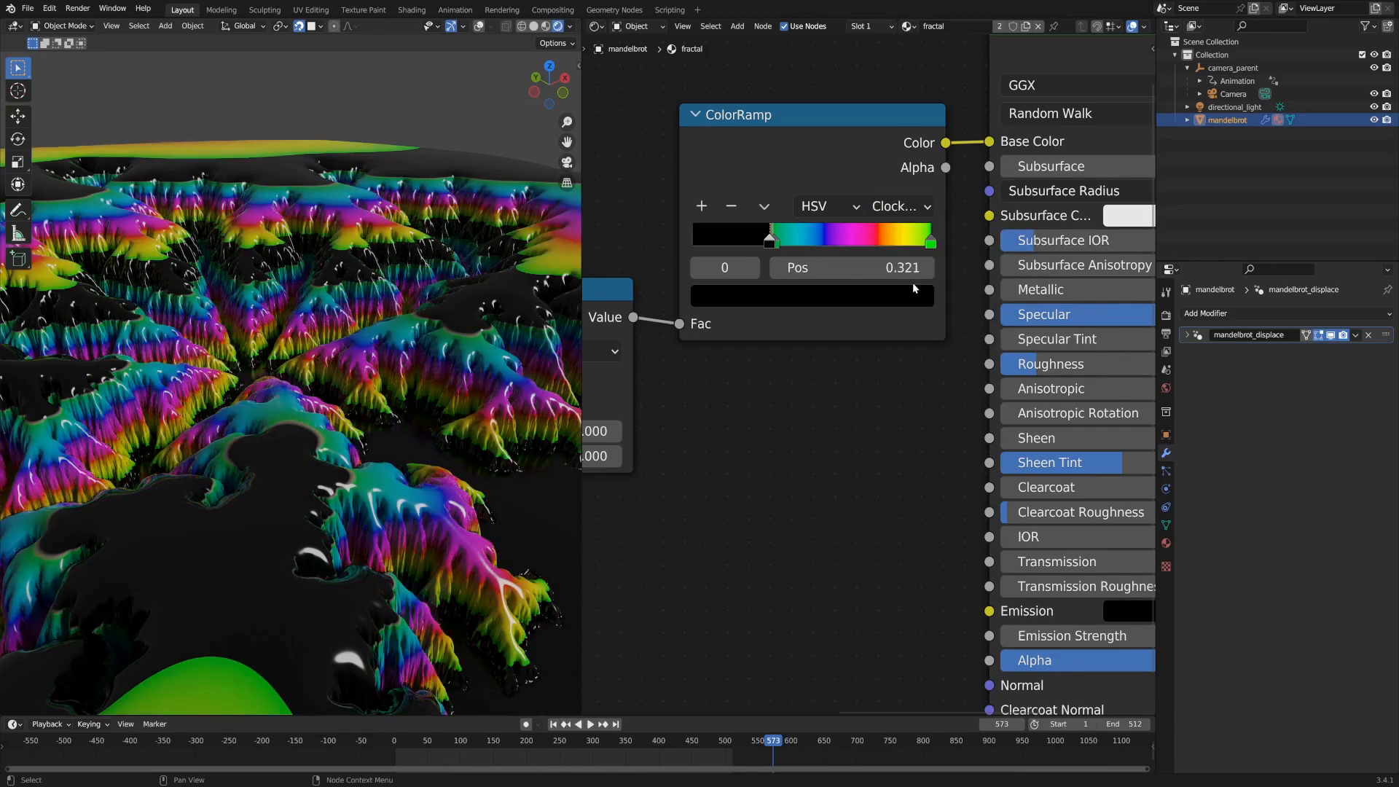
Try the ColorRamp's Far and Near color interpolations, and set it back to Clockwise.
{"action": "left_click", "coordinate": [905, 211]}
{"action": "left_click", "coordinate": [907, 256]}
{"action": "left_click", "coordinate": [903, 207]}
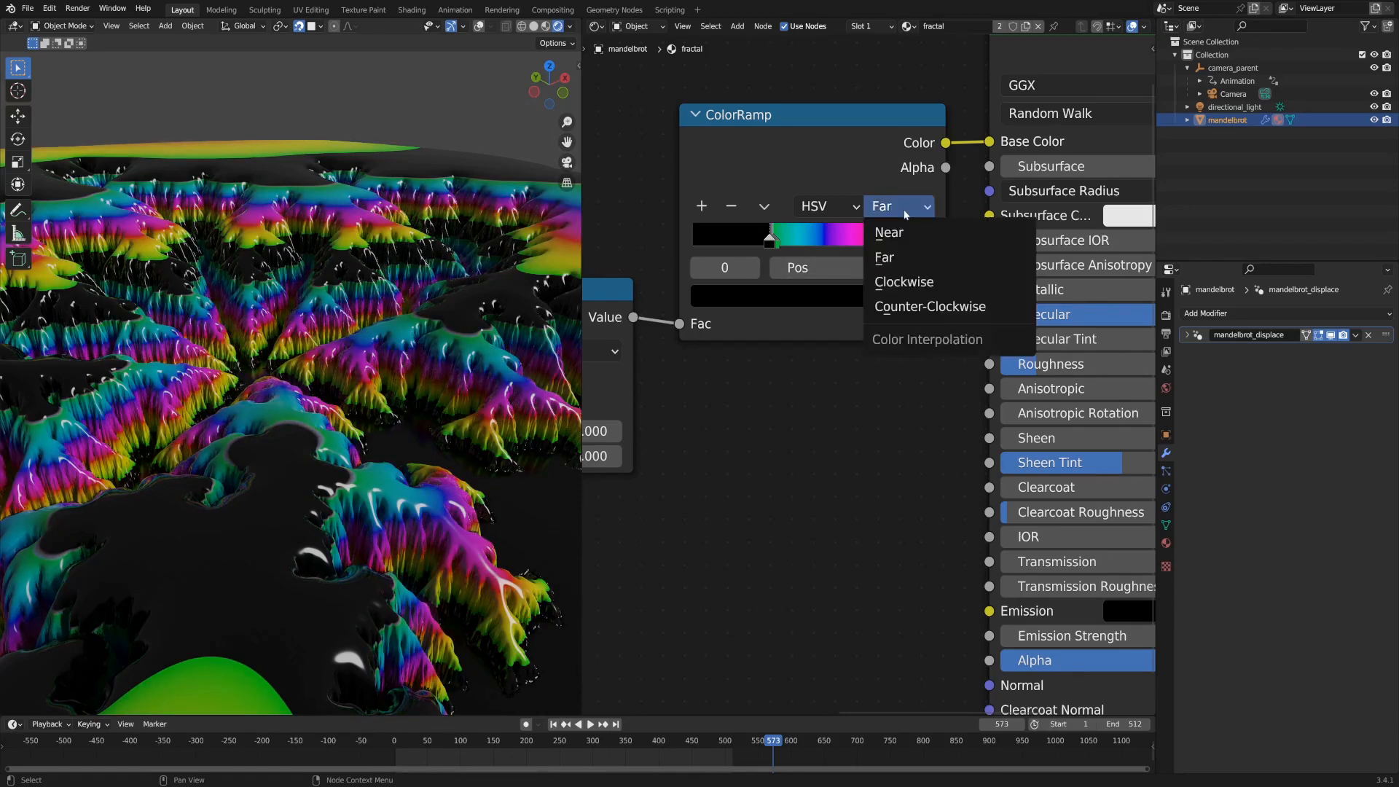
{"action": "left_click", "coordinate": [907, 231]}
{"action": "left_click", "coordinate": [903, 207]}
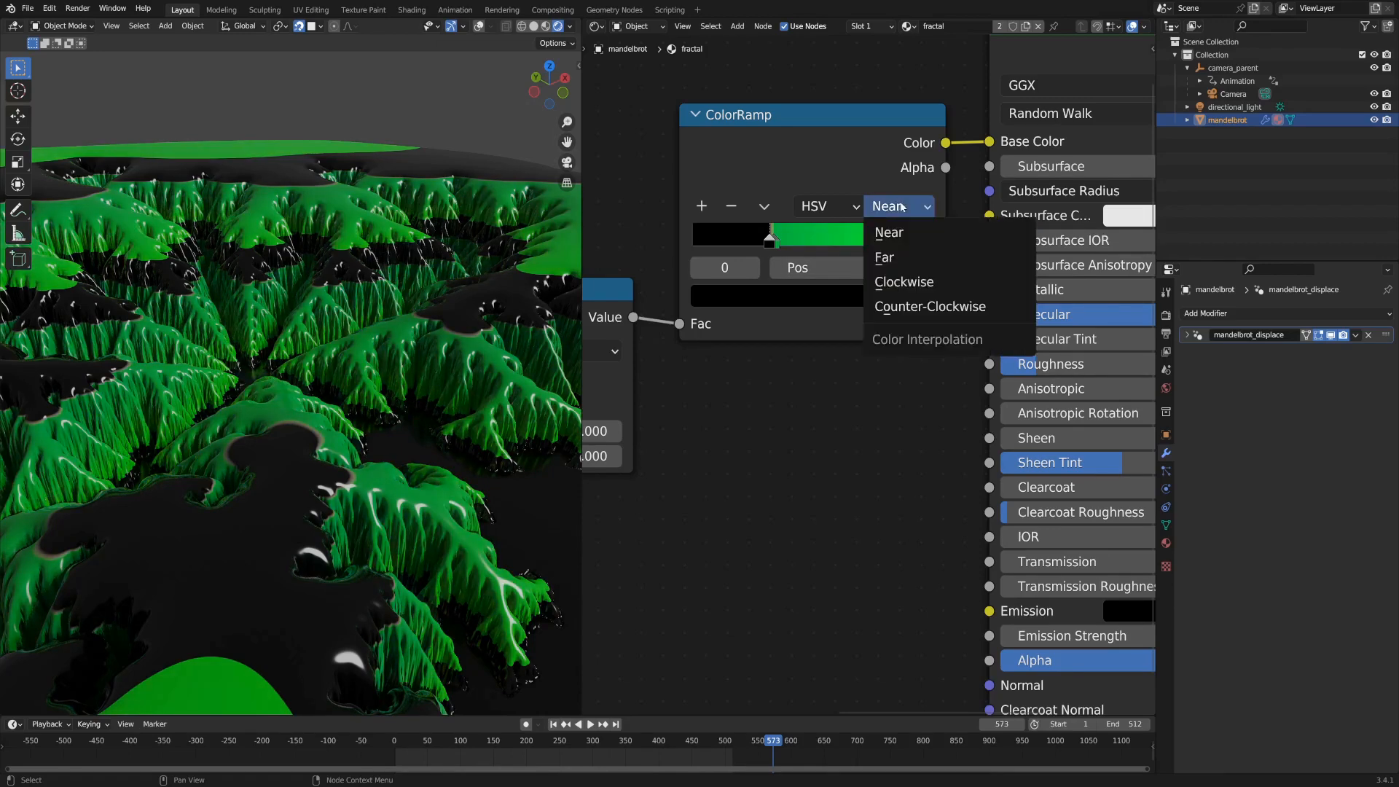
{"action": "left_click", "coordinate": [907, 256]}
{"action": "left_click", "coordinate": [903, 207]}
{"action": "left_click", "coordinate": [907, 281]}
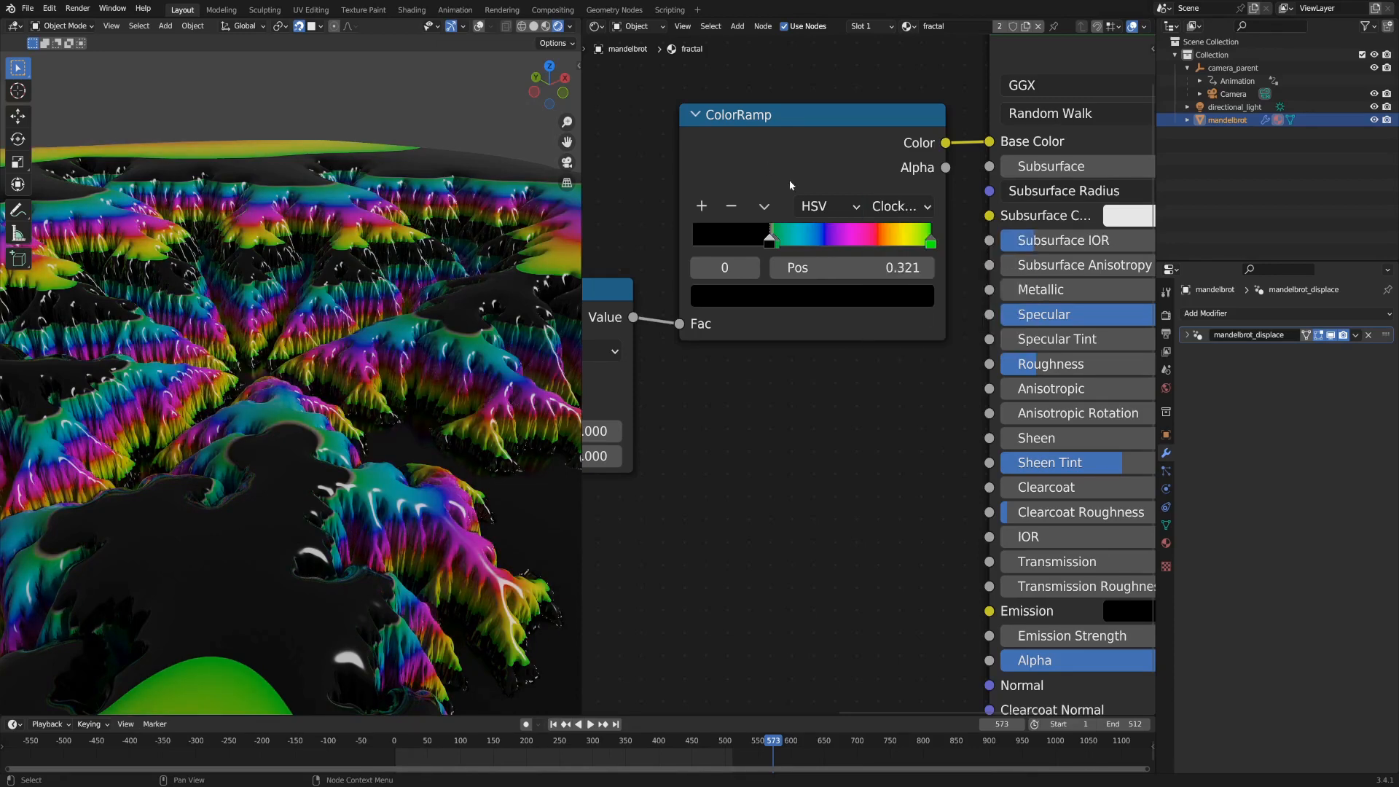
Switch the ColorRamp's color mode to RGB and back to HSV.
{"action": "left_click", "coordinate": [828, 211]}
{"action": "left_click", "coordinate": [822, 227]}
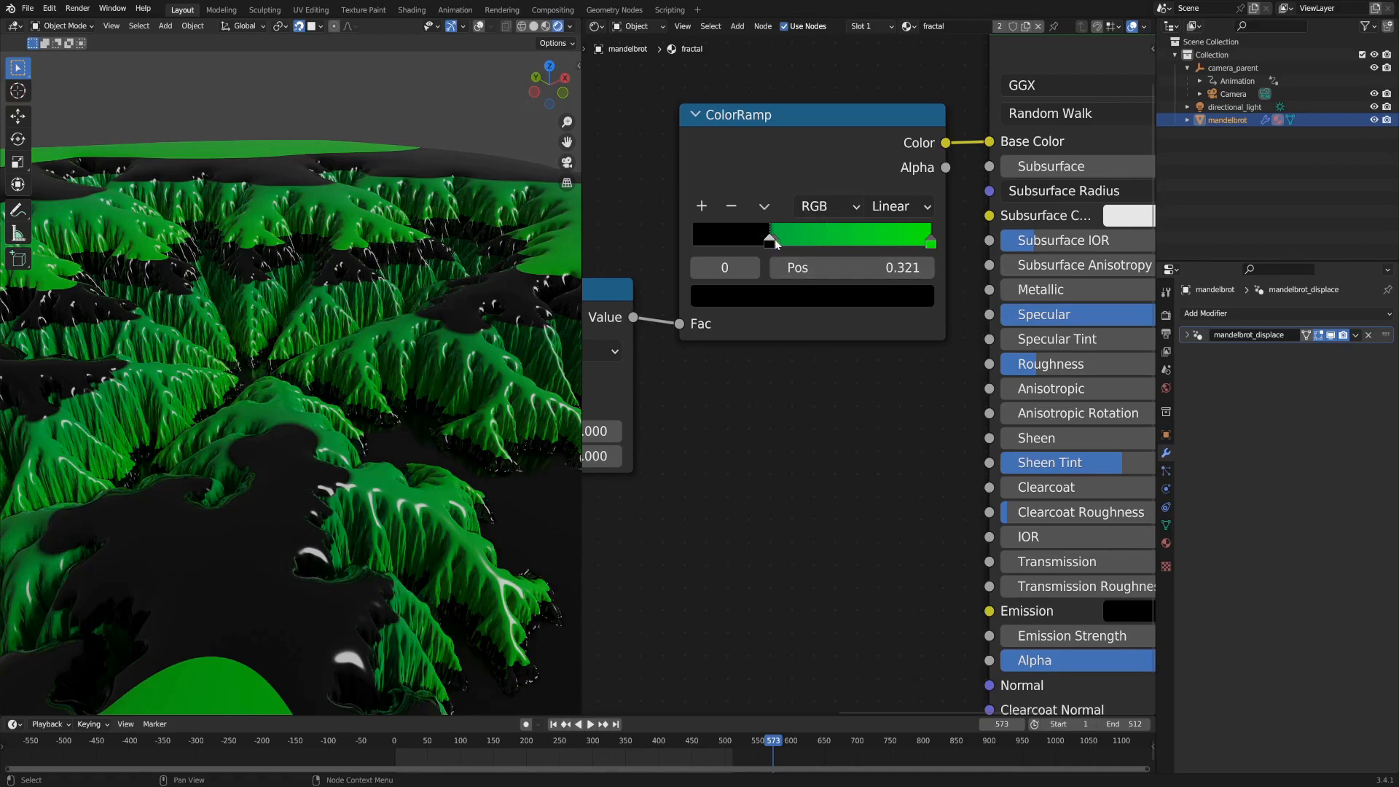
{"action": "left_click", "coordinate": [825, 209]}
{"action": "left_click", "coordinate": [833, 260]}
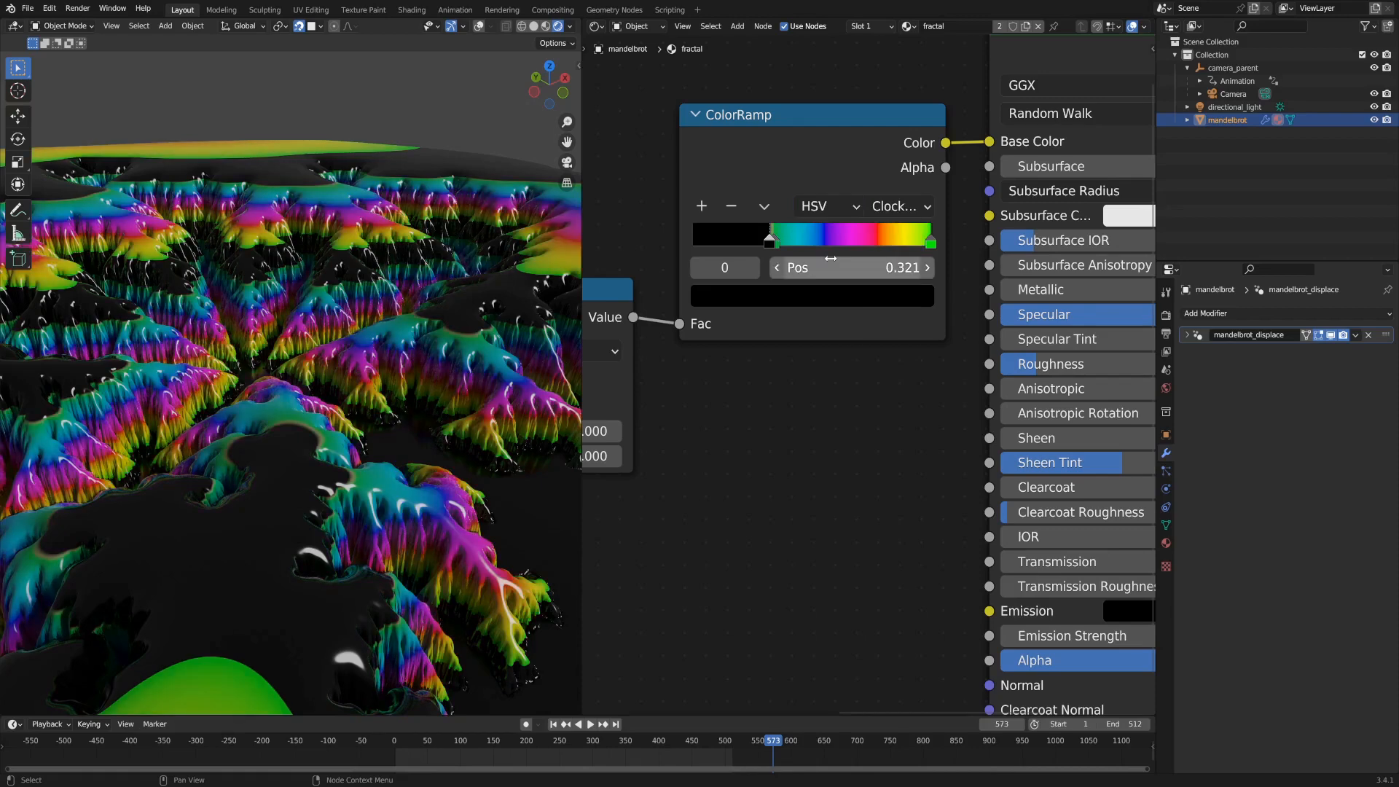
Duplicate the ColorRamp and wire the copy between the Wrap node's Value and the Principled BSDF's Base Color.
{"action": "scroll", "coordinate": [831, 288], "scroll_direction": "down", "scroll_amount": 2}
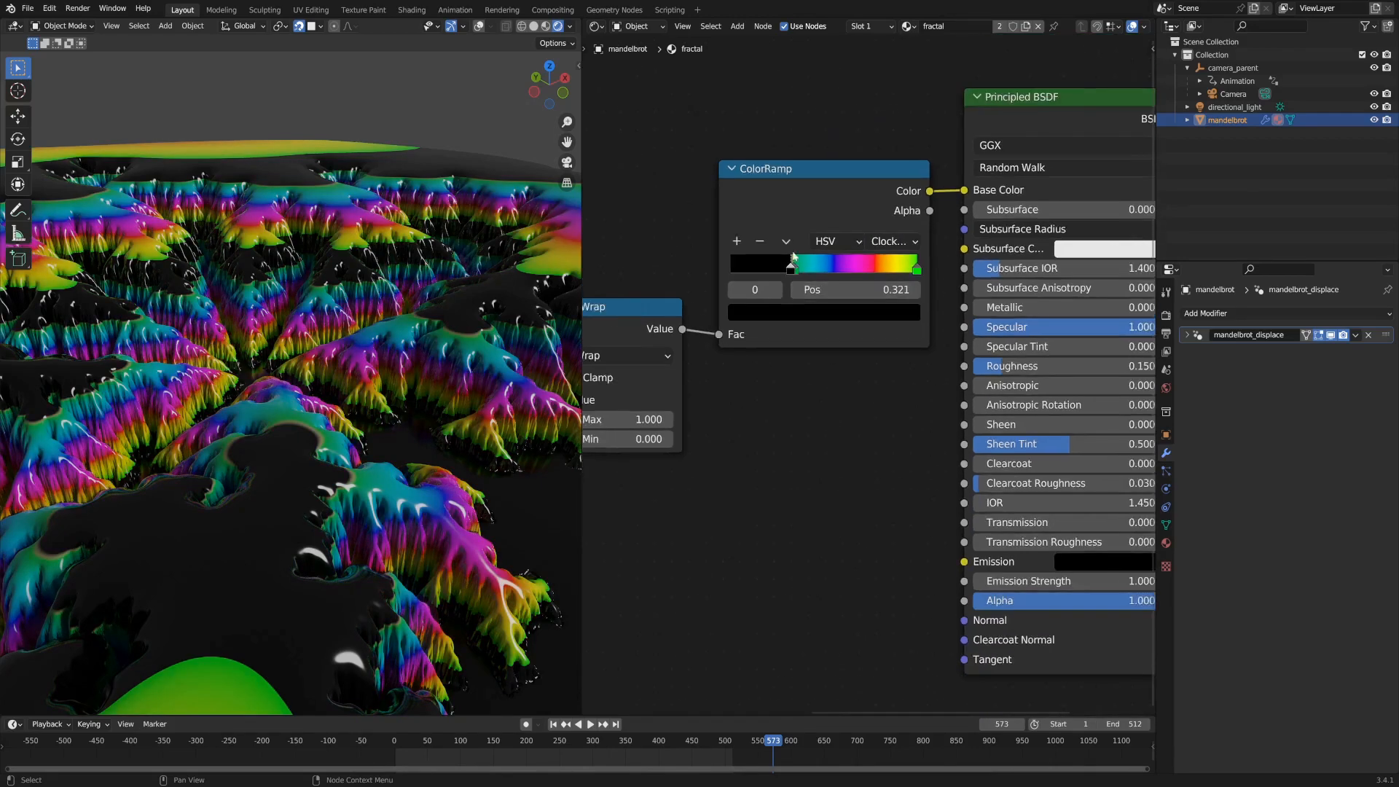
{"action": "key", "text": "shift+d"}
{"action": "left_click", "coordinate": [908, 394]}
{"action": "left_click_drag", "start_coordinate": [921, 394], "coordinate": [930, 370]}
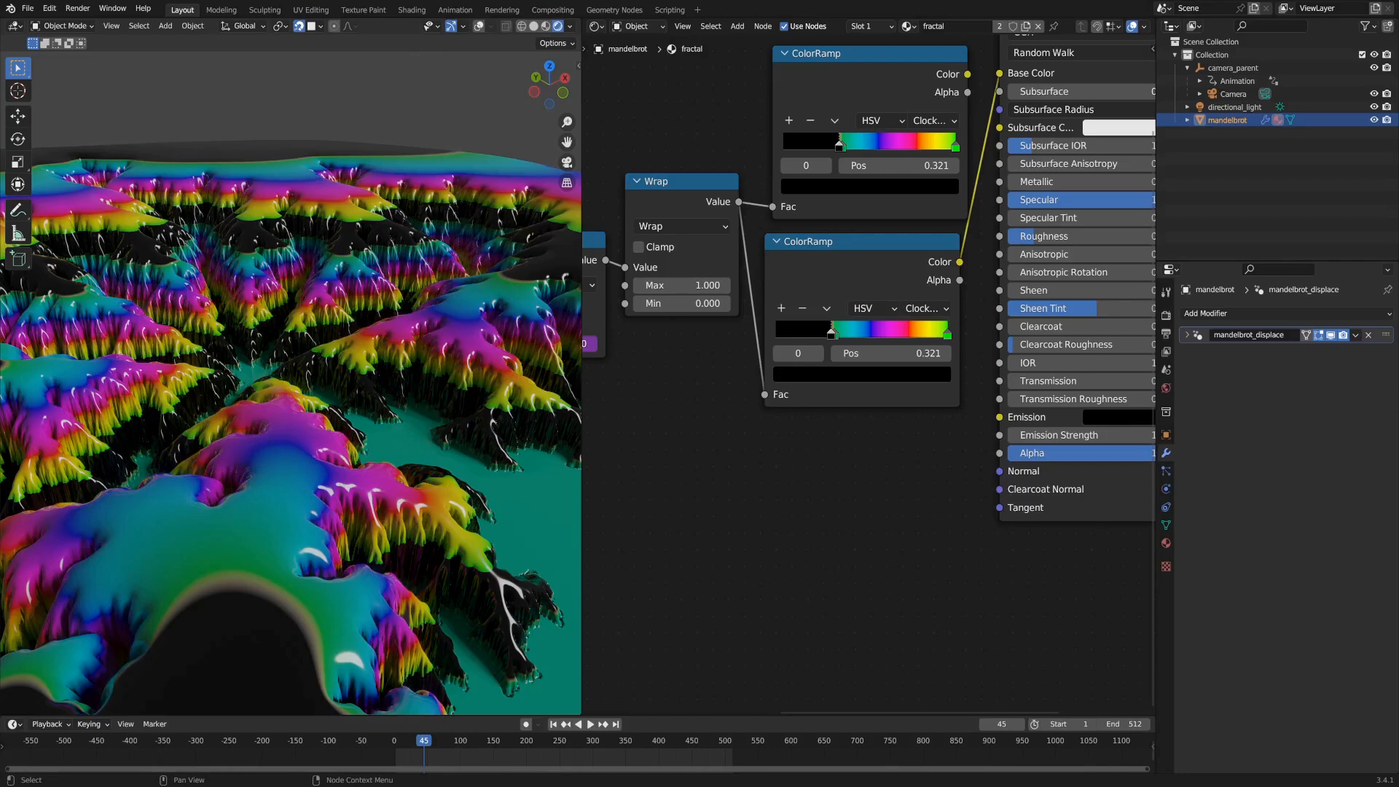
Remove the black stop from the duplicate ColorRamp so its green starts at position 0, and play the animation.
{"action": "left_click", "coordinate": [861, 243]}
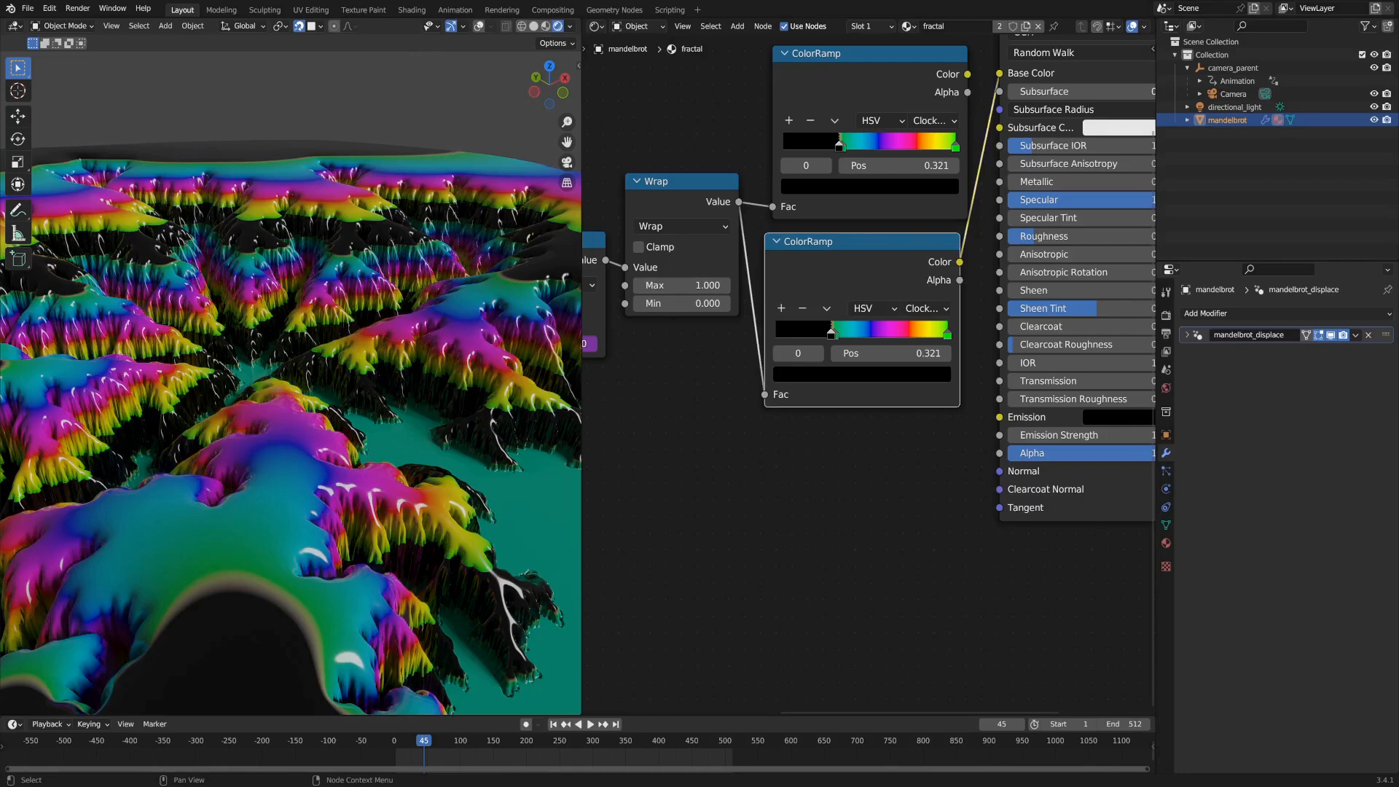
{"action": "left_click_drag", "start_coordinate": [828, 338], "coordinate": [775, 335]}
{"action": "left_click", "coordinate": [804, 308]}
{"action": "key", "text": "space"}
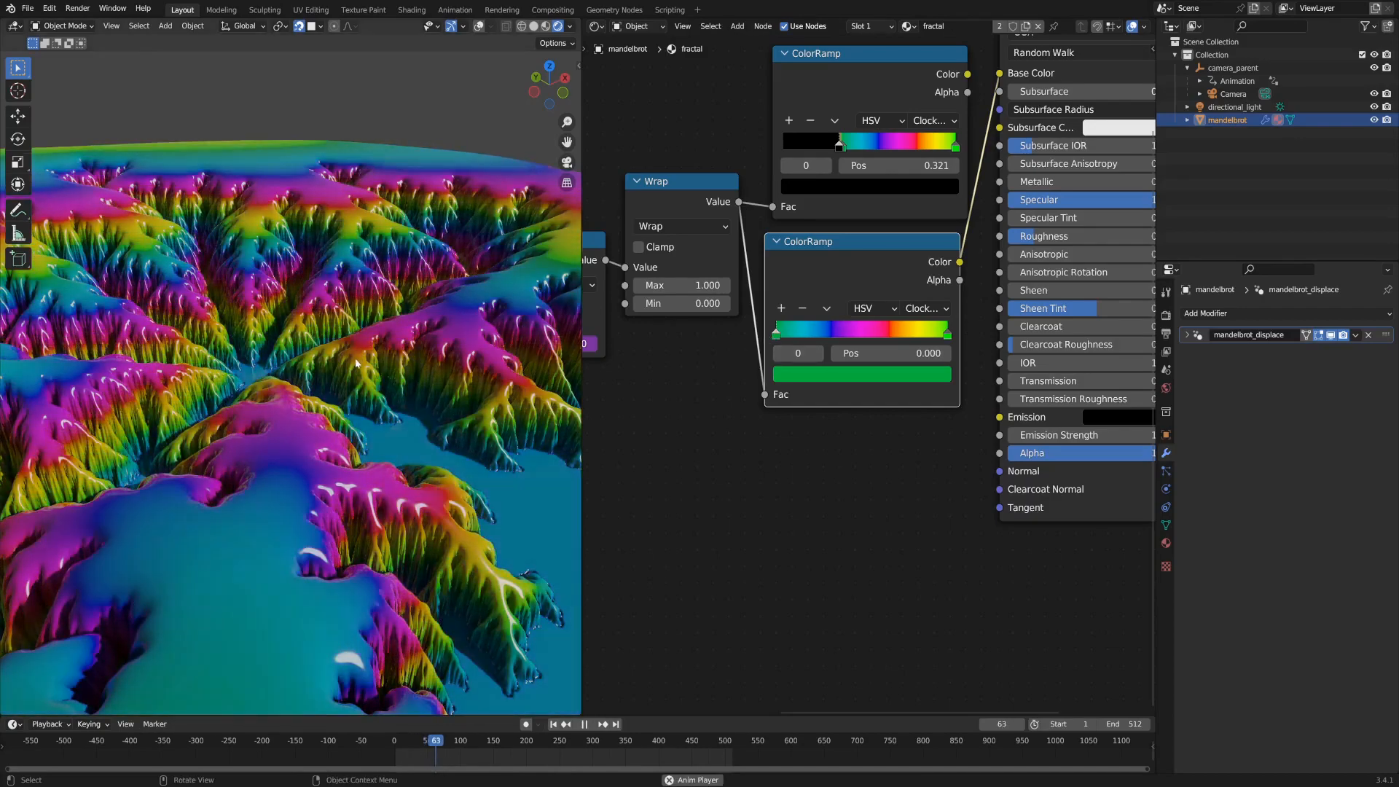
Color the duplicate ramp's last stop orange-yellow and switch the ramp's color mode to RGB.
{"action": "left_click", "coordinate": [947, 336]}
{"action": "left_click", "coordinate": [871, 375]}
{"action": "left_click_drag", "start_coordinate": [872, 210], "coordinate": [800, 240]}
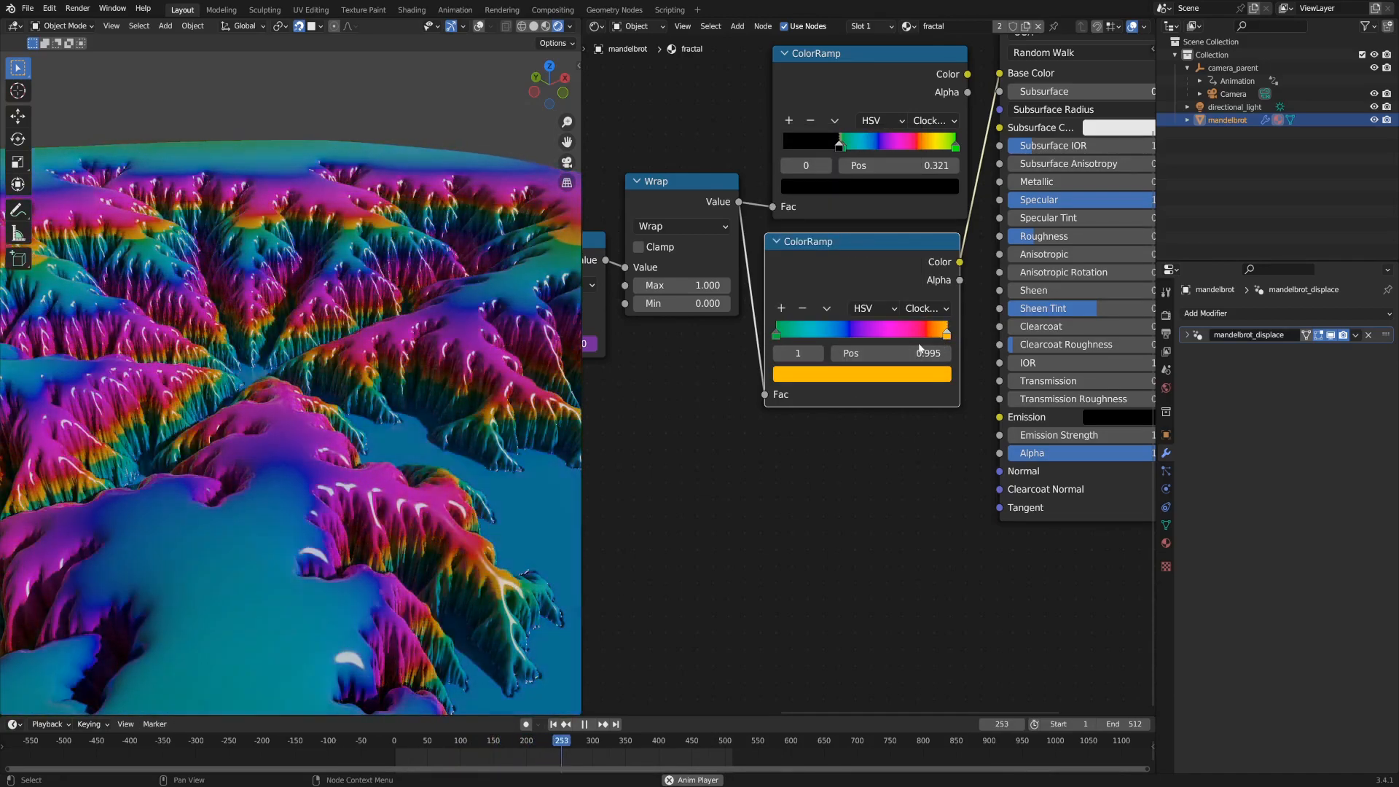
{"action": "left_click", "coordinate": [871, 312]}
{"action": "left_click", "coordinate": [866, 336]}
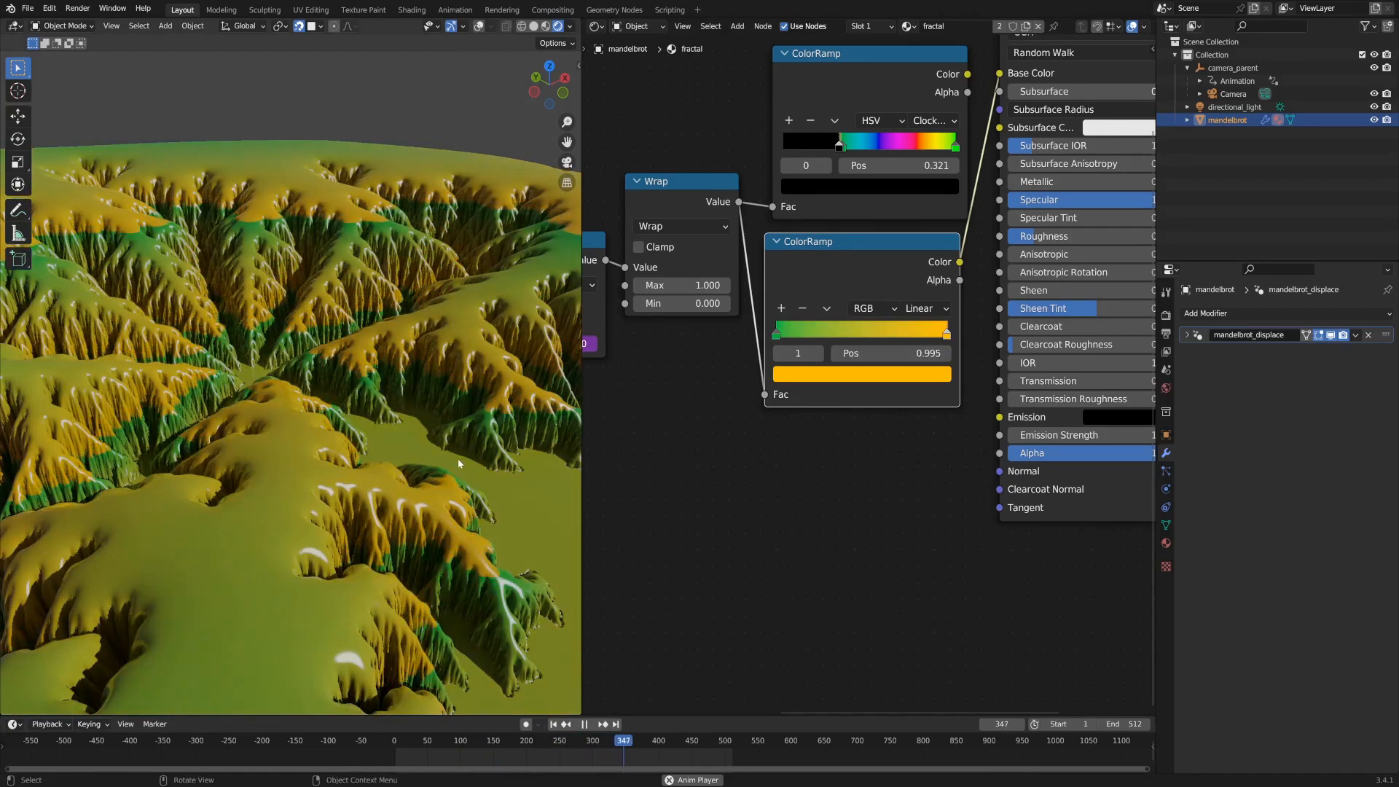
Add a middle stop to the duplicate ramp and copy the first stop's green onto the last stop at position 1.000.
{"action": "mouse_move", "coordinate": [957, 333]}
{"action": "left_mouse_down"}
{"action": "mouse_move", "coordinate": [816, 334]}
{"action": "mouse_move", "coordinate": [948, 335]}
{"action": "left_mouse_up"}
{"action": "left_click", "coordinate": [781, 308]}
{"action": "left_click", "coordinate": [776, 334]}
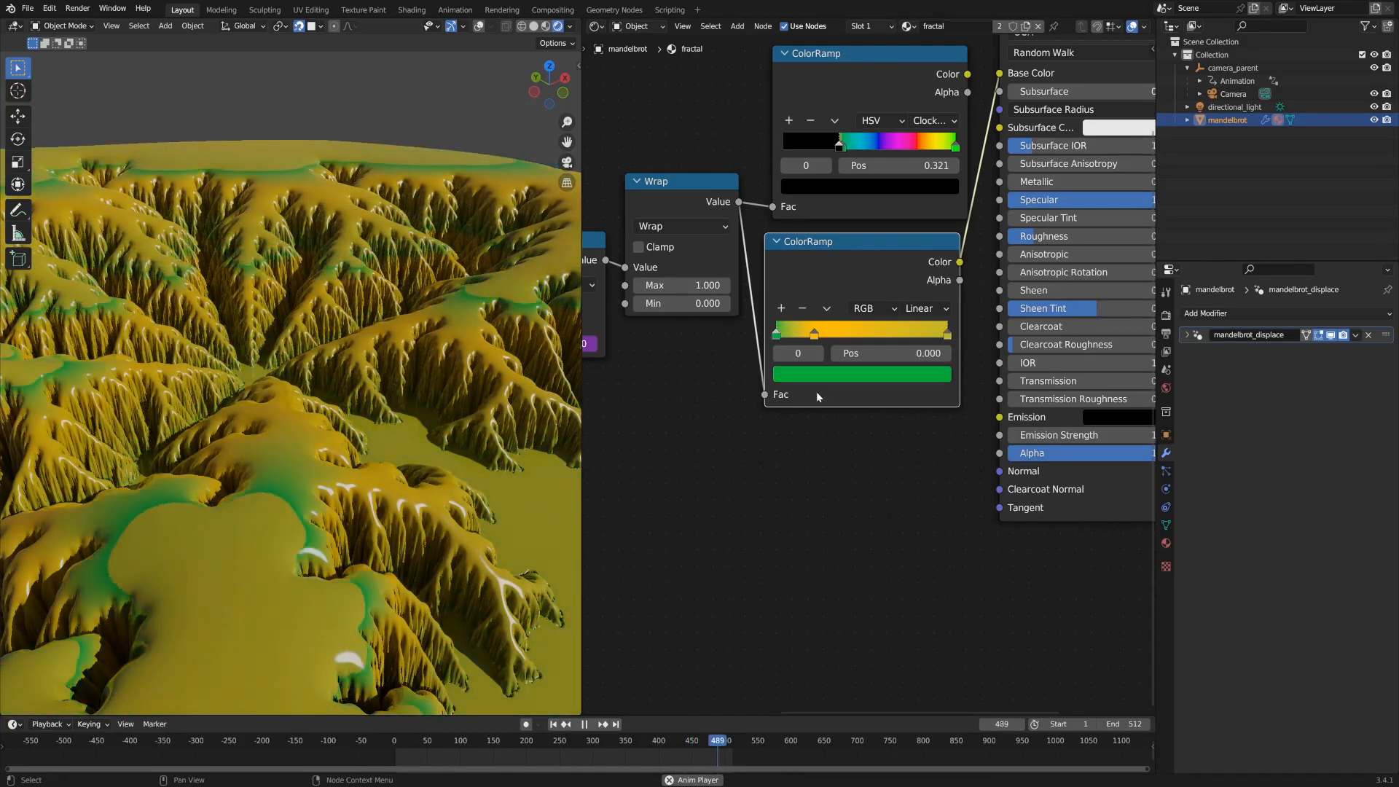
{"action": "left_click", "coordinate": [948, 334]}
{"action": "key", "text": "ctrl+v"}
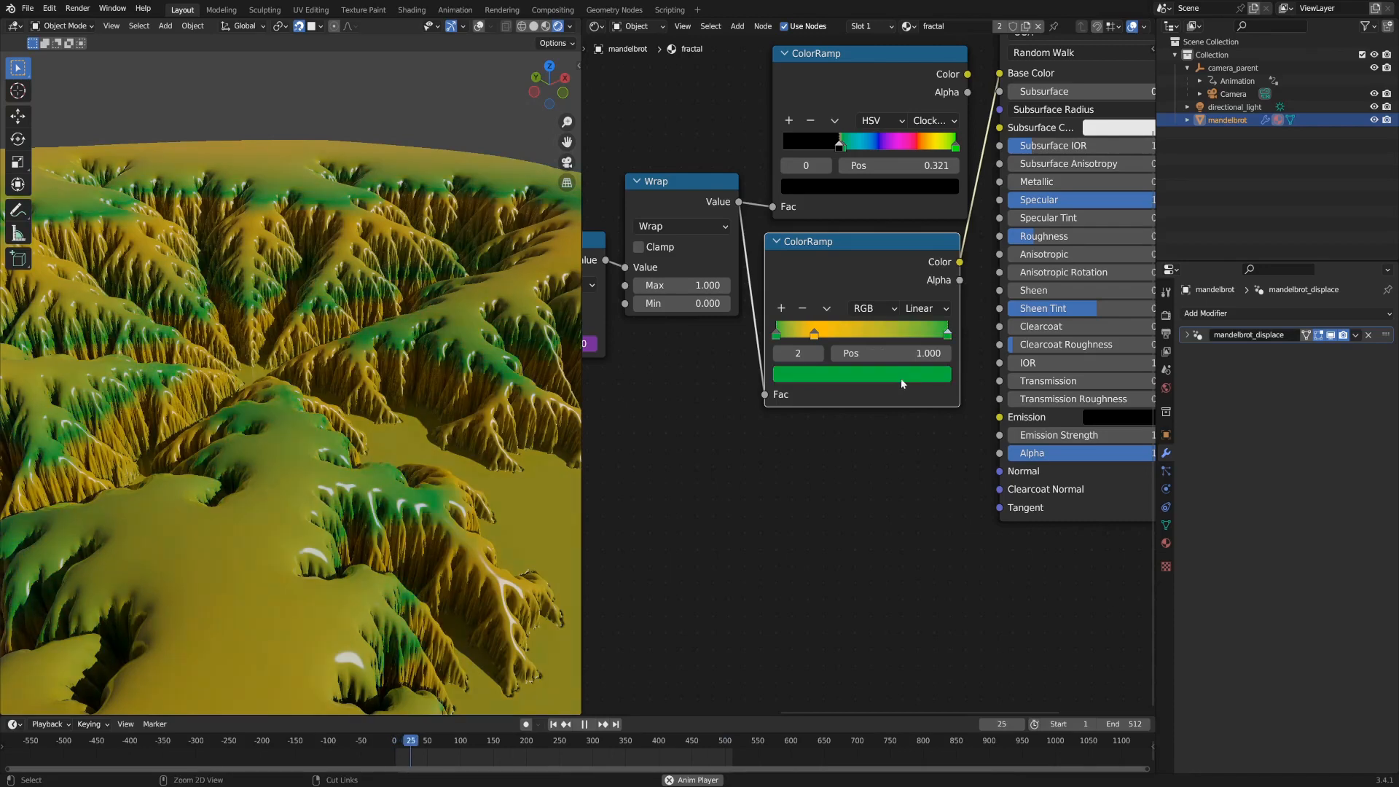
Add another stop to the duplicate ramp and color the one at 0.655 red, changing it to blue with hue 0.582 and value 0.775.
{"action": "left_click_drag", "start_coordinate": [814, 335], "coordinate": [889, 337]}
{"action": "left_click", "coordinate": [781, 308]}
{"action": "left_click", "coordinate": [882, 375]}
{"action": "left_click_drag", "start_coordinate": [843, 250], "coordinate": [838, 257]}
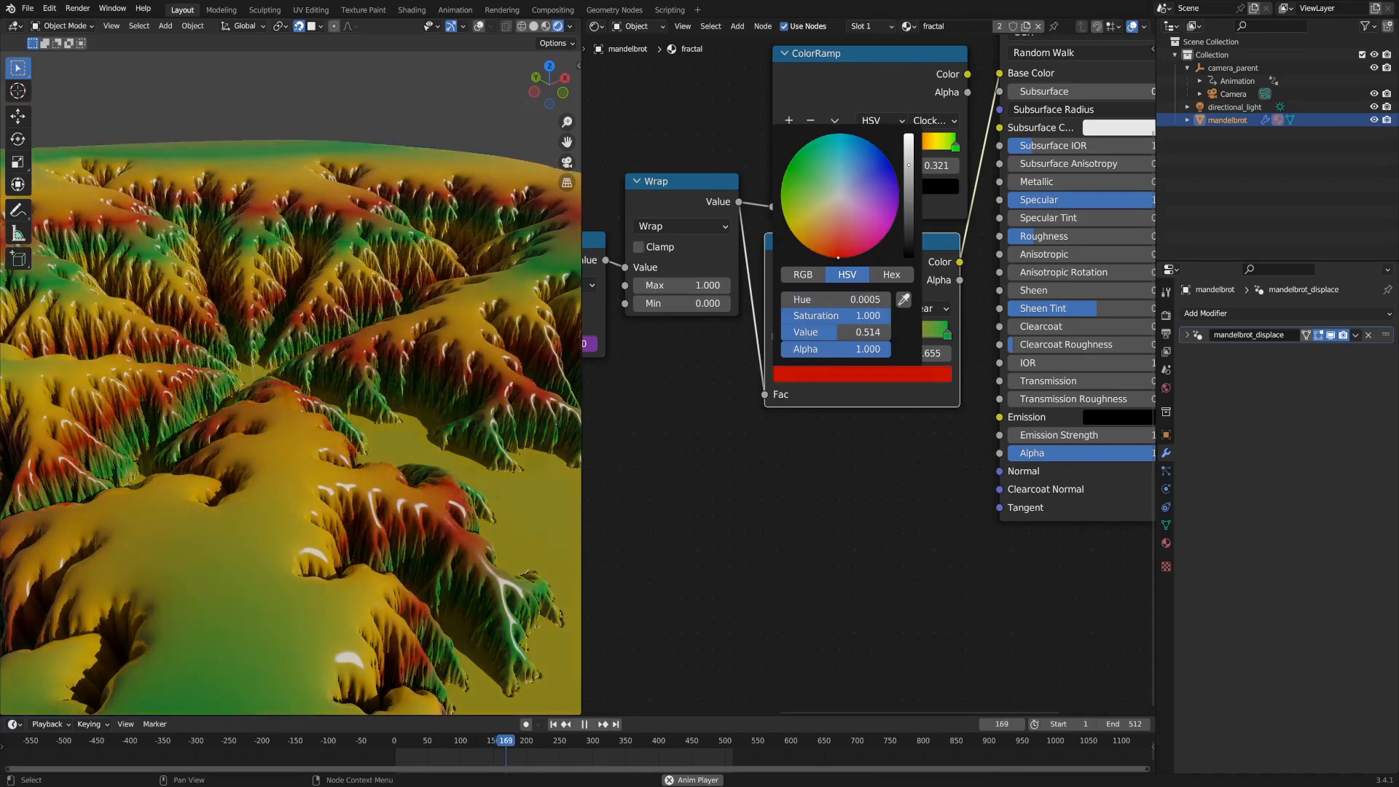
{"action": "mouse_move", "coordinate": [909, 166]}
{"action": "left_mouse_down"}
{"action": "mouse_move", "coordinate": [909, 257]}
{"action": "mouse_move", "coordinate": [909, 216]}
{"action": "left_mouse_up"}
{"action": "left_click_drag", "start_coordinate": [853, 144], "coordinate": [855, 136]}
{"action": "left_click_drag", "start_coordinate": [908, 207], "coordinate": [908, 146]}
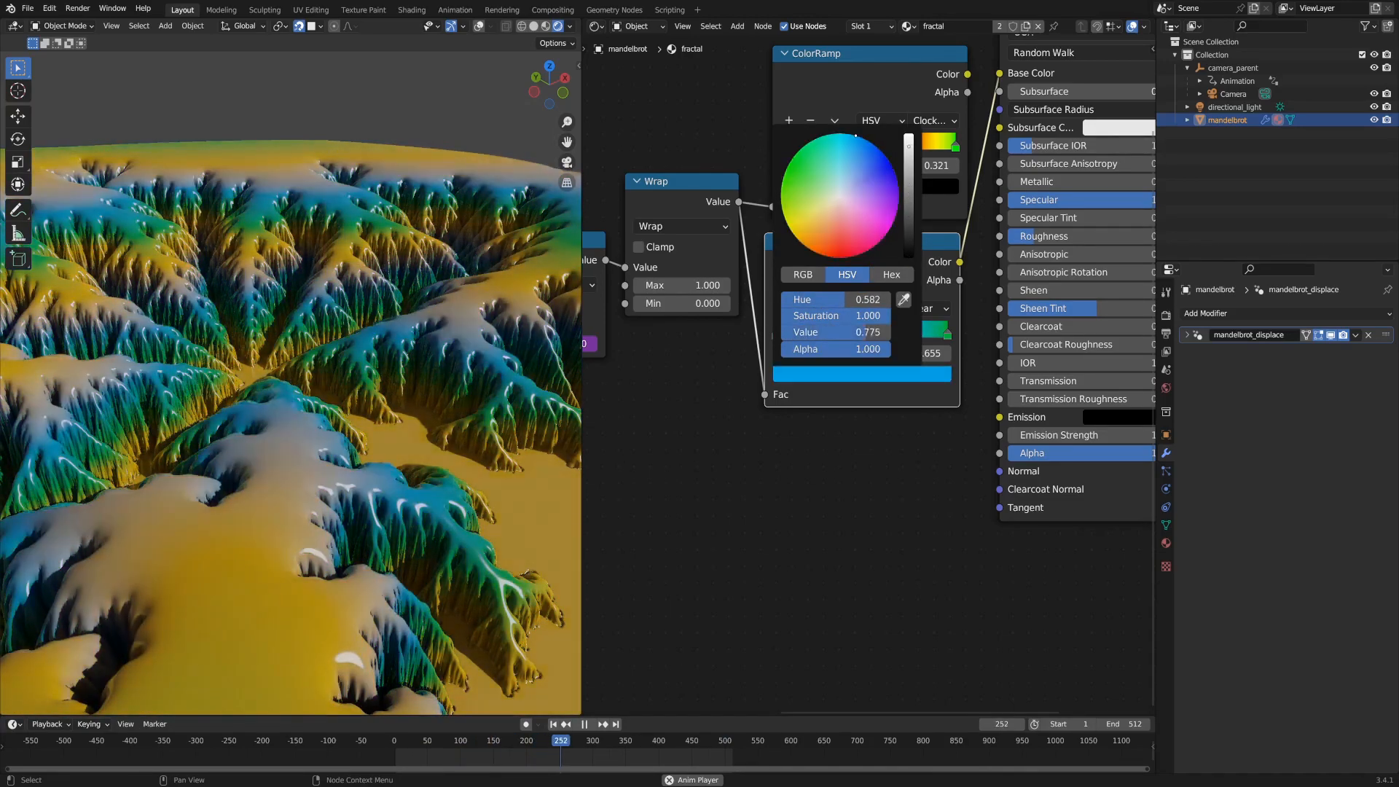
Color the stop at 0.285 light blue with hue 0.588 and saturation 0.892, and remove that stop from the ramp.
{"action": "left_click", "coordinate": [825, 333]}
{"action": "left_click", "coordinate": [825, 378]}
{"action": "left_click_drag", "start_coordinate": [872, 223], "coordinate": [856, 158]}
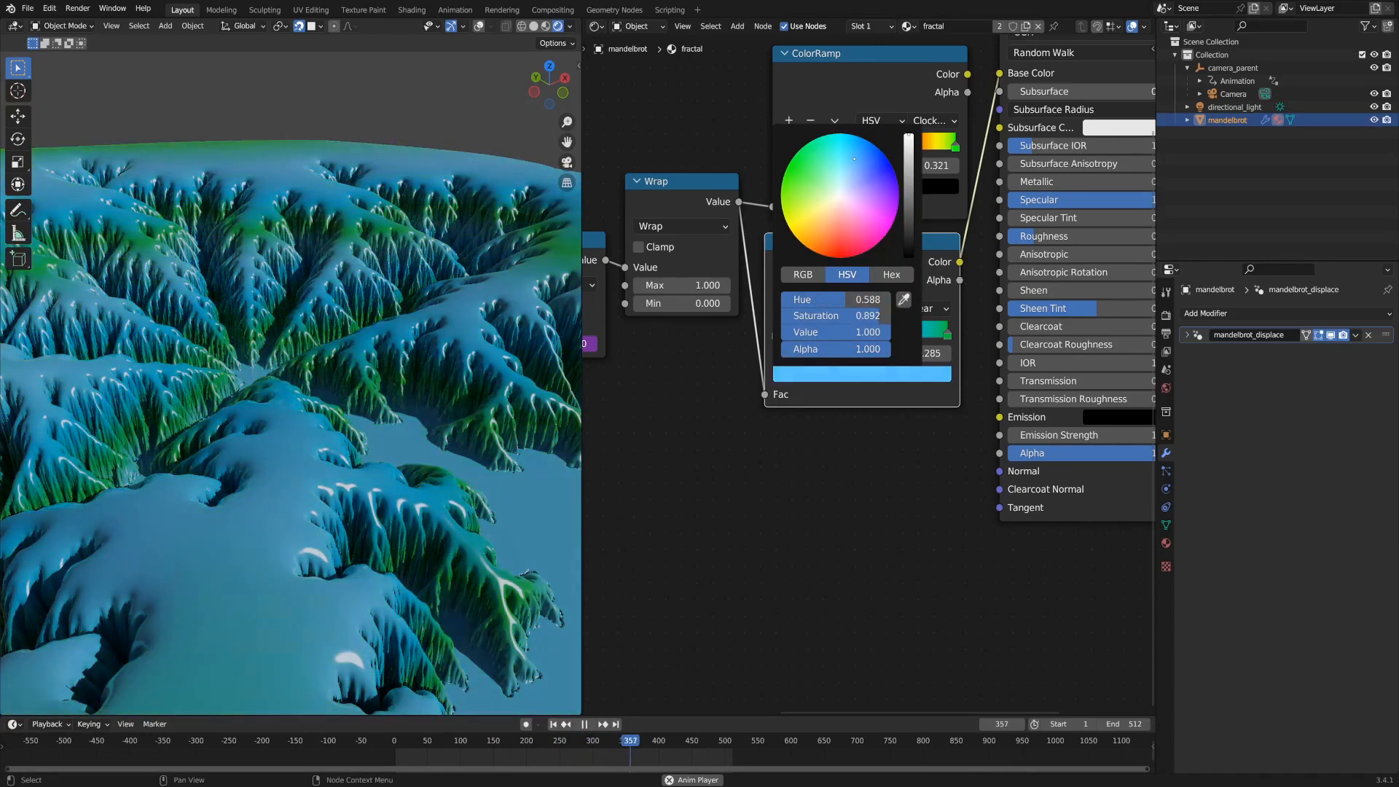
{"action": "left_click", "coordinate": [802, 308]}
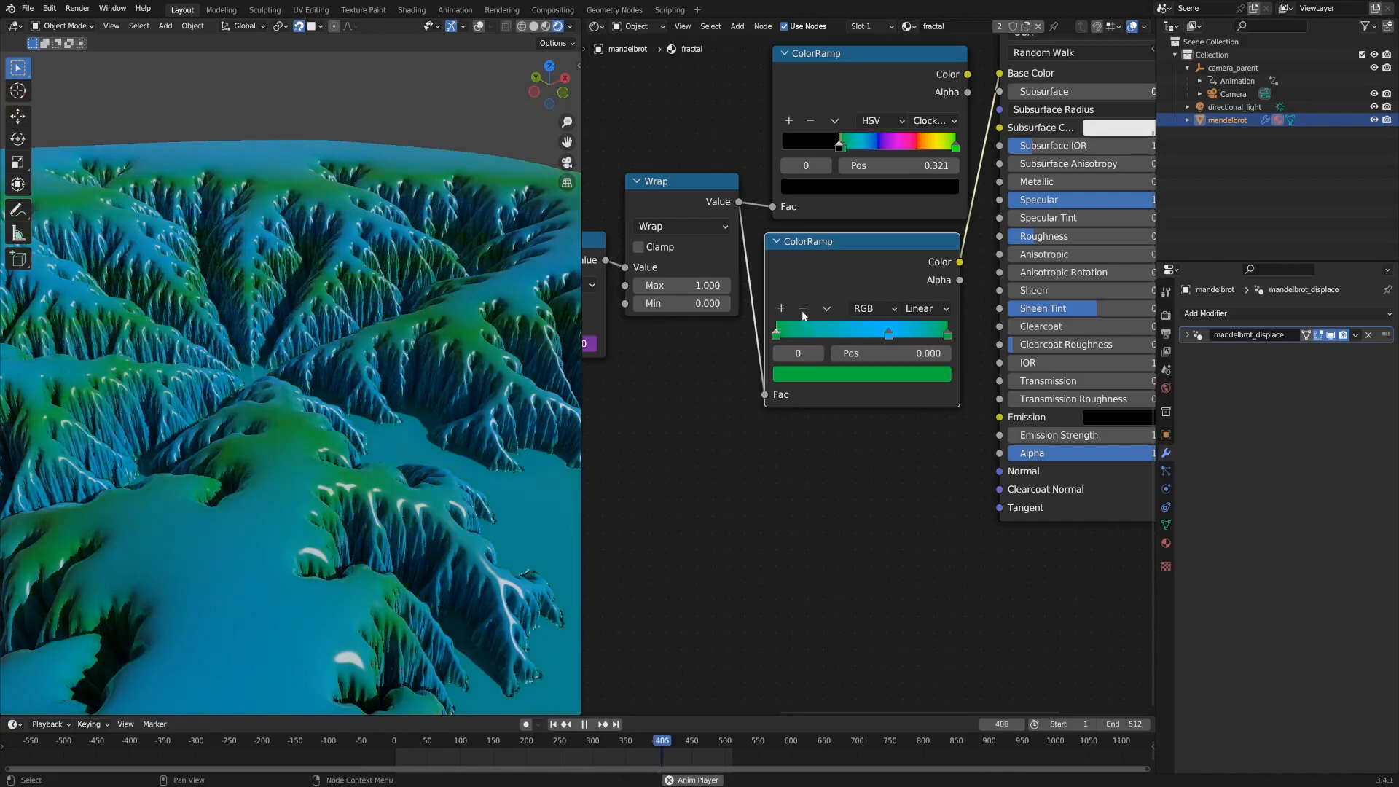
Delete the duplicate ColorRamp and link the original ramp's Color output to the Principled BSDF's Base Color.
{"action": "key", "text": "x"}
{"action": "left_click_drag", "start_coordinate": [968, 74], "coordinate": [999, 73]}
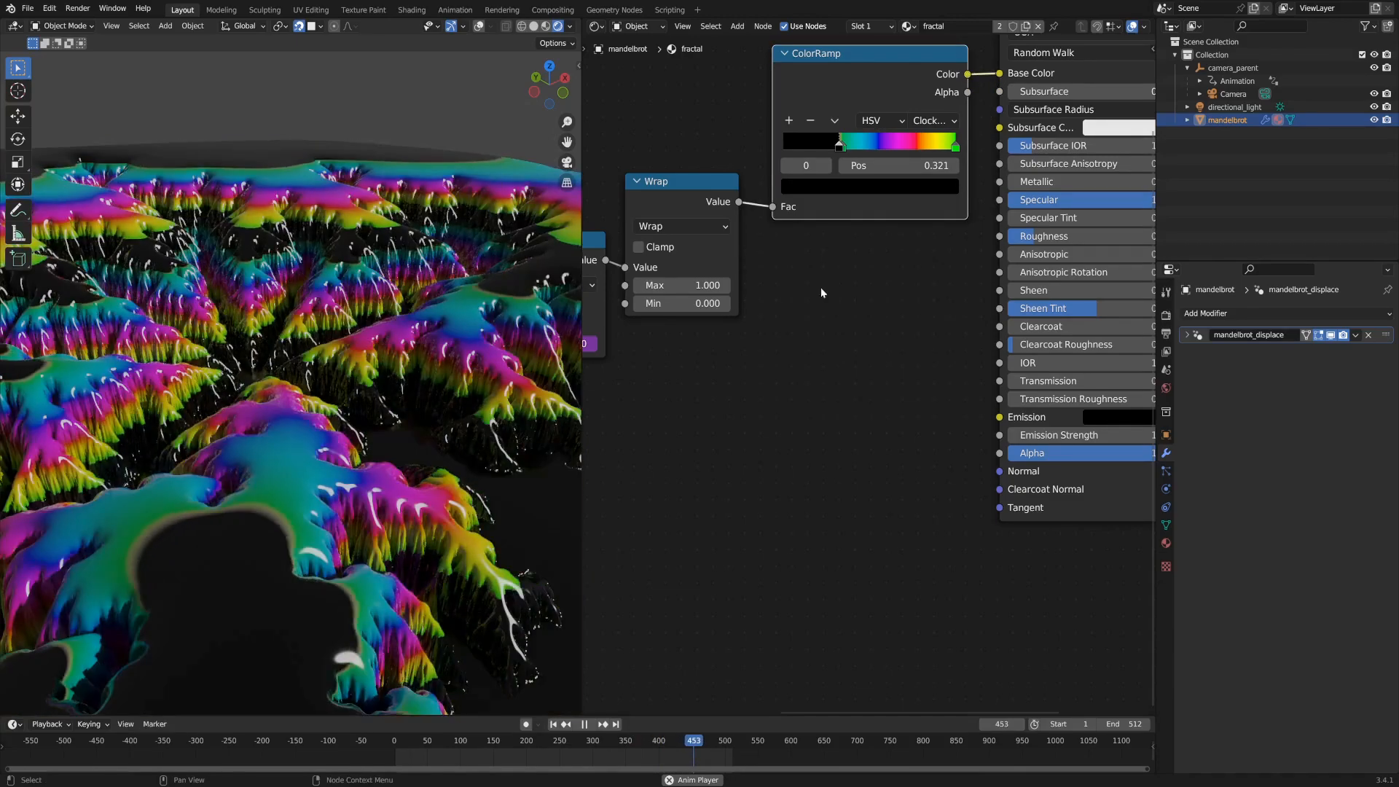
Stop the animation playback and save the blend file.
{"action": "scroll", "coordinate": [767, 470], "scroll_direction": "down", "scroll_amount": 2}
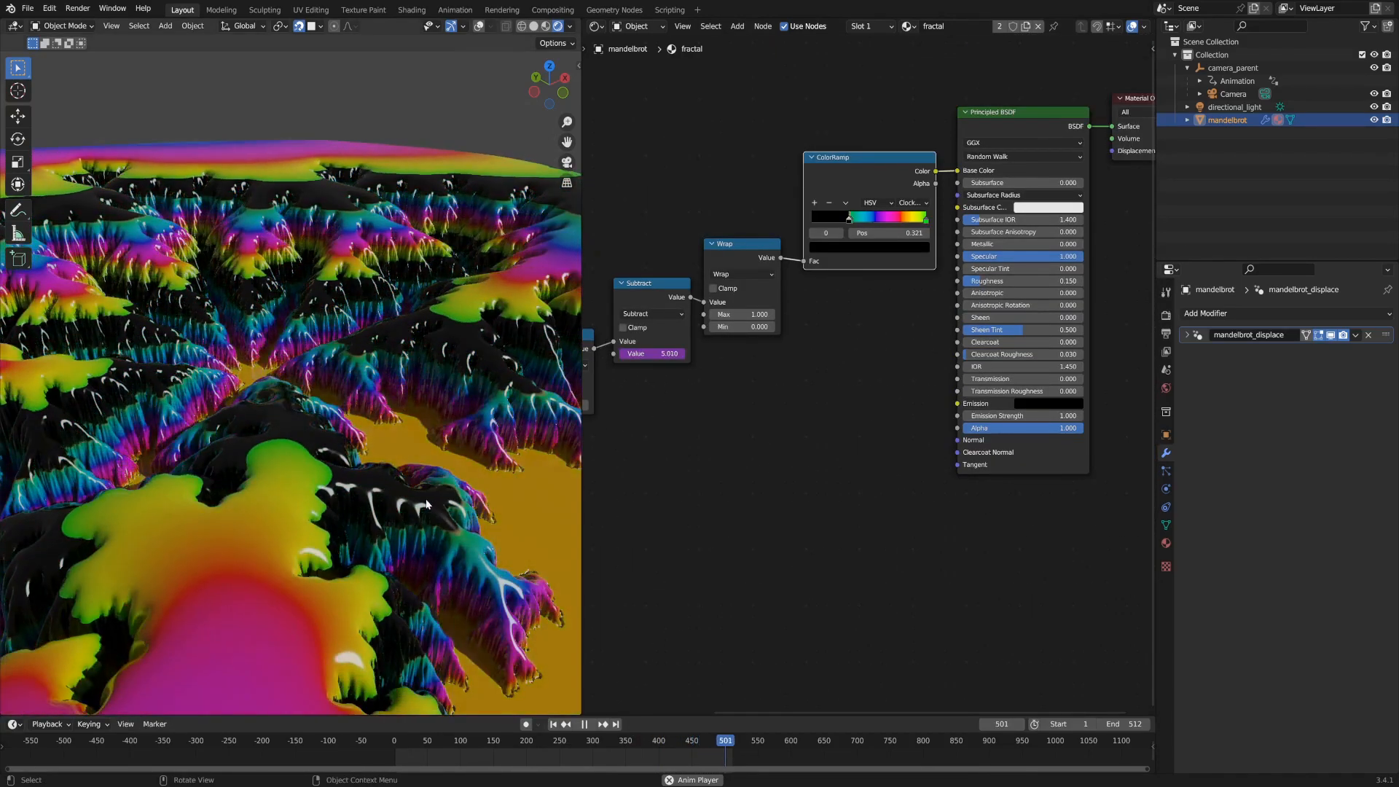
{"action": "key", "text": "space"}
{"action": "key", "text": "ctrl+s"}
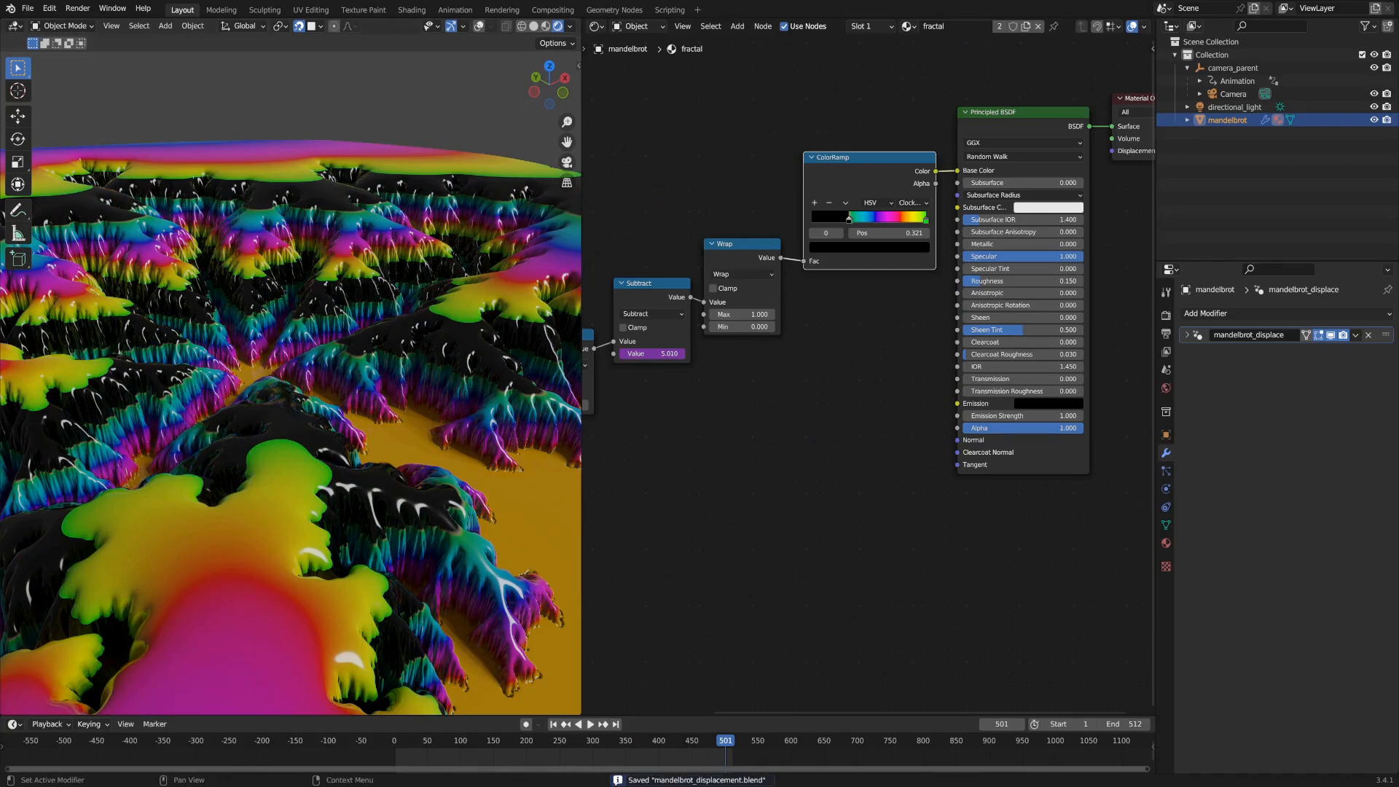
Lower the Principled BSDF's Specular to about 0.218 and raise it back to 1.000.
{"action": "middle_click_drag", "start_coordinate": [919, 310], "coordinate": [819, 367]}
{"action": "scroll", "coordinate": [1040, 262], "scroll_direction": "up", "scroll_amount": 3}
{"action": "left_click", "coordinate": [931, 129]}
{"action": "middle_click_drag", "start_coordinate": [1069, 234], "coordinate": [998, 234]}
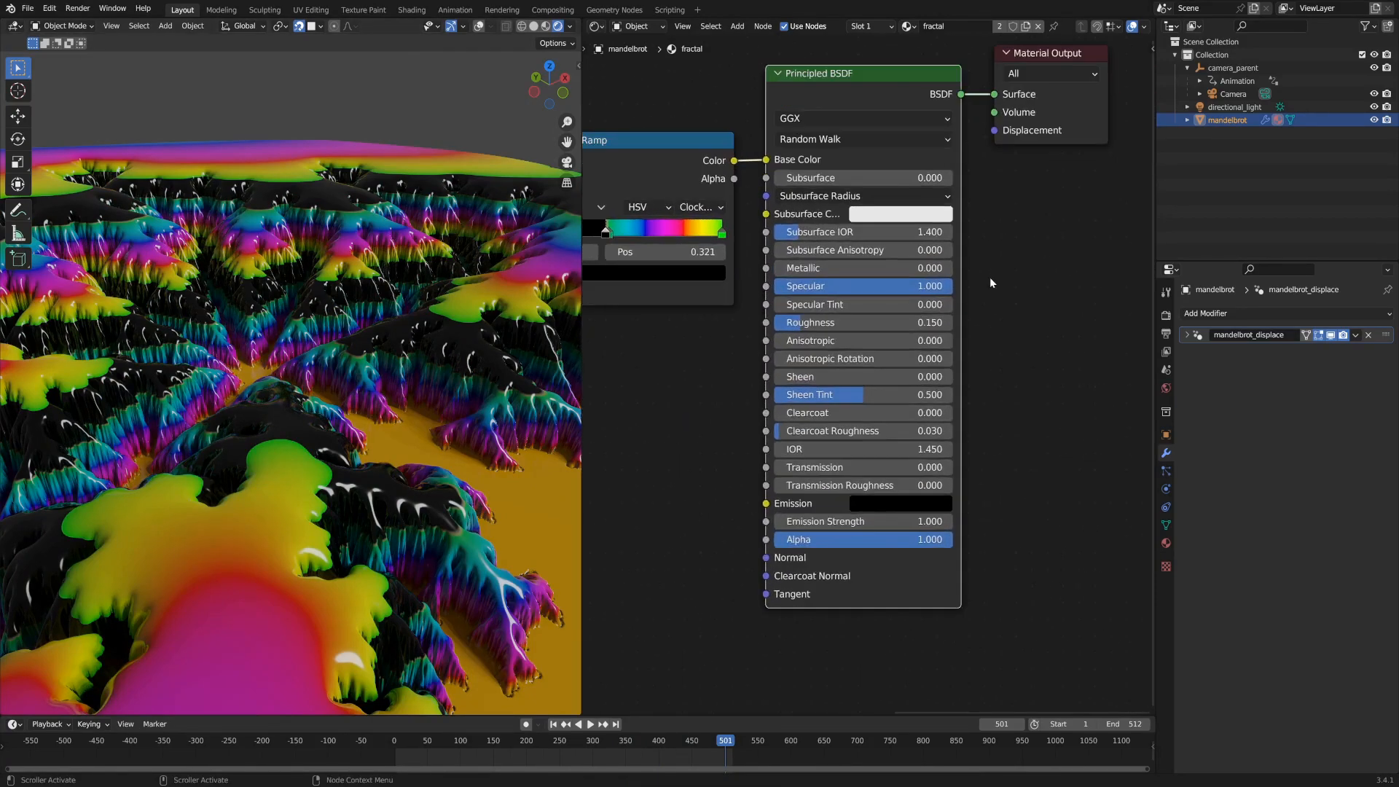
{"action": "scroll", "coordinate": [947, 277], "scroll_direction": "up", "scroll_amount": 2}
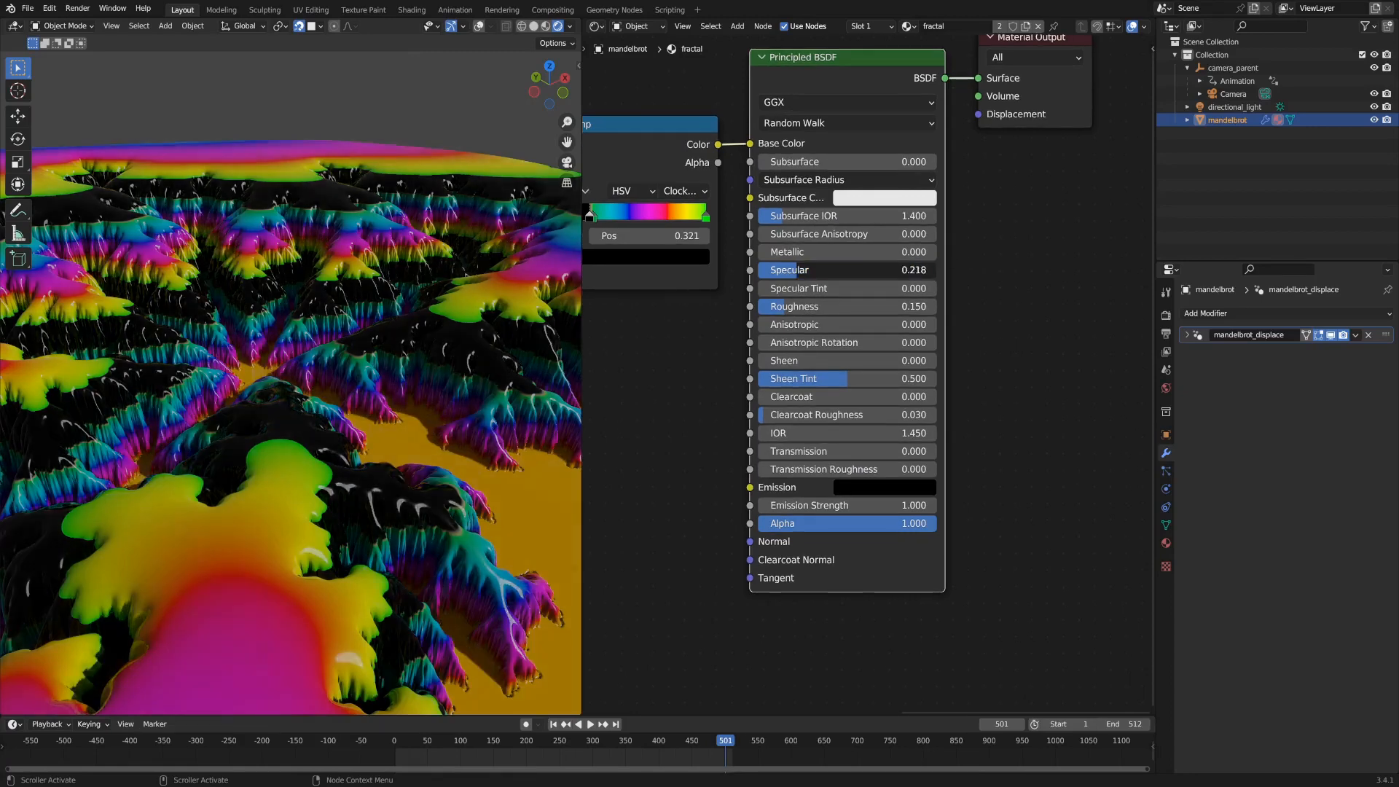
{"action": "left_click_drag", "start_coordinate": [902, 271], "coordinate": [936, 272]}
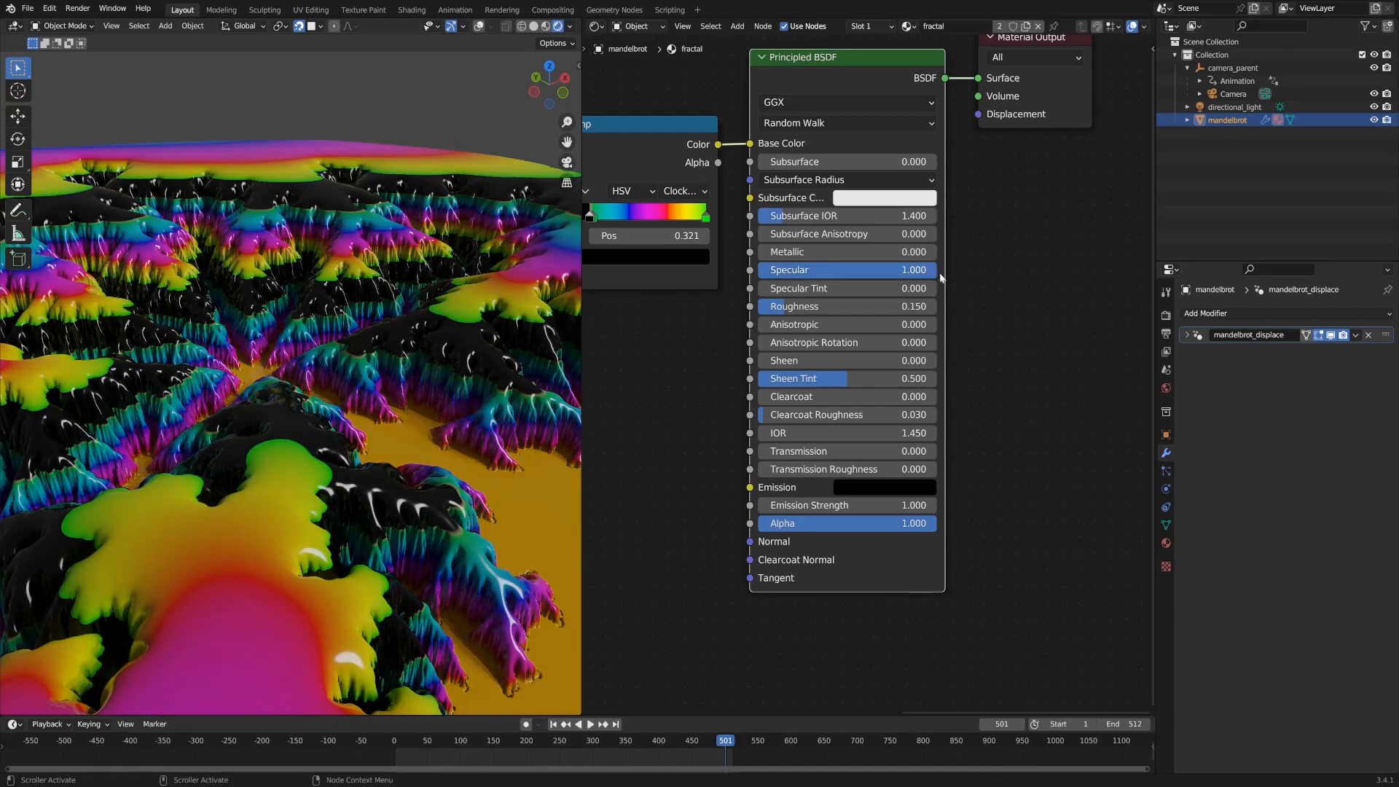
Try different Roughness values on the Principled BSDF, return it to 0.150, and deselect the node.
{"action": "mouse_move", "coordinate": [789, 310]}
{"action": "left_mouse_down"}
{"action": "mouse_move", "coordinate": [894, 311]}
{"action": "mouse_move", "coordinate": [759, 307]}
{"action": "mouse_move", "coordinate": [793, 307]}
{"action": "left_mouse_up"}
{"action": "left_click_drag", "start_coordinate": [930, 309], "coordinate": [922, 309]}
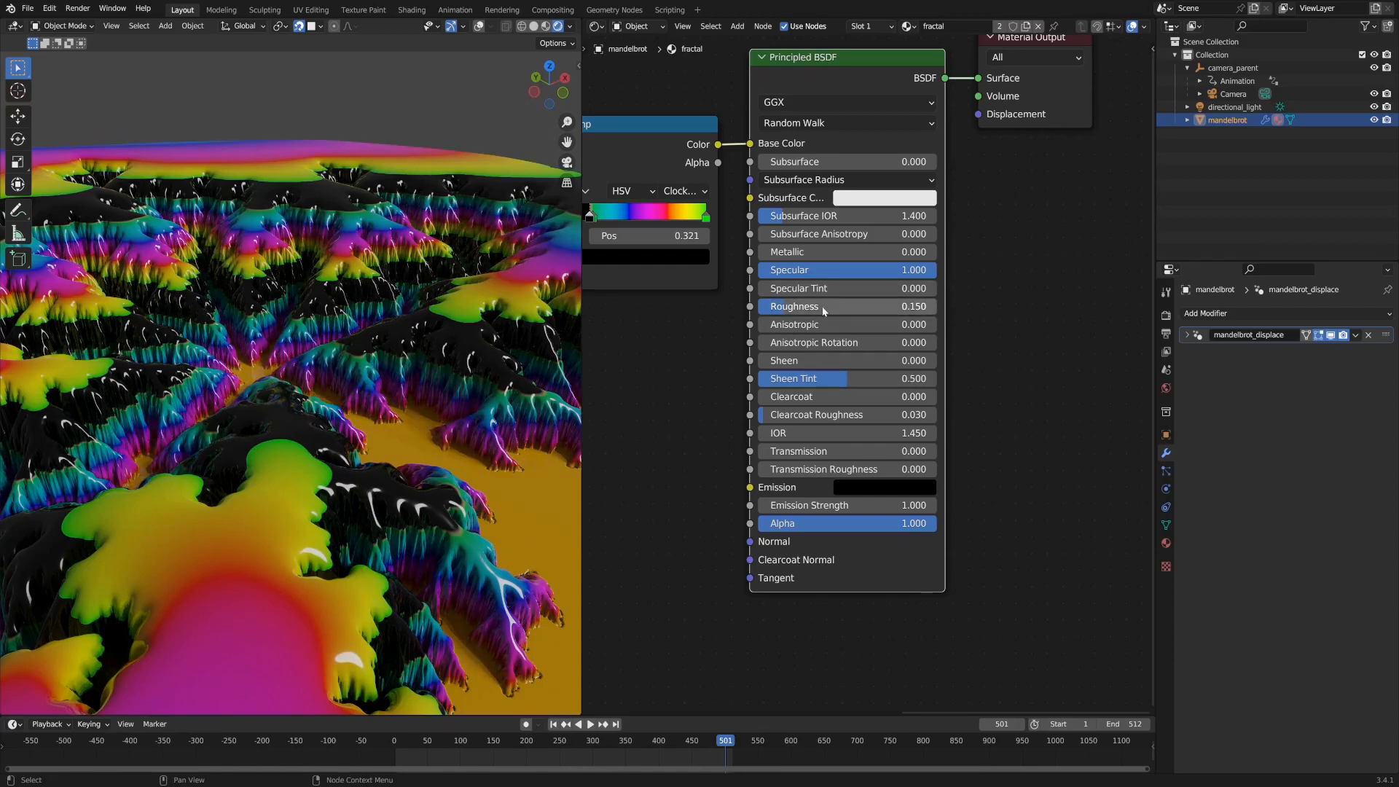
{"action": "left_click", "coordinate": [1015, 394]}
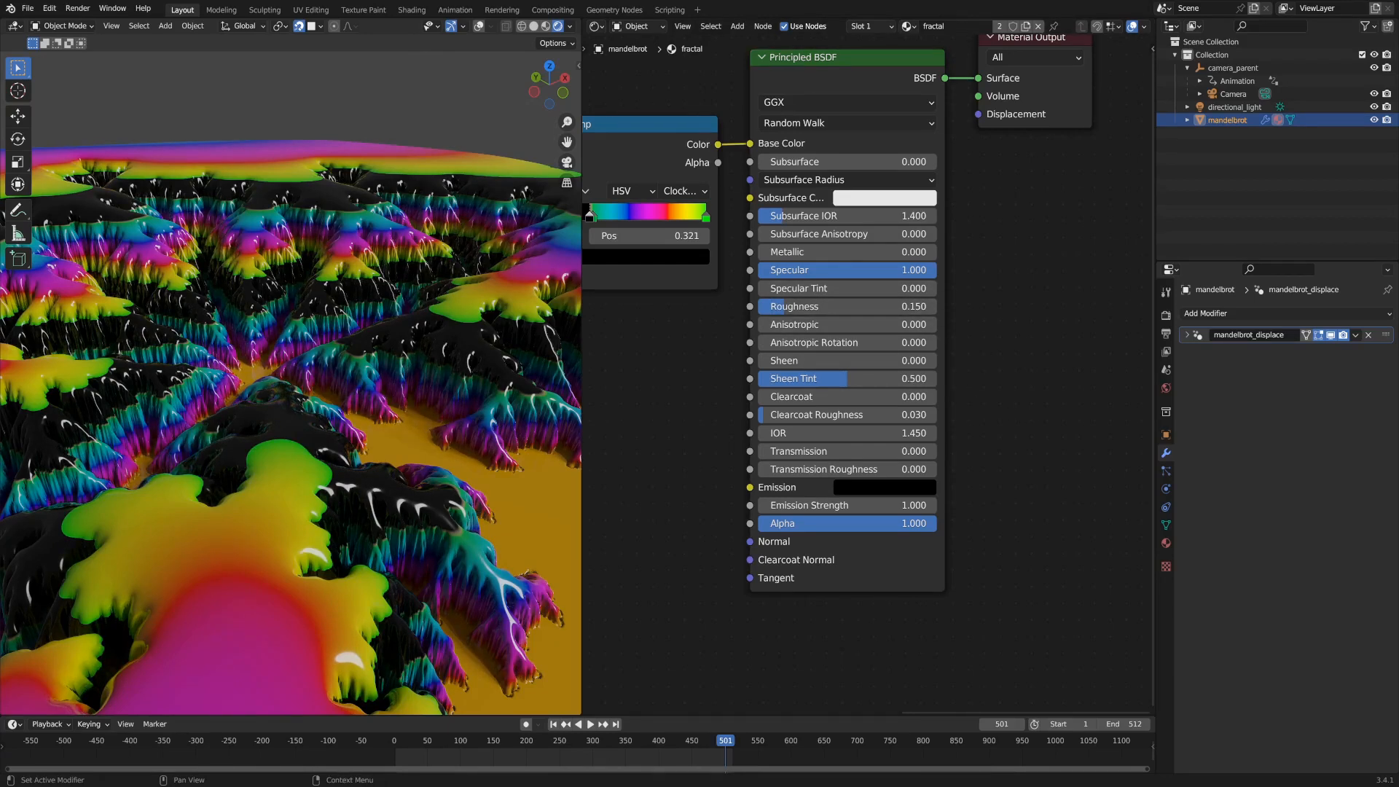
Open the Eevee render settings, expand Screen Space Reflections and switch it off and back on to compare its effect.
{"action": "left_click", "coordinate": [1167, 315]}
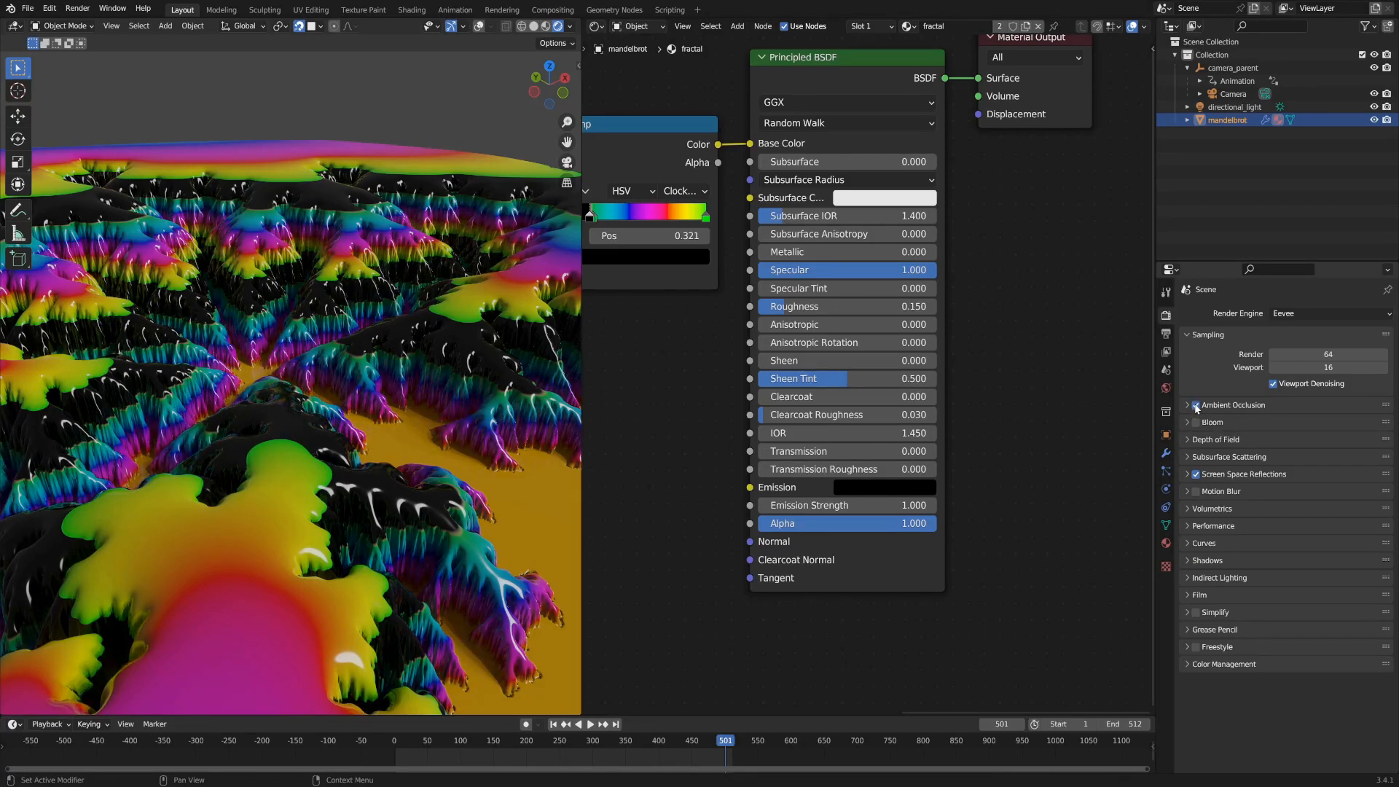
{"action": "left_click", "coordinate": [1190, 474]}
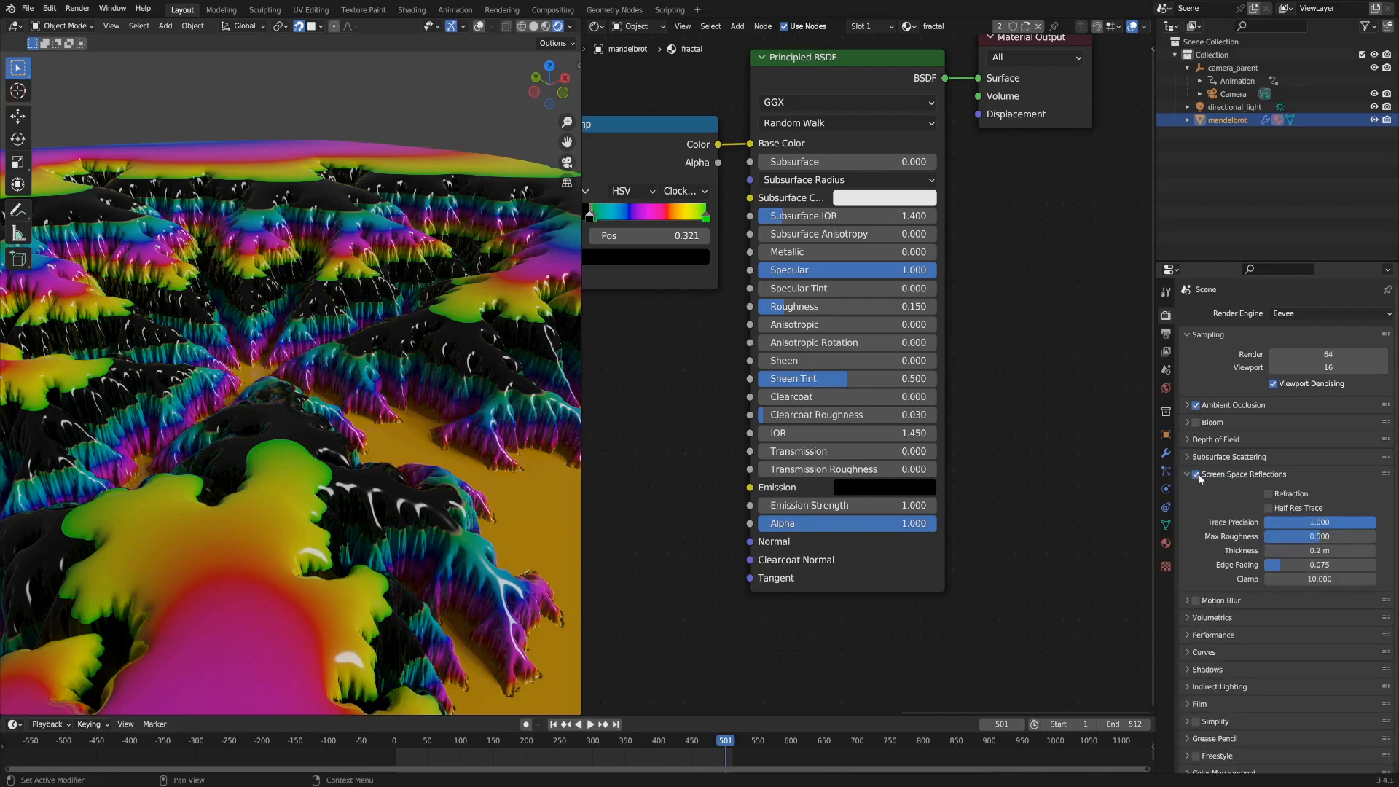
{"action": "scroll", "coordinate": [1217, 539], "scroll_direction": "down", "scroll_amount": 1}
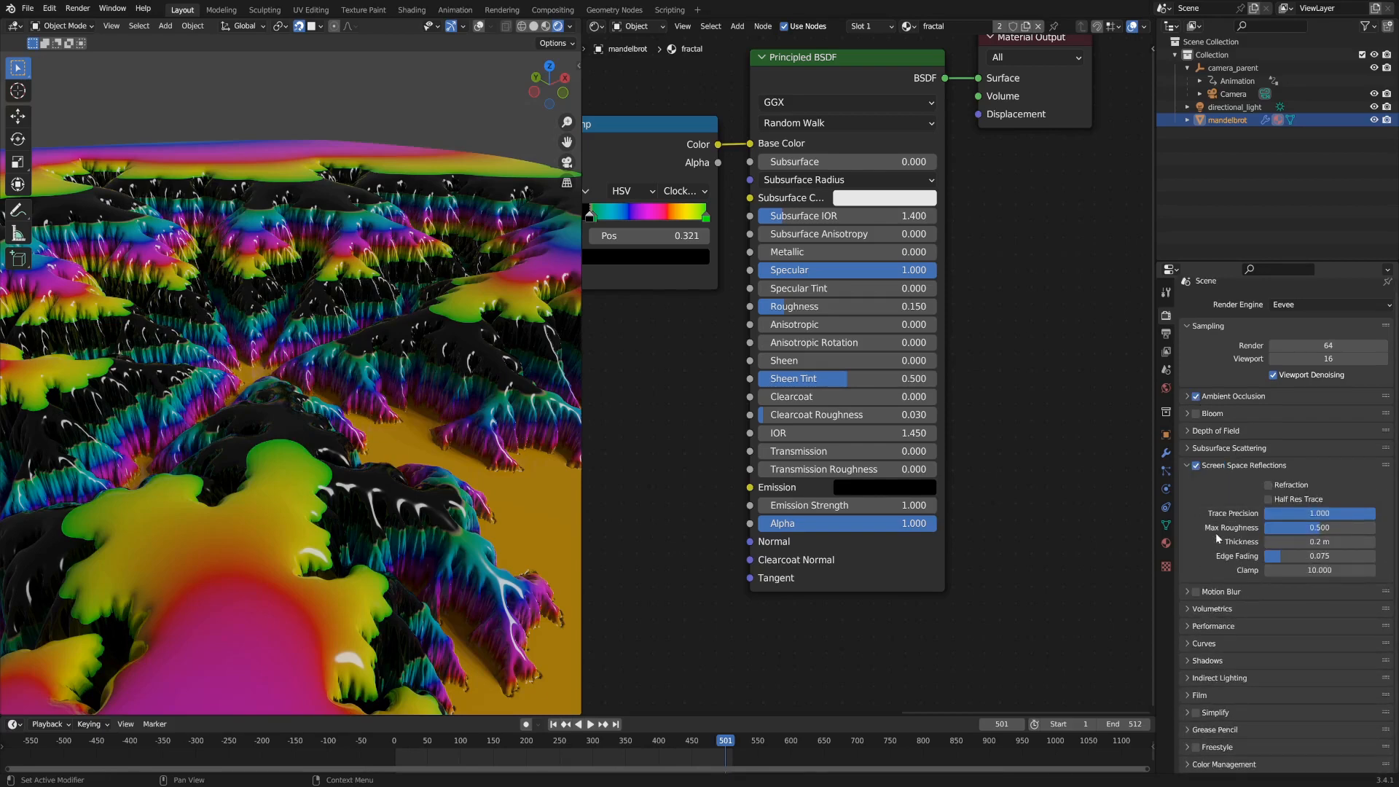
{"action": "left_click", "coordinate": [1195, 467]}
{"action": "left_click", "coordinate": [1195, 466]}
{"action": "left_click", "coordinate": [1196, 465]}
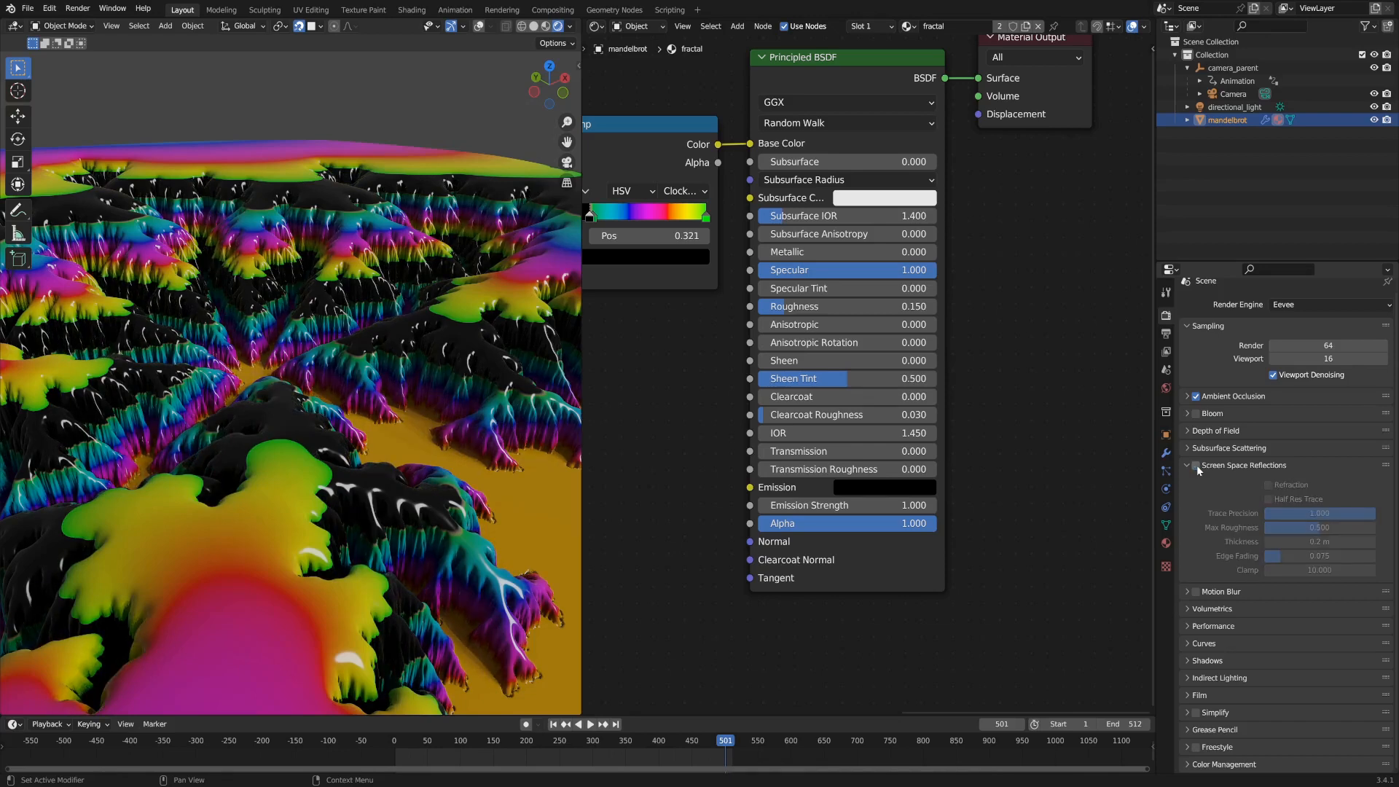
{"action": "left_click", "coordinate": [1196, 466]}
{"action": "left_click", "coordinate": [1197, 467]}
{"action": "left_click", "coordinate": [1197, 467]}
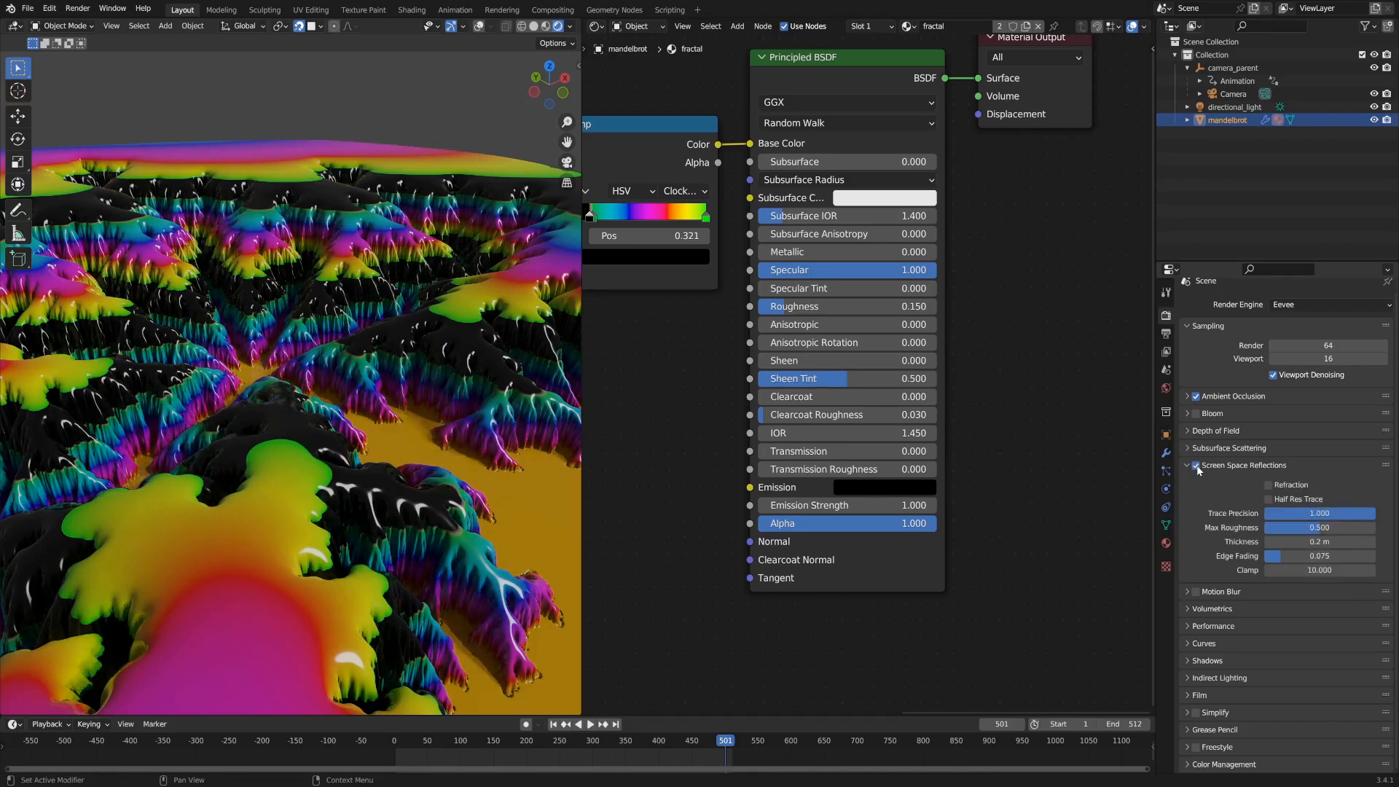
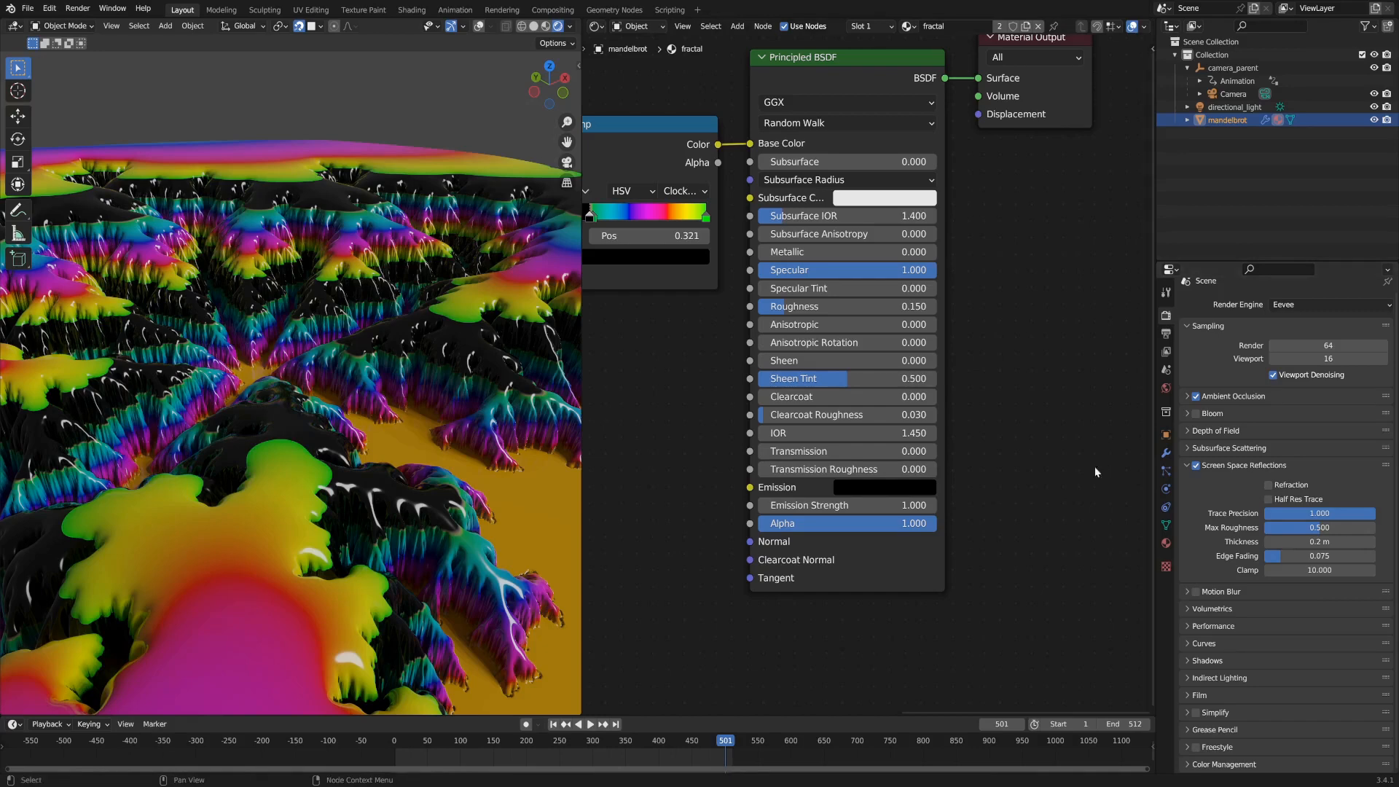
Collapse Screen Space Reflections and examine the Ambient Occlusion and Color Management render settings.
{"action": "left_click", "coordinate": [1230, 467]}
{"action": "left_click", "coordinate": [1233, 396]}
{"action": "left_click", "coordinate": [1213, 738]}
{"action": "scroll", "coordinate": [1220, 657], "scroll_direction": "down", "scroll_amount": 3}
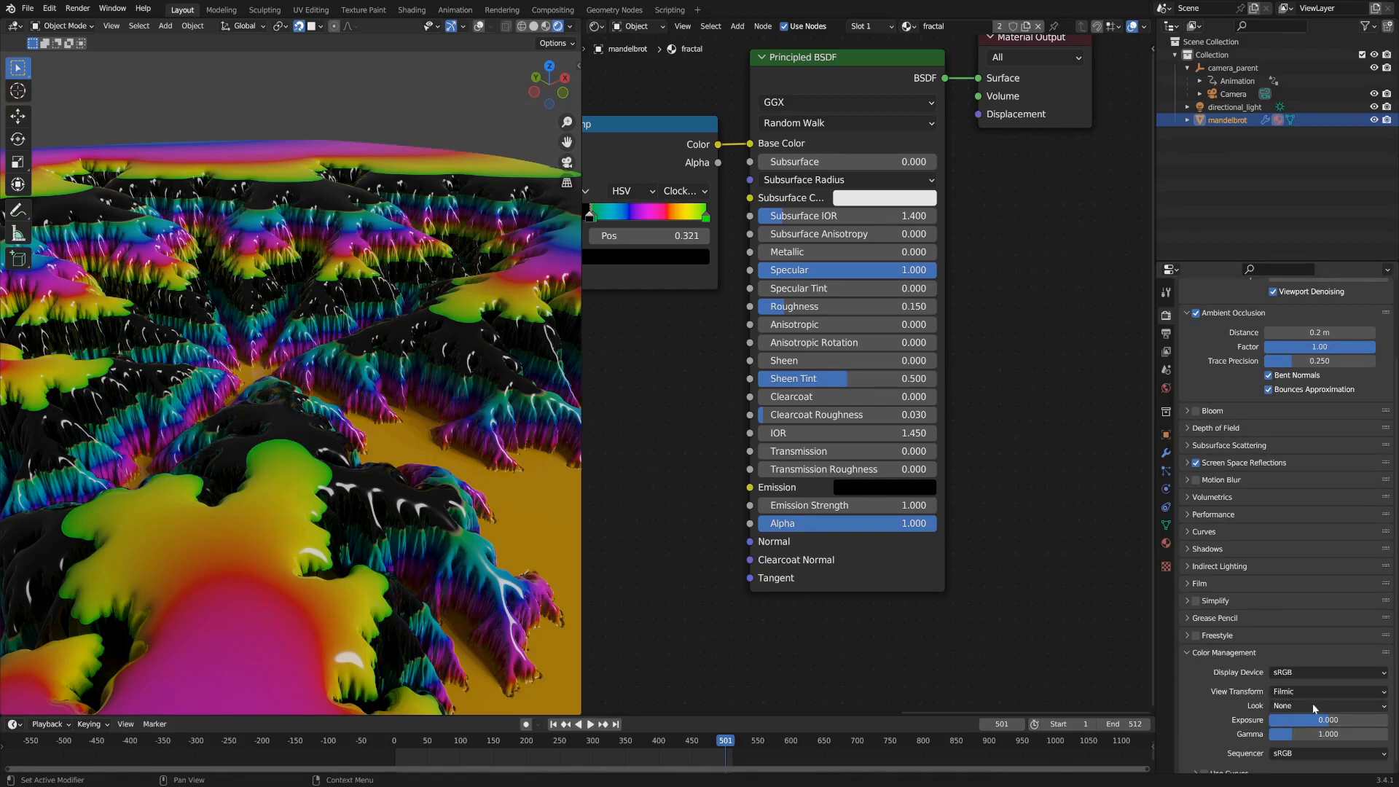
{"action": "left_click", "coordinate": [1209, 652]}
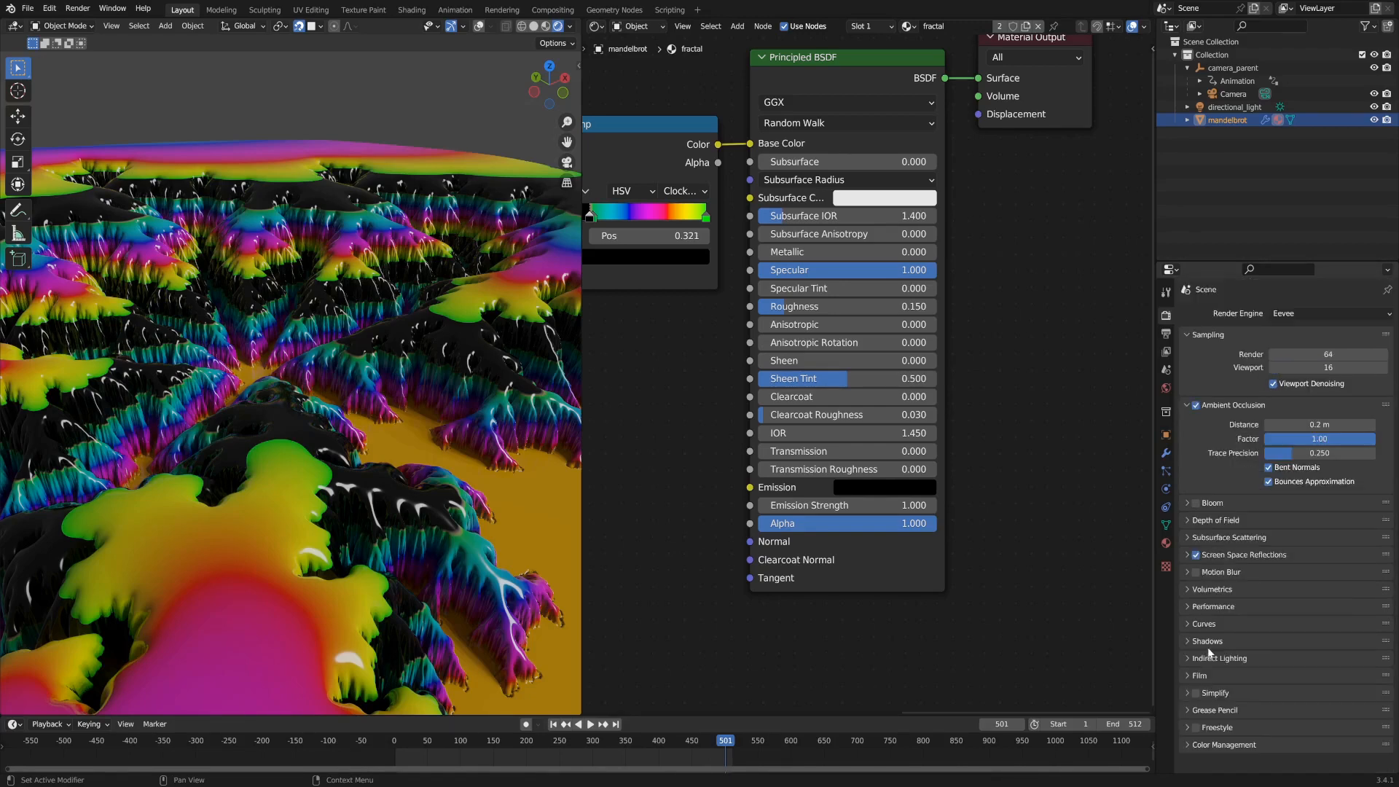
Open directional_light's Sun settings and show the viewport overlays so the light can be seen above the fractal.
{"action": "left_click", "coordinate": [1231, 108]}
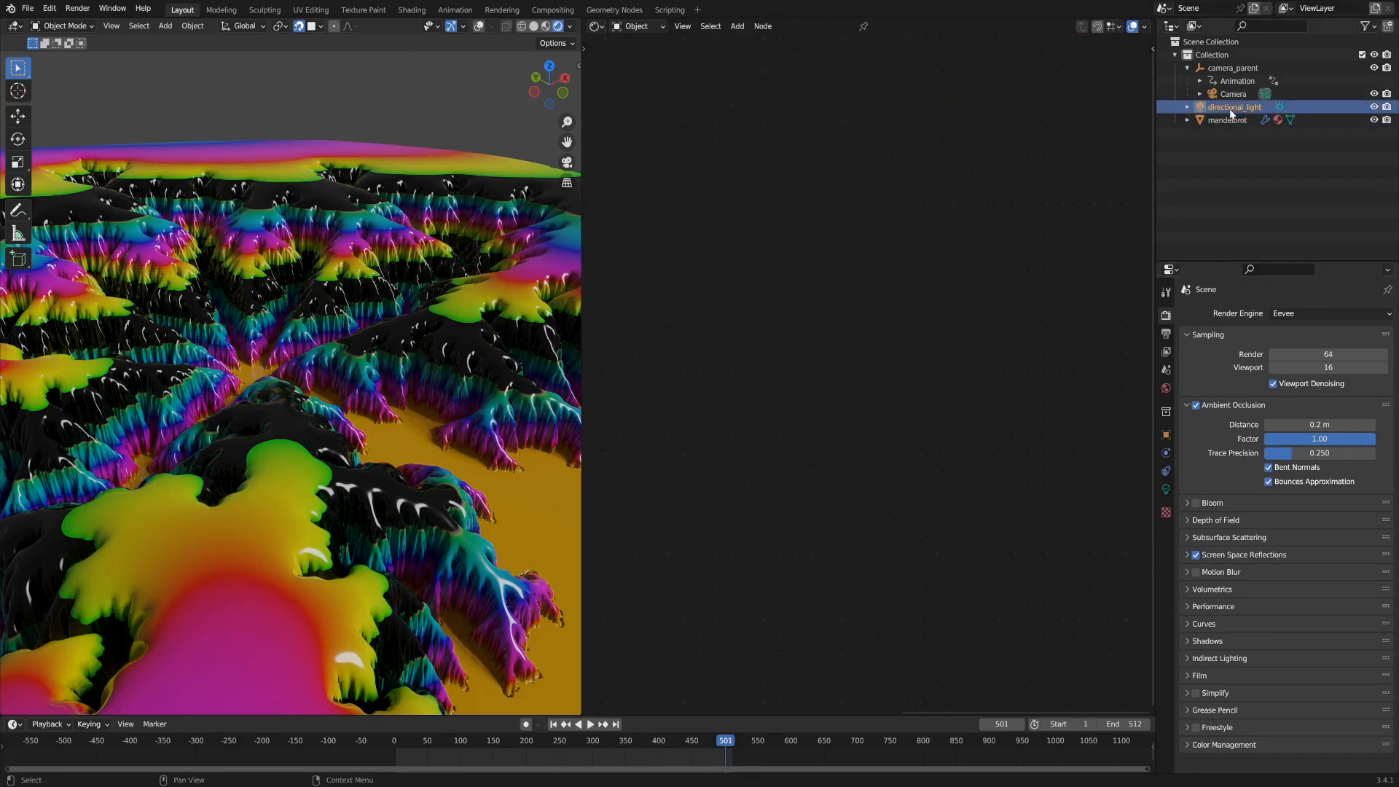
{"action": "left_click", "coordinate": [1166, 488]}
{"action": "scroll", "coordinate": [204, 418], "scroll_direction": "down", "scroll_amount": 5}
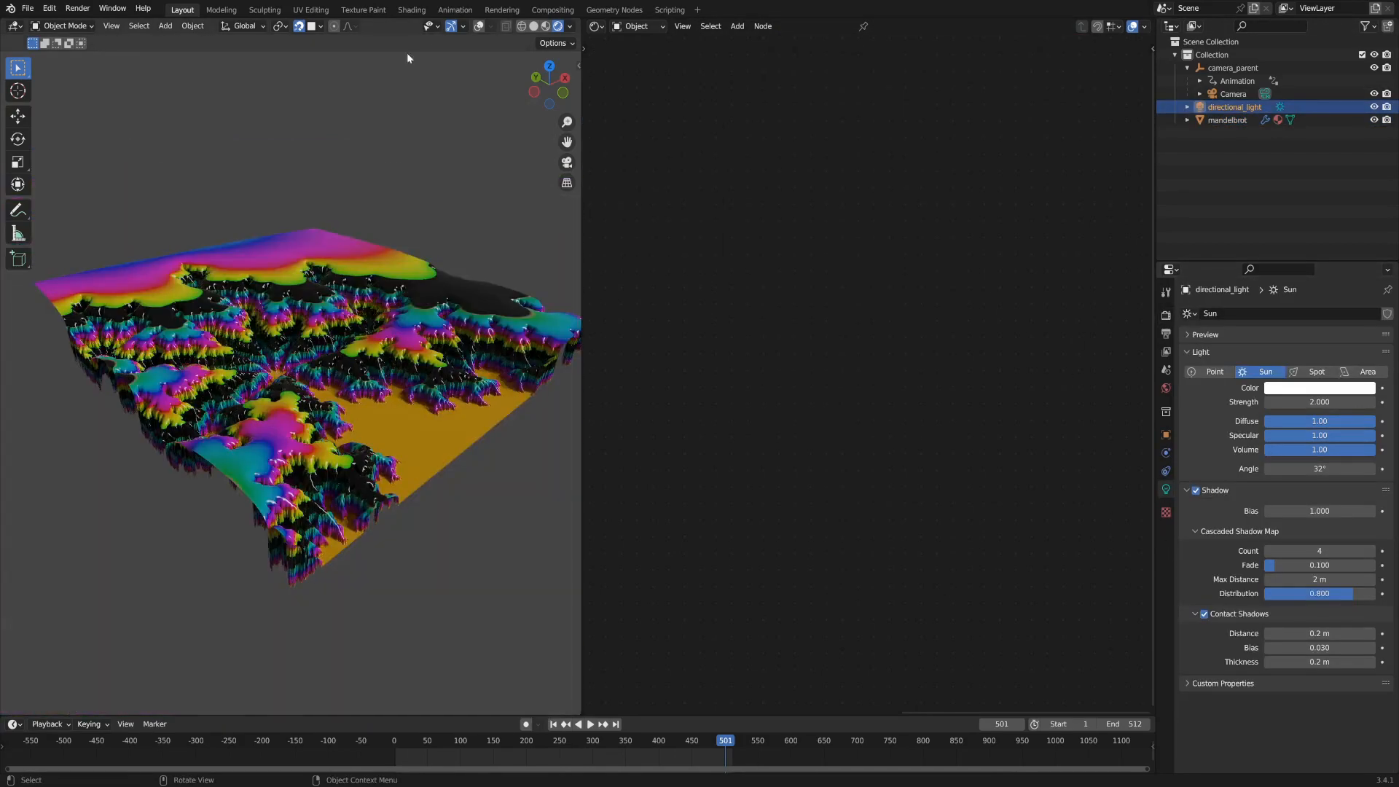
{"action": "left_click", "coordinate": [478, 26]}
{"action": "scroll", "coordinate": [395, 264], "scroll_direction": "down", "scroll_amount": 3}
{"action": "mouse_move", "coordinate": [395, 264]}
{"action": "middle_mouse_down"}
{"action": "mouse_move", "coordinate": [341, 300]}
{"action": "mouse_move", "coordinate": [384, 269]}
{"action": "middle_mouse_up"}
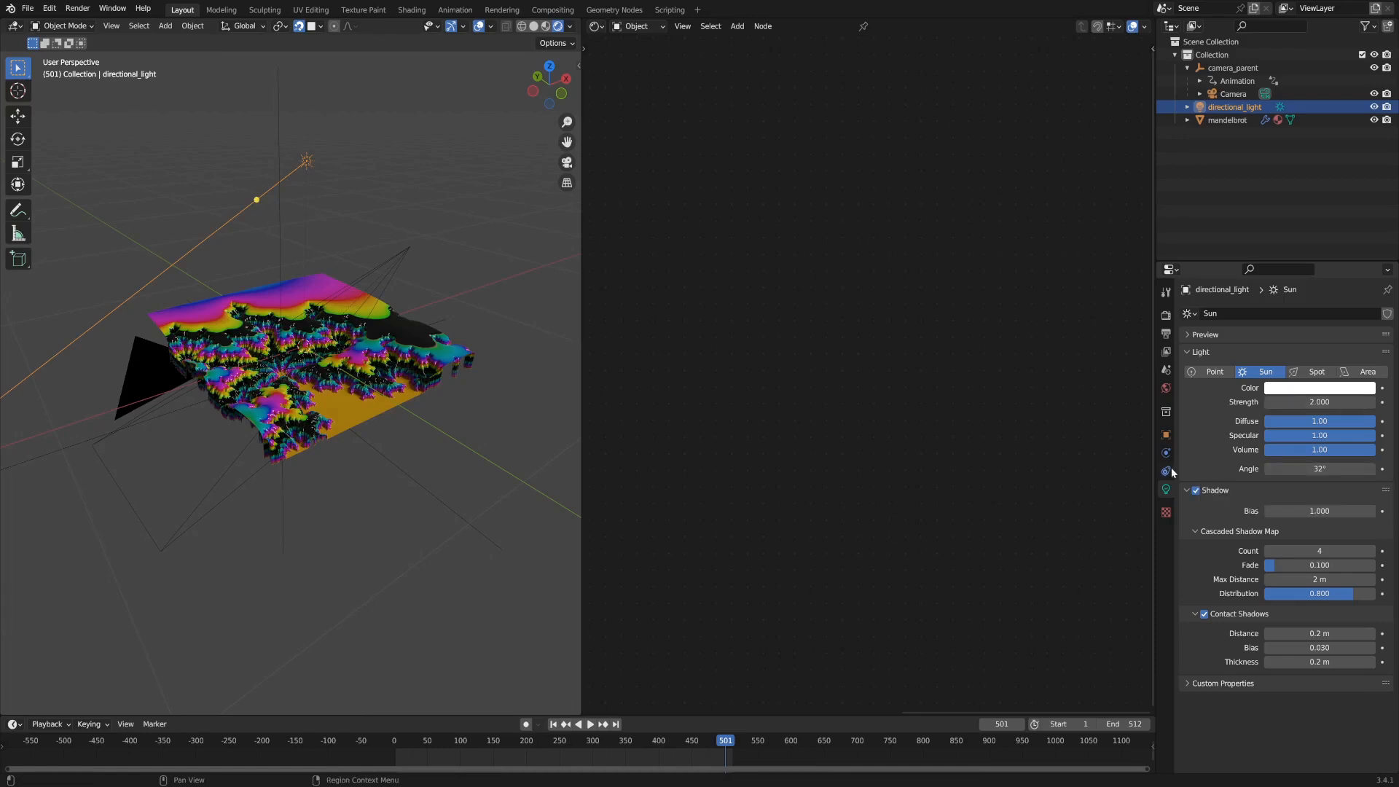
Compare the fractal close up with the sun's Contact Shadows off and on, leaving them enabled.
{"action": "scroll", "coordinate": [293, 344], "scroll_direction": "up", "scroll_amount": 8}
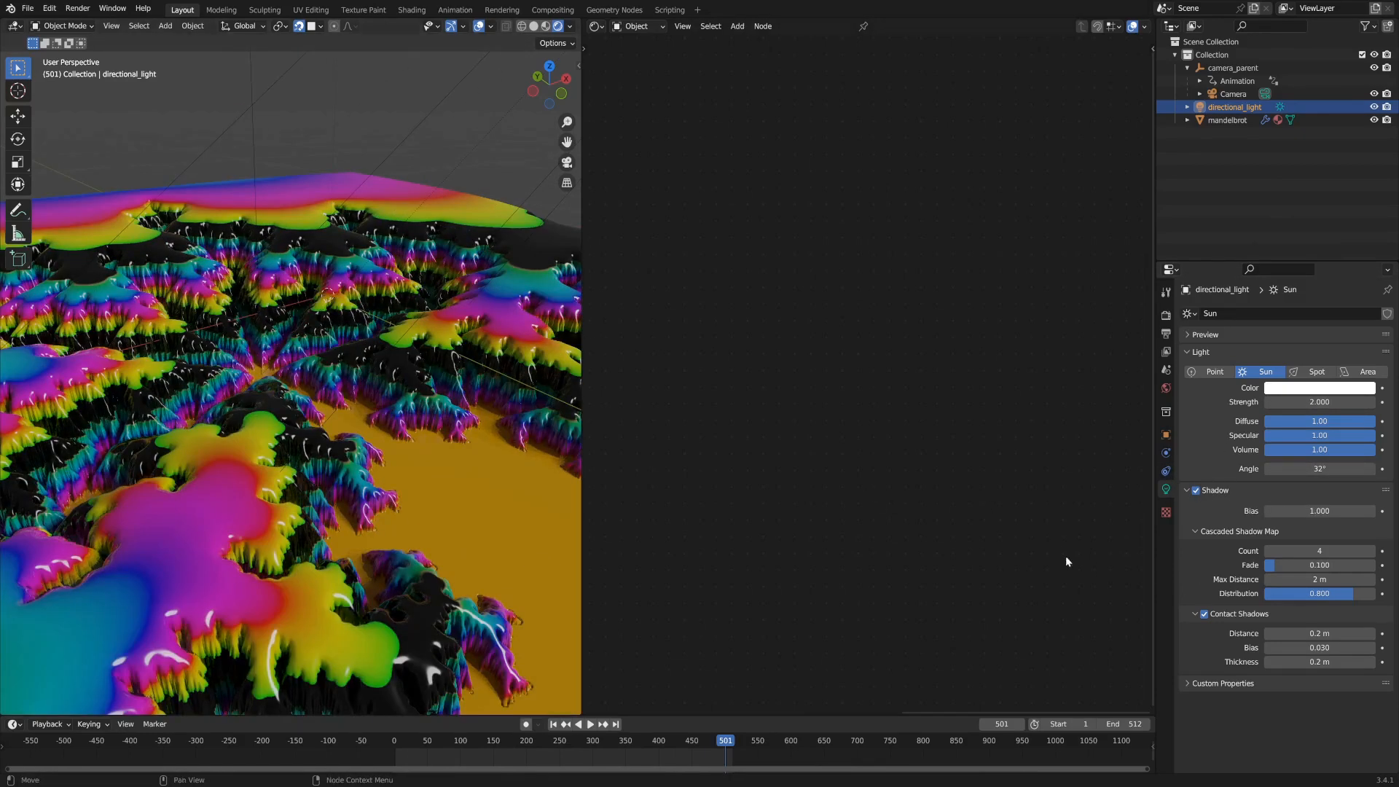
{"action": "scroll", "coordinate": [379, 437], "scroll_direction": "up", "scroll_amount": 6}
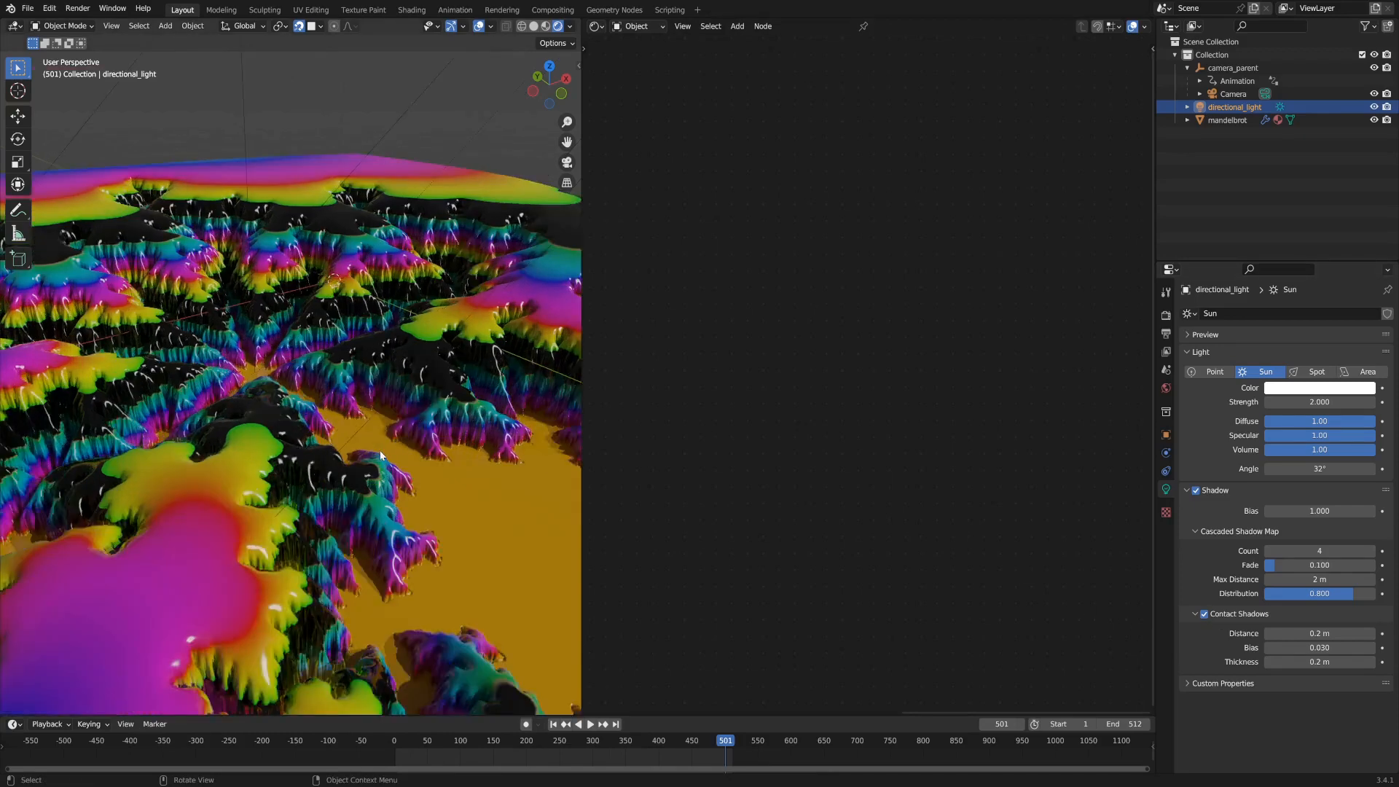
{"action": "left_click", "coordinate": [1205, 616]}
{"action": "left_click", "coordinate": [1205, 616]}
{"action": "left_click", "coordinate": [1205, 615]}
{"action": "left_click", "coordinate": [1205, 616]}
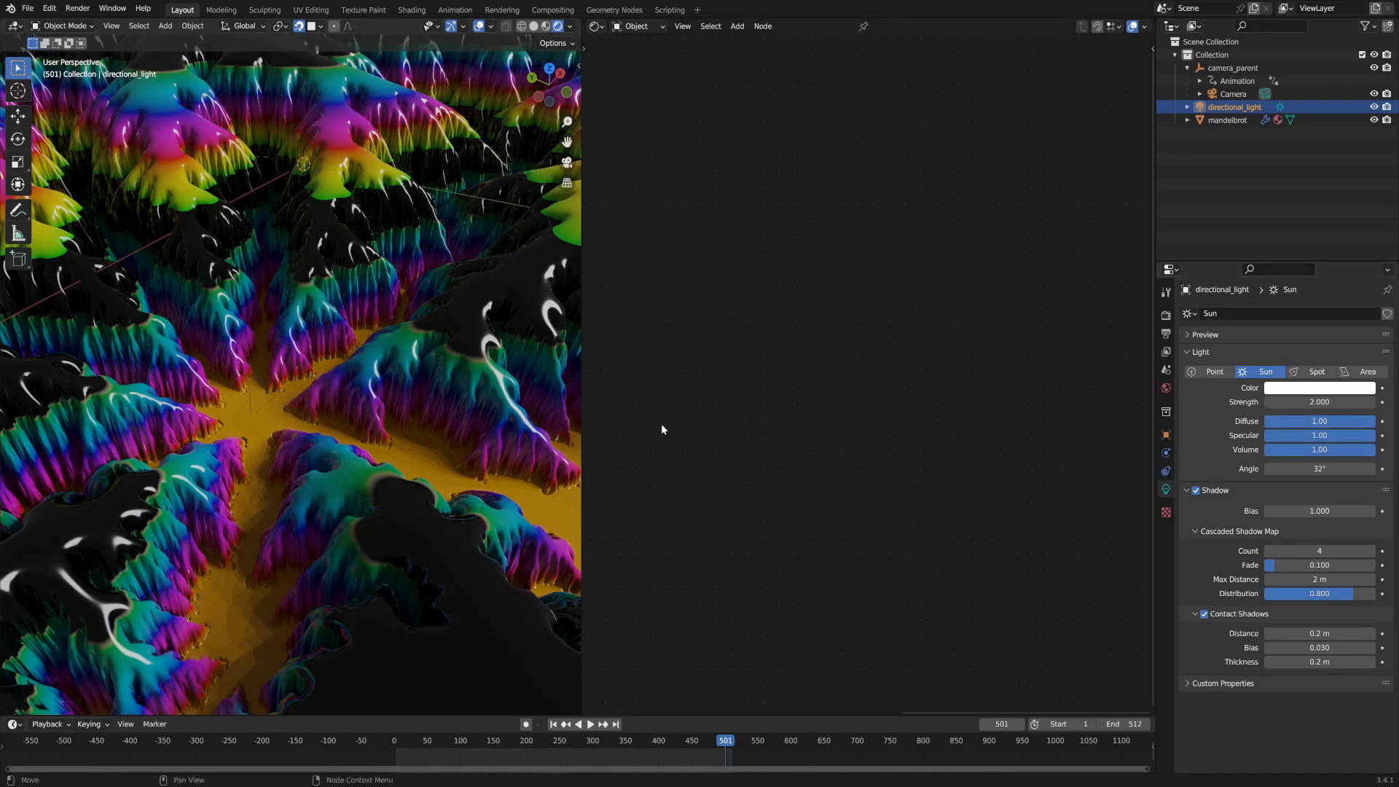
Select the mandelbrot object, look through the scene camera and play part of the animation.
{"action": "left_click", "coordinate": [358, 467]}
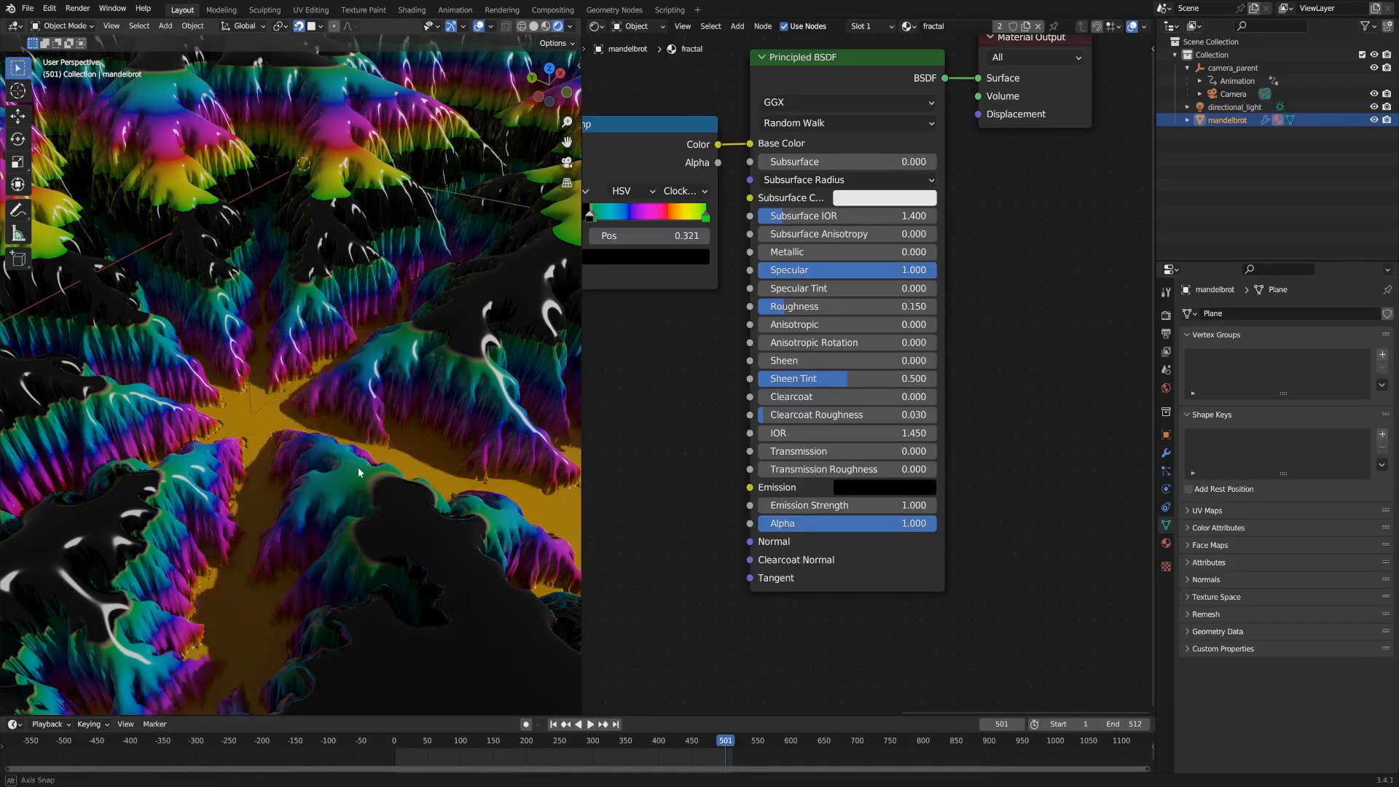
{"action": "middle_click_drag", "start_coordinate": [358, 467], "coordinate": [367, 460]}
{"action": "key", "text": "KP_0"}
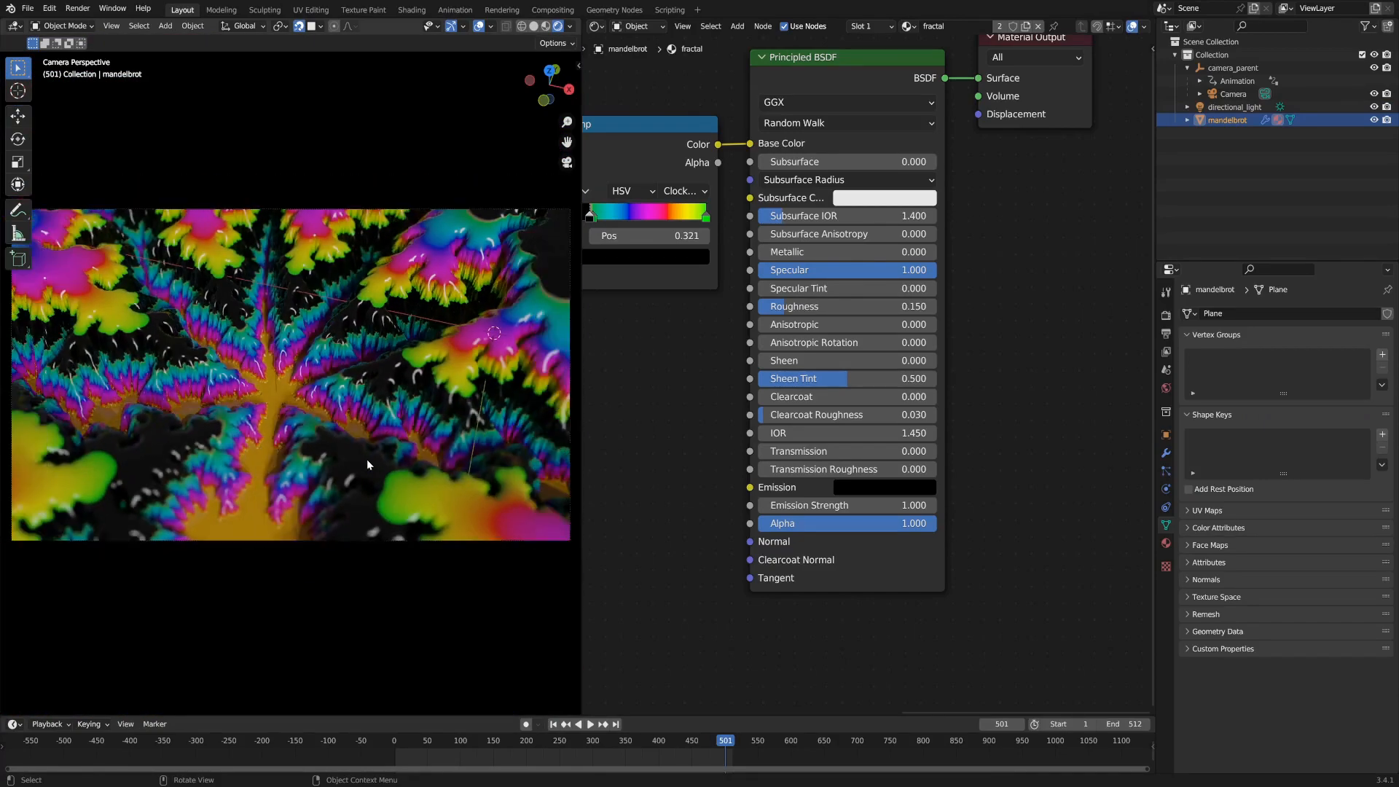
{"action": "key", "text": "space"}
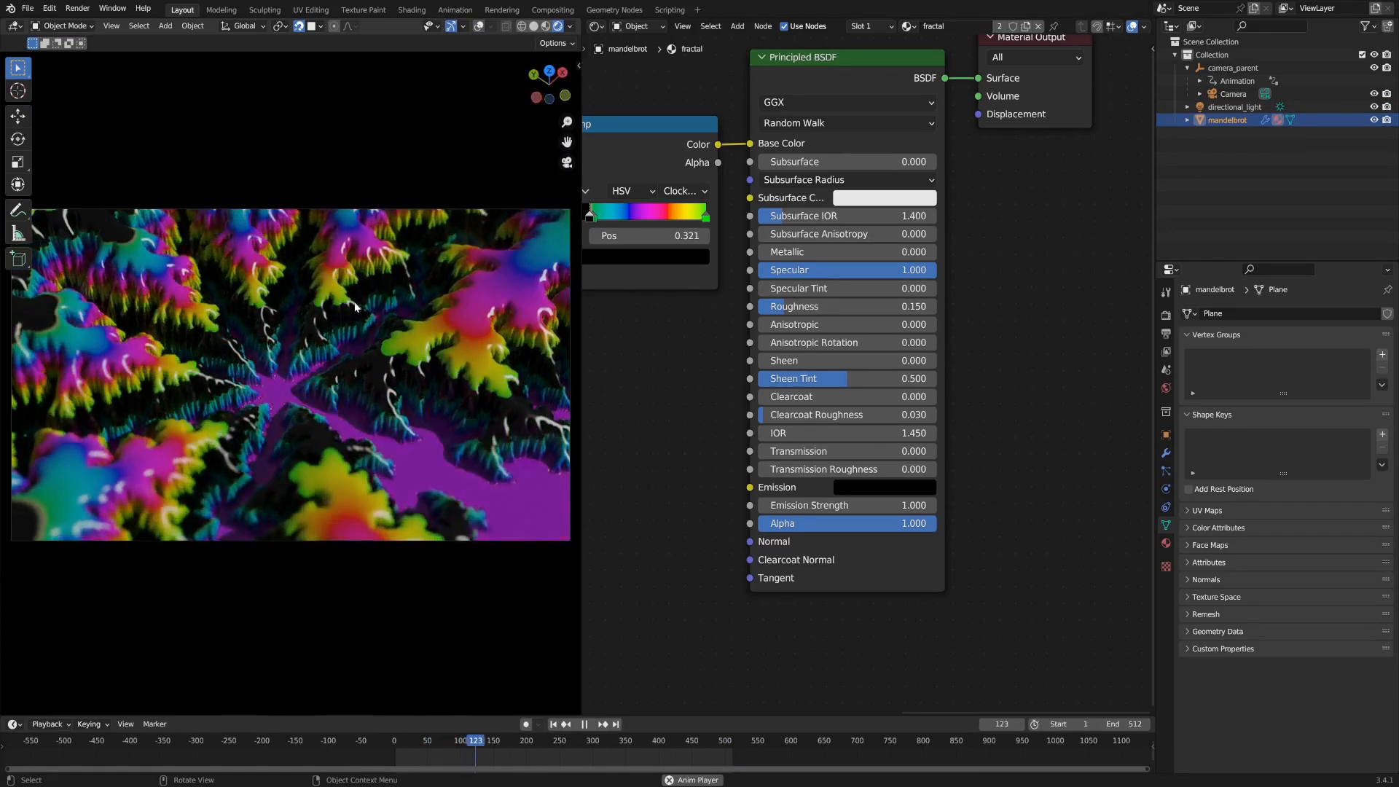
{"action": "key", "text": "space"}
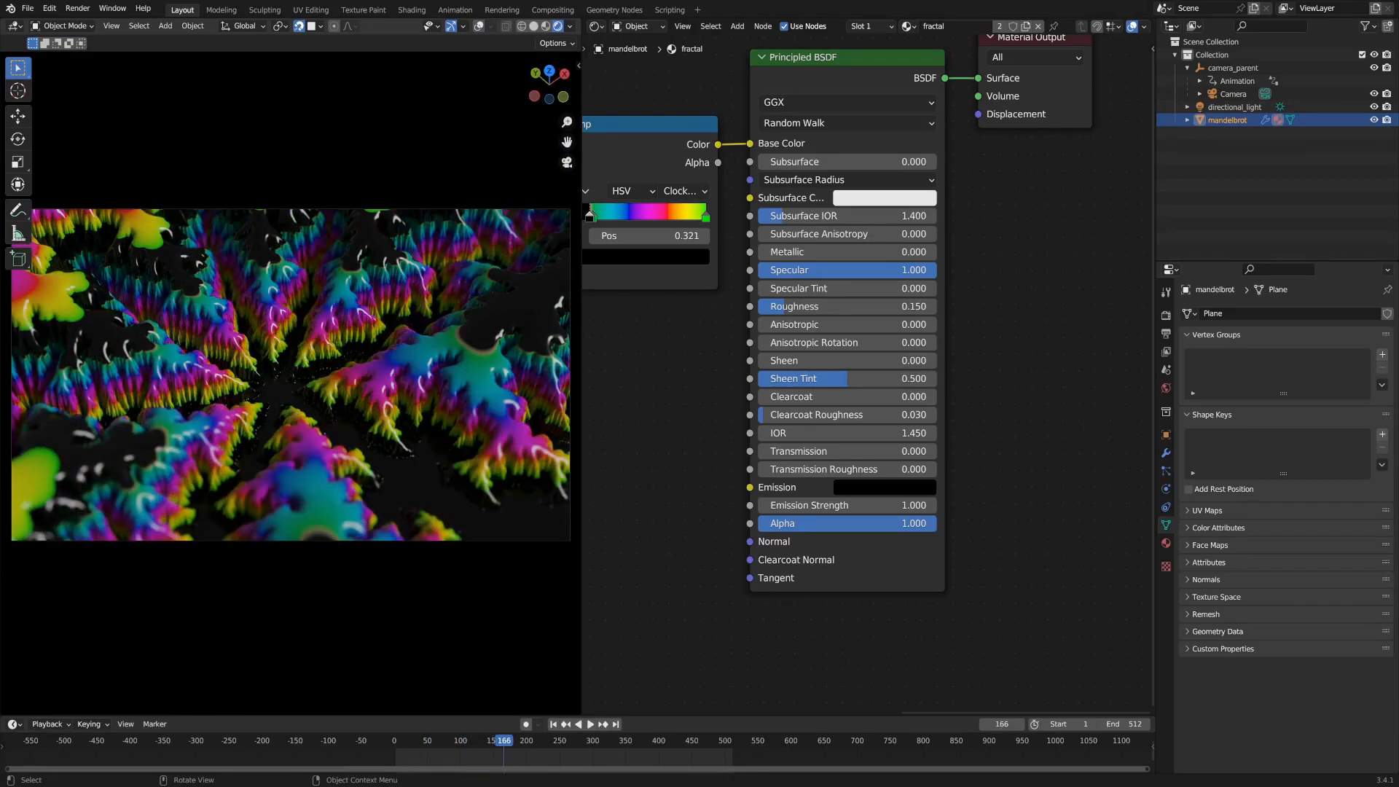
Switch to a top view in wireframe shading and examine Camera and its parent empty camera_parent.
{"action": "key", "text": "KP_7"}
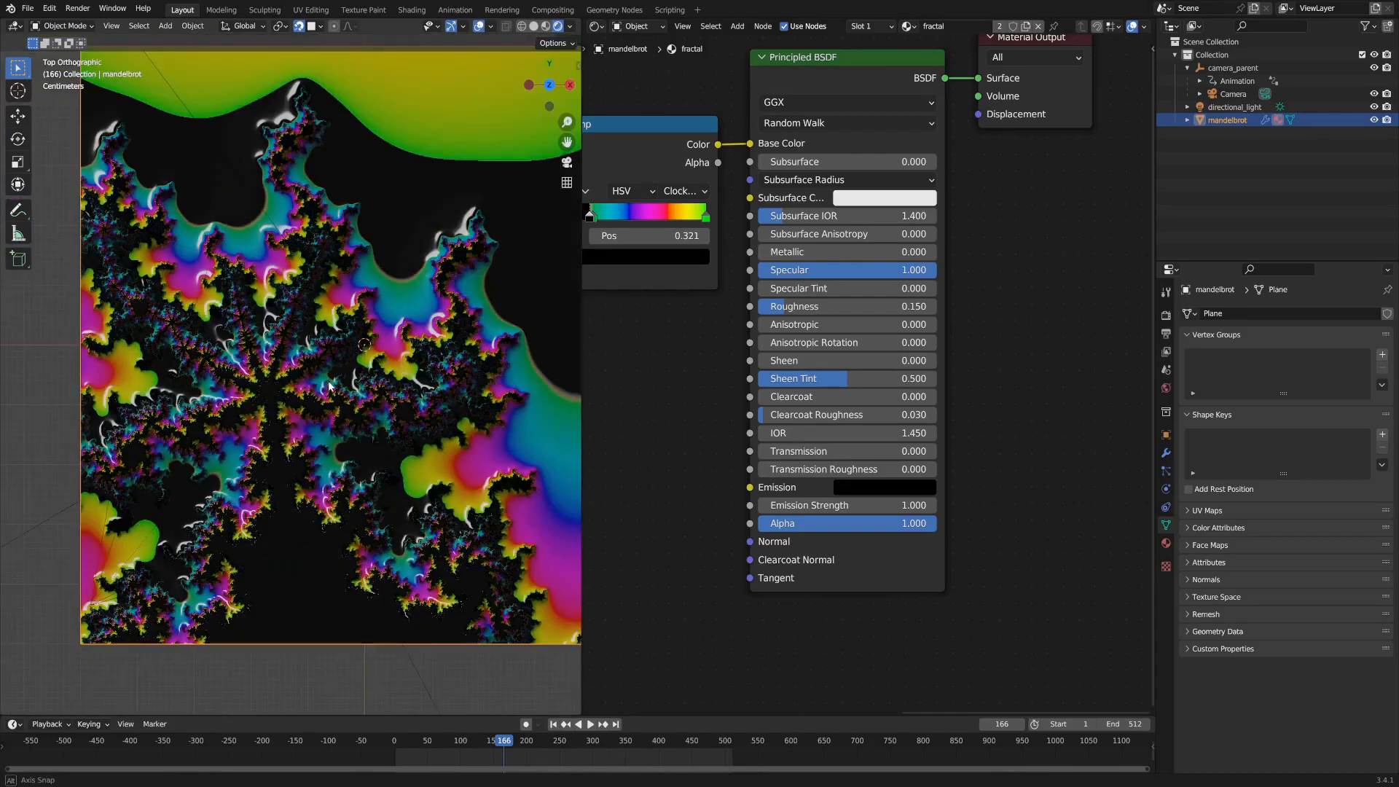
{"action": "left_click", "coordinate": [1233, 94]}
{"action": "scroll", "coordinate": [280, 430], "scroll_direction": "down", "scroll_amount": 3}
{"action": "key", "text": "z"}
{"action": "left_click", "coordinate": [214, 419]}
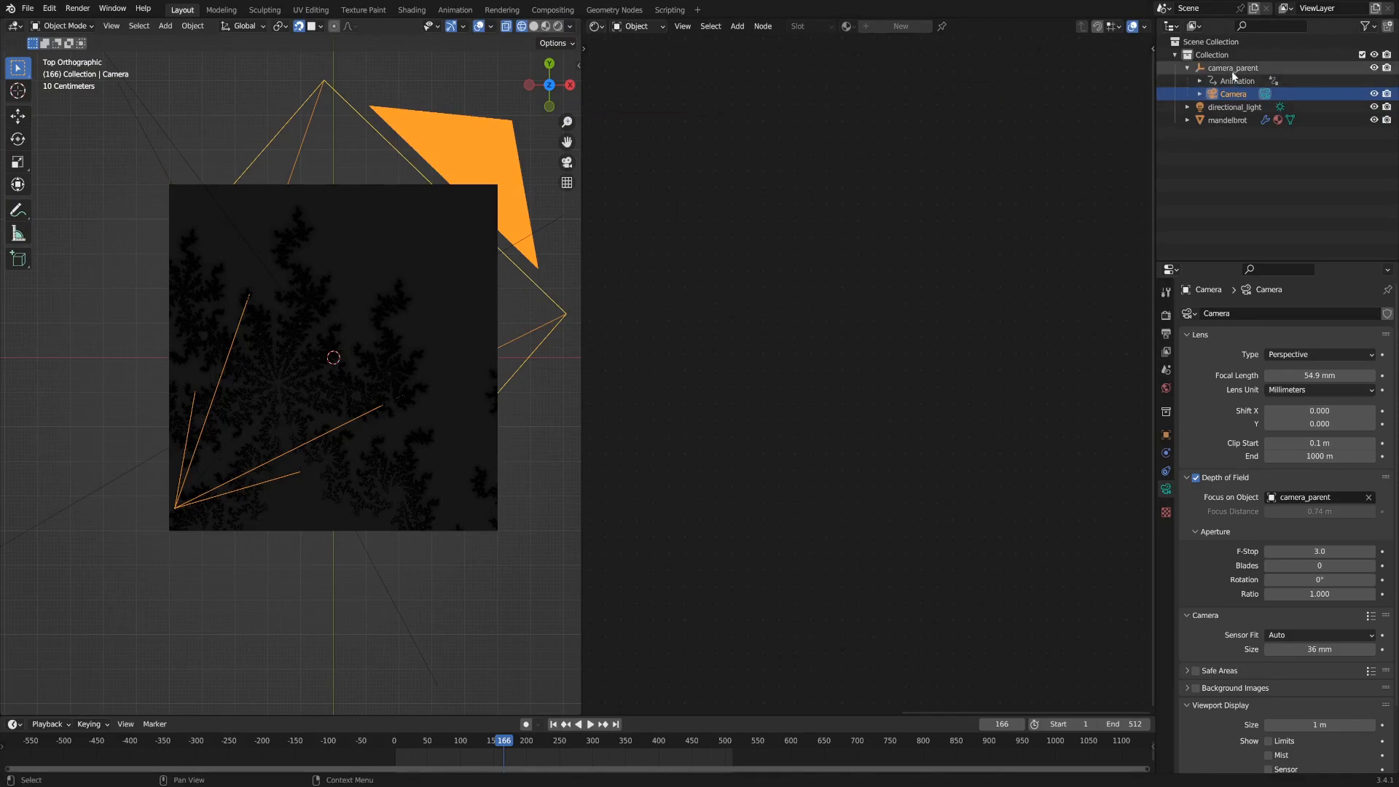
{"action": "left_click", "coordinate": [1232, 68]}
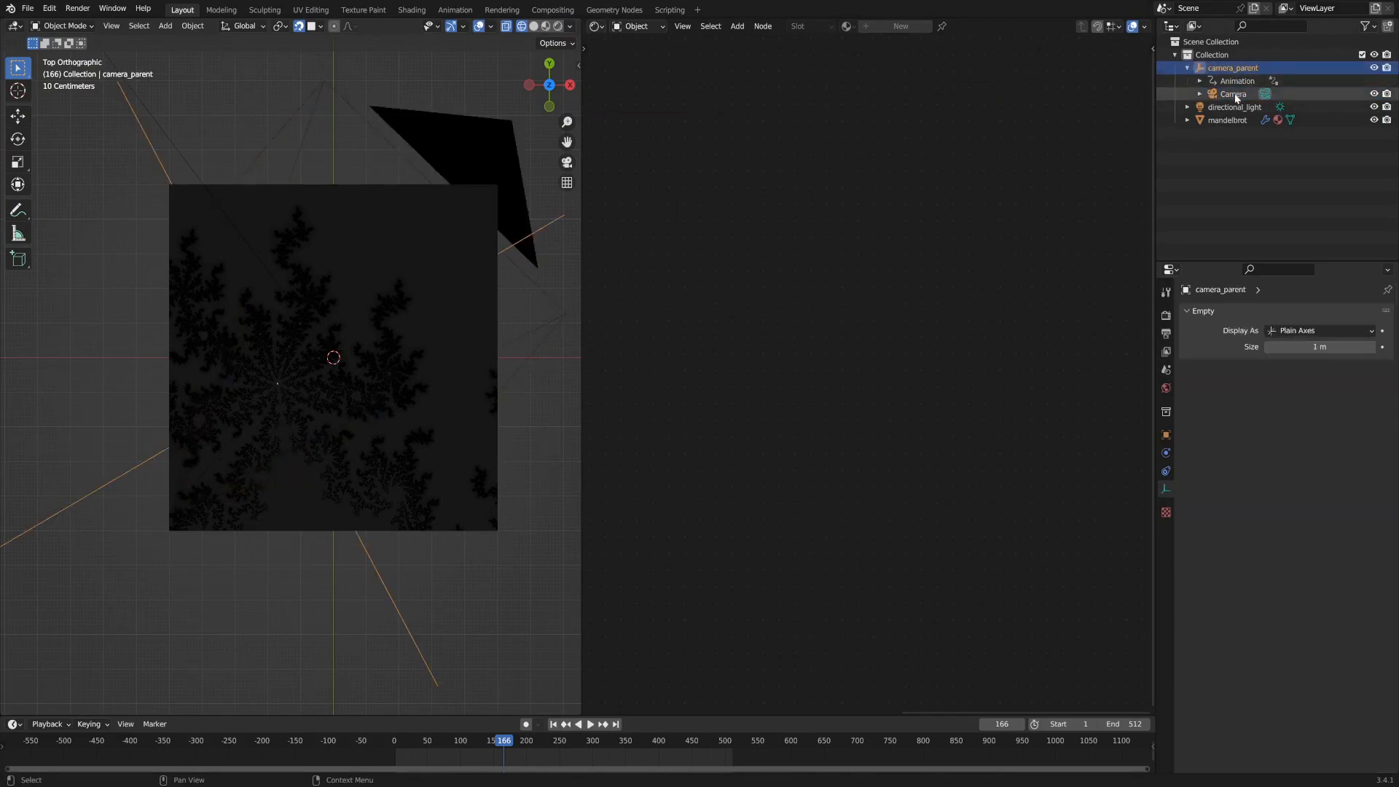
{"action": "left_click", "coordinate": [1235, 95]}
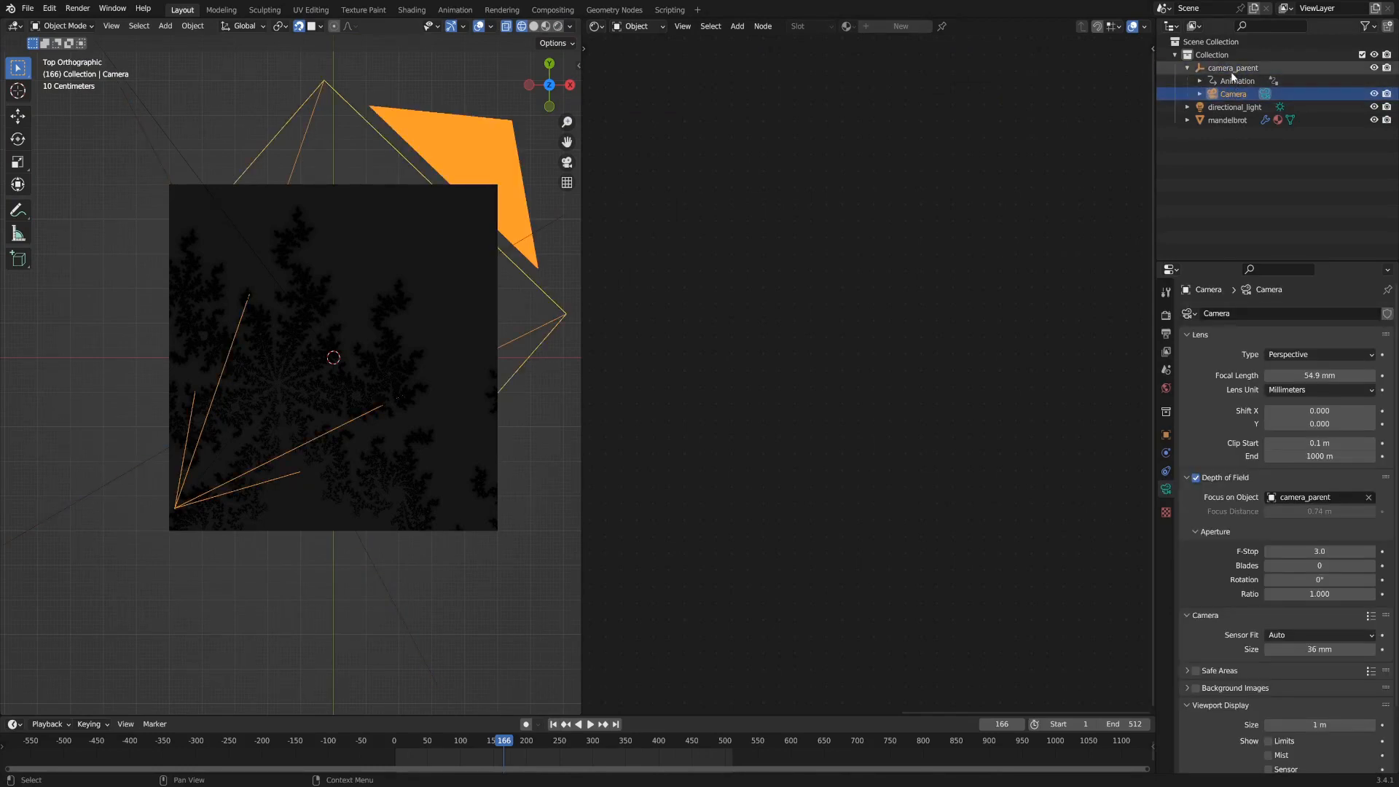
{"action": "left_click", "coordinate": [1232, 68]}
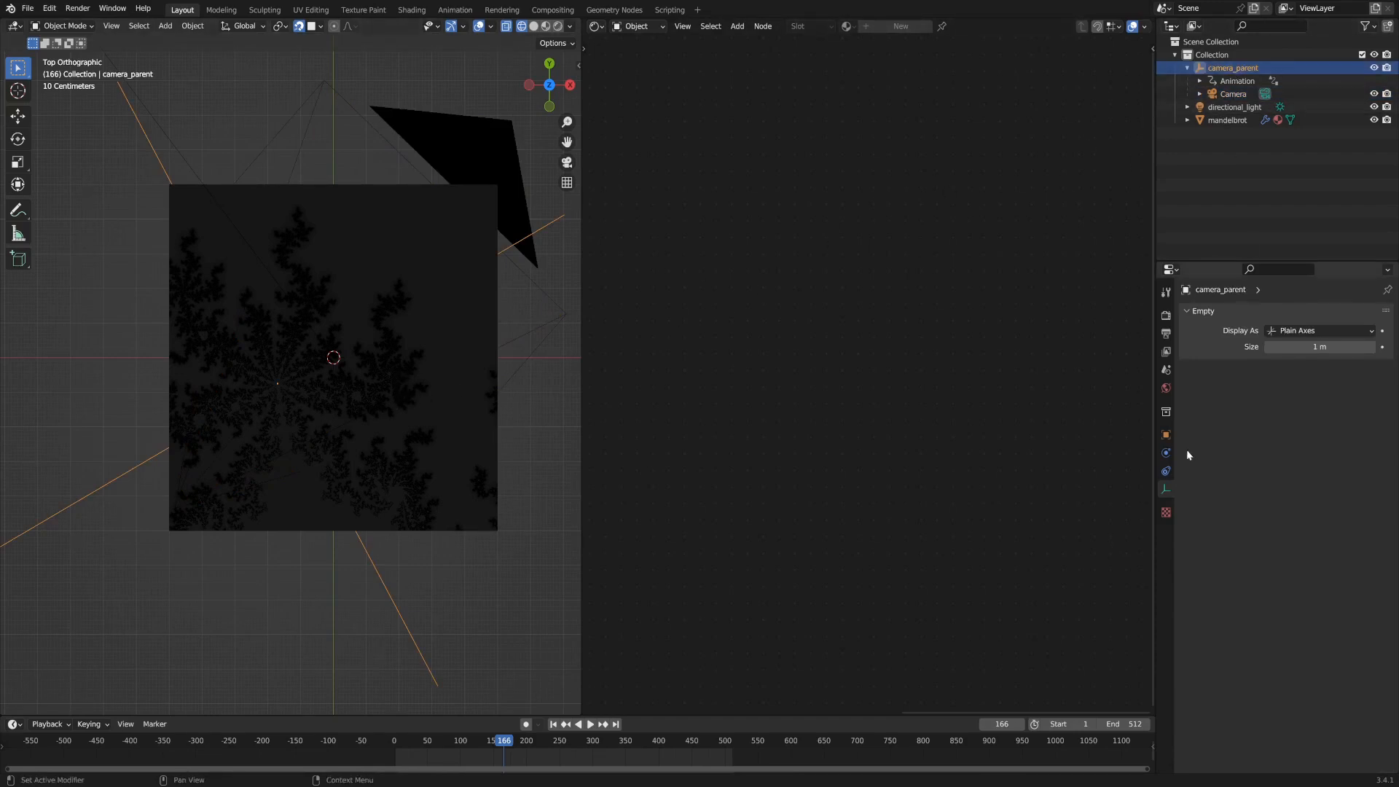
Examine the driver expression on camera_parent's Z rotation in its object transform settings.
{"action": "left_click", "coordinate": [1165, 435]}
{"action": "left_click", "coordinate": [1299, 424]}
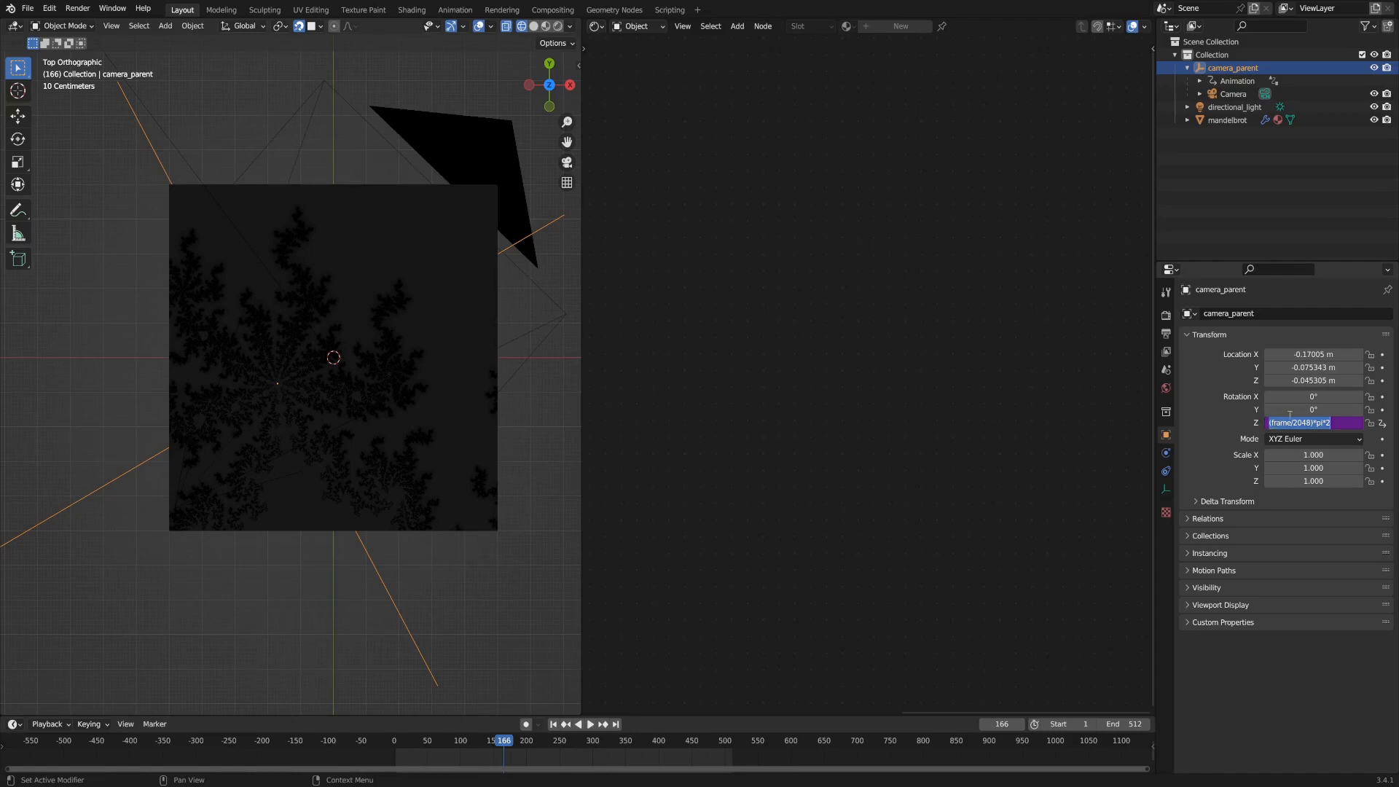
{"action": "key", "text": "Return"}
Drive camera_parent's Y rotation with the expression (frame/2048)*pi*2.
{"action": "type", "text": "#("}
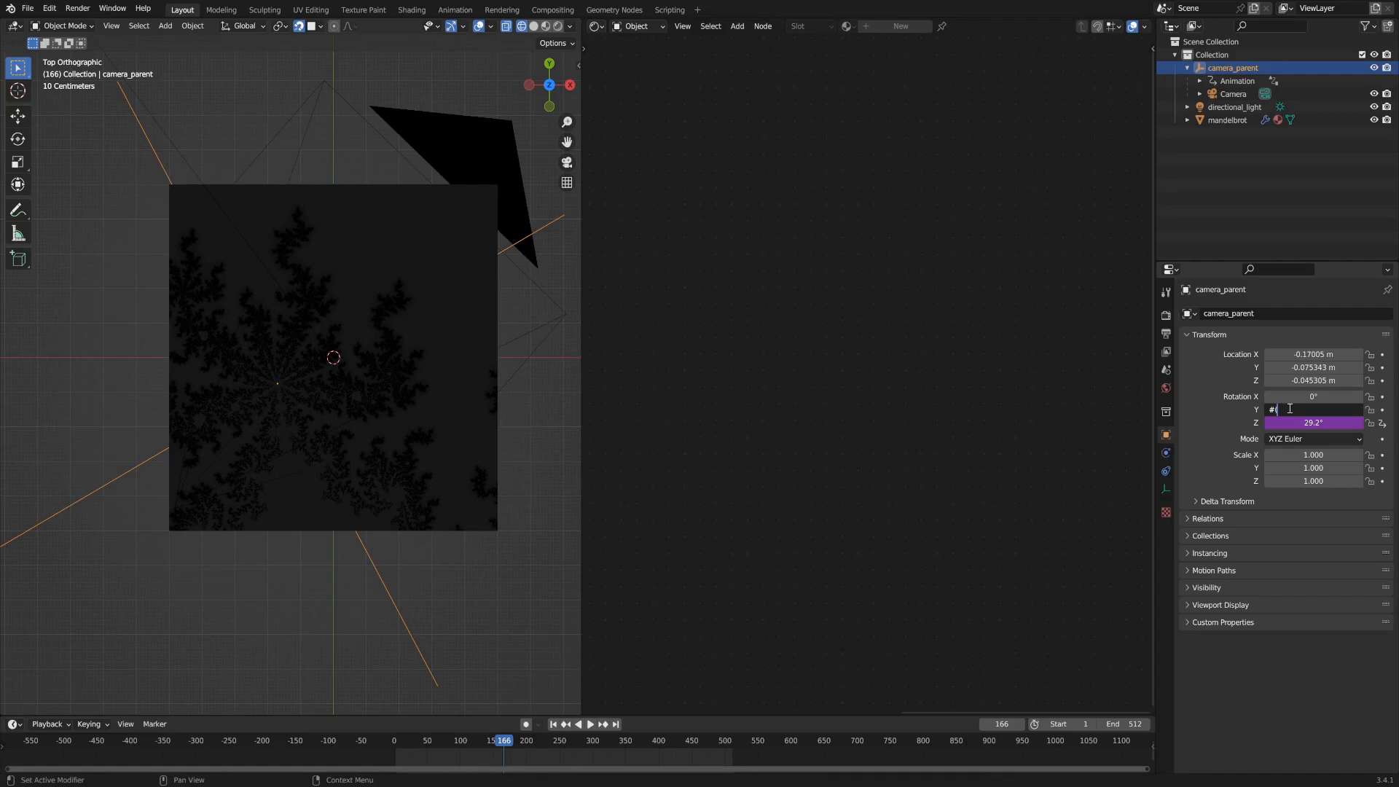
{"action": "type", "text": "frame/2048)"}
{"action": "key", "text": "Return"}
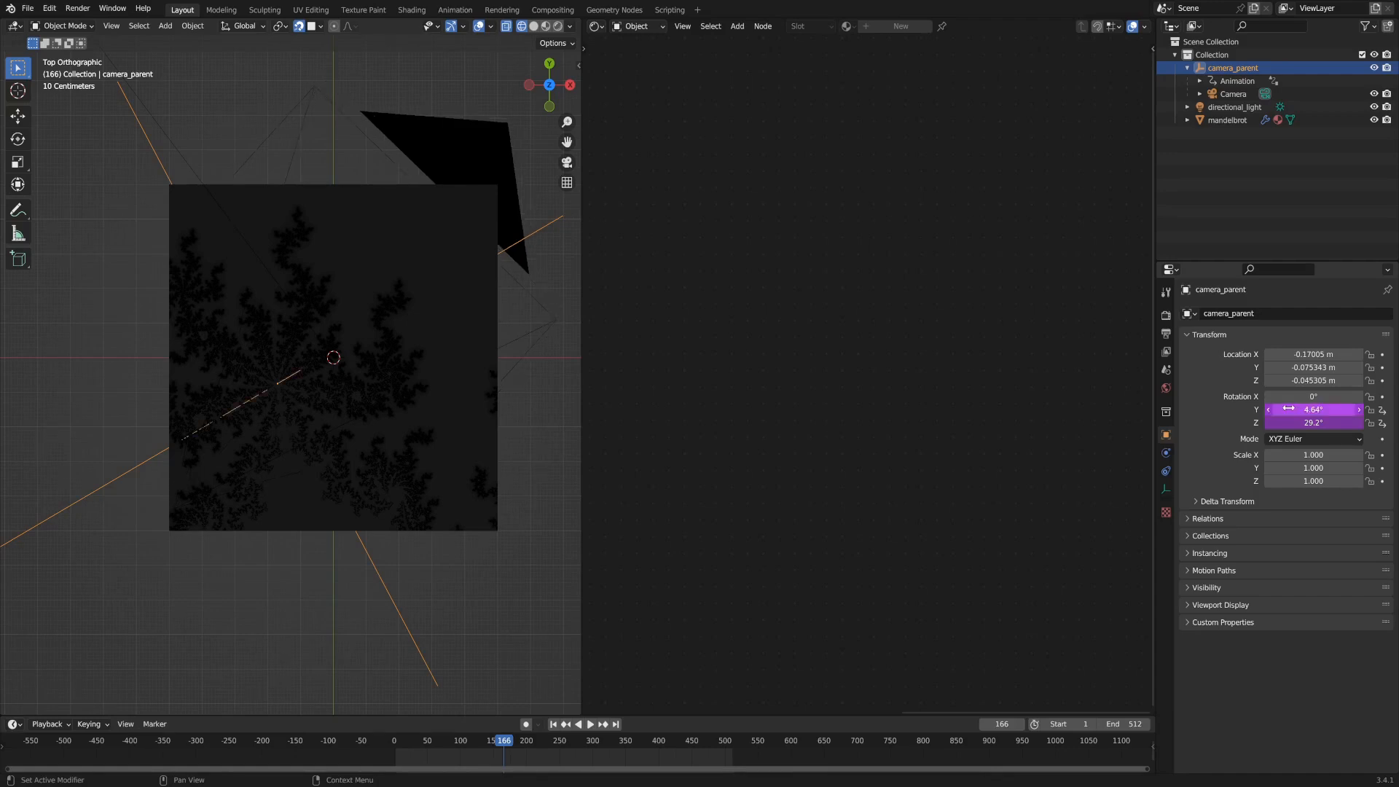
{"action": "left_click", "coordinate": [1306, 426]}
{"action": "left_click", "coordinate": [1321, 409]}
{"action": "left_click", "coordinate": [1323, 408]}
{"action": "left_click", "coordinate": [1323, 408]}
{"action": "type", "text": "*pi"}
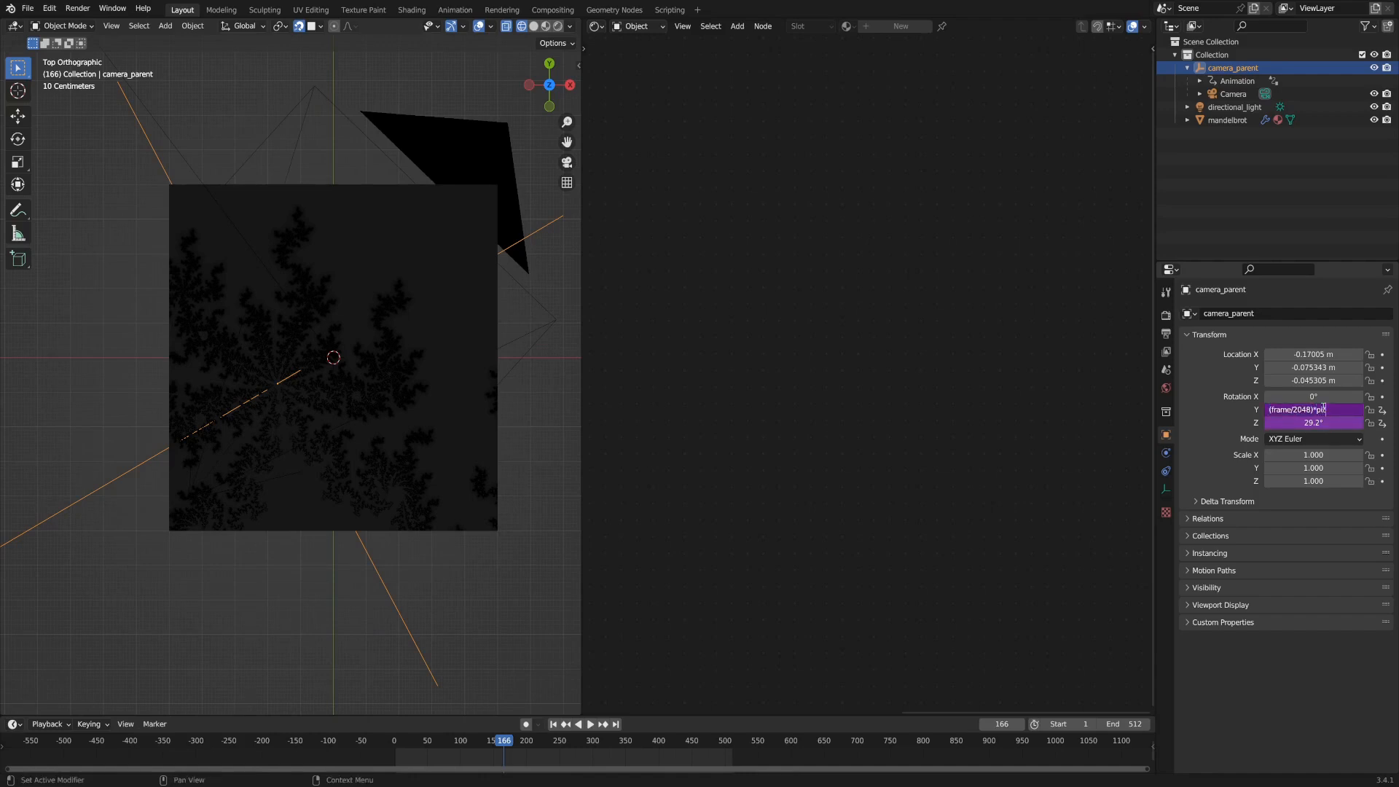
{"action": "type", "text": "*2"}
{"action": "key", "text": "Return"}
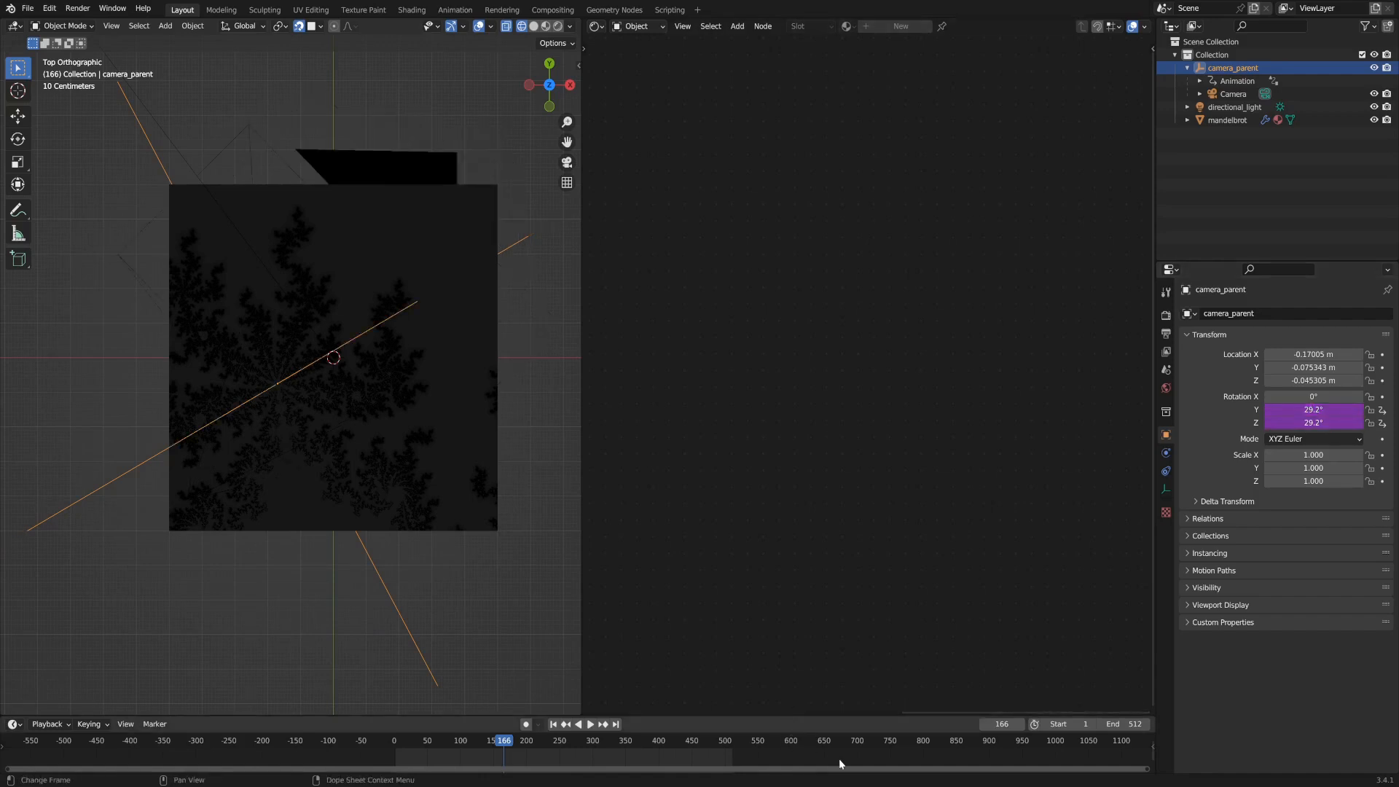
Set the animation's end frame to 2048 and play across the loop point to check the rotation.
{"action": "scroll", "coordinate": [837, 759], "scroll_direction": "down", "scroll_amount": 2}
{"action": "left_click", "coordinate": [1128, 723]}
{"action": "type", "text": "2"}
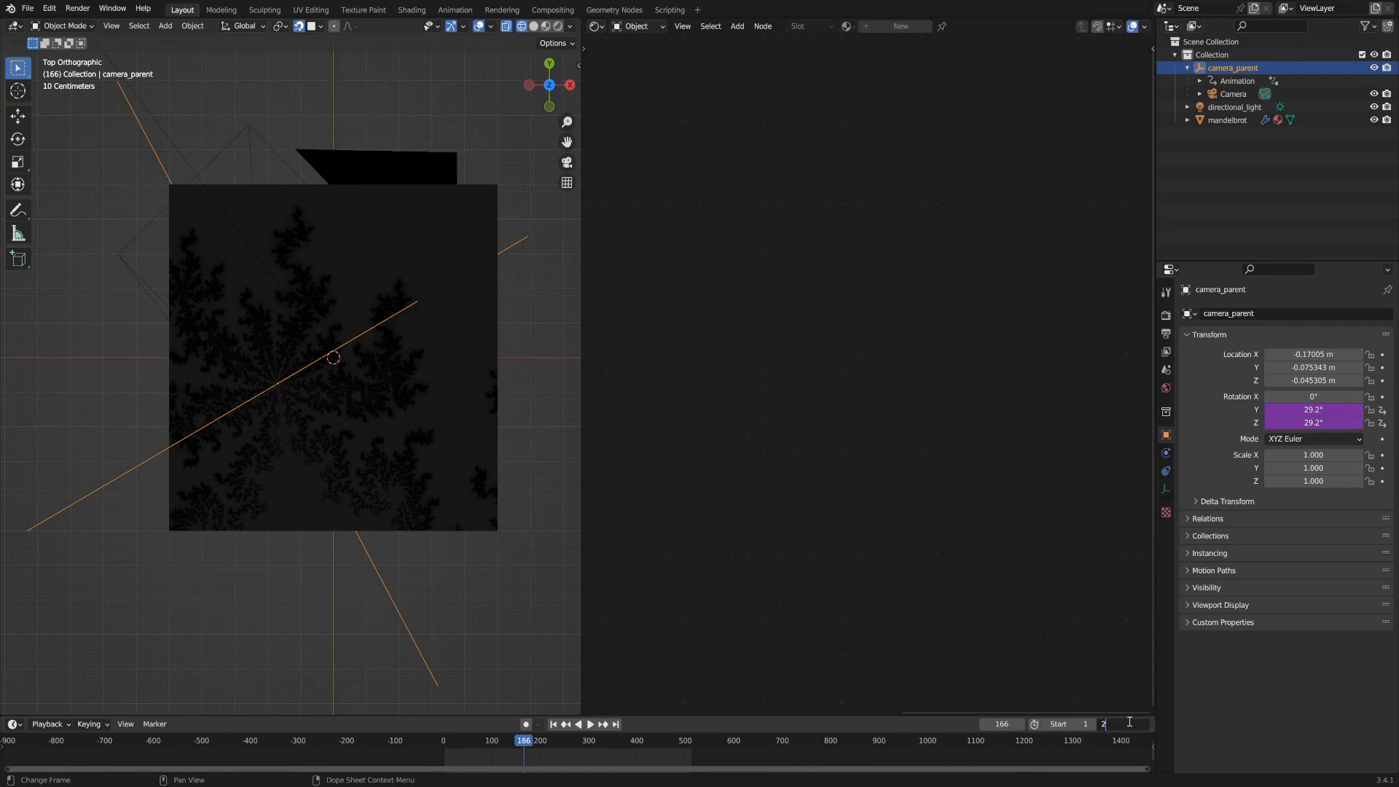
{"action": "type", "text": "048"}
{"action": "key", "text": "Return"}
{"action": "scroll", "coordinate": [931, 761], "scroll_direction": "down", "scroll_amount": 3}
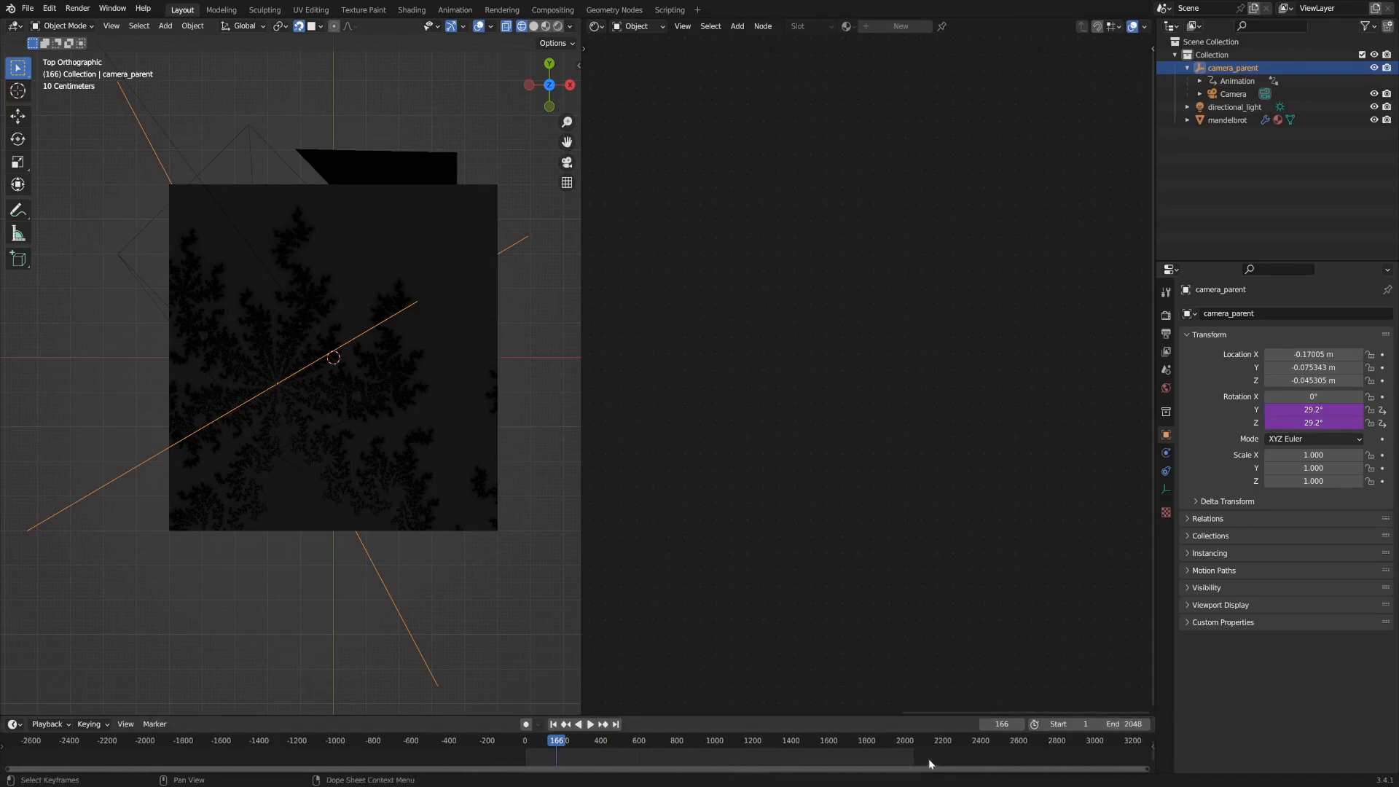
{"action": "left_click", "coordinate": [904, 740]}
{"action": "key", "text": "space"}
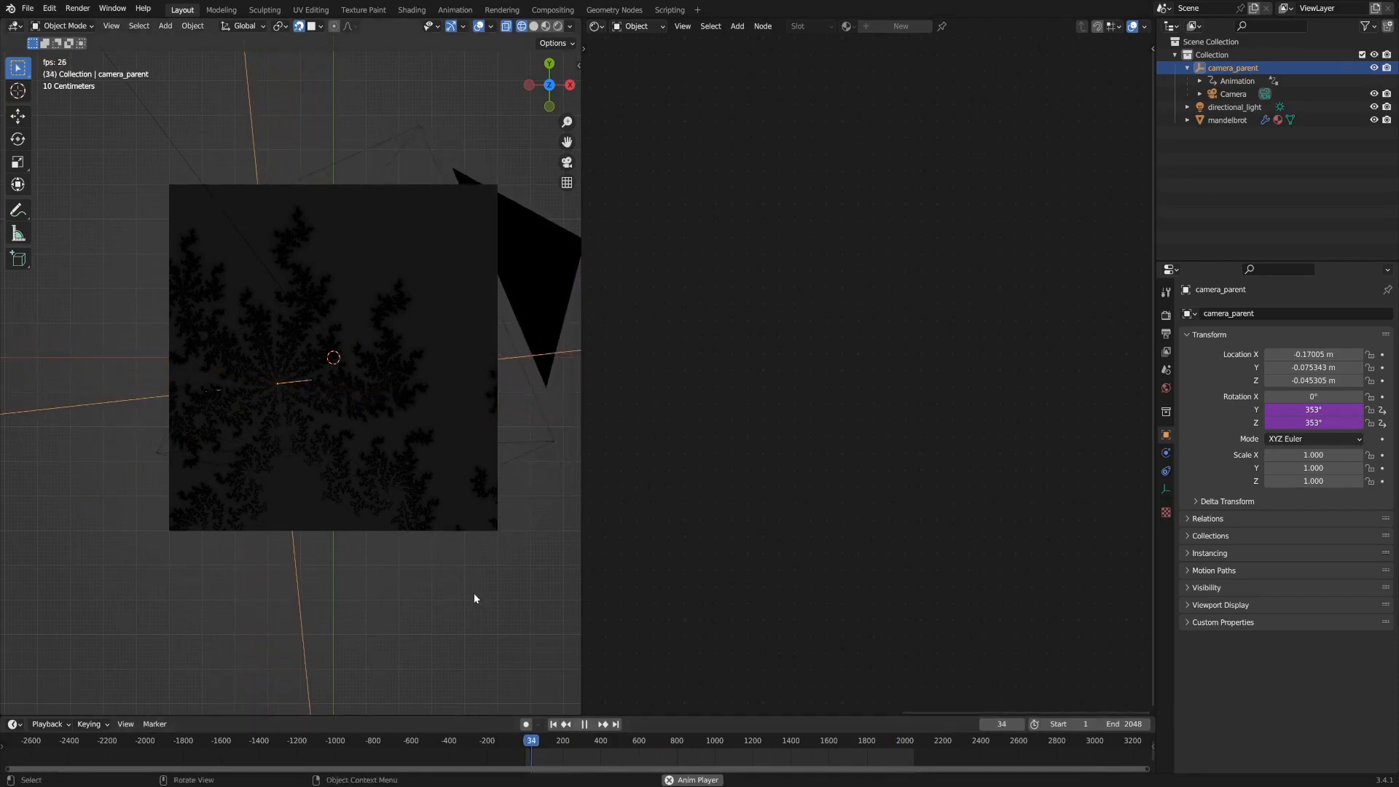
{"action": "key", "text": "space"}
Undo deleting all of camera_parent's rotation drivers and delete only the Y rotation driver.
{"action": "right_click", "coordinate": [1299, 421]}
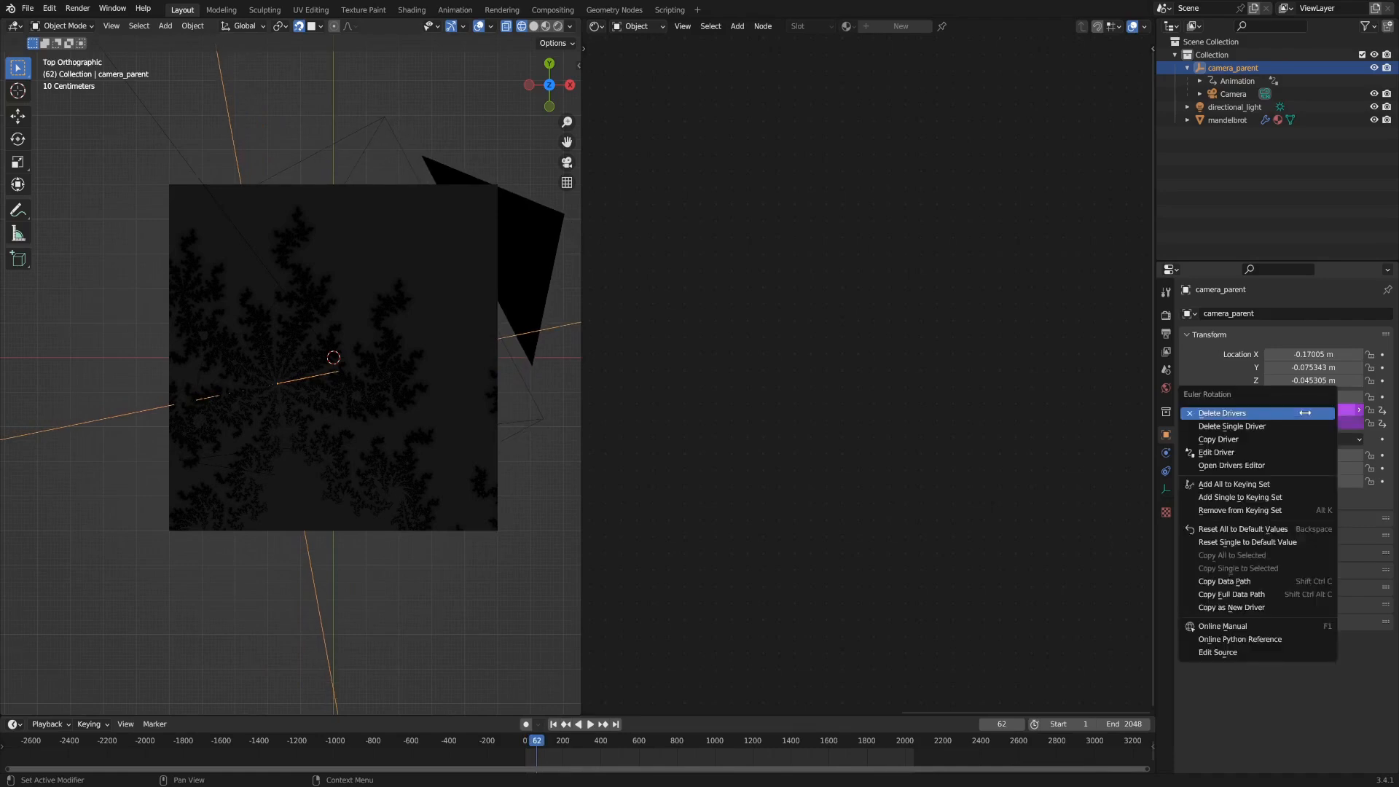
{"action": "left_click", "coordinate": [1297, 414]}
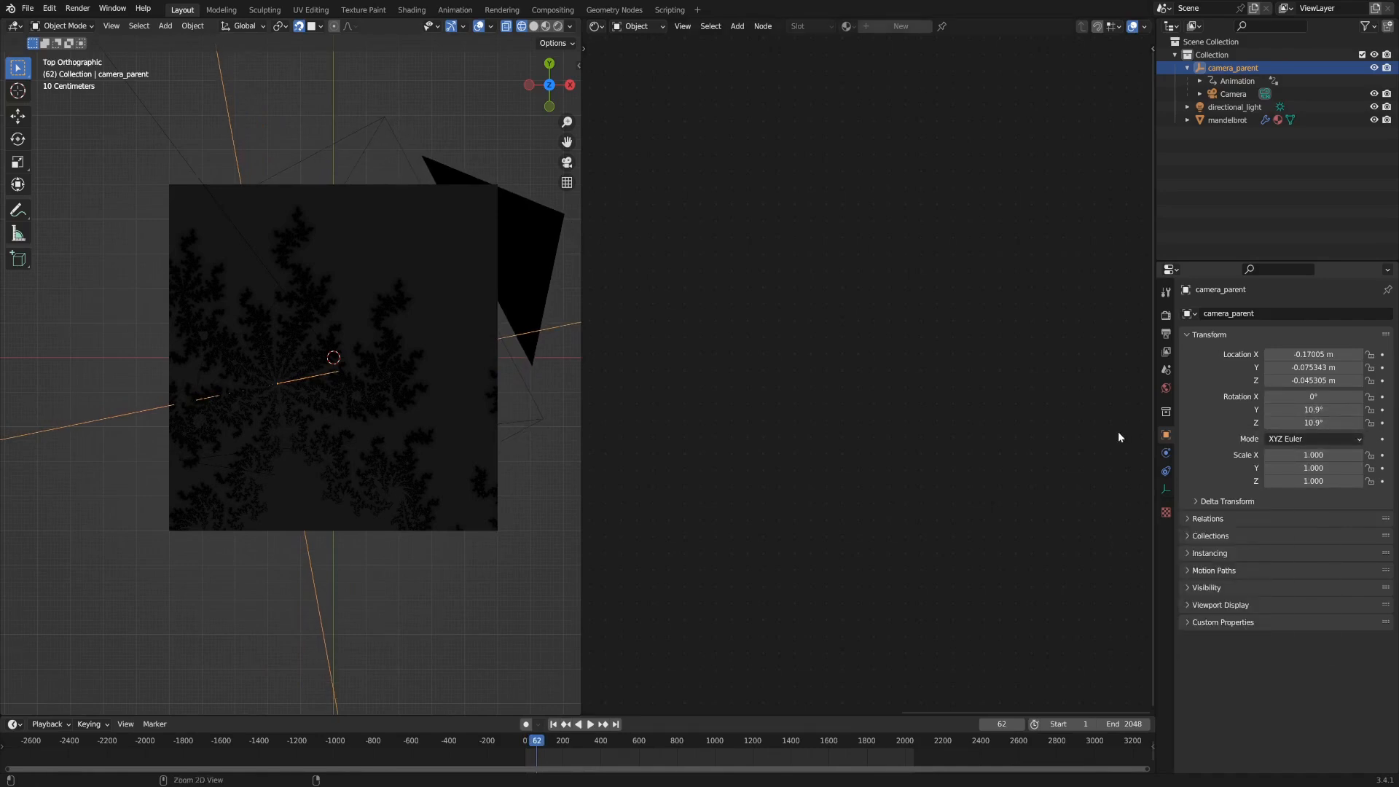
{"action": "key", "text": "ctrl+z"}
{"action": "right_click", "coordinate": [1289, 411]}
{"action": "left_click", "coordinate": [1274, 428]}
Set camera_parent's Z rotation driver to (frame/512)*pi*2 and the animation's end frame to 512.
{"action": "double_click", "coordinate": [1286, 423]}
{"action": "left_click", "coordinate": [1304, 422]}
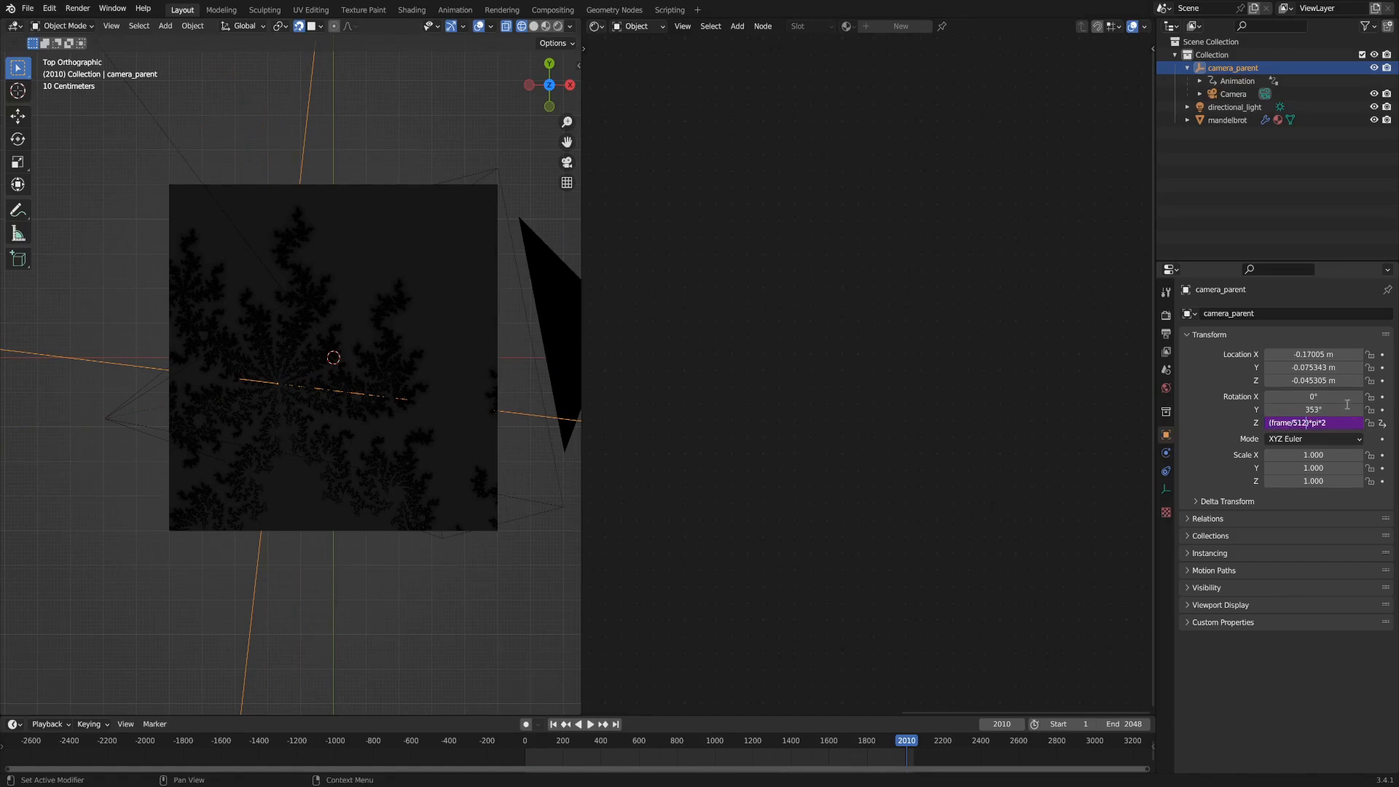
{"action": "key", "text": "Return"}
{"action": "double_click", "coordinate": [1109, 721]}
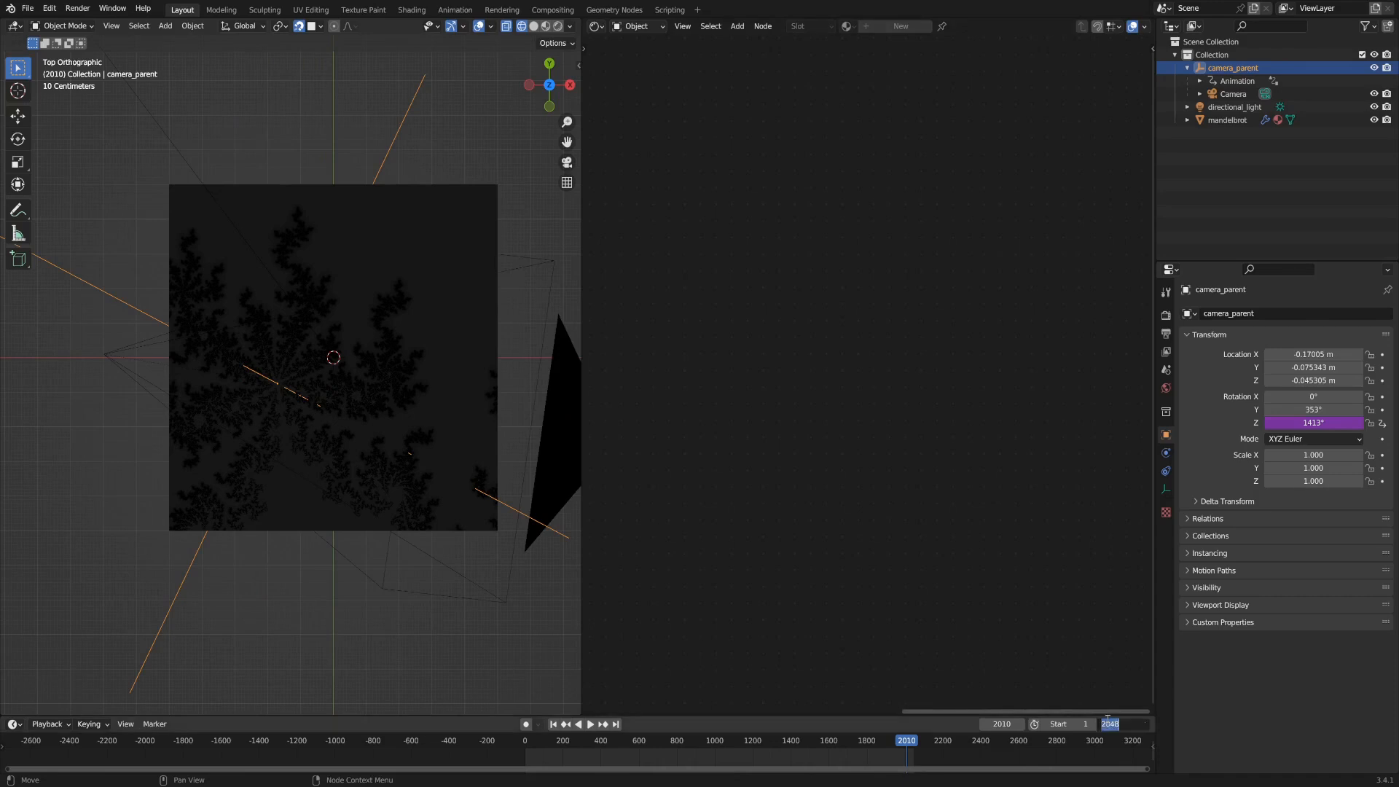
{"action": "key", "text": "Return"}
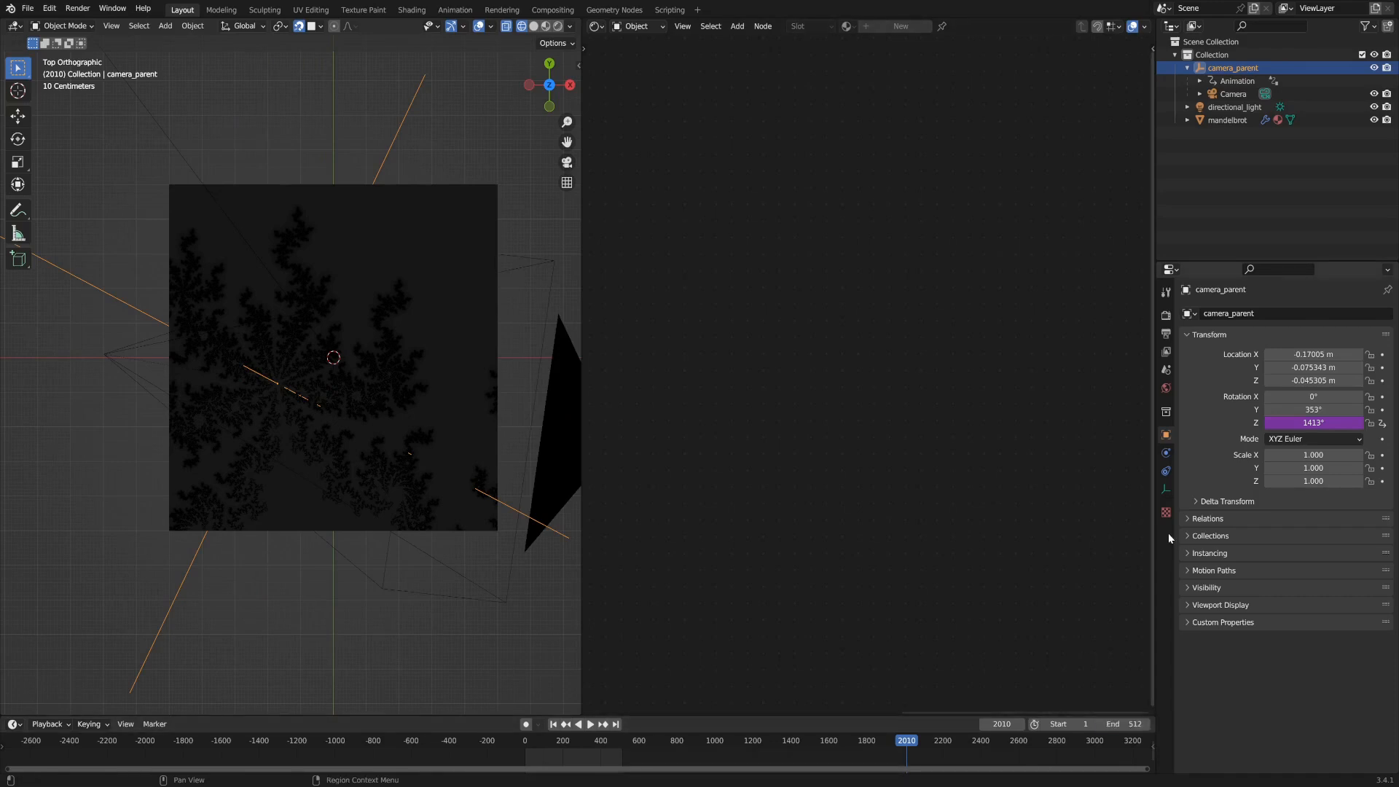
Scrub the timeline near frame 512 and play the animation across the loop point to check the camera rotation.
{"action": "left_click", "coordinate": [588, 744]}
{"action": "scroll", "coordinate": [593, 746], "scroll_direction": "up", "scroll_amount": 9}
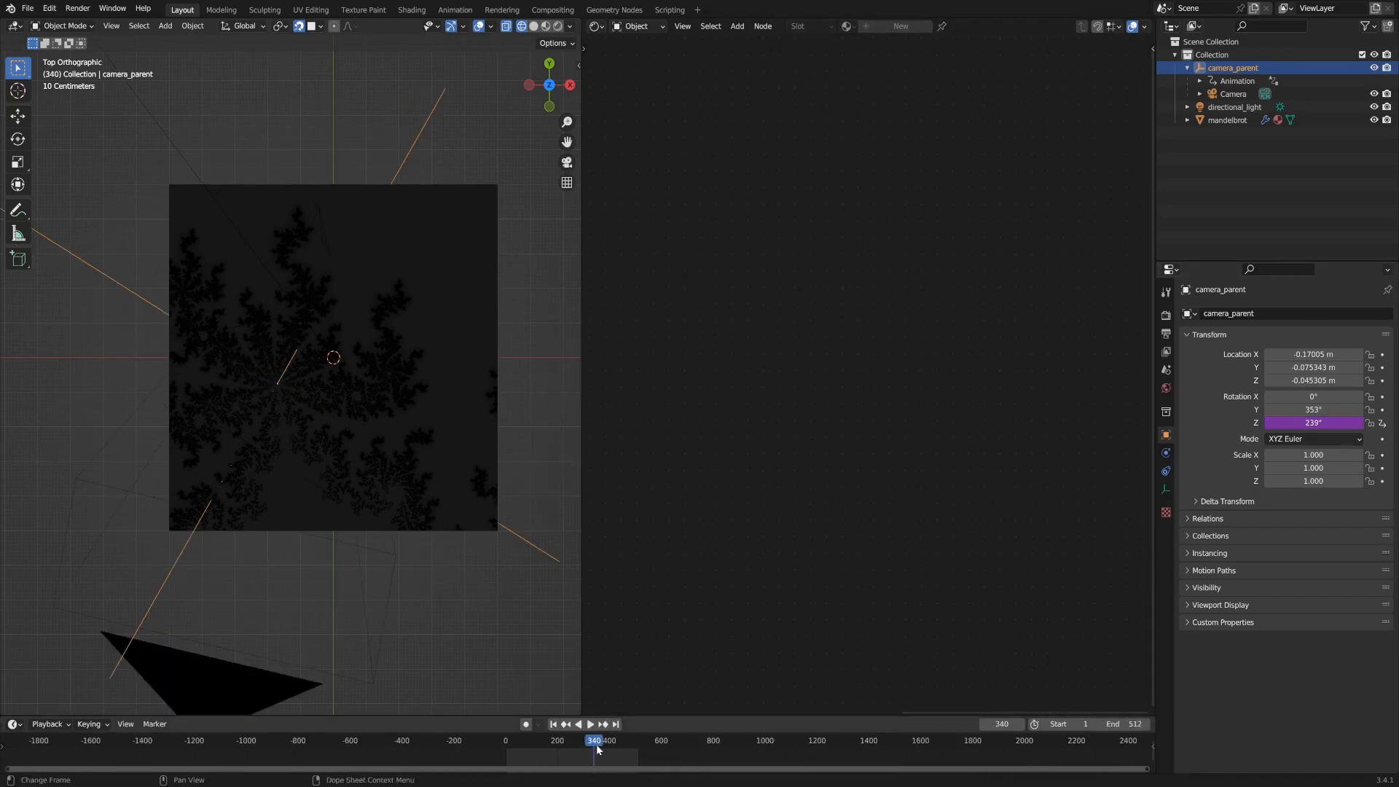
{"action": "left_click_drag", "start_coordinate": [647, 743], "coordinate": [654, 743]}
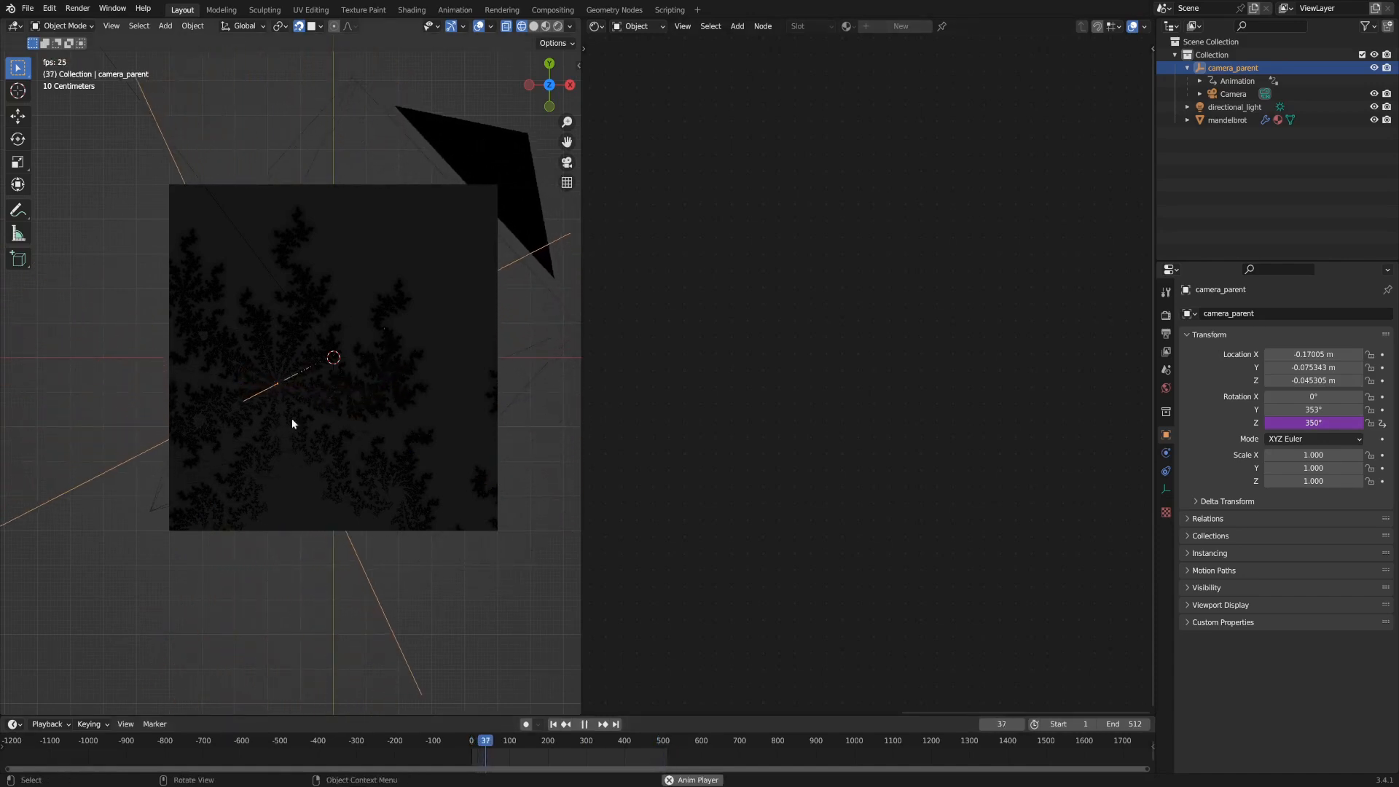
{"action": "left_click", "coordinate": [645, 743]}
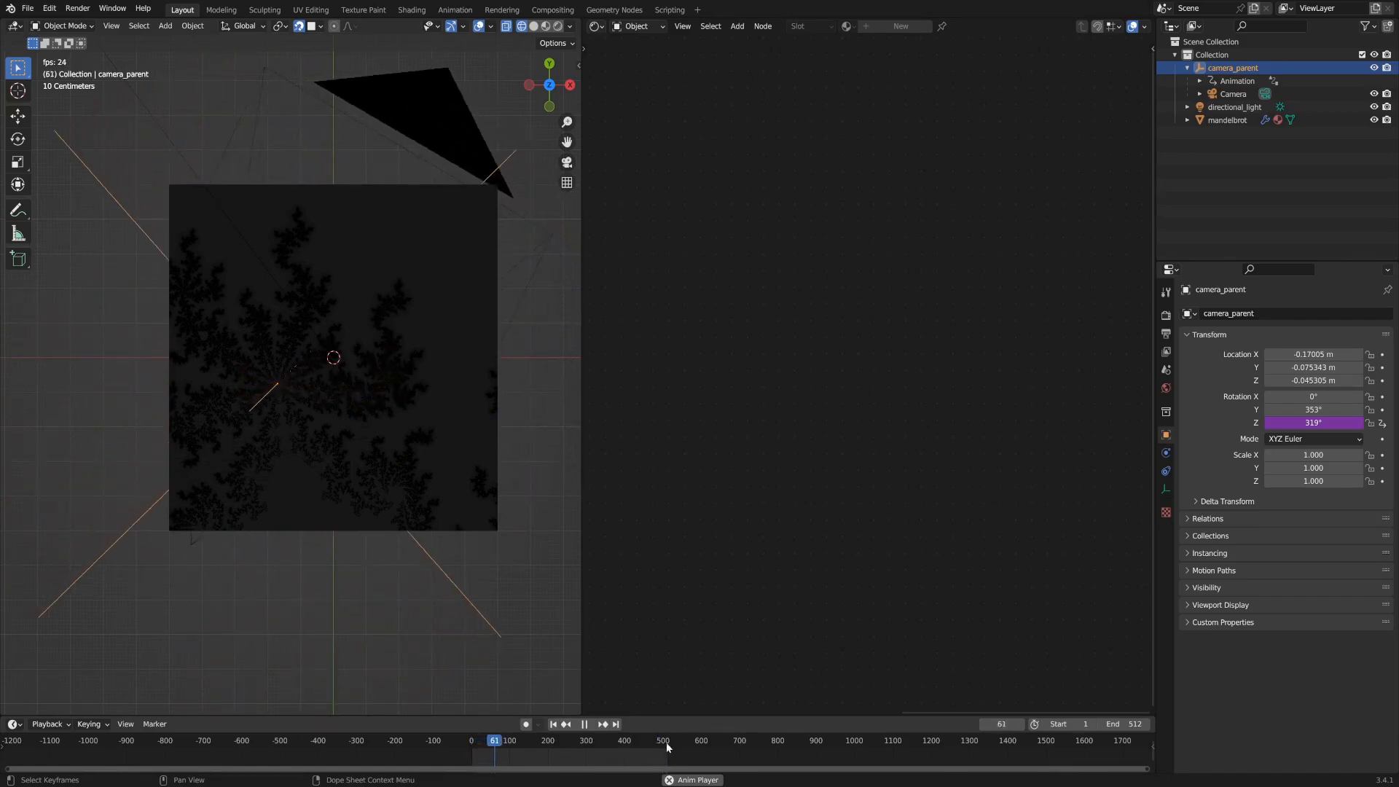
{"action": "key", "text": "space"}
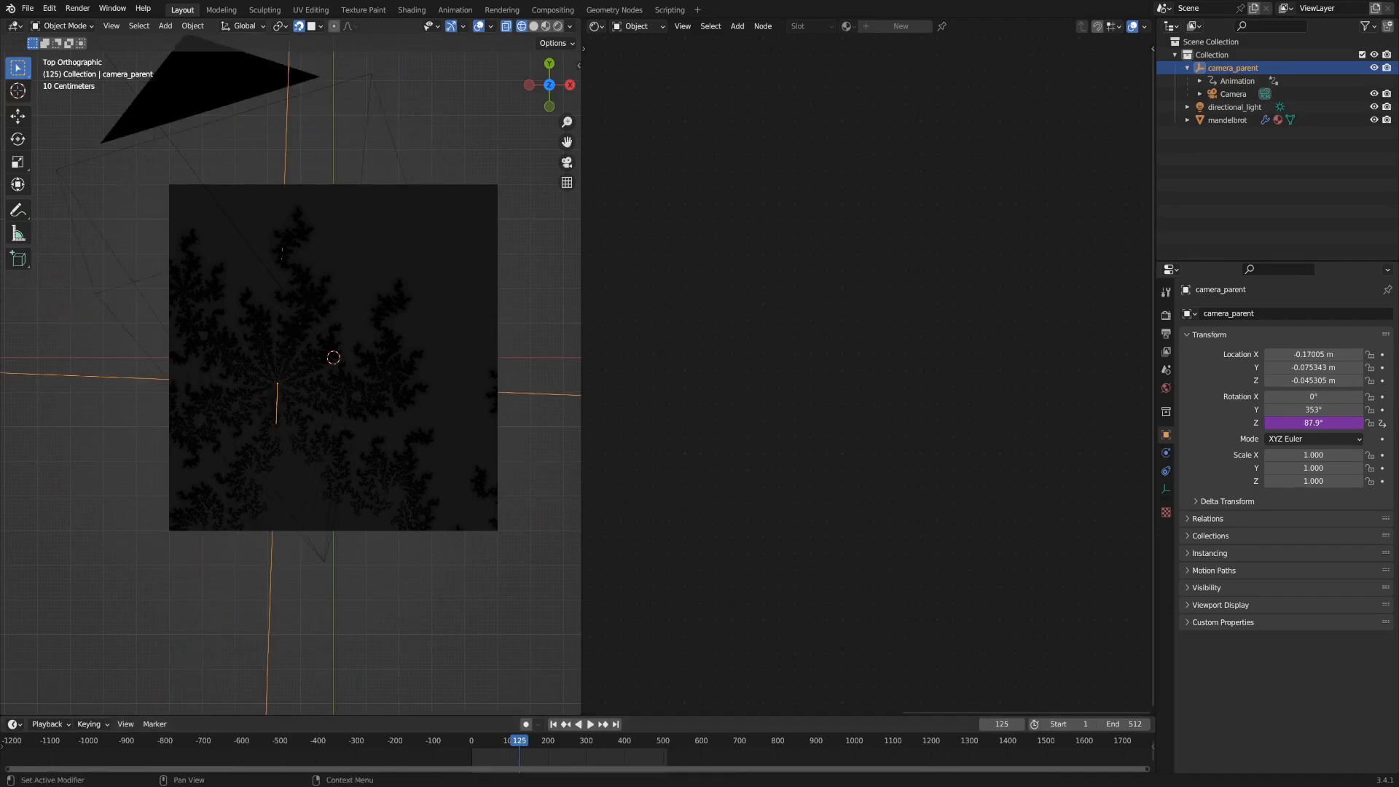
Change camera_parent's Z rotation driver expression to (frame/2048)*pi*2.
{"action": "left_click", "coordinate": [1313, 422]}
{"action": "left_click", "coordinate": [1297, 422]}
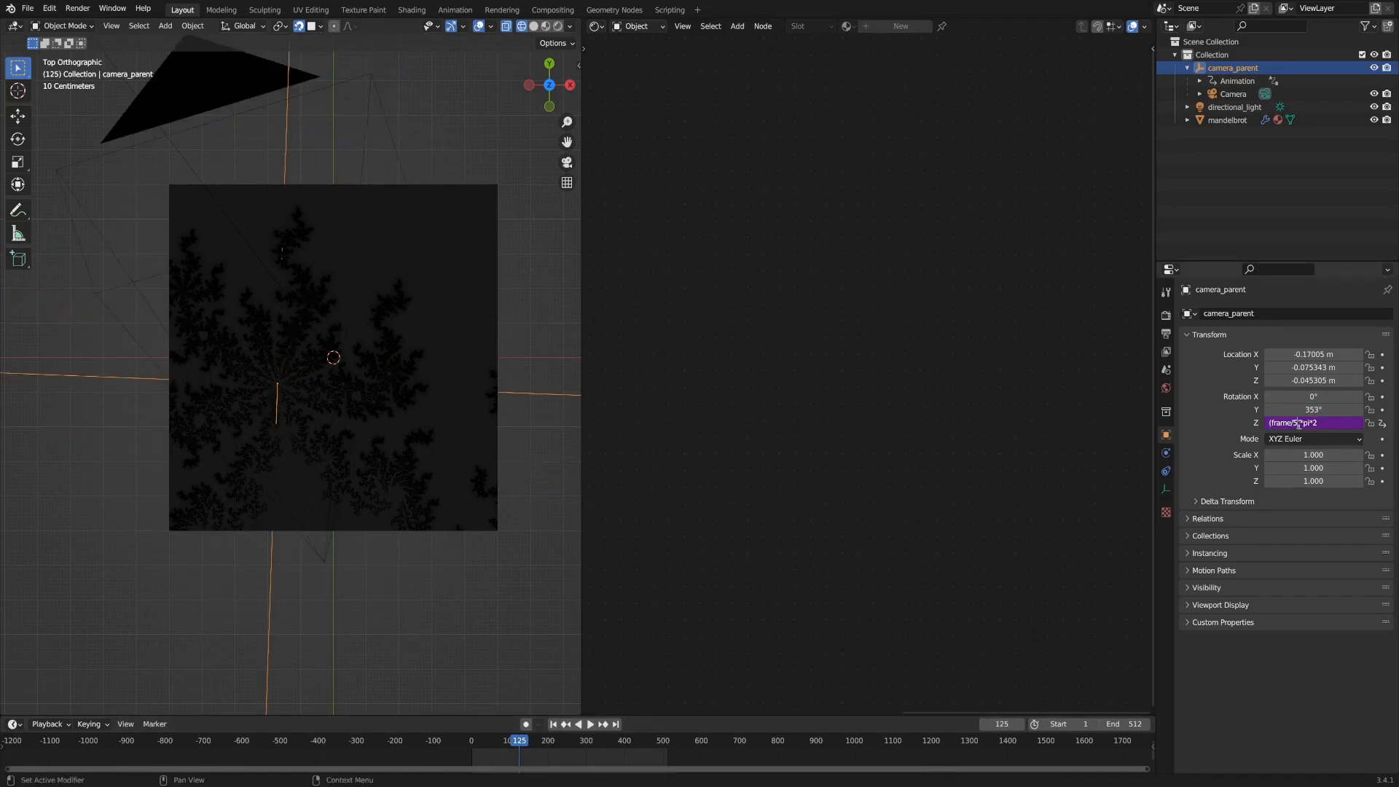
{"action": "type", "text": "2048"}
{"action": "key", "text": "Return"}
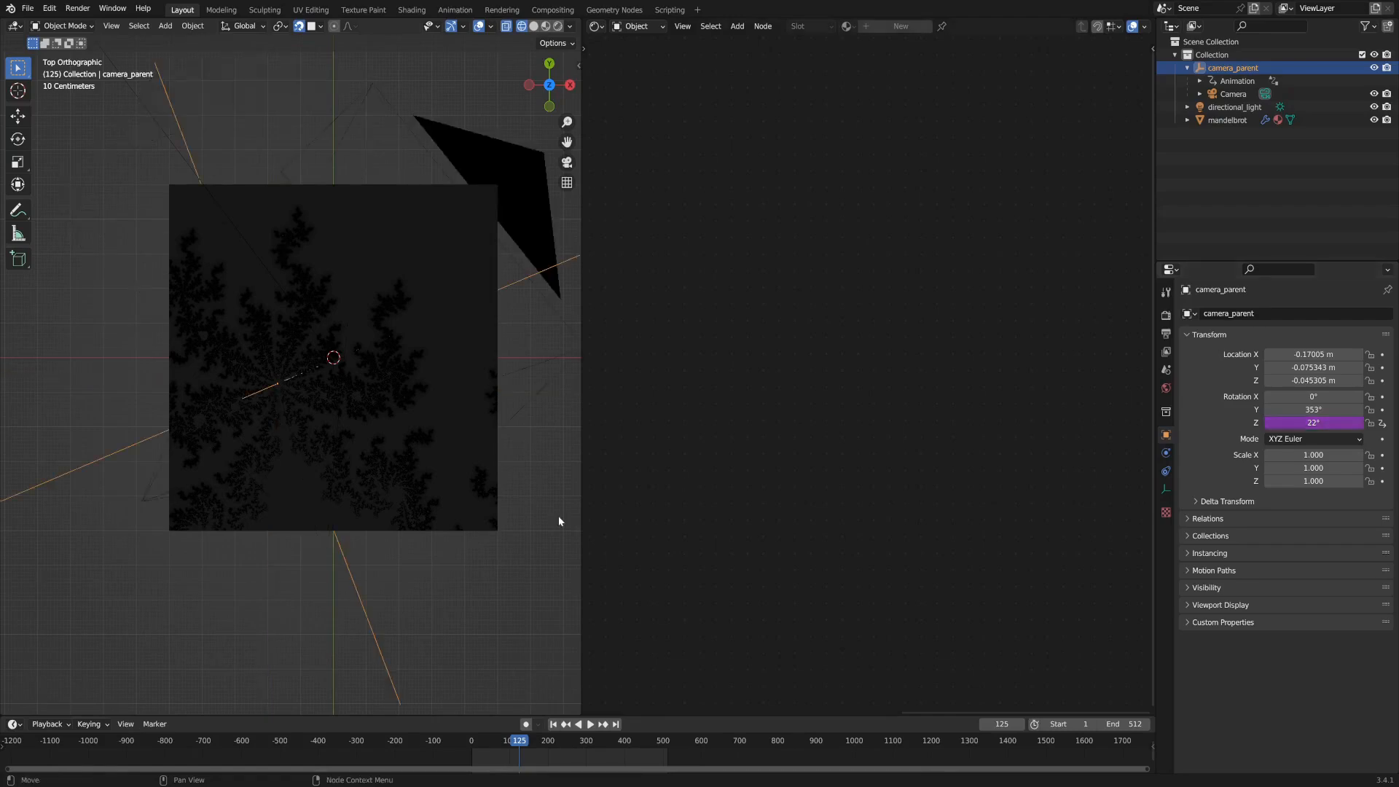
Look through the scene camera in rendered shading and play the animation to check the slower rotation.
{"action": "left_click", "coordinate": [435, 561]}
{"action": "middle_click_drag", "start_coordinate": [435, 562], "coordinate": [442, 554]}
{"action": "key", "text": "KP_0"}
{"action": "key", "text": "space"}
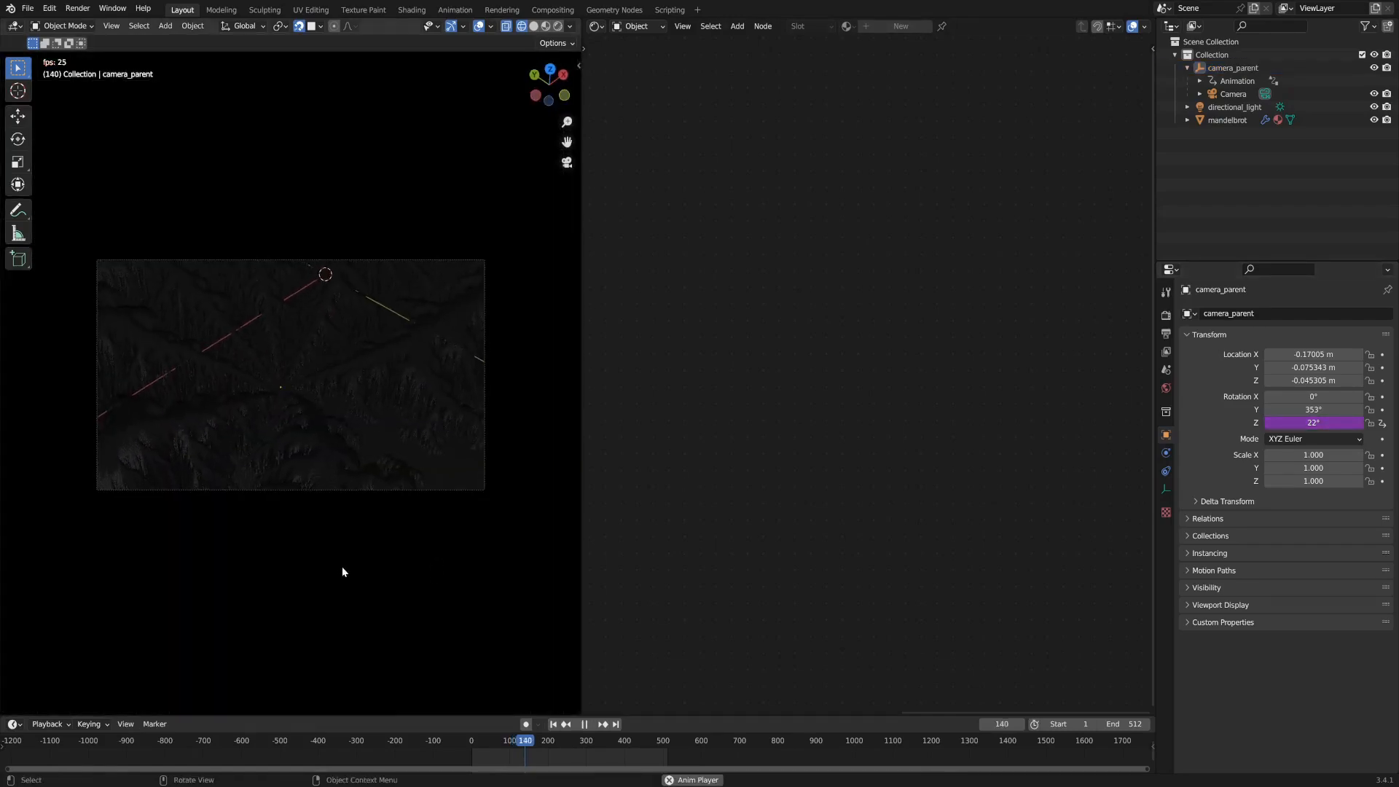
{"action": "key", "text": "z"}
{"action": "left_click", "coordinate": [333, 484]}
{"action": "scroll", "coordinate": [336, 453], "scroll_direction": "up", "scroll_amount": 2}
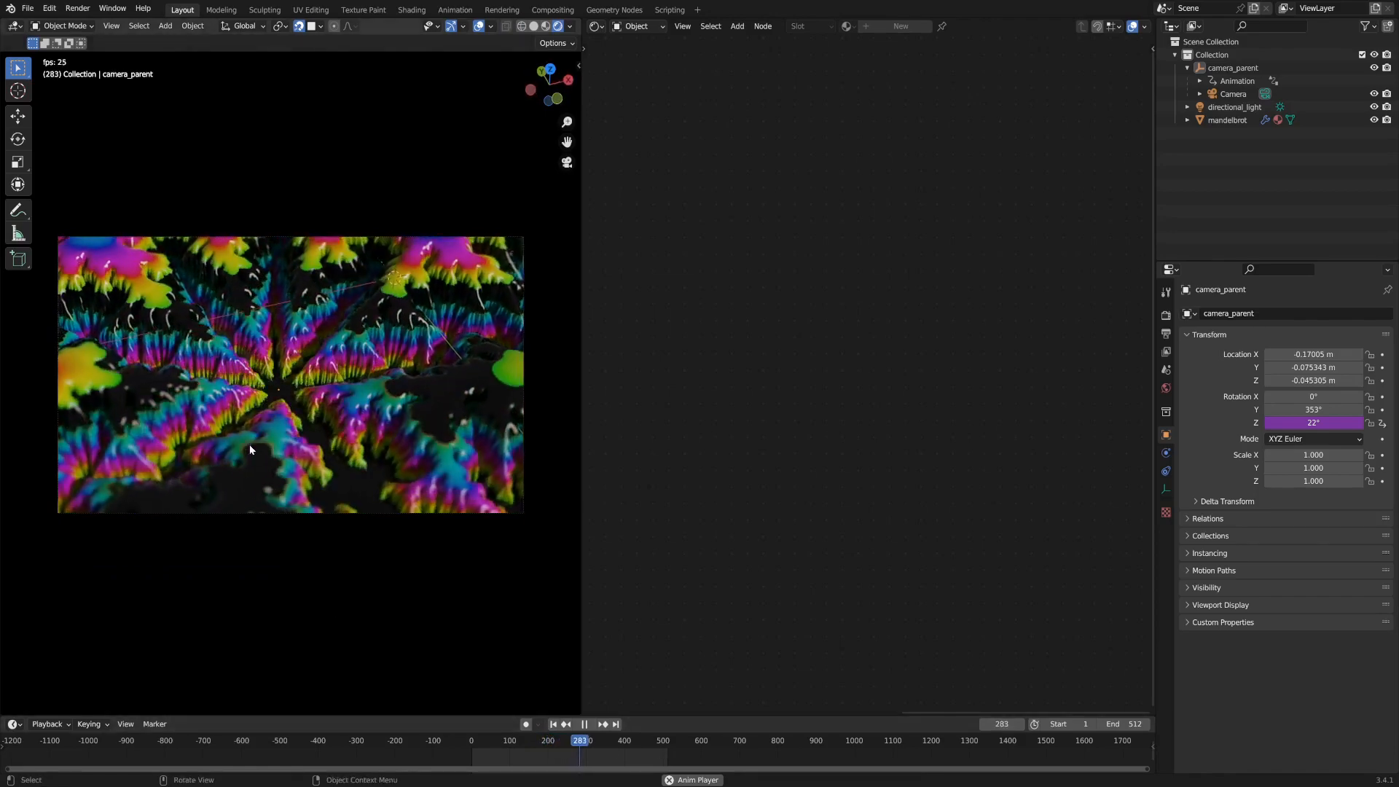
{"action": "key", "text": "space"}
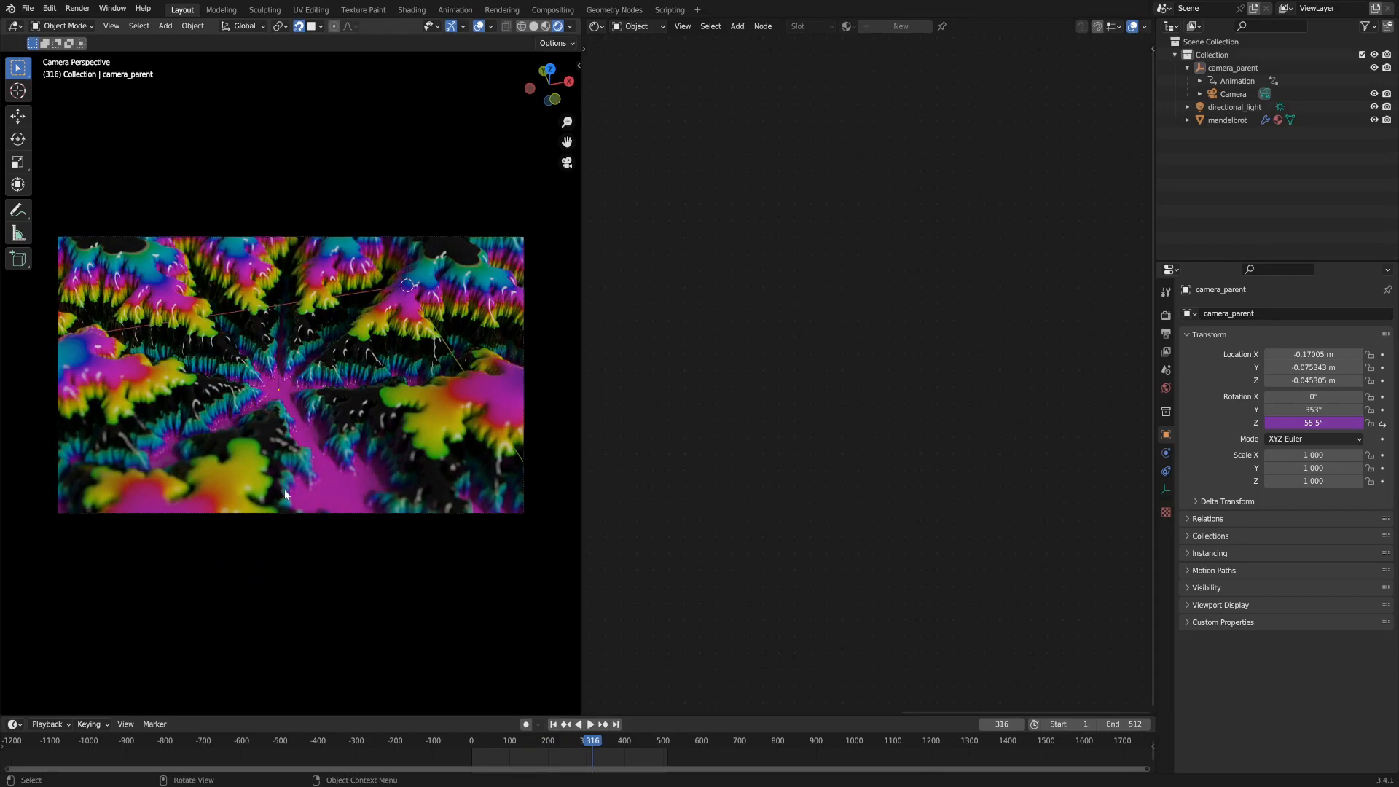
Lock the Camera to the view at frame 0, orbit it to a rotation of about 53°, -8°, 209°, and play the animation.
{"action": "left_click", "coordinate": [1232, 93]}
{"action": "scroll", "coordinate": [386, 419], "scroll_direction": "up", "scroll_amount": 2}
{"action": "scroll", "coordinate": [389, 427], "scroll_direction": "down", "scroll_amount": 1}
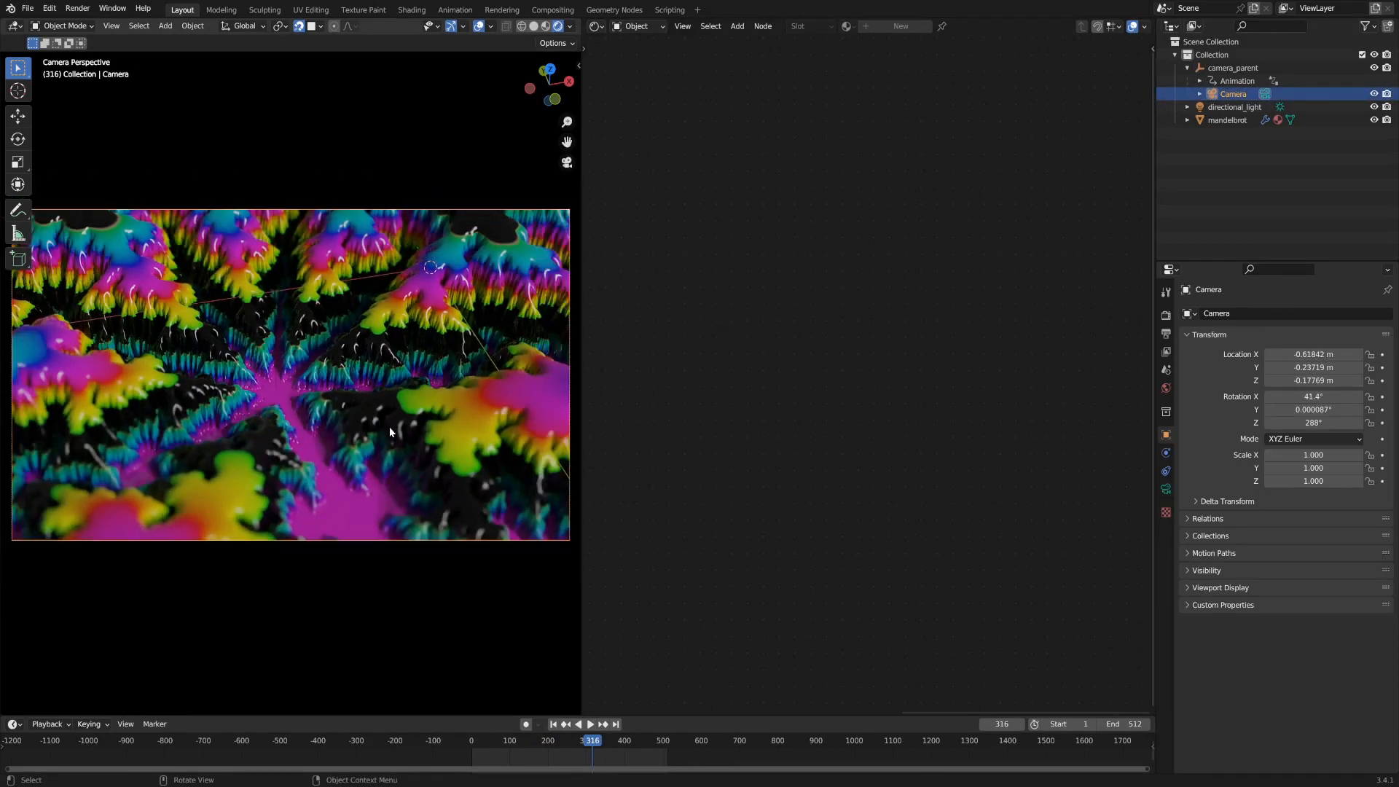
{"action": "mouse_move", "coordinate": [523, 747]}
{"action": "left_mouse_down"}
{"action": "mouse_move", "coordinate": [465, 747]}
{"action": "mouse_move", "coordinate": [542, 750]}
{"action": "mouse_move", "coordinate": [509, 748]}
{"action": "left_mouse_up"}
{"action": "key", "text": "Escape"}
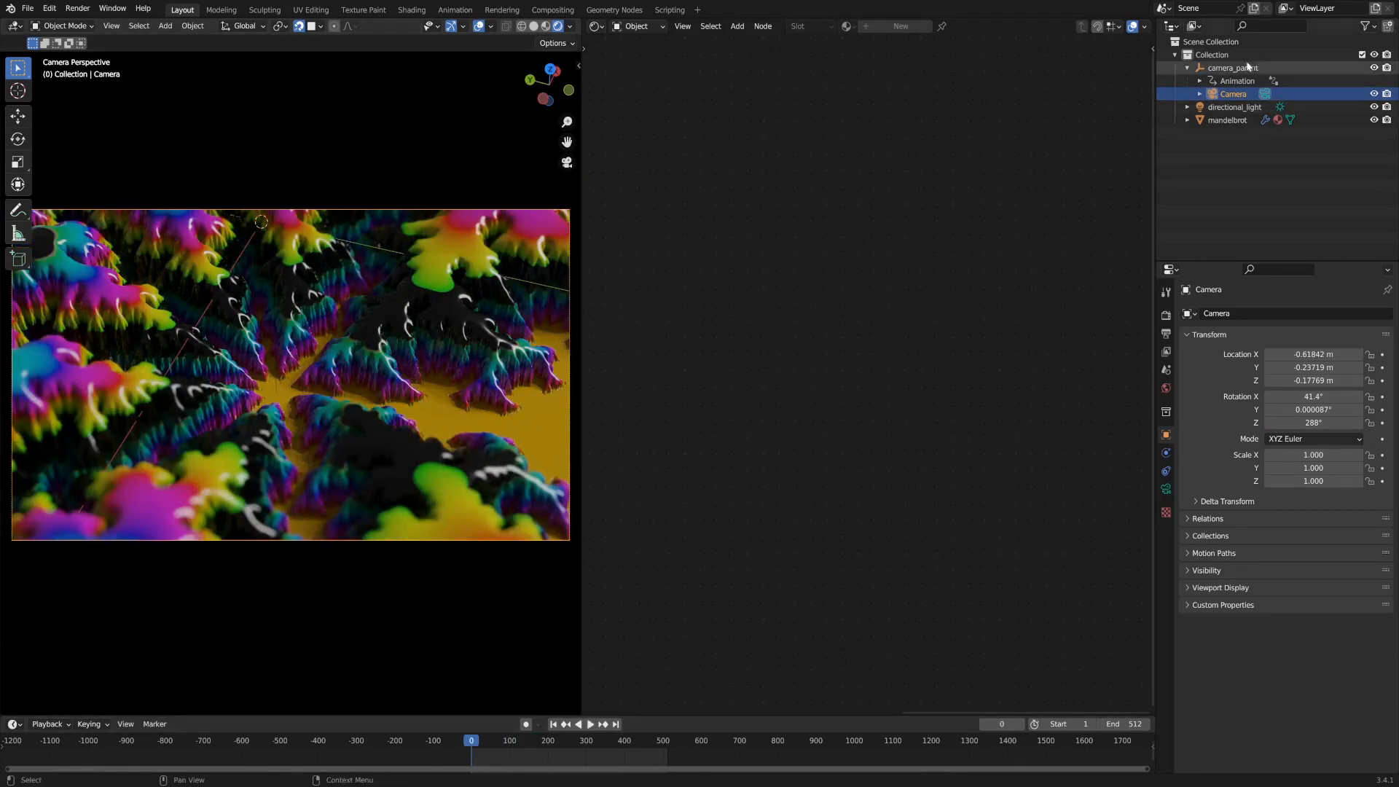
{"action": "key", "text": "n"}
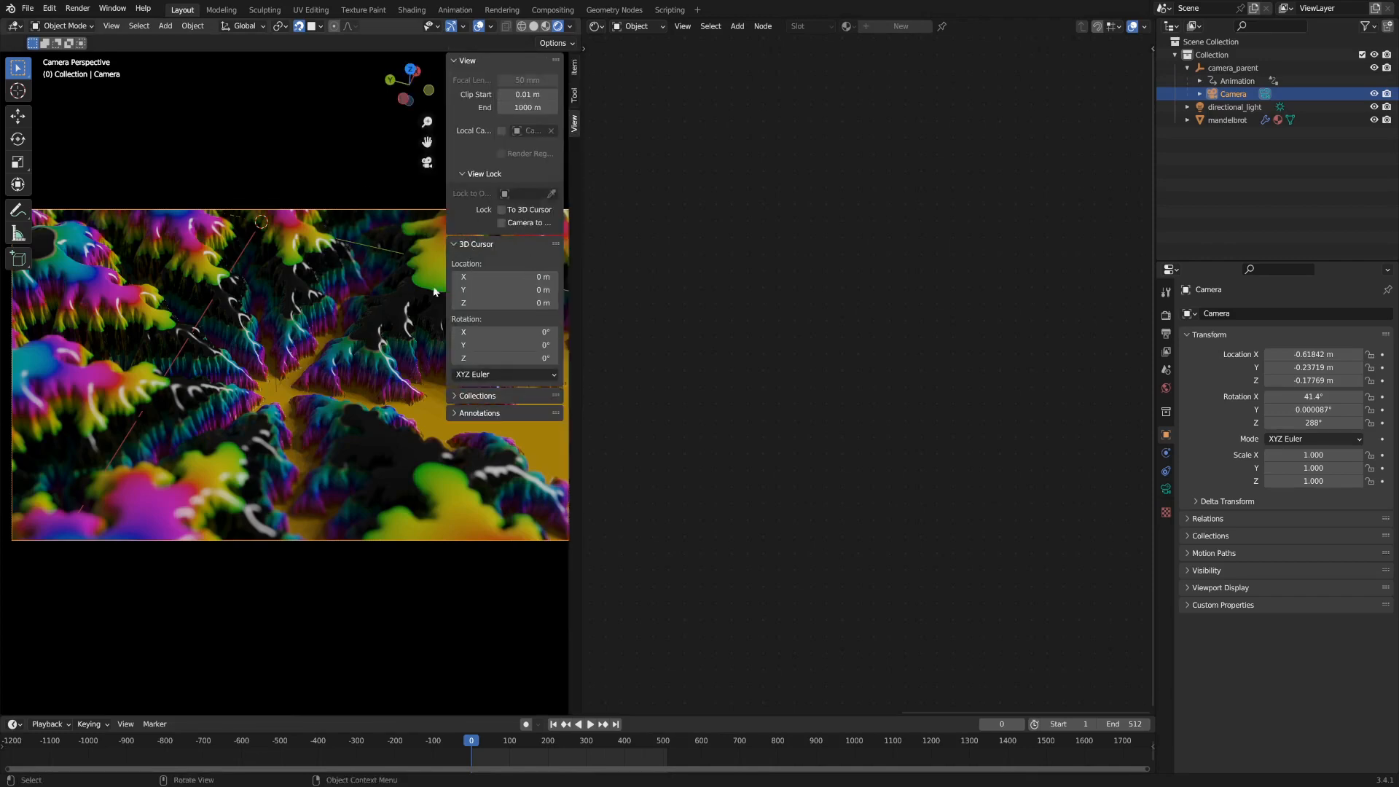
{"action": "left_click", "coordinate": [501, 222]}
{"action": "key", "text": "n"}
{"action": "middle_click_drag", "start_coordinate": [296, 391], "coordinate": [352, 412]}
{"action": "scroll", "coordinate": [374, 360], "scroll_direction": "up", "scroll_amount": 2}
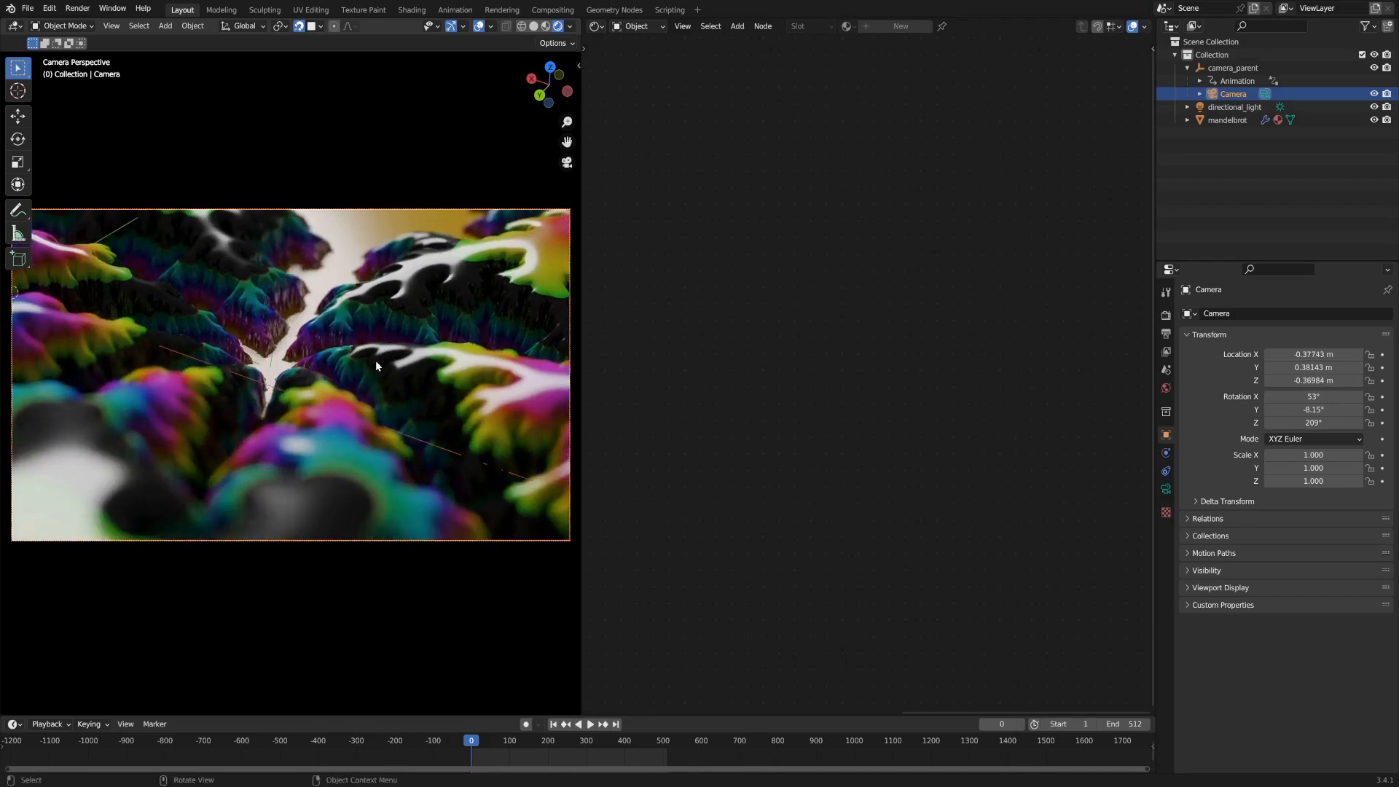
{"action": "key", "text": "space"}
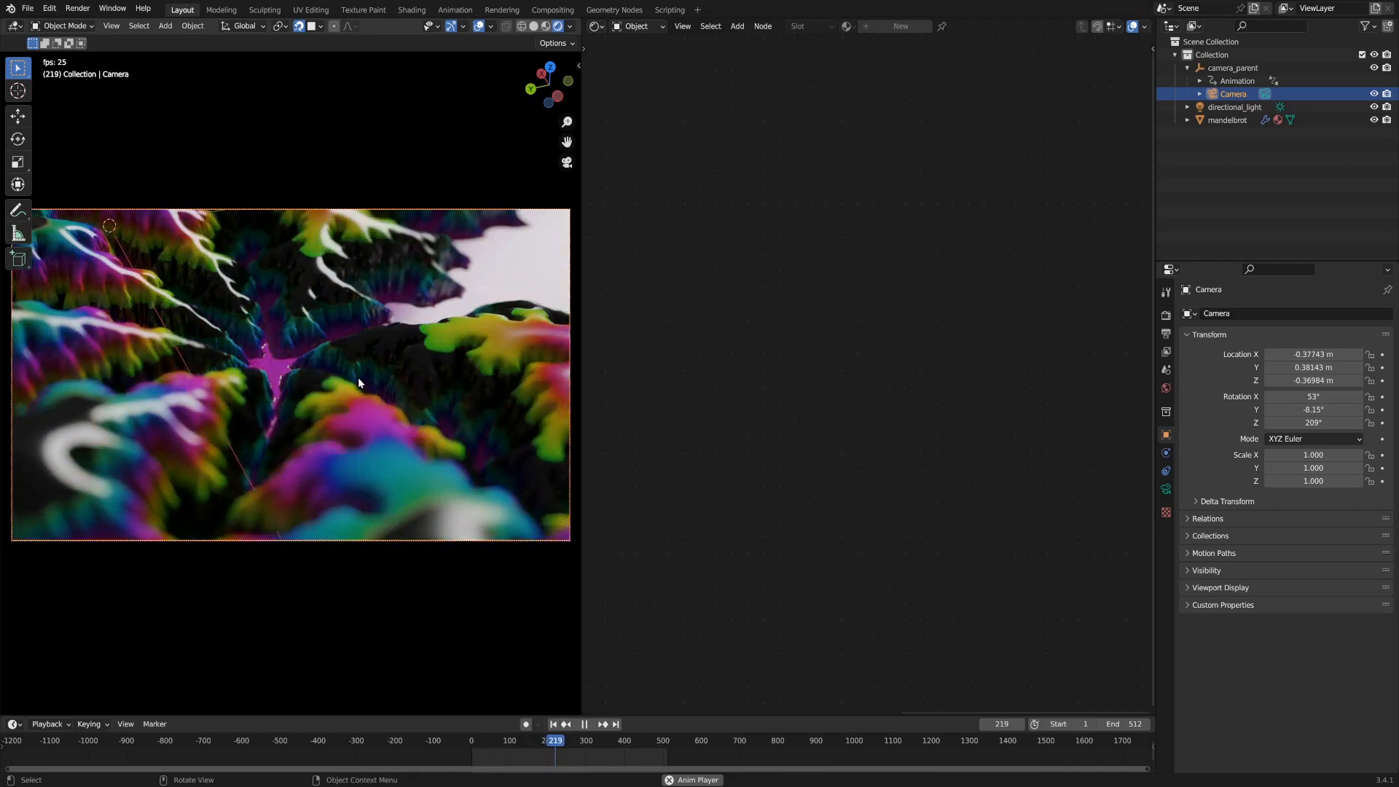
{"action": "key", "text": "Escape"}
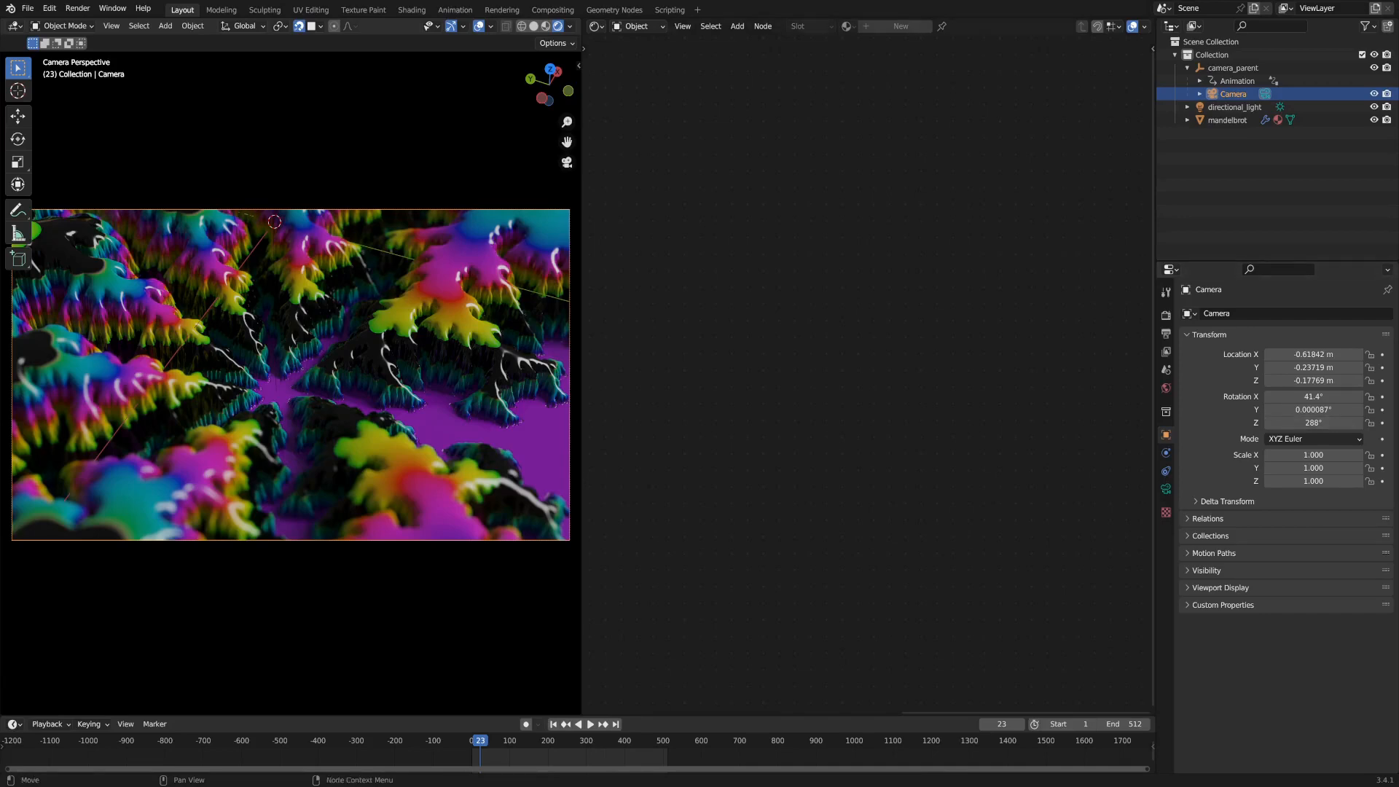
Select the mandelbrot mesh and show its mandelbrot_displace modifier and full geometry node tree.
{"action": "left_click", "coordinate": [1227, 119]}
{"action": "key", "text": "KP_Decimal"}
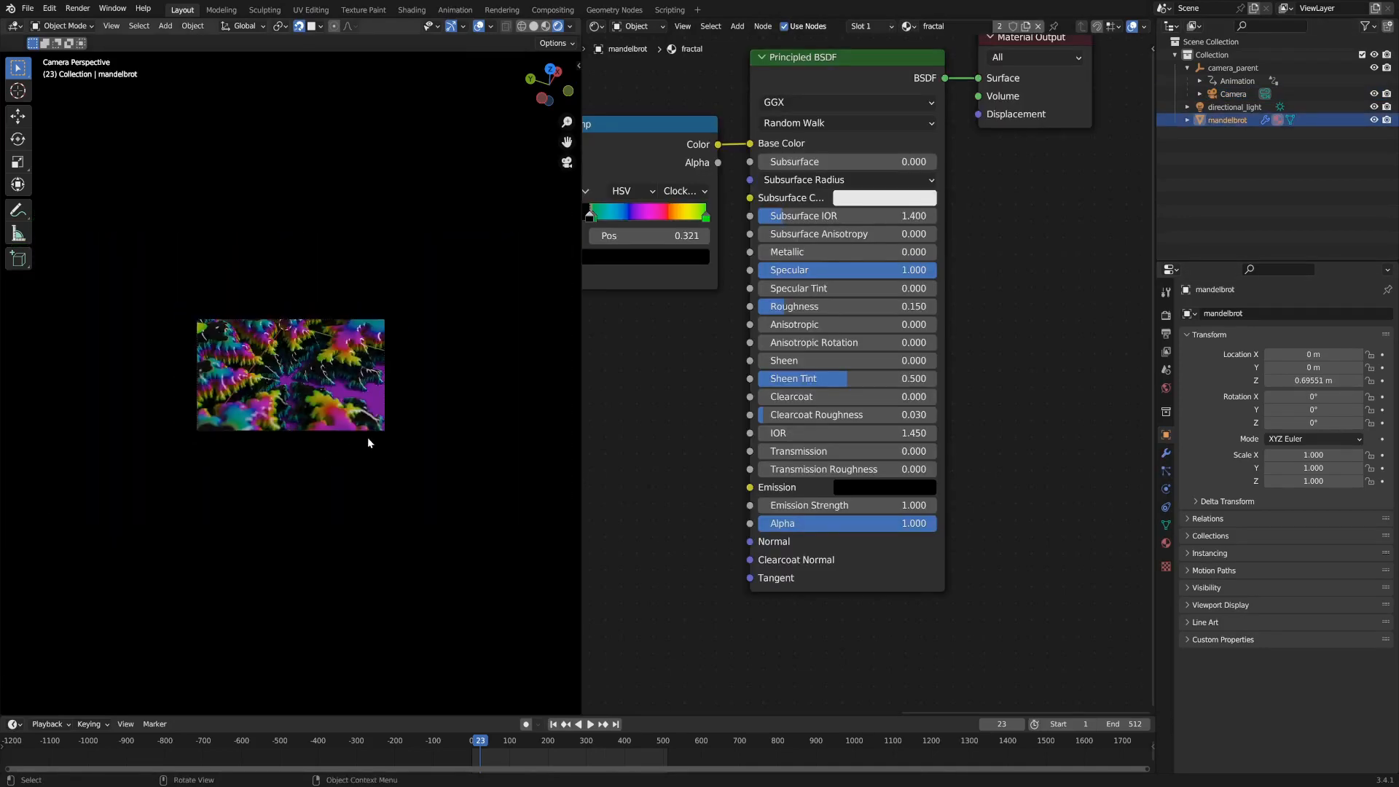
{"action": "key", "text": "z"}
{"action": "left_click", "coordinate": [406, 447]}
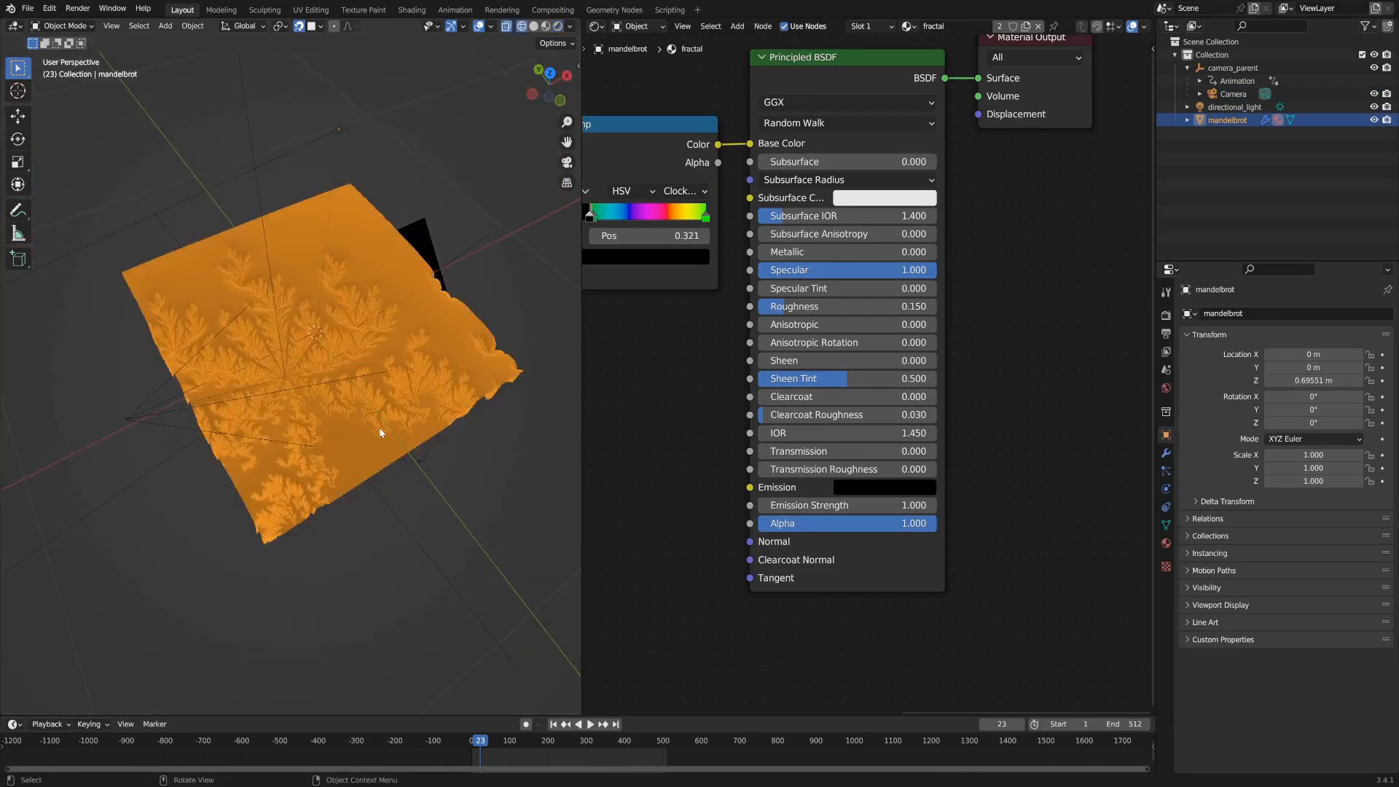
{"action": "left_click", "coordinate": [1165, 456]}
{"action": "left_click", "coordinate": [1186, 335]}
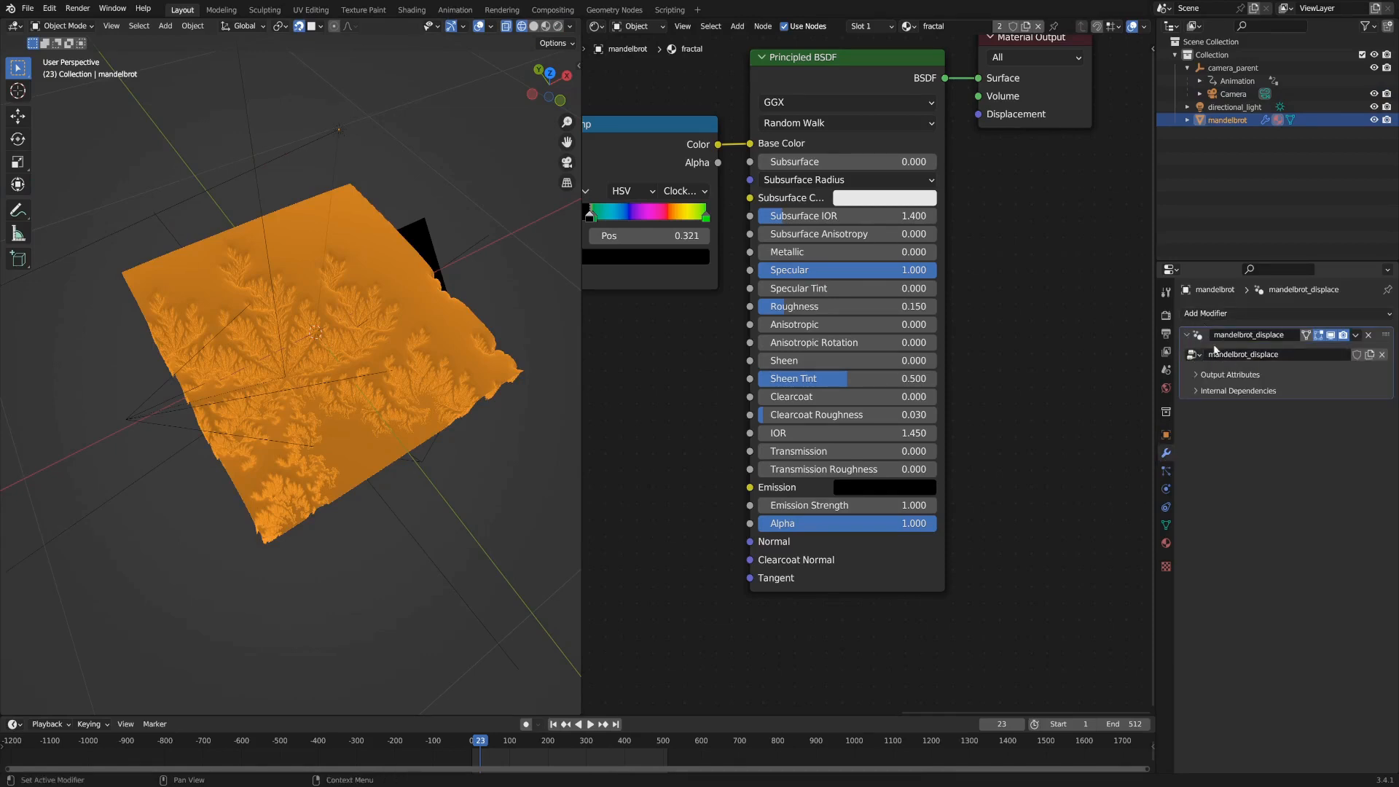
{"action": "left_click", "coordinate": [596, 27]}
{"action": "left_click", "coordinate": [634, 131]}
{"action": "scroll", "coordinate": [845, 440], "scroll_direction": "down", "scroll_amount": 6}
{"action": "scroll", "coordinate": [852, 444], "scroll_direction": "up", "scroll_amount": 2}
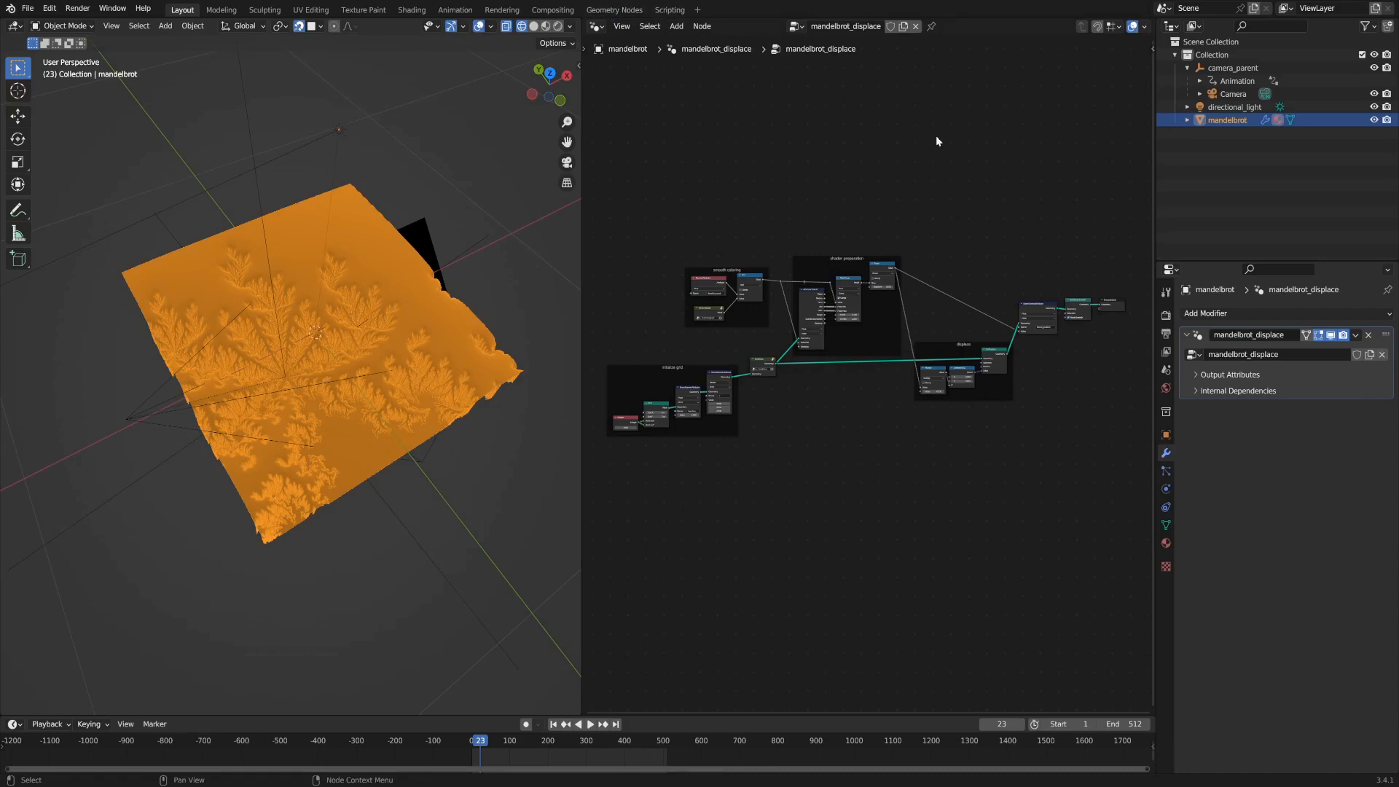
Show the fractal material's settings and shader nodes, with the properties area widened.
{"action": "left_click", "coordinate": [1164, 542]}
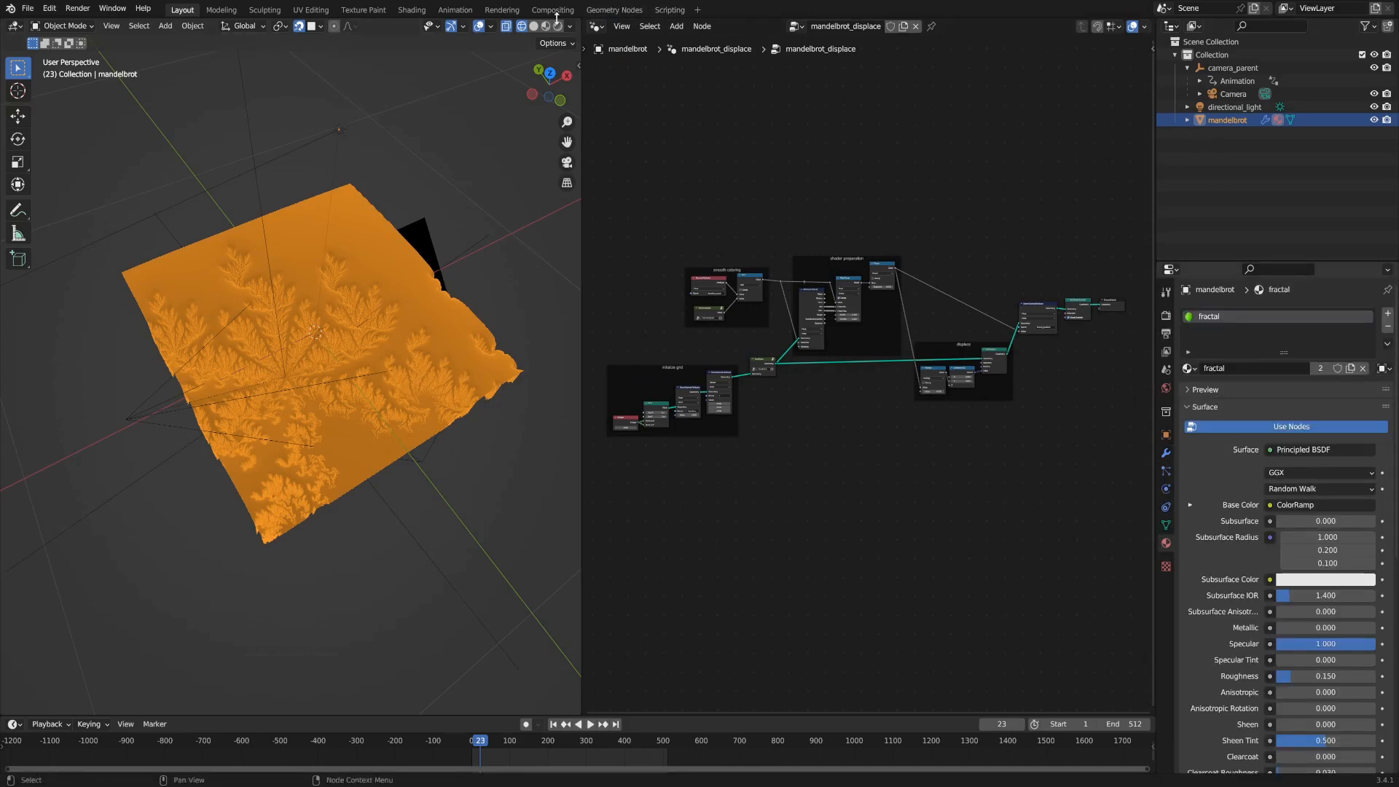
{"action": "left_click", "coordinate": [596, 27]}
{"action": "left_click", "coordinate": [640, 155]}
{"action": "scroll", "coordinate": [853, 359], "scroll_direction": "up", "scroll_amount": 5}
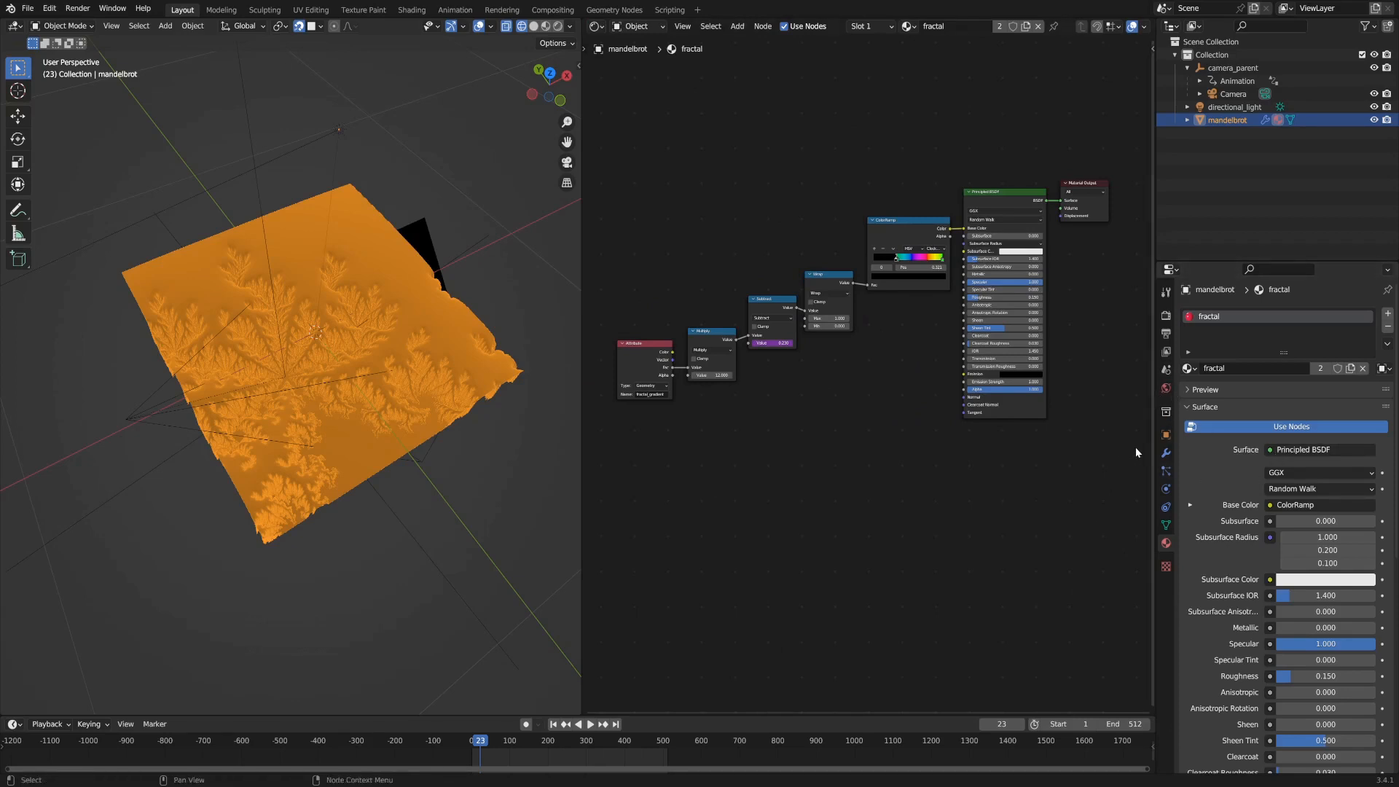
{"action": "left_click_drag", "start_coordinate": [1154, 452], "coordinate": [1055, 452]}
Switch the fractal material slot's link to Data and back to Object.
{"action": "left_click", "coordinate": [1384, 369]}
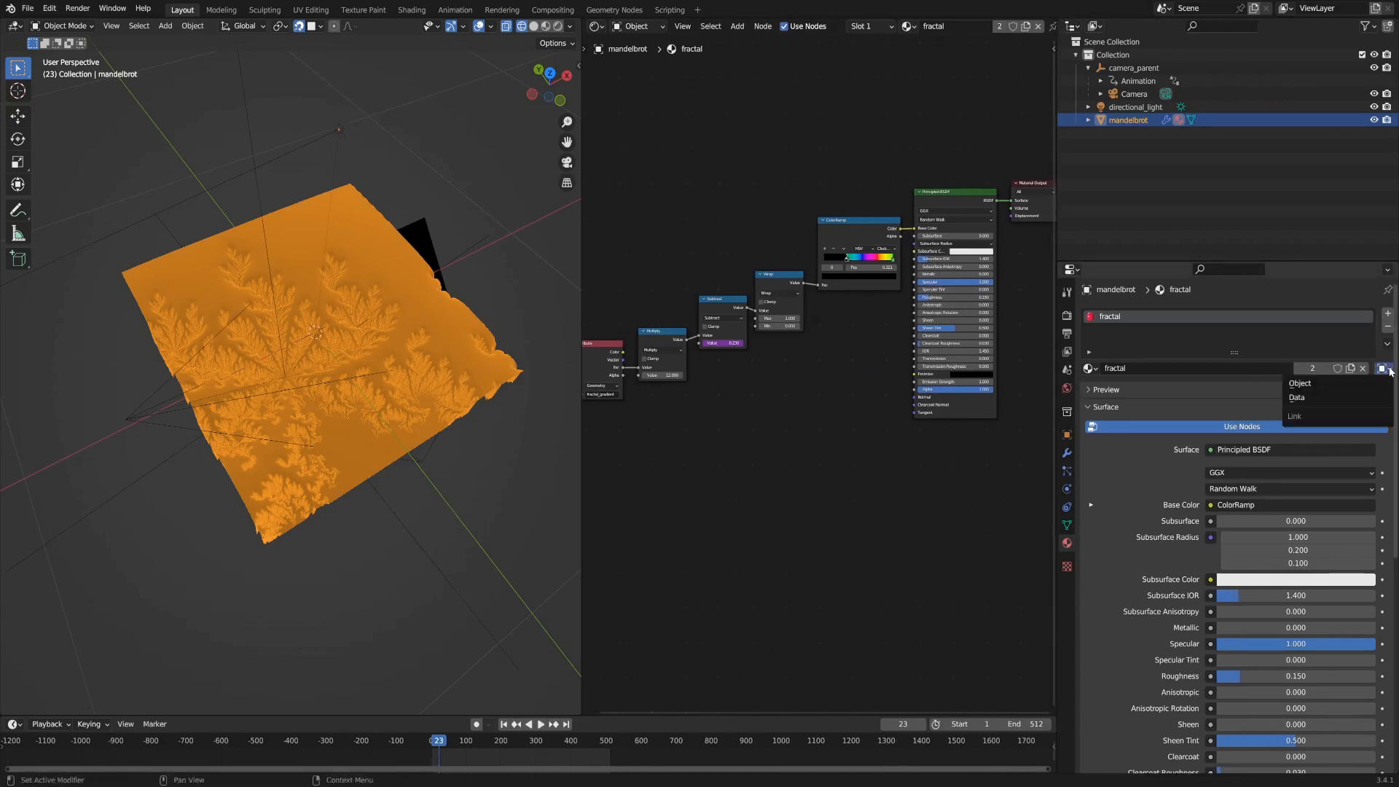
{"action": "left_click", "coordinate": [1384, 370]}
{"action": "left_click", "coordinate": [1344, 398]}
{"action": "left_click", "coordinate": [1379, 370]}
{"action": "left_click", "coordinate": [1357, 383]}
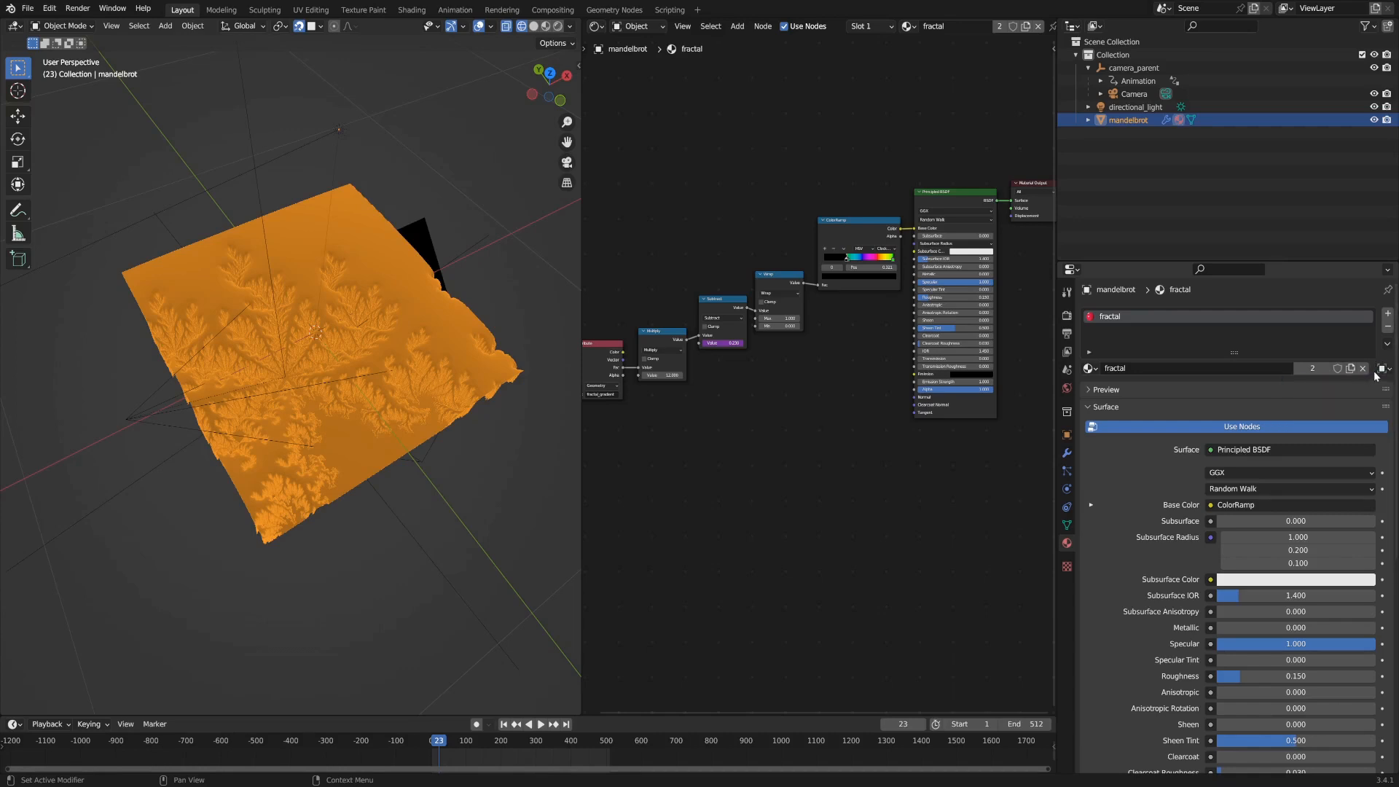
Inspect the fractal surface up close in rendered shading alongside its shader nodes.
{"action": "scroll", "coordinate": [853, 397], "scroll_direction": "down", "scroll_amount": 3}
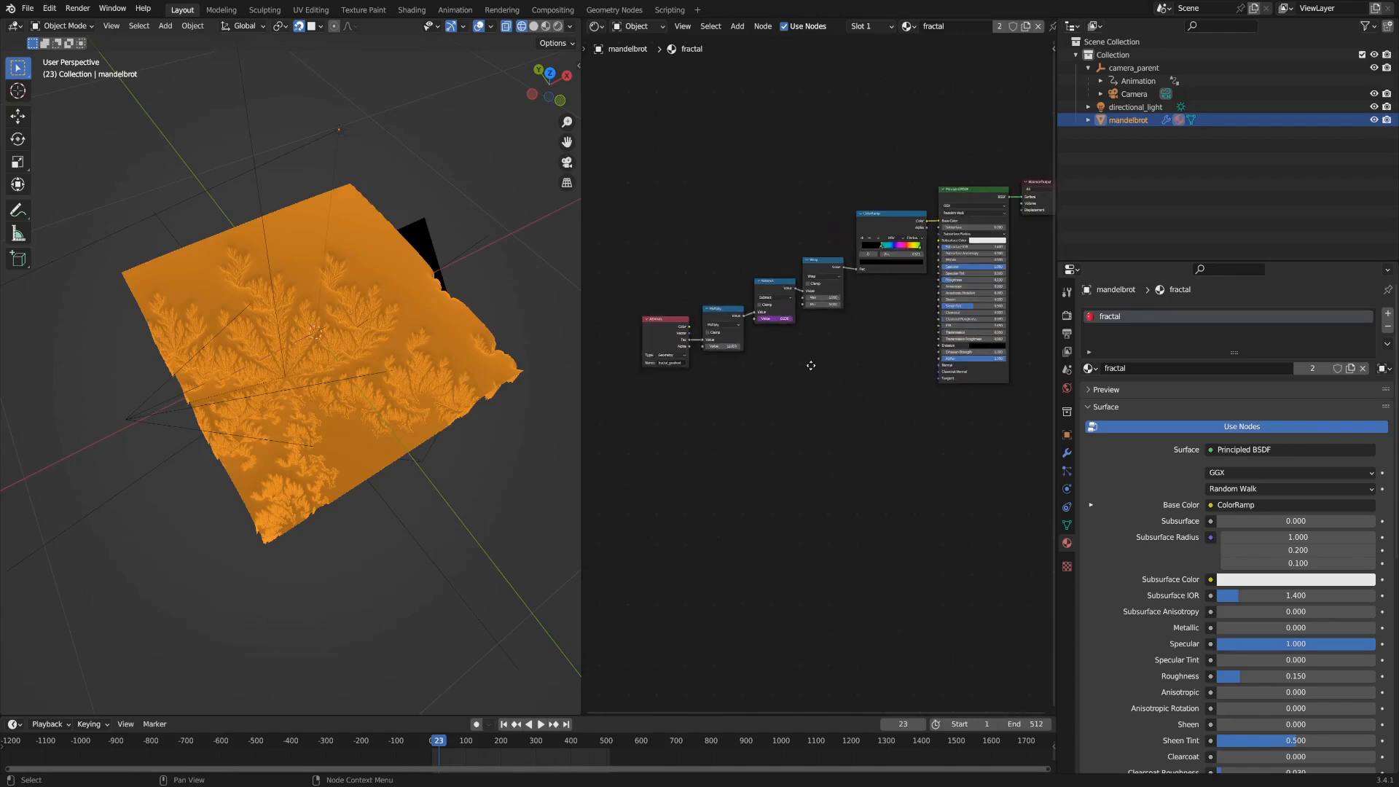
{"action": "left_click", "coordinate": [595, 26]}
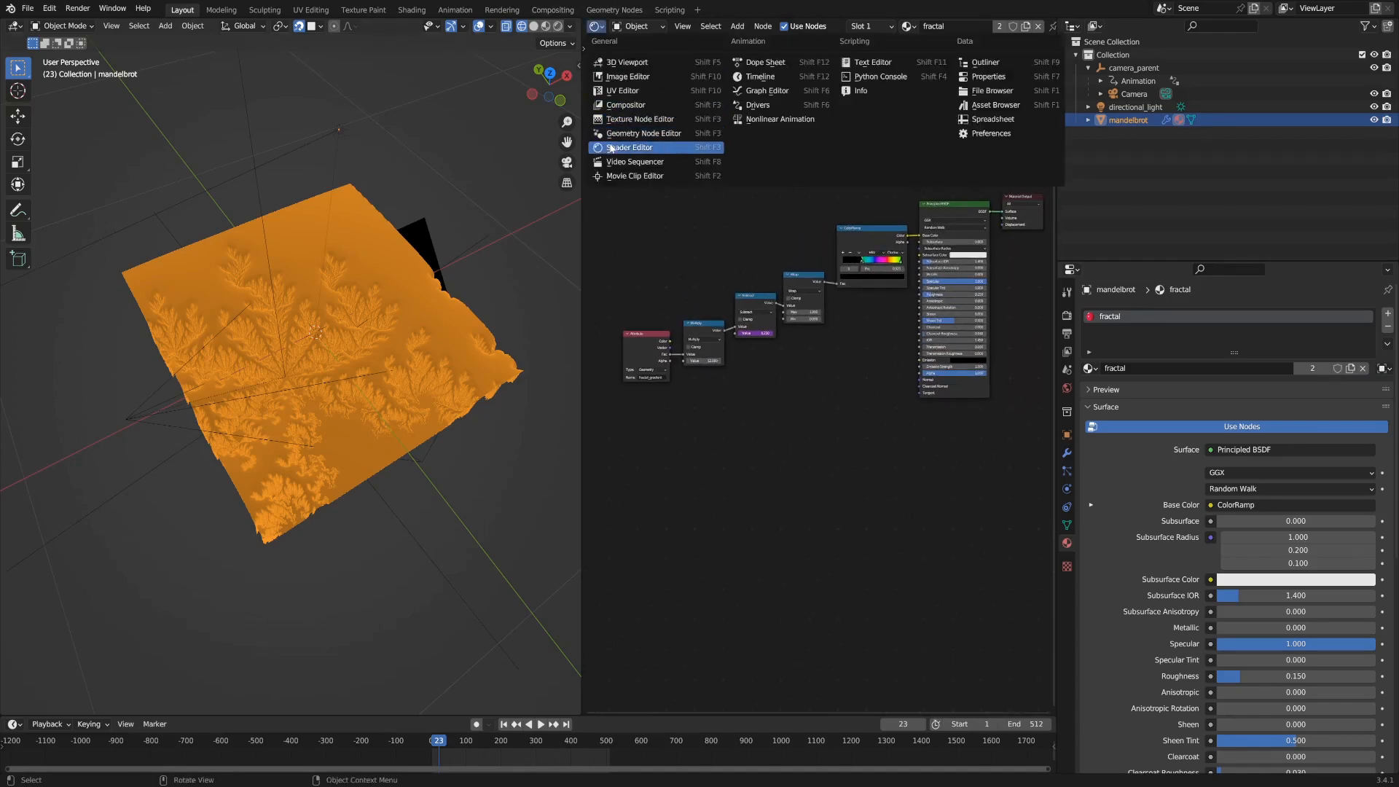
{"action": "left_click", "coordinate": [610, 148]}
{"action": "key", "text": "z"}
{"action": "middle_click_drag", "start_coordinate": [408, 408], "coordinate": [422, 340]}
{"action": "scroll", "coordinate": [423, 340], "scroll_direction": "up", "scroll_amount": 5}
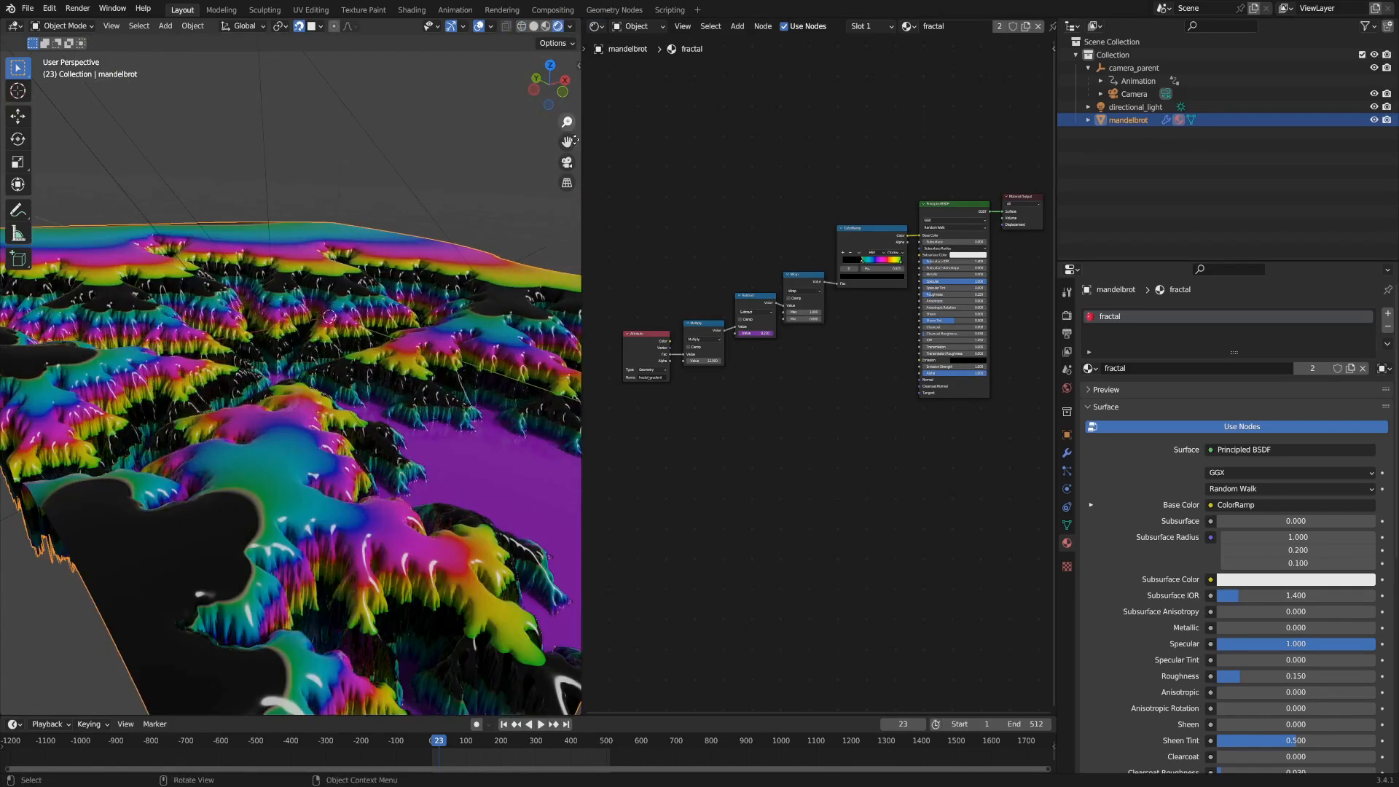
Reopen the mandelbrot_displace geometry node tree and examine the nodes leading into Group Output.
{"action": "left_click", "coordinate": [594, 28]}
{"action": "left_click", "coordinate": [647, 138]}
{"action": "scroll", "coordinate": [788, 270], "scroll_direction": "down", "scroll_amount": 5}
{"action": "middle_click_drag", "start_coordinate": [867, 284], "coordinate": [727, 304]}
{"action": "scroll", "coordinate": [767, 353], "scroll_direction": "up", "scroll_amount": 11}
{"action": "middle_click_drag", "start_coordinate": [769, 354], "coordinate": [1015, 348]}
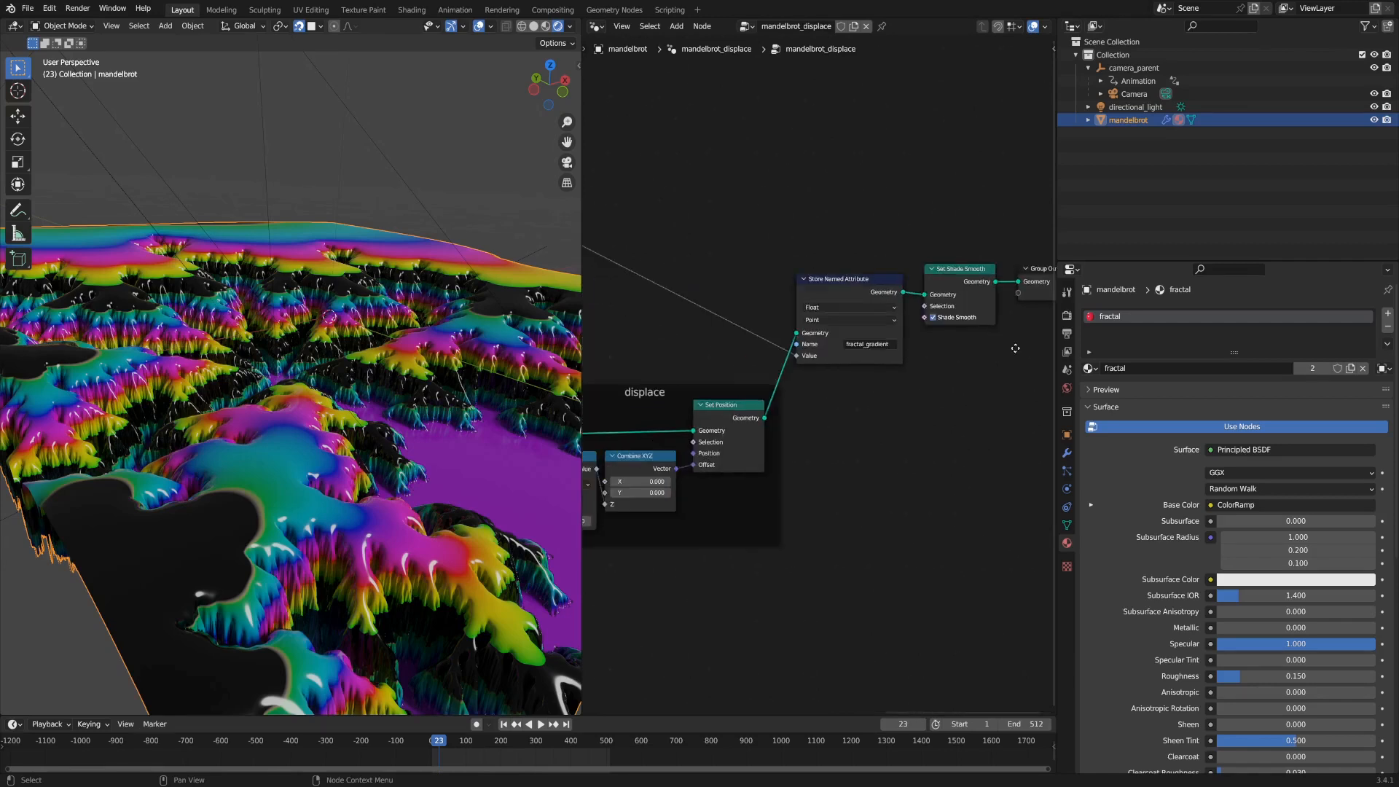
{"action": "scroll", "coordinate": [1009, 347], "scroll_direction": "down", "scroll_amount": 4}
{"action": "scroll", "coordinate": [952, 348], "scroll_direction": "up", "scroll_amount": 8}
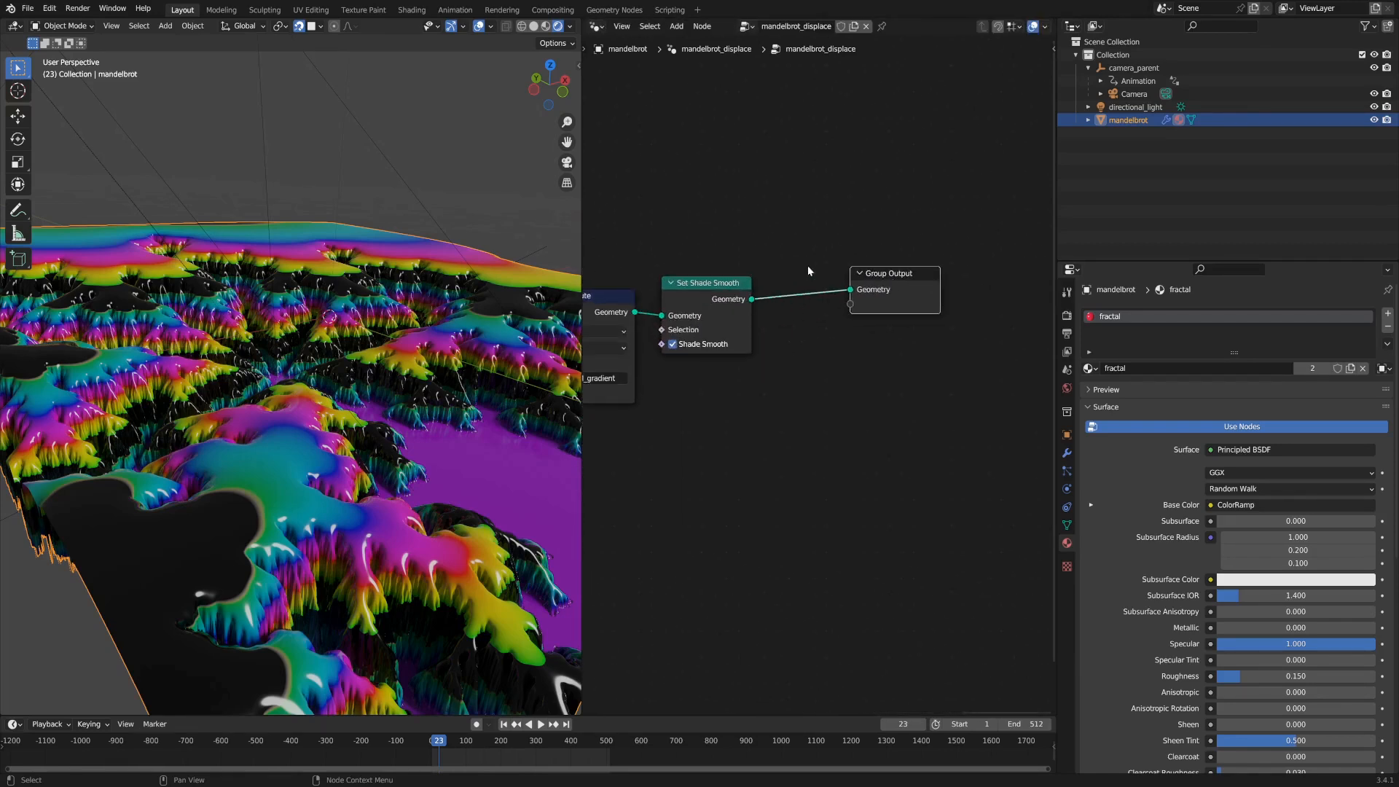
Add a Set Material node beside the Set Shade Smooth and Group Output nodes.
{"action": "key", "text": "shift+a"}
{"action": "mouse_move", "coordinate": [758, 389]}
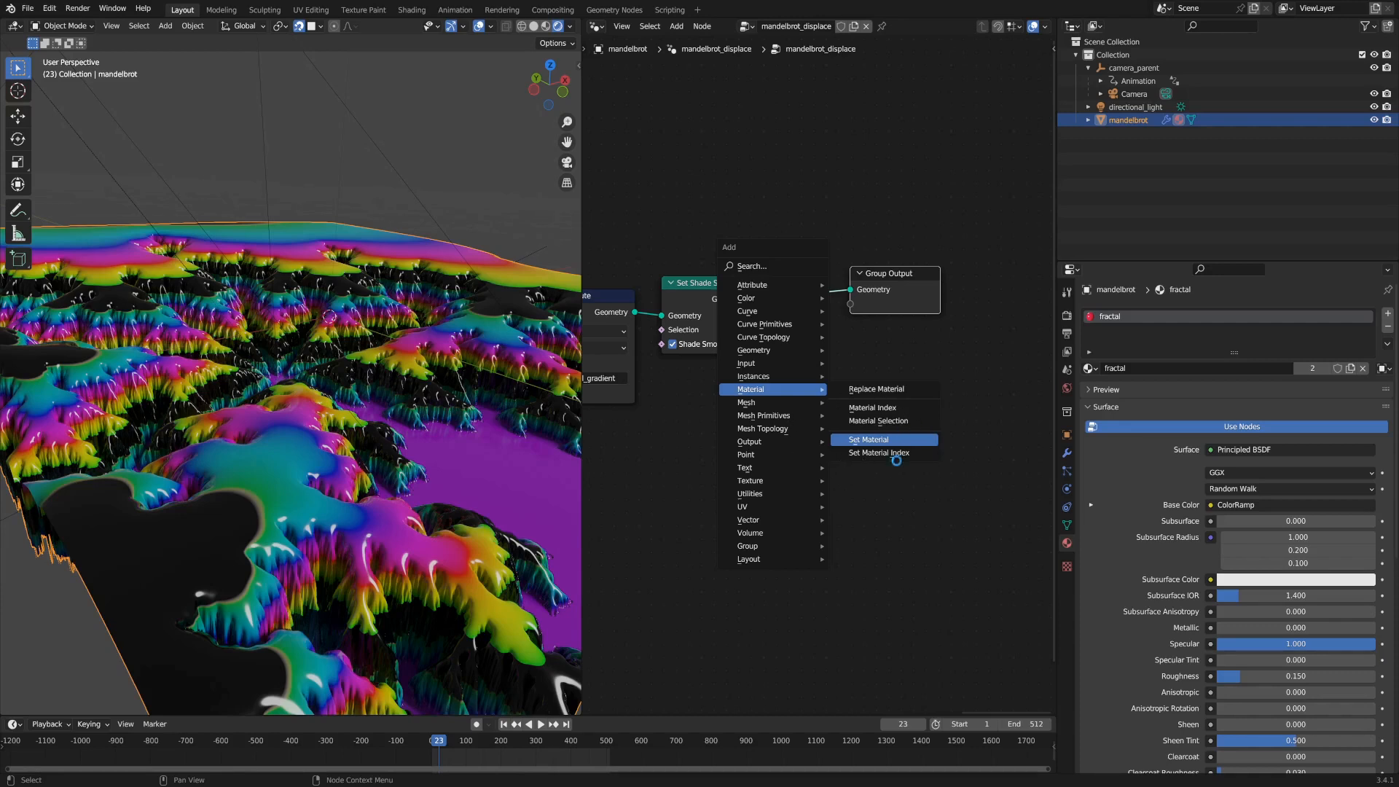
{"action": "left_click", "coordinate": [866, 440]}
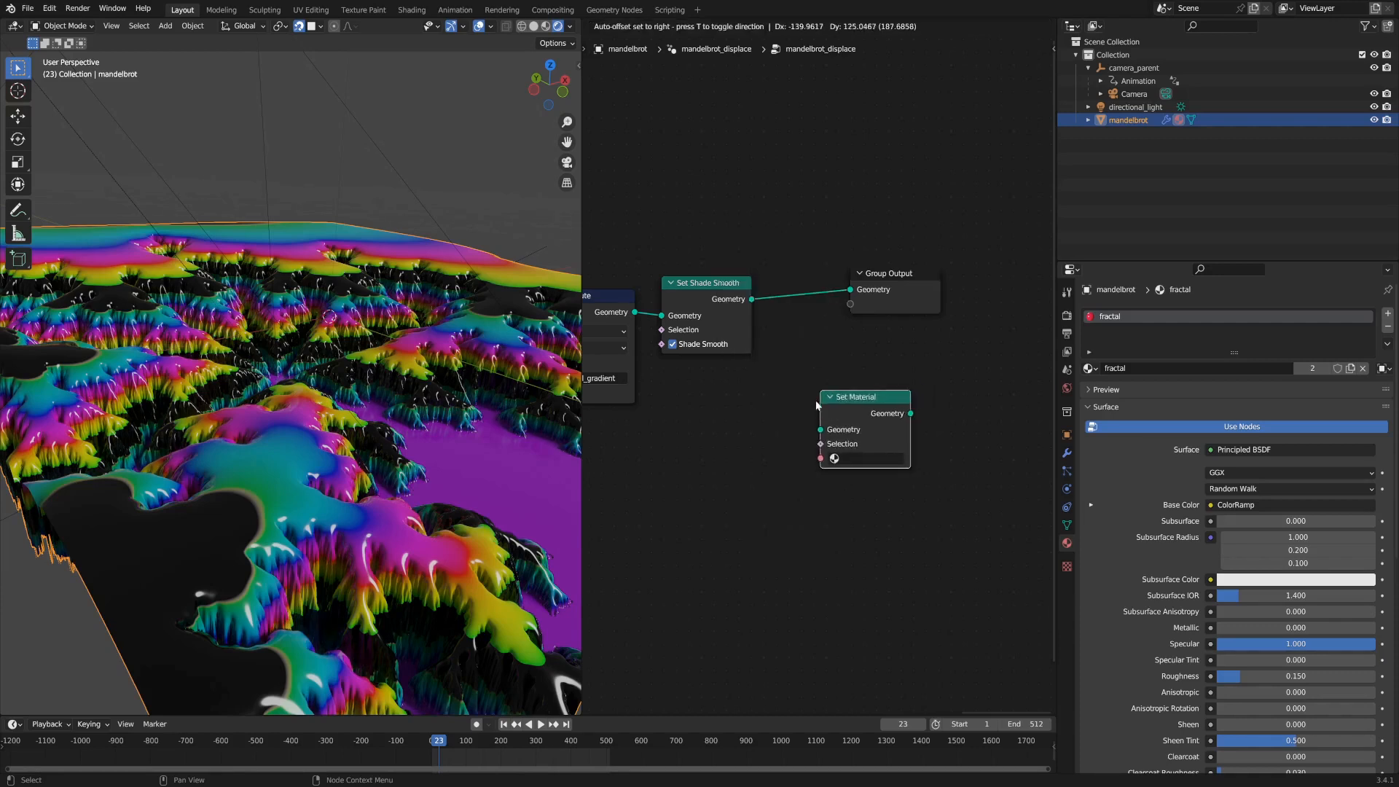
{"action": "left_click", "coordinate": [813, 356]}
Lower the grid resolution in the Integer node that feeds Vertices X and Y in the initialize grid frame.
{"action": "scroll", "coordinate": [808, 359], "scroll_direction": "down", "scroll_amount": 6}
{"action": "scroll", "coordinate": [808, 358], "scroll_direction": "down", "scroll_amount": 3}
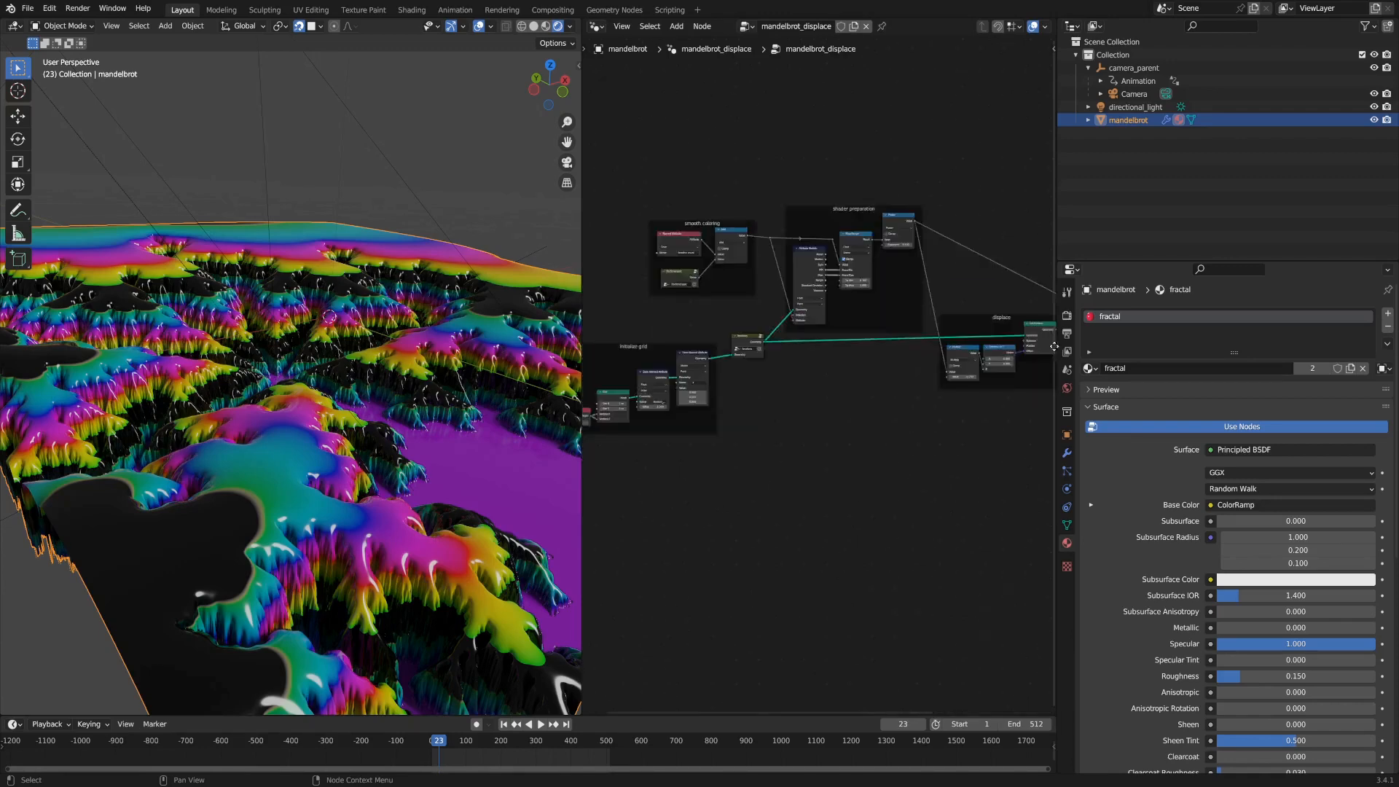
{"action": "scroll", "coordinate": [602, 420], "scroll_direction": "down", "scroll_amount": 1}
{"action": "middle_click_drag", "start_coordinate": [602, 419], "coordinate": [954, 394]}
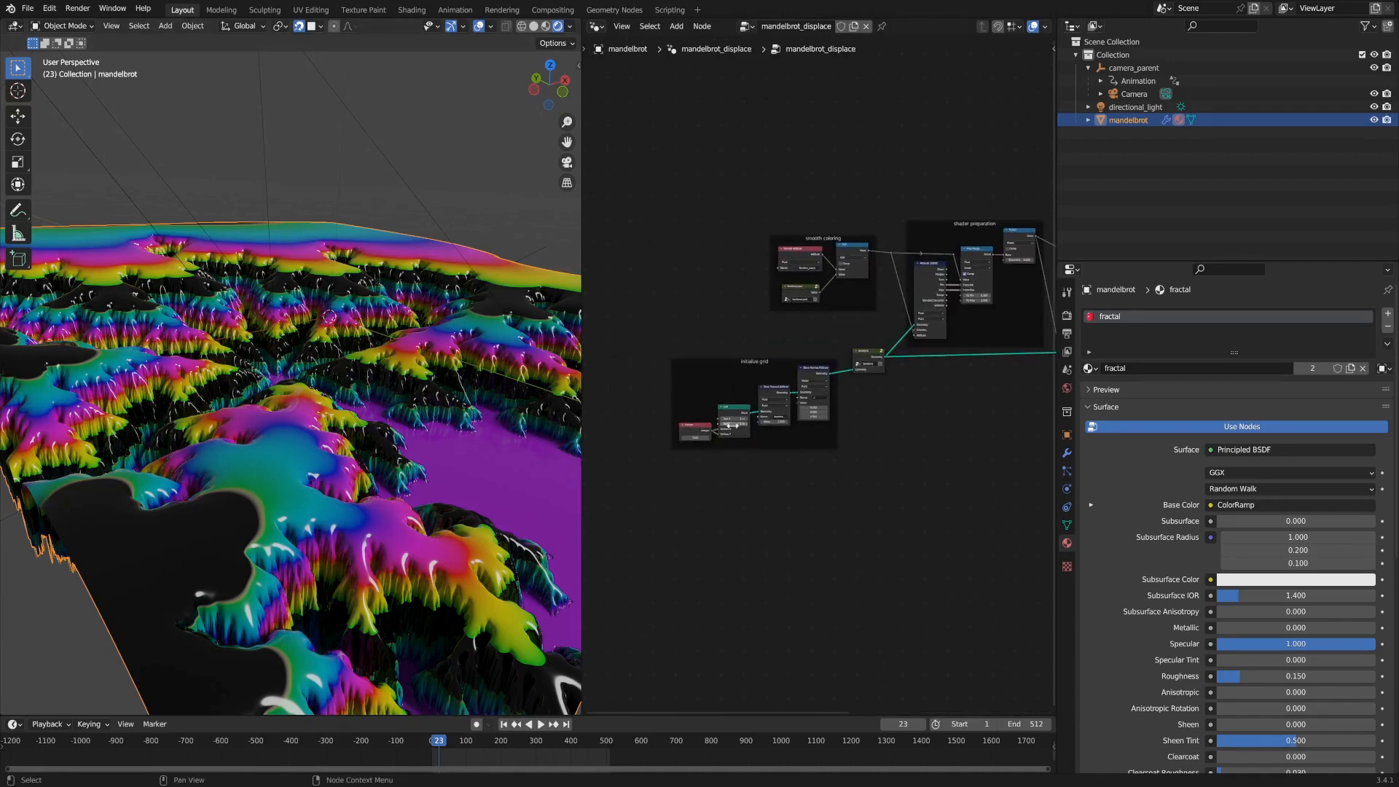
{"action": "scroll", "coordinate": [729, 425], "scroll_direction": "up", "scroll_amount": 8}
{"action": "middle_click_drag", "start_coordinate": [640, 483], "coordinate": [856, 370]}
{"action": "scroll", "coordinate": [799, 386], "scroll_direction": "up", "scroll_amount": 3}
{"action": "left_click", "coordinate": [797, 386]}
{"action": "type", "text": "2"}
{"action": "key", "text": "Return"}
Insert the Set Material node between Set Shade Smooth and Group Output and assign it the fractal material.
{"action": "scroll", "coordinate": [905, 338], "scroll_direction": "down", "scroll_amount": 5}
{"action": "middle_click_drag", "start_coordinate": [1003, 372], "coordinate": [777, 412]}
{"action": "scroll", "coordinate": [826, 361], "scroll_direction": "up", "scroll_amount": 6}
{"action": "middle_click_drag", "start_coordinate": [945, 369], "coordinate": [840, 384]}
{"action": "scroll", "coordinate": [926, 347], "scroll_direction": "up", "scroll_amount": 5}
{"action": "left_click_drag", "start_coordinate": [907, 328], "coordinate": [900, 271]}
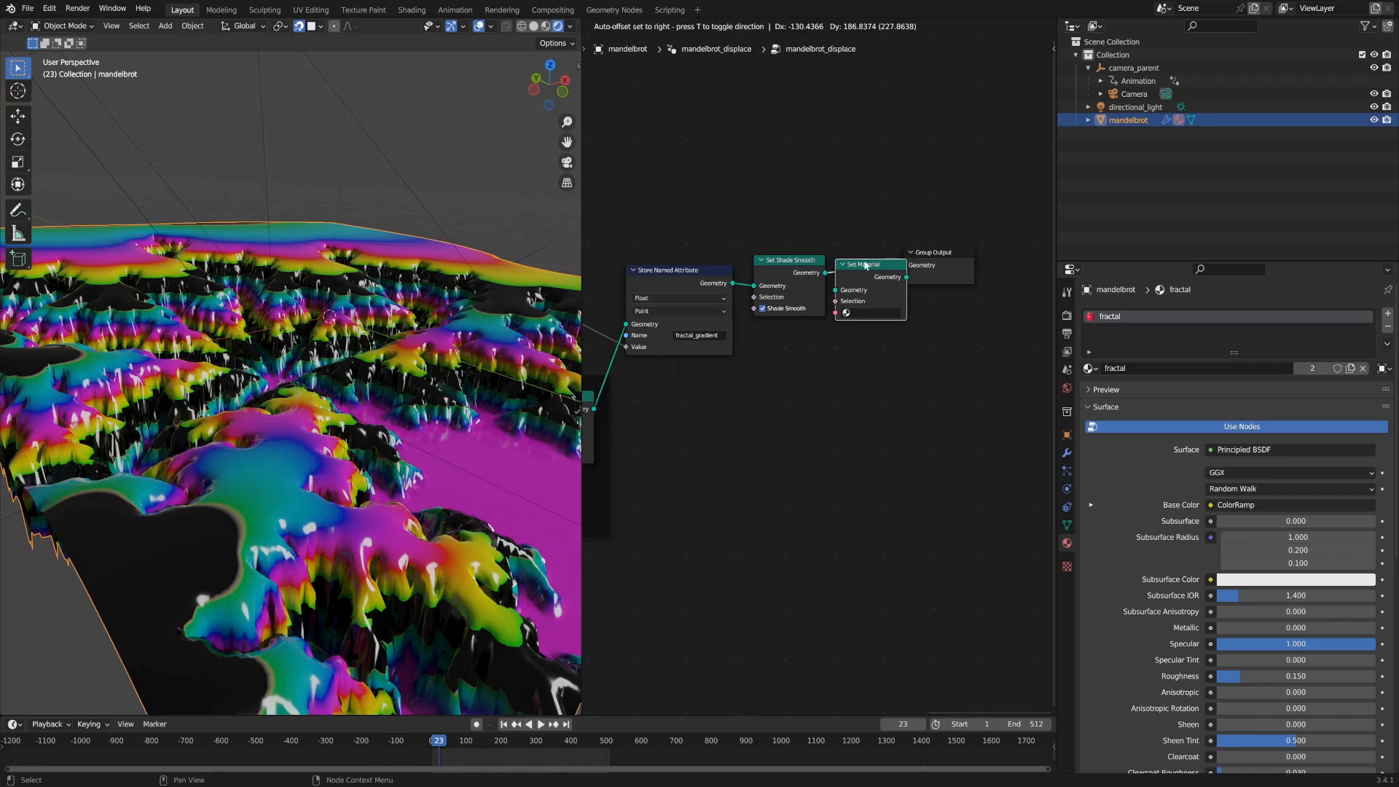
{"action": "left_click", "coordinate": [907, 314]}
{"action": "left_click", "coordinate": [906, 328]}
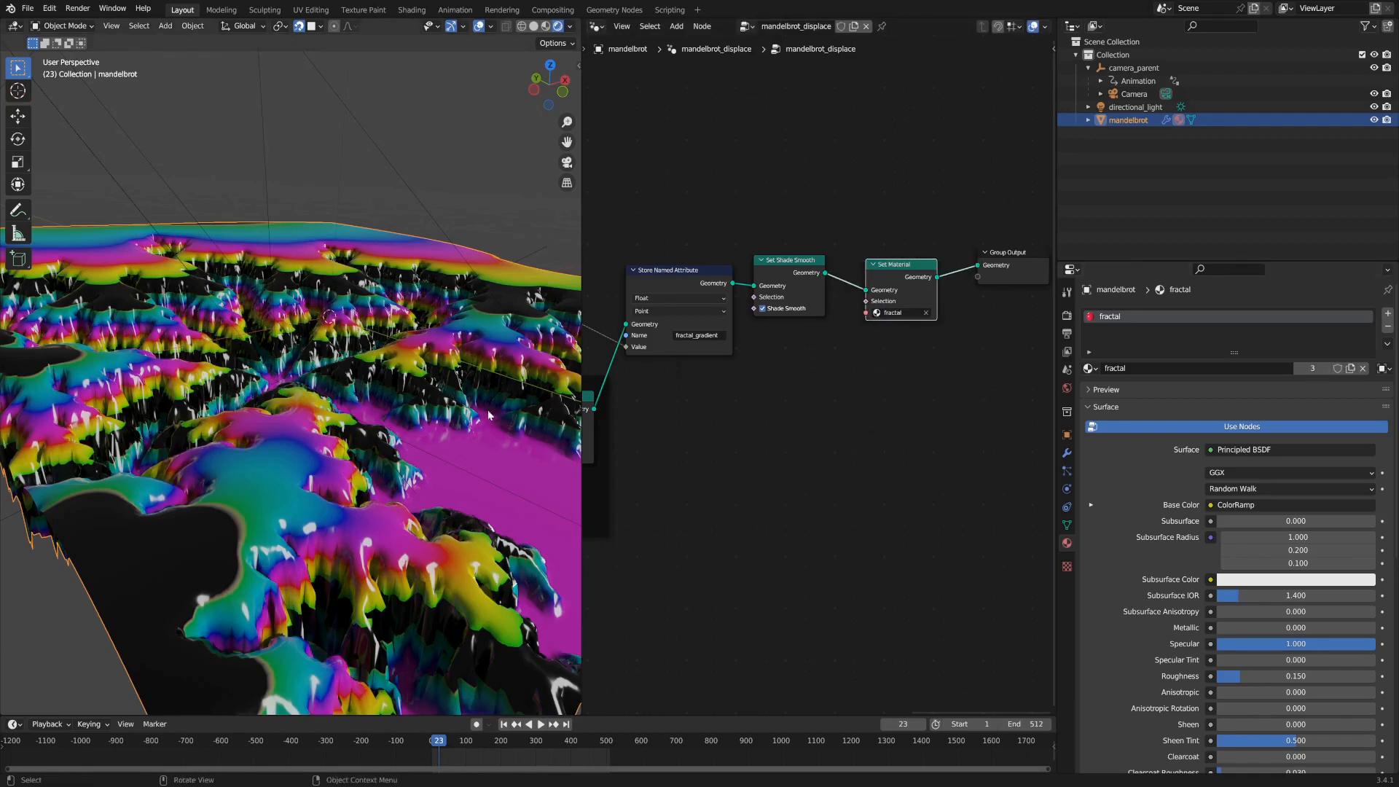
Examine the fractal material slot's Object and Data link options, and view the surface through the camera.
{"action": "left_click", "coordinate": [1382, 368]}
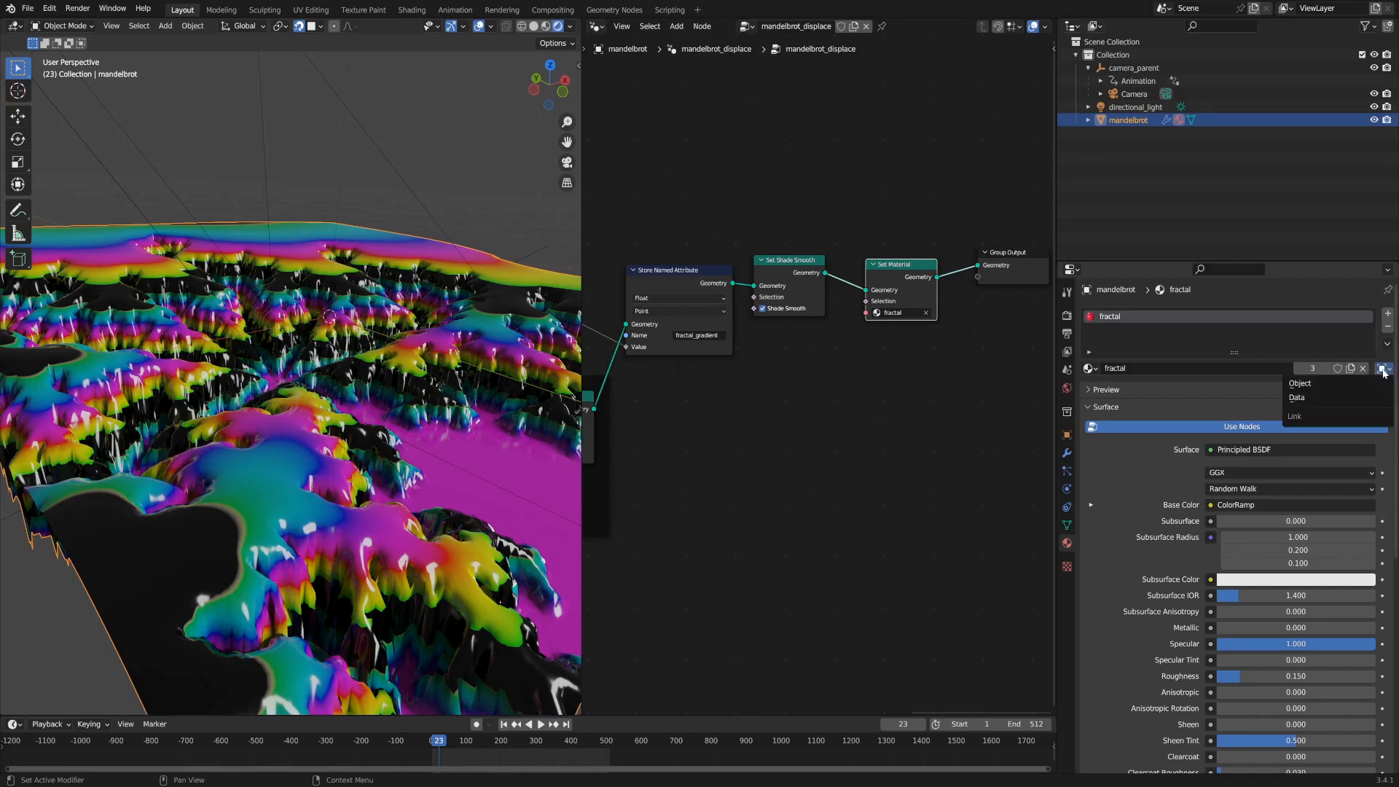
{"action": "left_click", "coordinate": [1345, 396]}
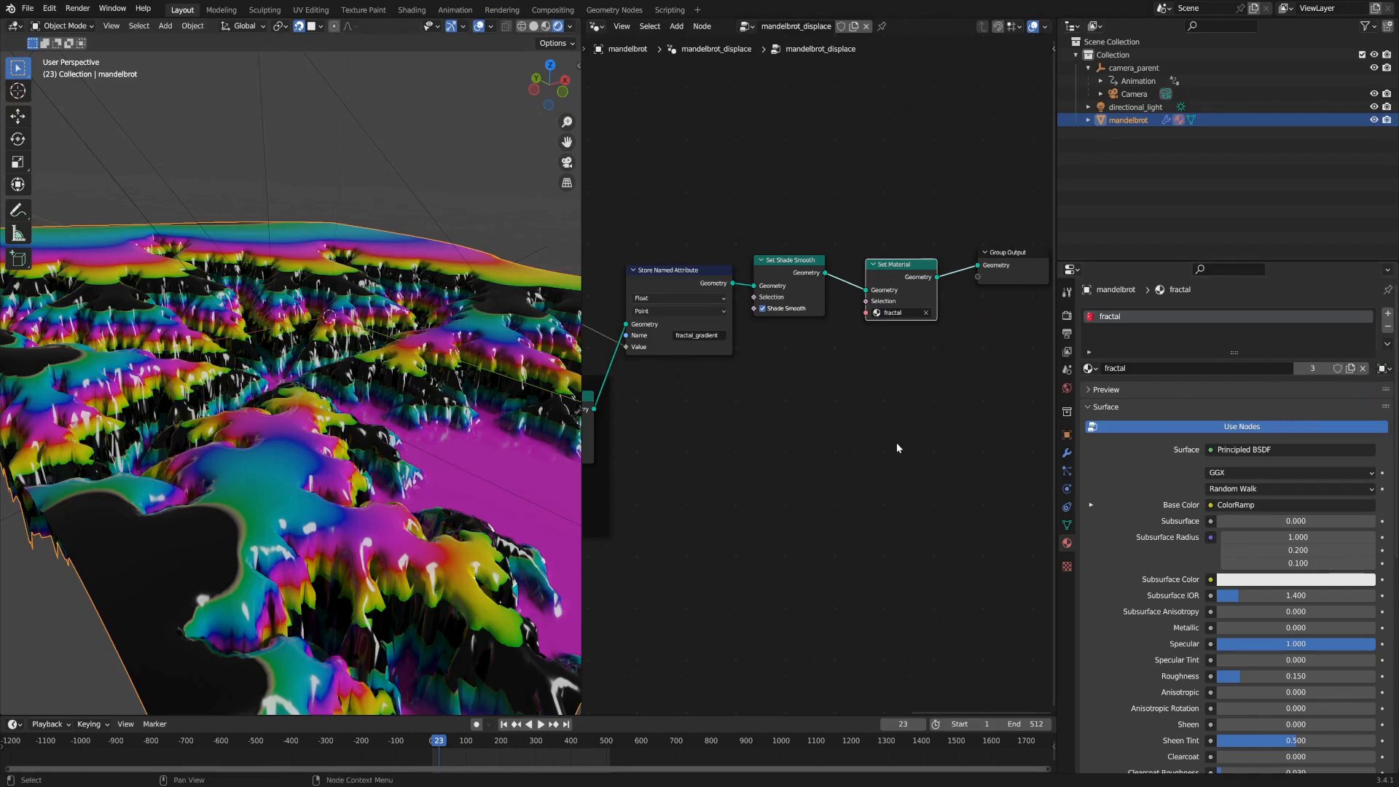
{"action": "scroll", "coordinate": [364, 436], "scroll_direction": "down", "scroll_amount": 1}
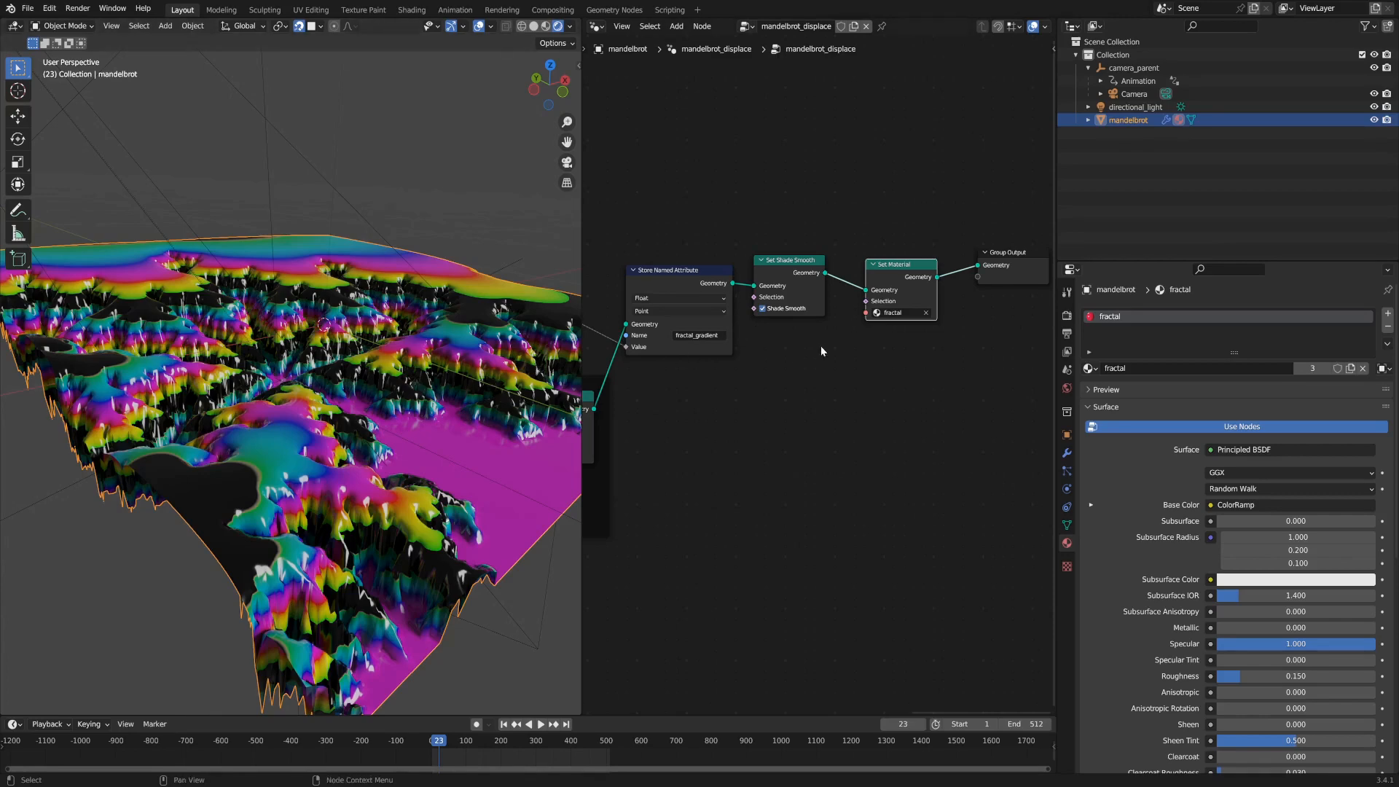
{"action": "scroll", "coordinate": [373, 475], "scroll_direction": "up", "scroll_amount": 5}
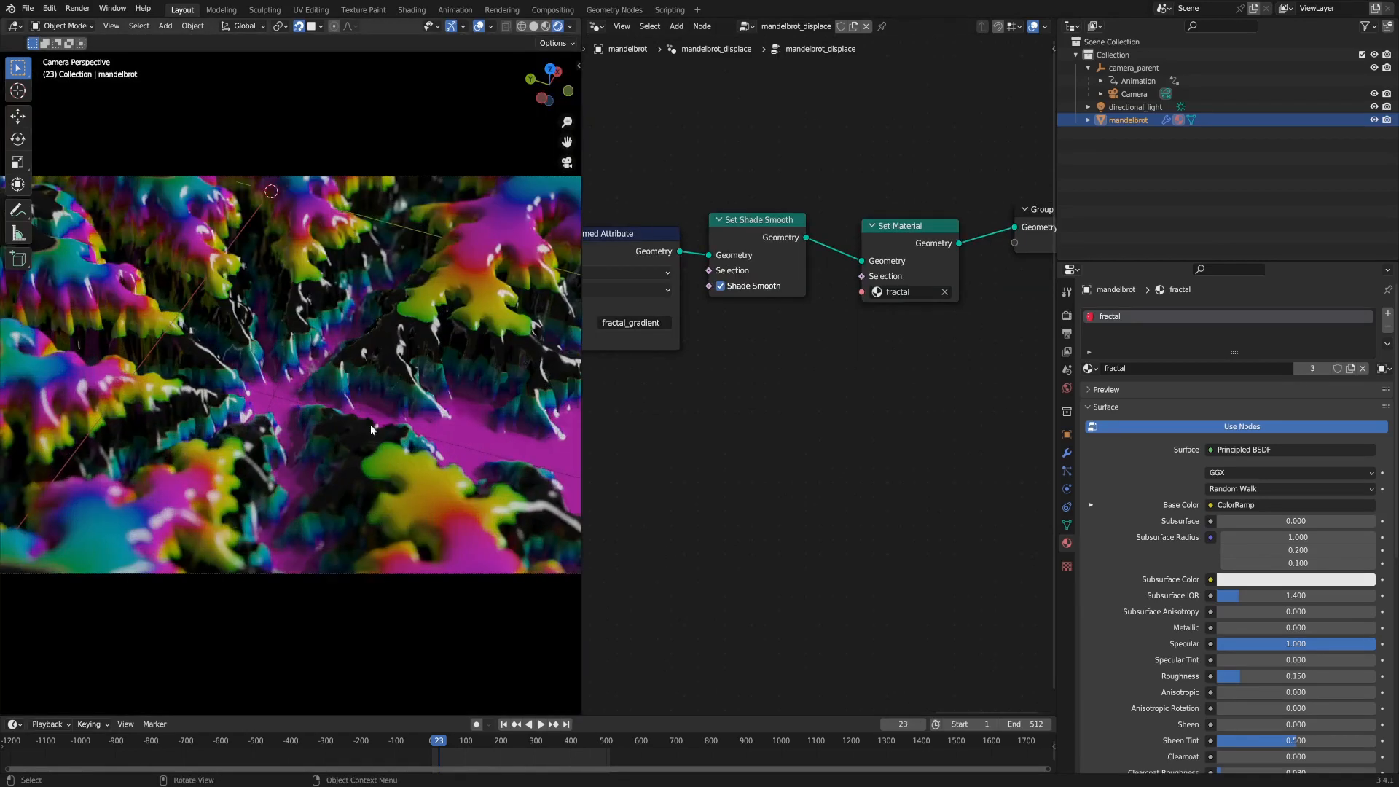
Remove the Set Material node while keeping the geometry link, and move Group Output closer to Set Shade Smooth.
{"action": "left_click", "coordinate": [929, 225]}
{"action": "key", "text": "ctrl+x"}
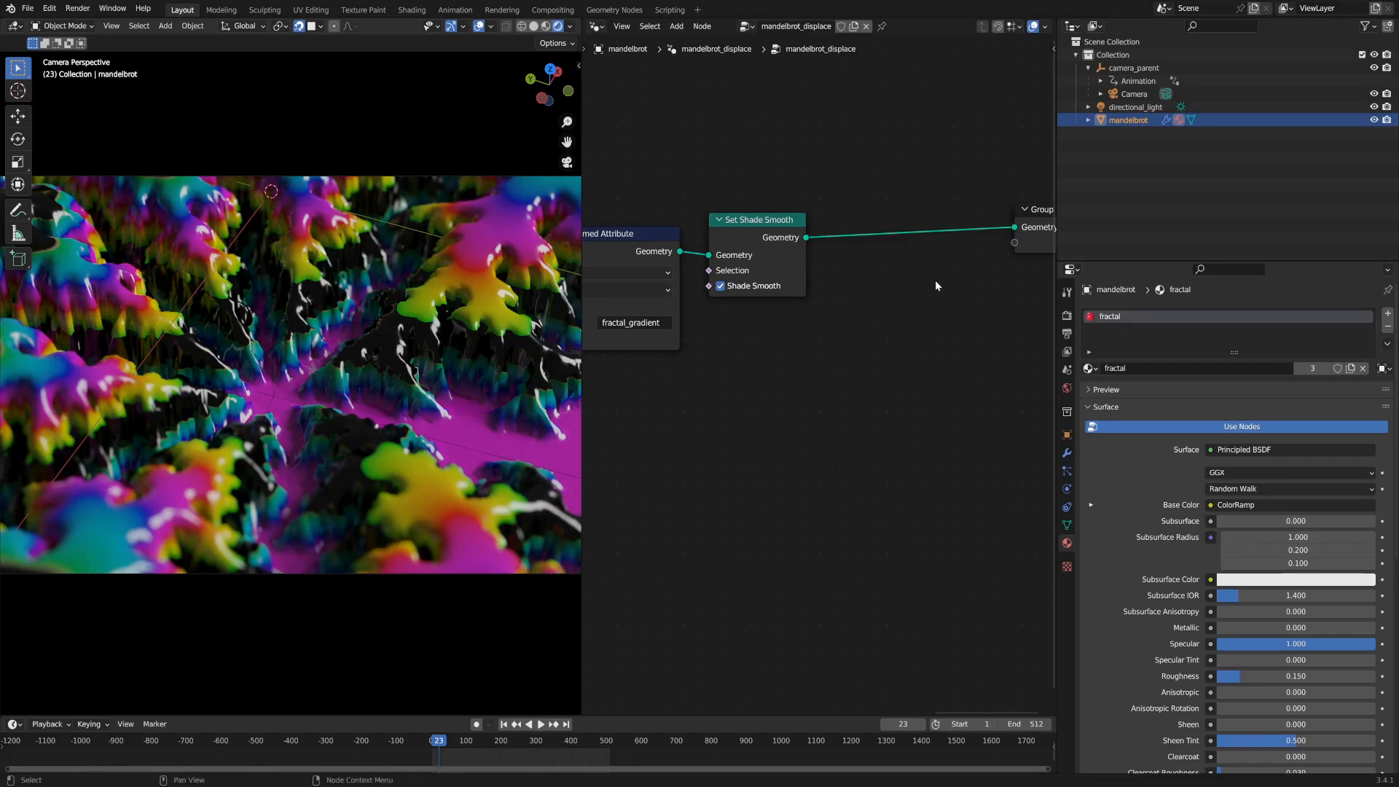
{"action": "left_click_drag", "start_coordinate": [1018, 222], "coordinate": [899, 239]}
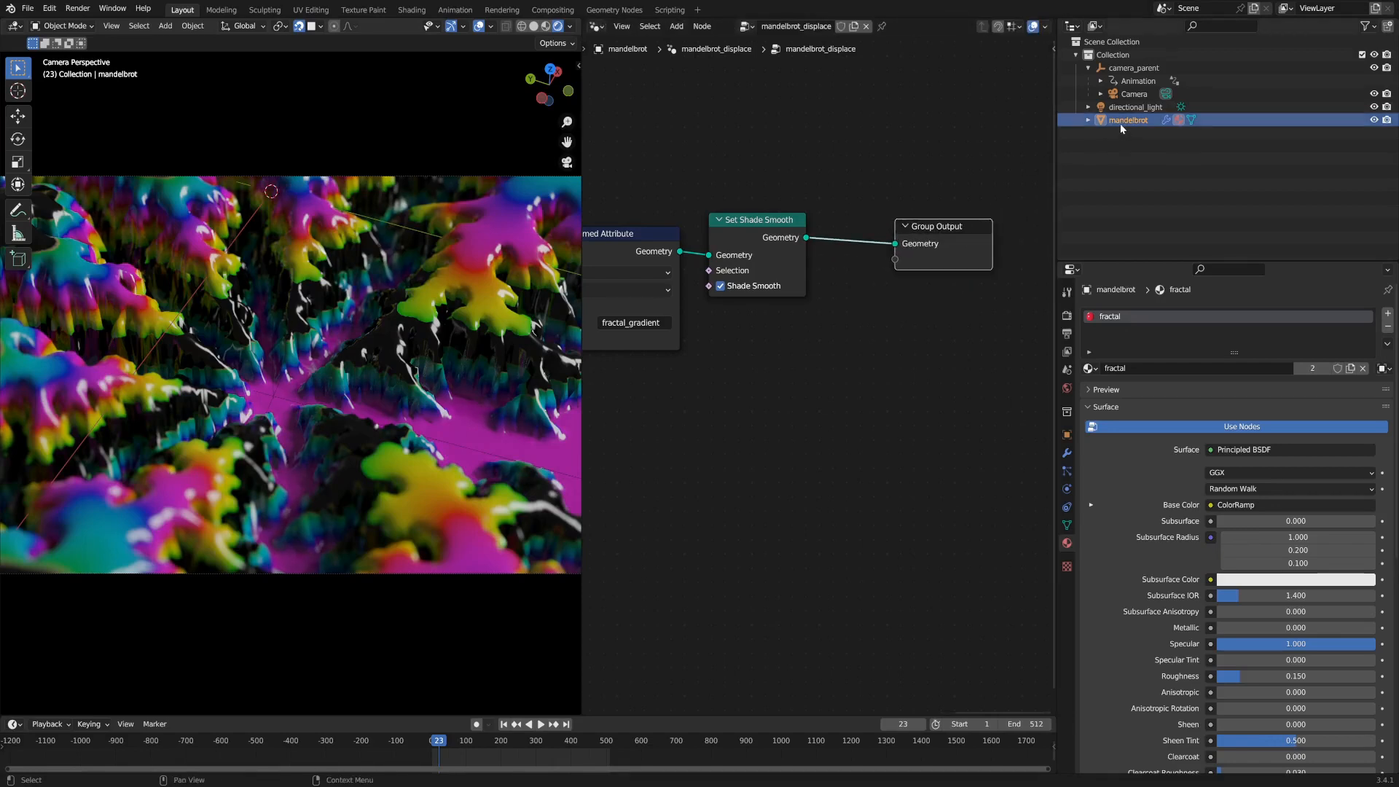
Select directional_light, try rotating it freely in trackball mode, and clear its rotation.
{"action": "left_click", "coordinate": [1135, 107]}
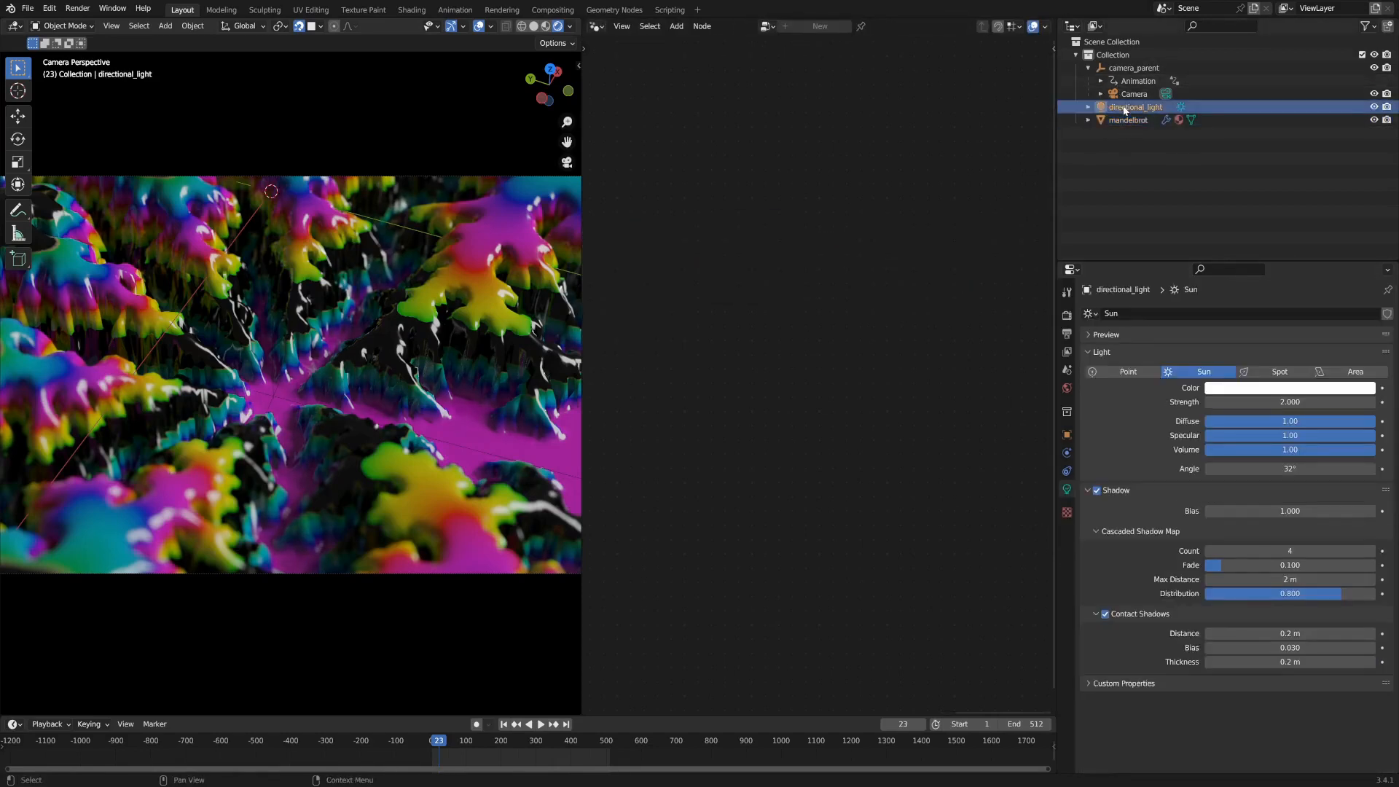
{"action": "key", "text": "r"}
{"action": "key", "text": "r"}
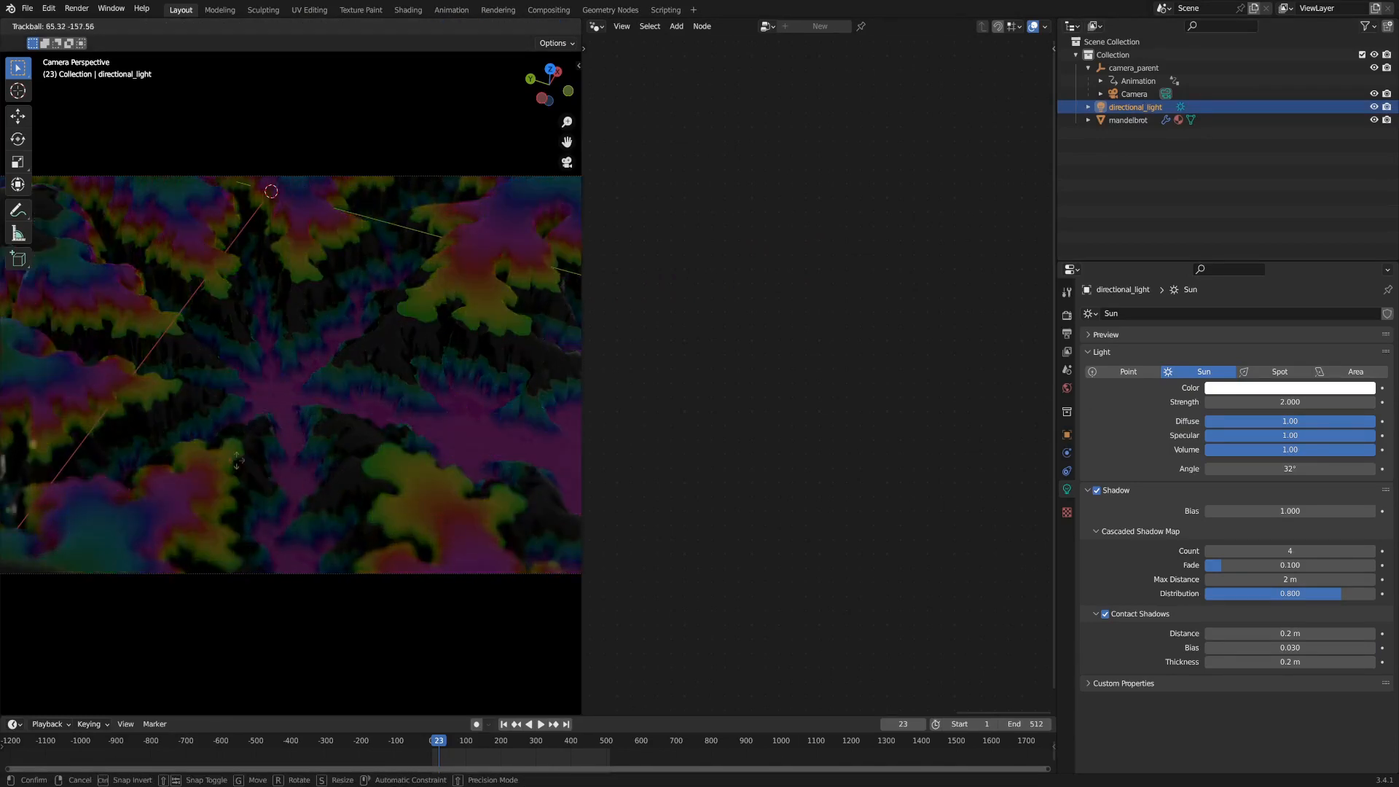
{"action": "left_click", "coordinate": [274, 383]}
{"action": "key", "text": "alt+r"}
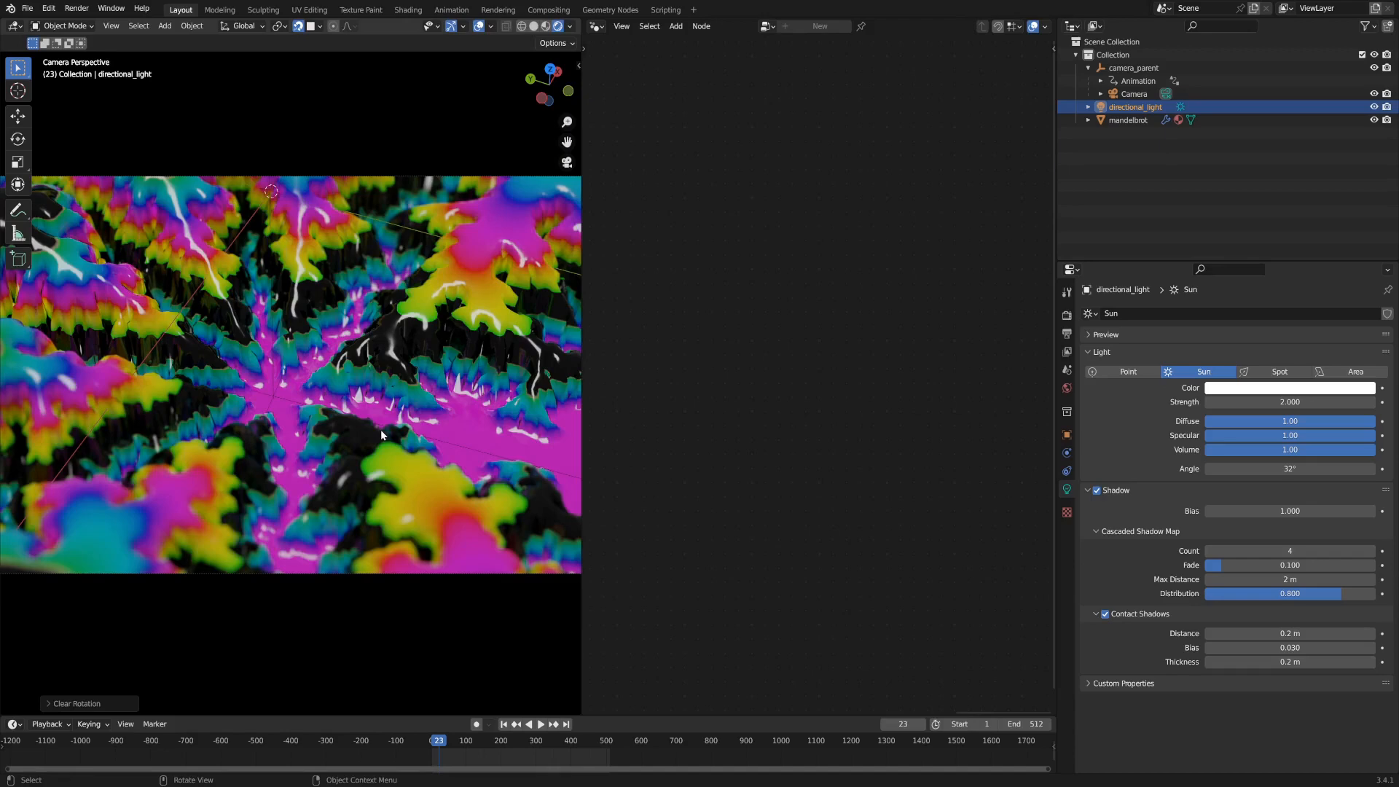
Select the mandelbrot object and set the Integer node in the initialize grid frame to 2048.
{"action": "left_click", "coordinate": [418, 335]}
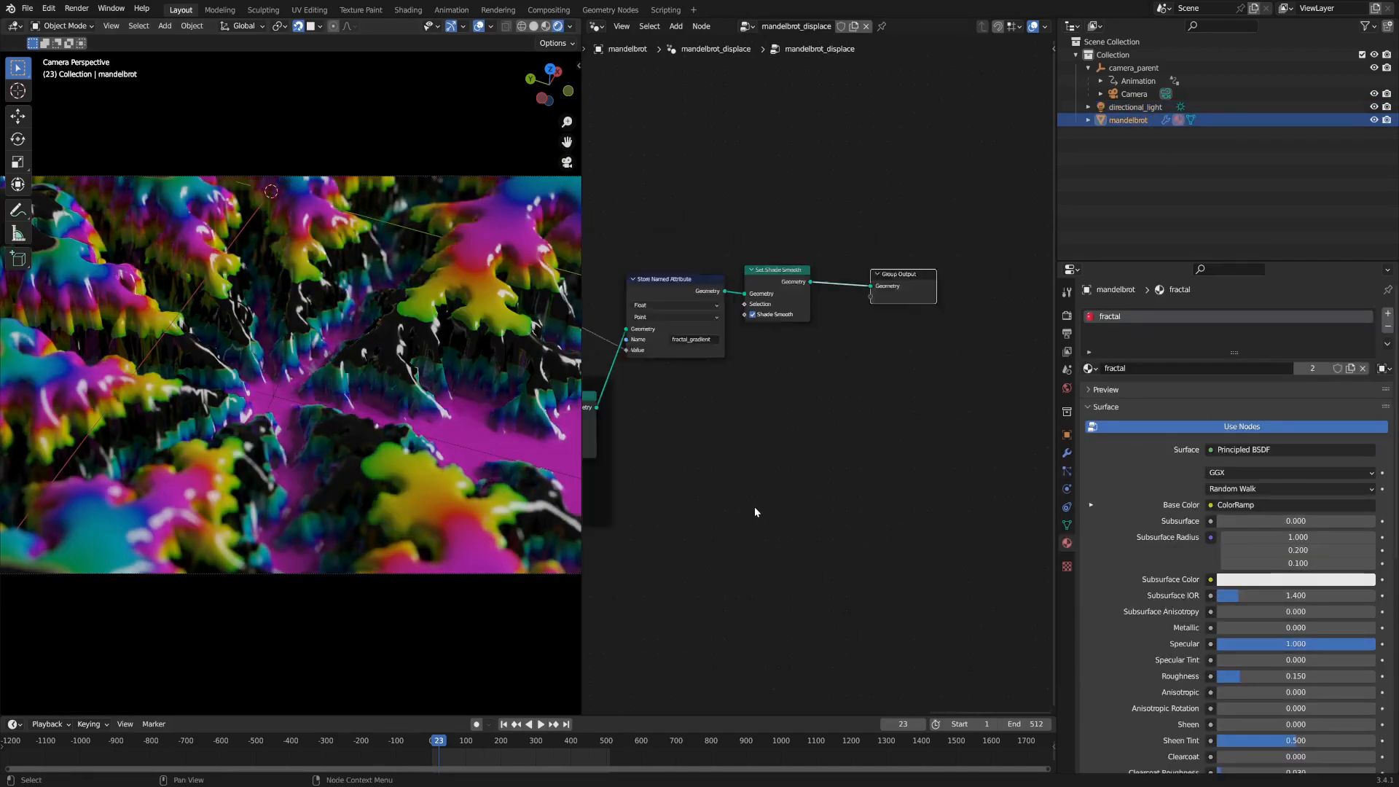
{"action": "middle_click_drag", "start_coordinate": [738, 311], "coordinate": [1012, 288]}
{"action": "scroll", "coordinate": [921, 321], "scroll_direction": "up", "scroll_amount": 6}
{"action": "left_click", "coordinate": [880, 318]}
{"action": "type", "text": "2048"}
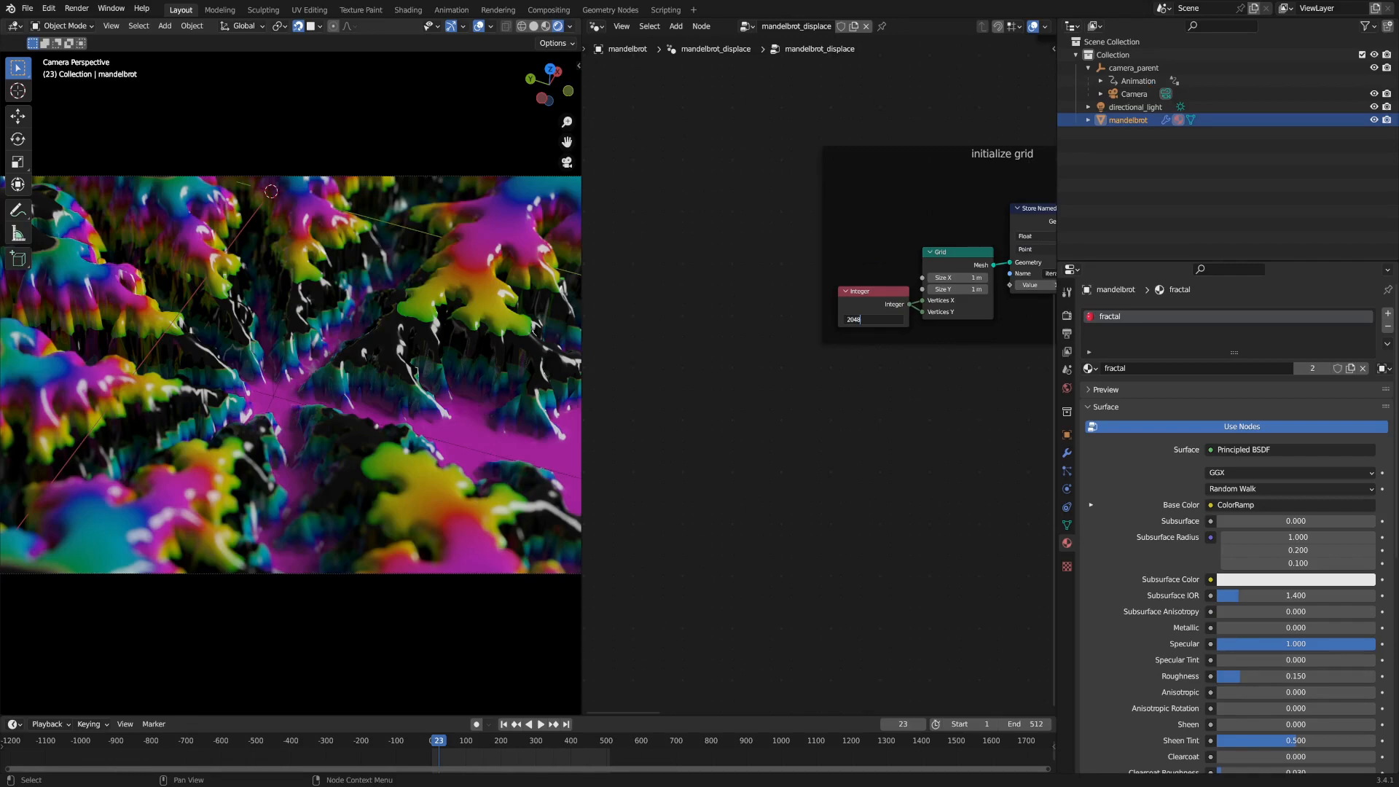
{"action": "key", "text": "Return"}
Show camera_parent's driven Z rotation in its object transform and play the animation.
{"action": "left_click", "coordinate": [1128, 69]}
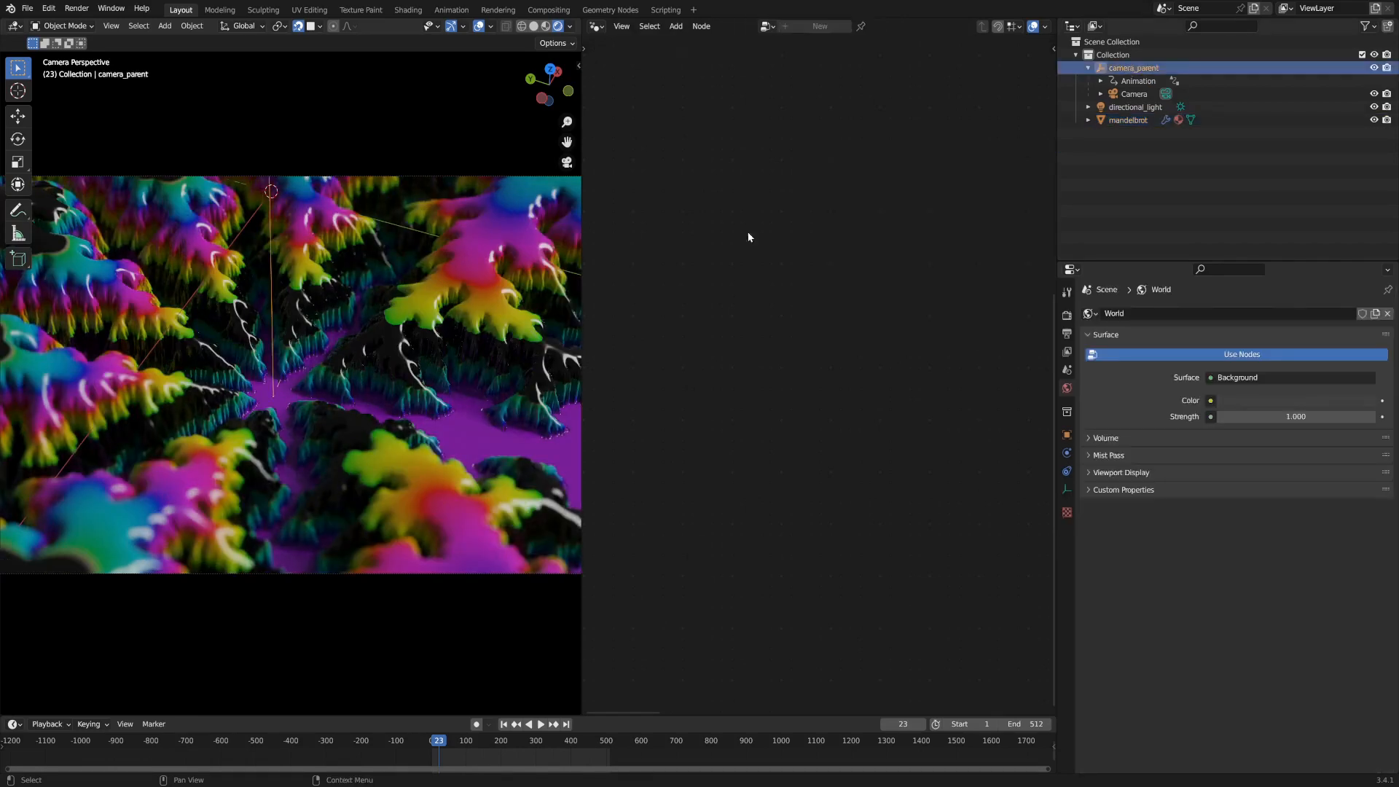
{"action": "left_click", "coordinate": [1066, 435]}
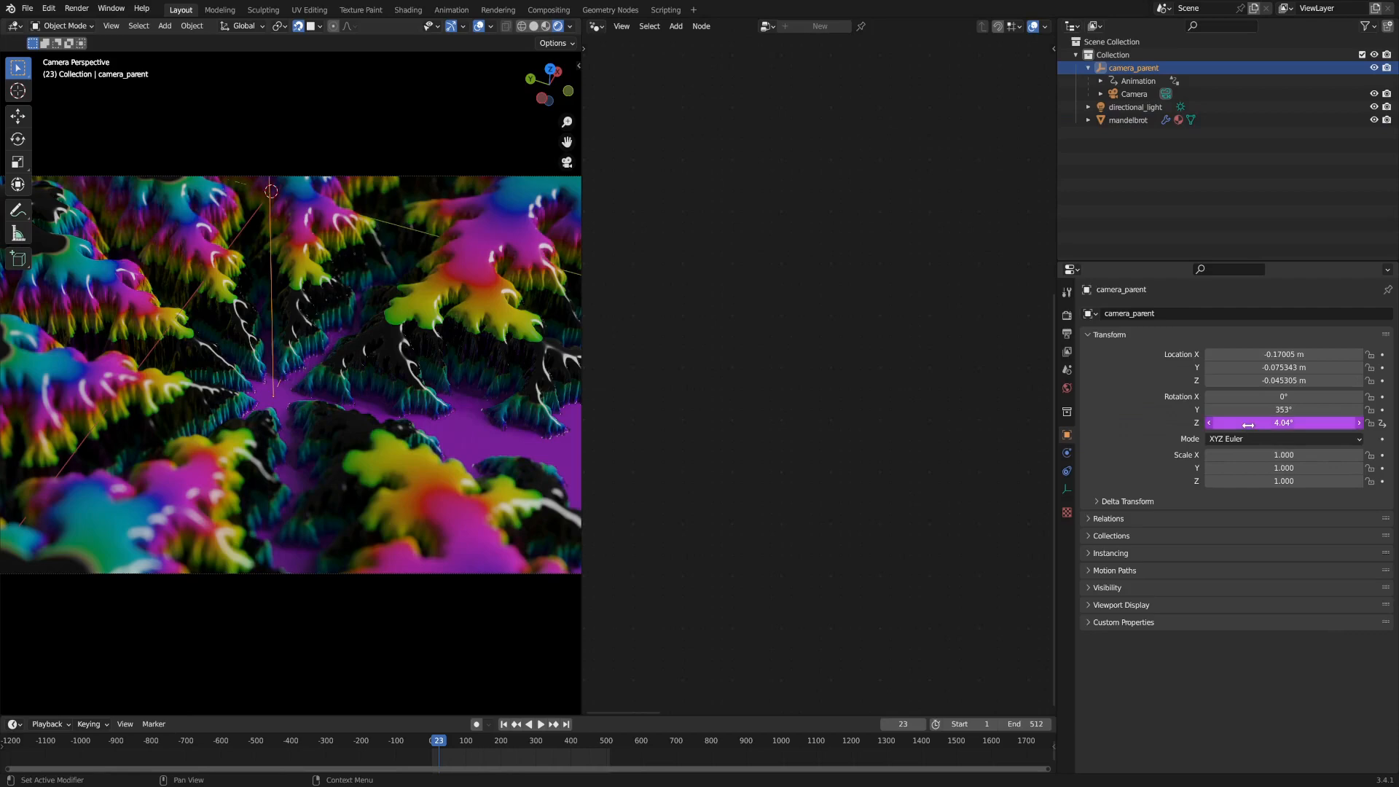
{"action": "key", "text": "space"}
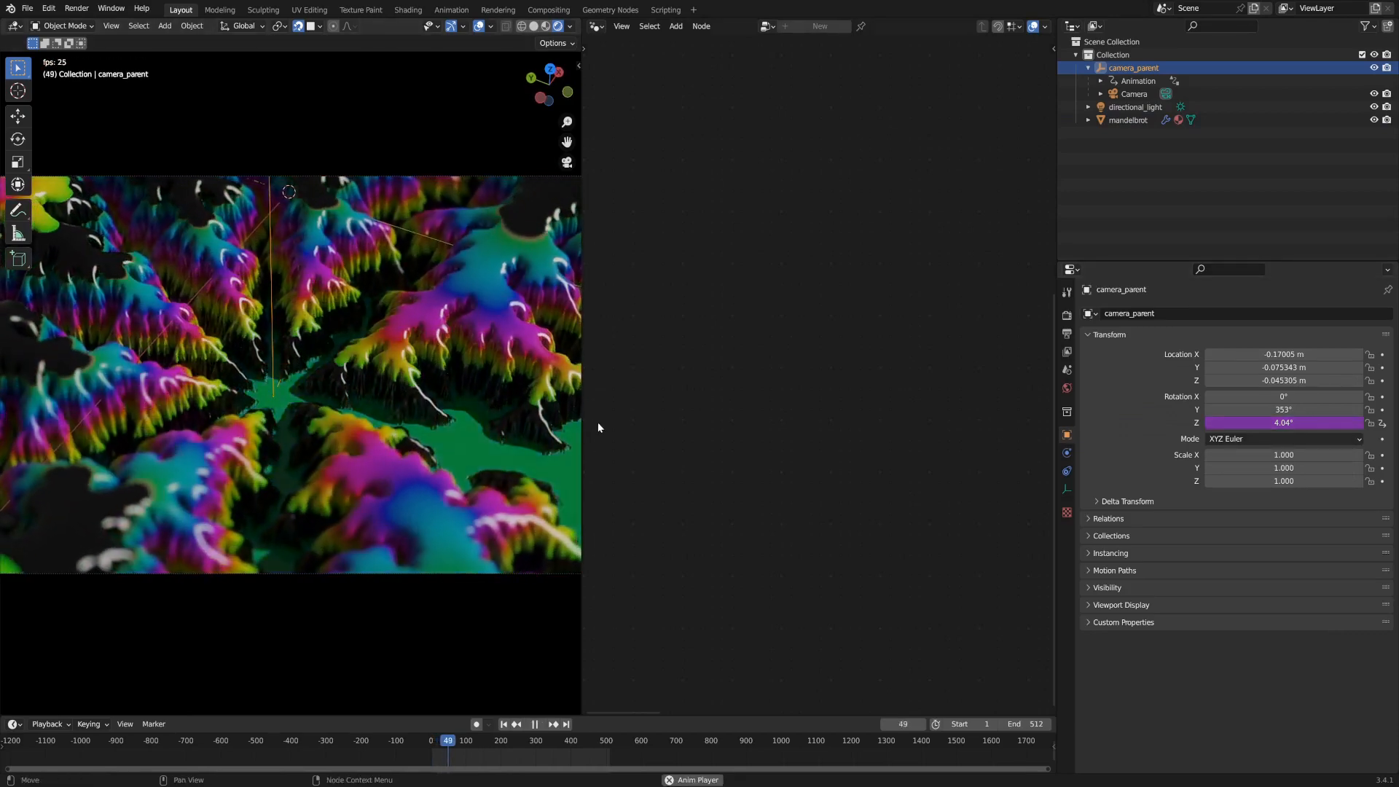
Open the Camera's lens settings and try a longer focal length of about 168 mm.
{"action": "left_click", "coordinate": [1137, 94]}
{"action": "left_click", "coordinate": [1066, 489]}
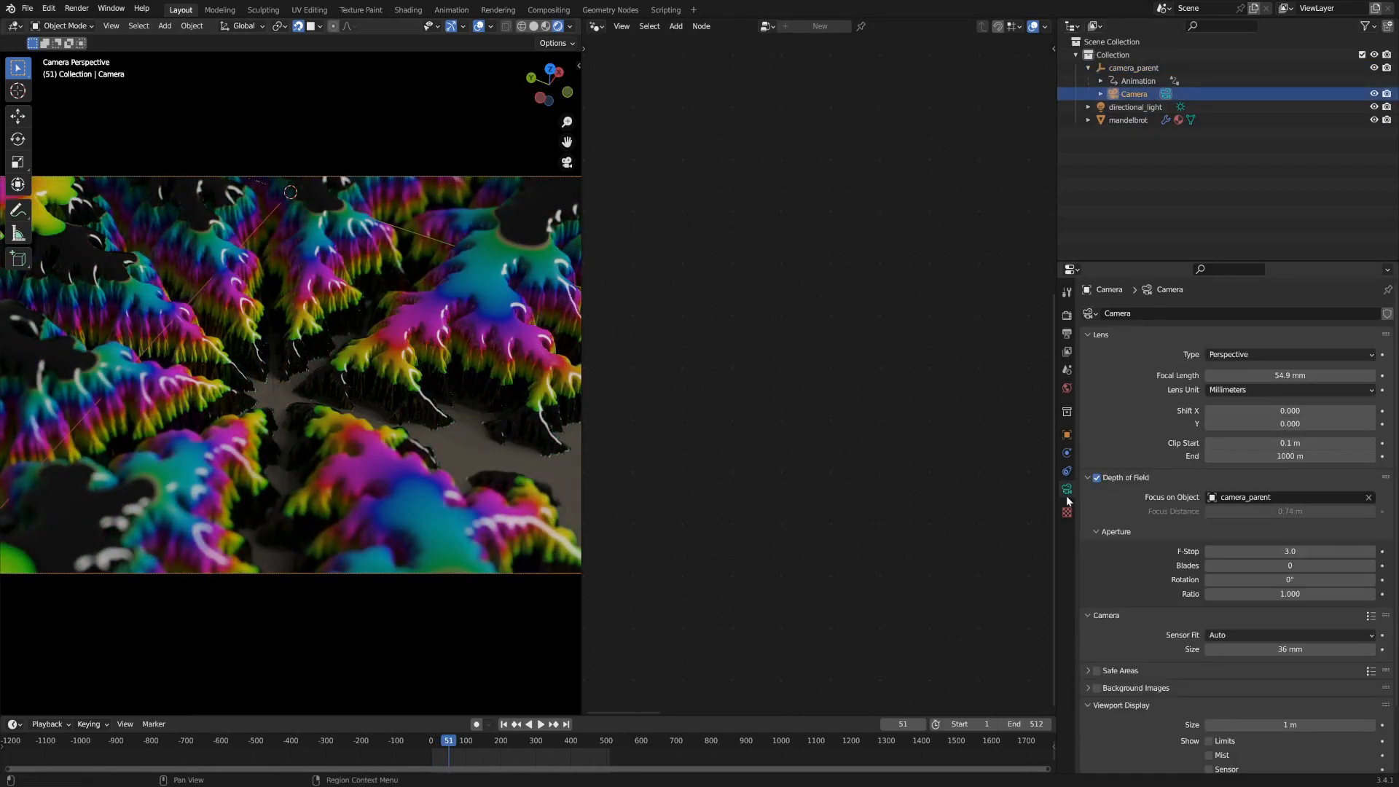
{"action": "left_click_drag", "start_coordinate": [1262, 375], "coordinate": [1224, 375]}
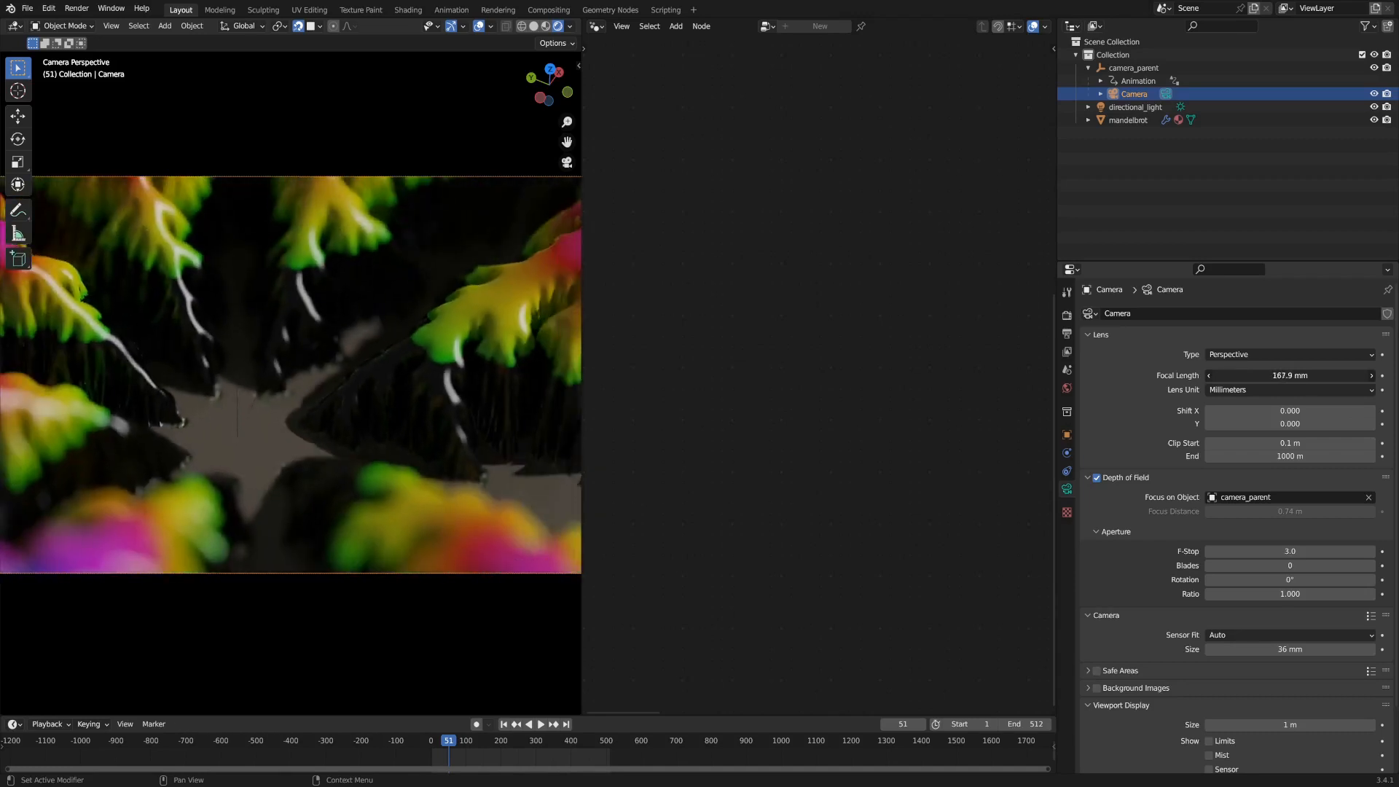
{"action": "key", "text": "Escape"}
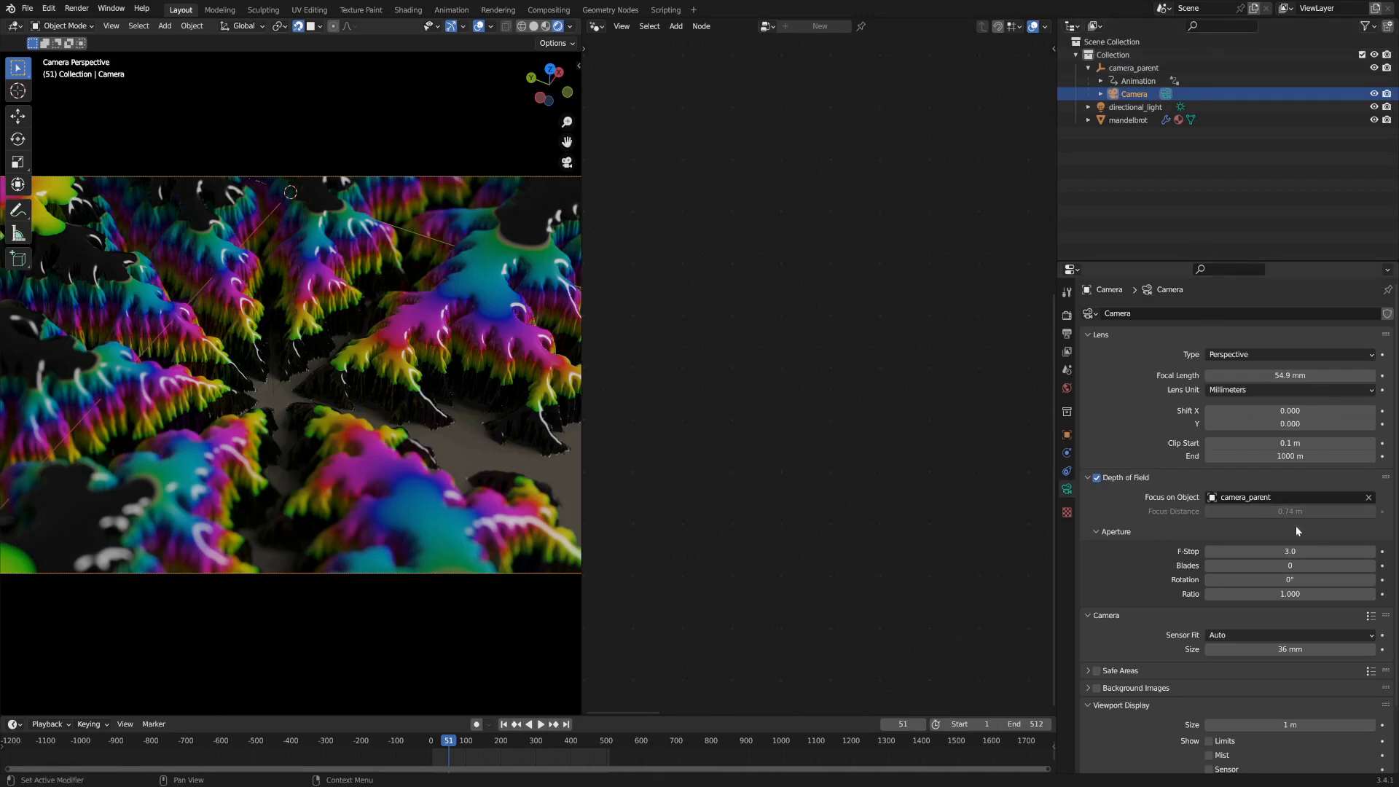
Clear the Camera's depth-of-field focus object, with a focus distance of 0.75 m and an F-Stop of 1.0.
{"action": "left_click", "coordinate": [1368, 499]}
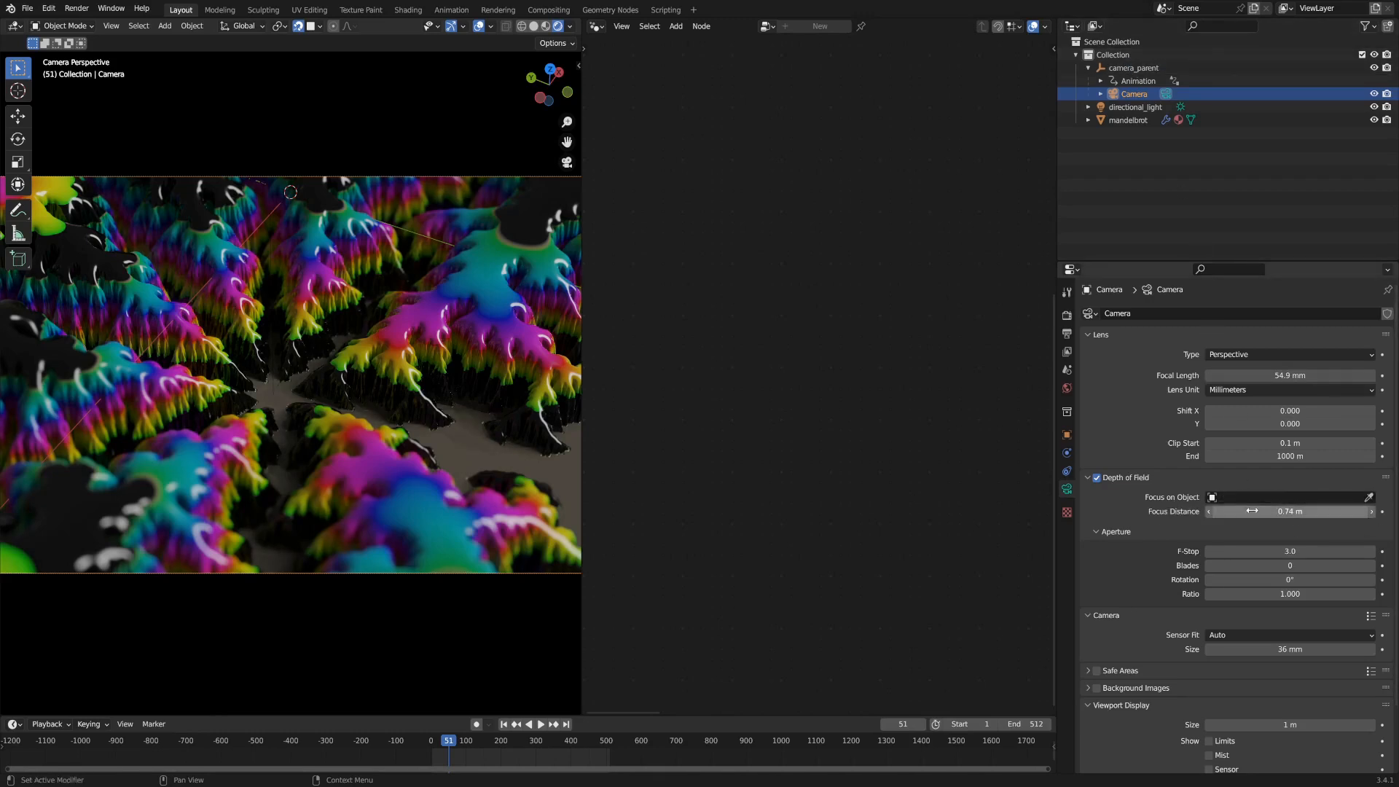
{"action": "mouse_move", "coordinate": [1290, 512]}
{"action": "left_mouse_down"}
{"action": "mouse_move", "coordinate": [1251, 512]}
{"action": "mouse_move", "coordinate": [1263, 511]}
{"action": "left_mouse_up"}
{"action": "double_click", "coordinate": [1289, 552]}
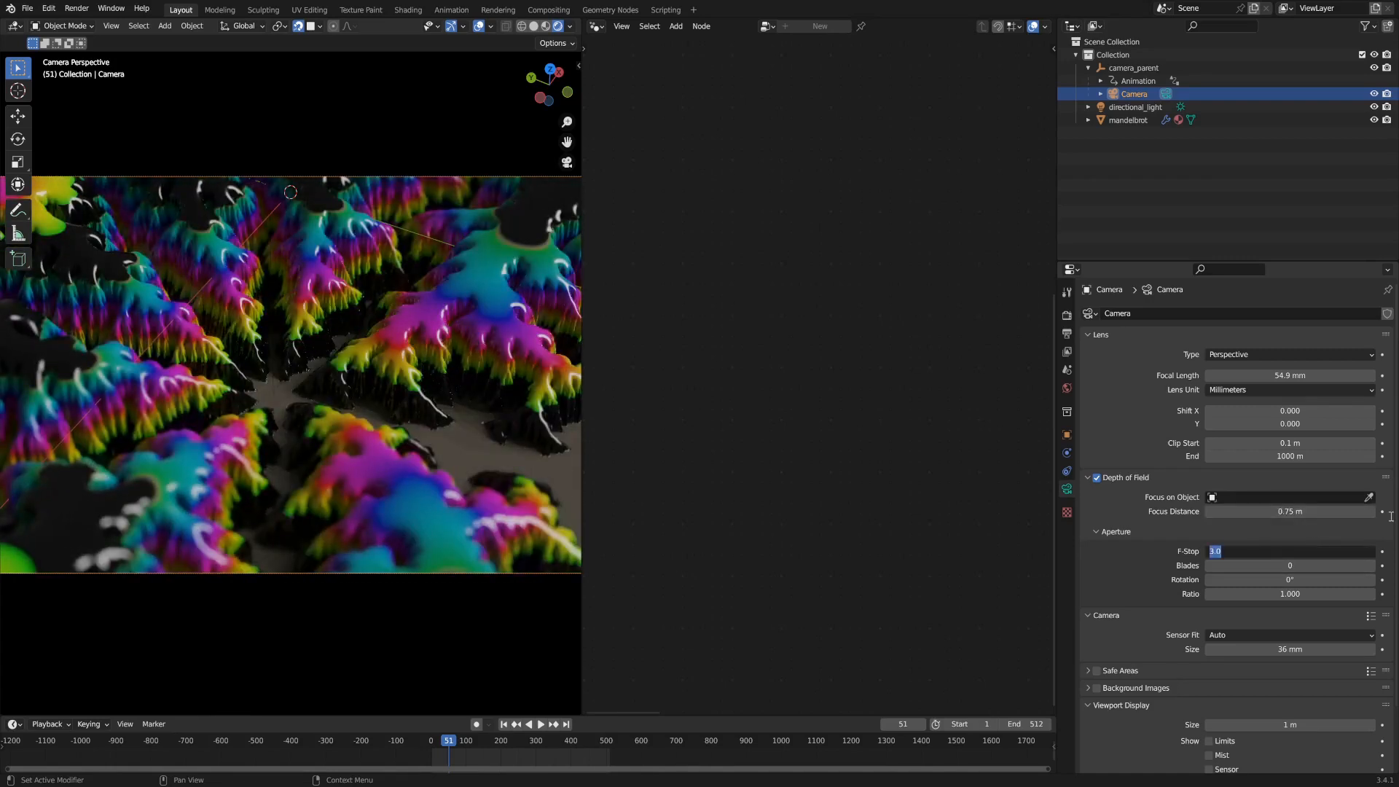
{"action": "type", "text": "1"}
{"action": "key", "text": "Return"}
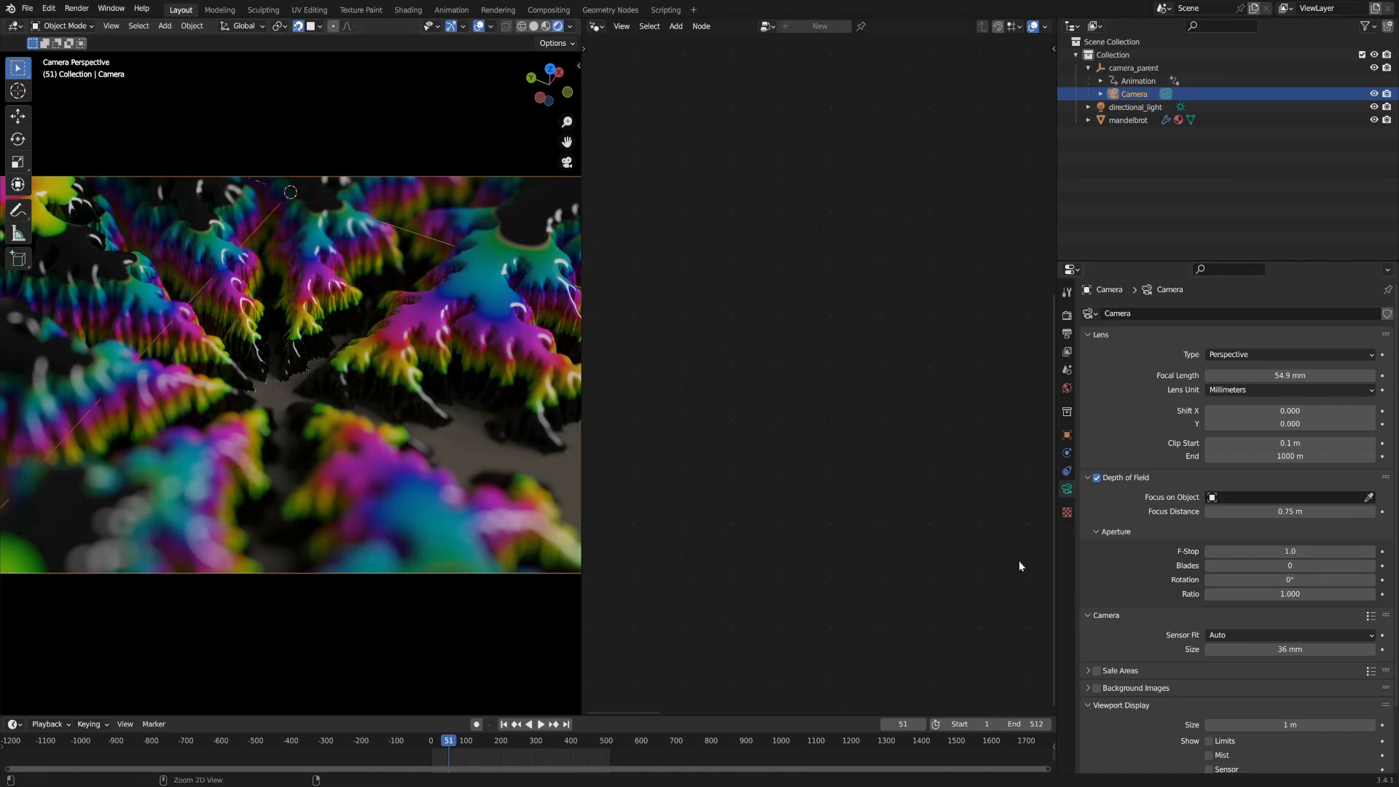
Undo the F-Stop and focus distance changes, set the focus object back to camera_parent, and save the file.
{"action": "key", "text": "ctrl+z"}
{"action": "key", "text": "ctrl+z"}
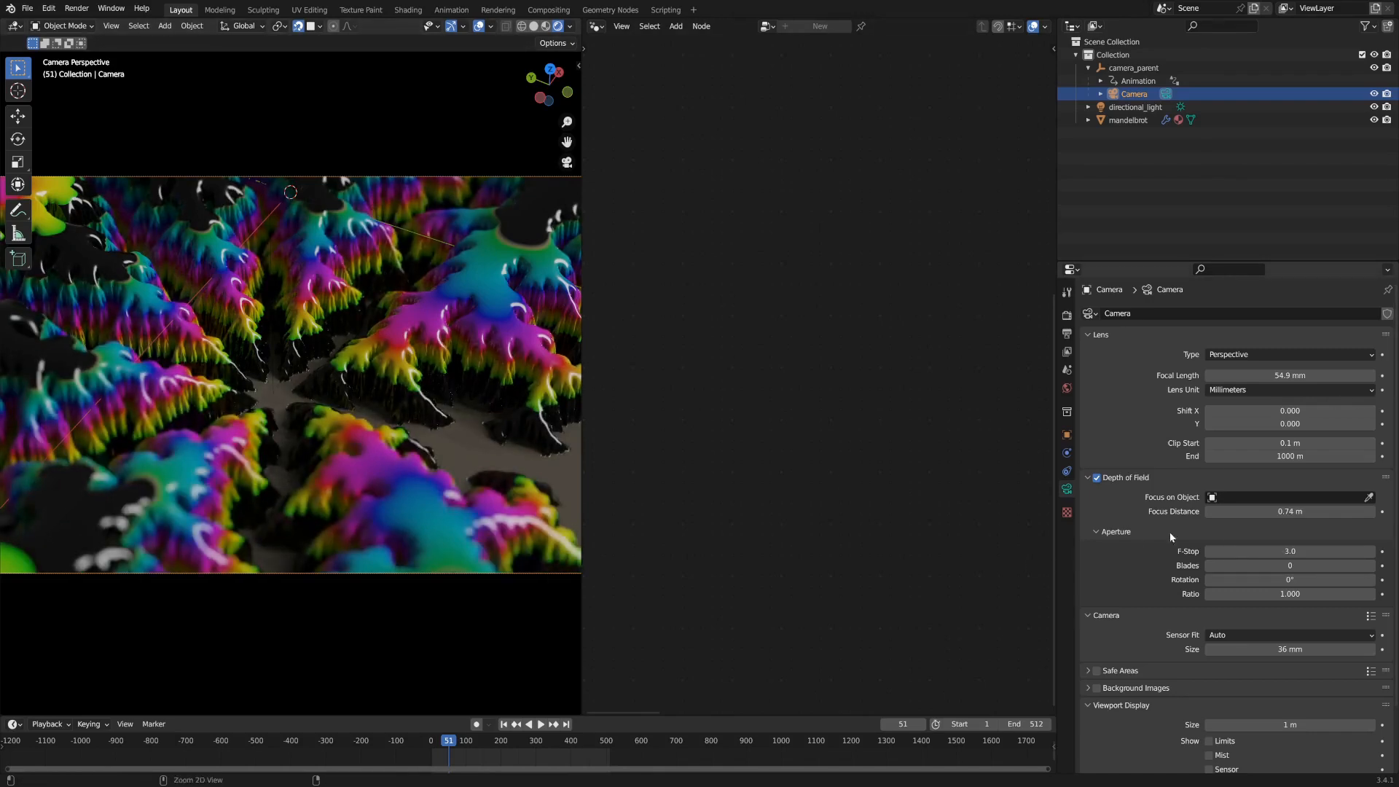
{"action": "left_click", "coordinate": [1263, 498]}
{"action": "left_click", "coordinate": [1265, 529]}
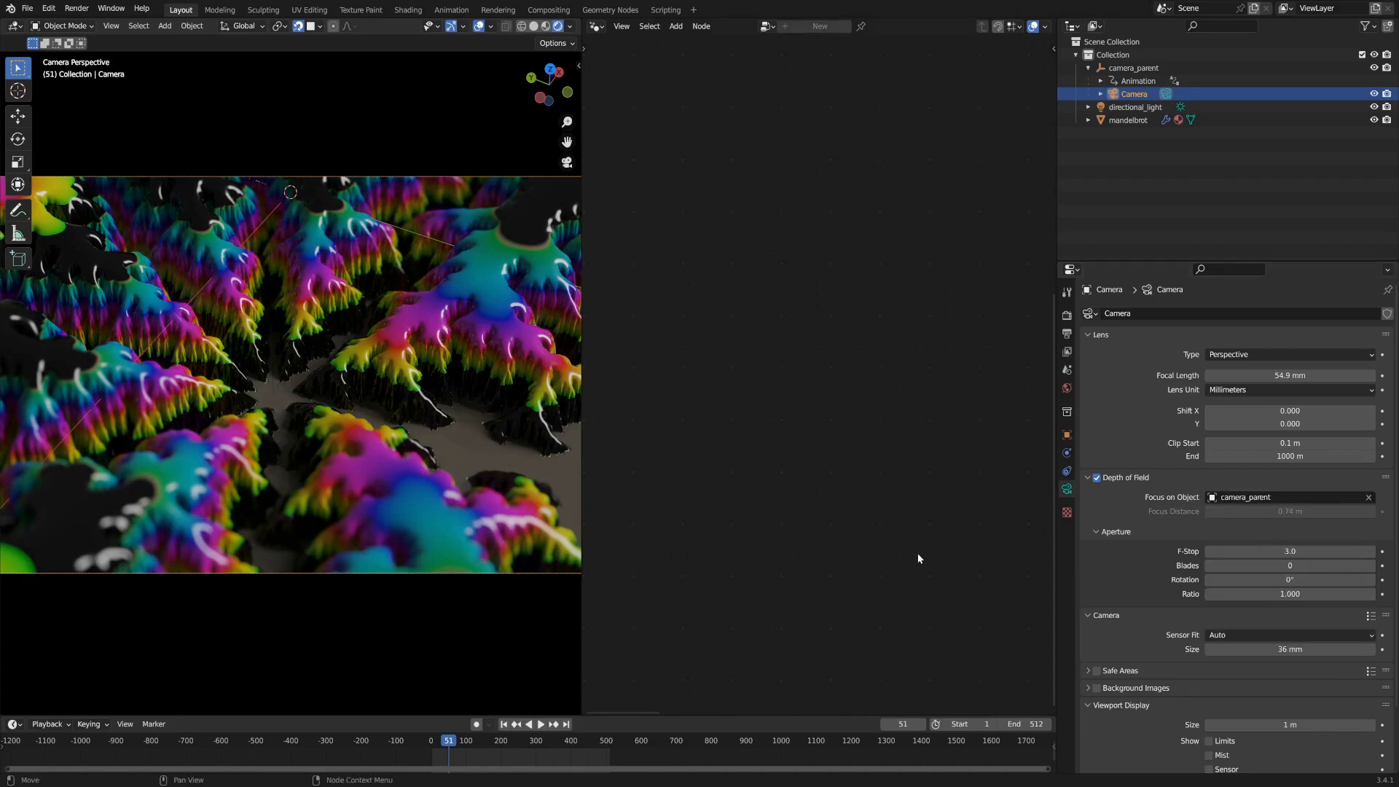
{"action": "key", "text": "ctrl+s"}
Select the mandelbrot object, survey its whole geometry node tree, and briefly play the animation.
{"action": "left_click", "coordinate": [1133, 68]}
{"action": "left_click", "coordinate": [1134, 94]}
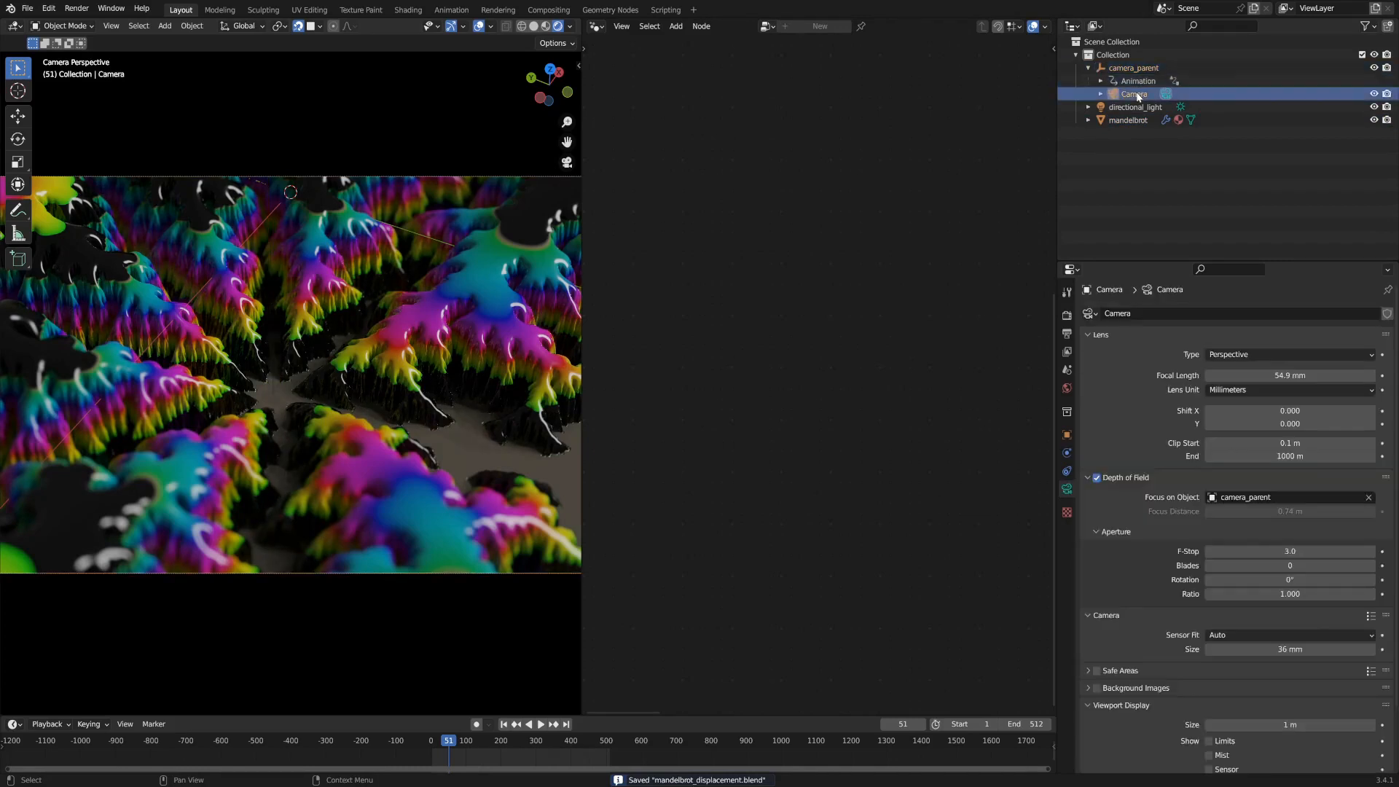
{"action": "left_click", "coordinate": [365, 392]}
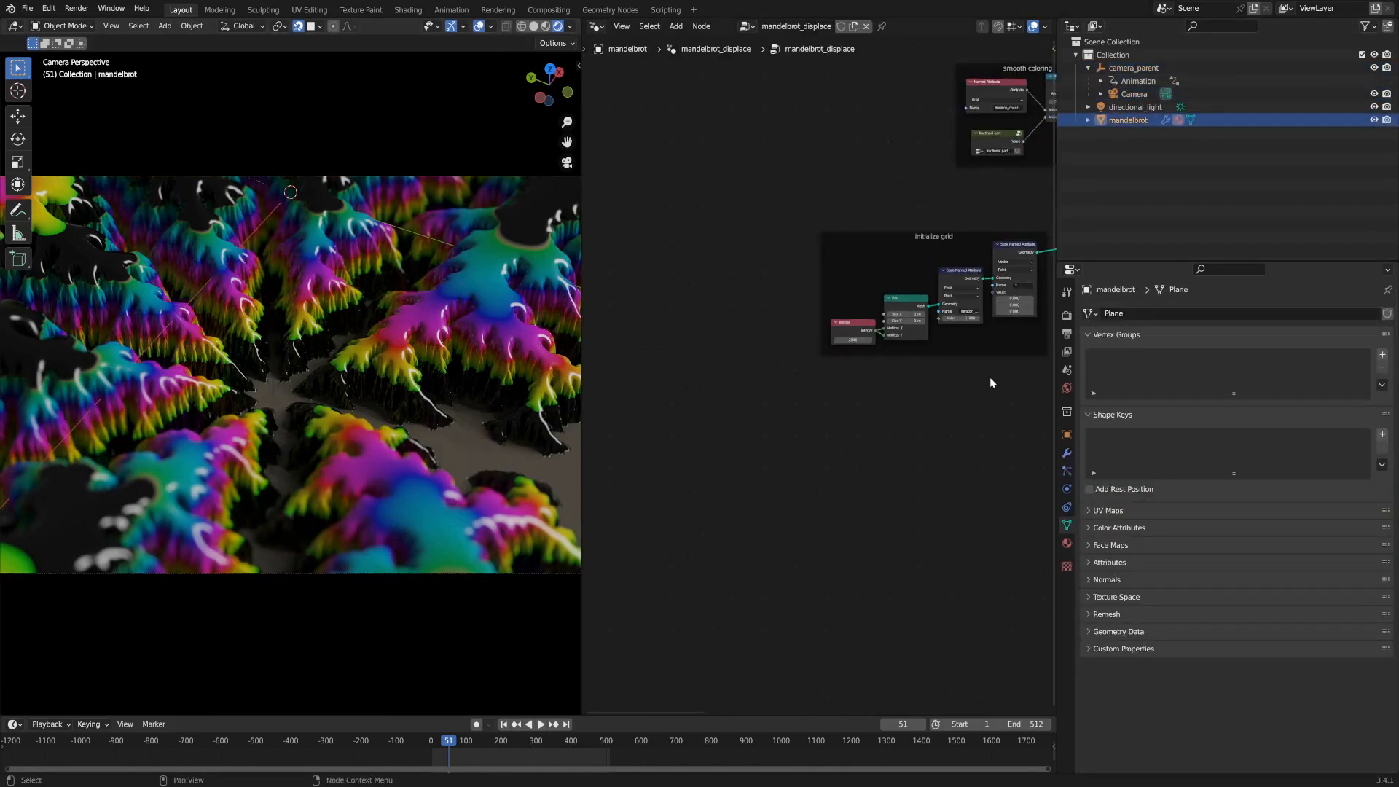
{"action": "middle_click_drag", "start_coordinate": [990, 382], "coordinate": [855, 421]}
{"action": "middle_click_drag", "start_coordinate": [974, 368], "coordinate": [852, 400]}
{"action": "scroll", "coordinate": [856, 406], "scroll_direction": "down", "scroll_amount": 4}
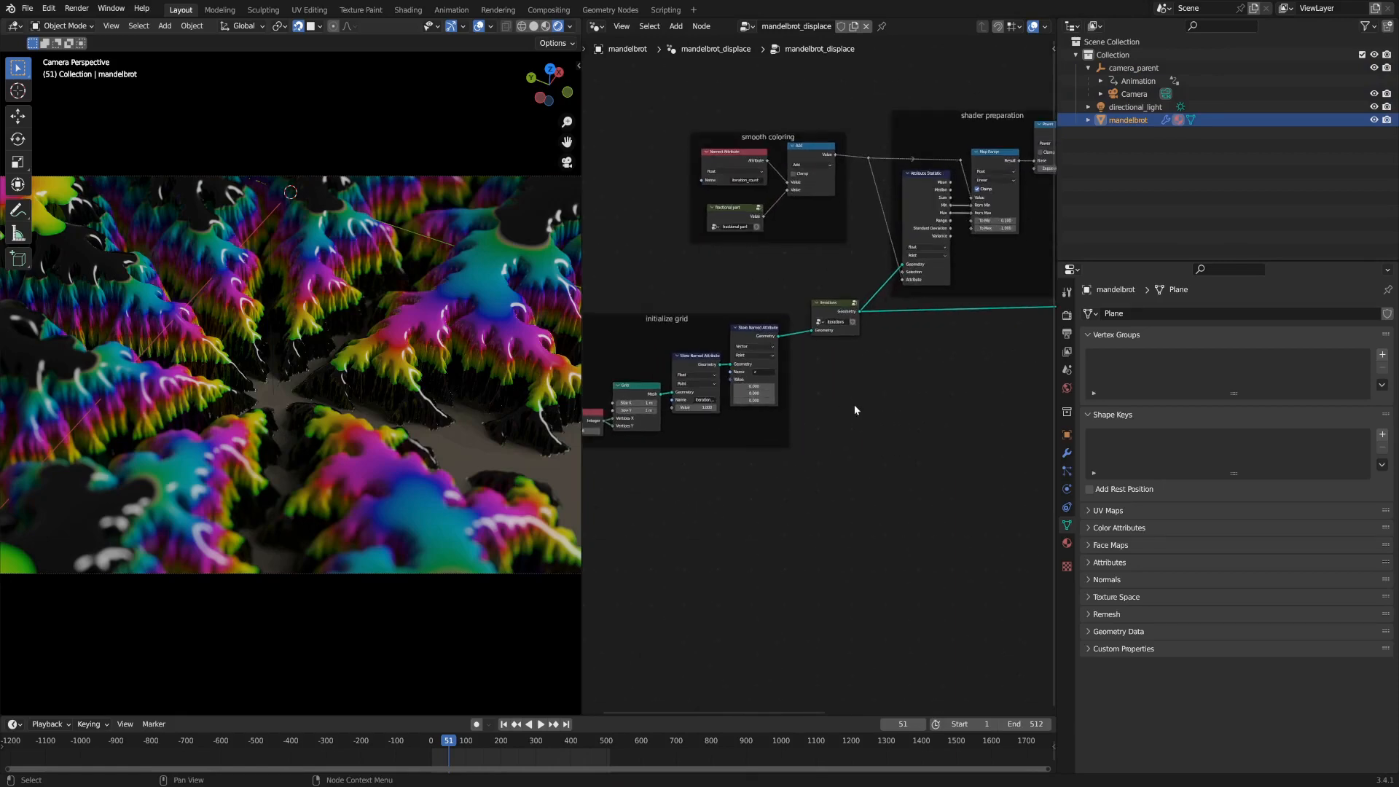
{"action": "scroll", "coordinate": [791, 423], "scroll_direction": "down", "scroll_amount": 1}
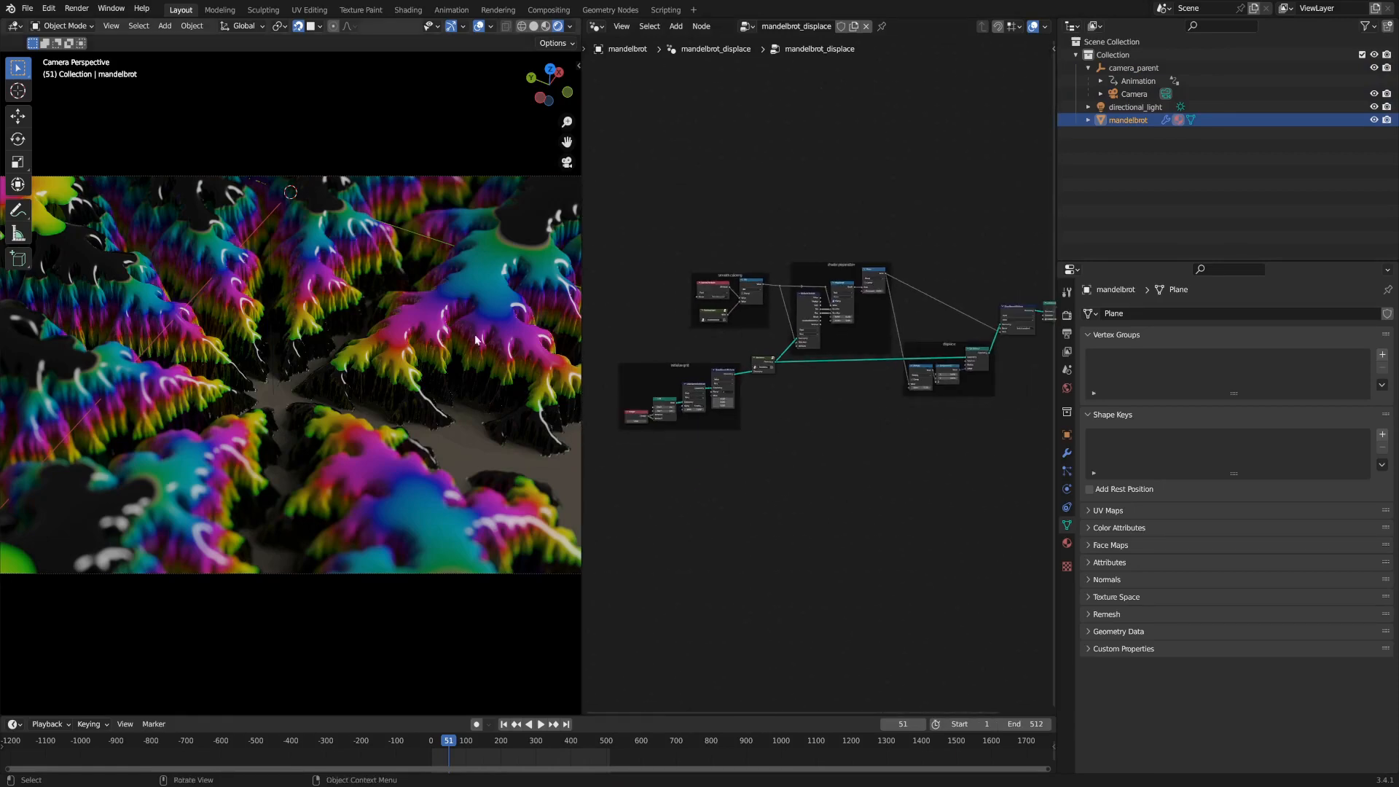
{"action": "key", "text": "space"}
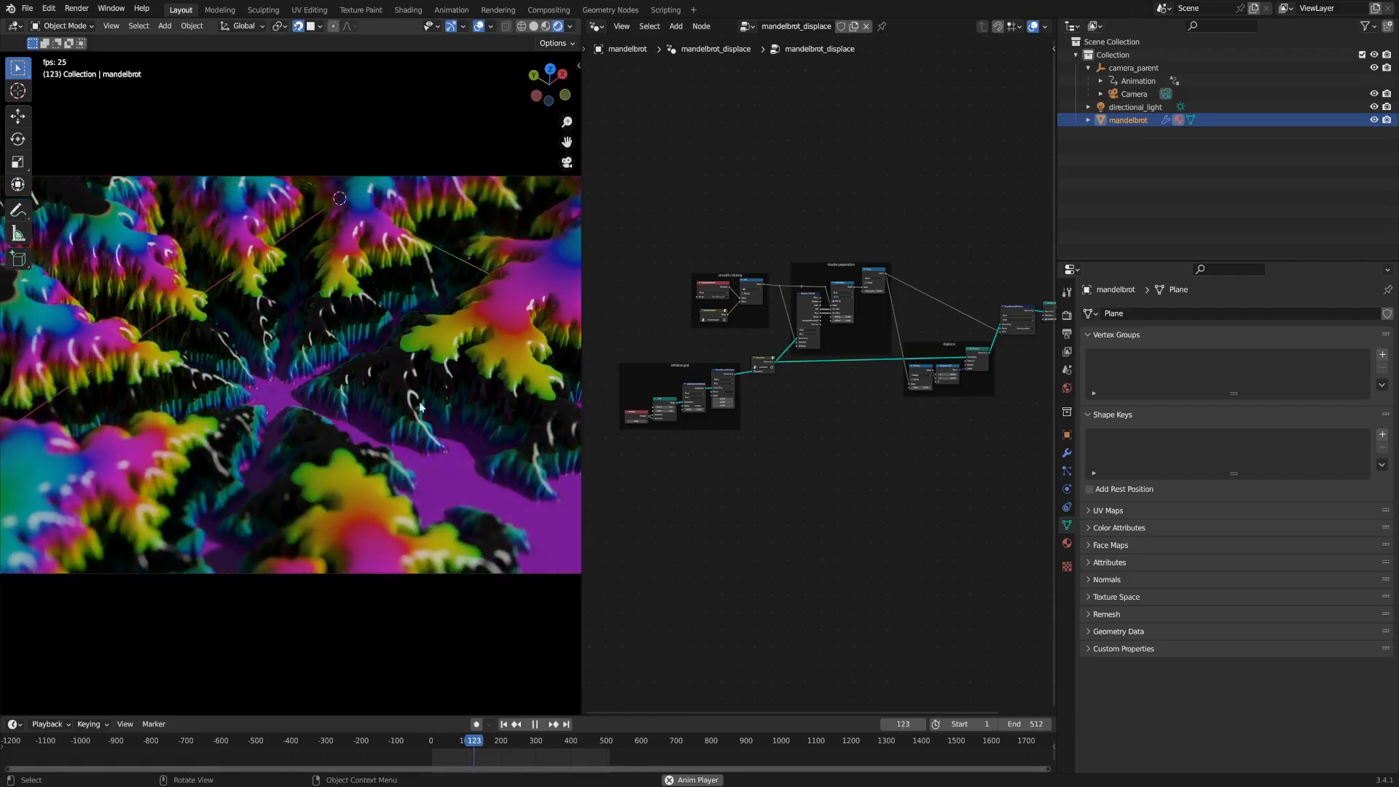
{"action": "key", "text": "space"}
Enter the nested iterations, iteration_group and iteration node groups and examine the z^2+c node.
{"action": "middle_click_drag", "start_coordinate": [720, 461], "coordinate": [827, 476]}
{"action": "scroll", "coordinate": [825, 452], "scroll_direction": "up", "scroll_amount": 5}
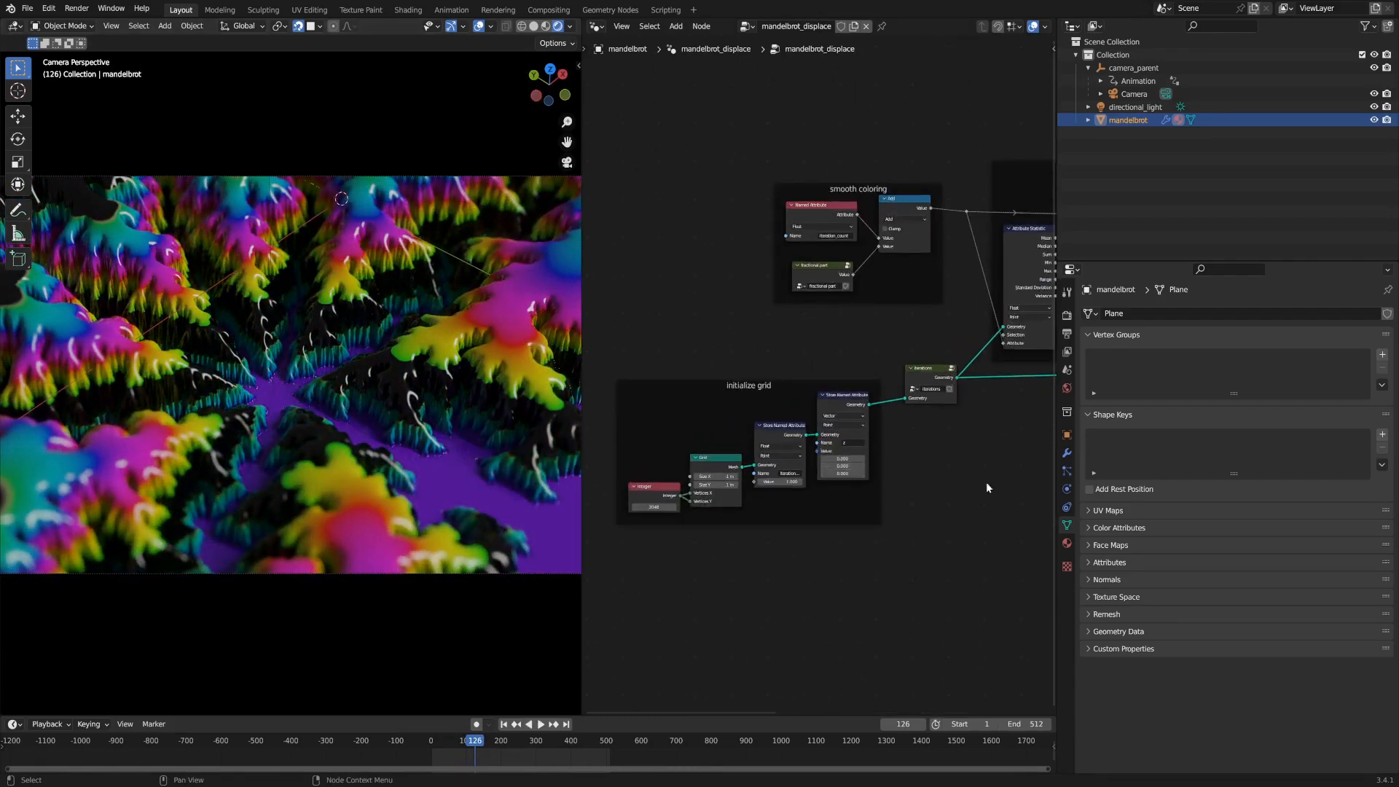
{"action": "key", "text": "Tab"}
{"action": "left_click", "coordinate": [874, 320]}
{"action": "key", "text": "Tab"}
{"action": "left_click", "coordinate": [879, 320]}
{"action": "key", "text": "Tab"}
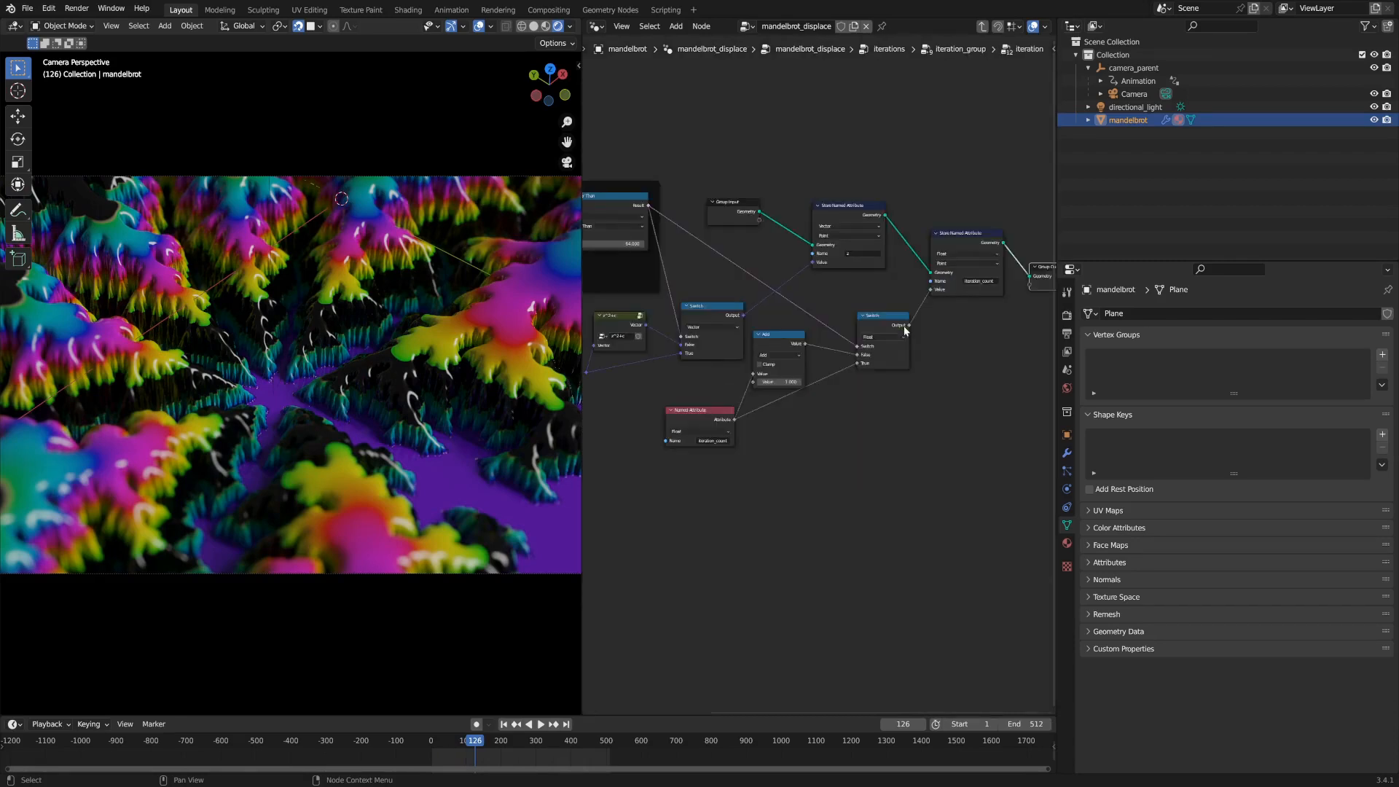
{"action": "middle_click_drag", "start_coordinate": [612, 310], "coordinate": [771, 288]}
{"action": "left_click", "coordinate": [762, 301]}
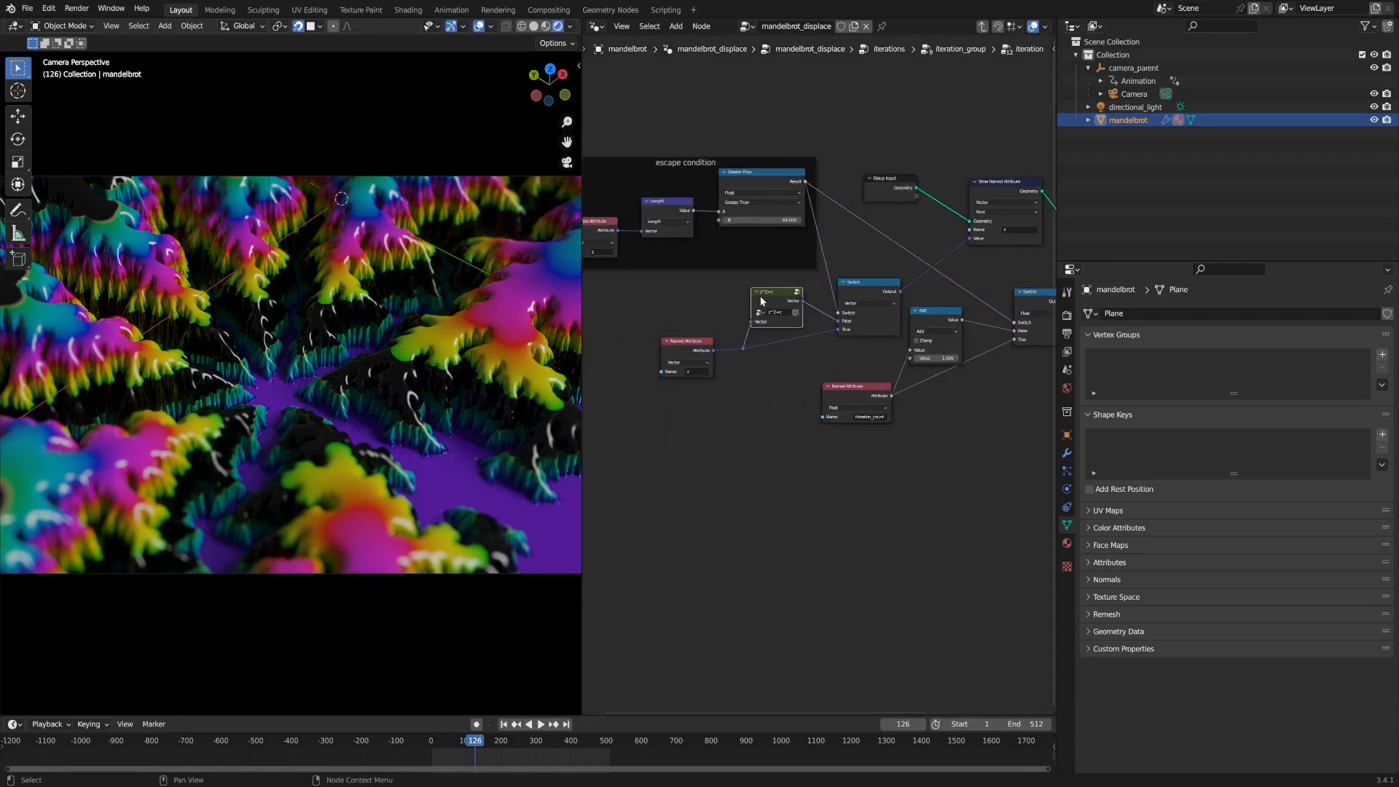
{"action": "scroll", "coordinate": [762, 300], "scroll_direction": "up", "scroll_amount": 3}
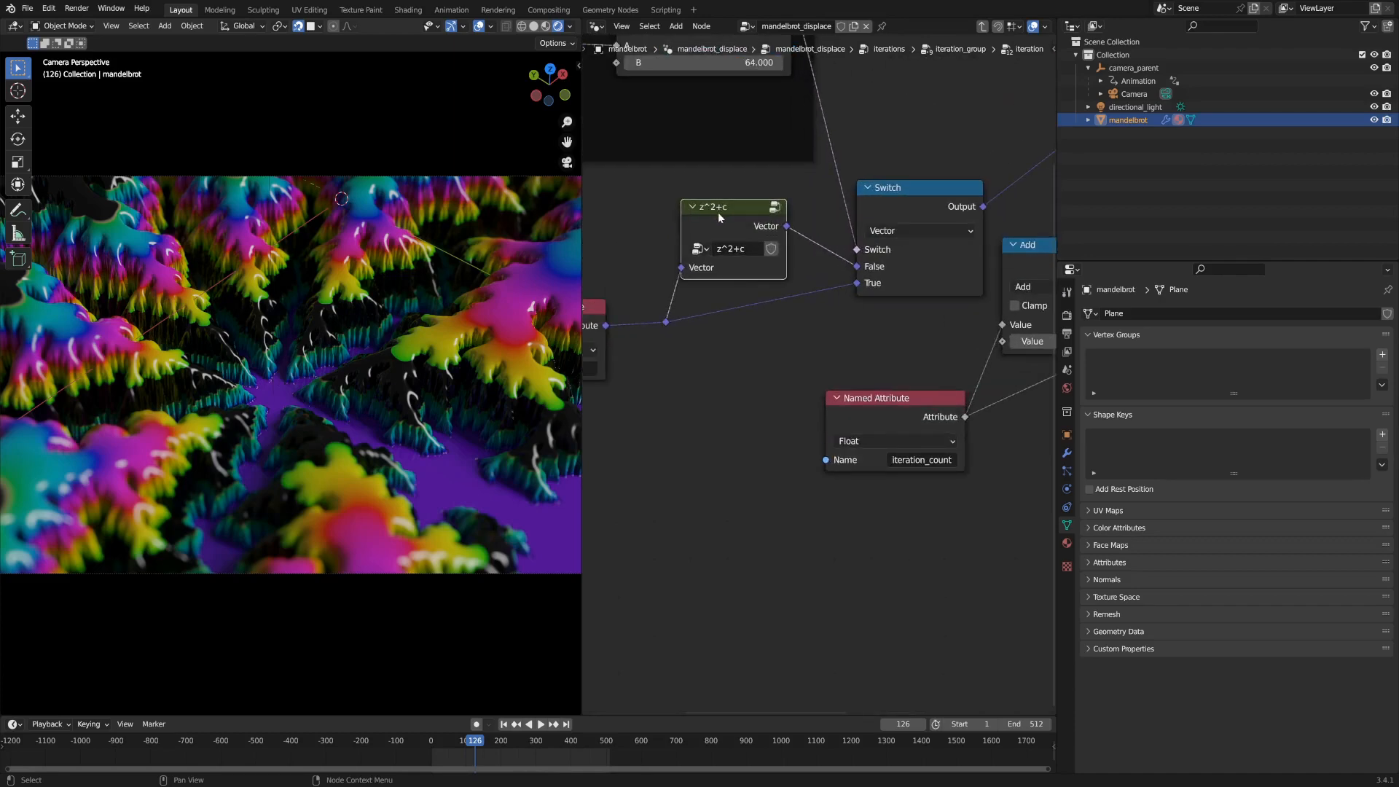
Enter the z^2+c node group and examine the C frame's Position, Scale and Combine XYZ nodes.
{"action": "key", "text": "Tab"}
{"action": "scroll", "coordinate": [764, 340], "scroll_direction": "down", "scroll_amount": 3}
{"action": "scroll", "coordinate": [764, 340], "scroll_direction": "up", "scroll_amount": 2}
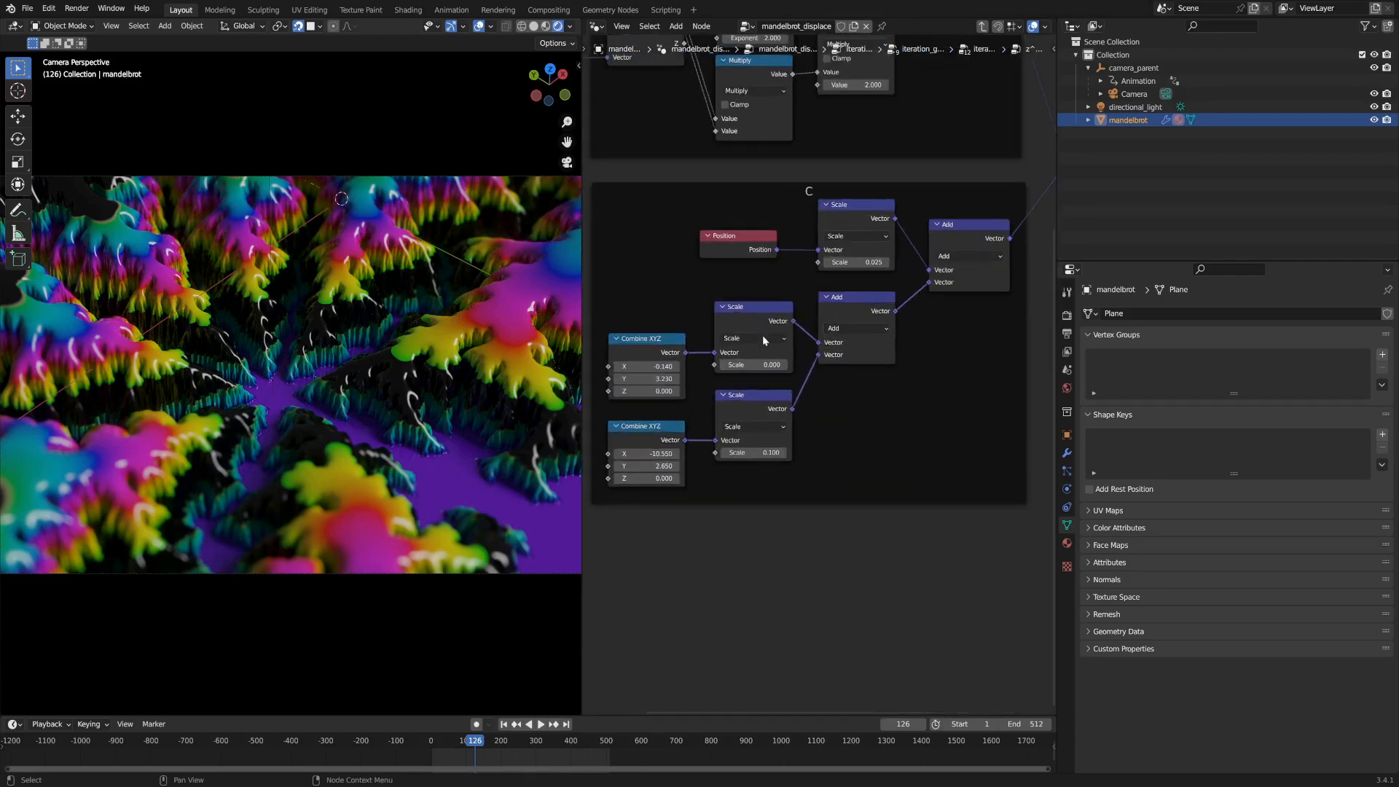
{"action": "middle_click_drag", "start_coordinate": [850, 377], "coordinate": [840, 384]}
{"action": "left_click_drag", "start_coordinate": [796, 194], "coordinate": [801, 188]}
{"action": "middle_click_drag", "start_coordinate": [700, 287], "coordinate": [729, 235]}
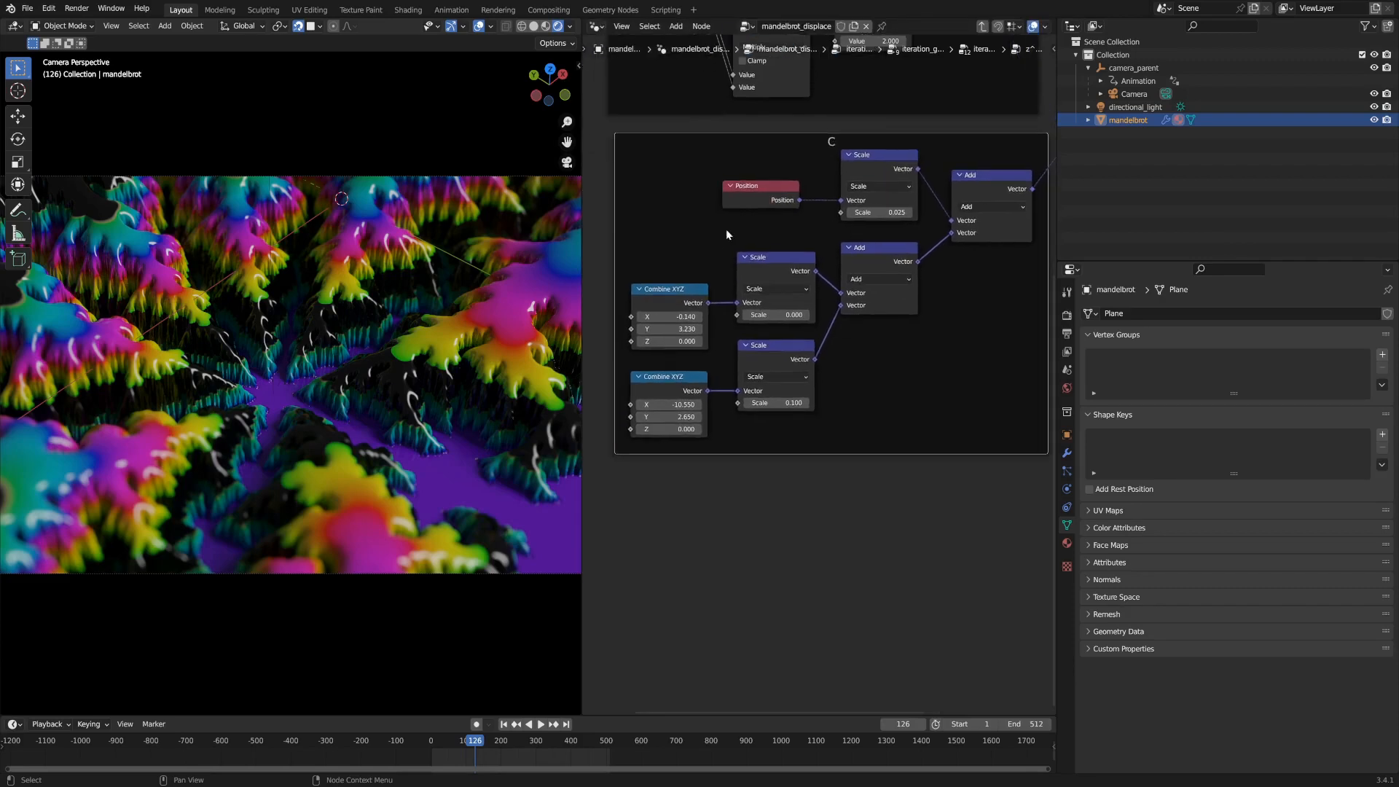
Try an X value of 15.560 on the upper Combine XYZ node in the C frame, and undo it.
{"action": "left_click_drag", "start_coordinate": [668, 317], "coordinate": [669, 317]}
{"action": "left_click_drag", "start_coordinate": [669, 317], "coordinate": [721, 316]}
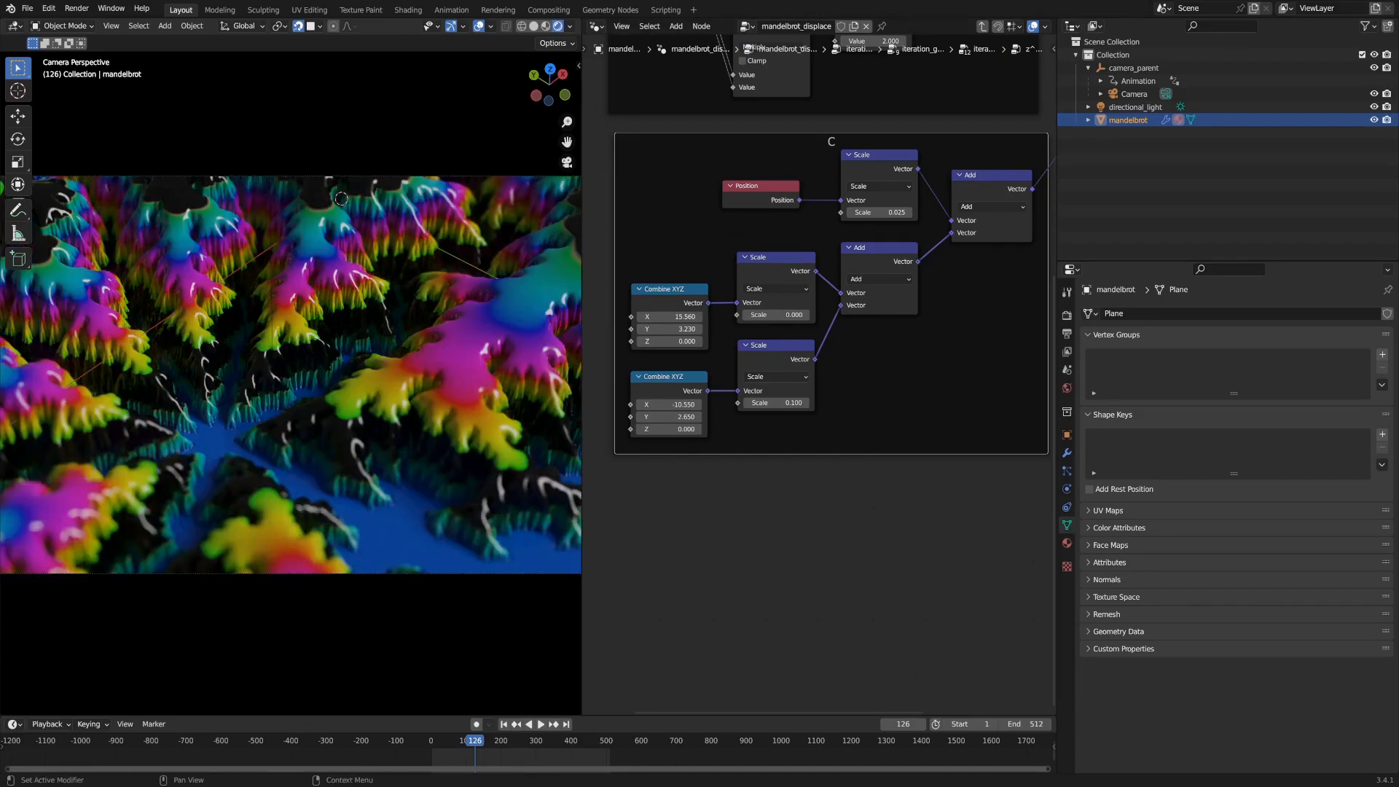
{"action": "left_click", "coordinate": [909, 384]}
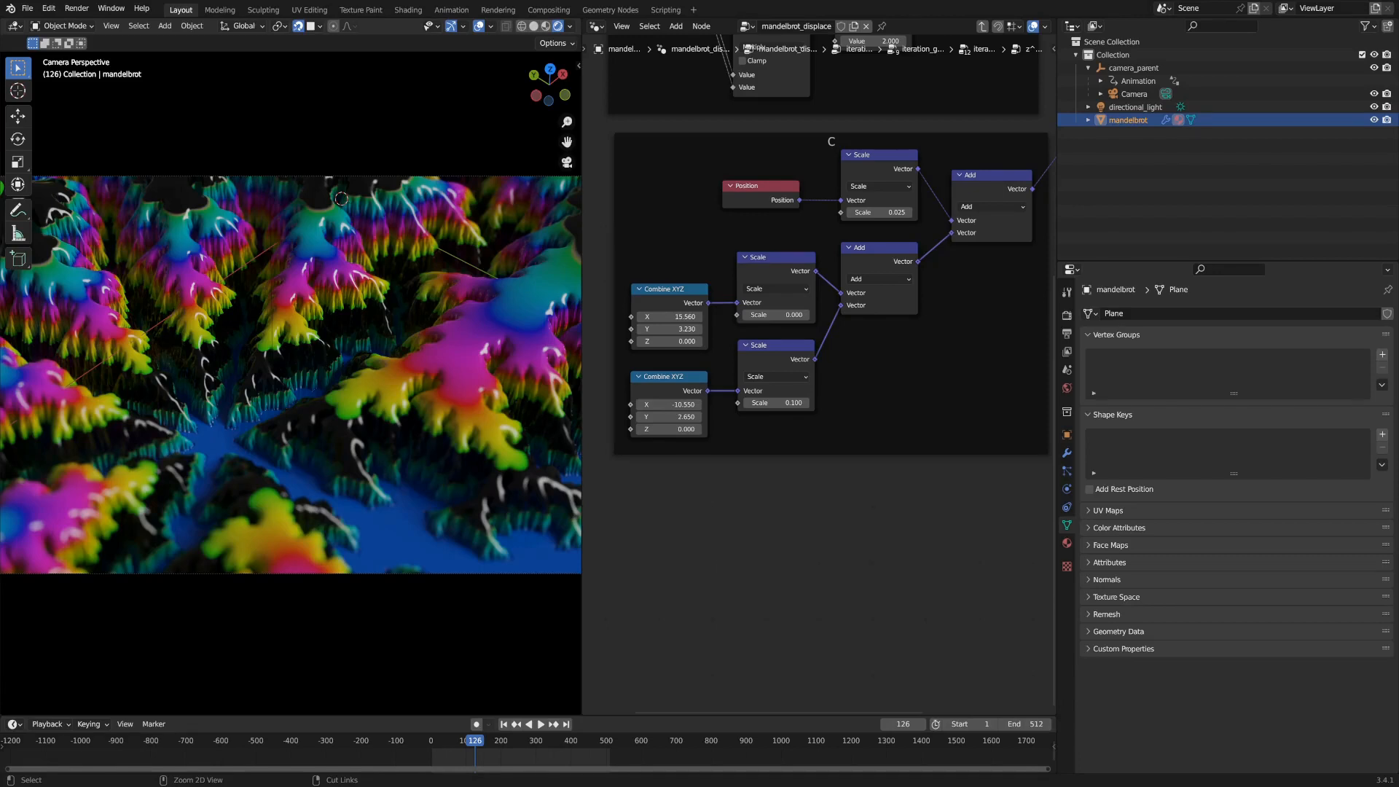
{"action": "key", "text": "ctrl+z"}
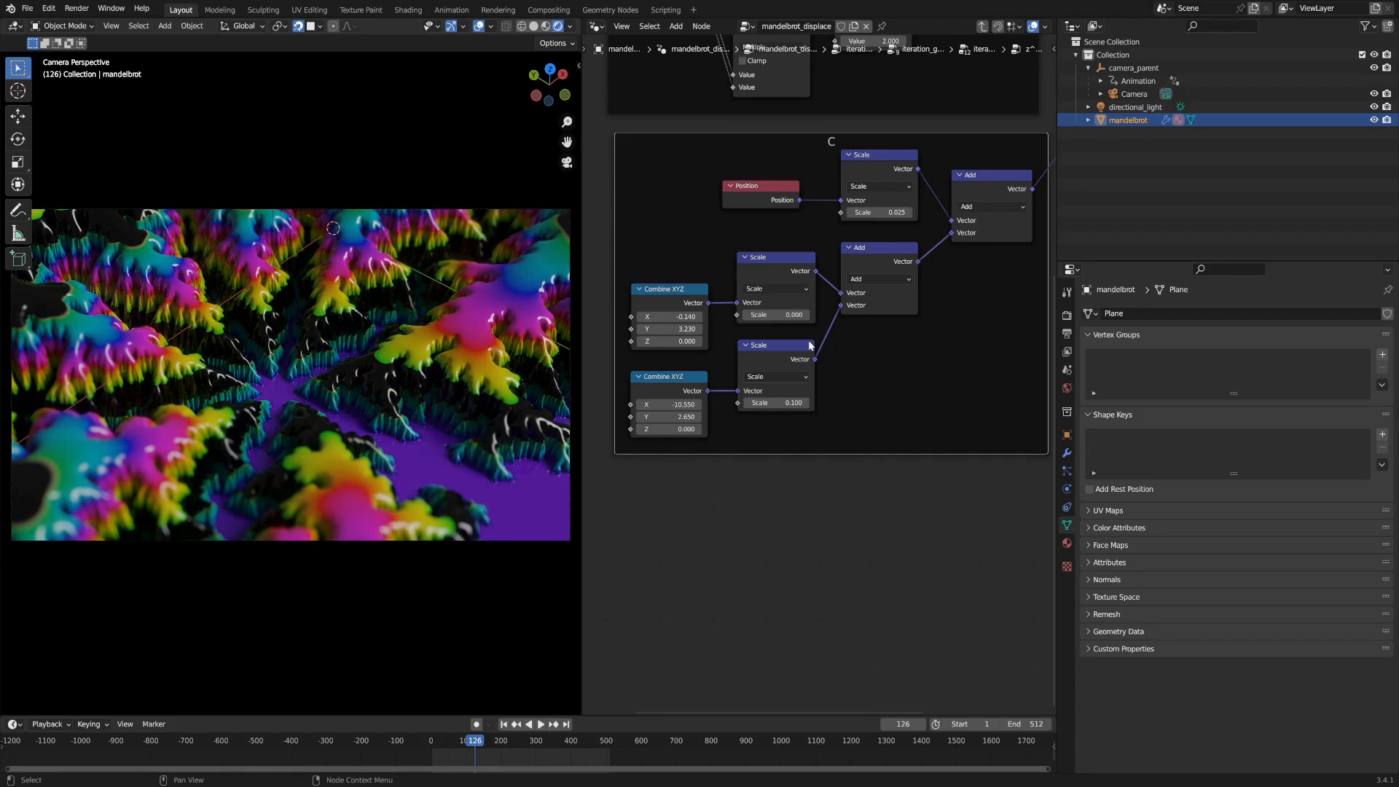
Play the animation and hide the overlays in the 3D viewport.
{"action": "left_click", "coordinate": [824, 506]}
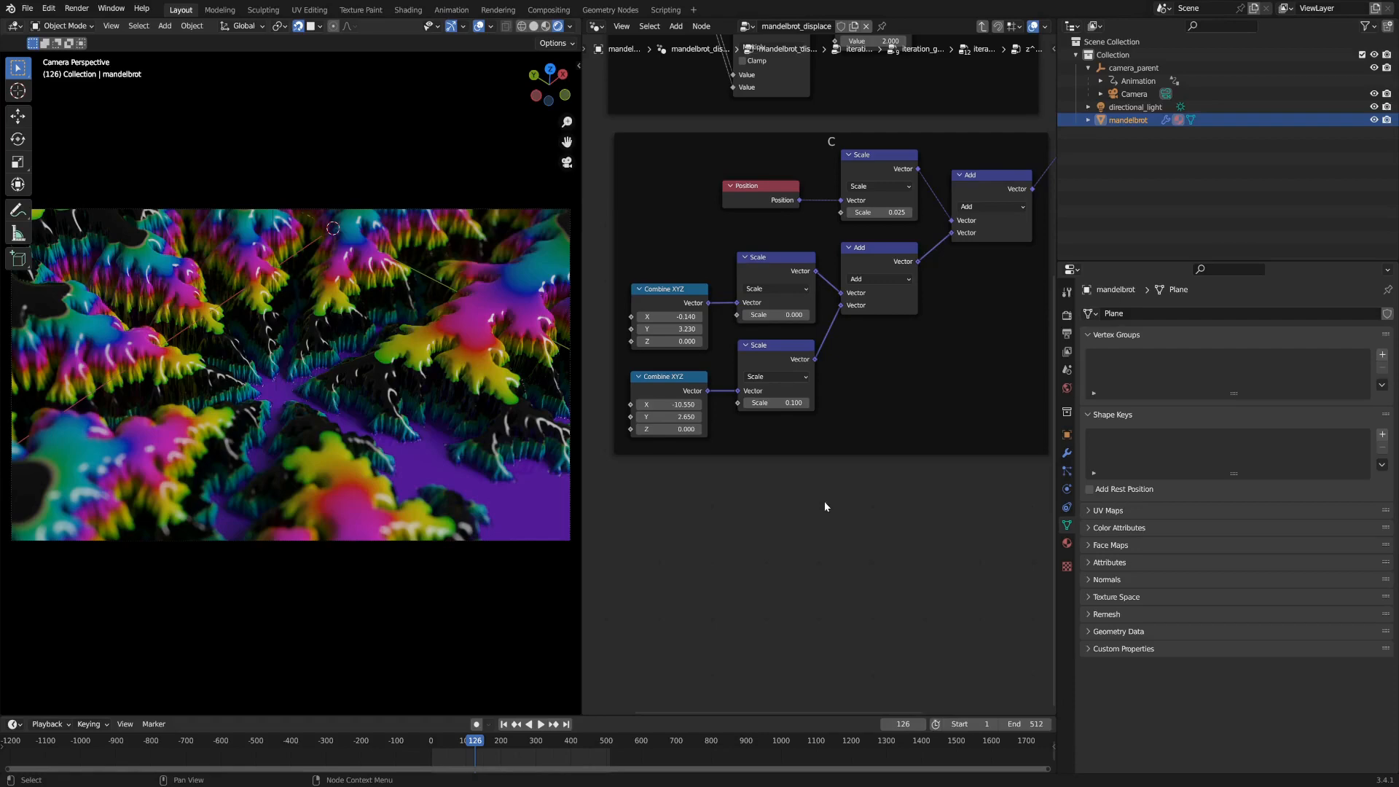
{"action": "key", "text": "space"}
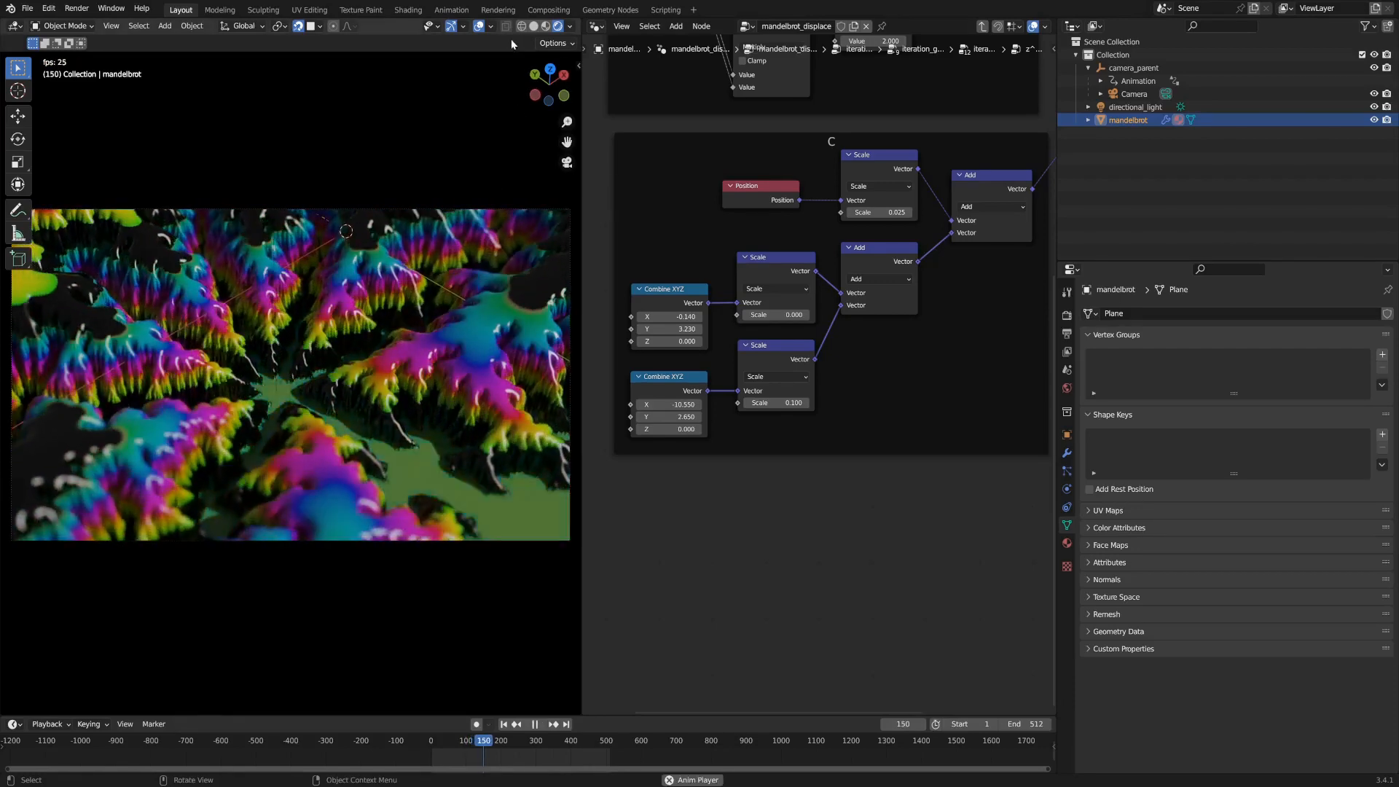
{"action": "left_click", "coordinate": [484, 28]}
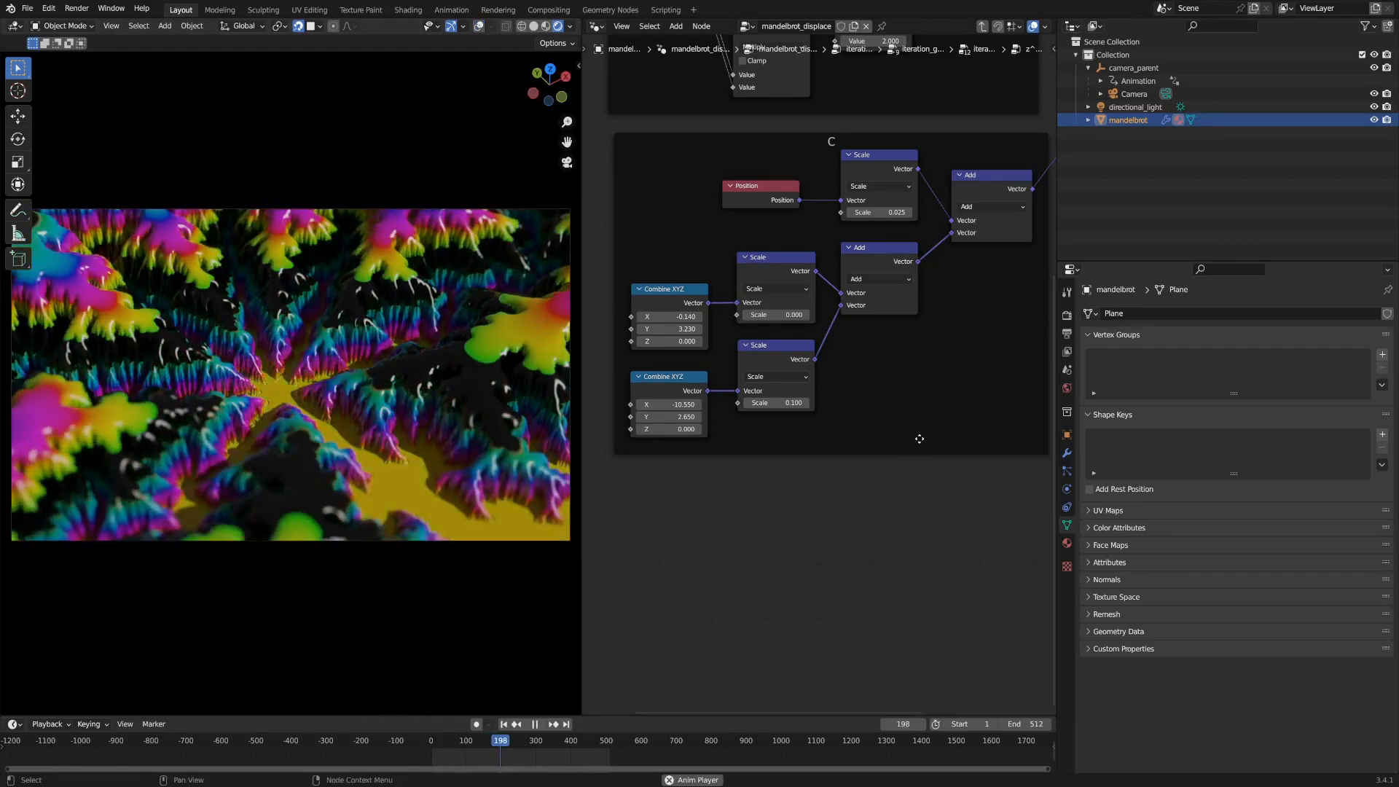